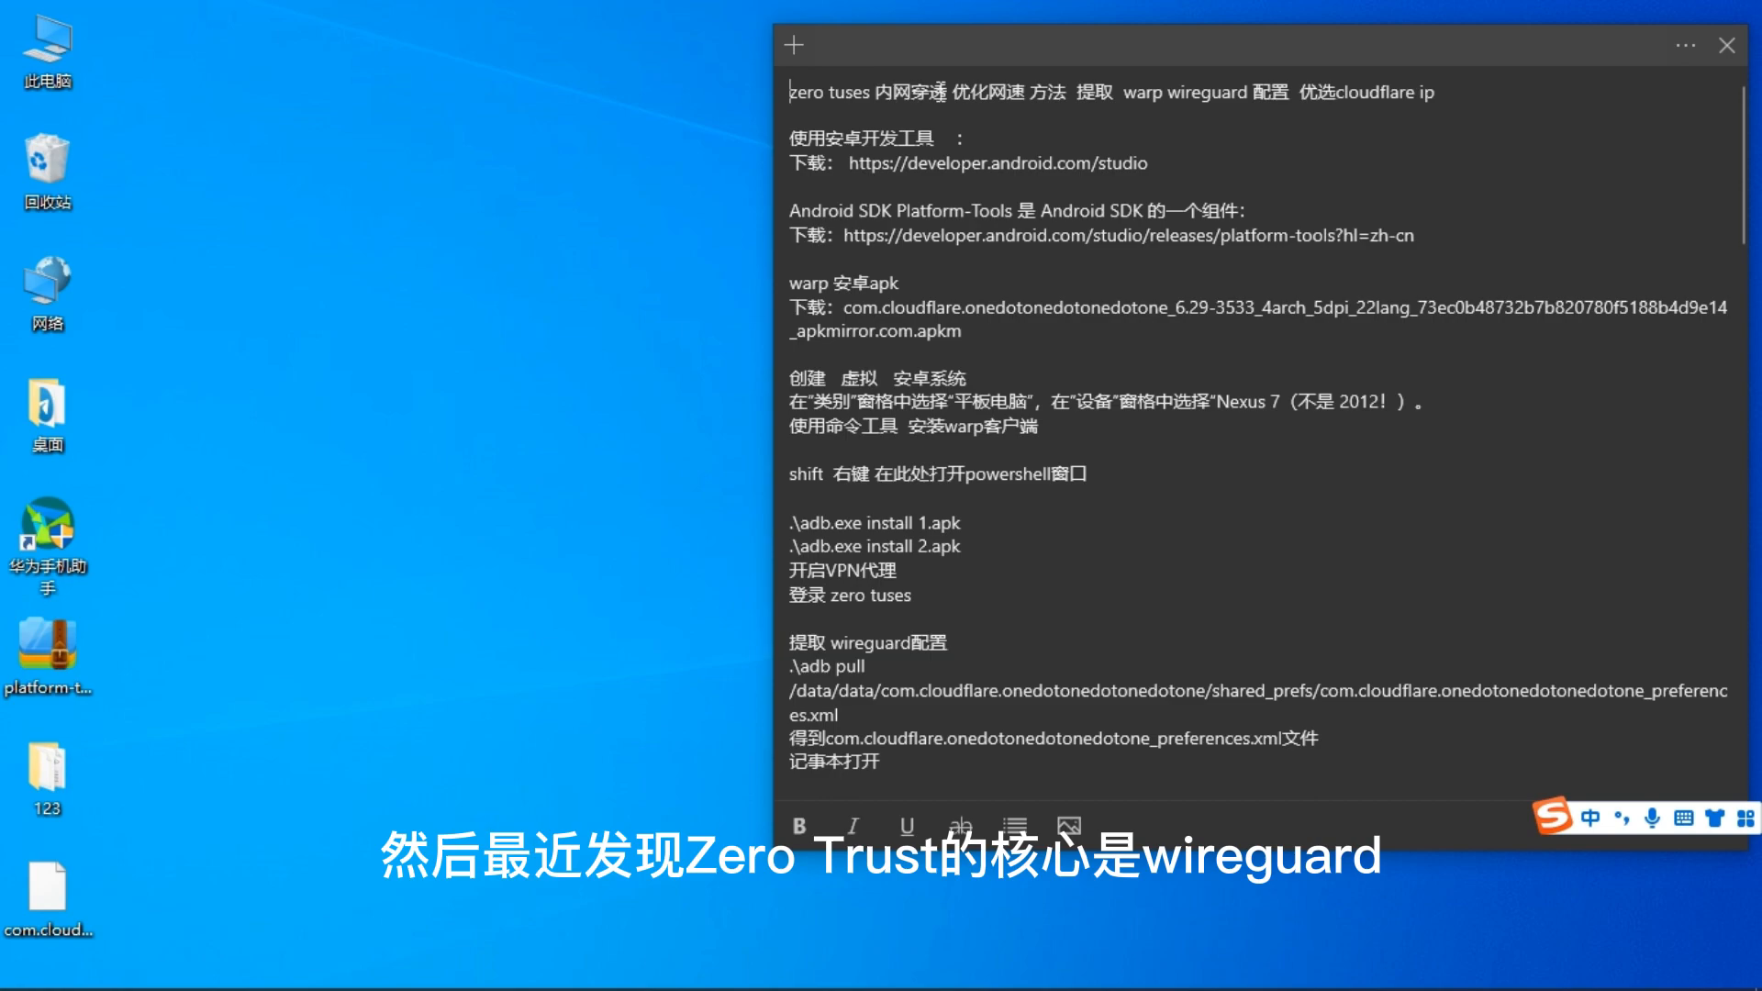
double_click(1159, 92)
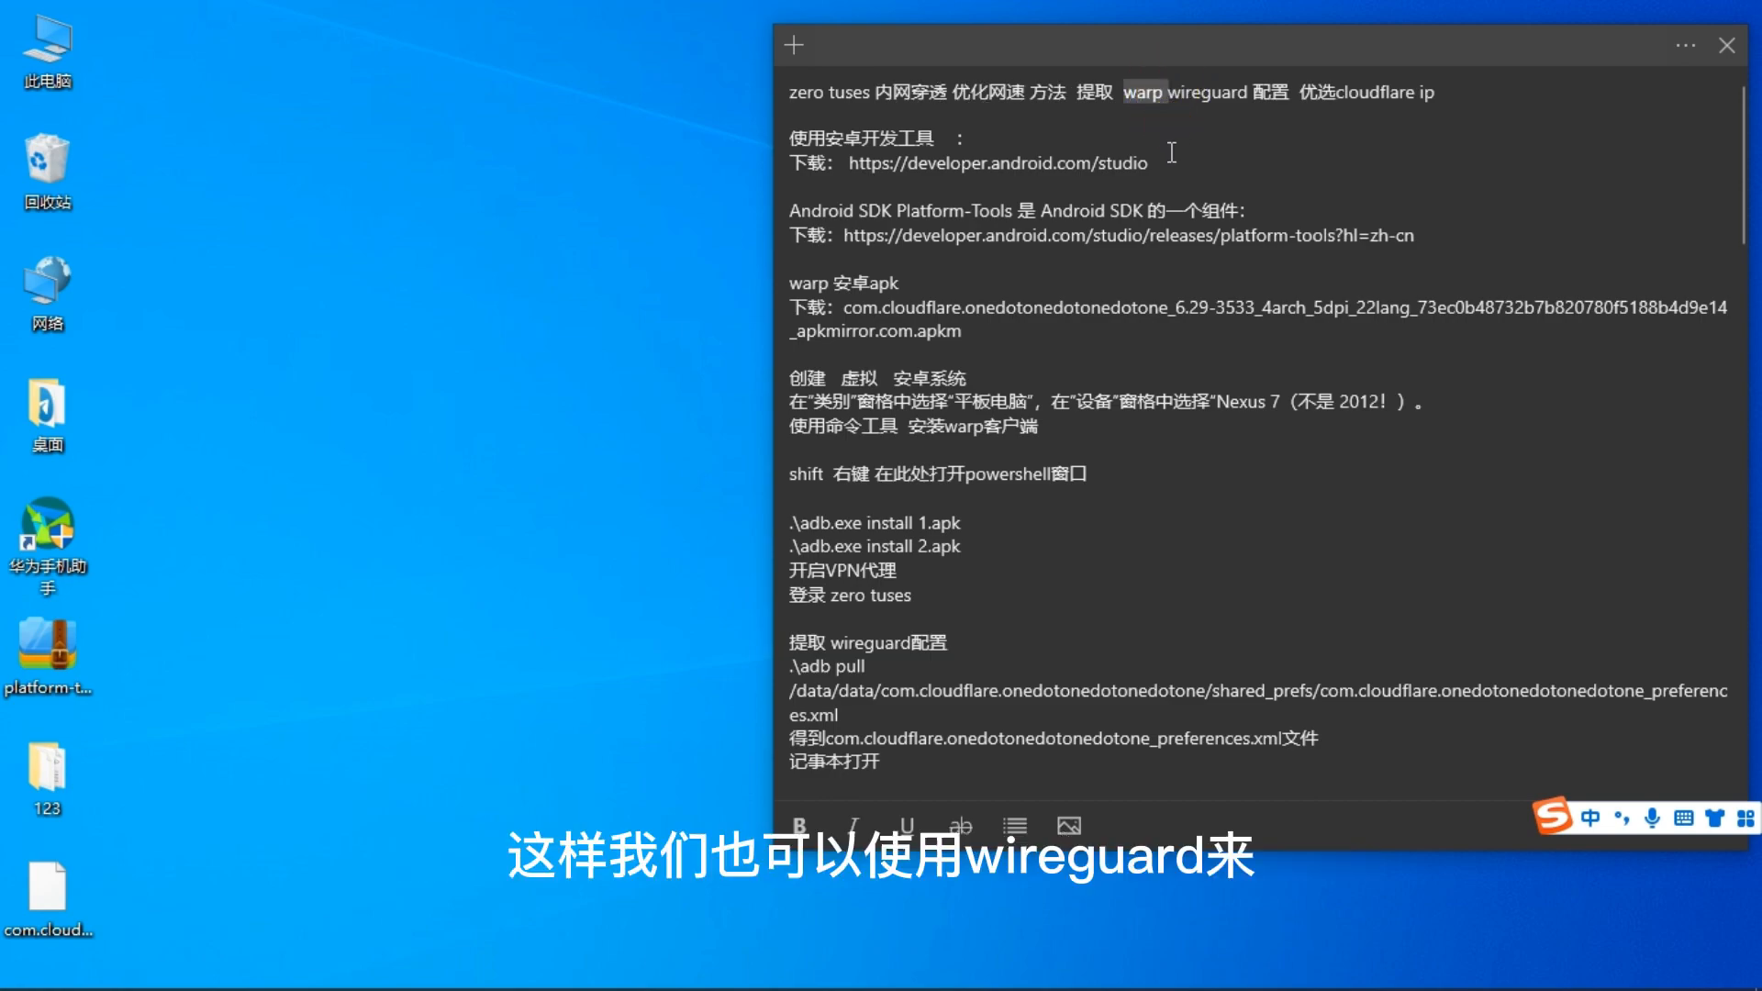
click(1193, 97)
click(1144, 235)
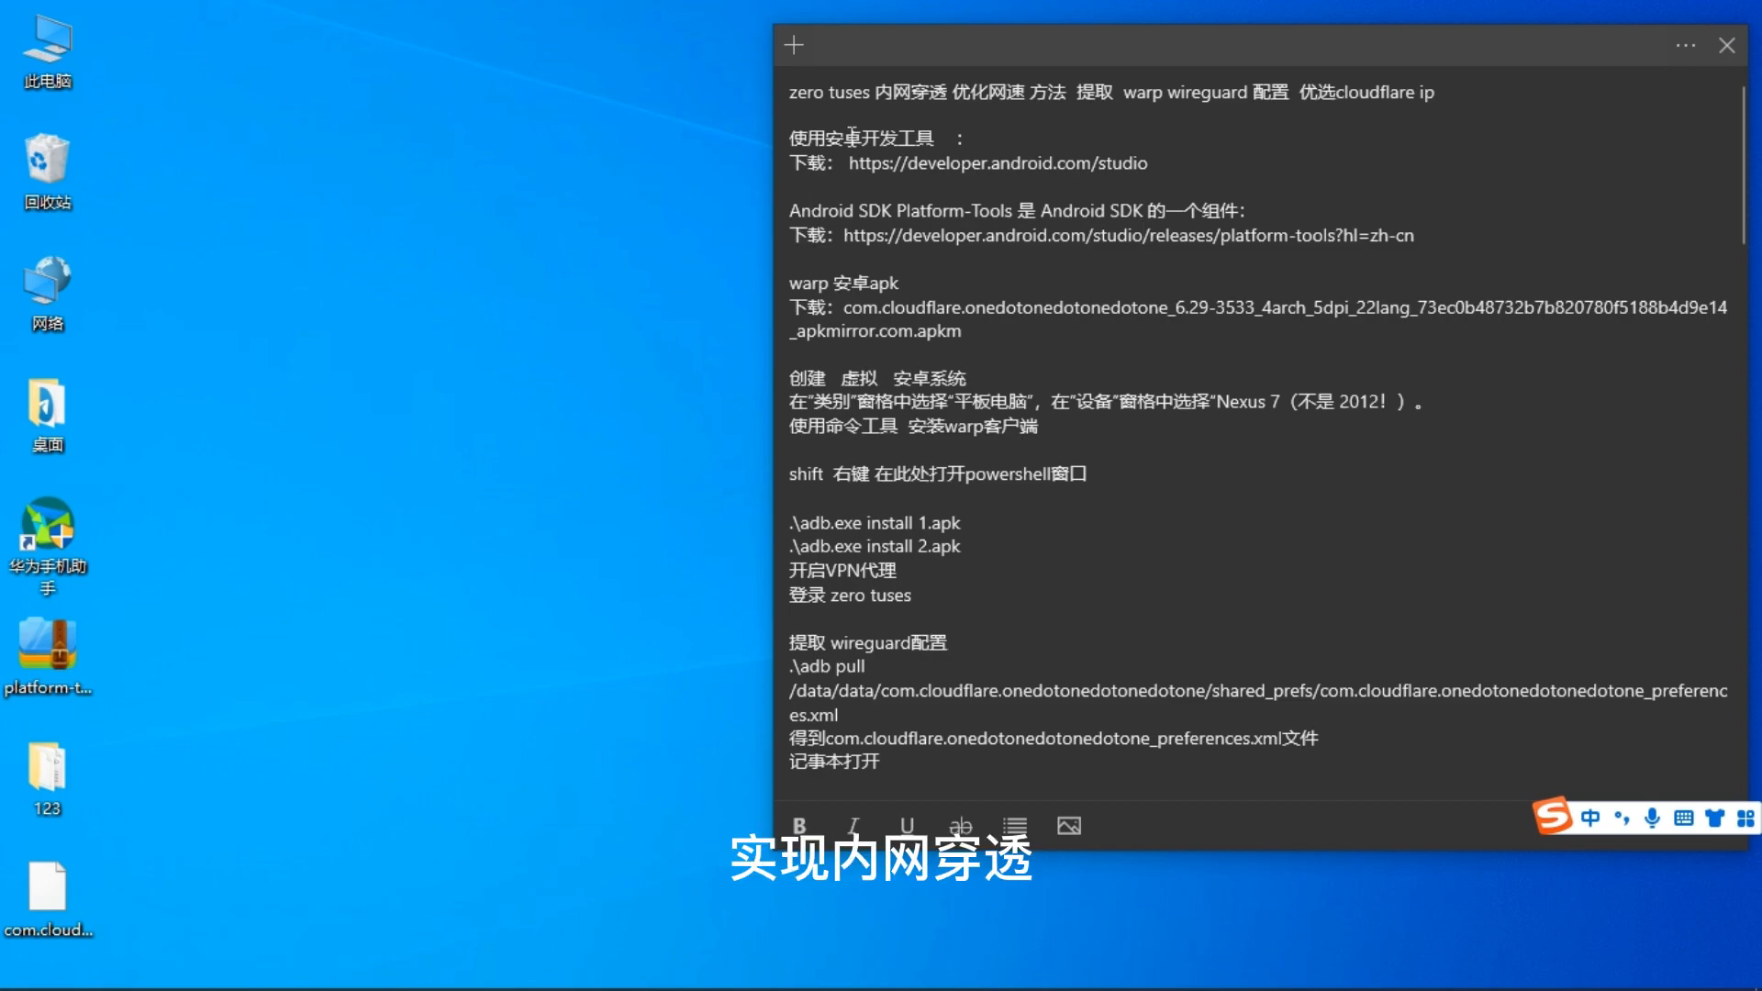
drag(857, 167, 1198, 162)
right_click(1118, 163)
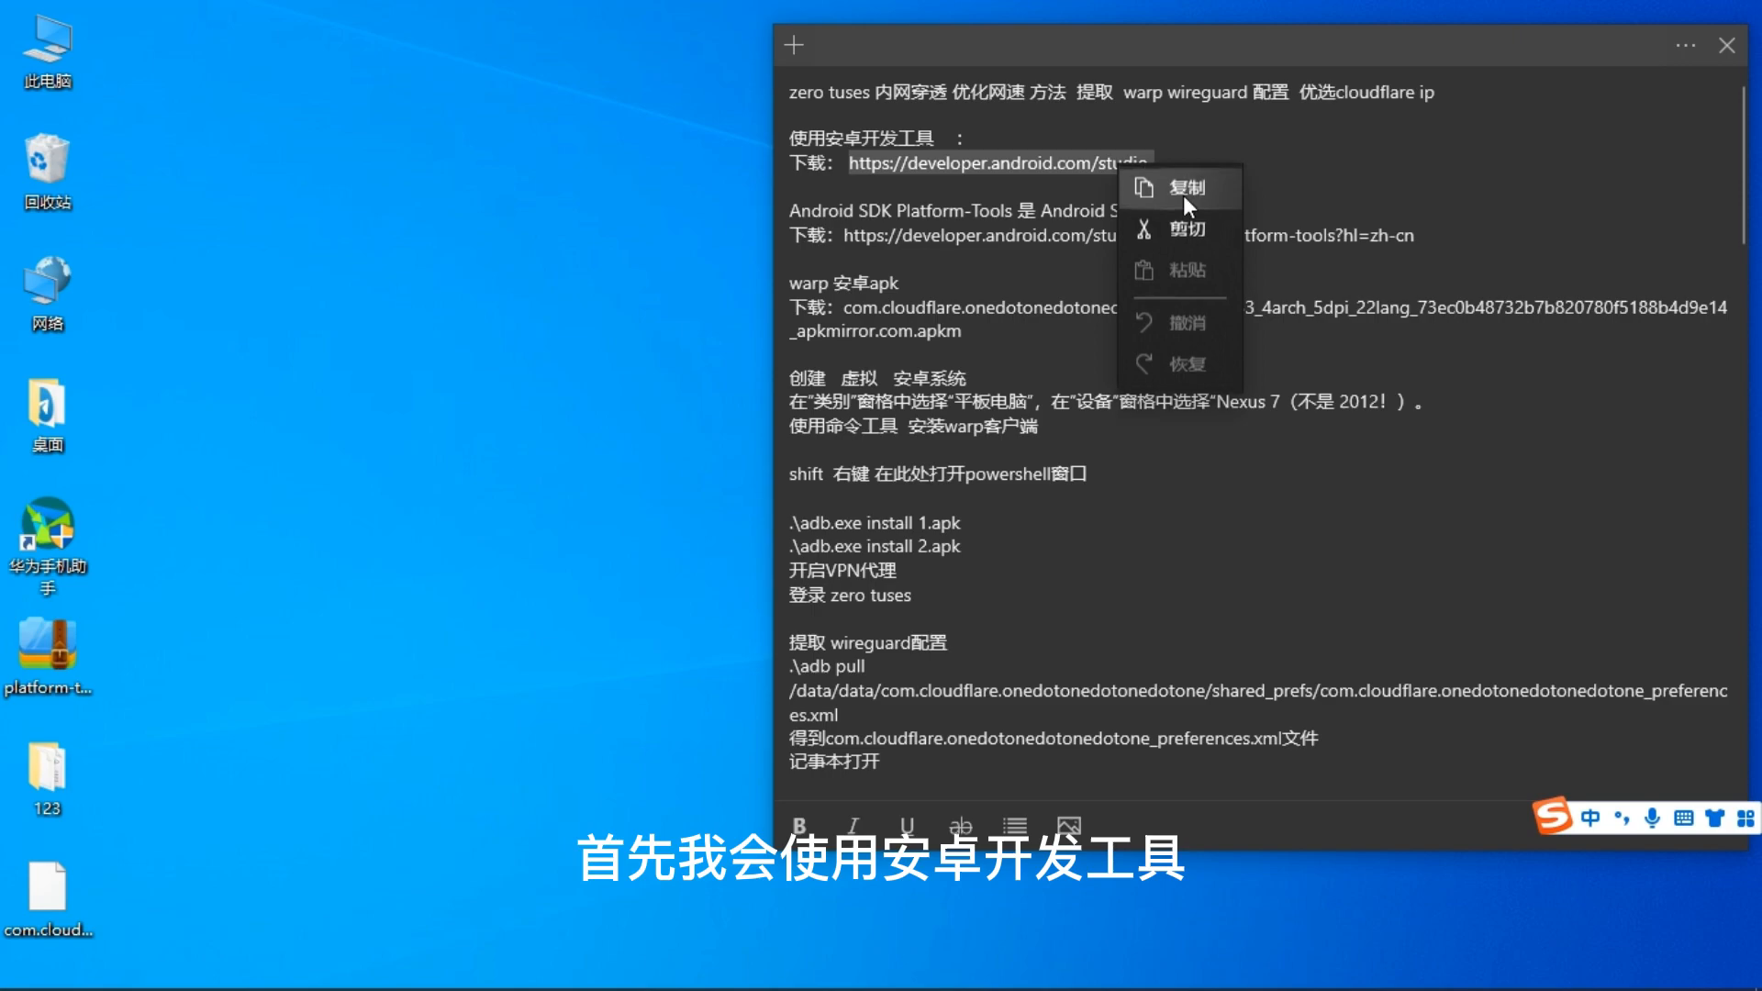
click(1182, 197)
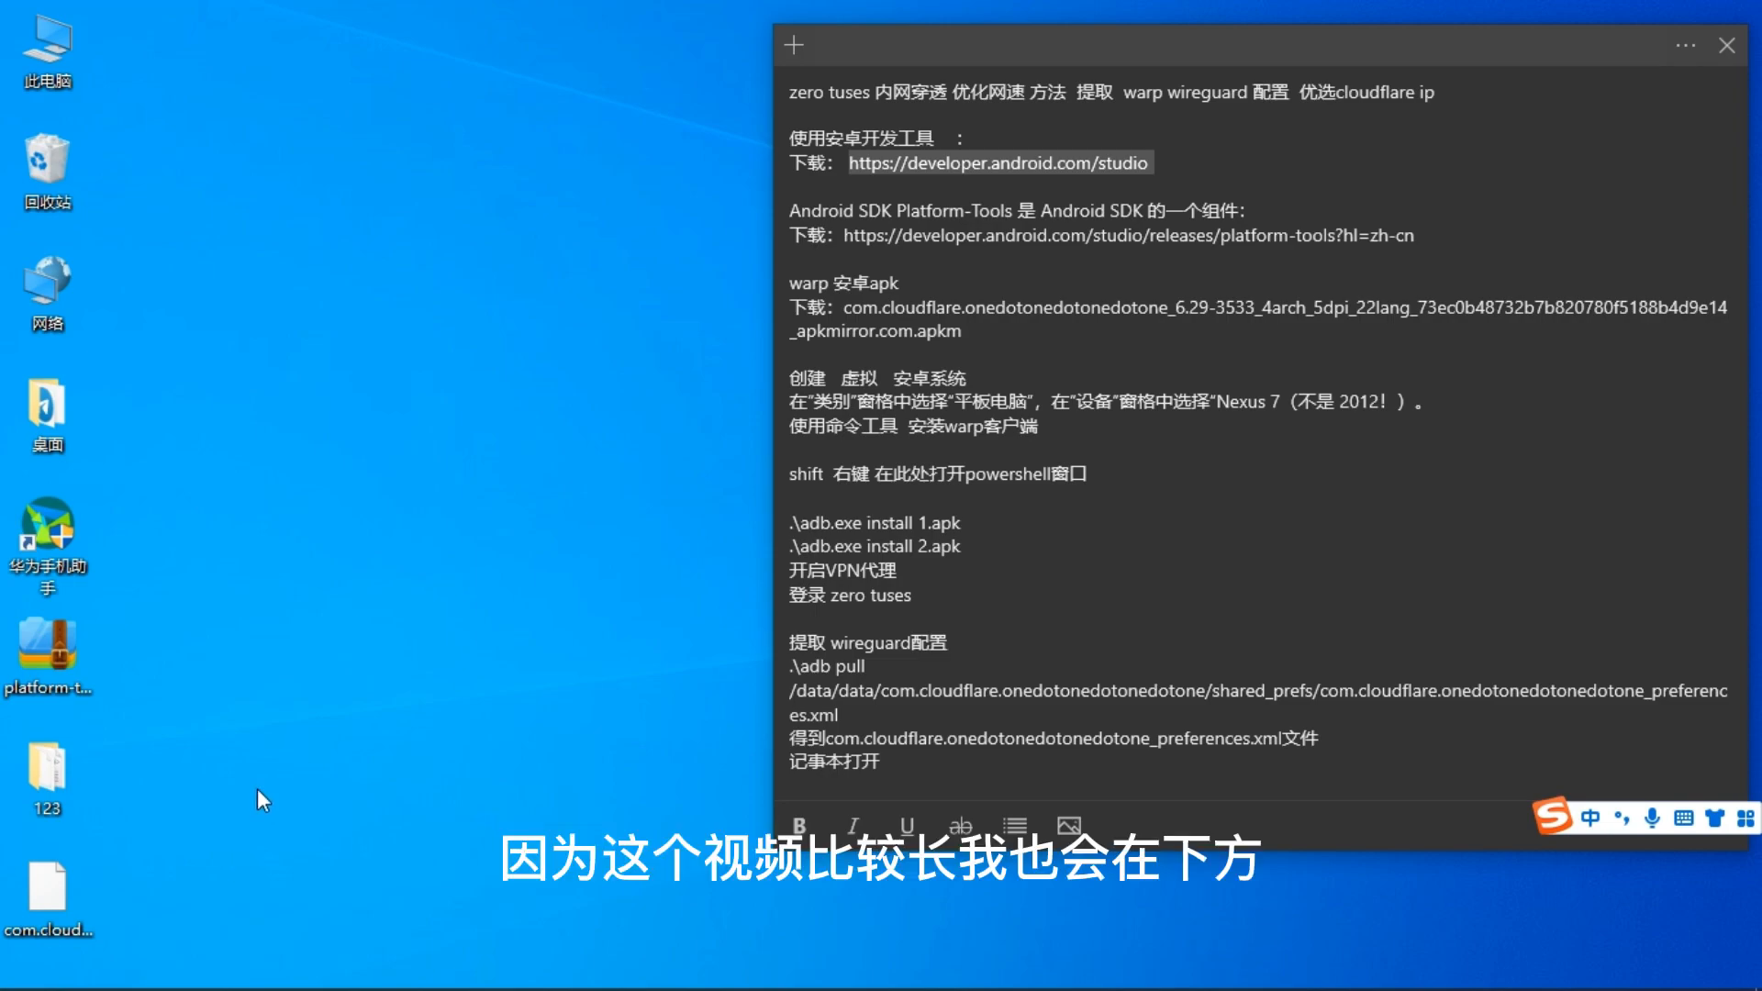
click(158, 970)
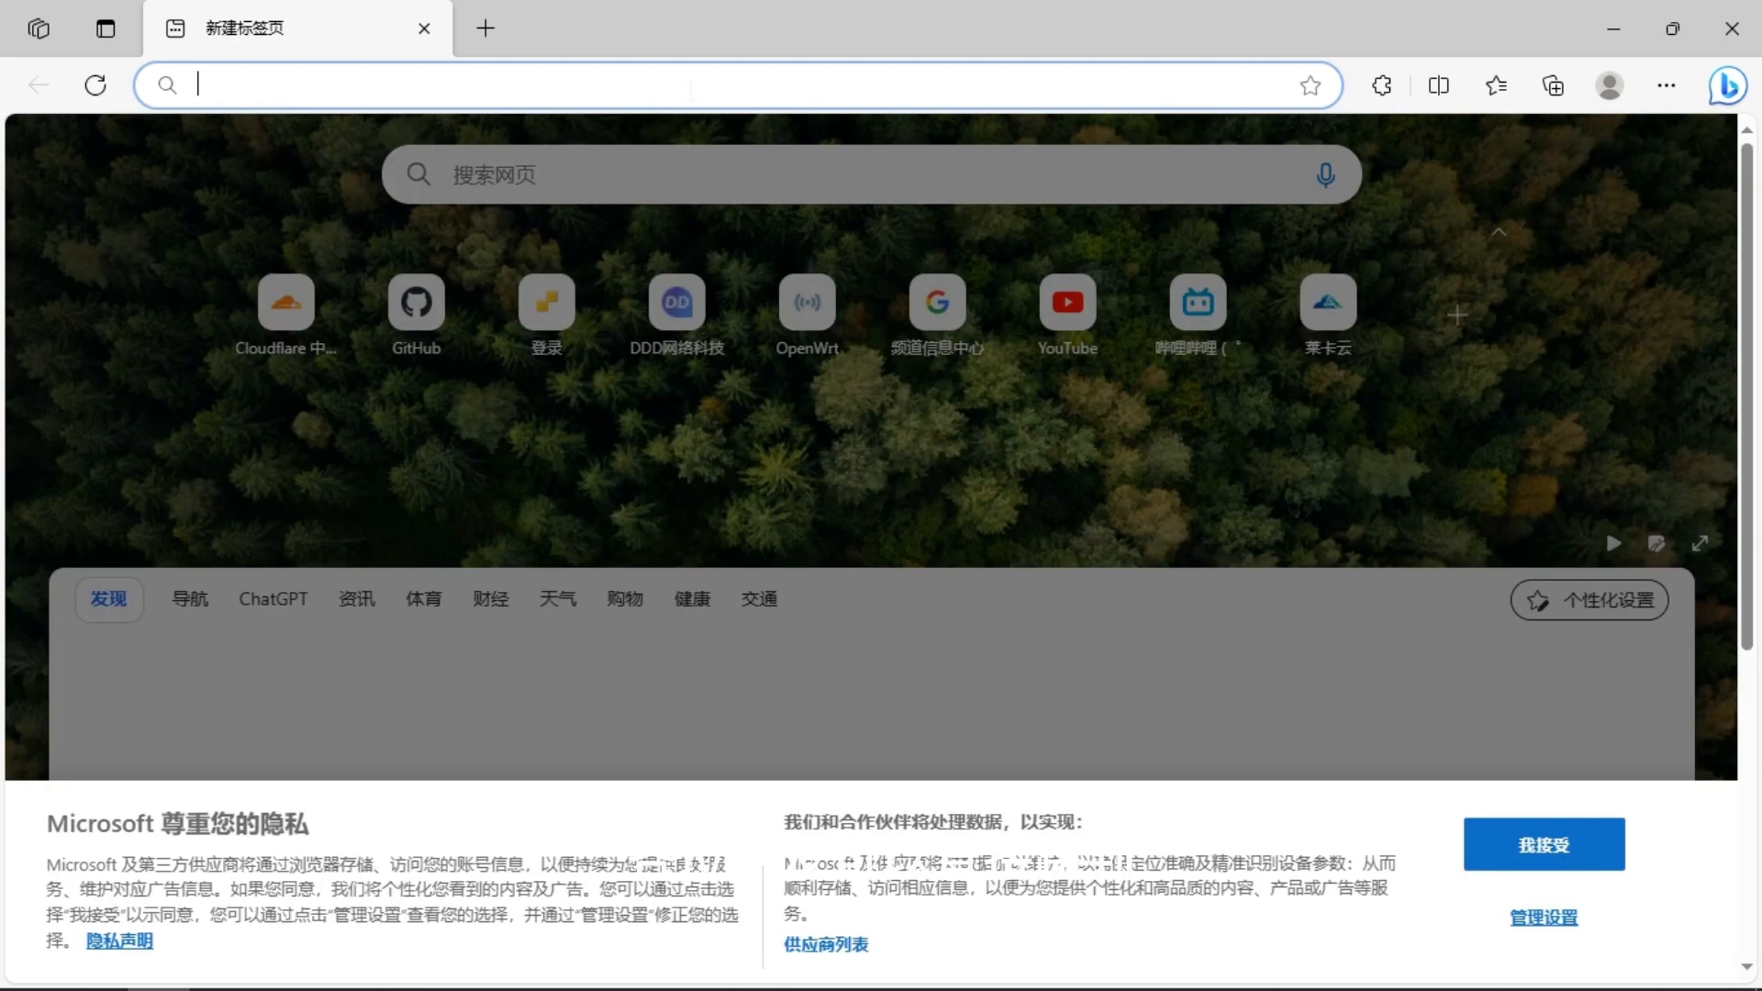
Step: Paste the copied link into the Edge address bar, go to it, and accept the privacy notice
right_click(690, 84)
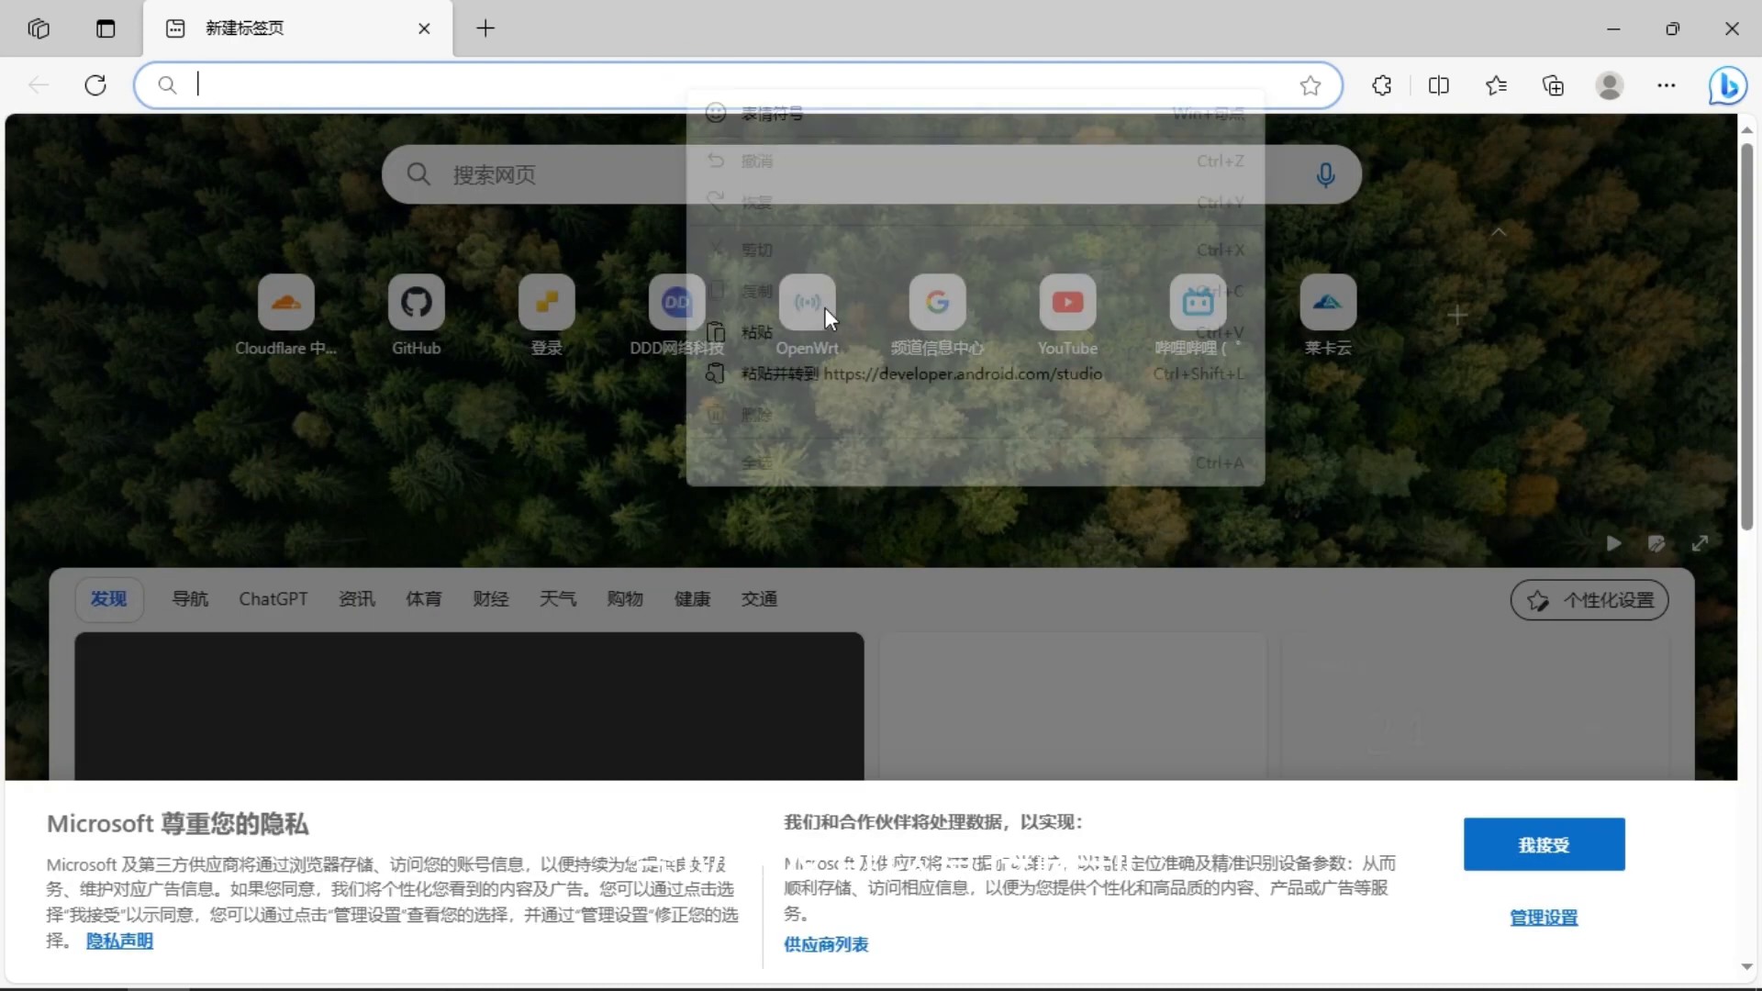
click(838, 373)
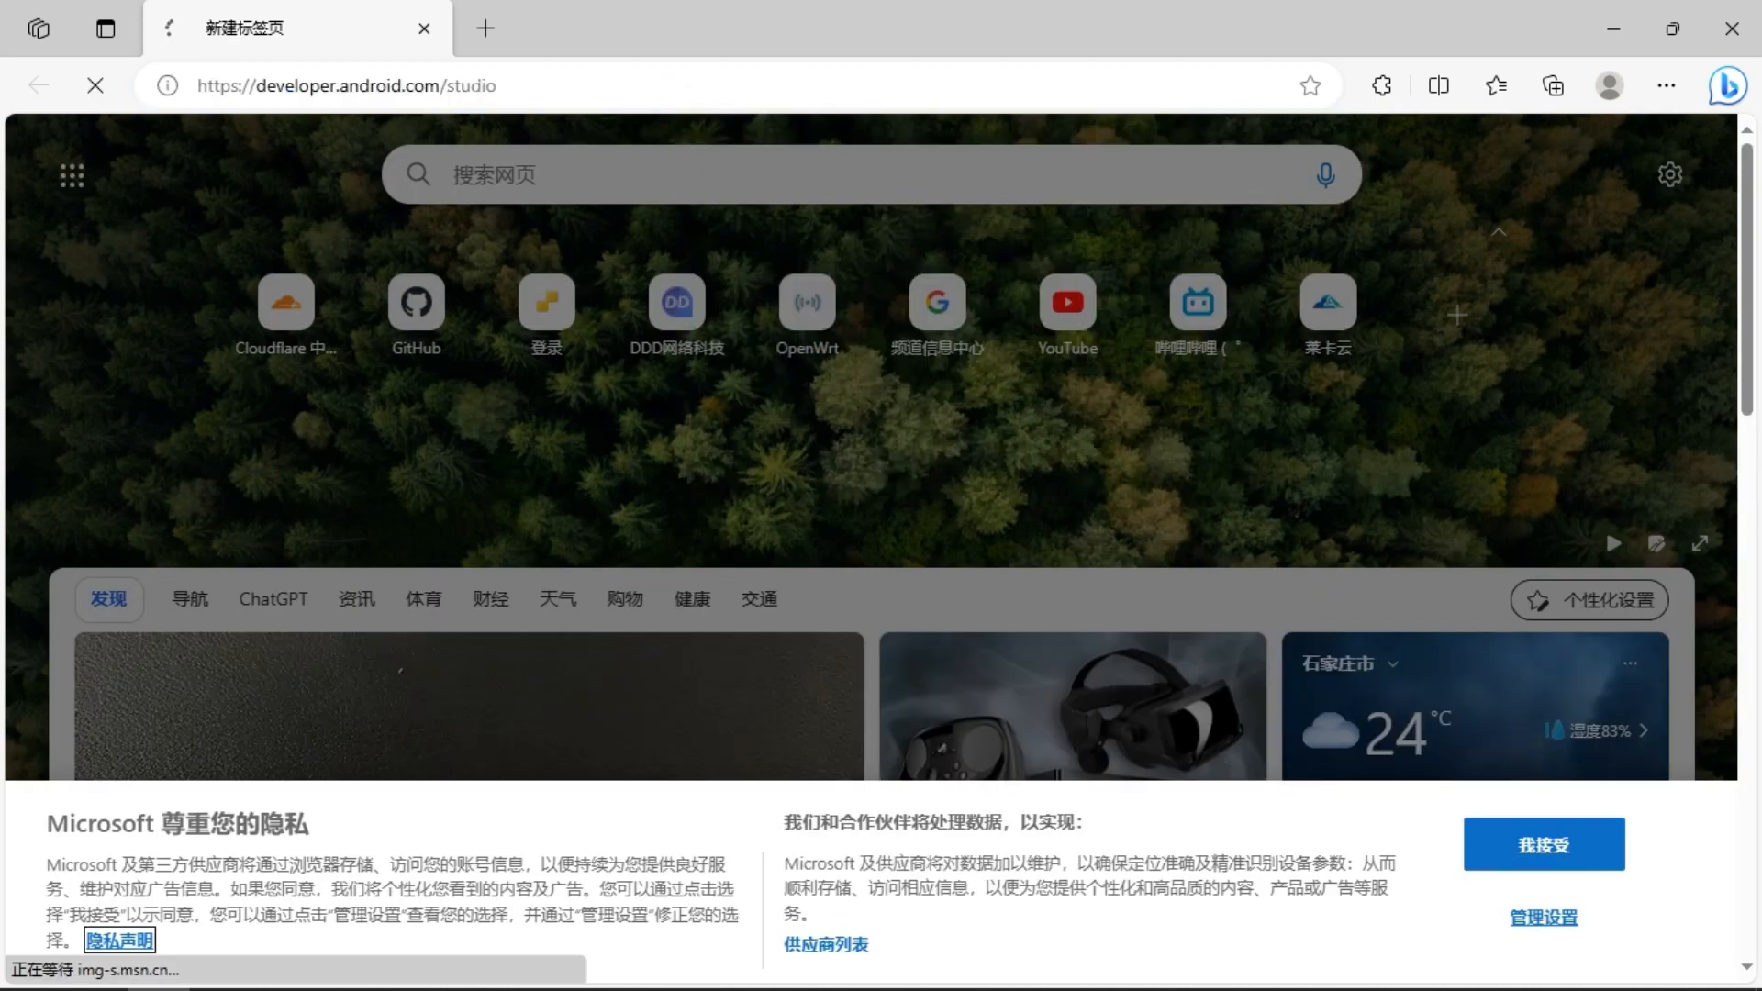
click(1543, 845)
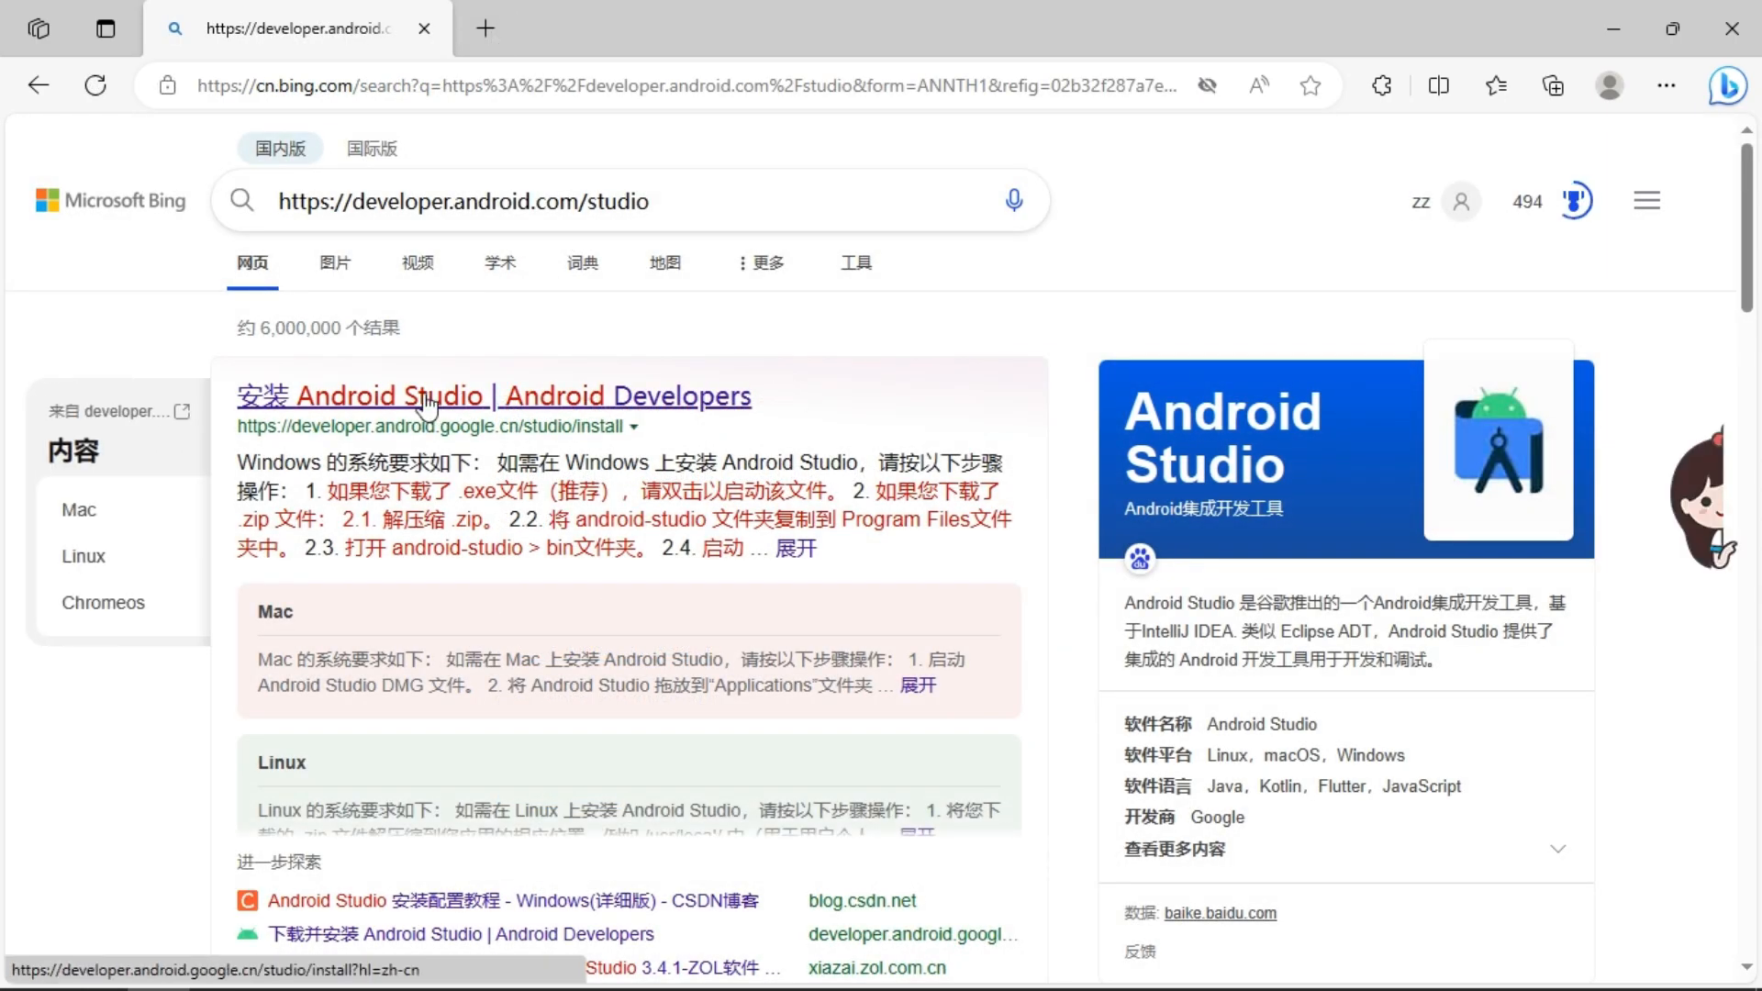
Step: Open the Install Android Studio result and read down to the Windows system requirements
click(428, 399)
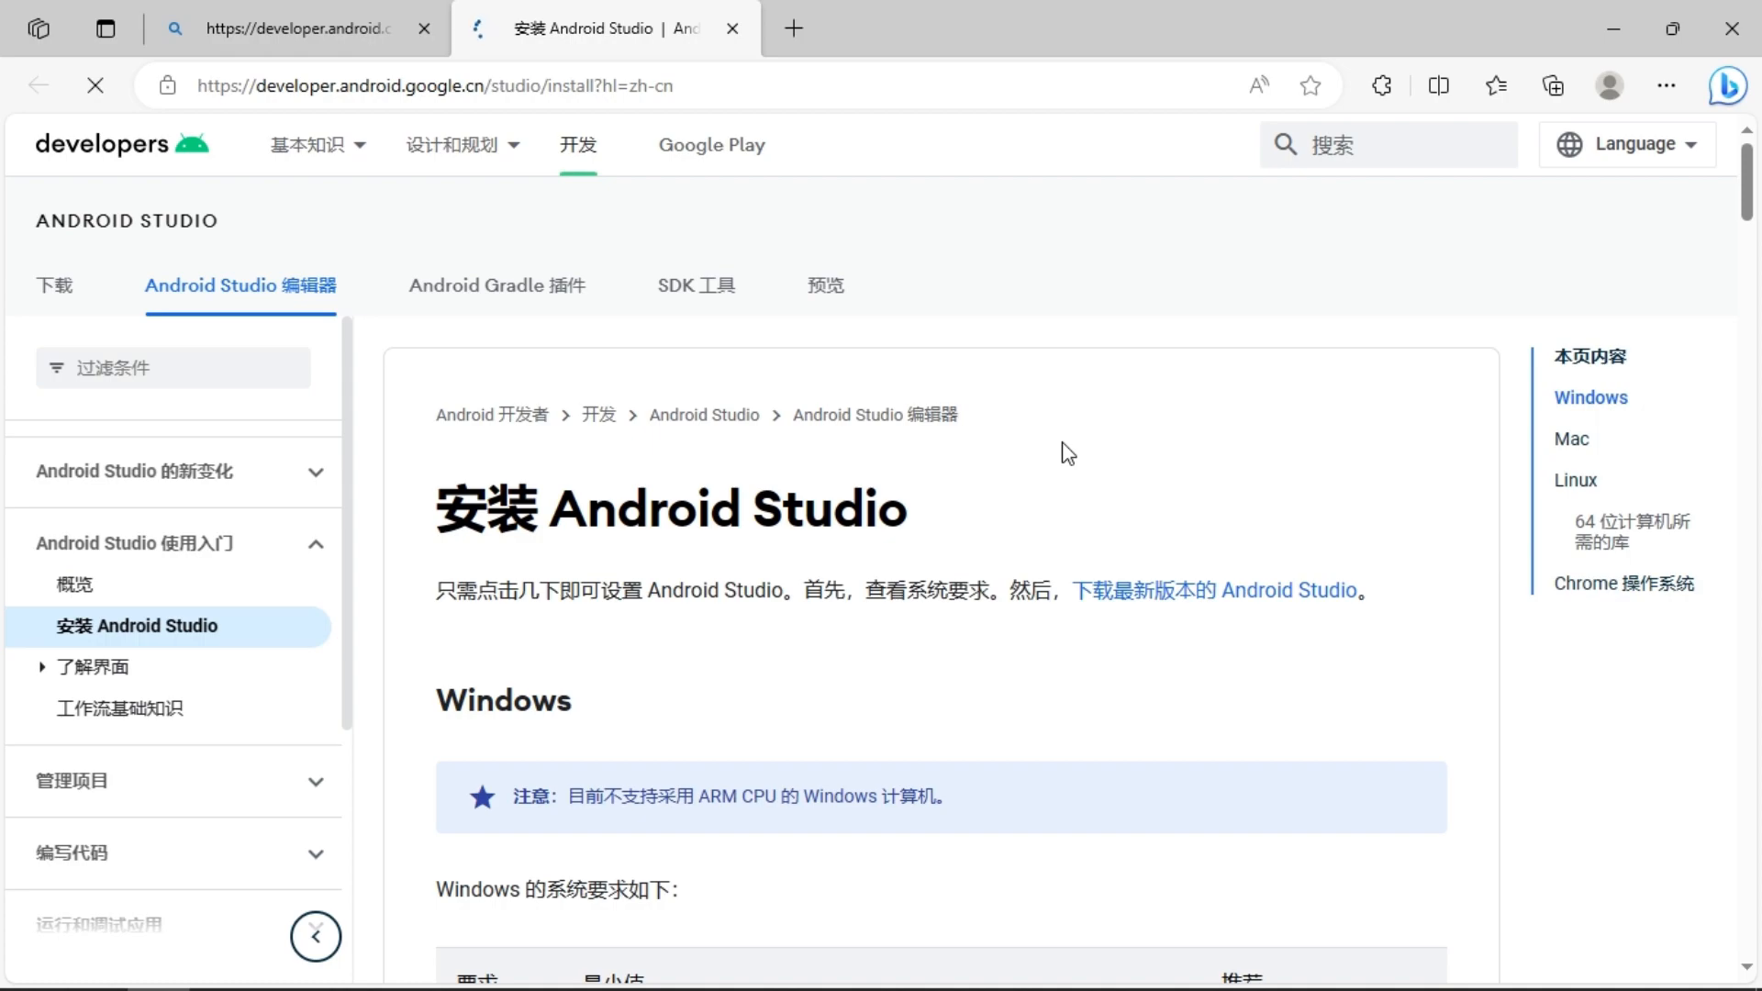
scroll(1065, 477, down, 1)
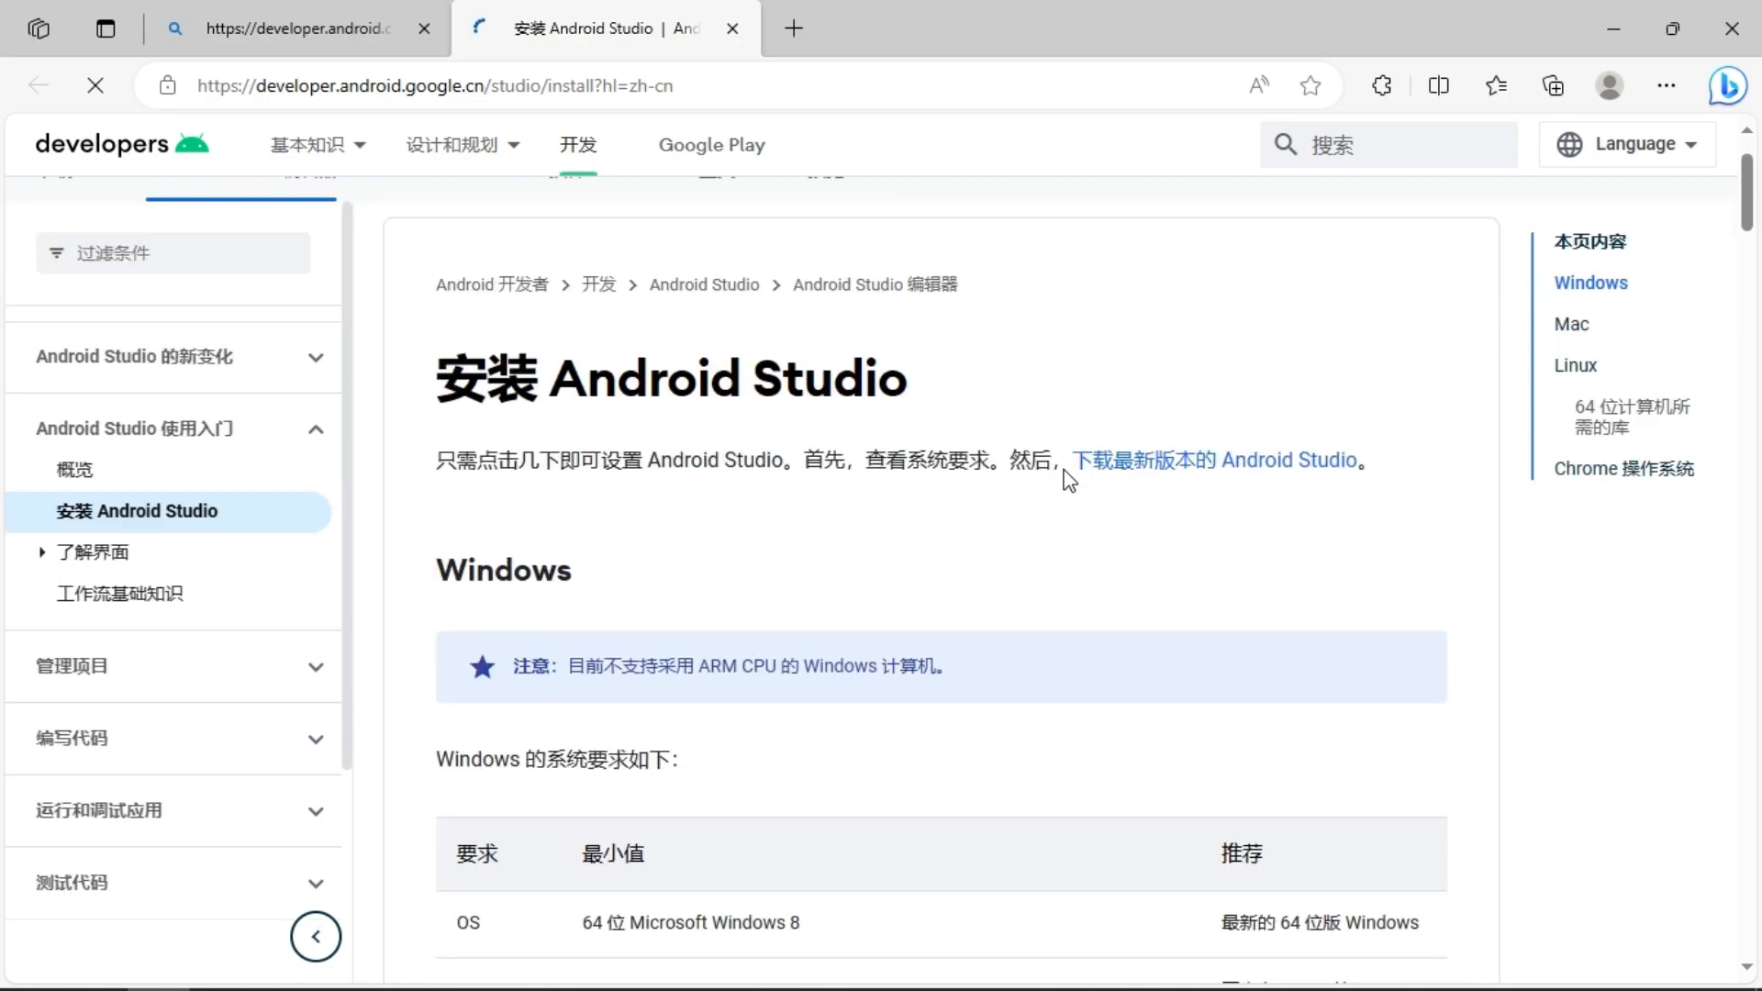
scroll(1065, 477, down, 1)
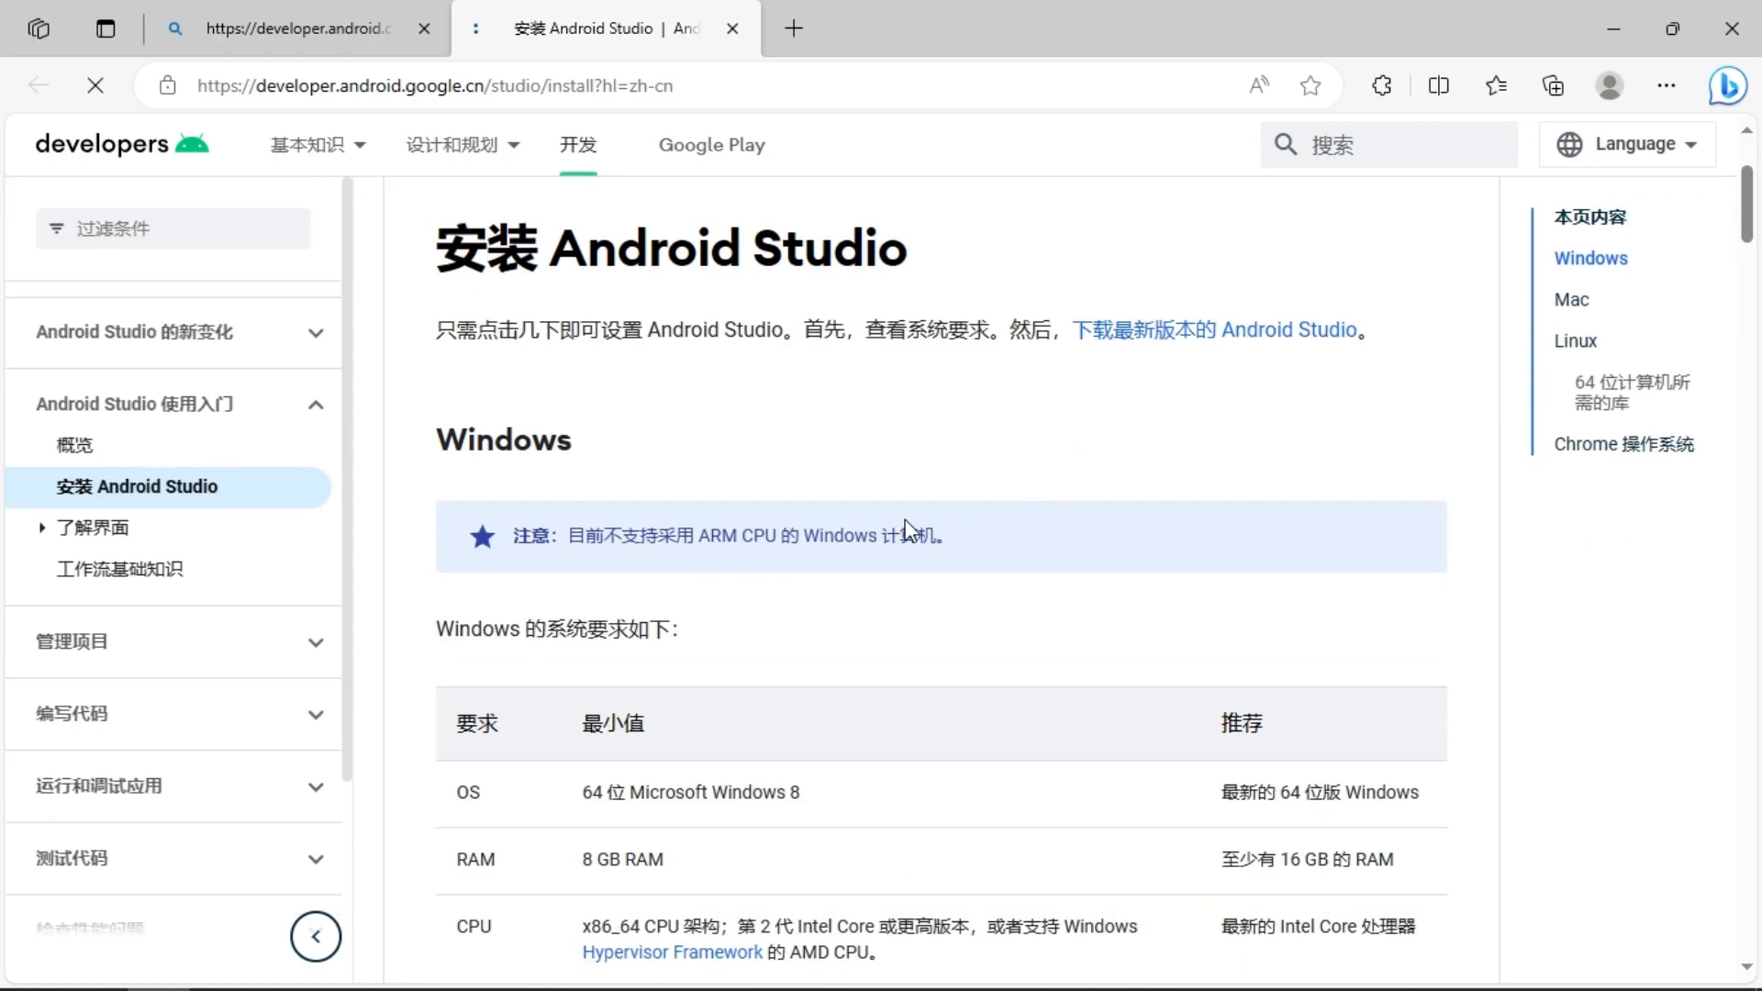
scroll(988, 532, down, 2)
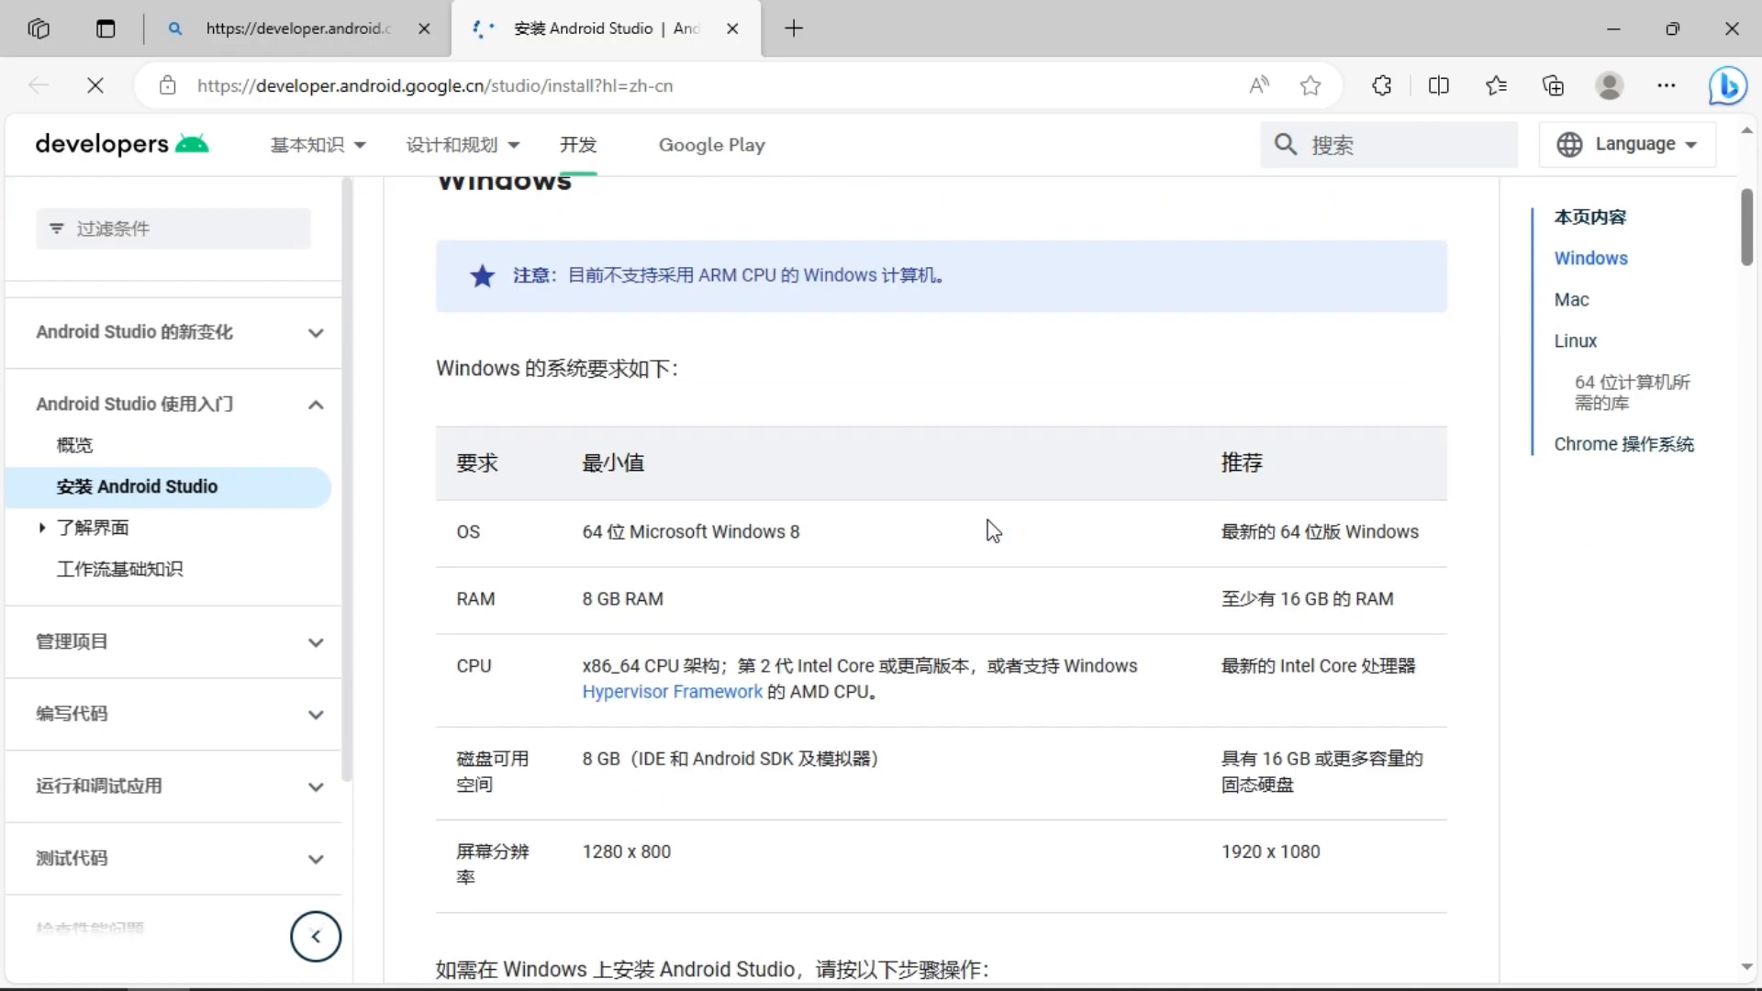
scroll(851, 550, down, 4)
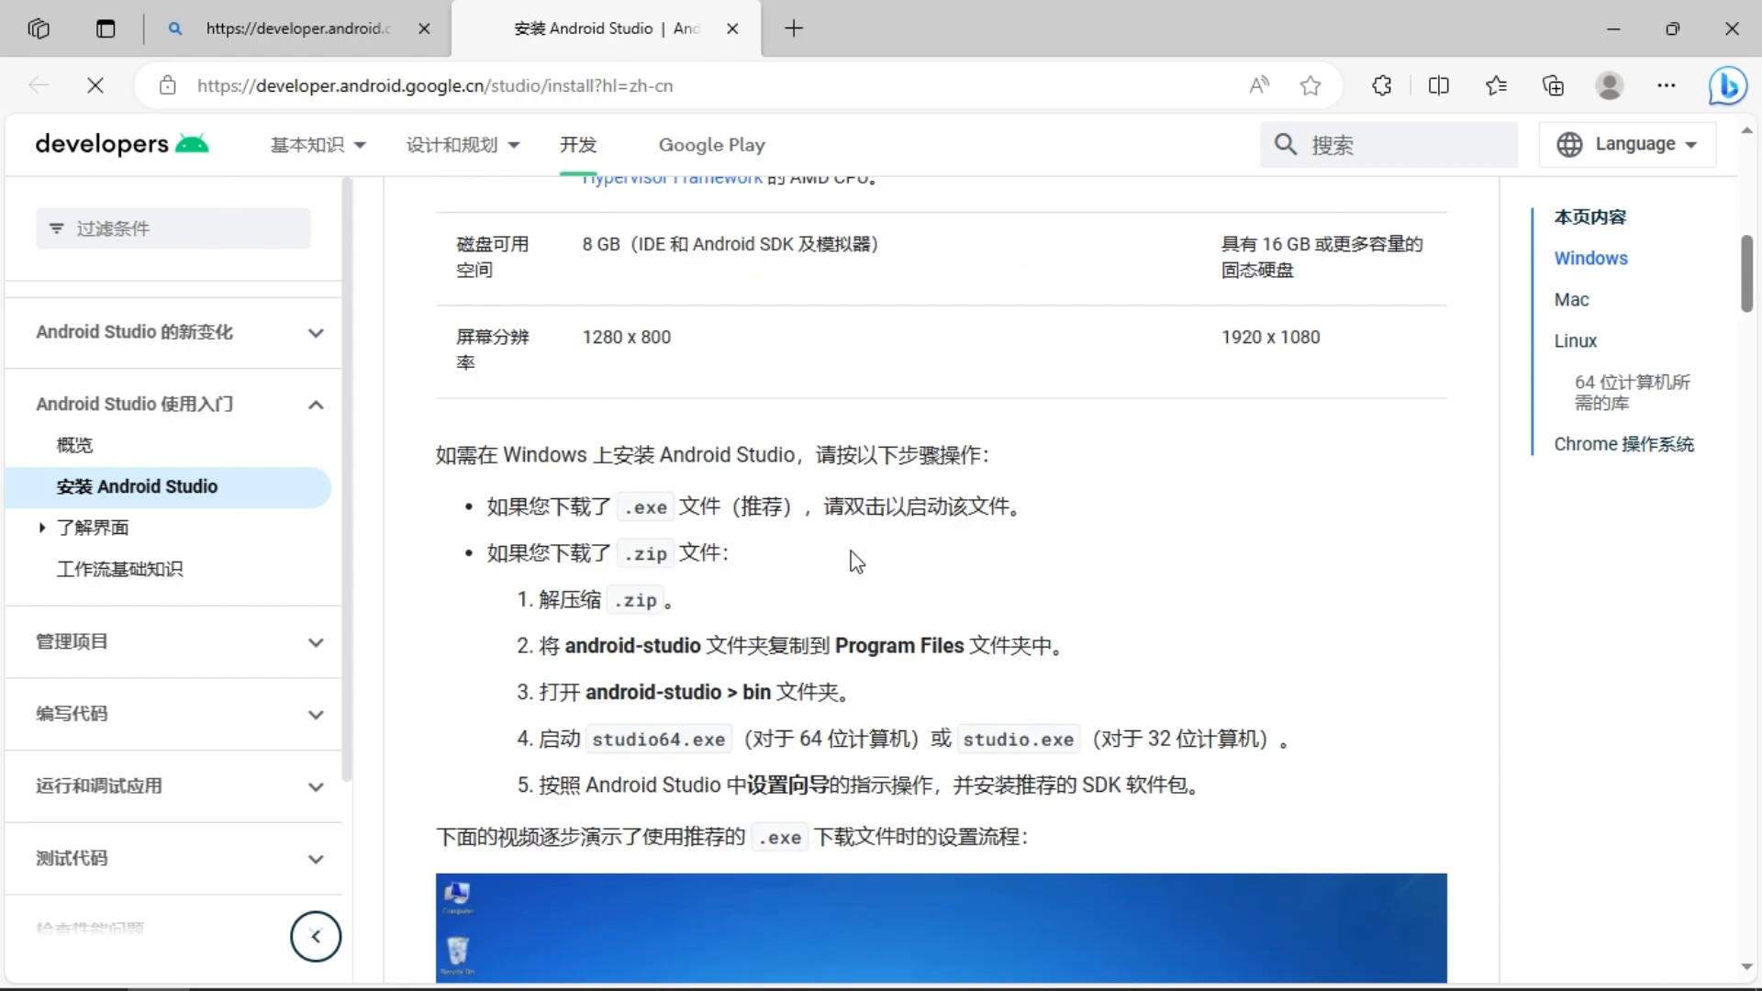
scroll(851, 550, down, 1)
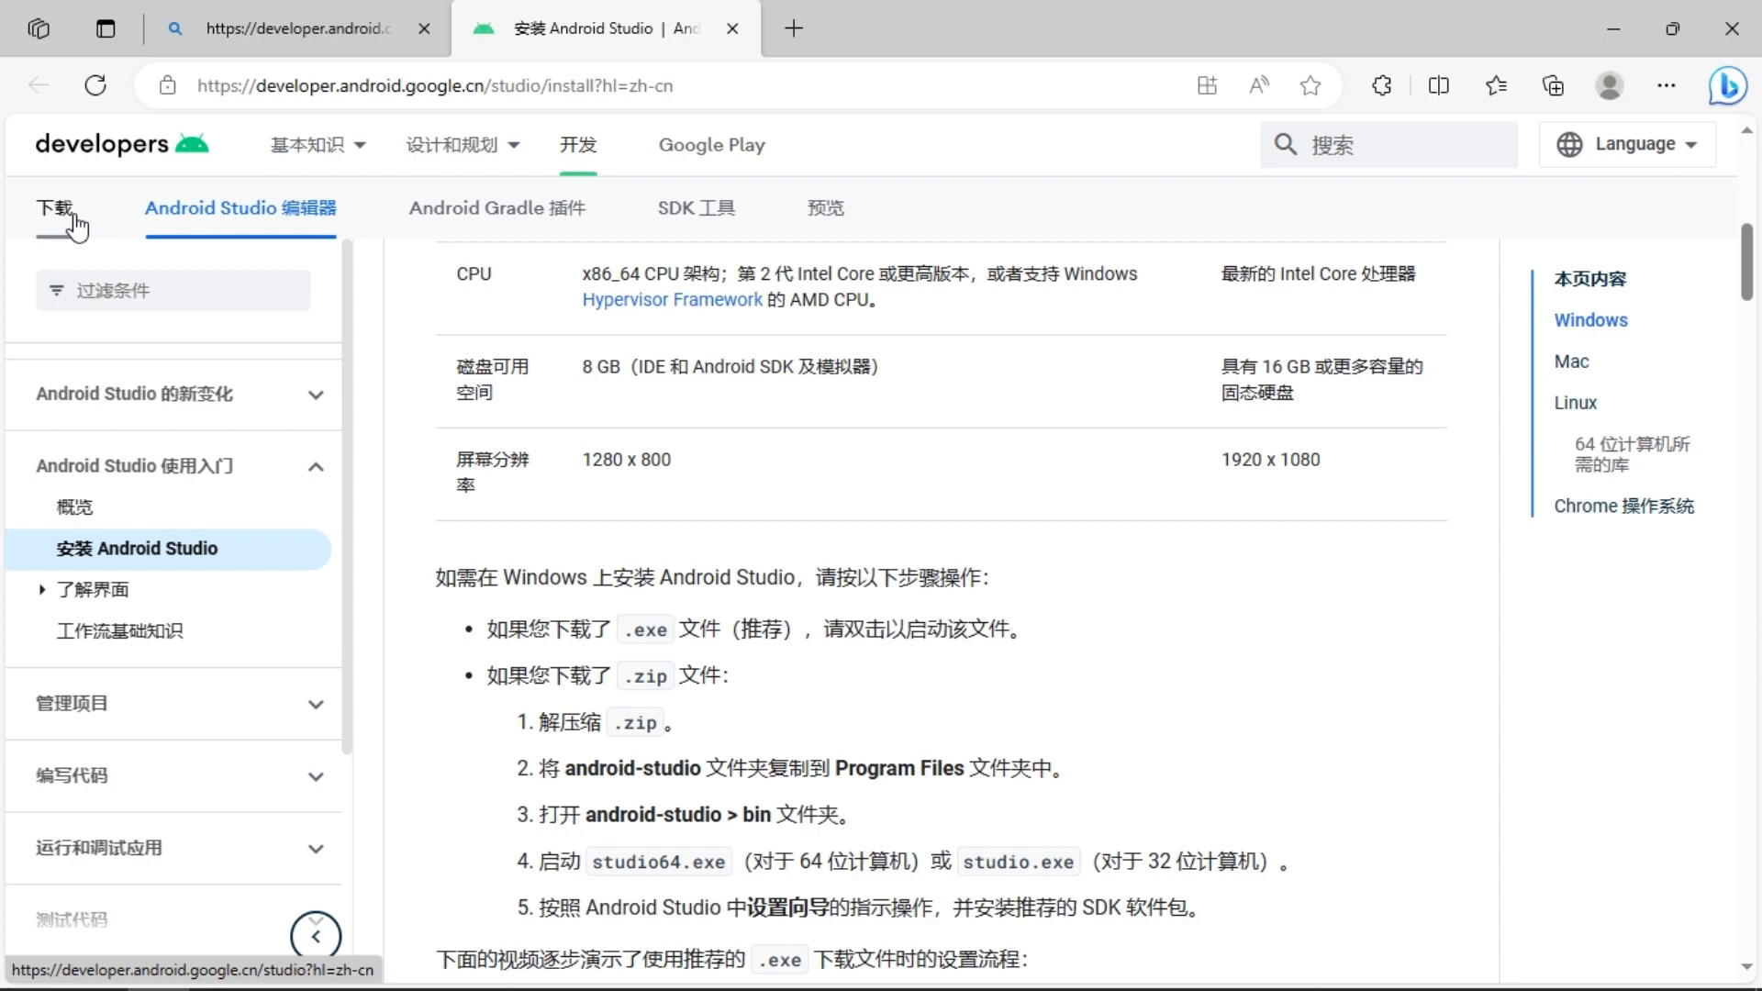
Step: Go to the 下载 page, dismiss the translate offer, and choose Download Android Studio Giraffe
click(76, 223)
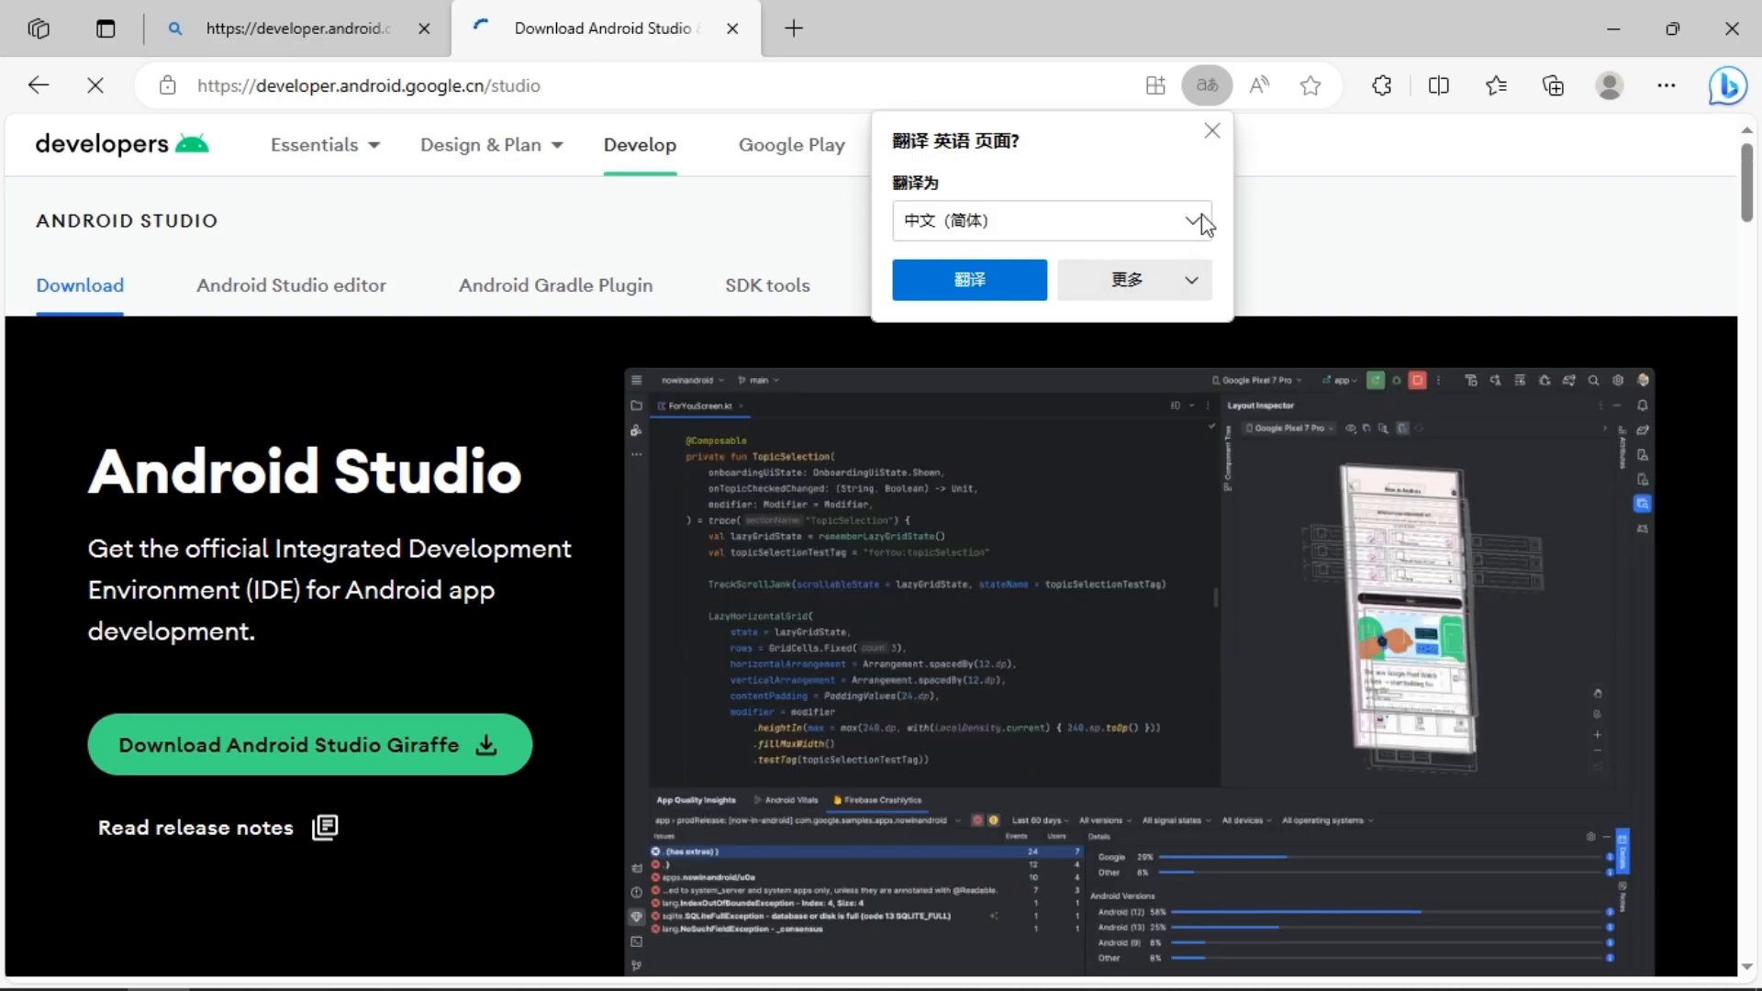
click(1211, 132)
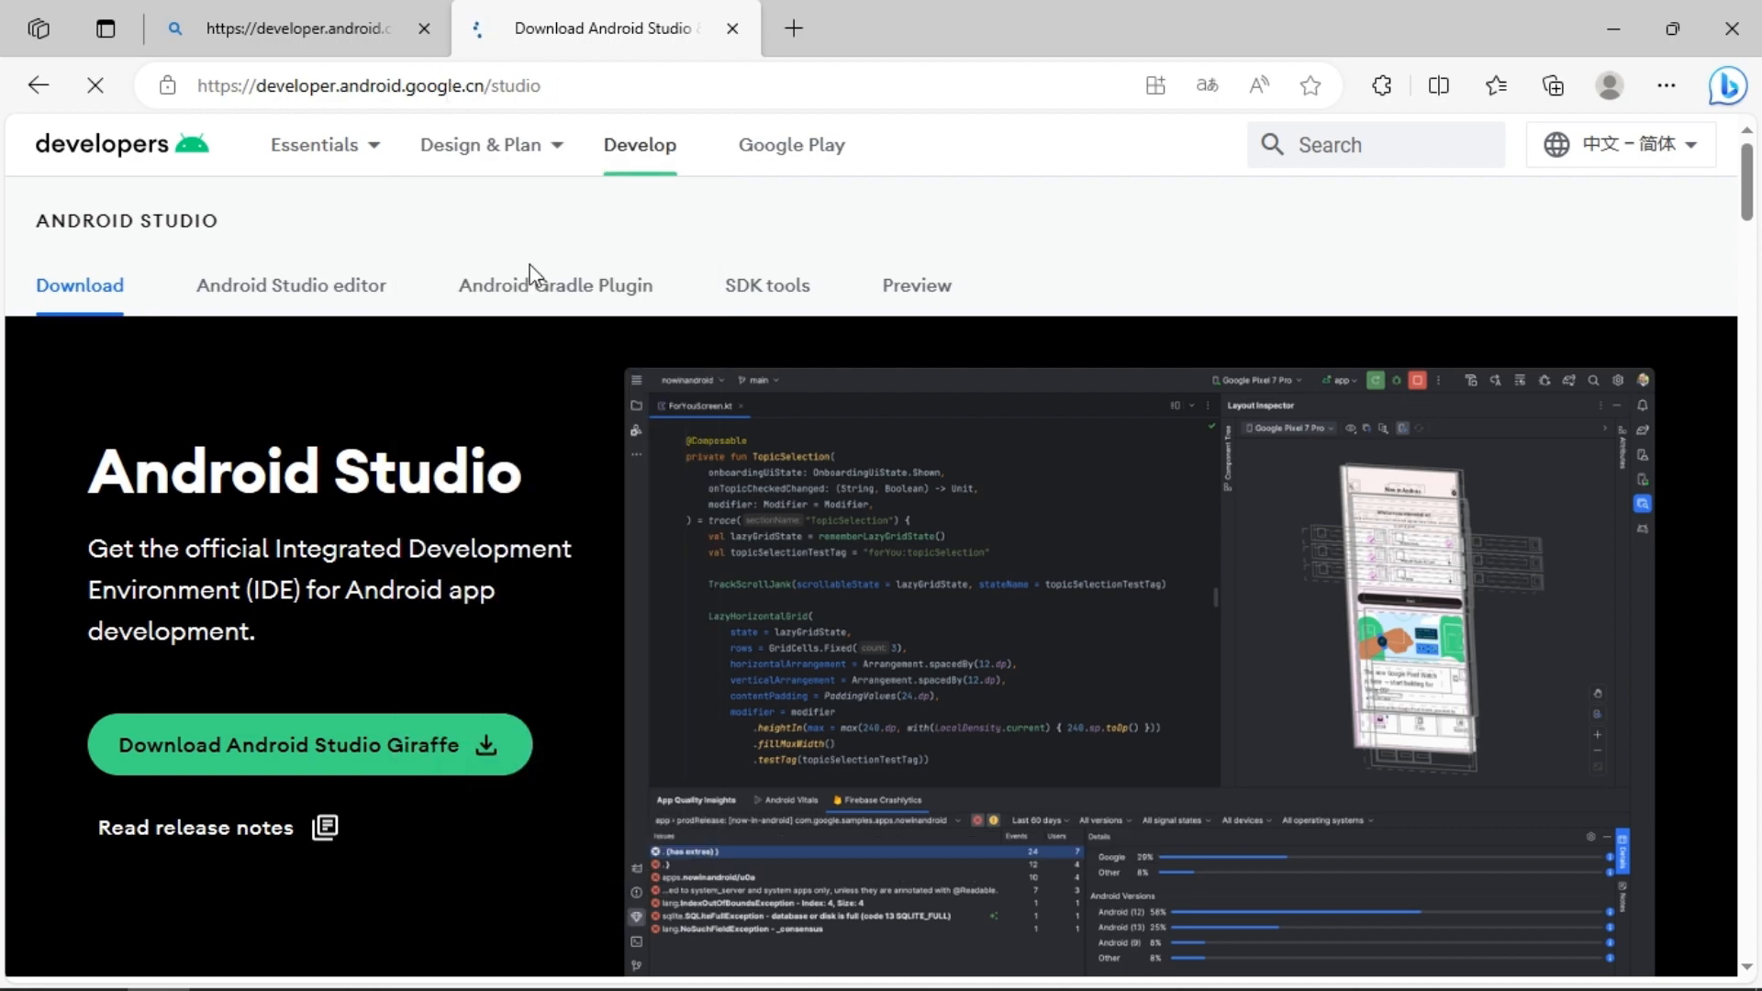
click(232, 771)
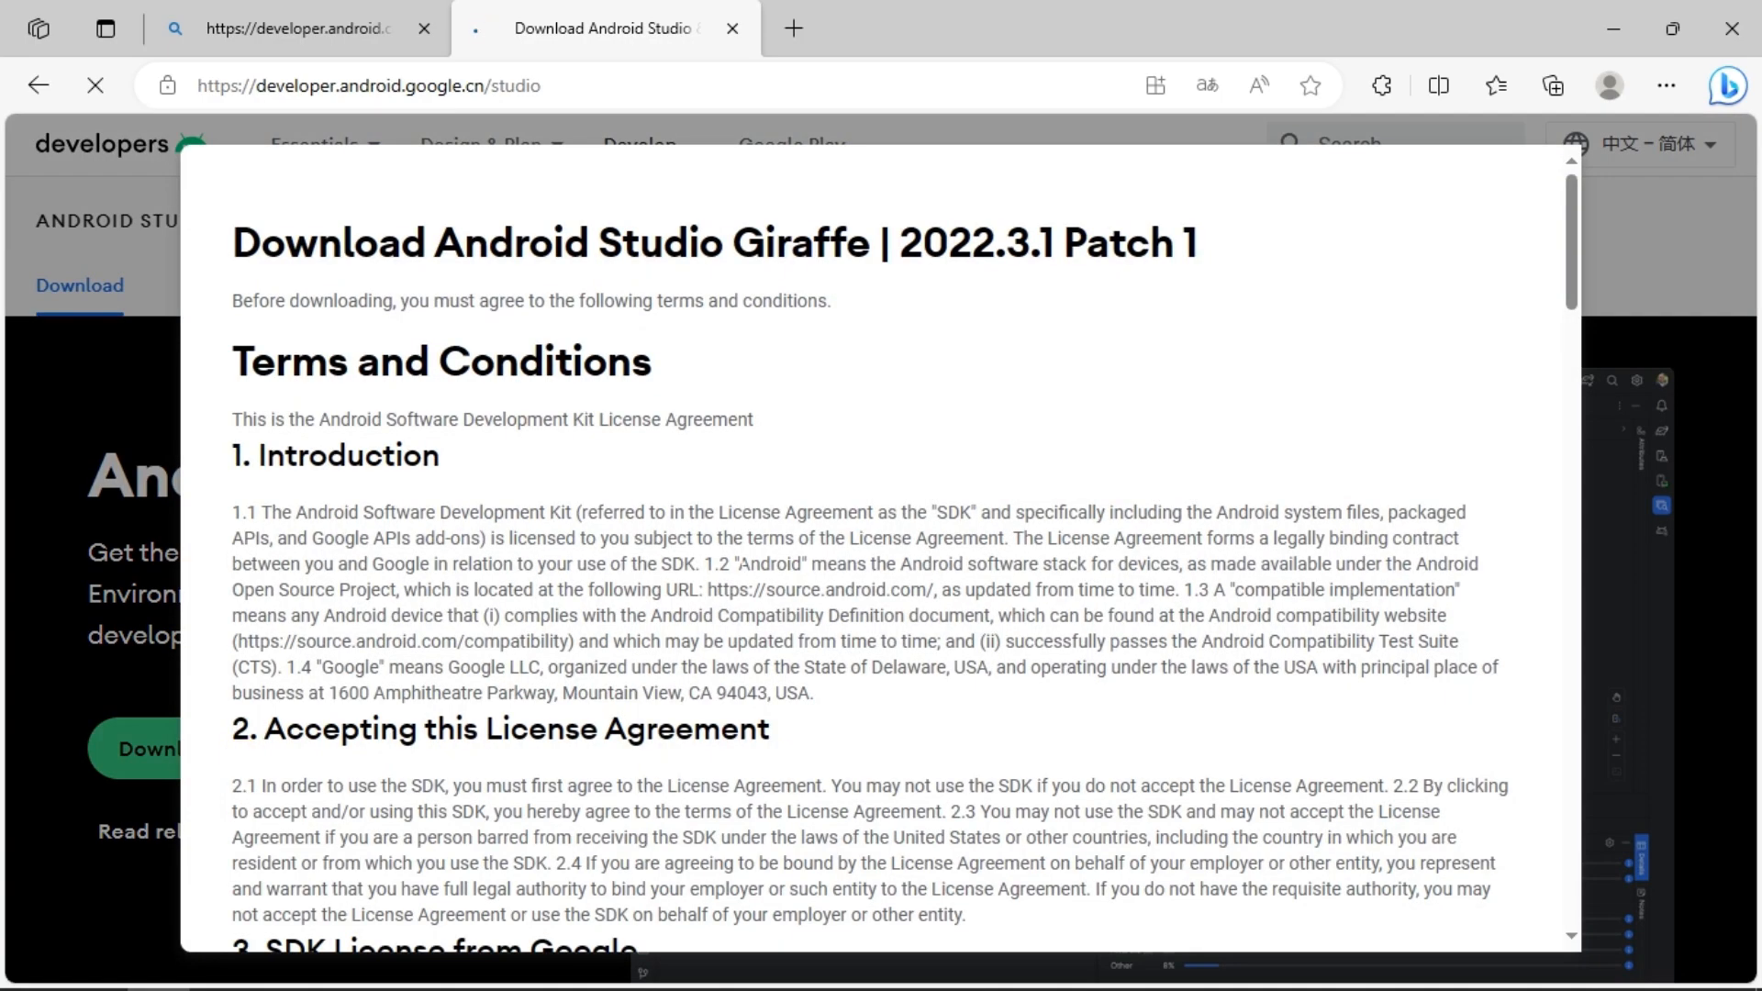
Step: Accept the license terms and download the Windows installer android-studio-2022.3.1.19-windows.exe
scroll(744, 571, down, 15)
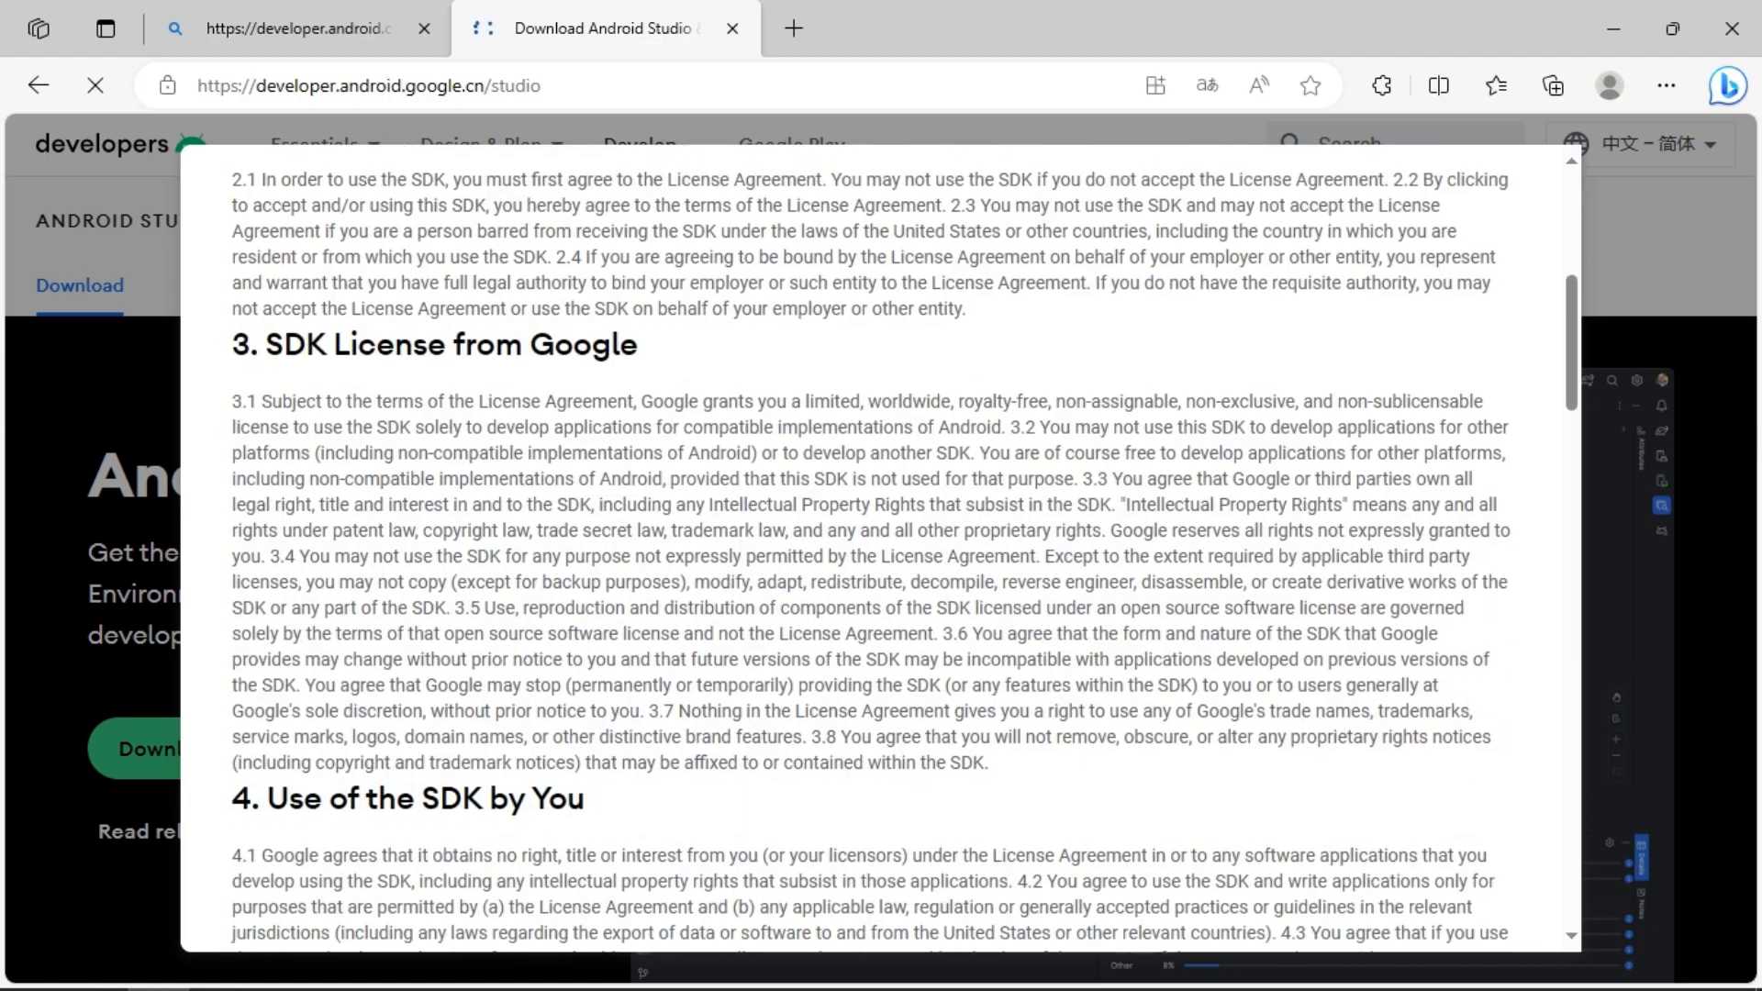
scroll(744, 570, down, 15)
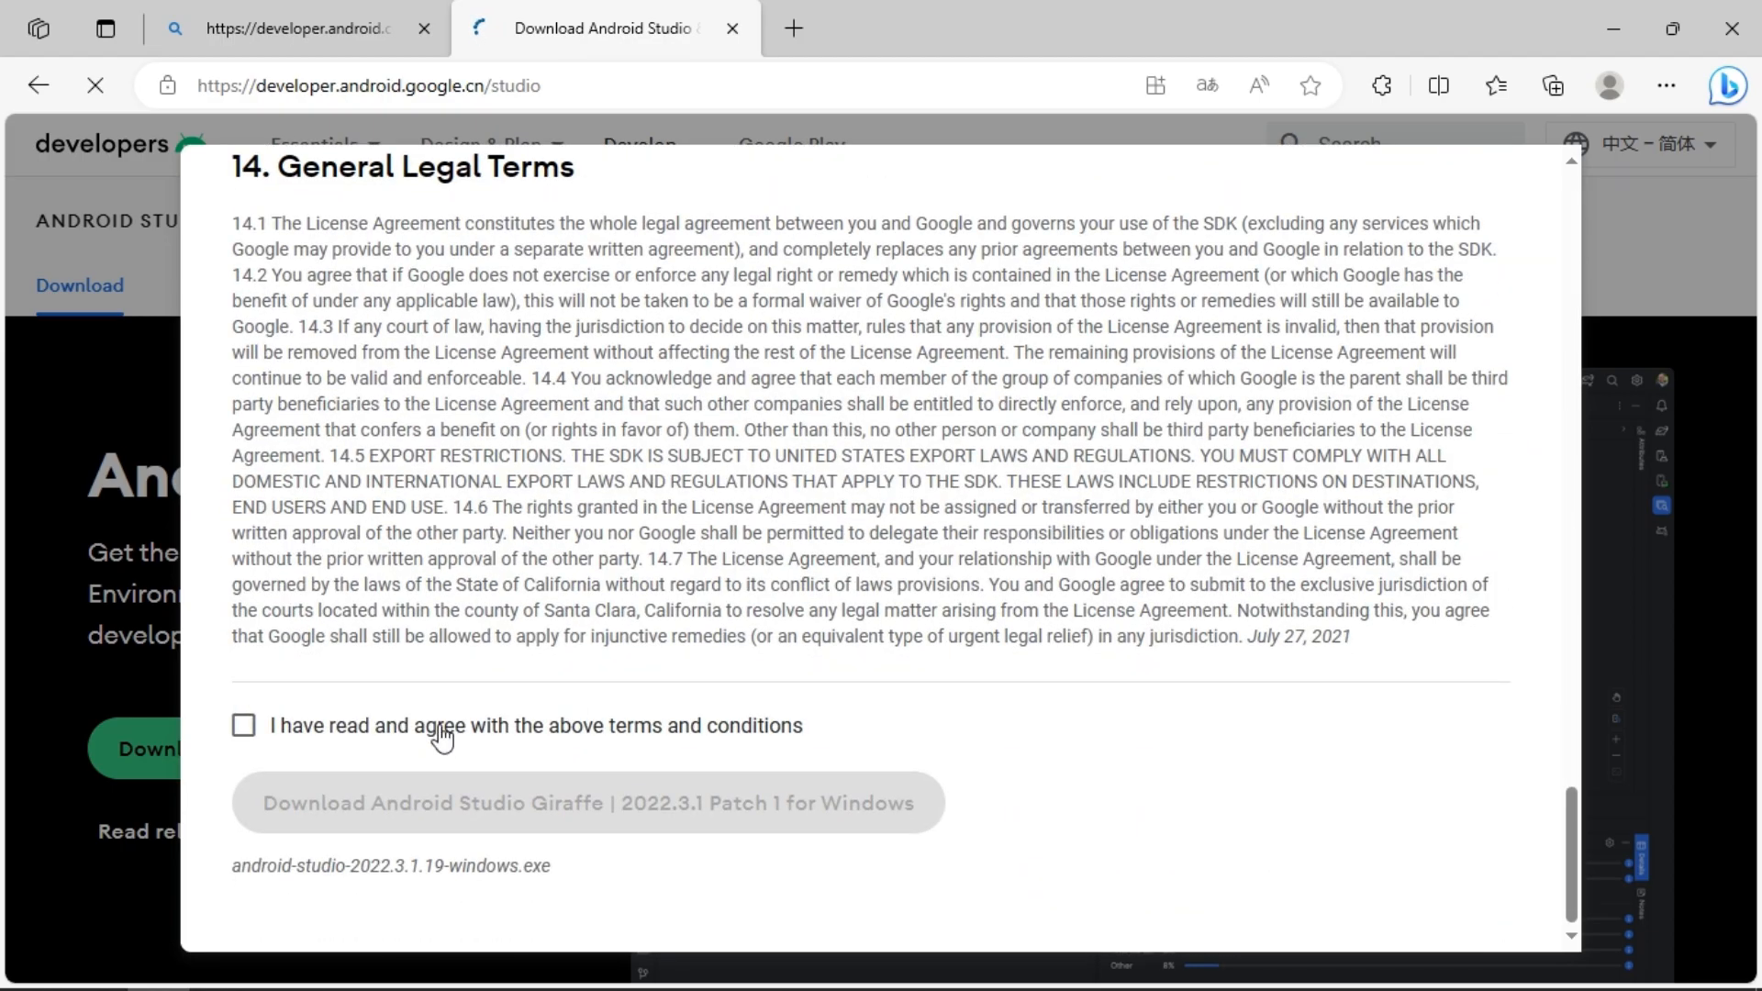
click(243, 726)
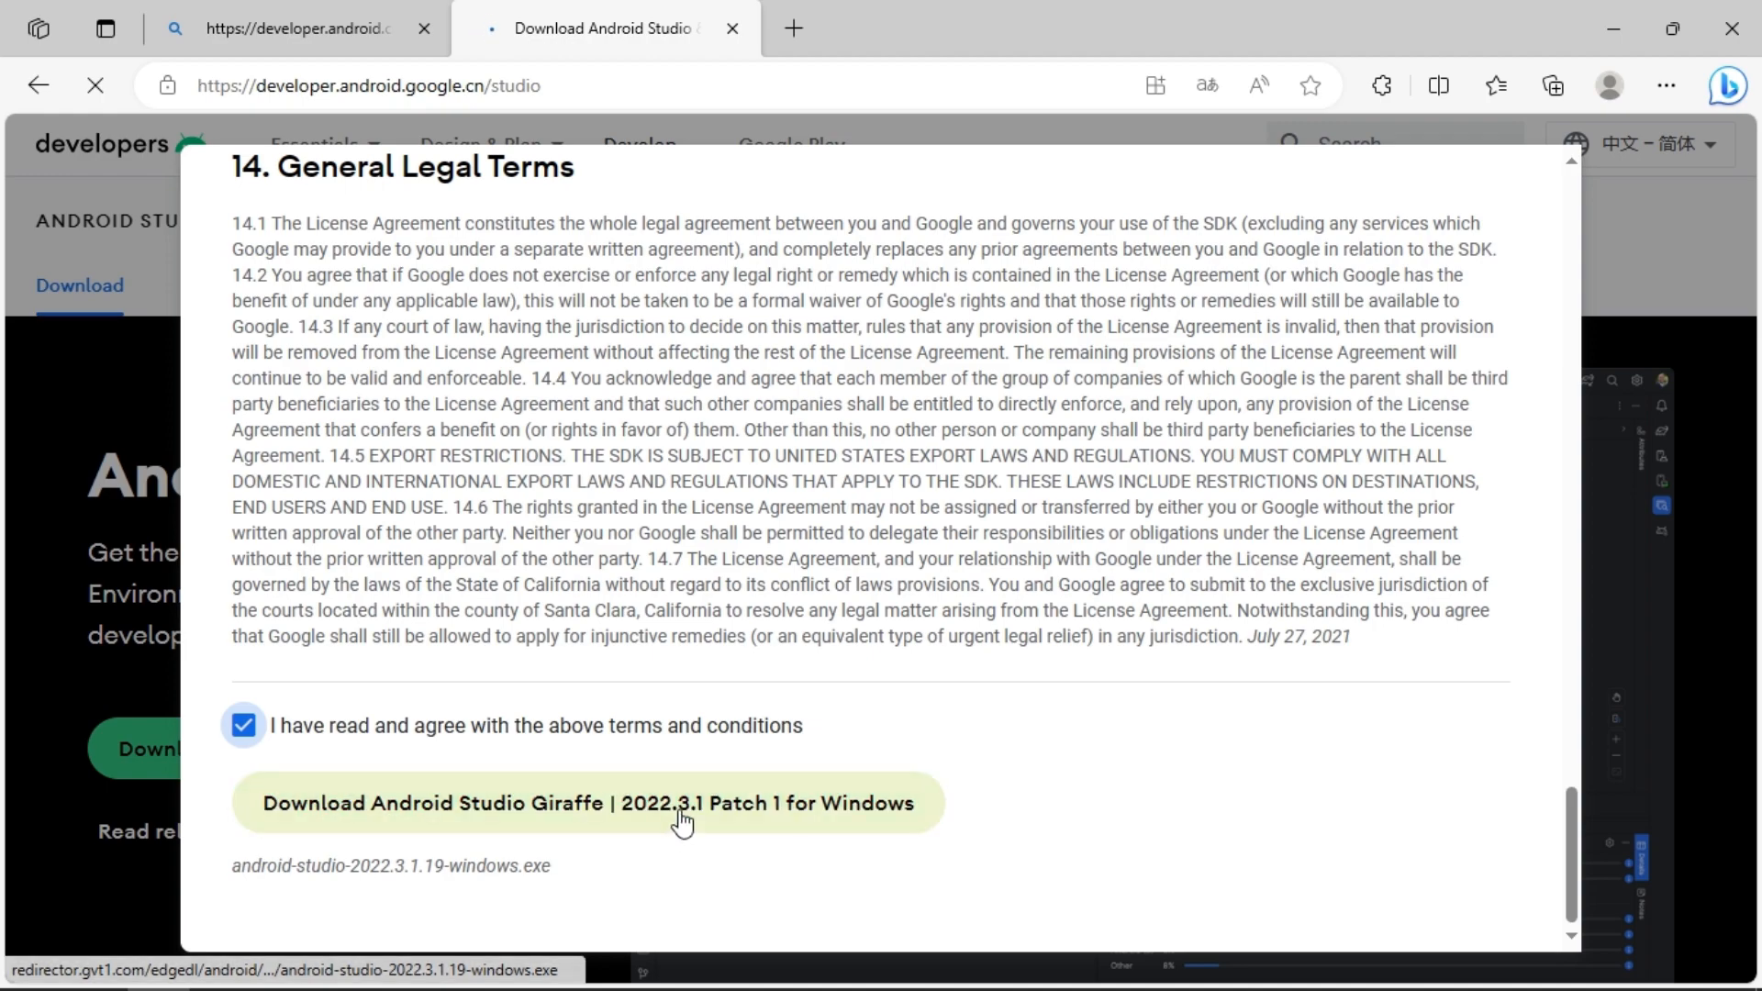
click(676, 807)
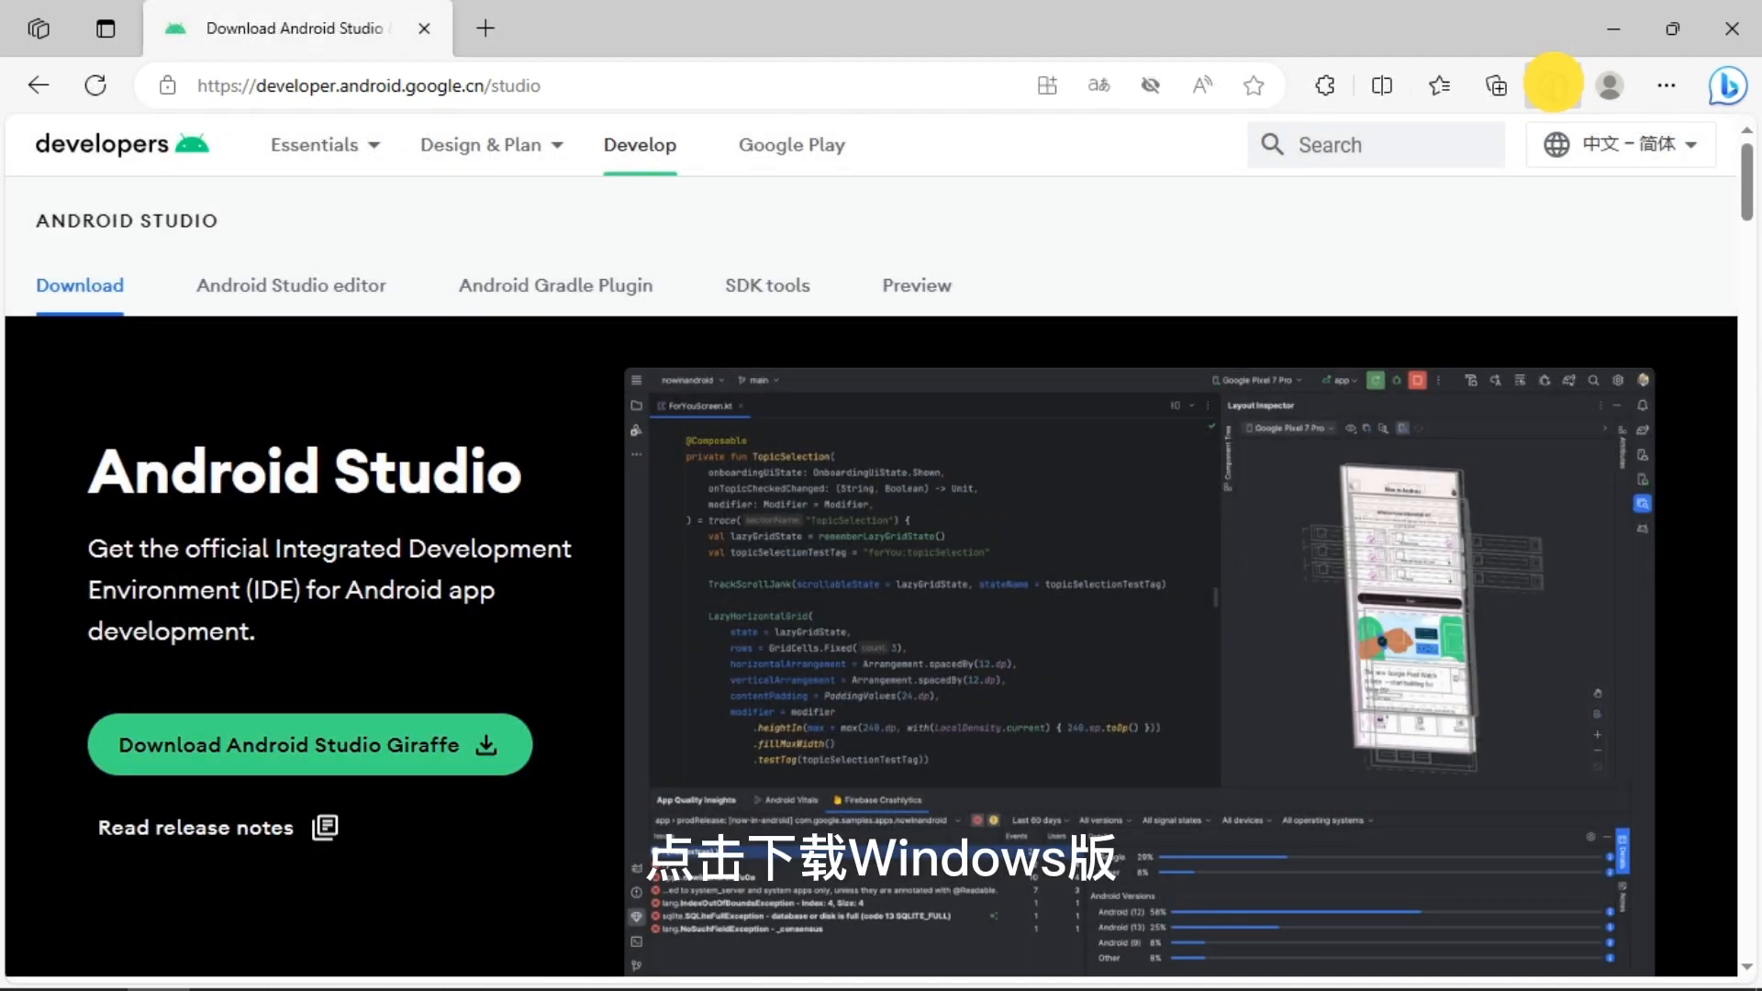
Step: Reveal the downloaded installer in D:\Download and clear the link selection in Sticky Notes
click(1463, 189)
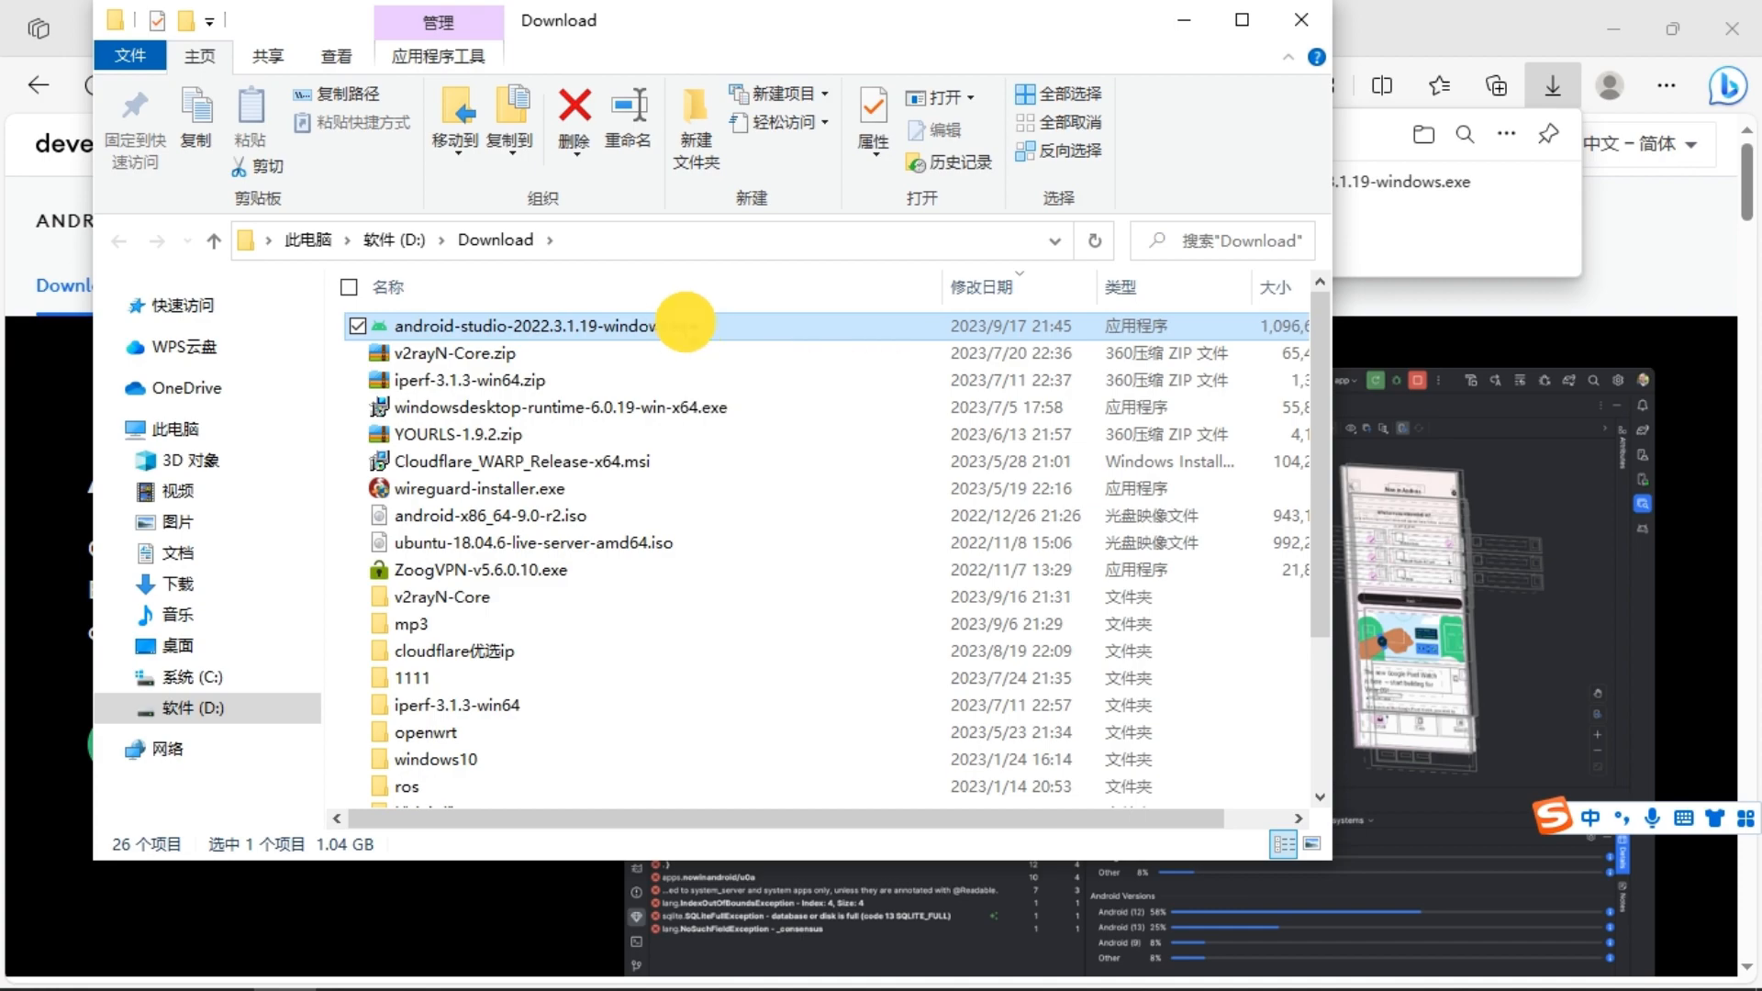
key(alt+Tab)
key(alt+Tab)
click(1219, 154)
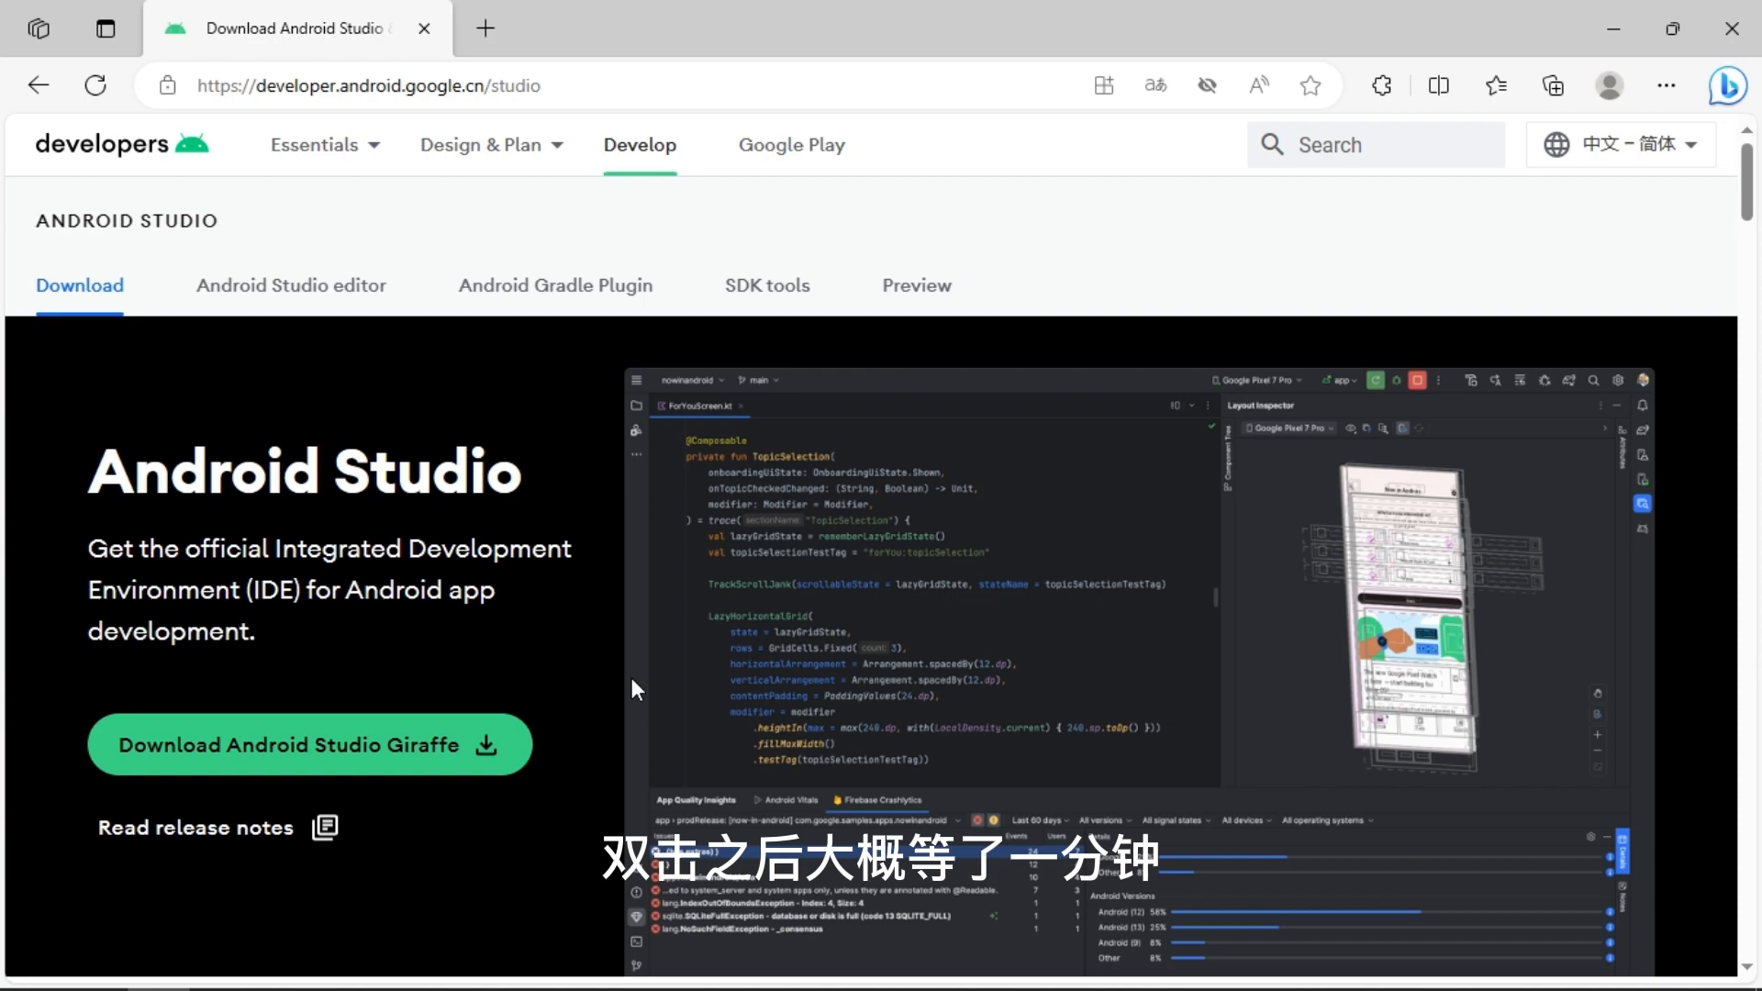
key(alt+Tab)
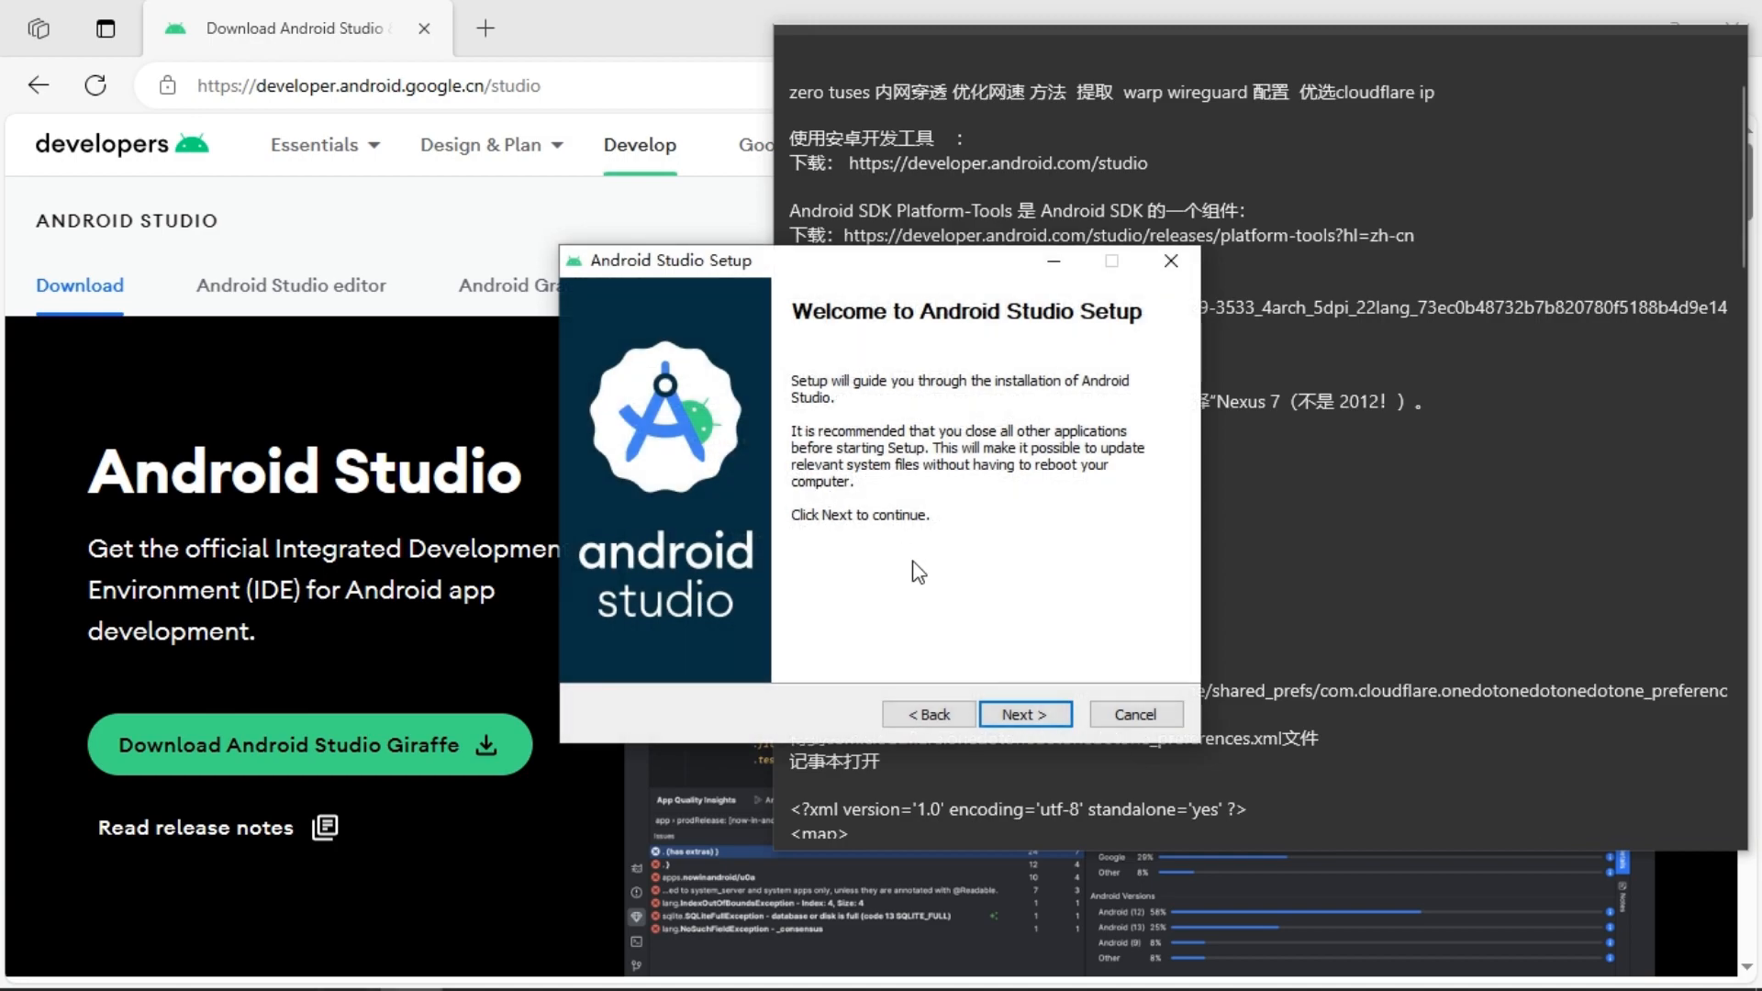
Step: Close the Download folder, pass the setup welcome, and keep the Android Studio and Android Virtual Device components
key(alt+Tab)
key(alt+Tab)
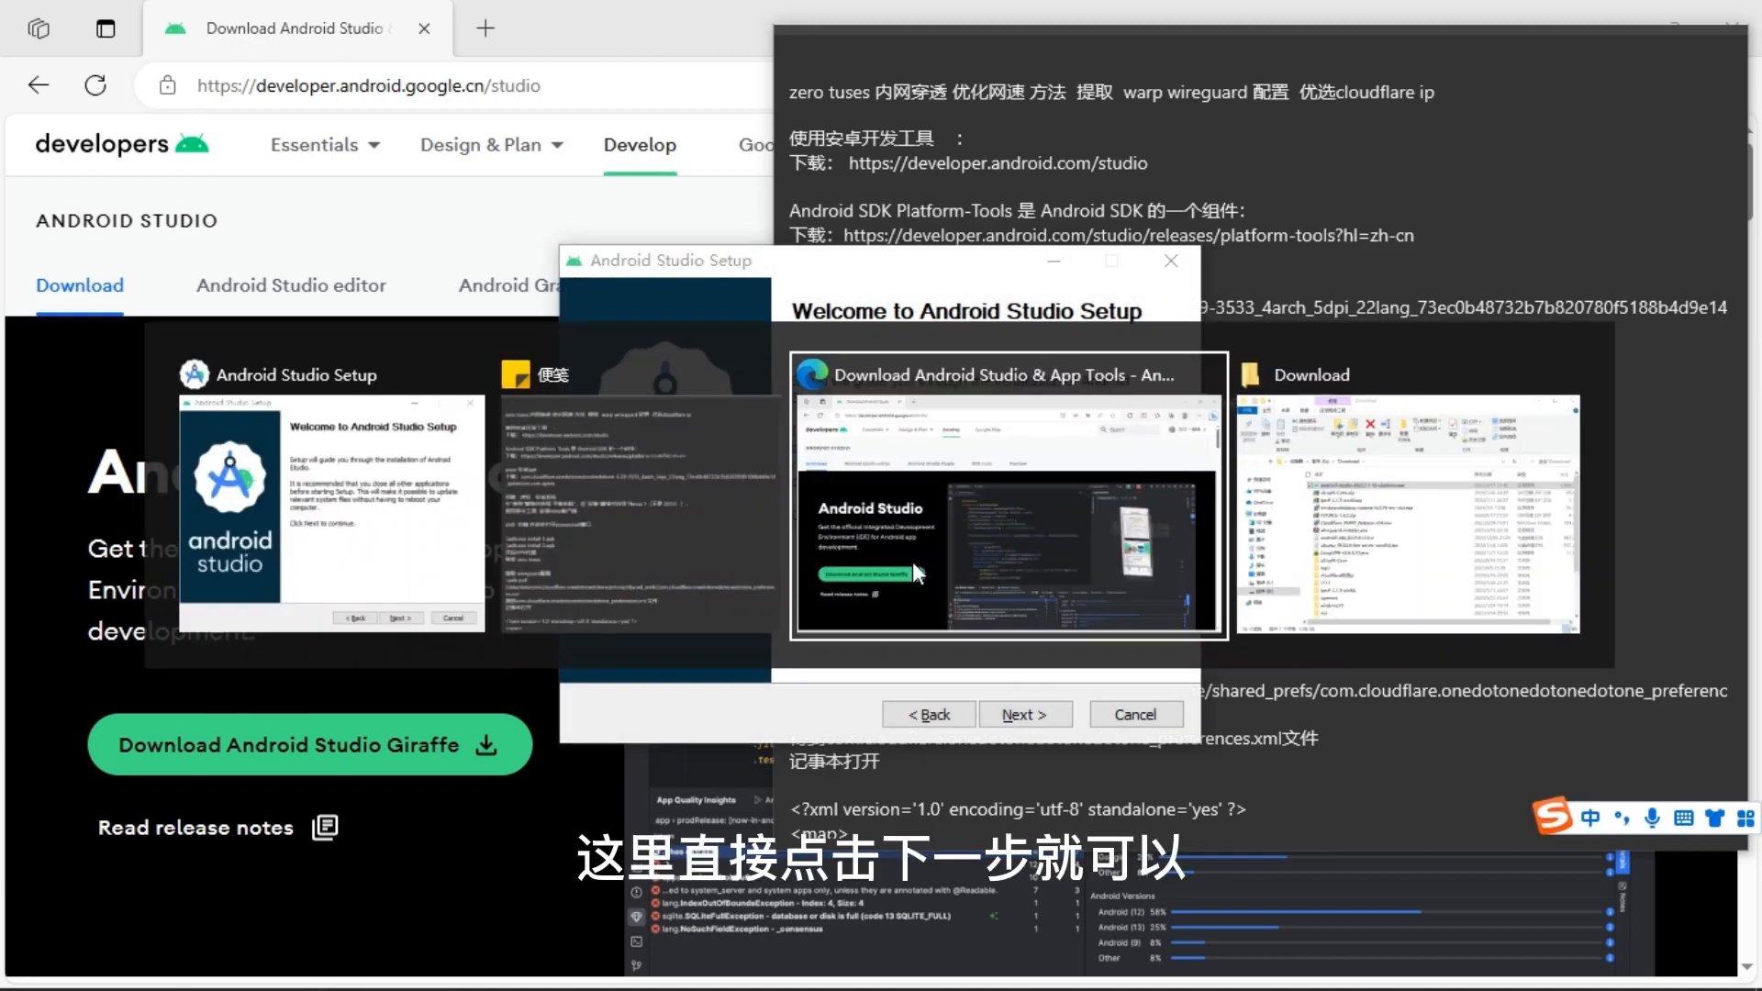
key(alt+Tab)
click(1313, 19)
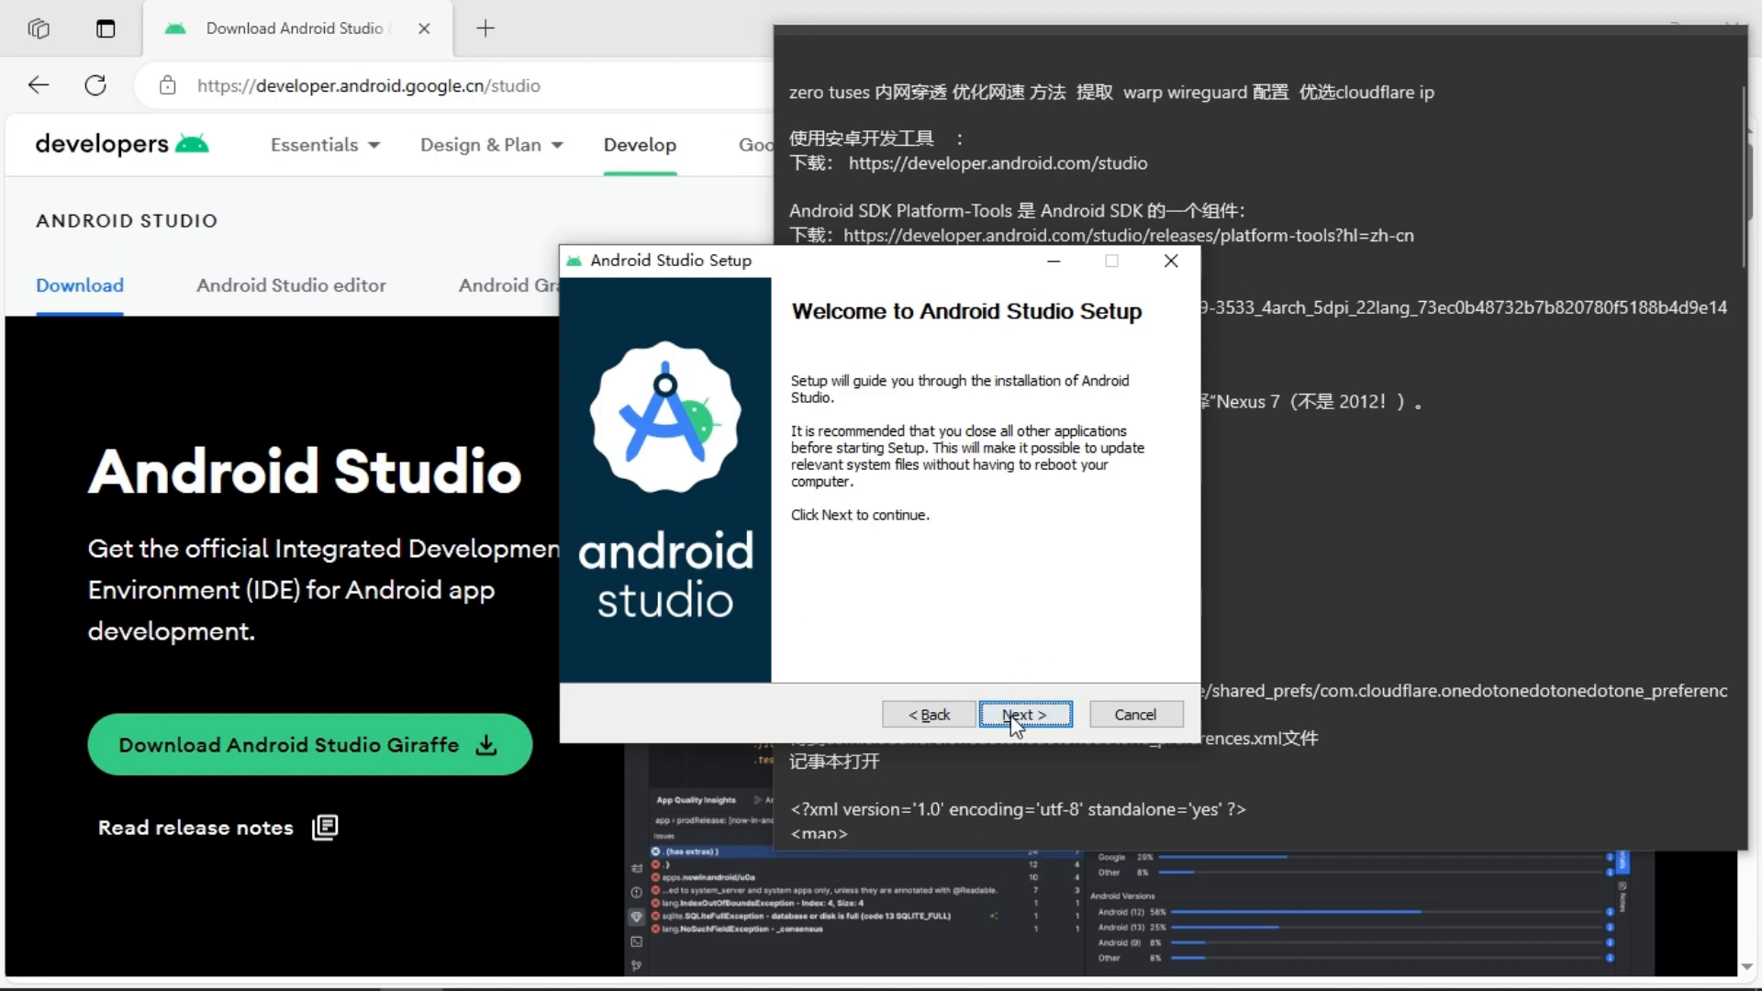
click(1012, 716)
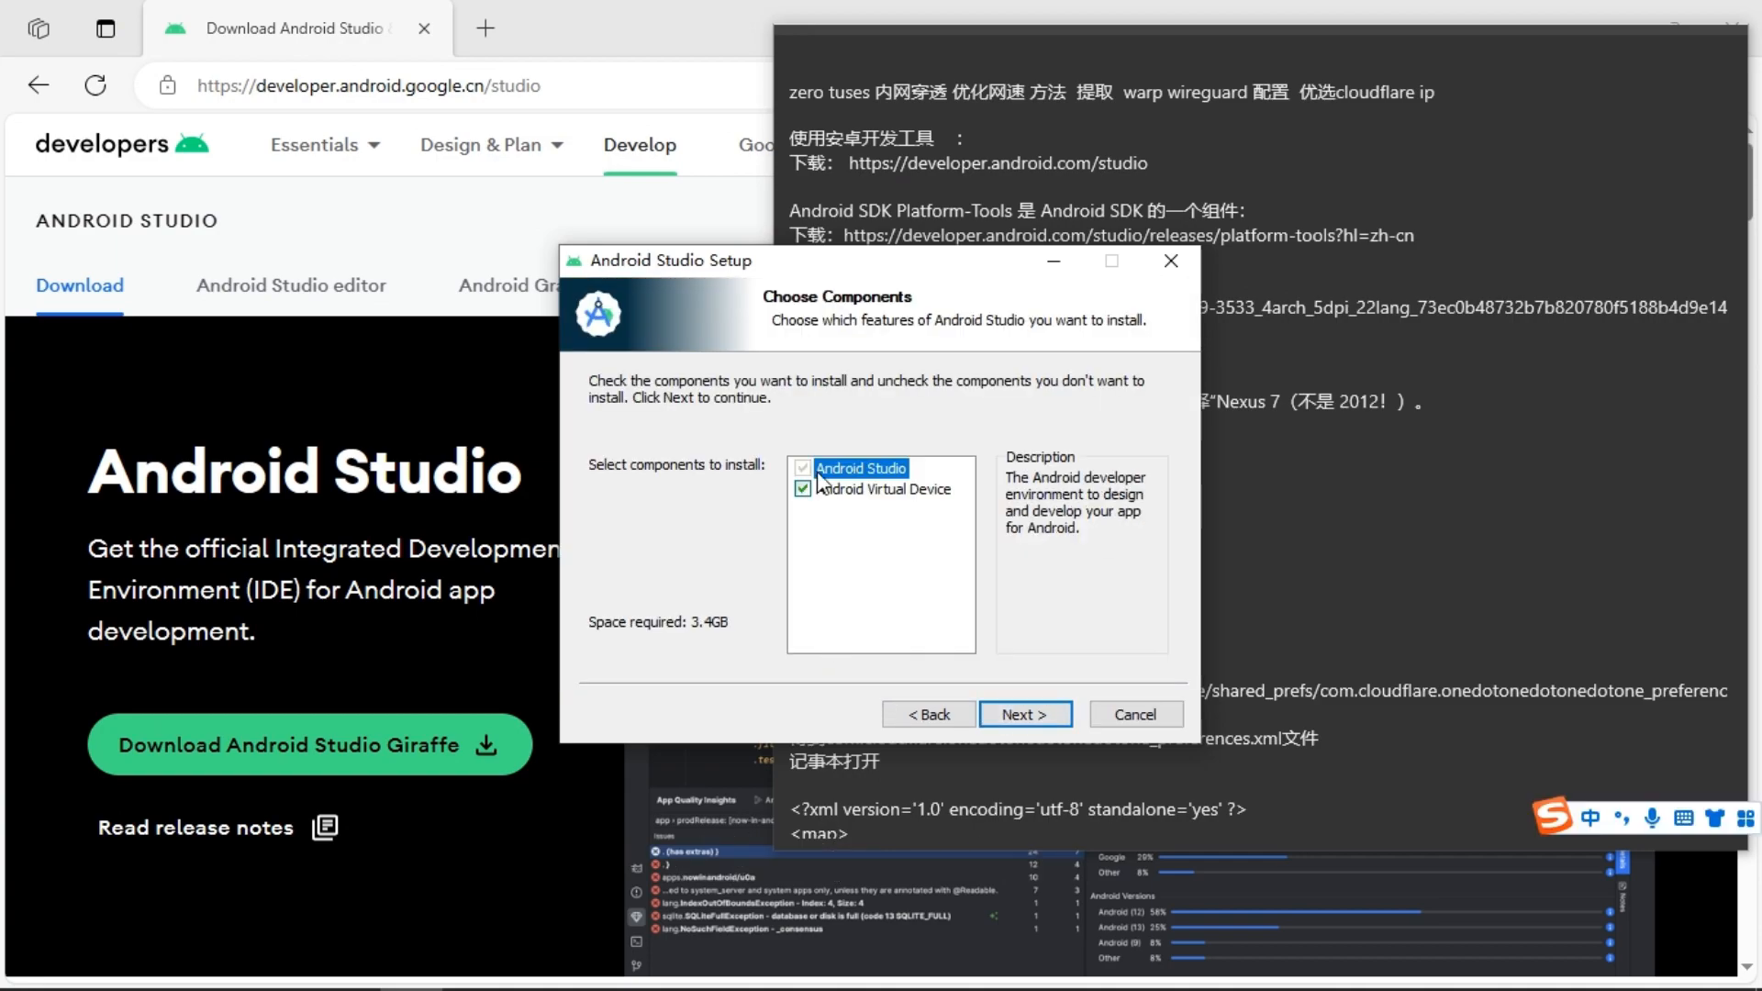
click(1034, 713)
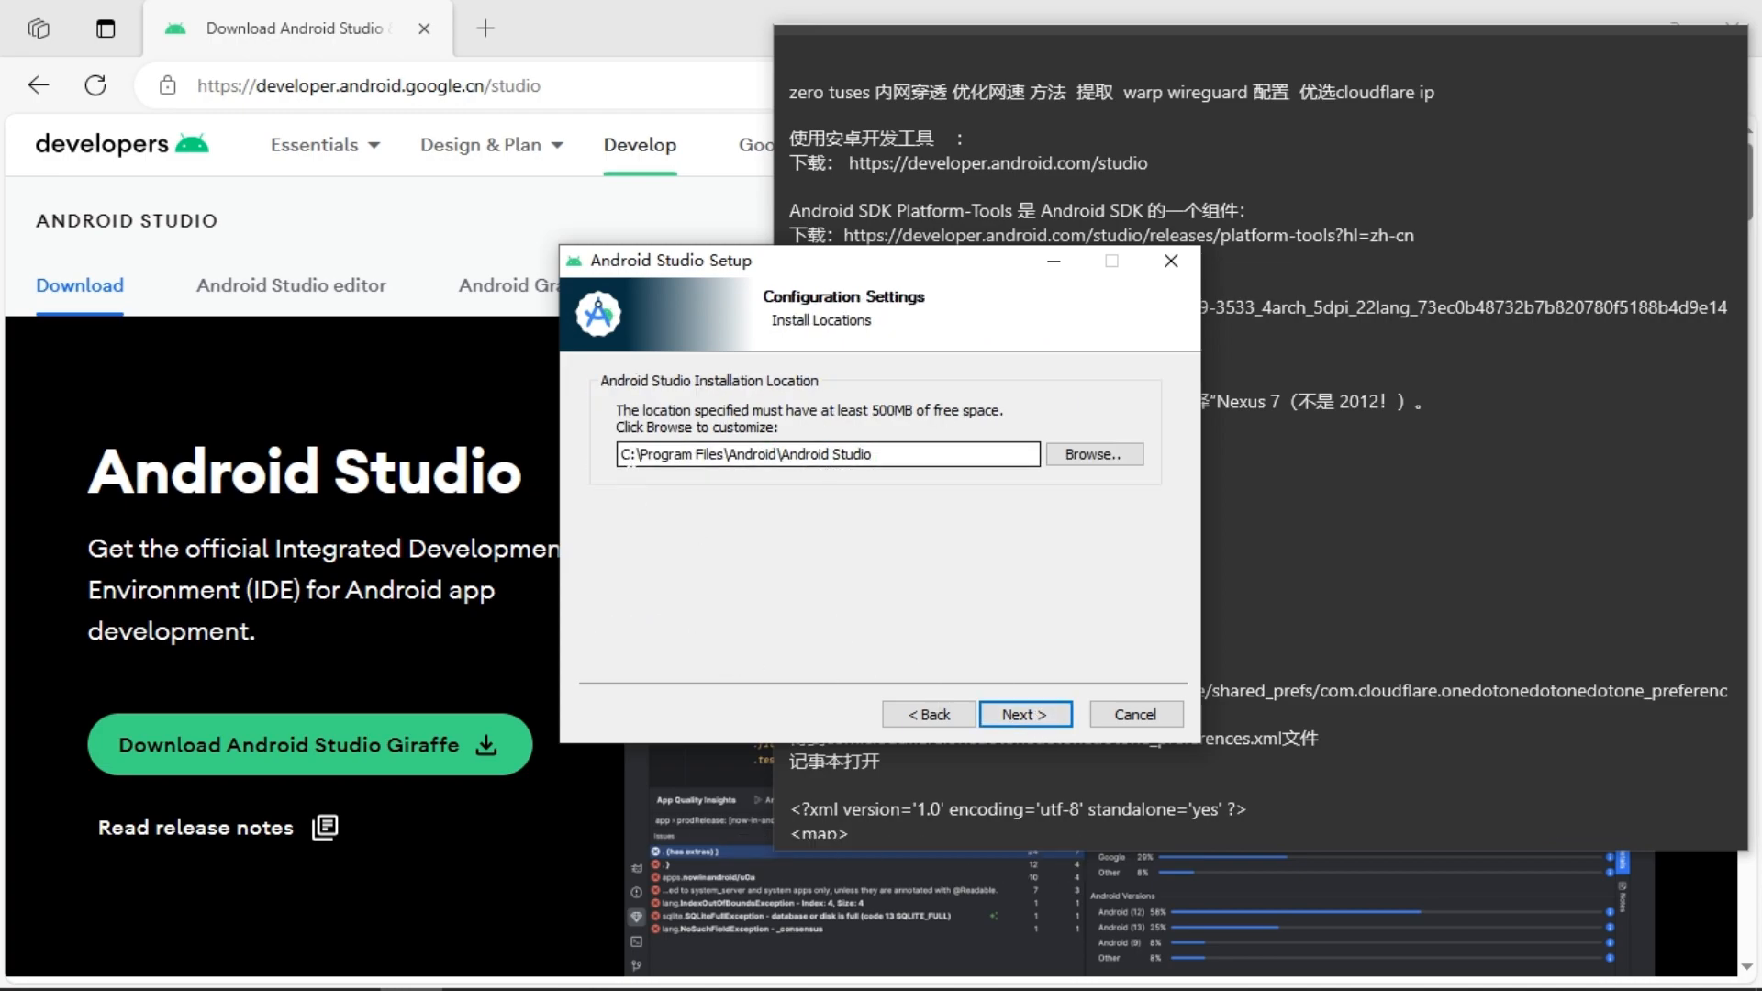
Step: Change the install location to drive D and start installing with the Android Studio shortcut folder
drag(632, 457, 625, 455)
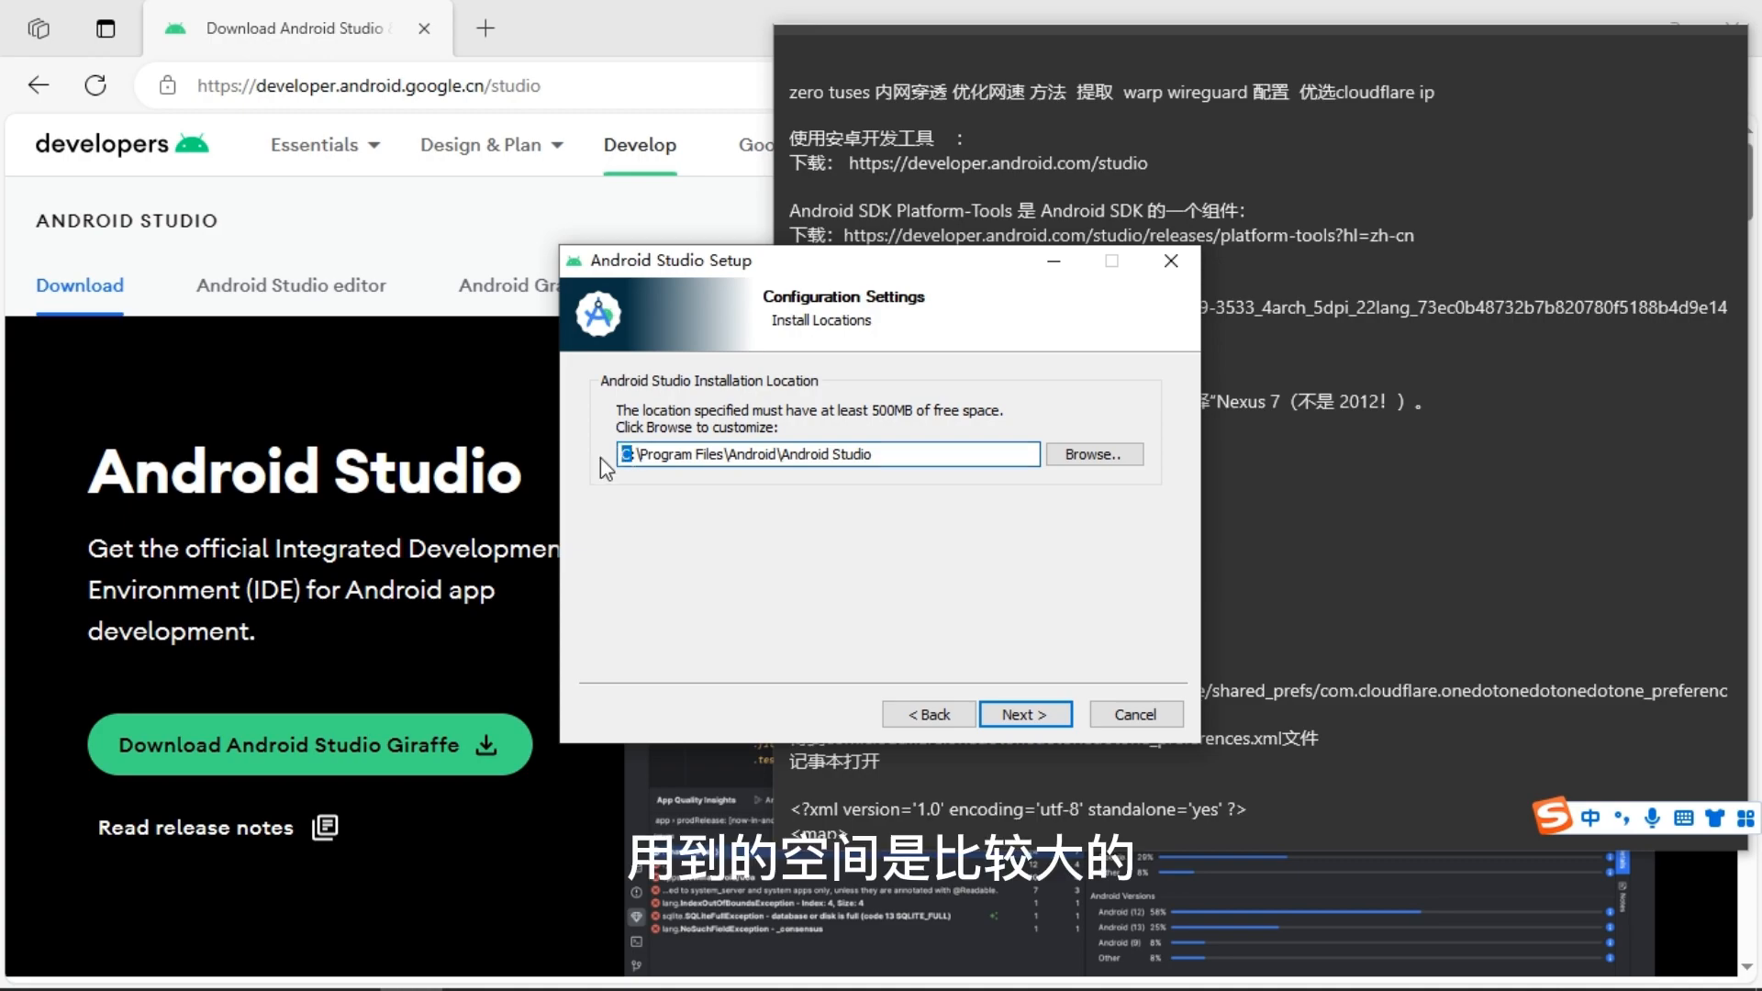
text(d)
key(Return)
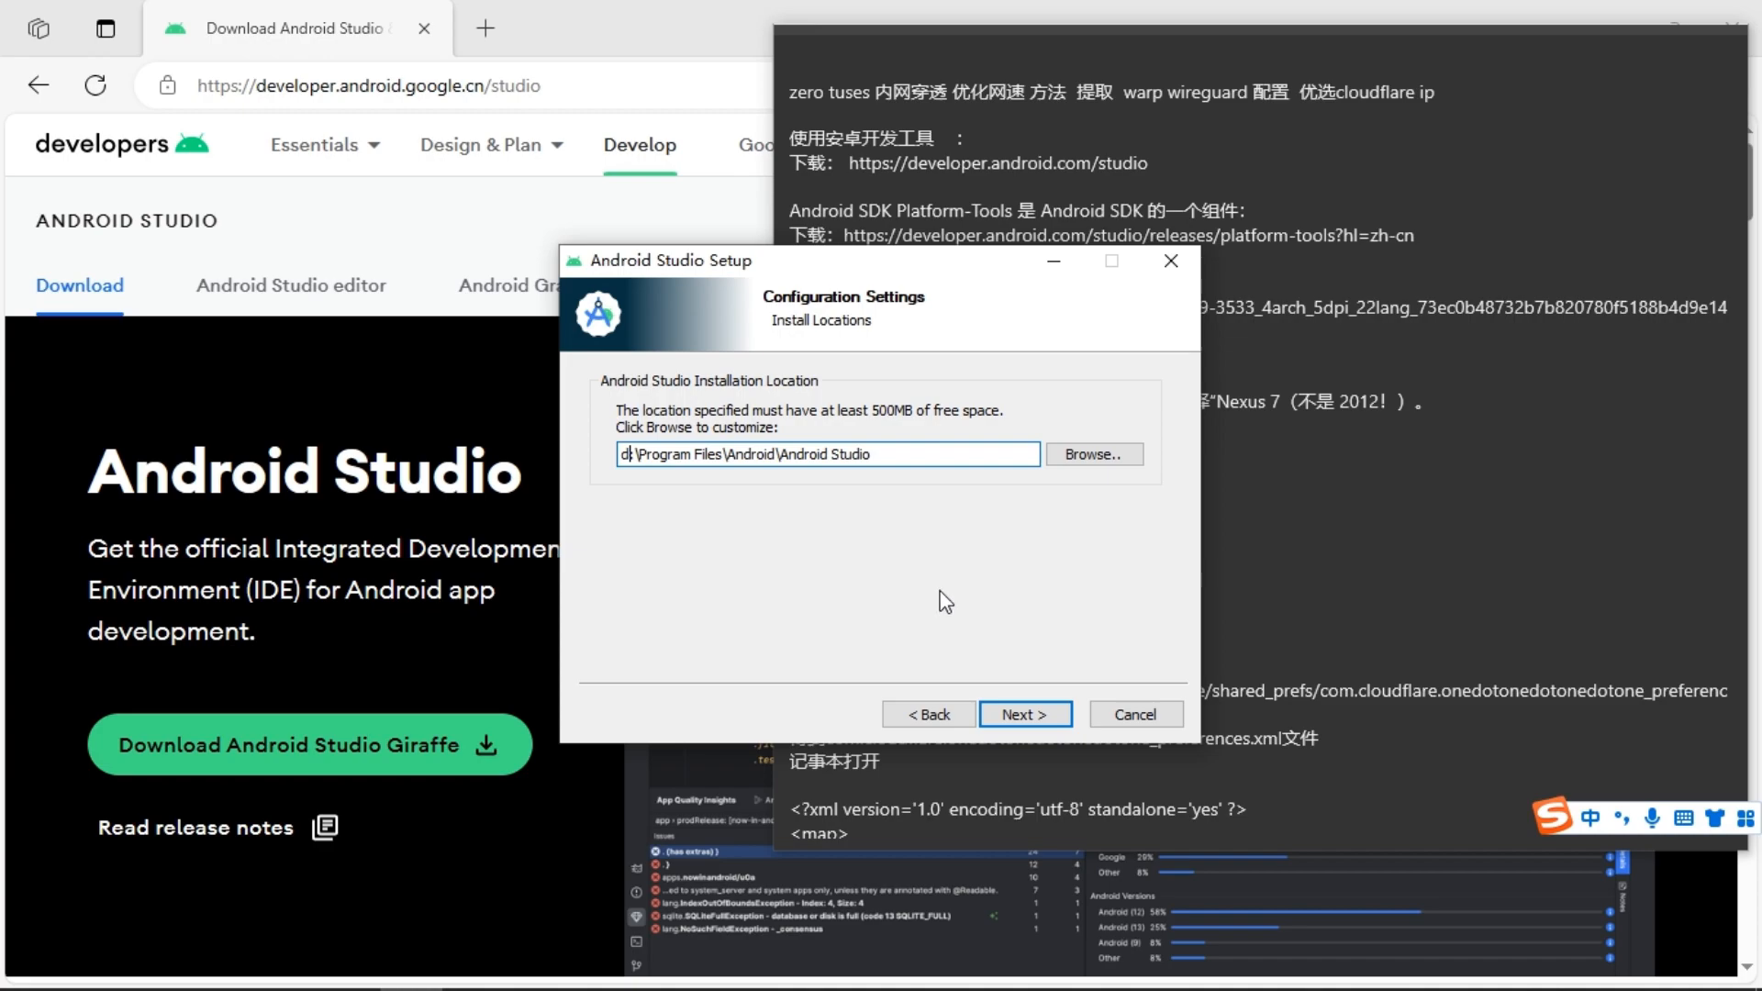
click(1026, 716)
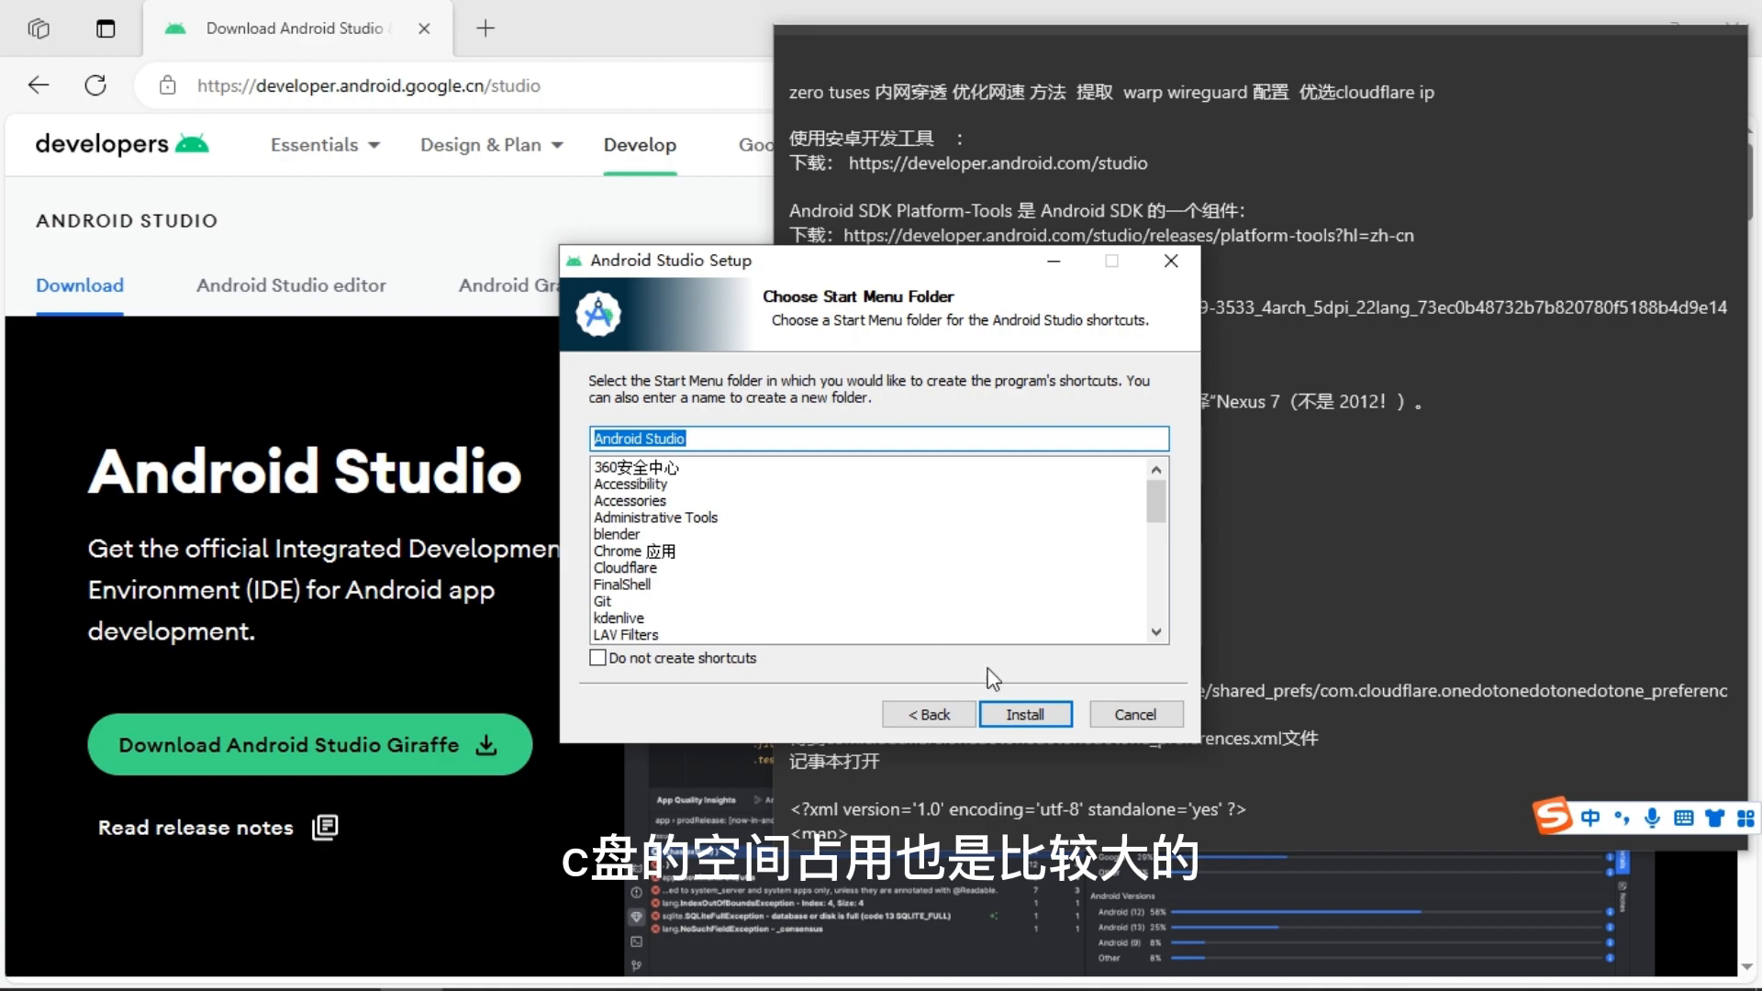
click(1030, 716)
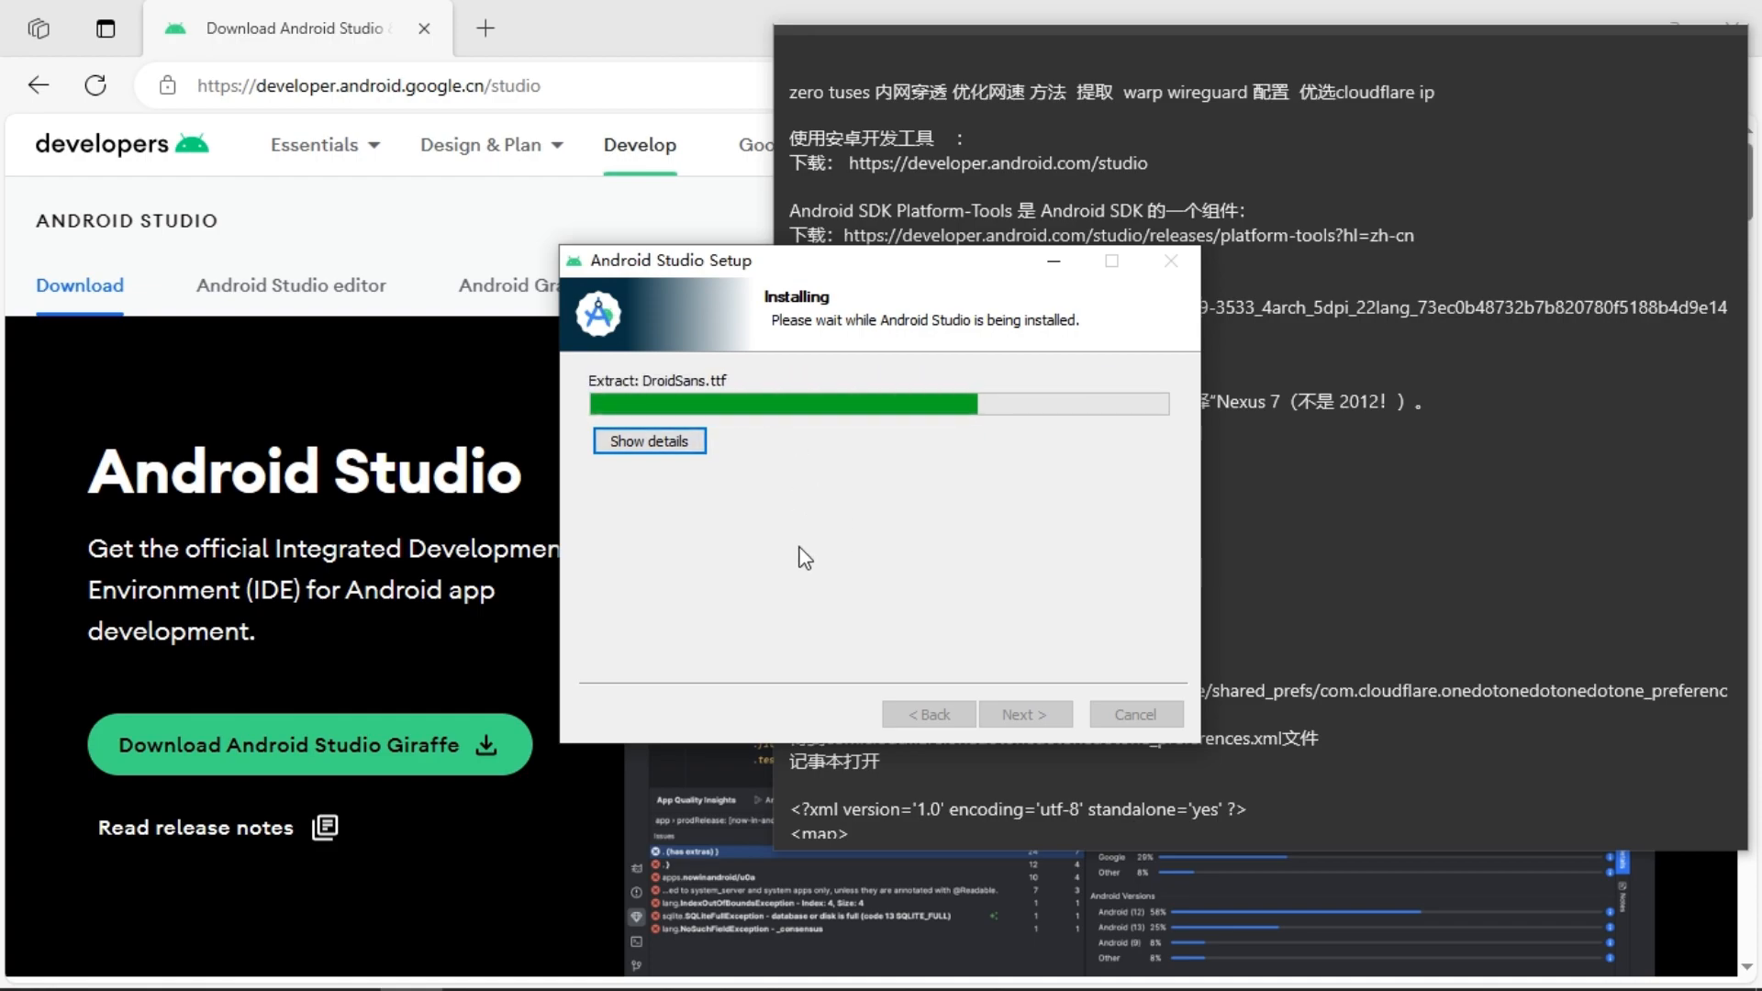
Step: Show the installation details, then finish setup with Start Android Studio checked
click(681, 444)
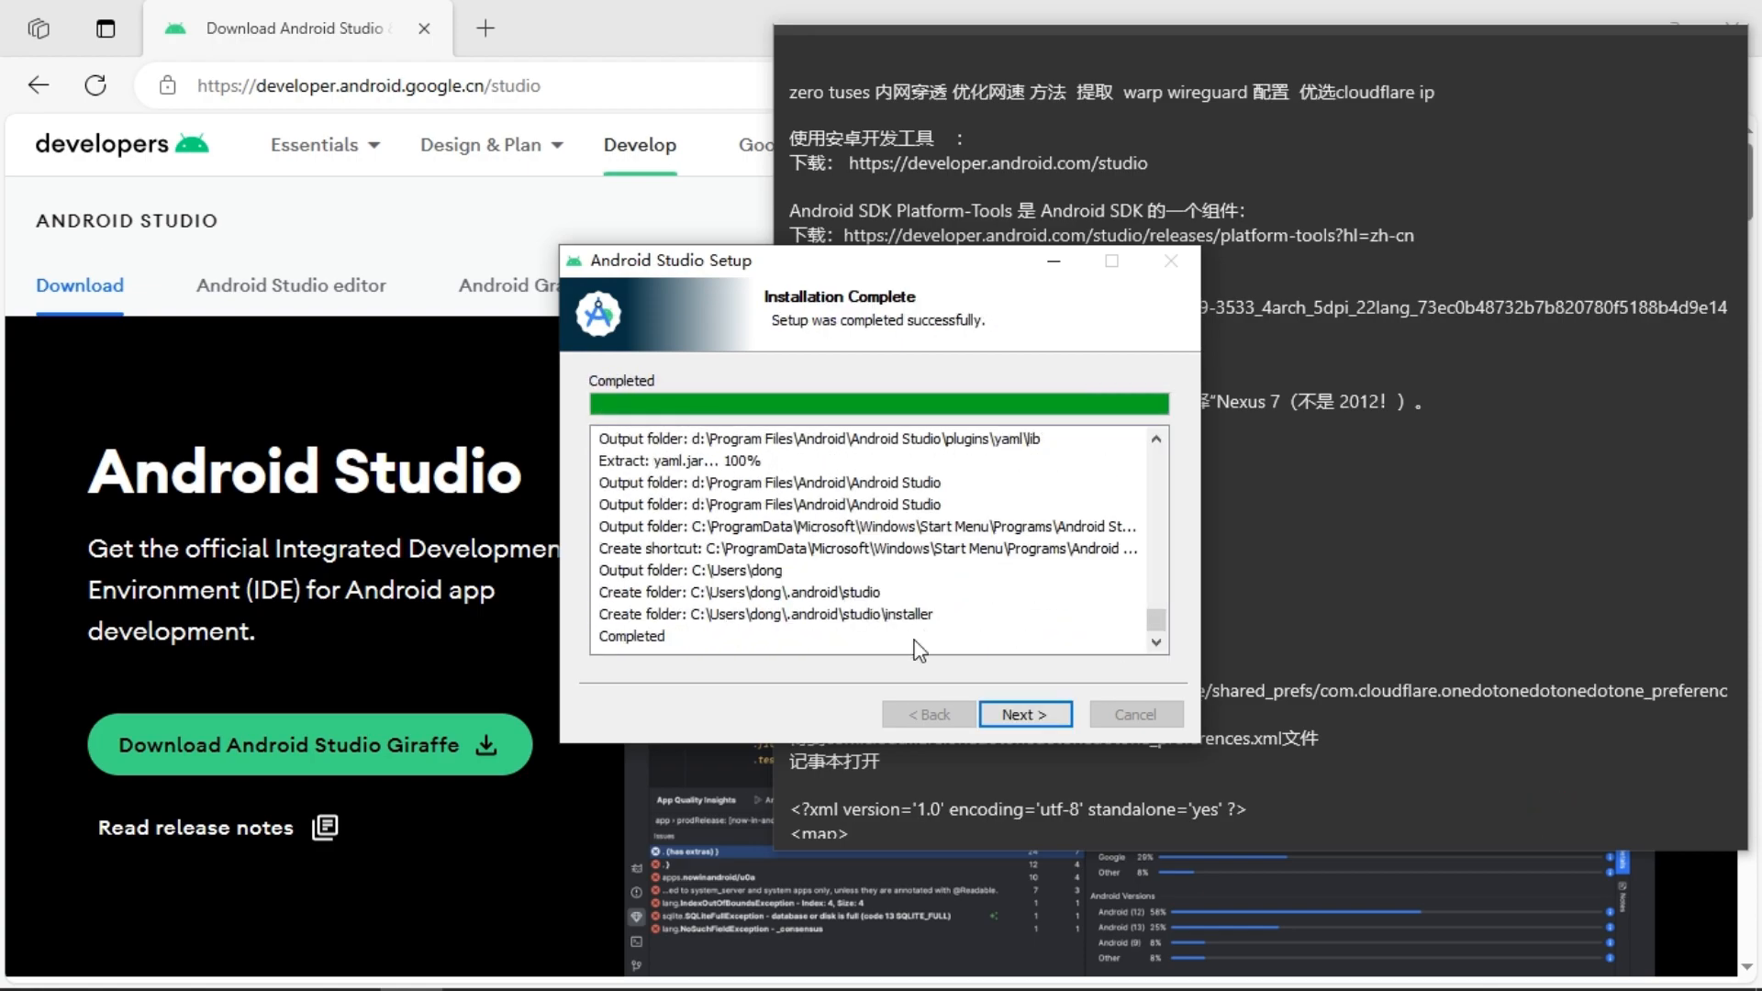
click(1021, 718)
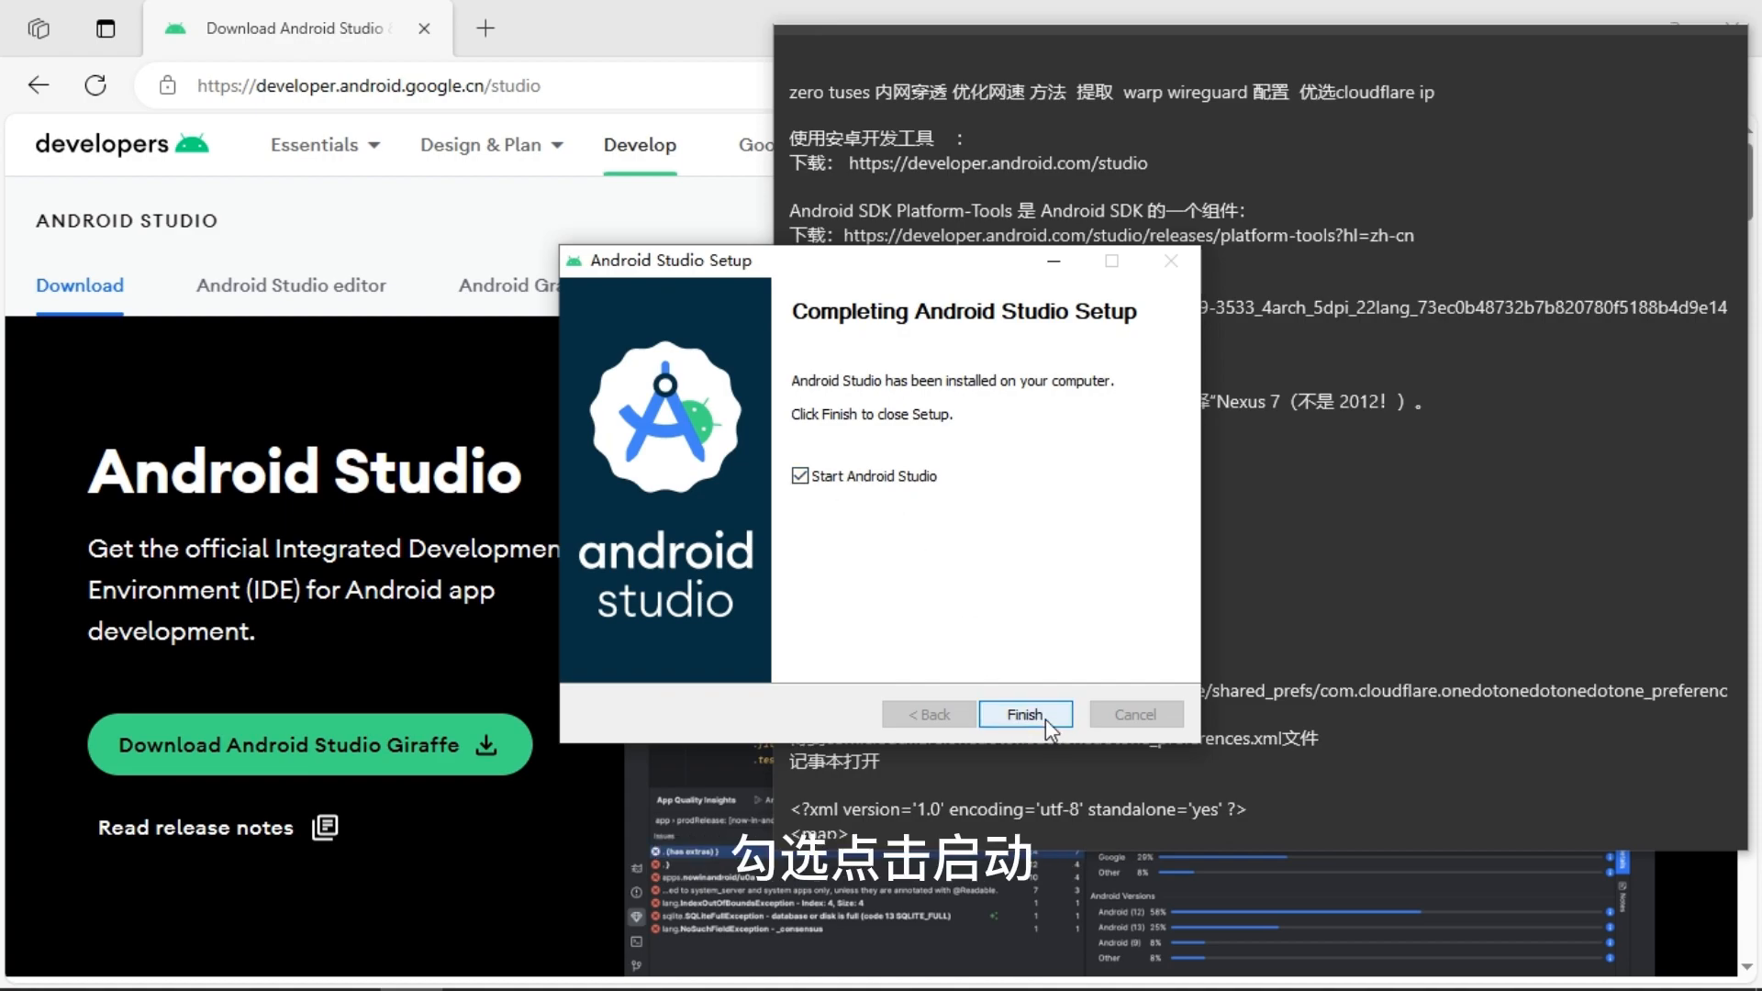
click(1045, 718)
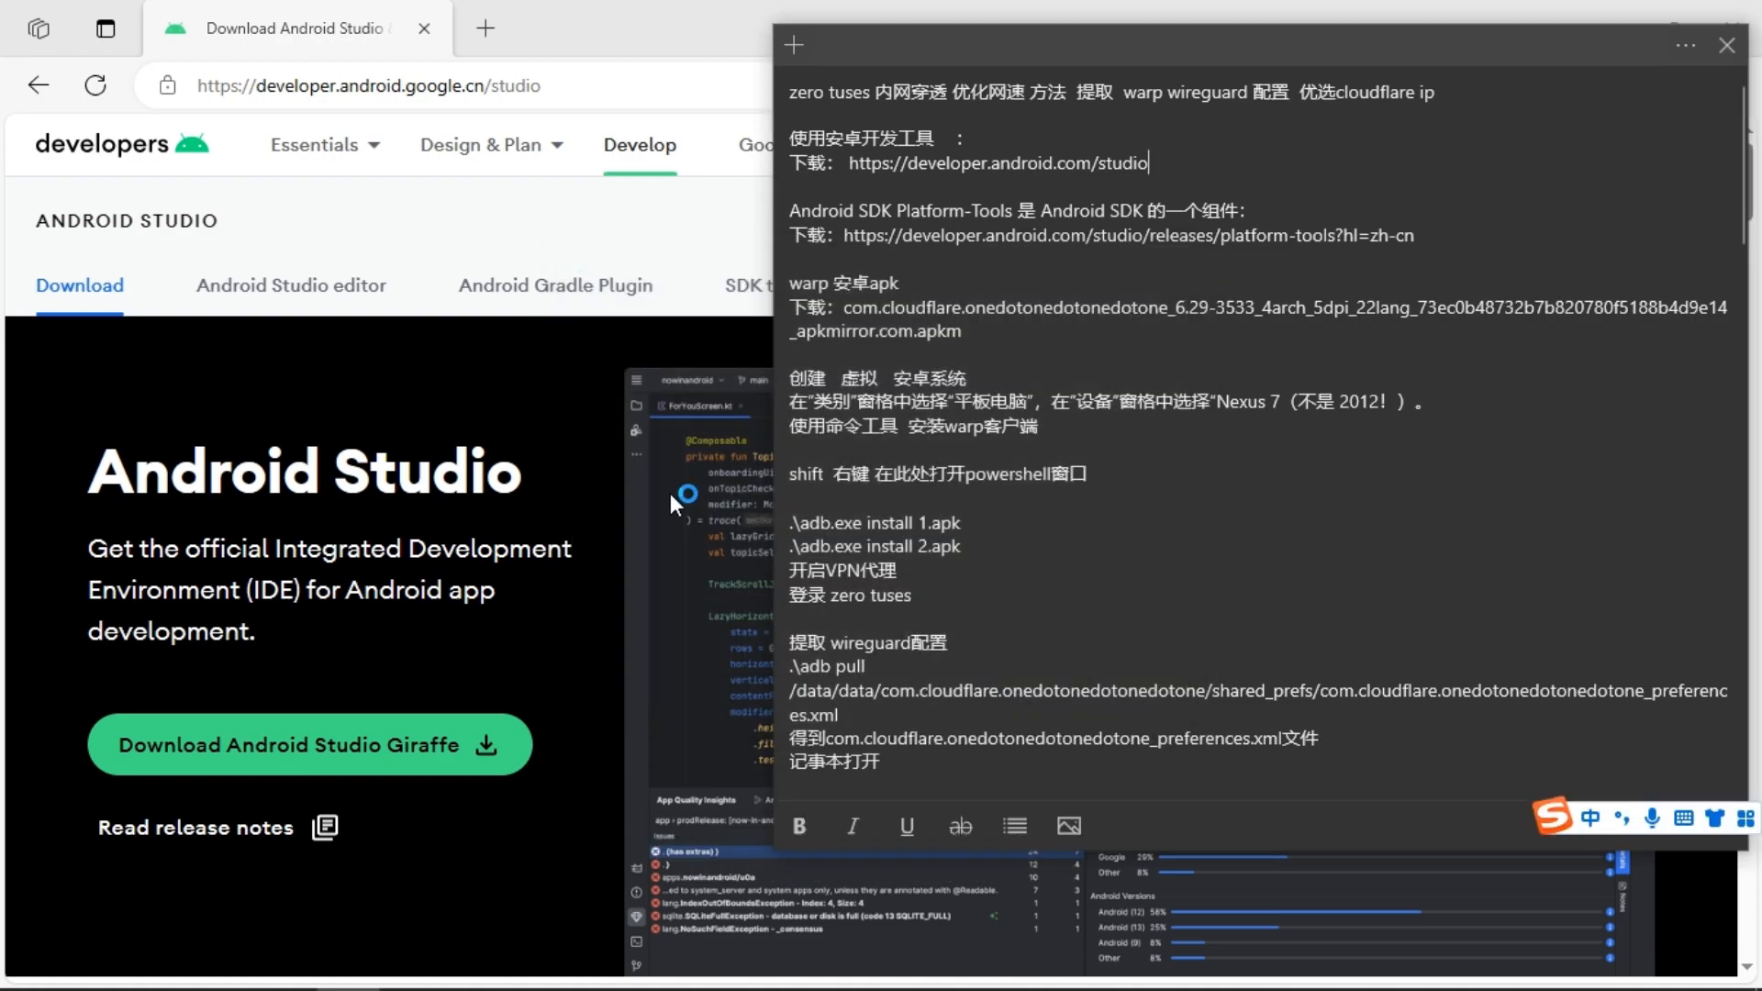
Step: Move the Sticky Notes window mostly off-screen to reveal the Android Studio splash and consent prompt
click(1519, 14)
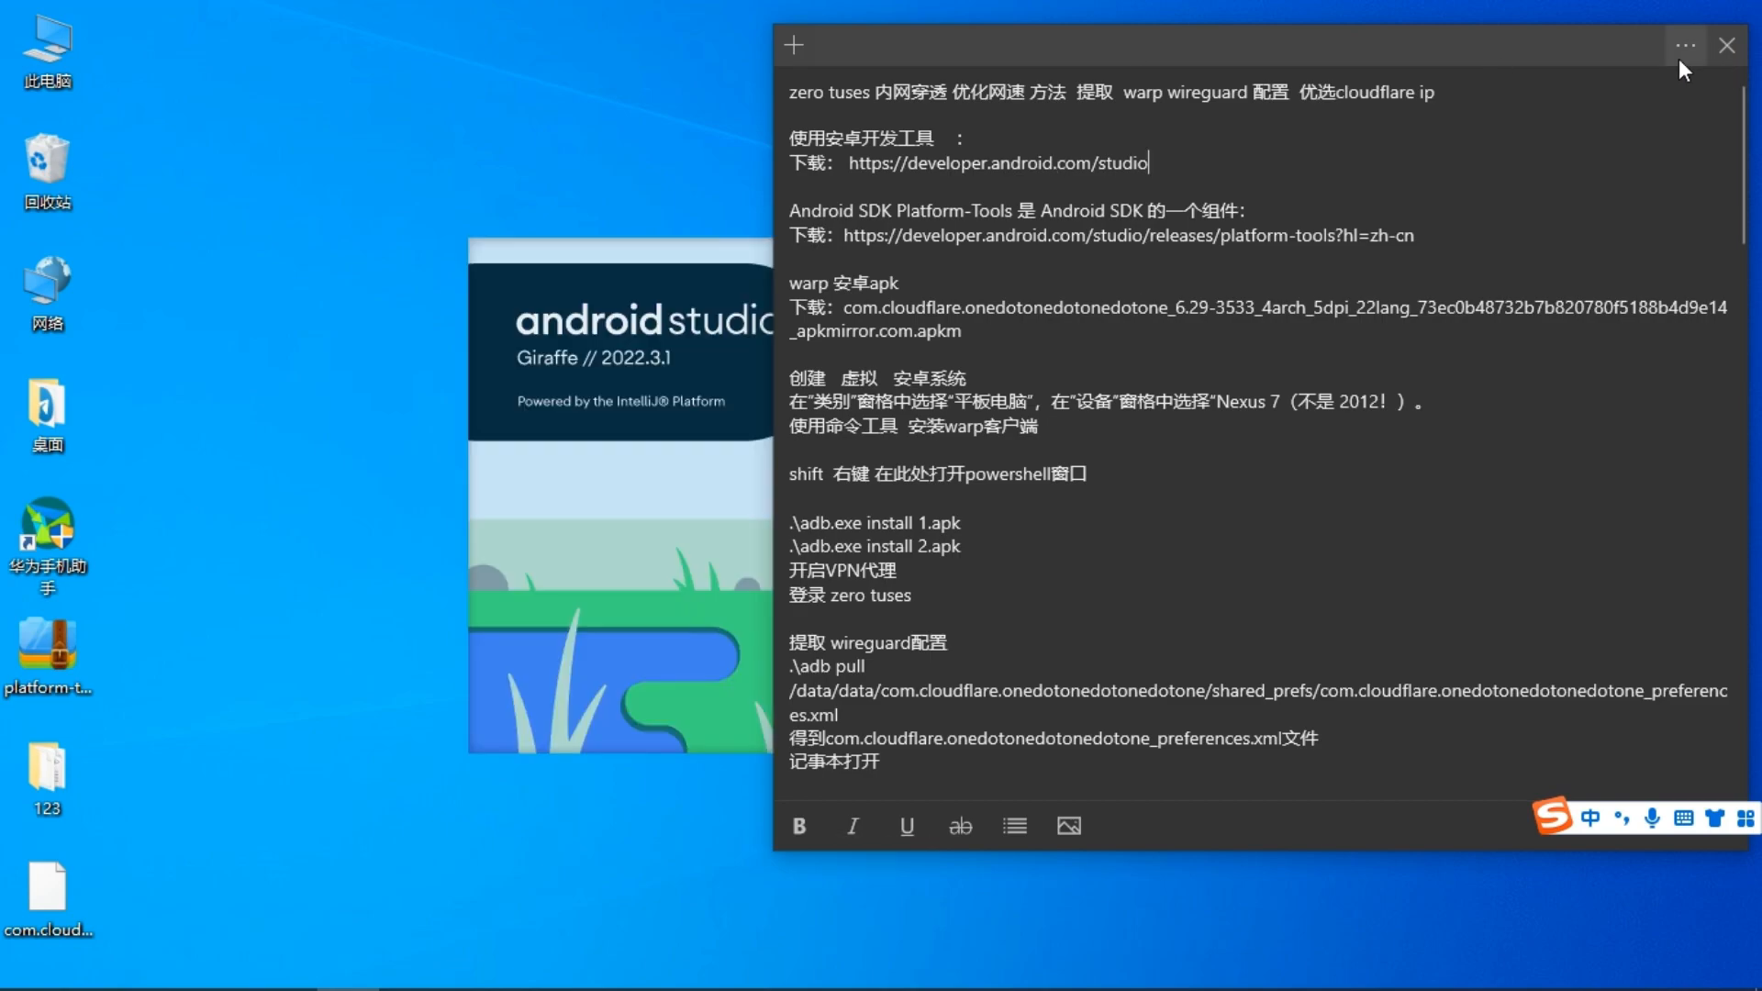
drag(1291, 43, 922, 805)
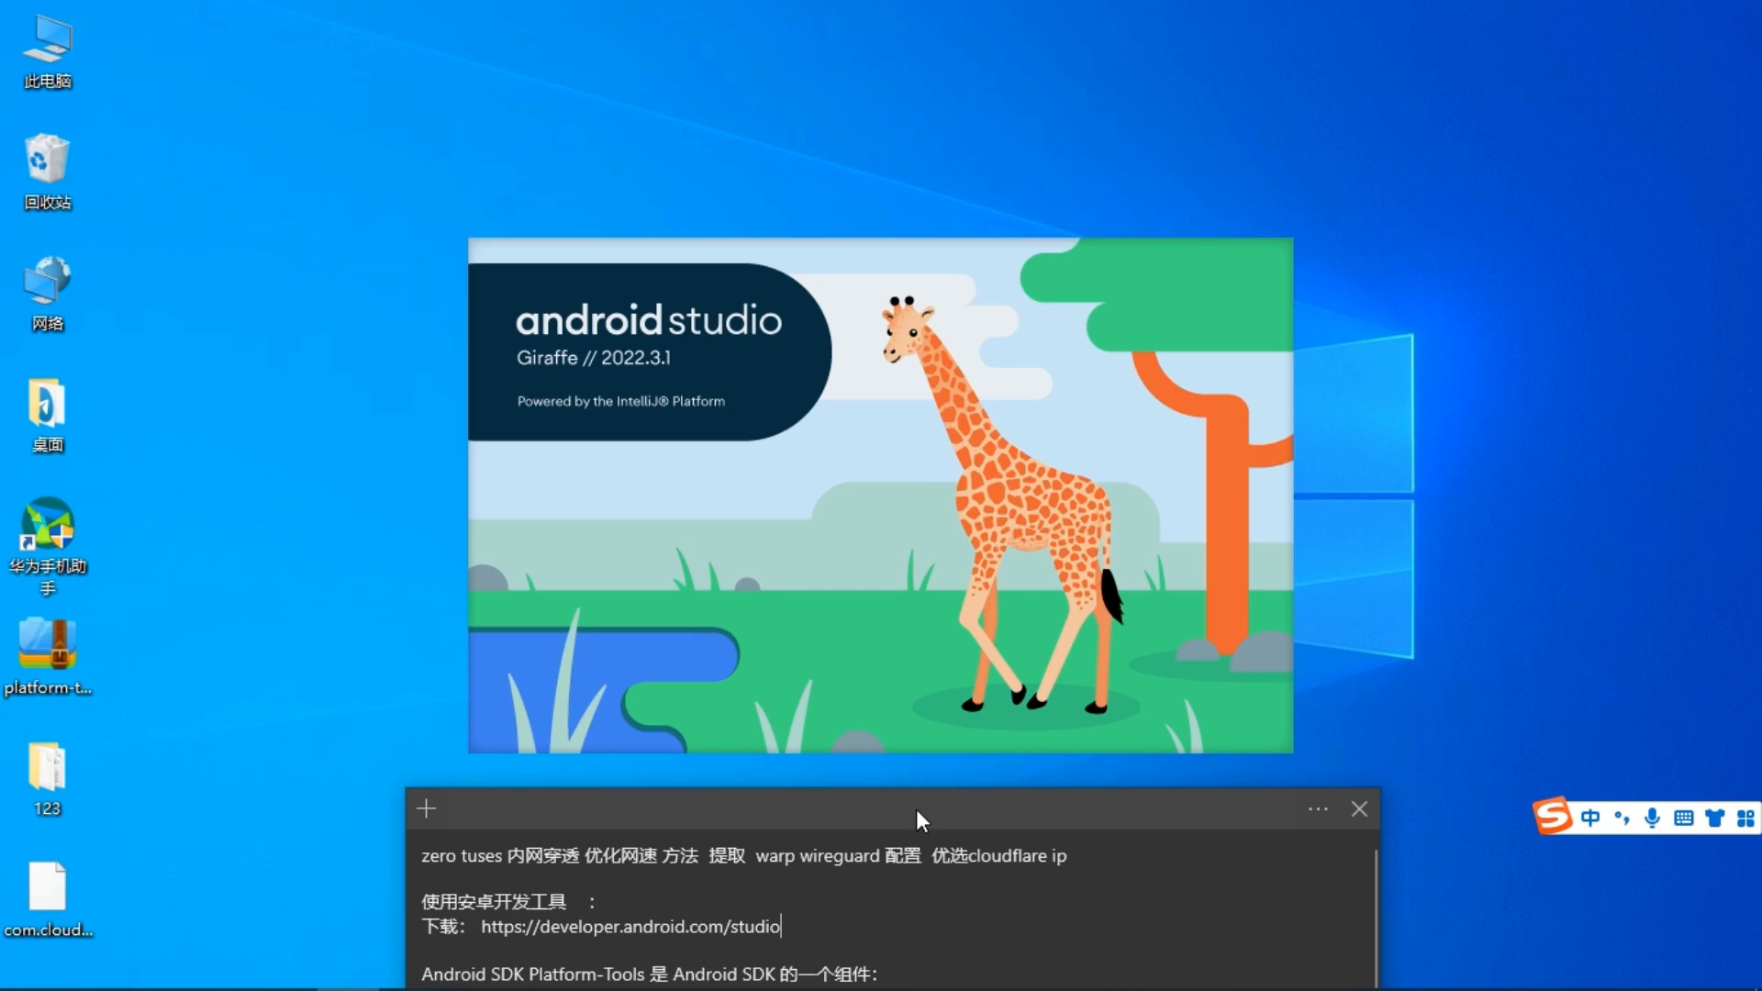
drag(921, 814, 1742, 86)
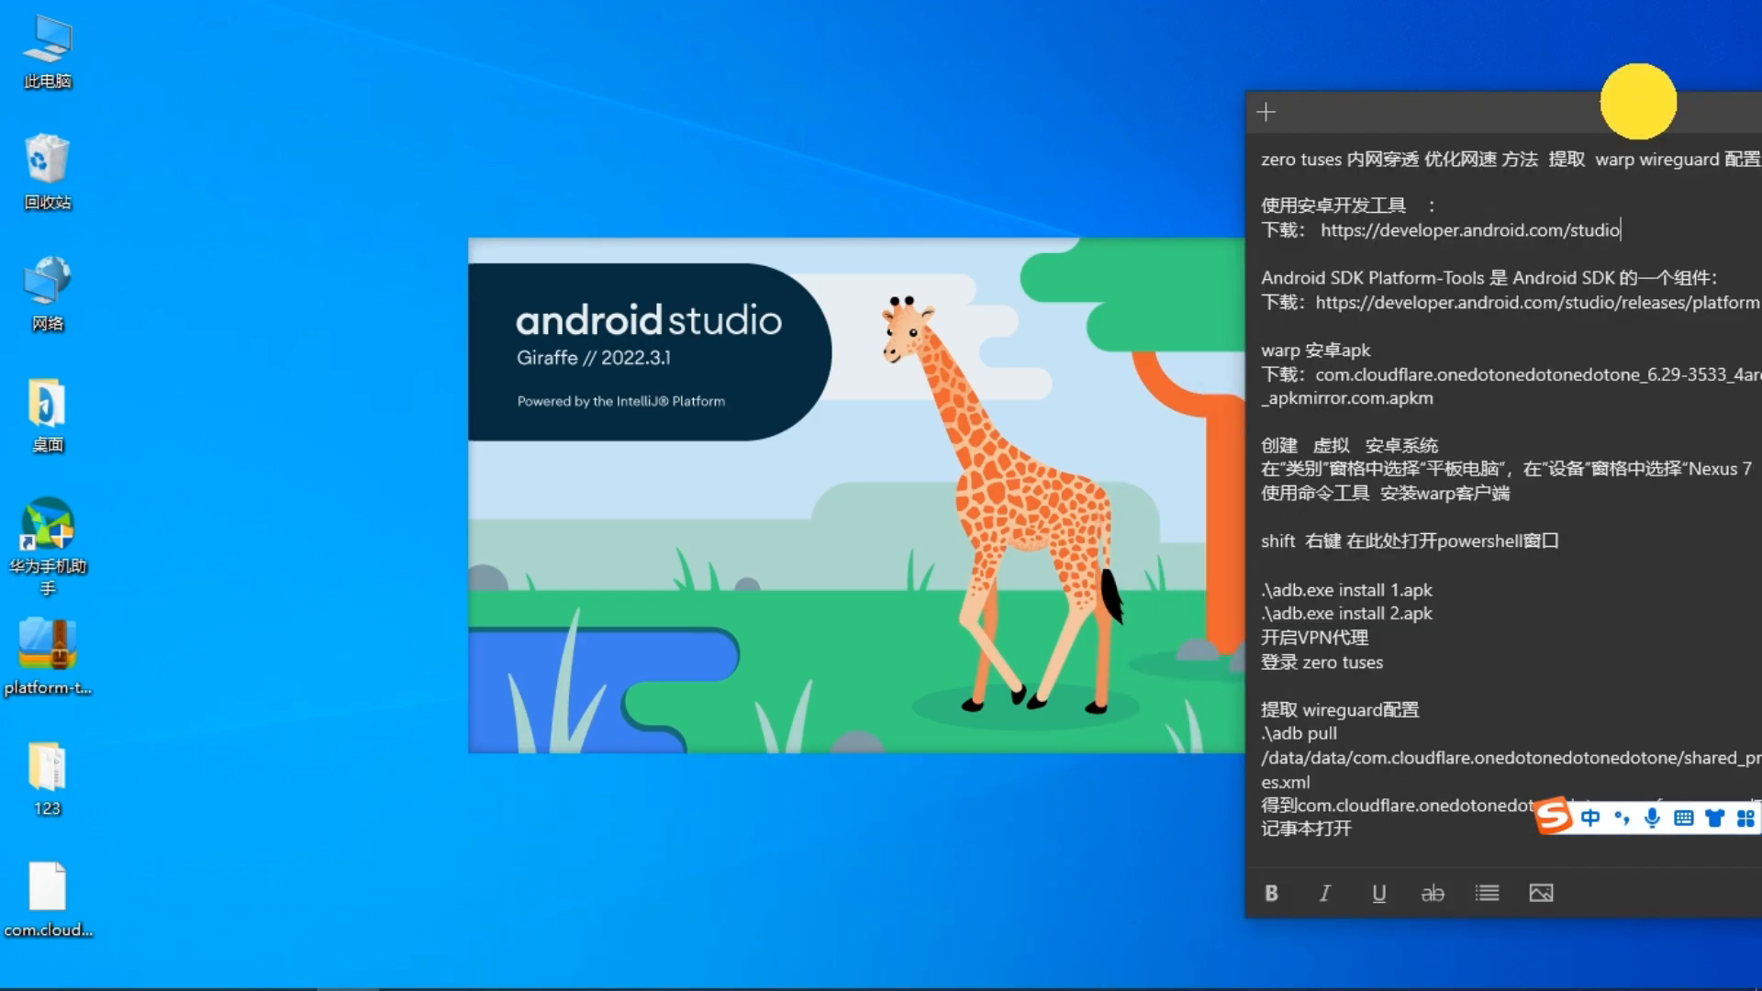
drag(1354, 90, 1599, 80)
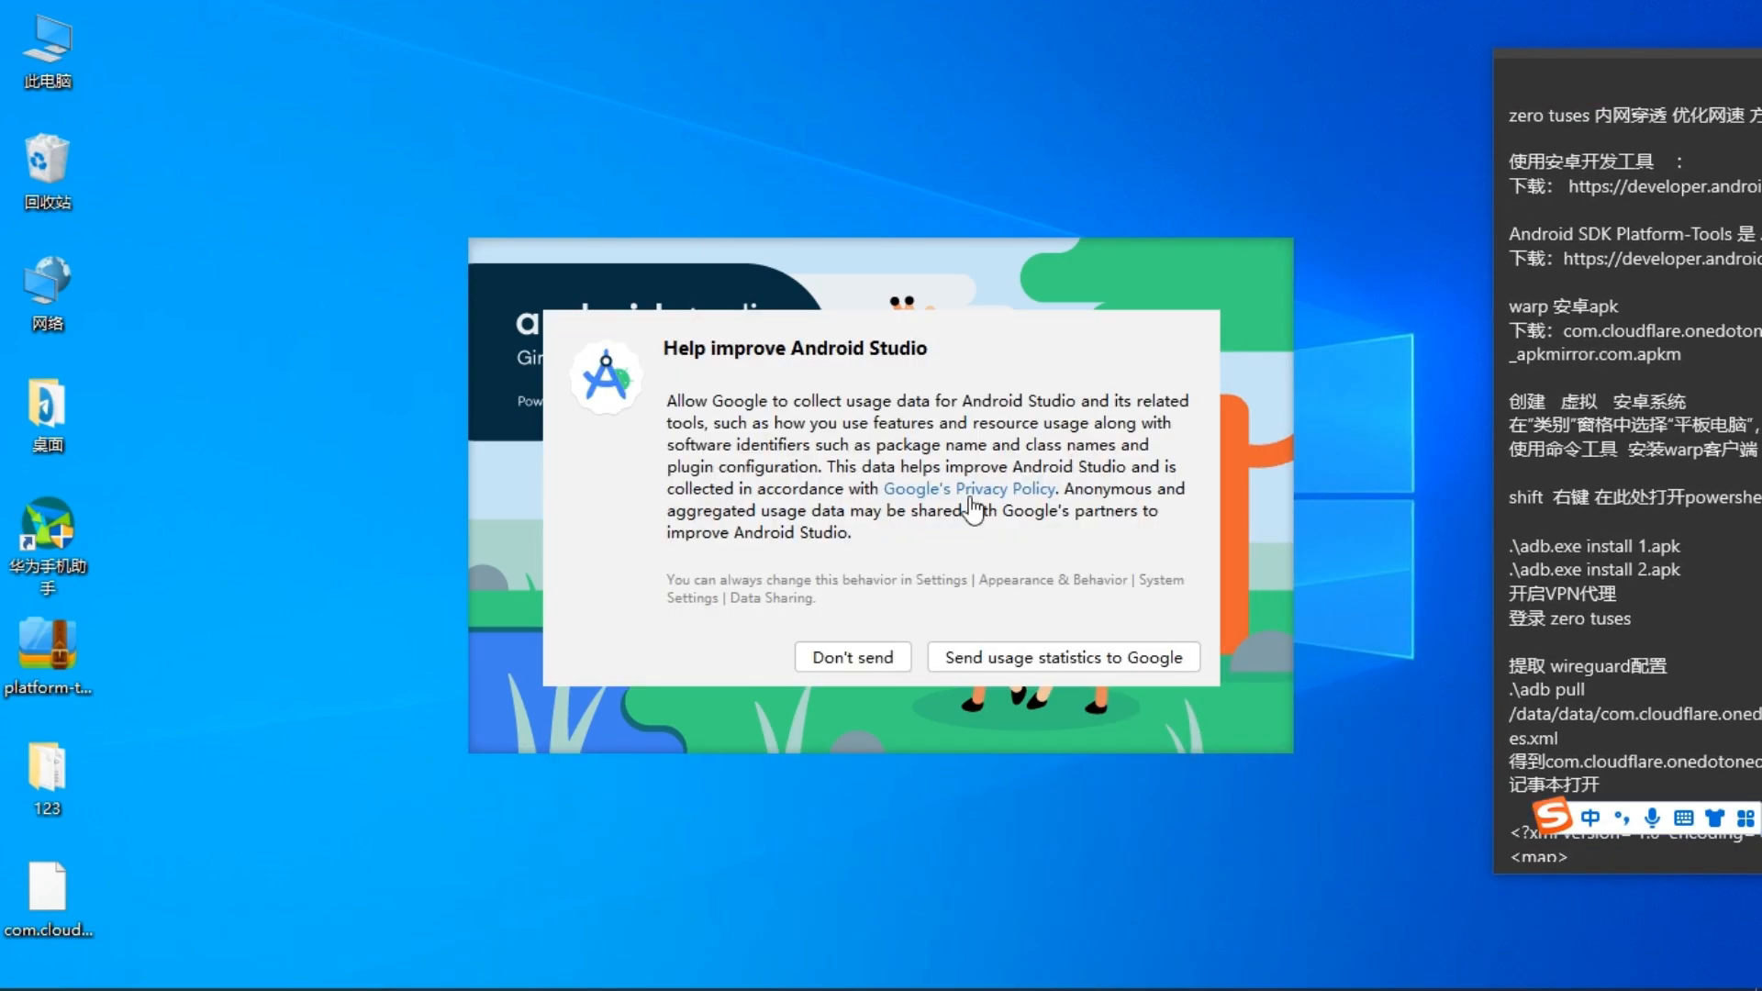
Step: Decline usage statistics and browse the welcome screen's Customize, Plugins and Learn pages
click(854, 657)
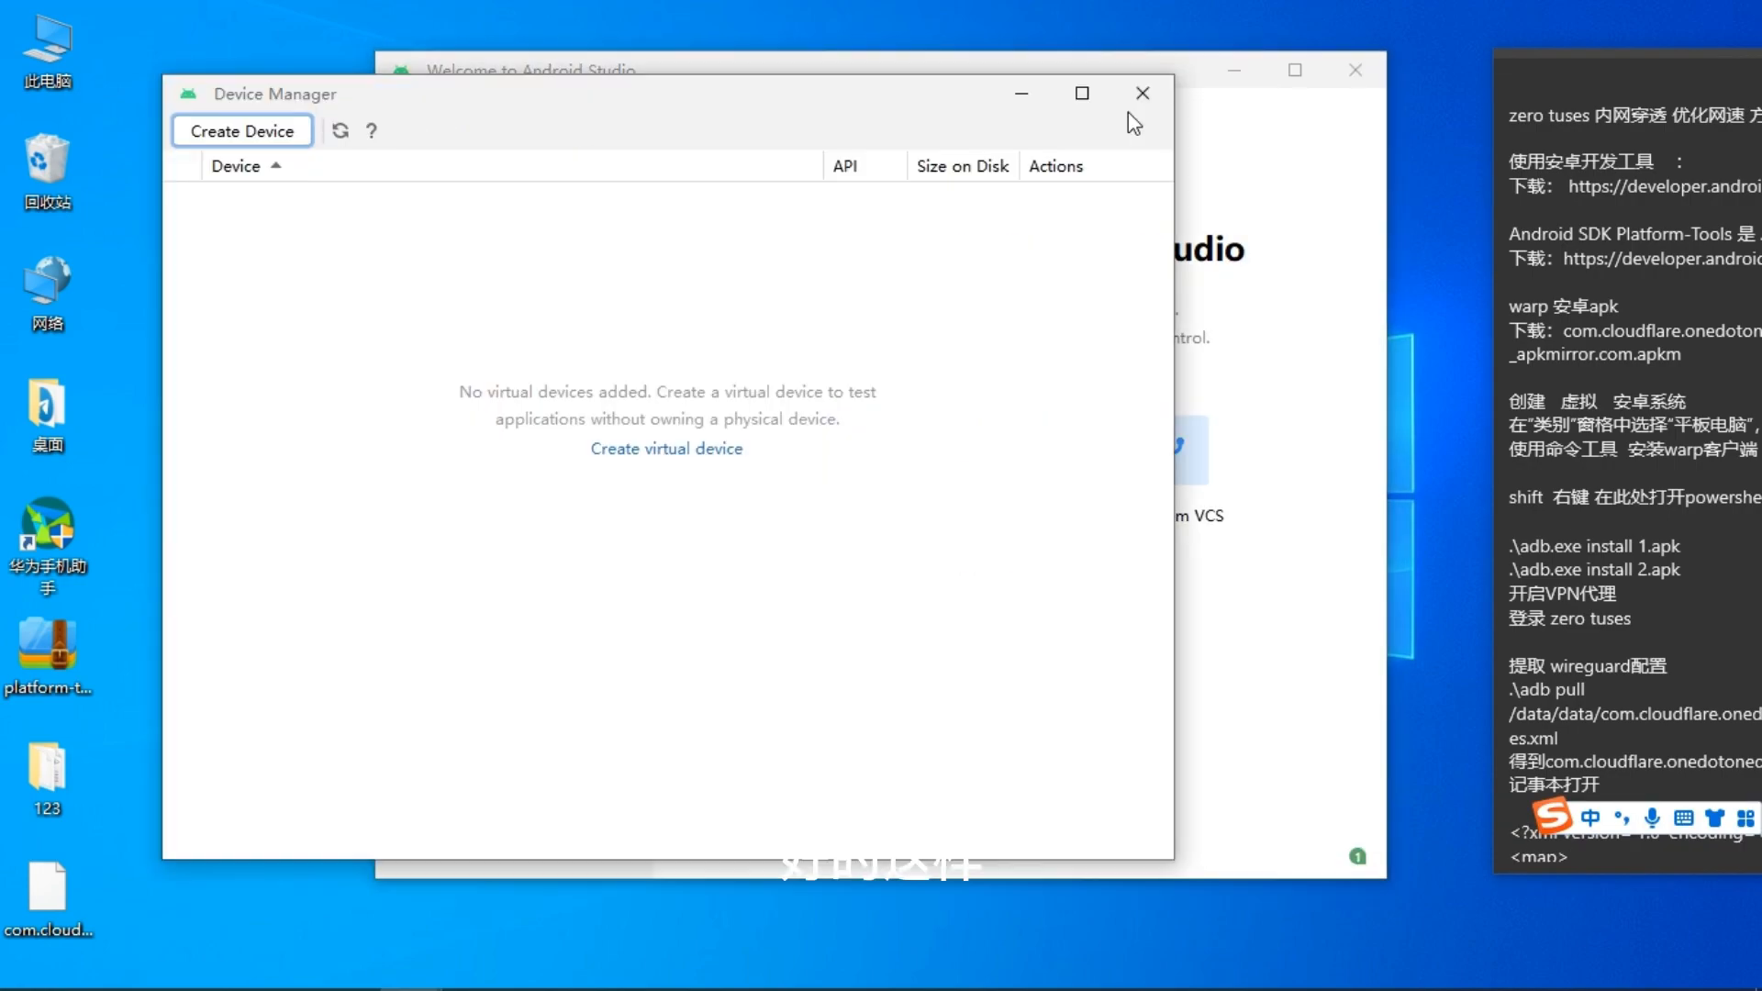
click(1143, 92)
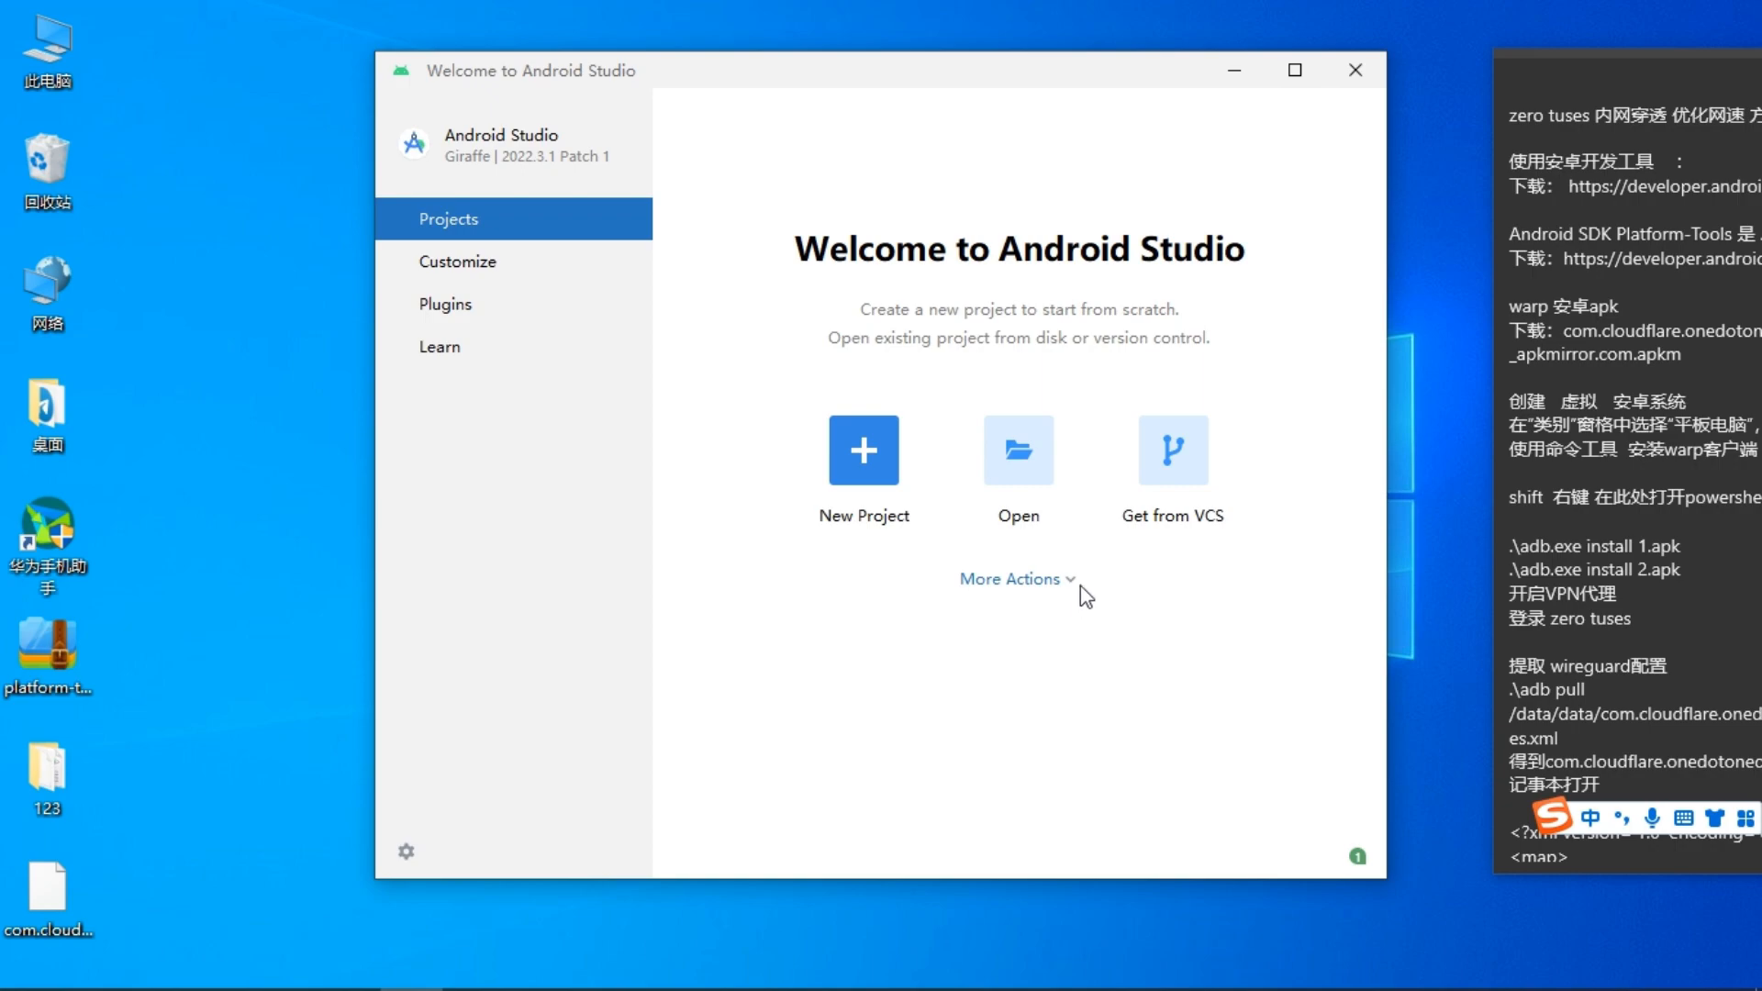
click(1027, 580)
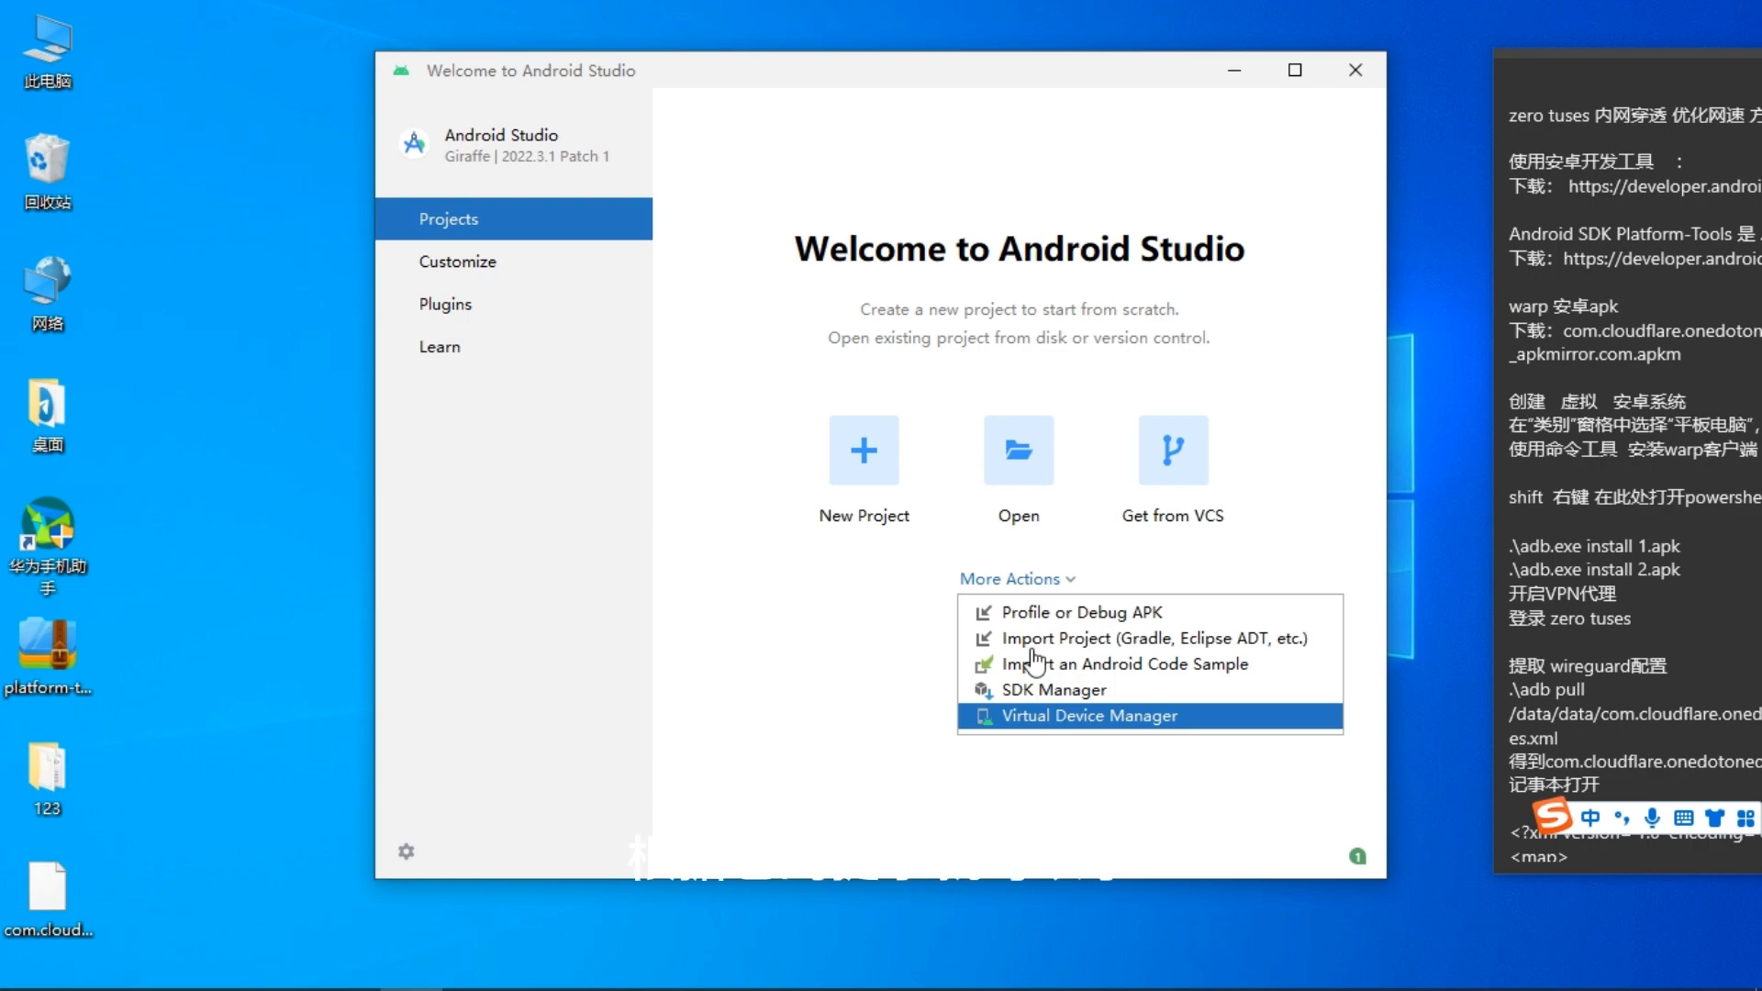
click(459, 262)
click(462, 303)
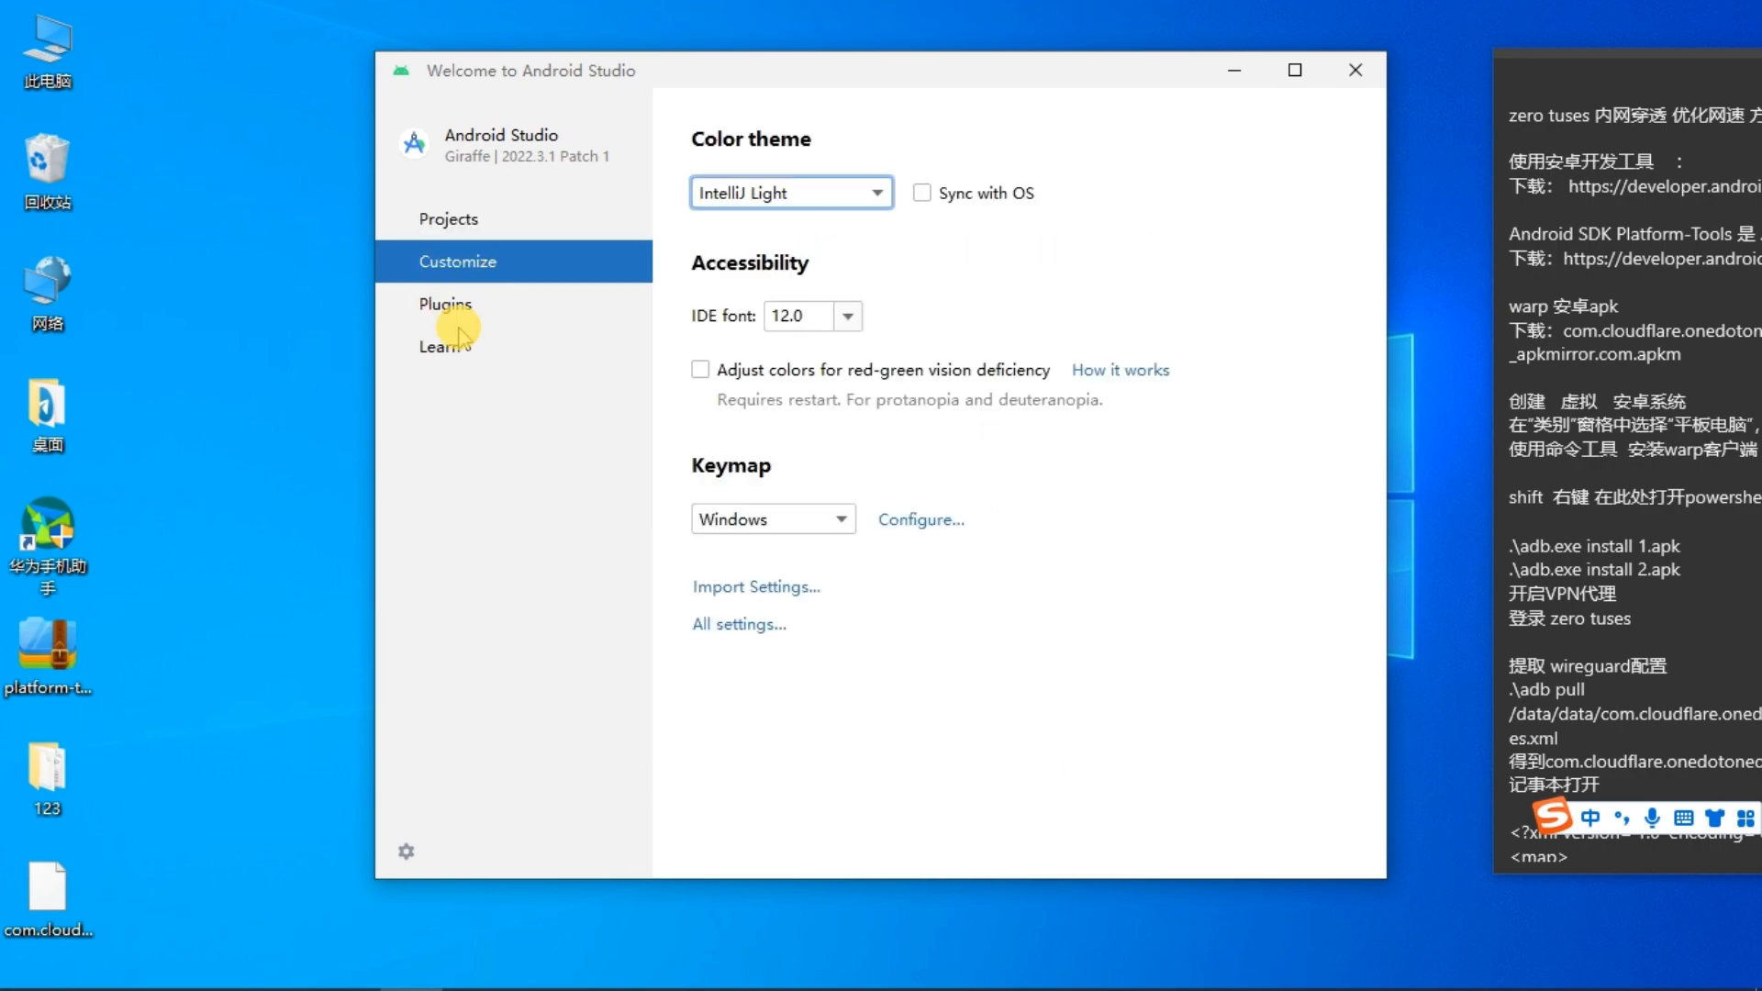
click(460, 352)
click(468, 265)
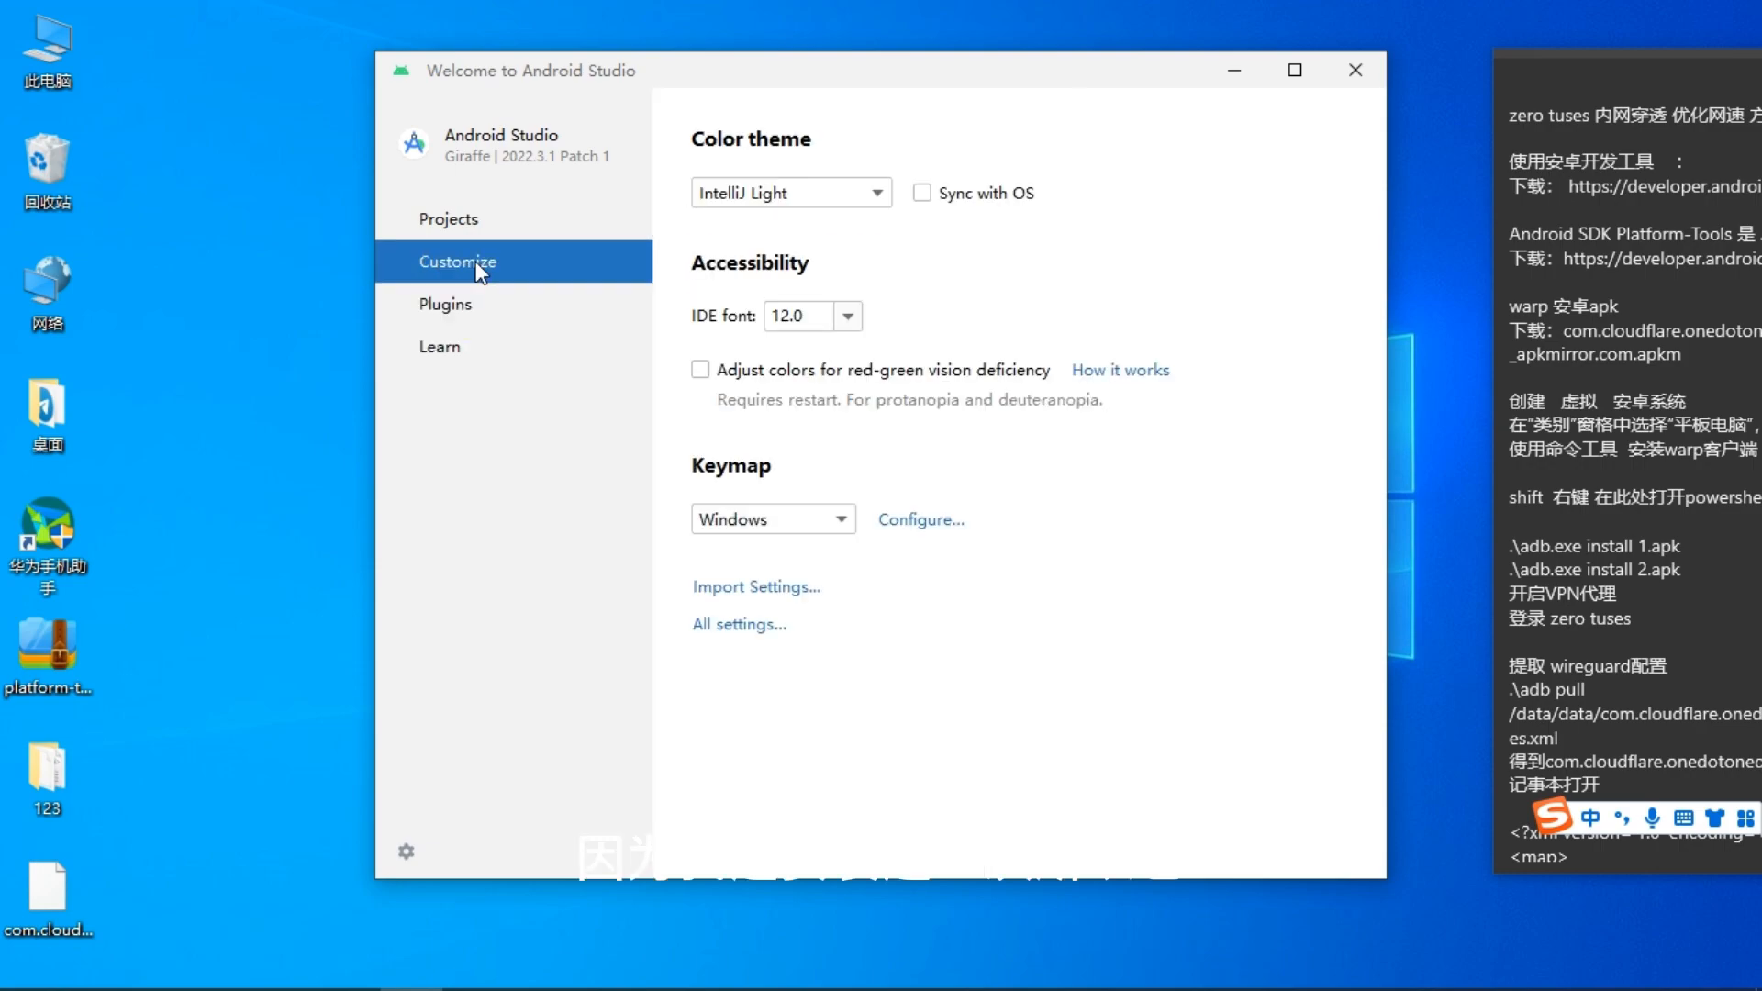
click(466, 220)
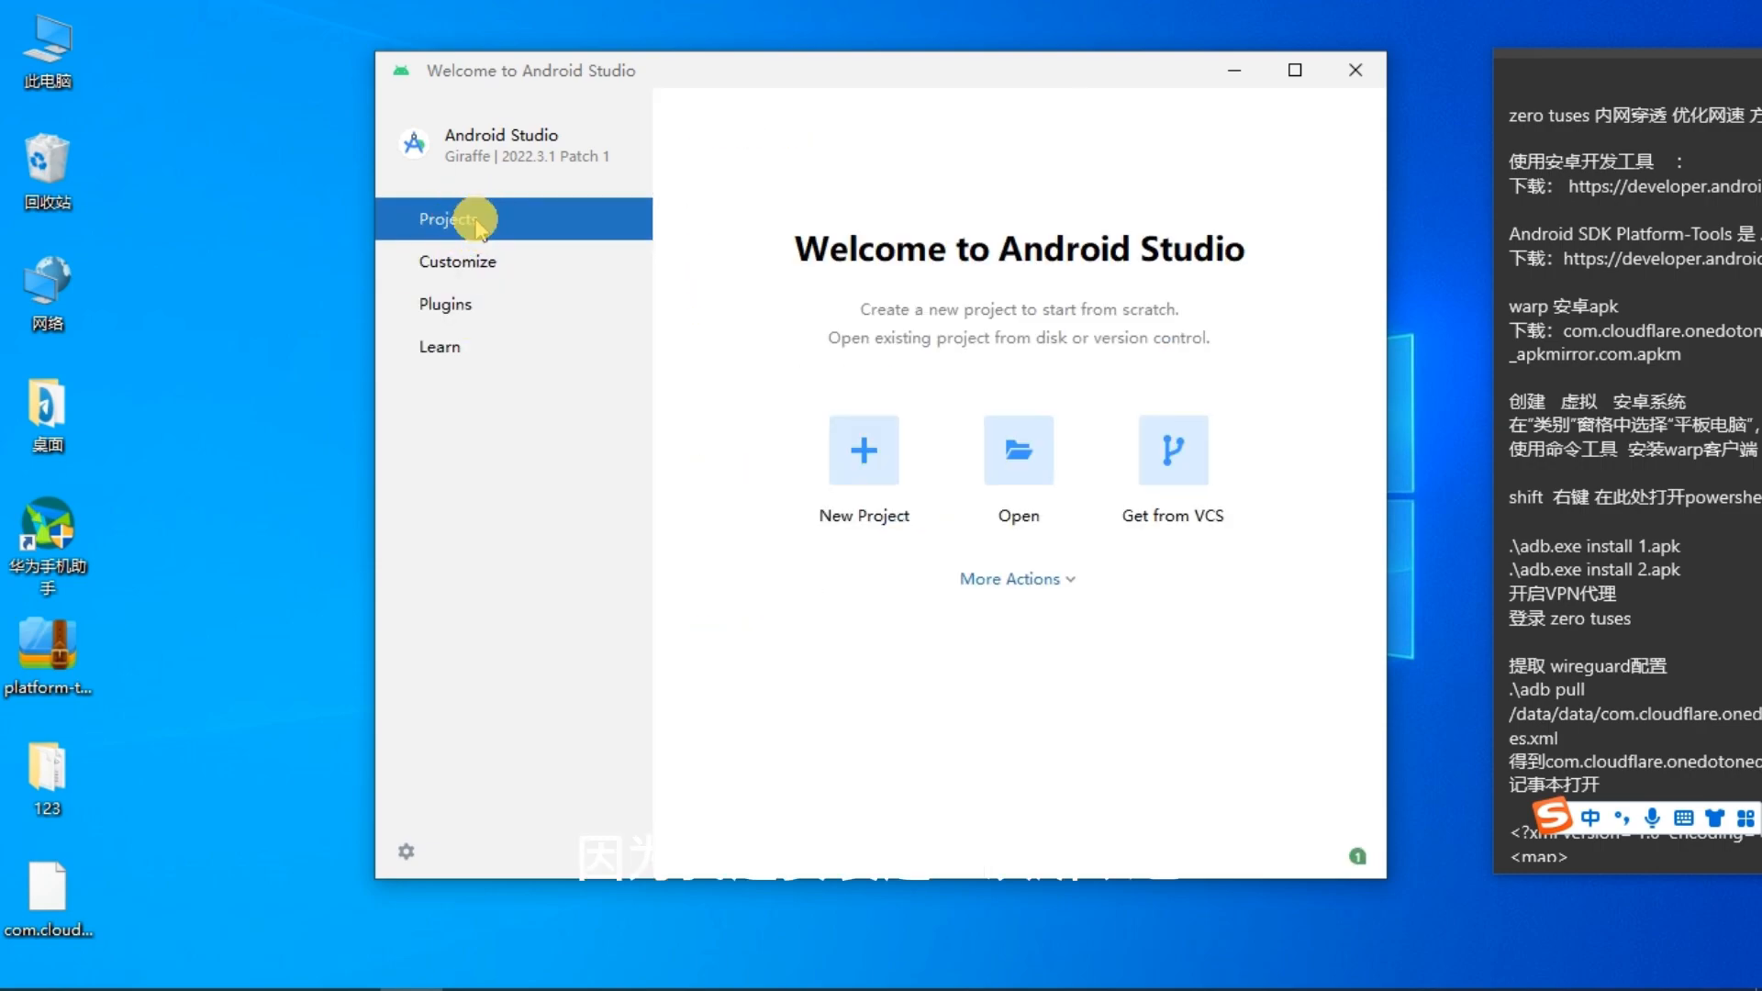
Step: Open the Virtual Device Manager from More Actions and start creating a new device
click(1030, 580)
click(1056, 732)
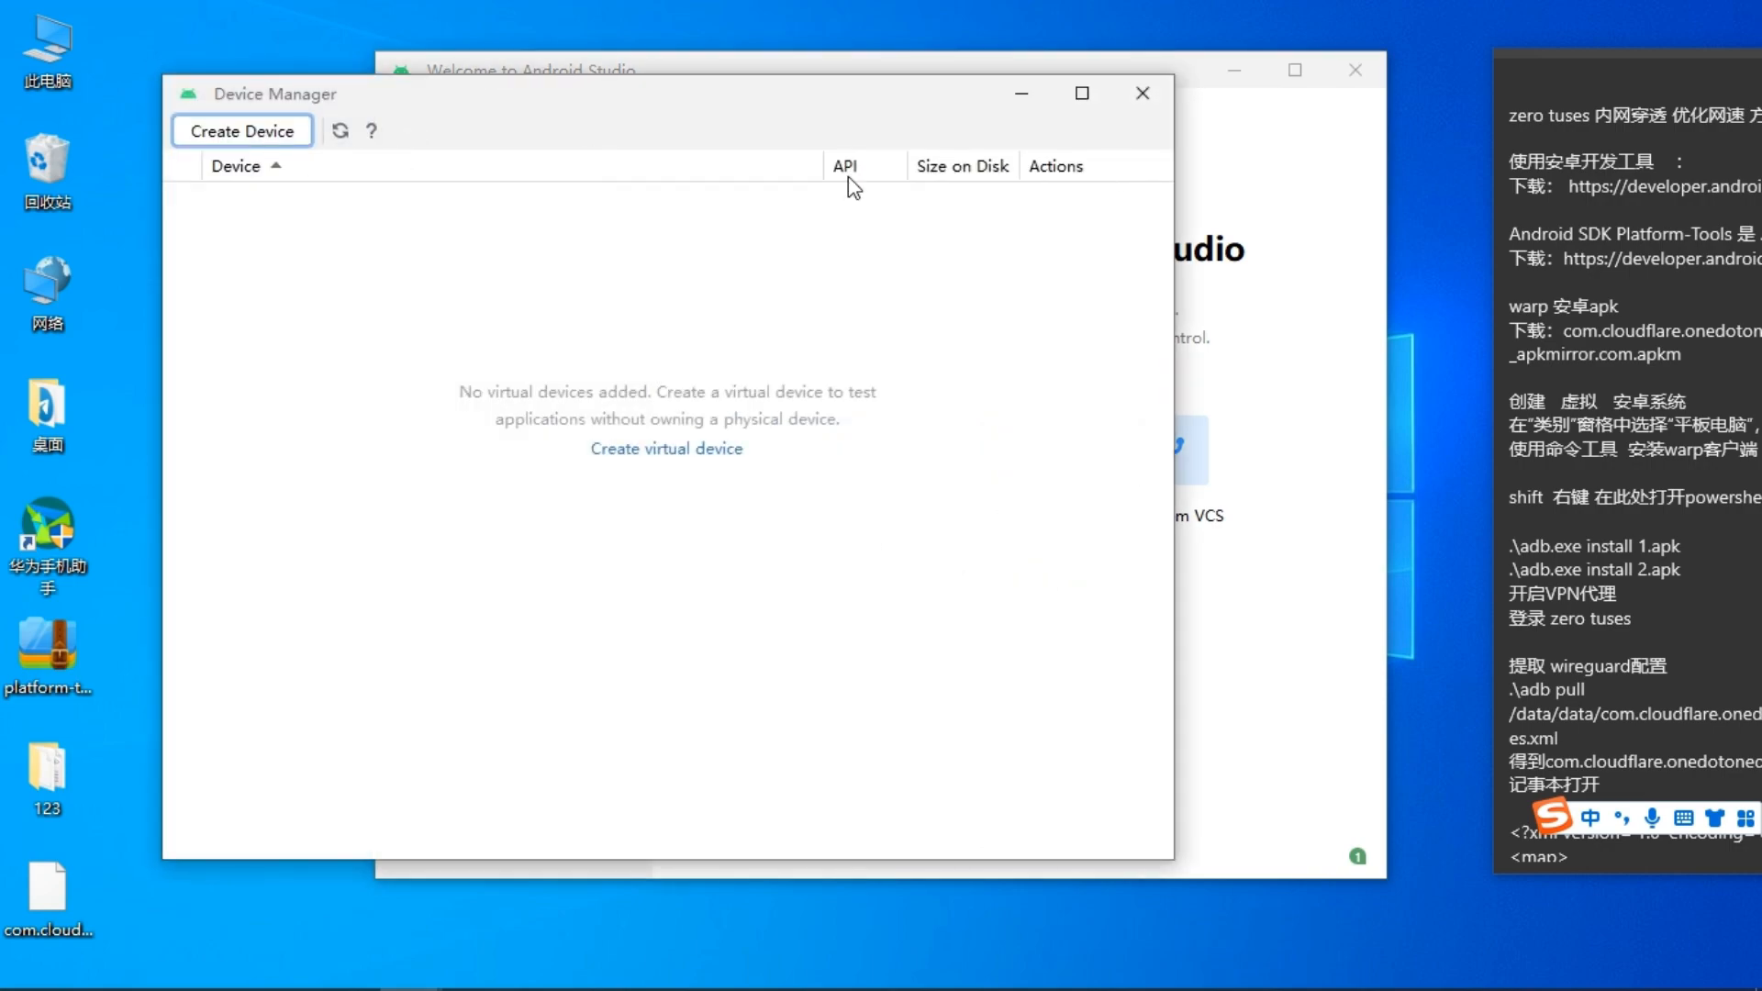
click(241, 131)
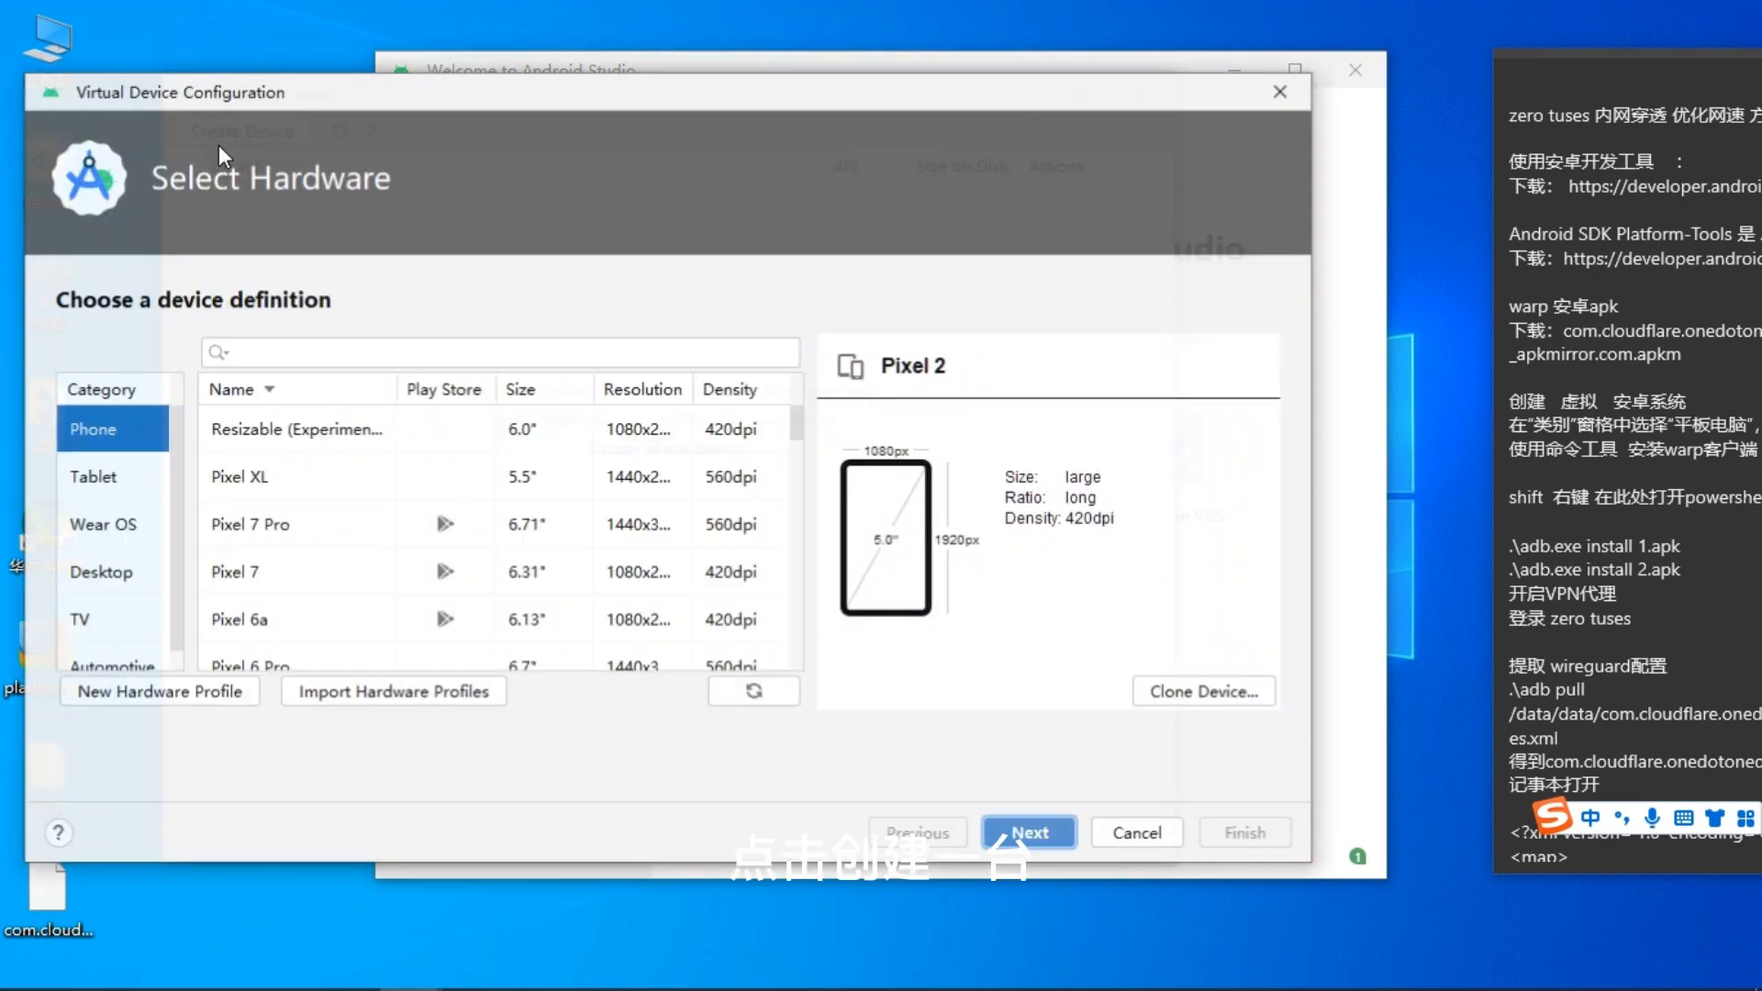
Step: Choose the Nexus 7 tablet hardware and the Lollipop API 22 x86 system image
click(94, 472)
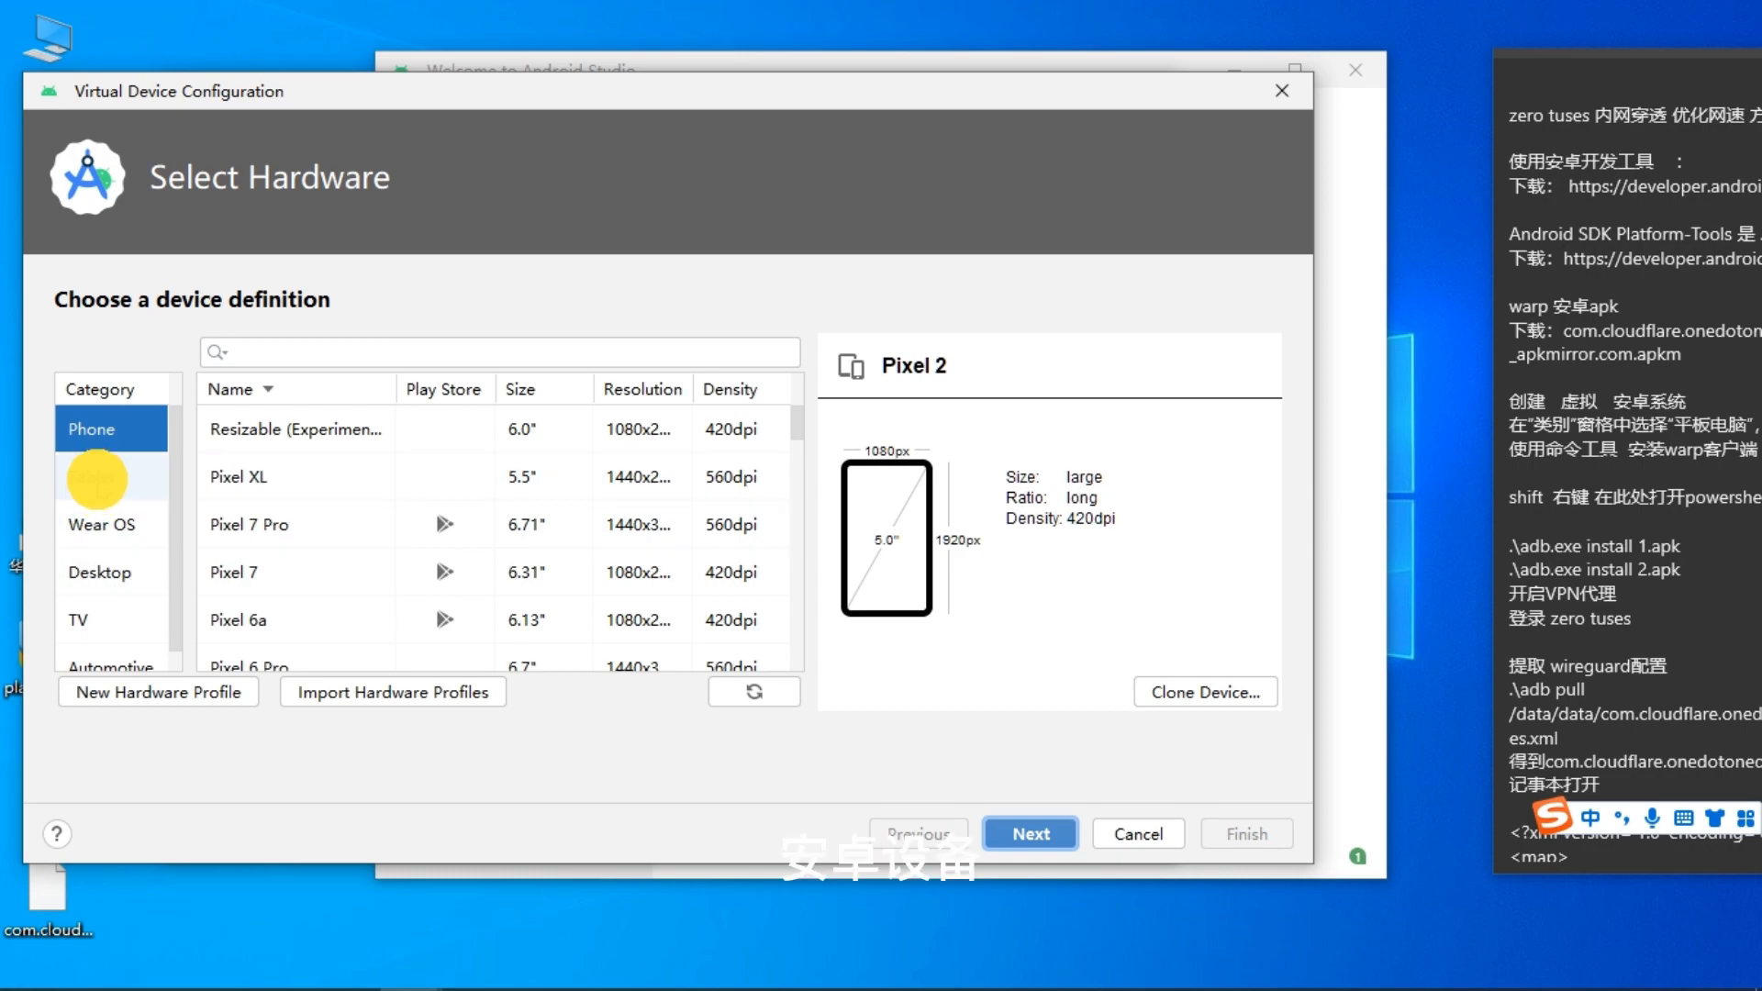
scroll(748, 518, down, 3)
scroll(433, 460, up, 1)
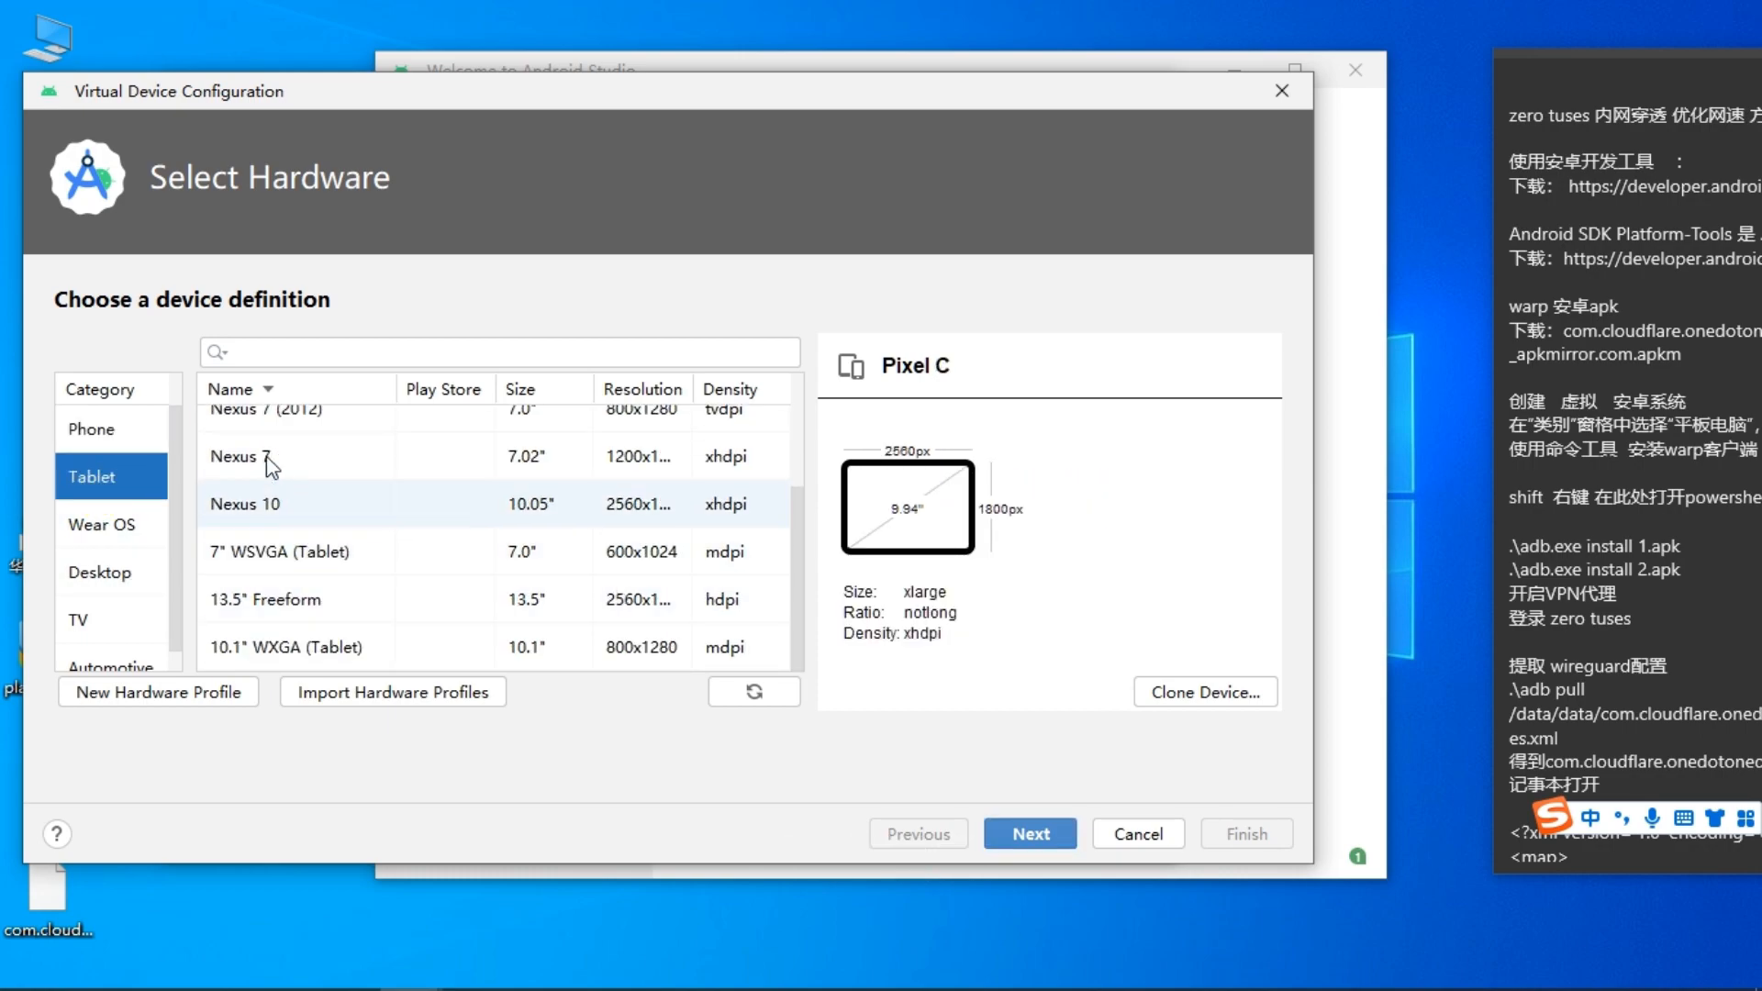
click(432, 456)
click(1009, 831)
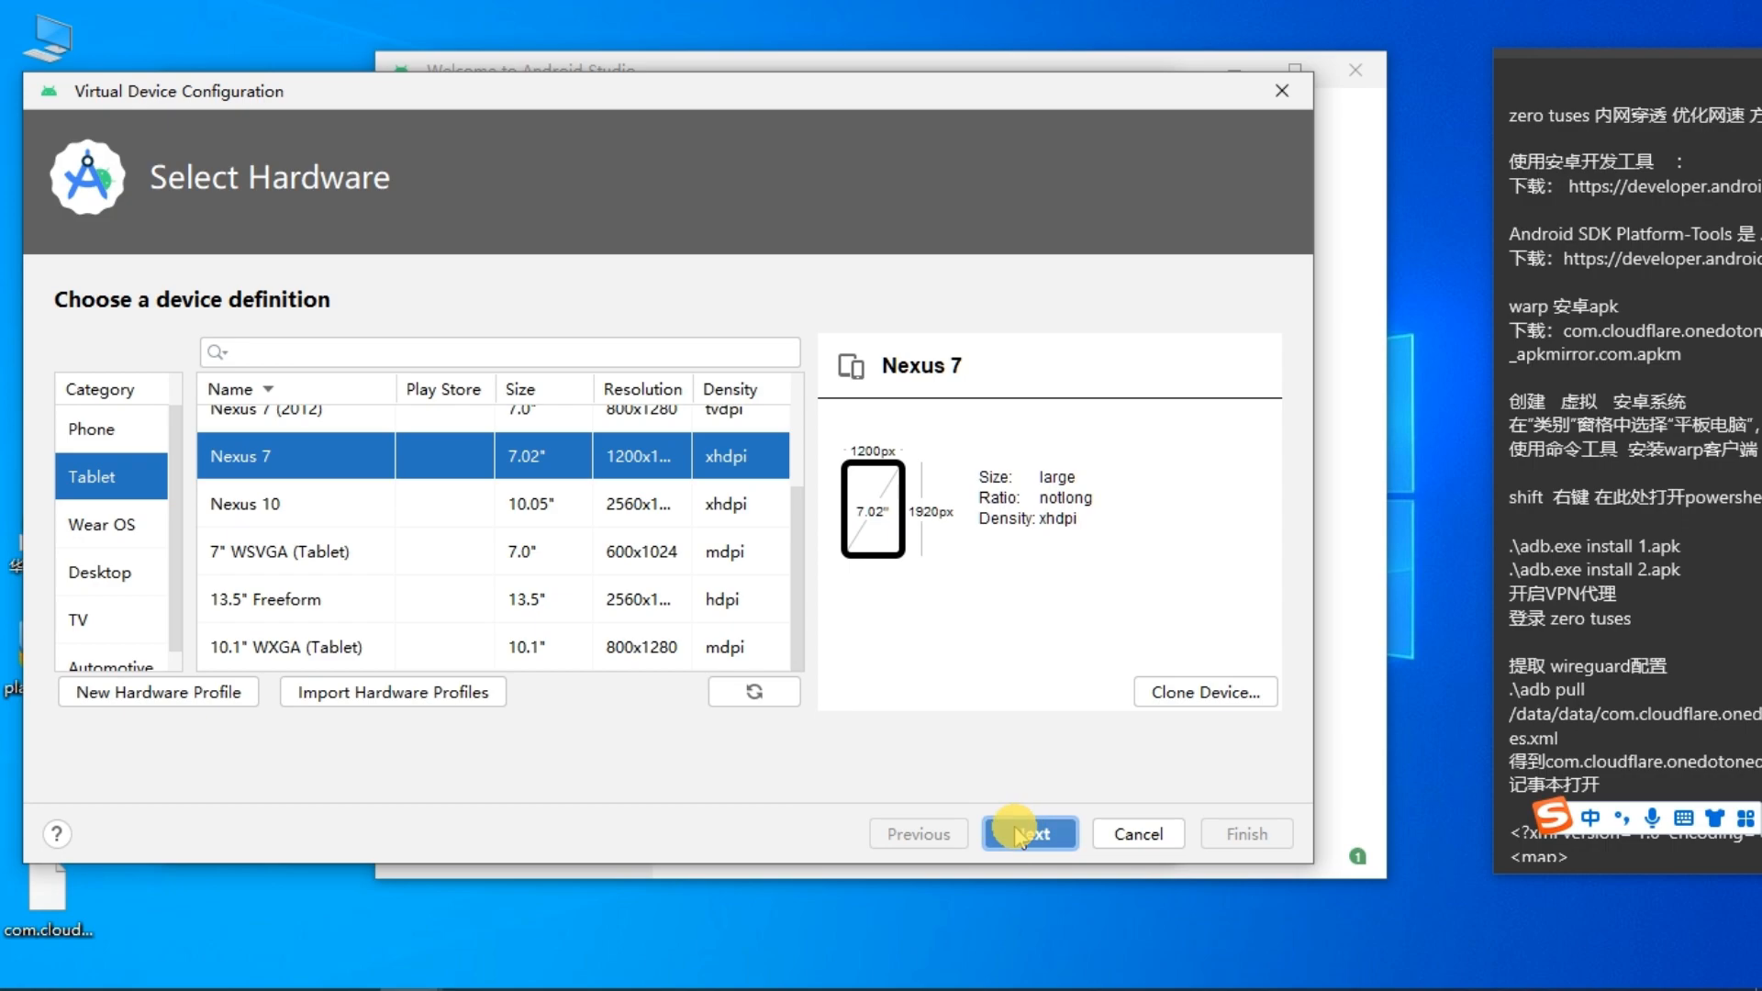
scroll(440, 597, down, 3)
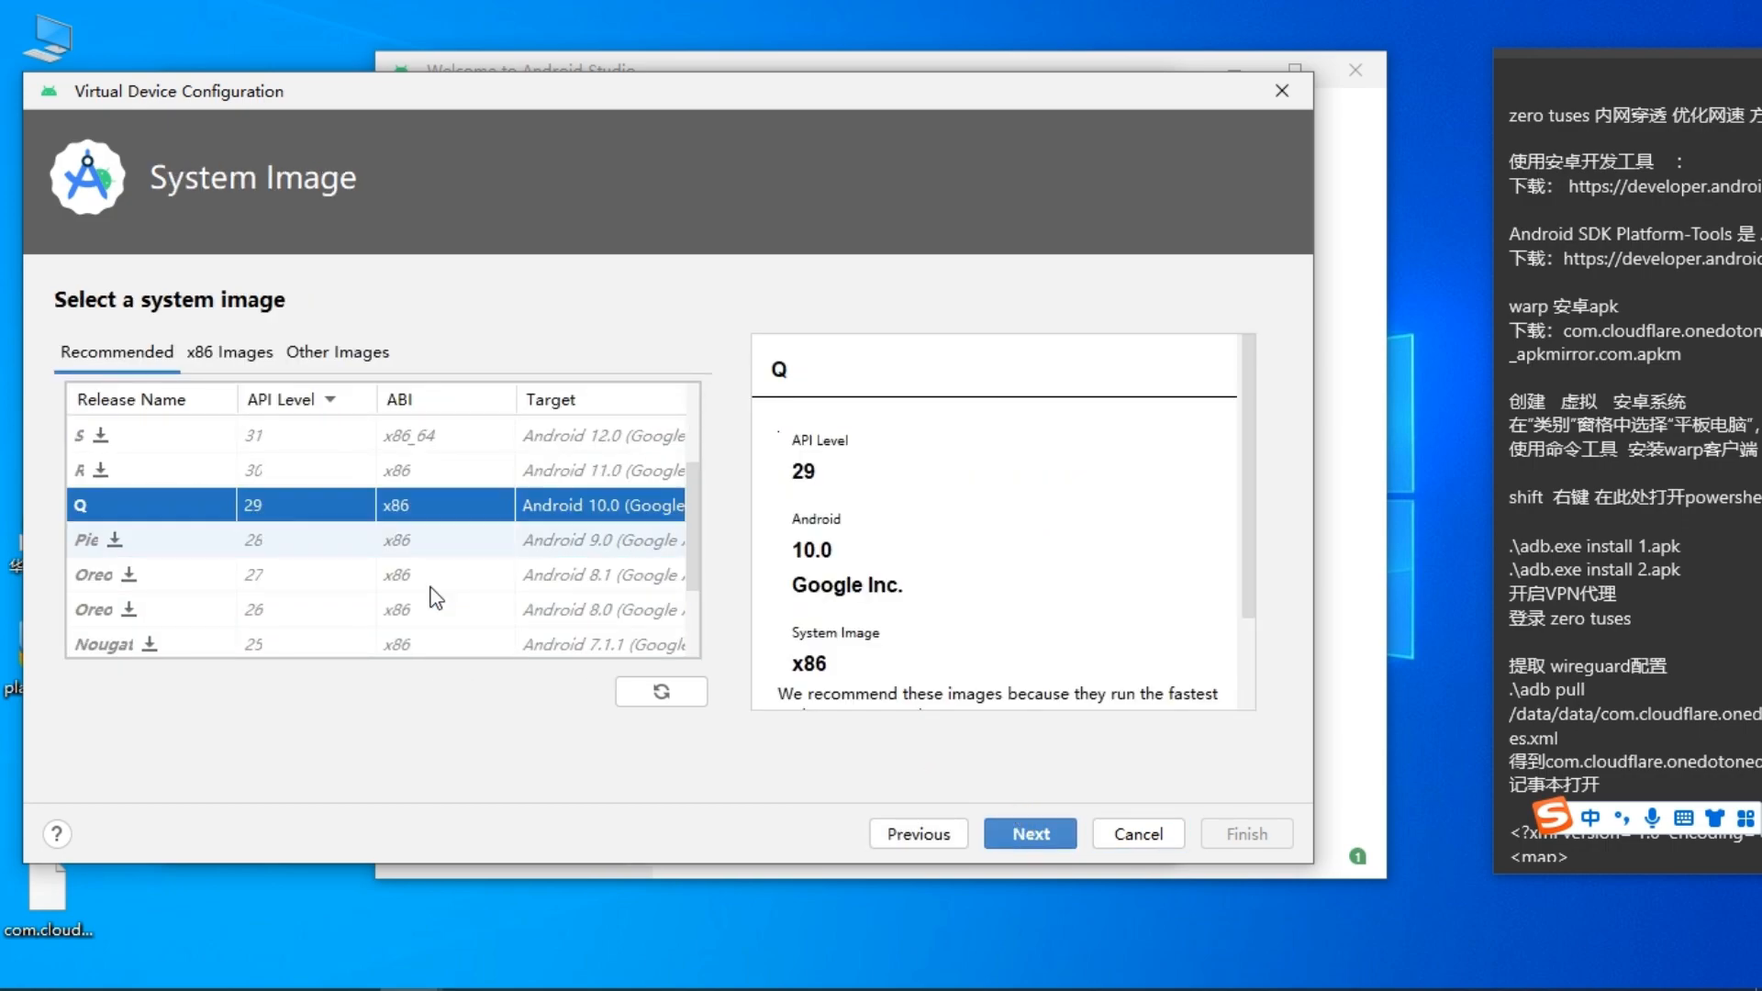
click(448, 639)
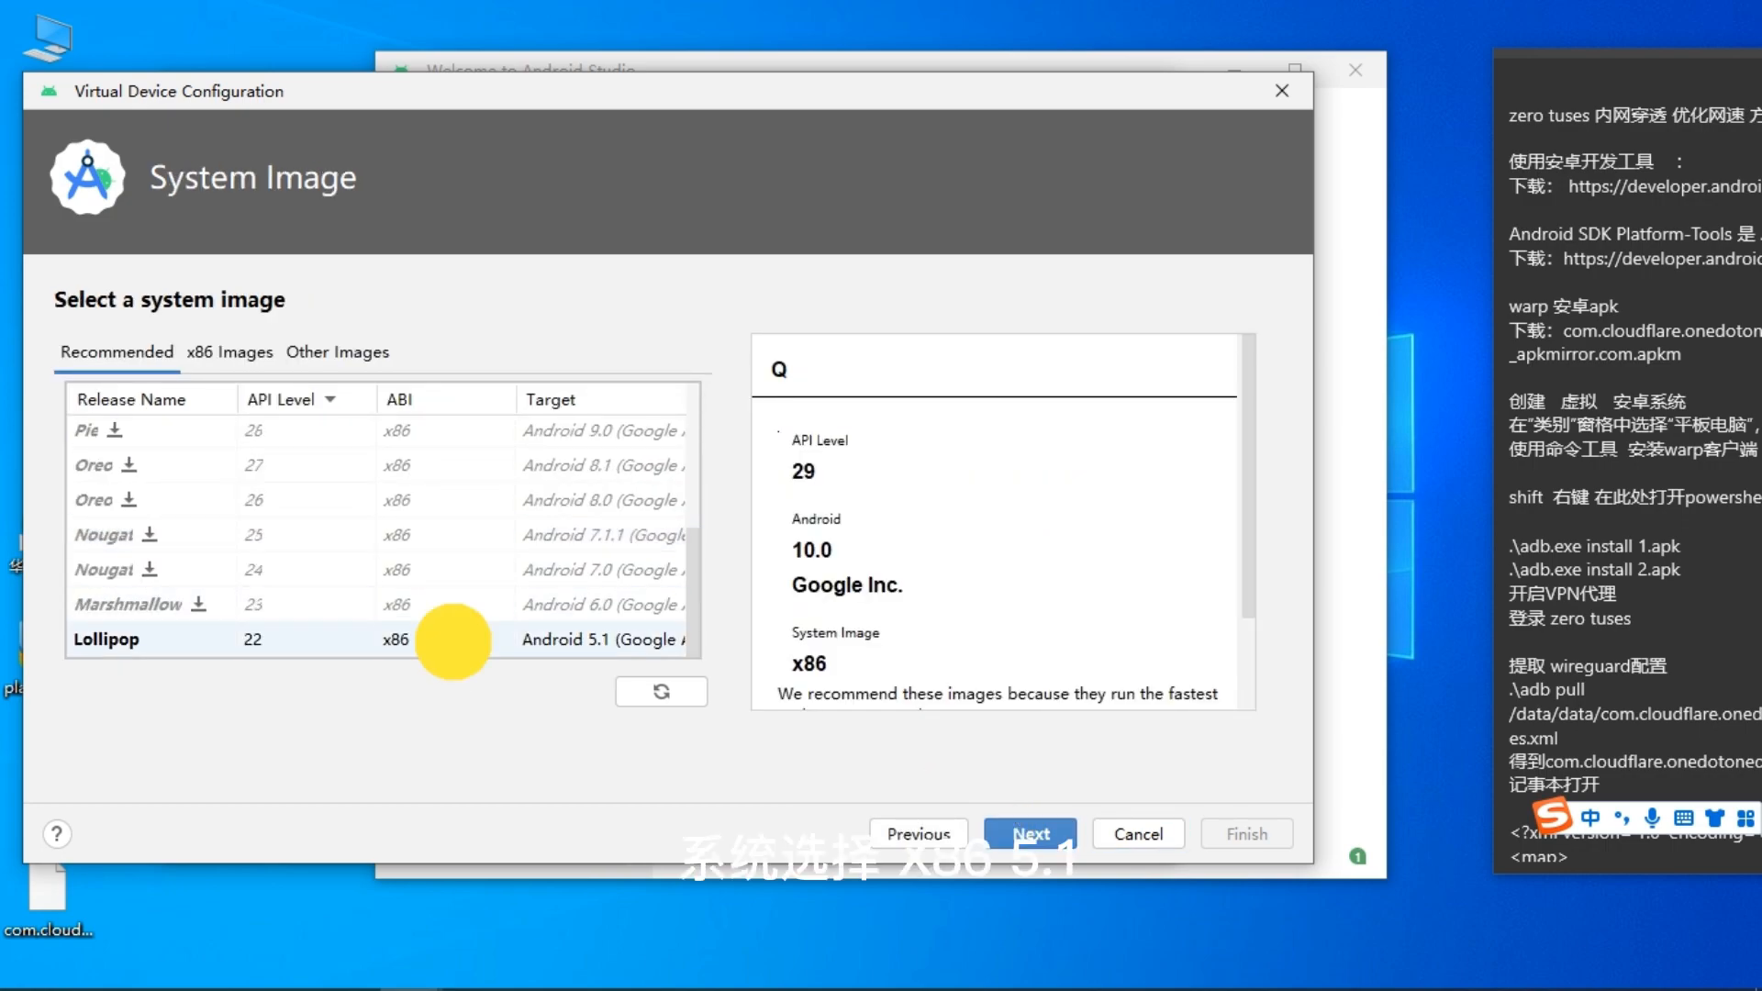
click(1032, 835)
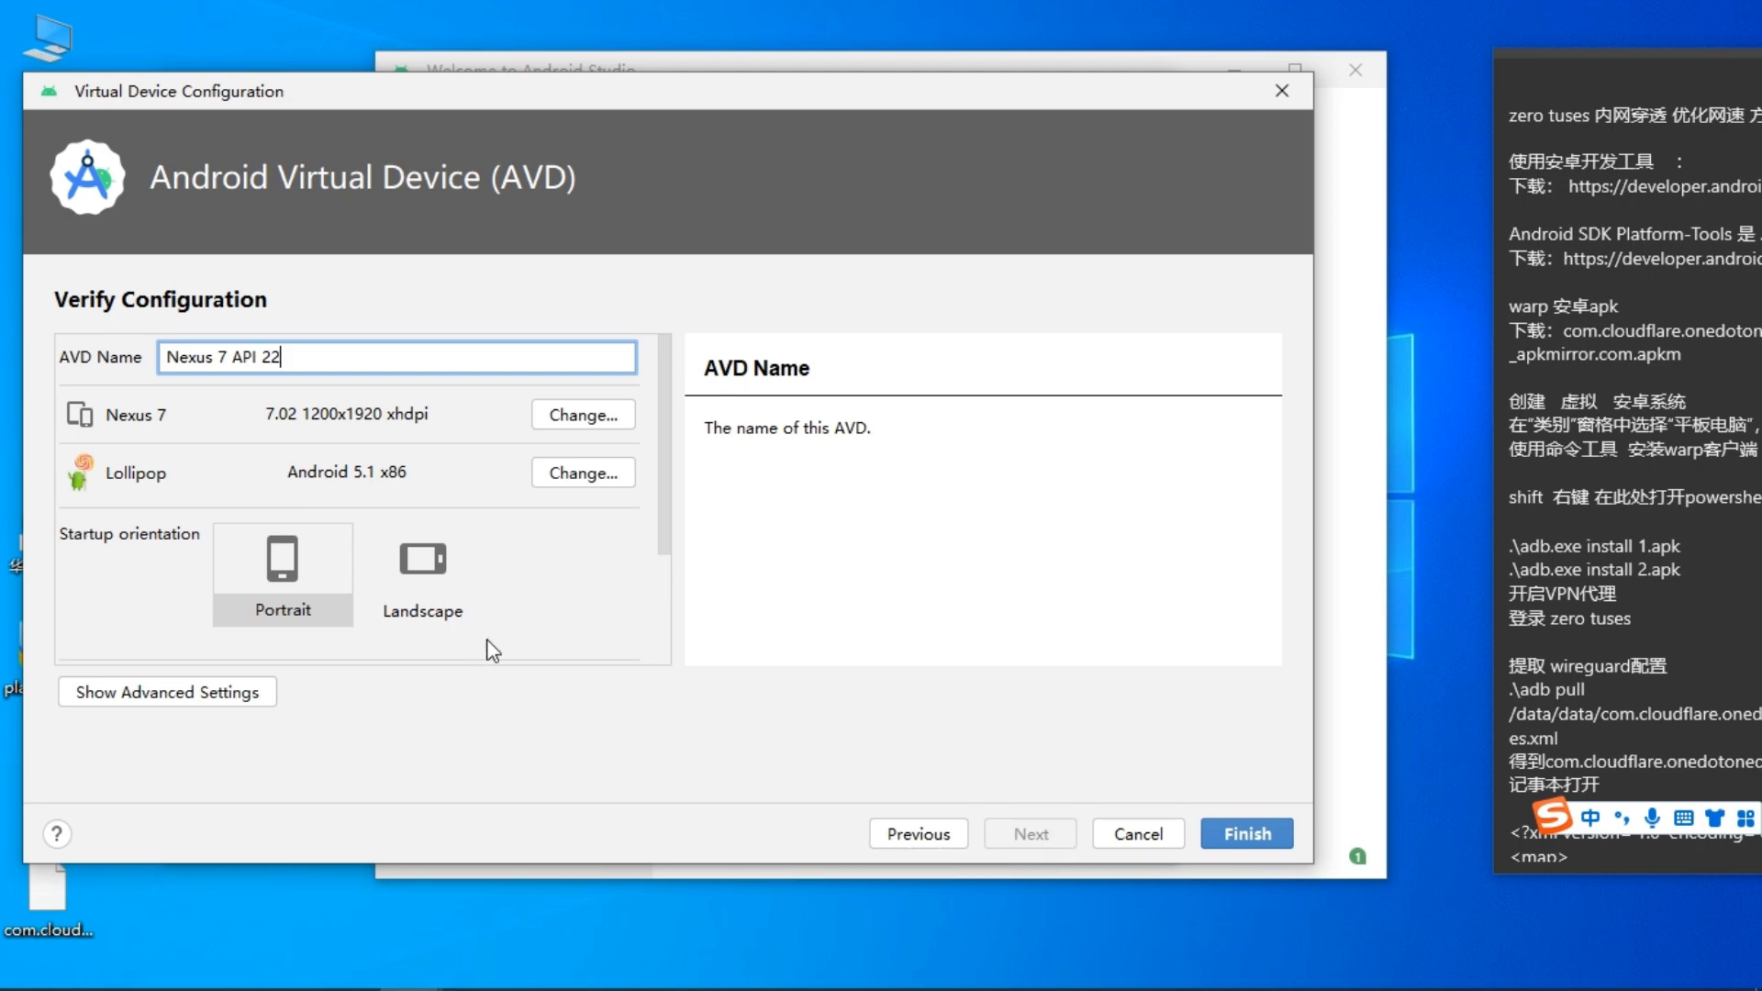
Step: Keep portrait orientation and finish creating the Nexus 7 API 22 device
click(241, 696)
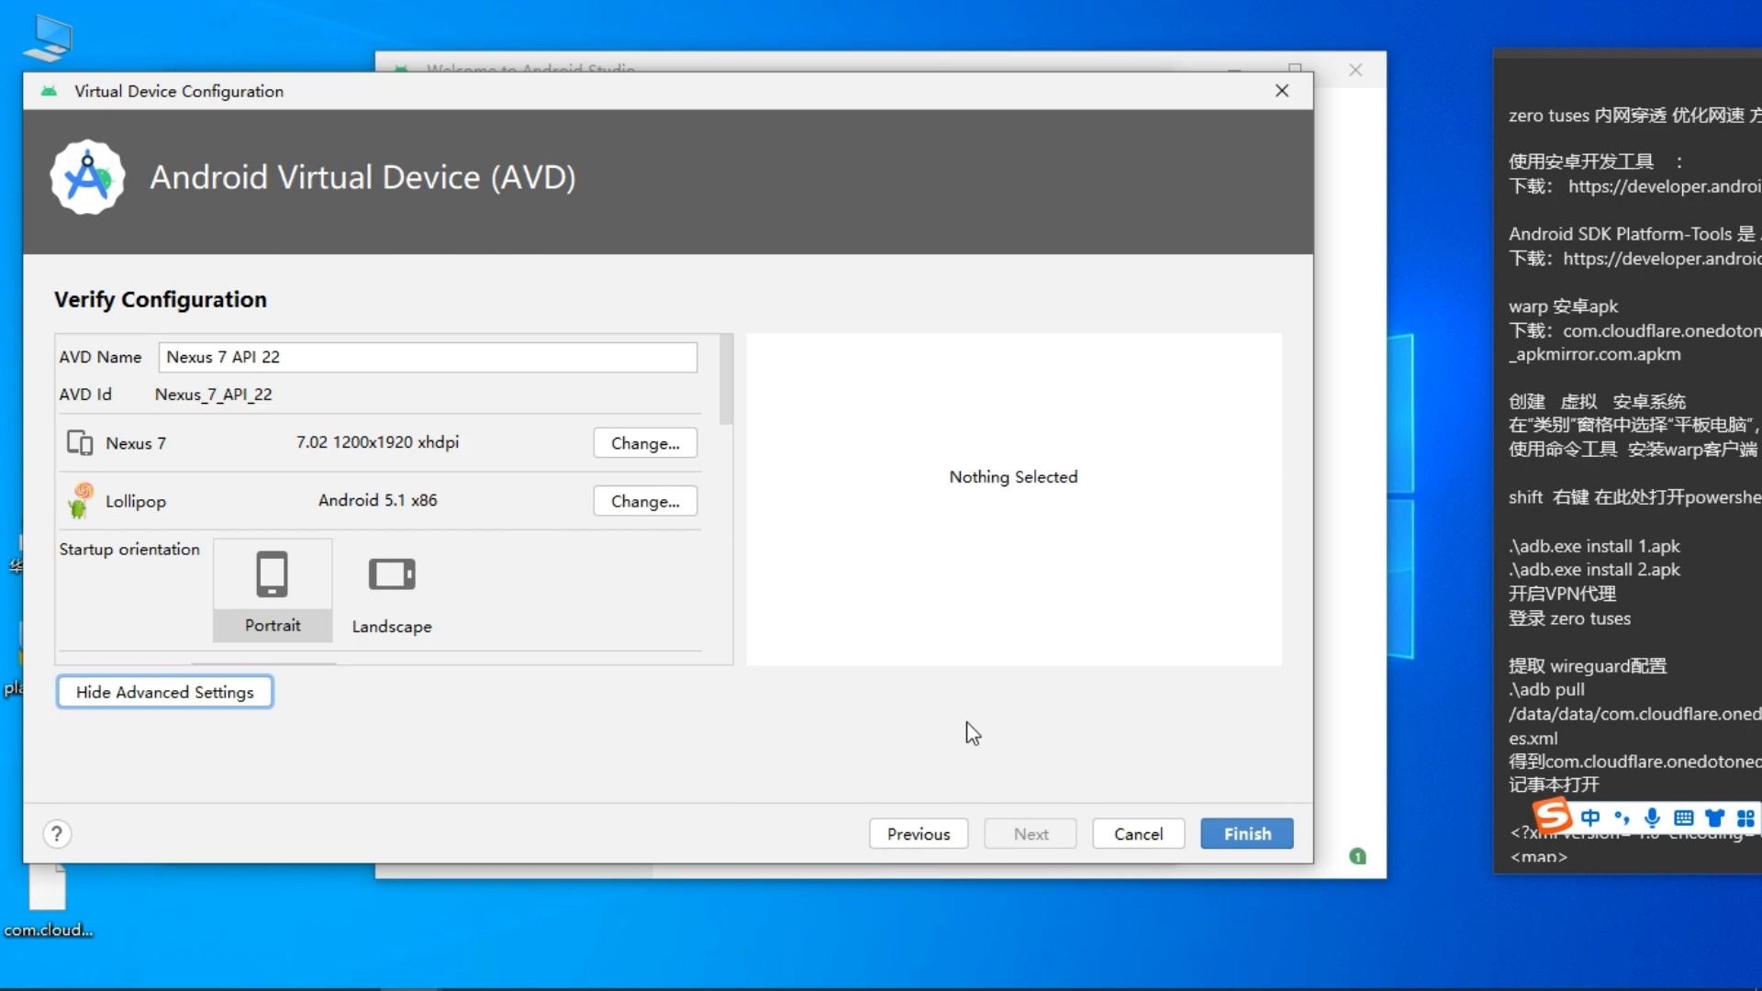
click(273, 620)
click(203, 694)
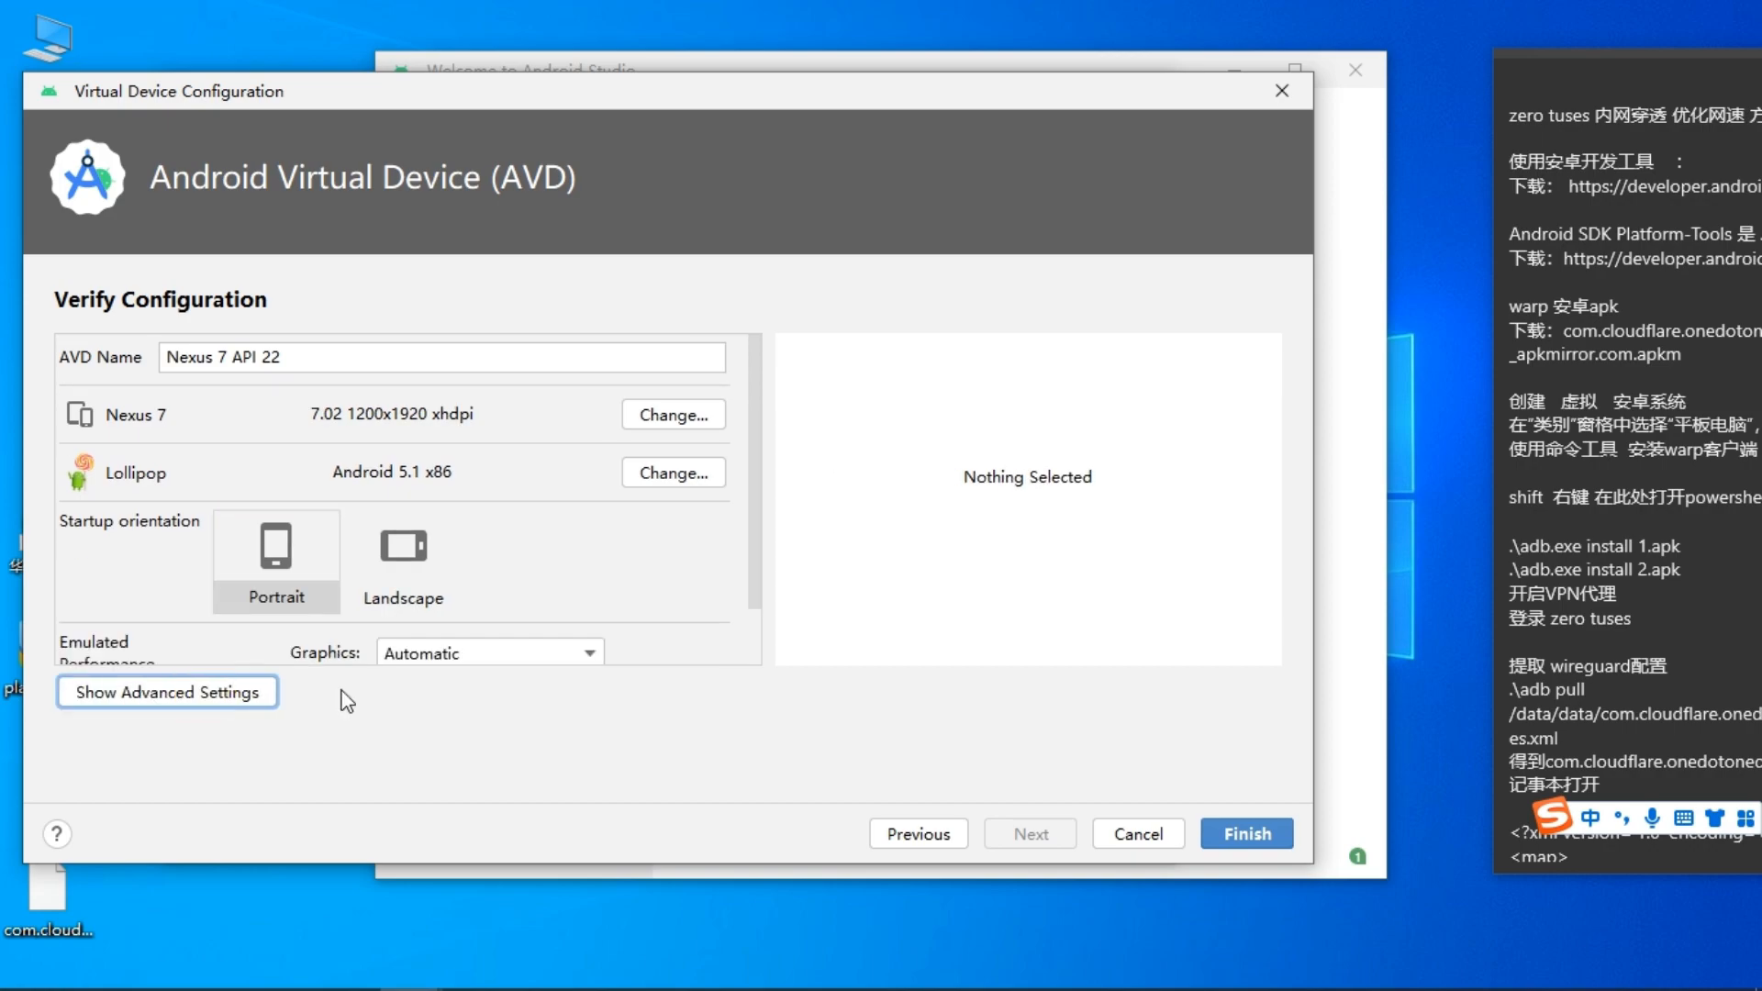
scroll(753, 620, down, 2)
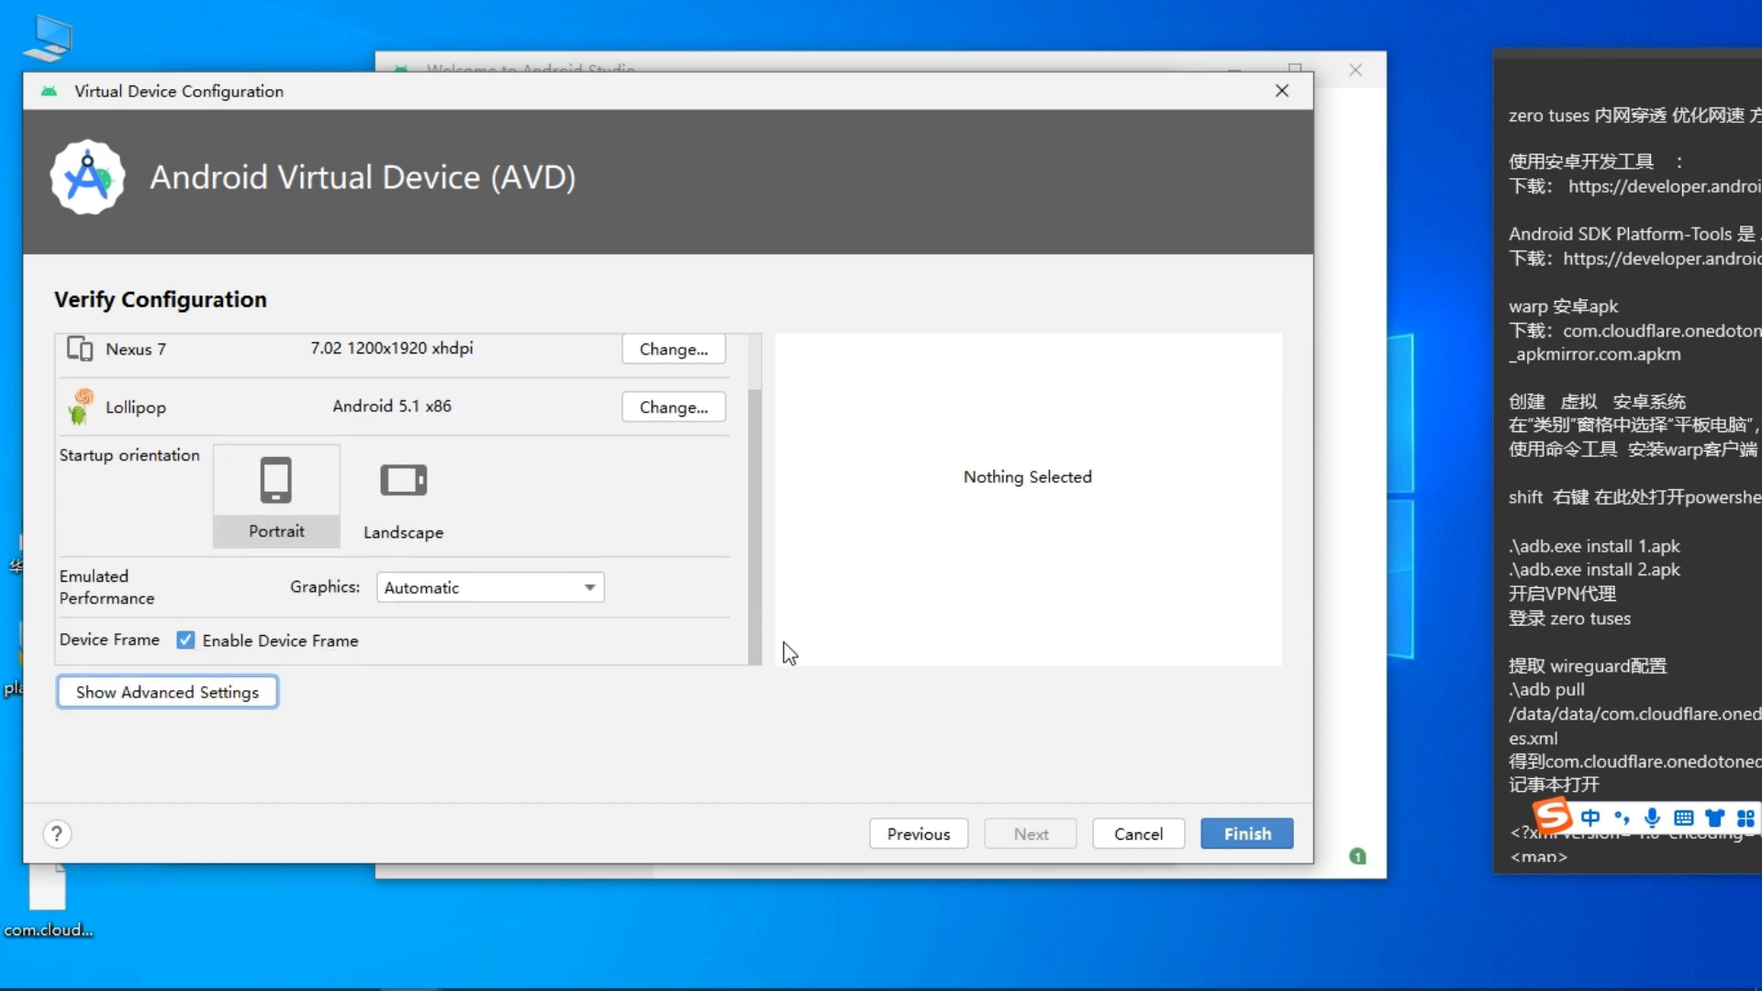
click(1235, 832)
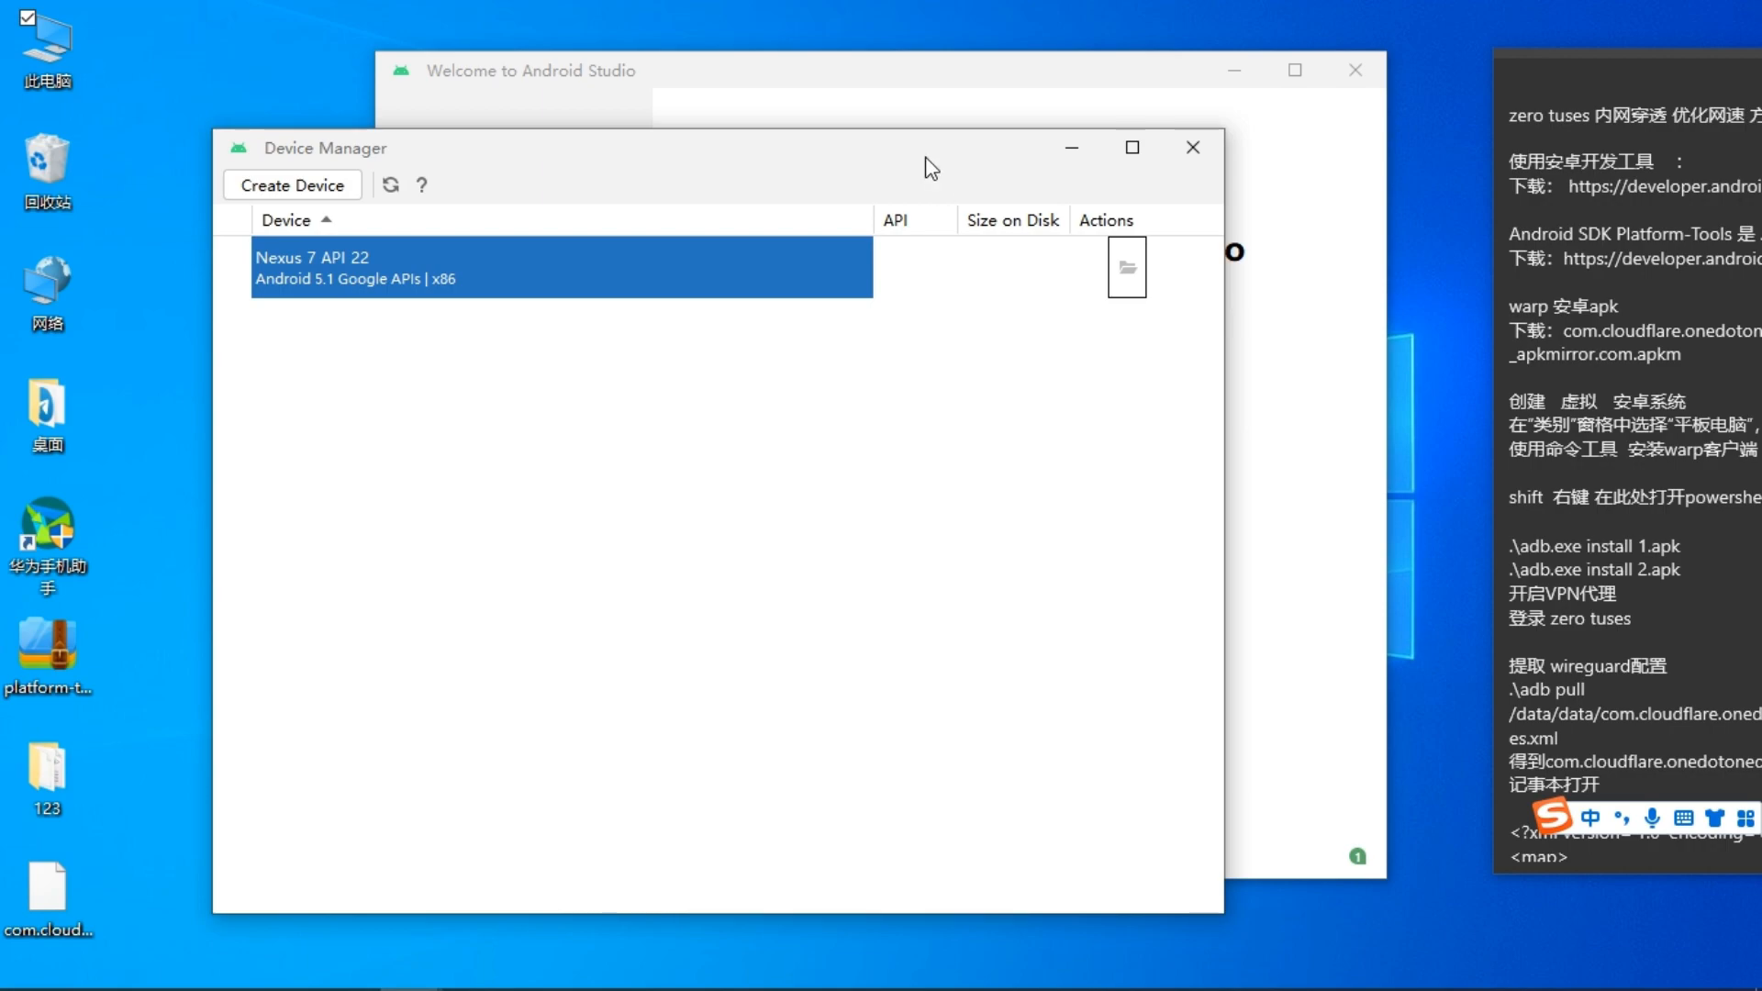
Step: Refresh the device list, open the Nexus 7 API 22 configuration for editing, then return to Sticky Notes
click(425, 181)
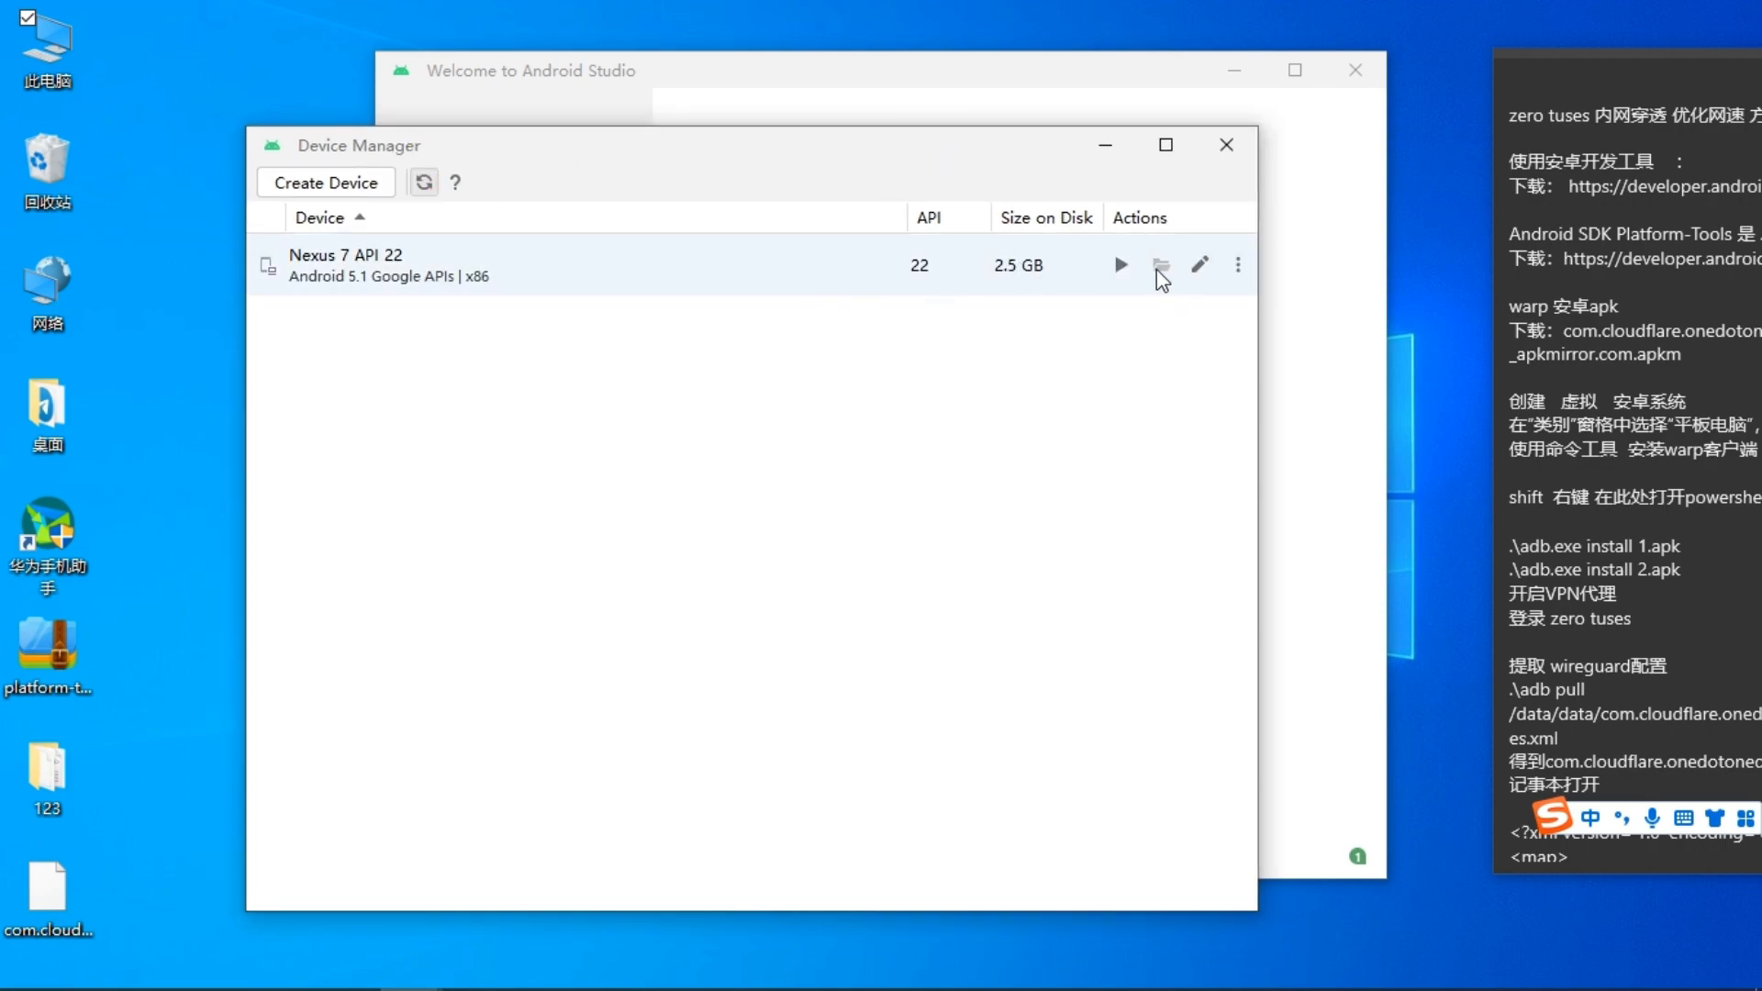
click(1238, 266)
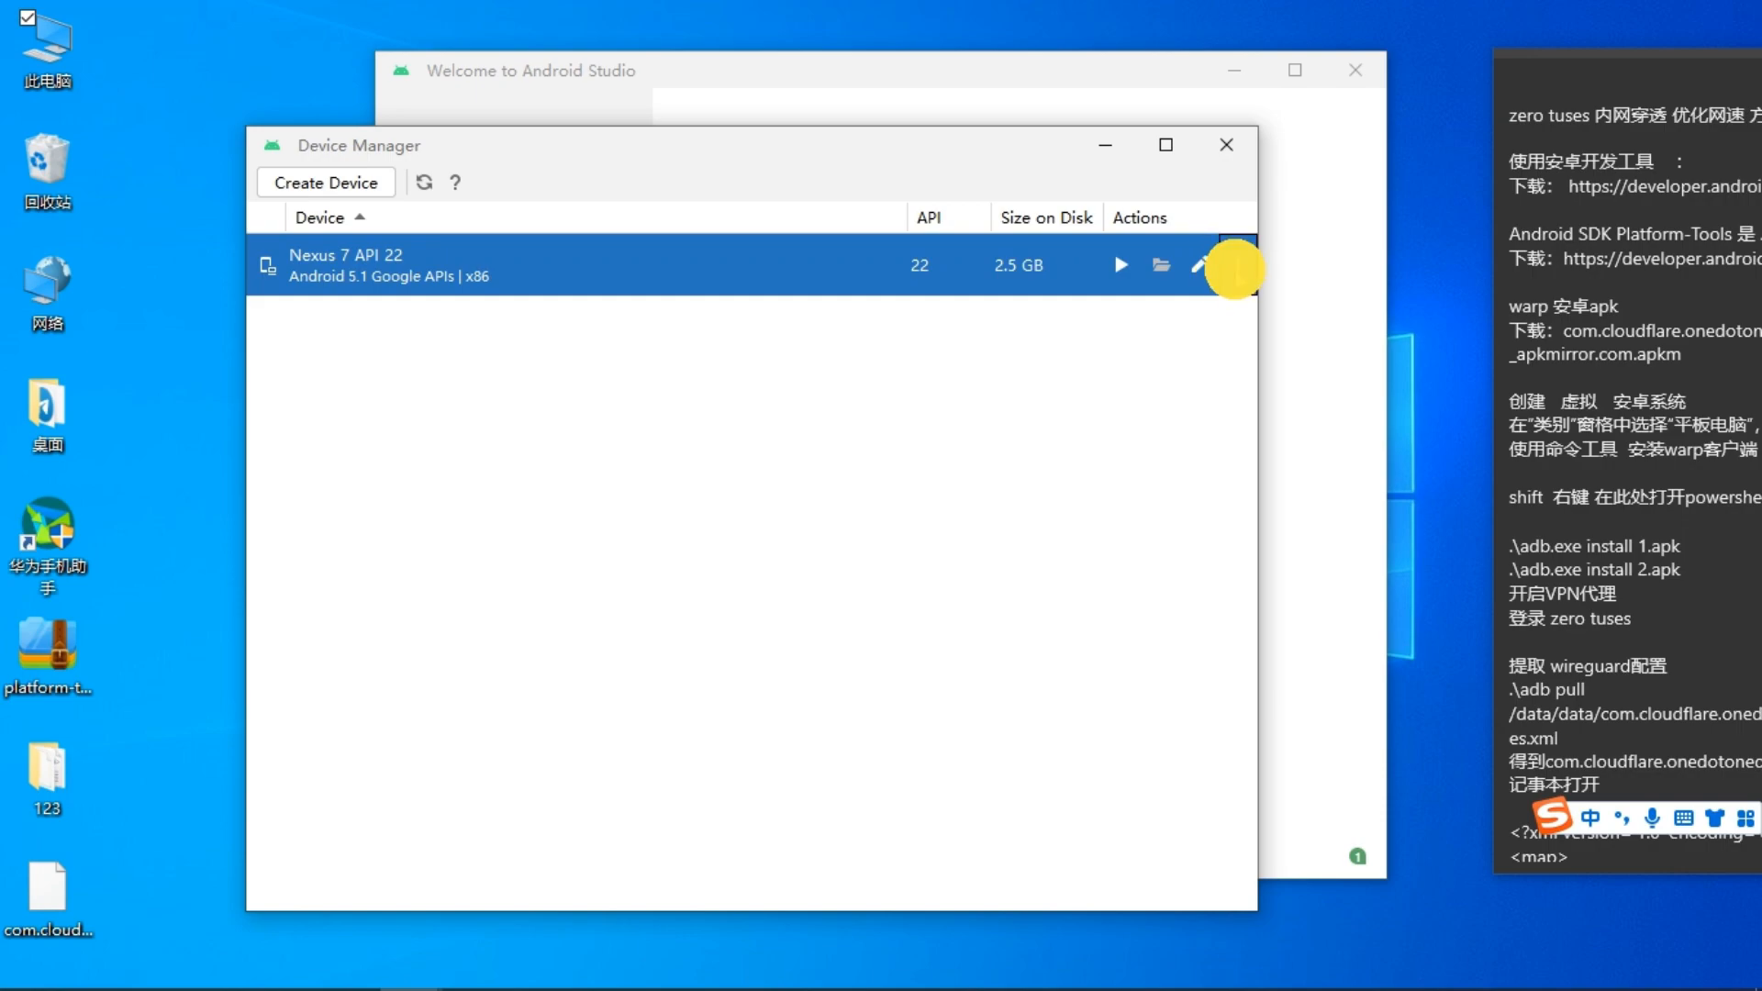
click(1184, 316)
click(1200, 265)
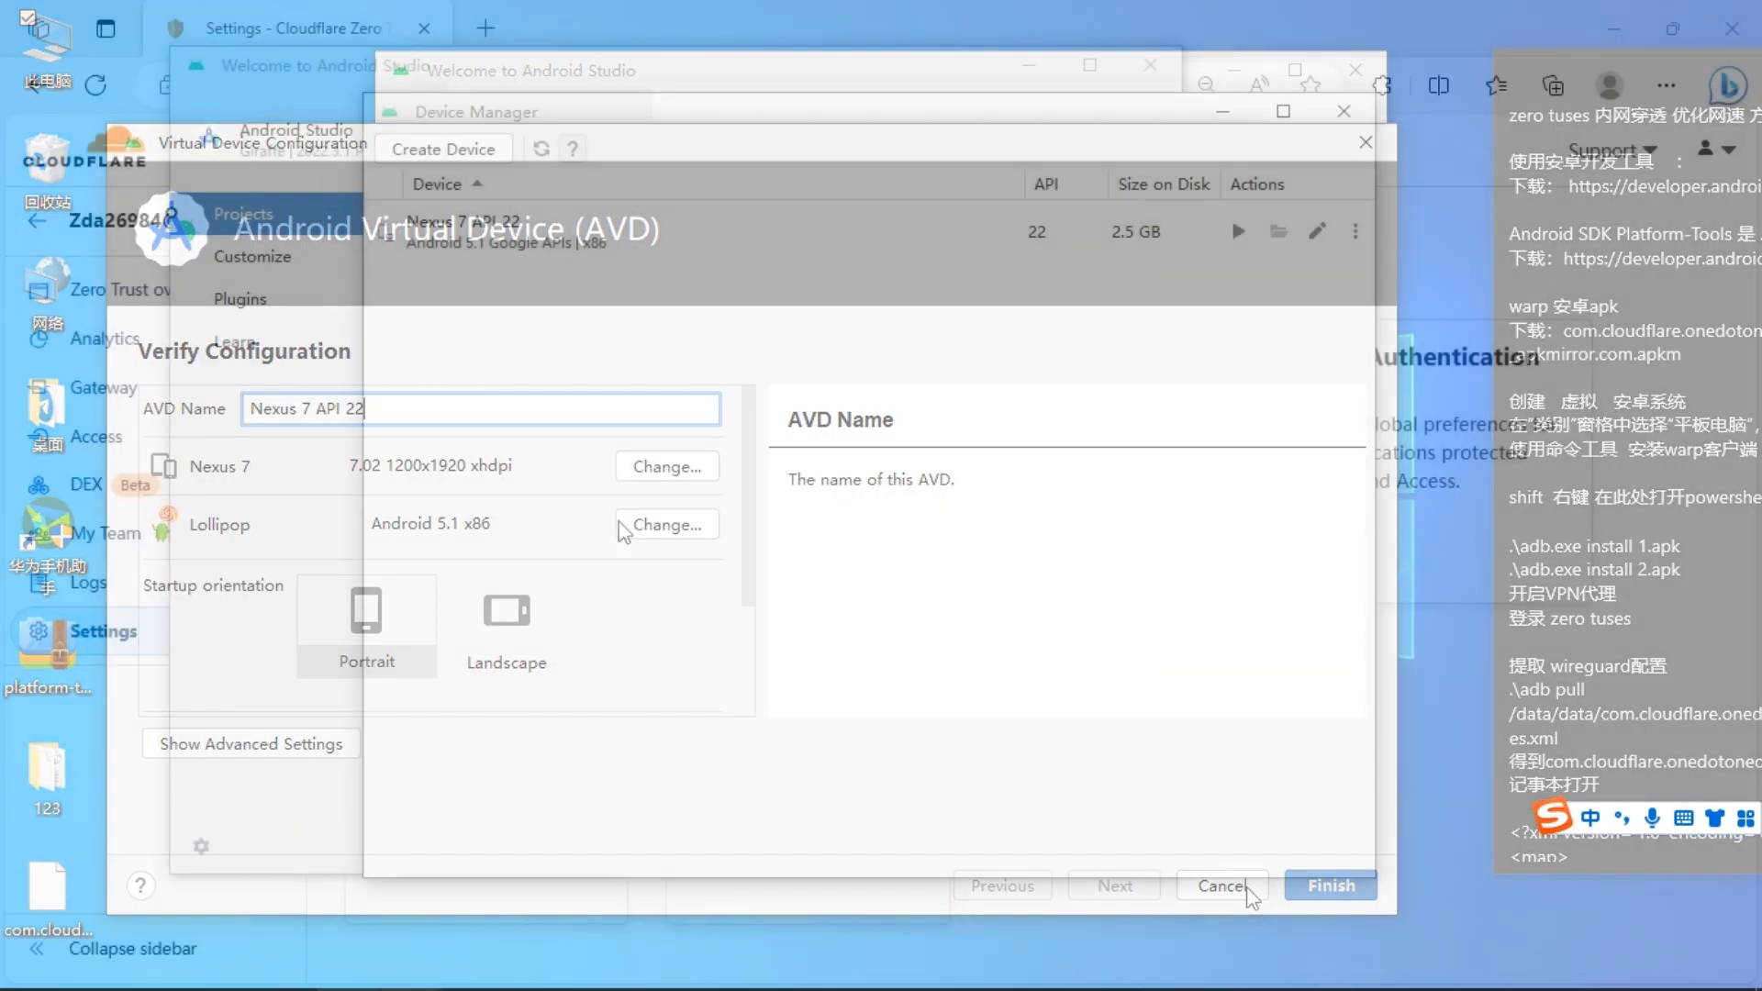
key(alt+Tab)
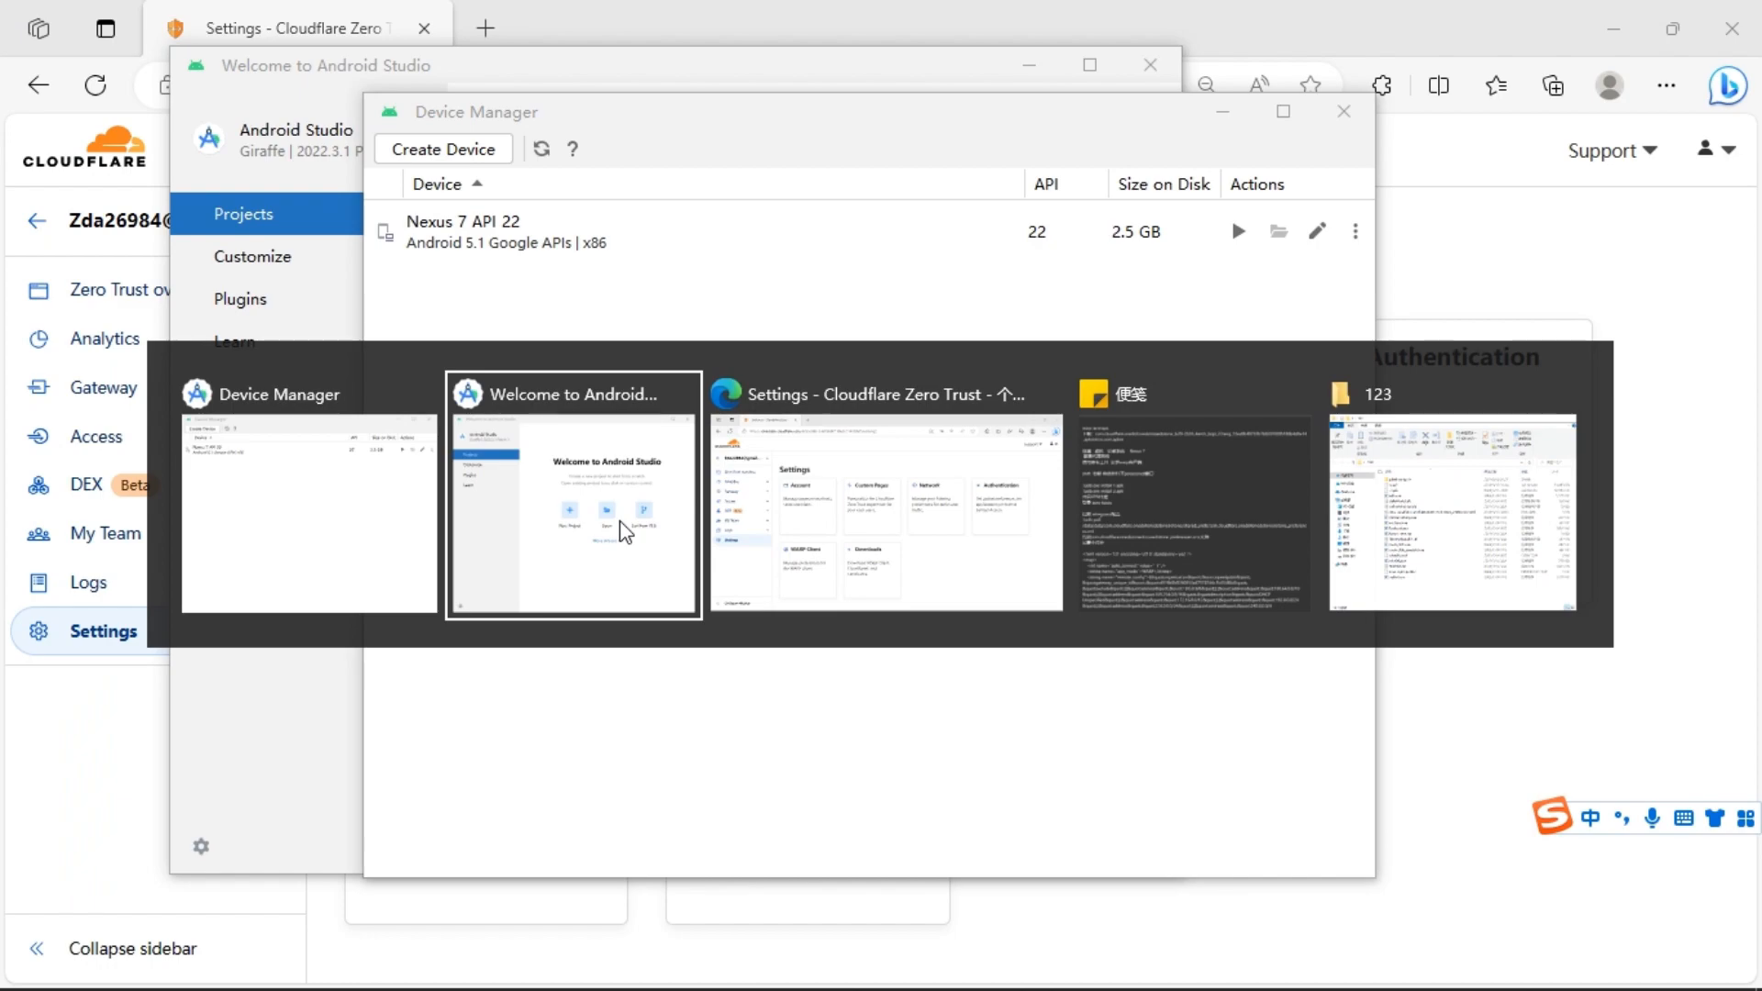
click(1184, 525)
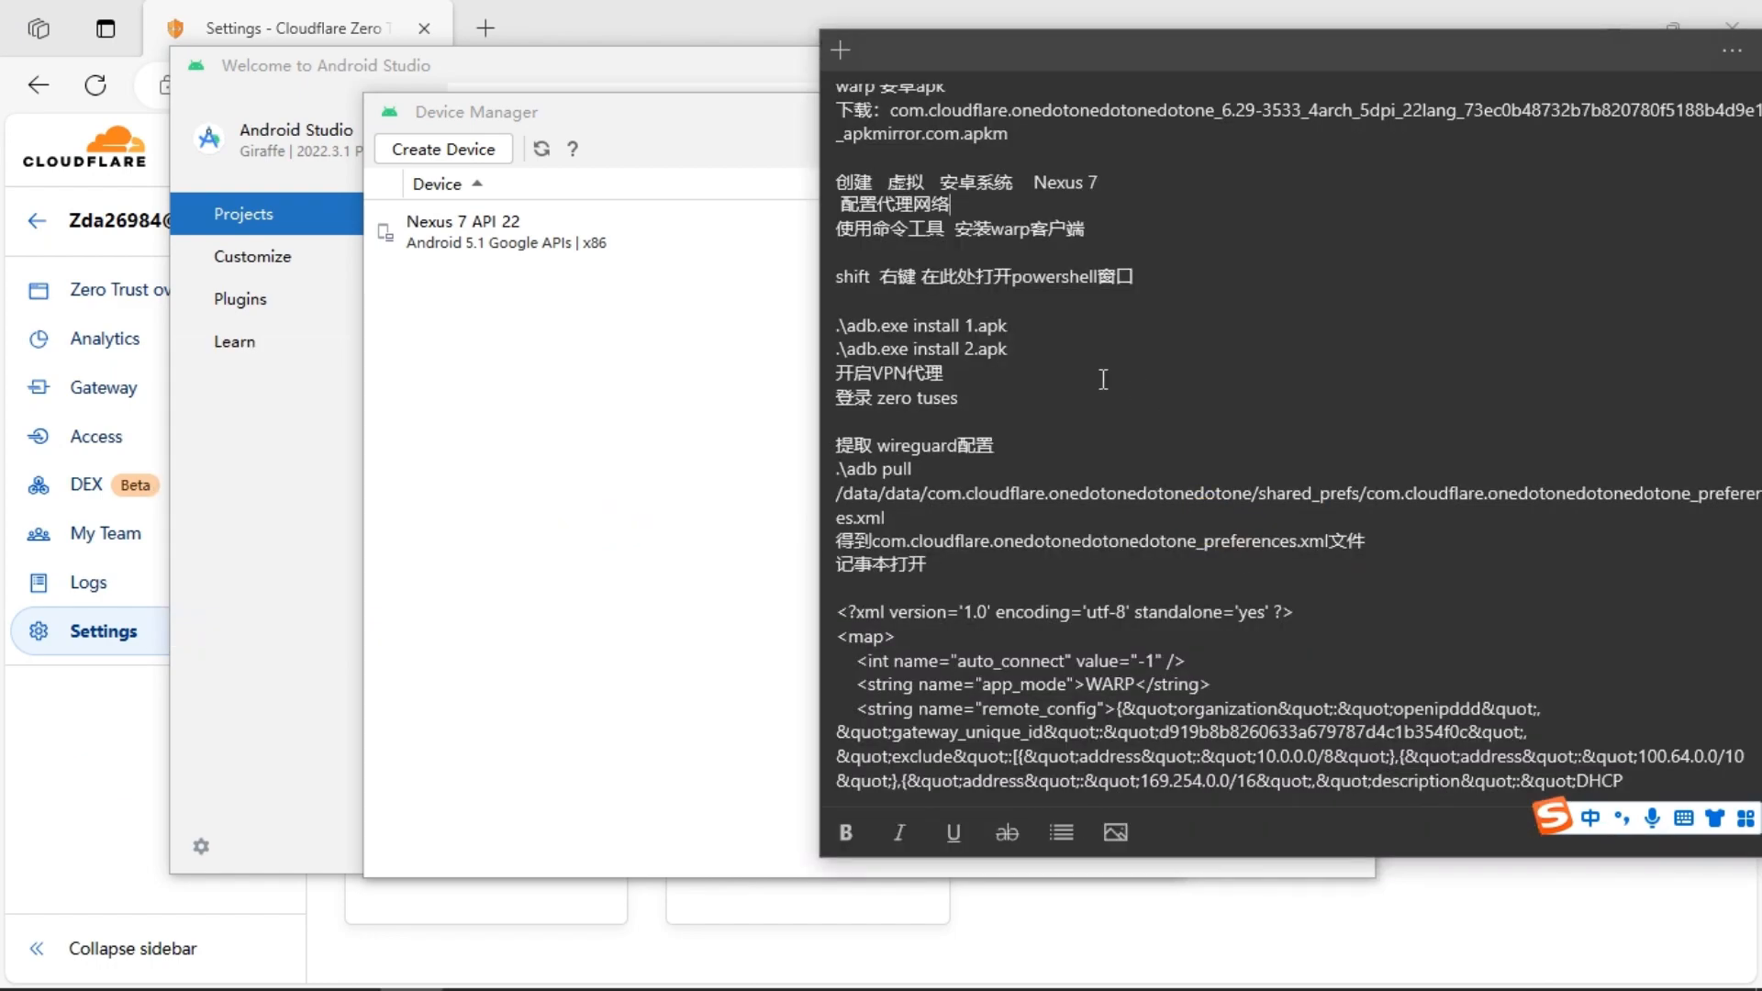
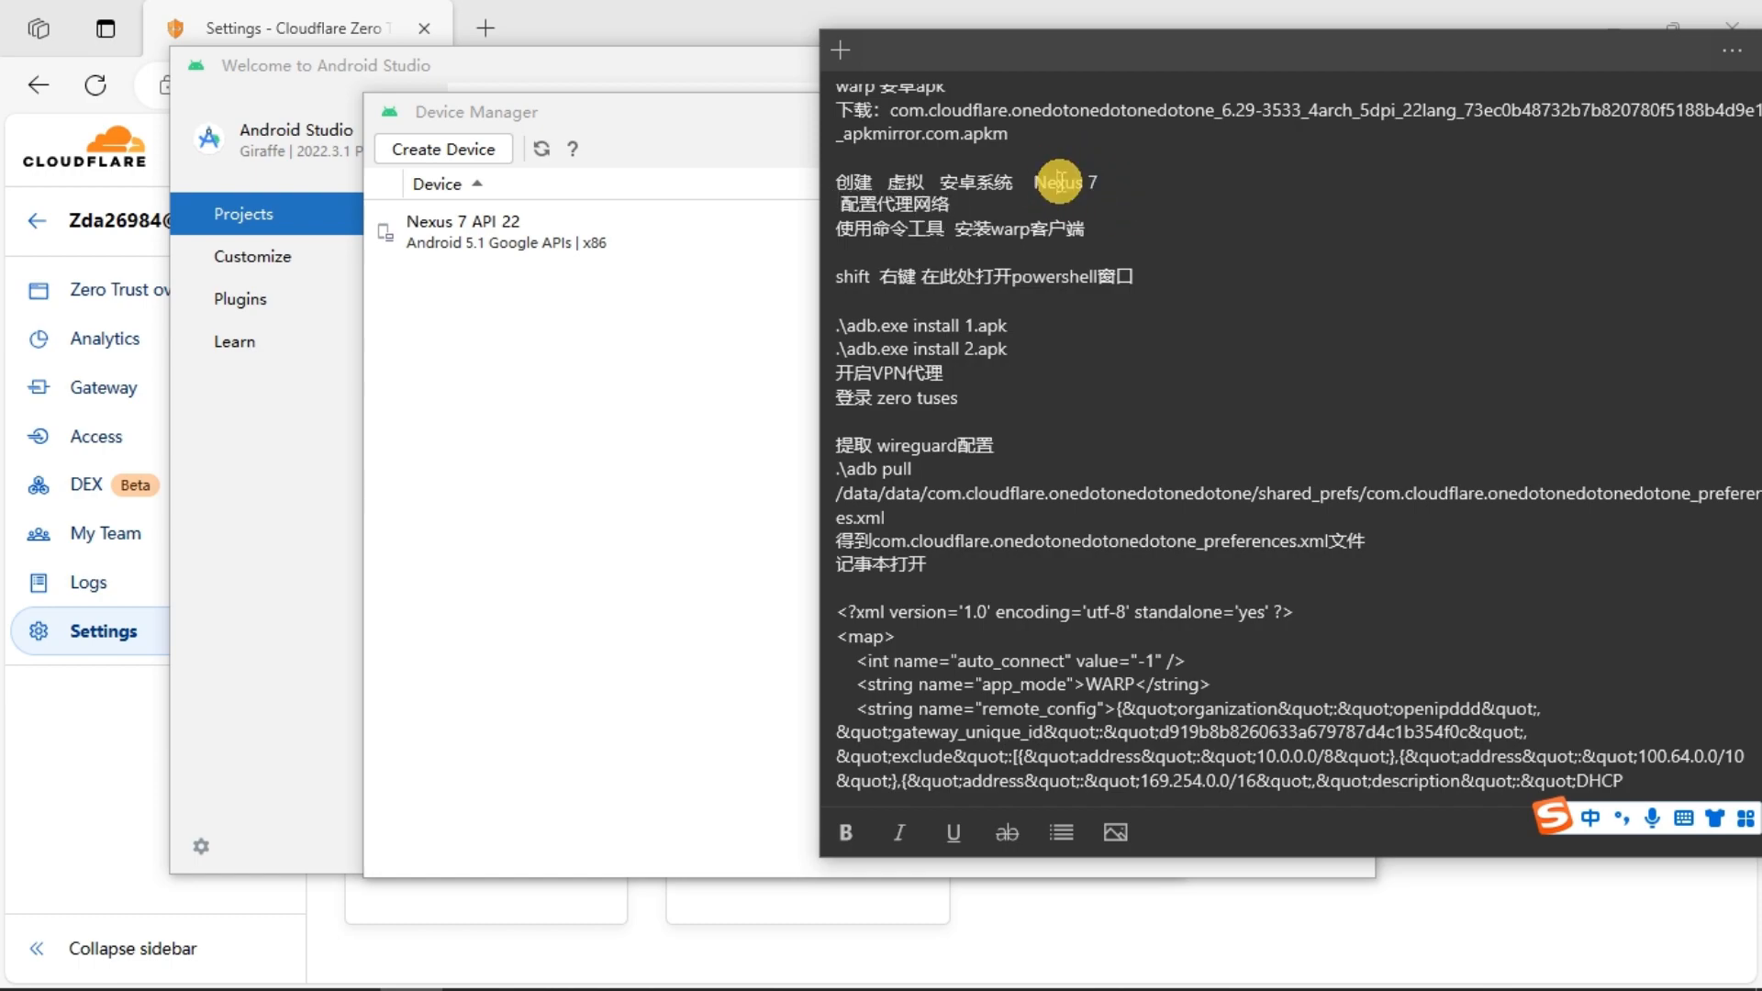
Step: Insert '5.1 x86' before 'Nexus 7' in the sticky note's virtual-device line
click(1105, 189)
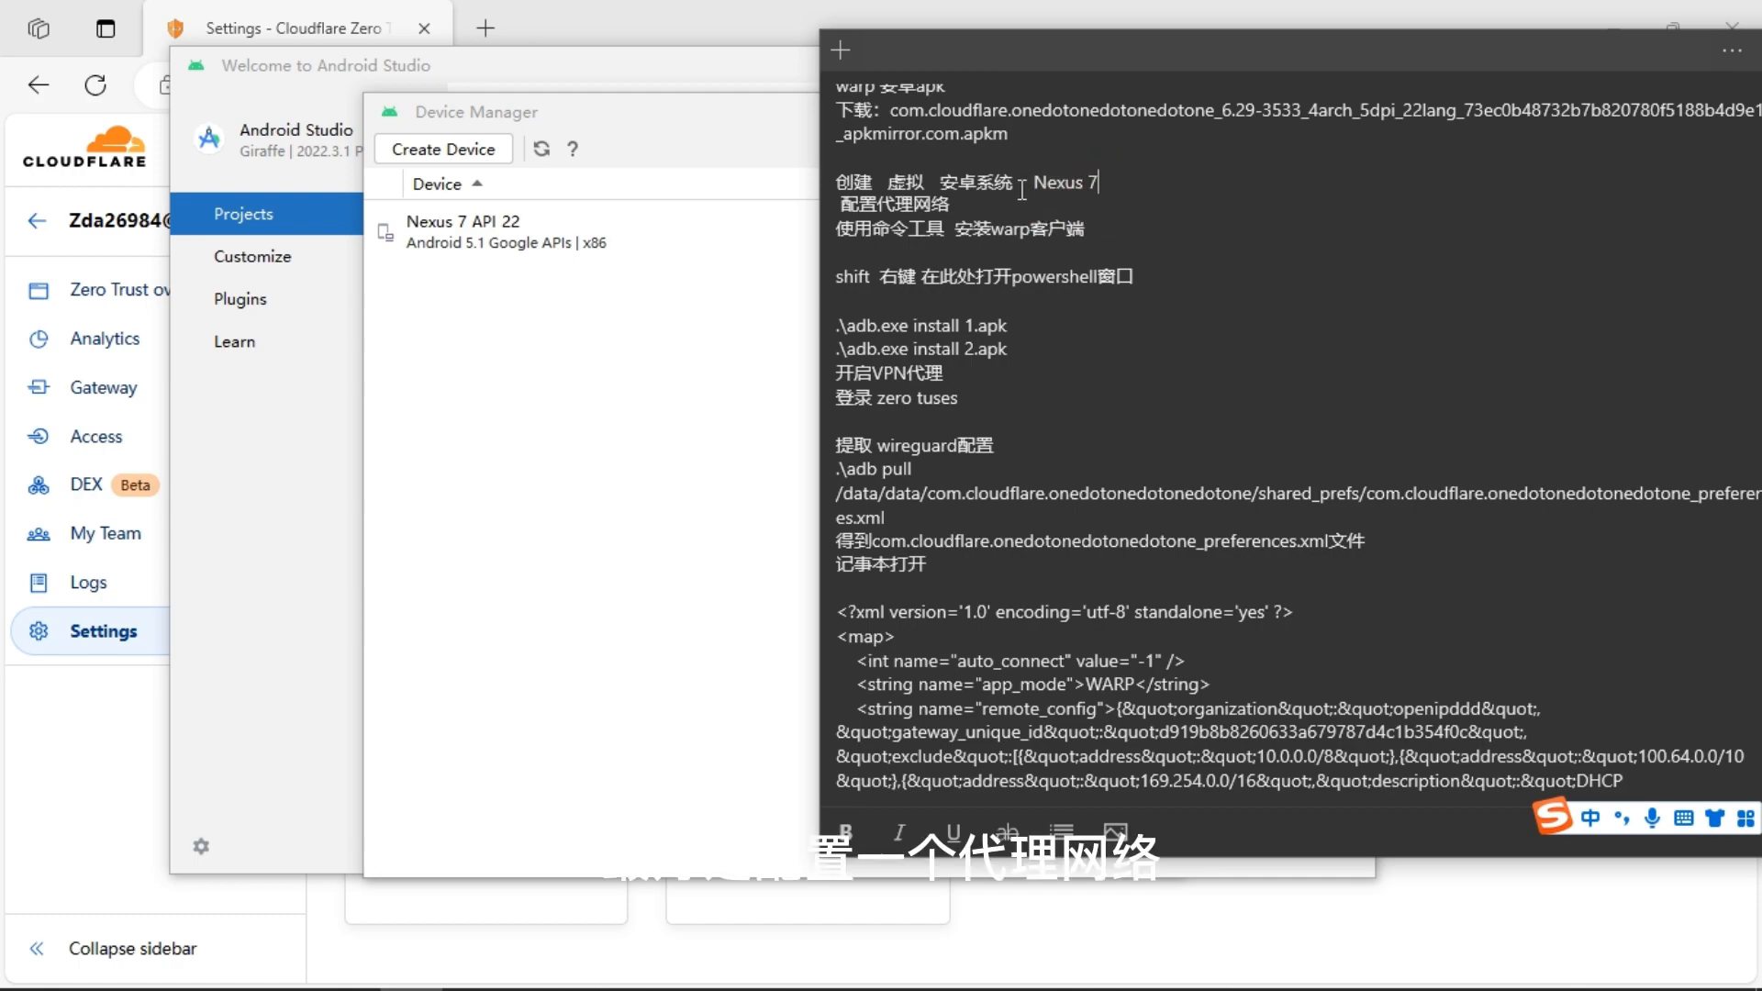
click(1026, 188)
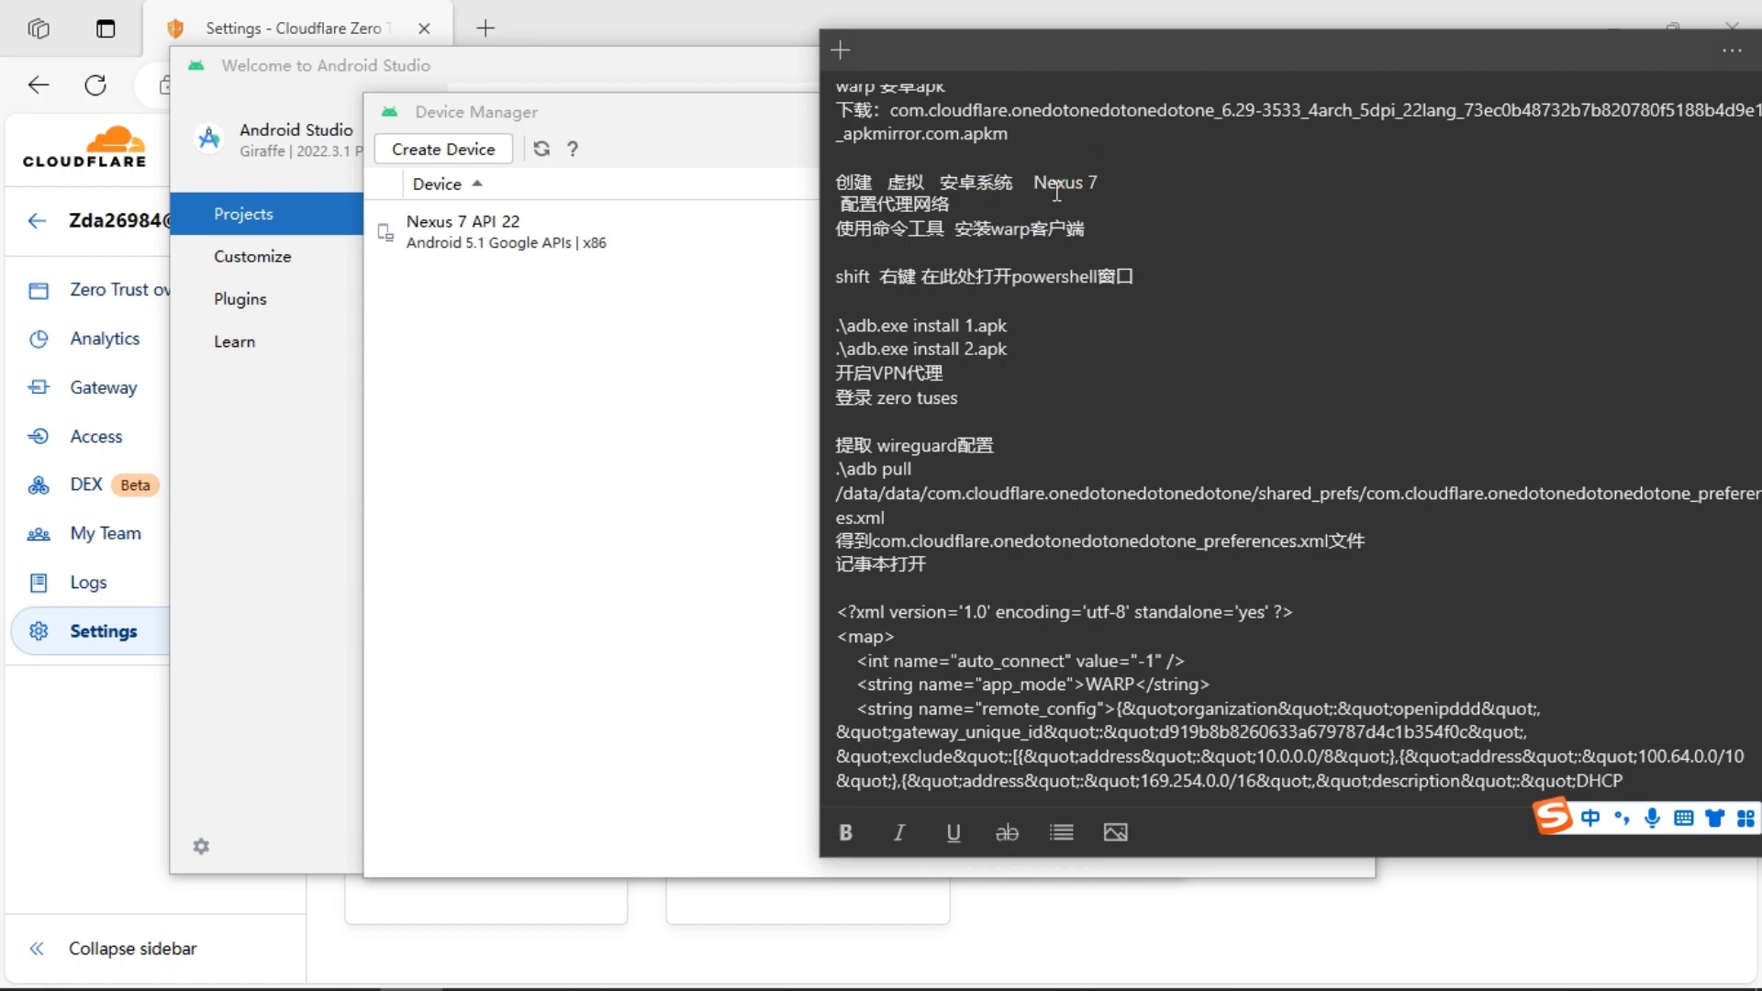
text(5.5)
key(BackSpace)
text(1)
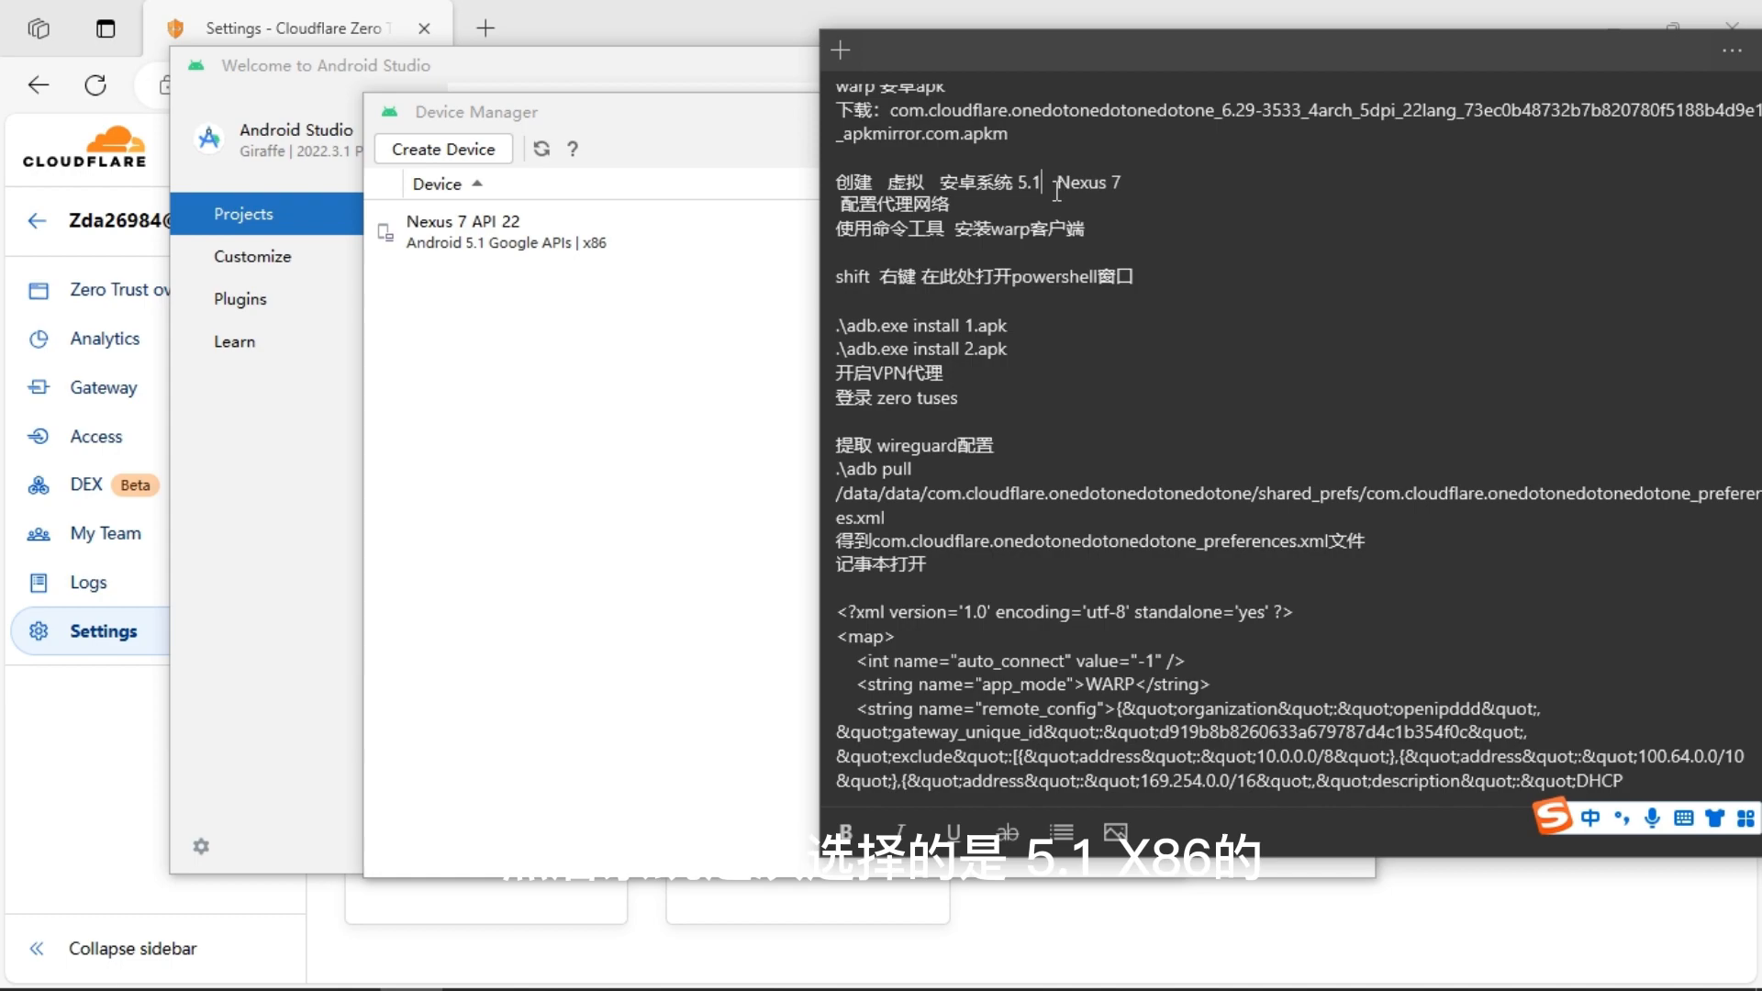
text( x86)
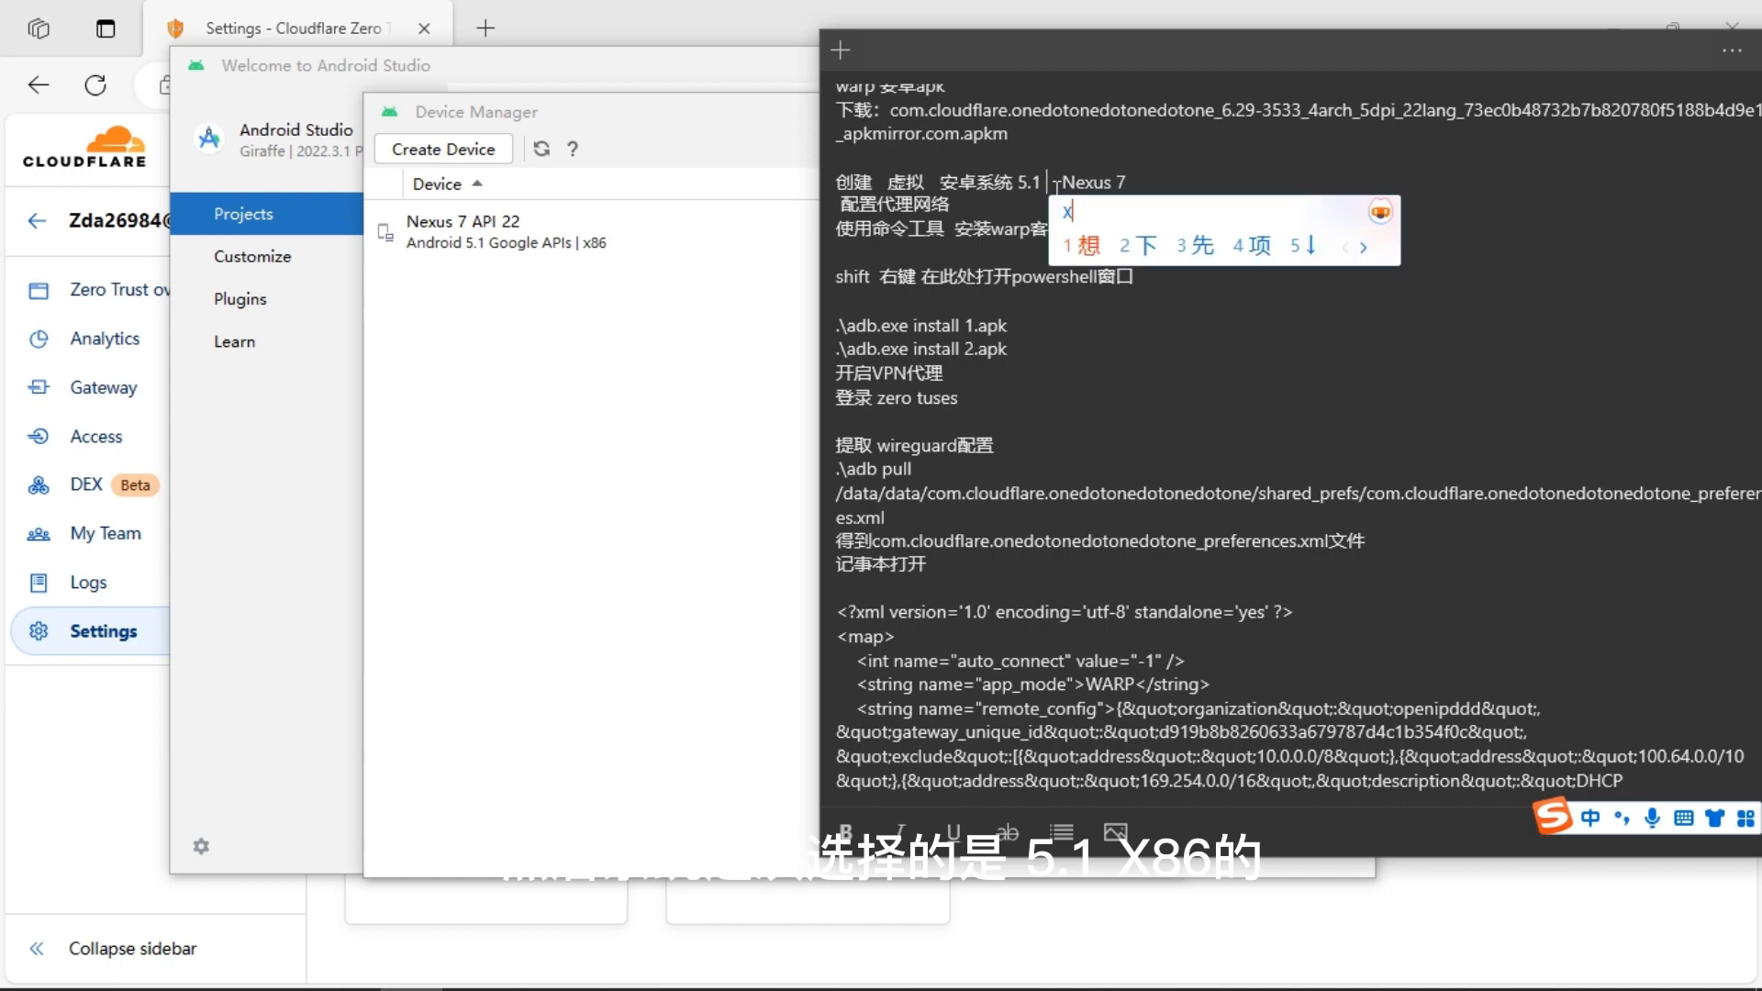
key(Return)
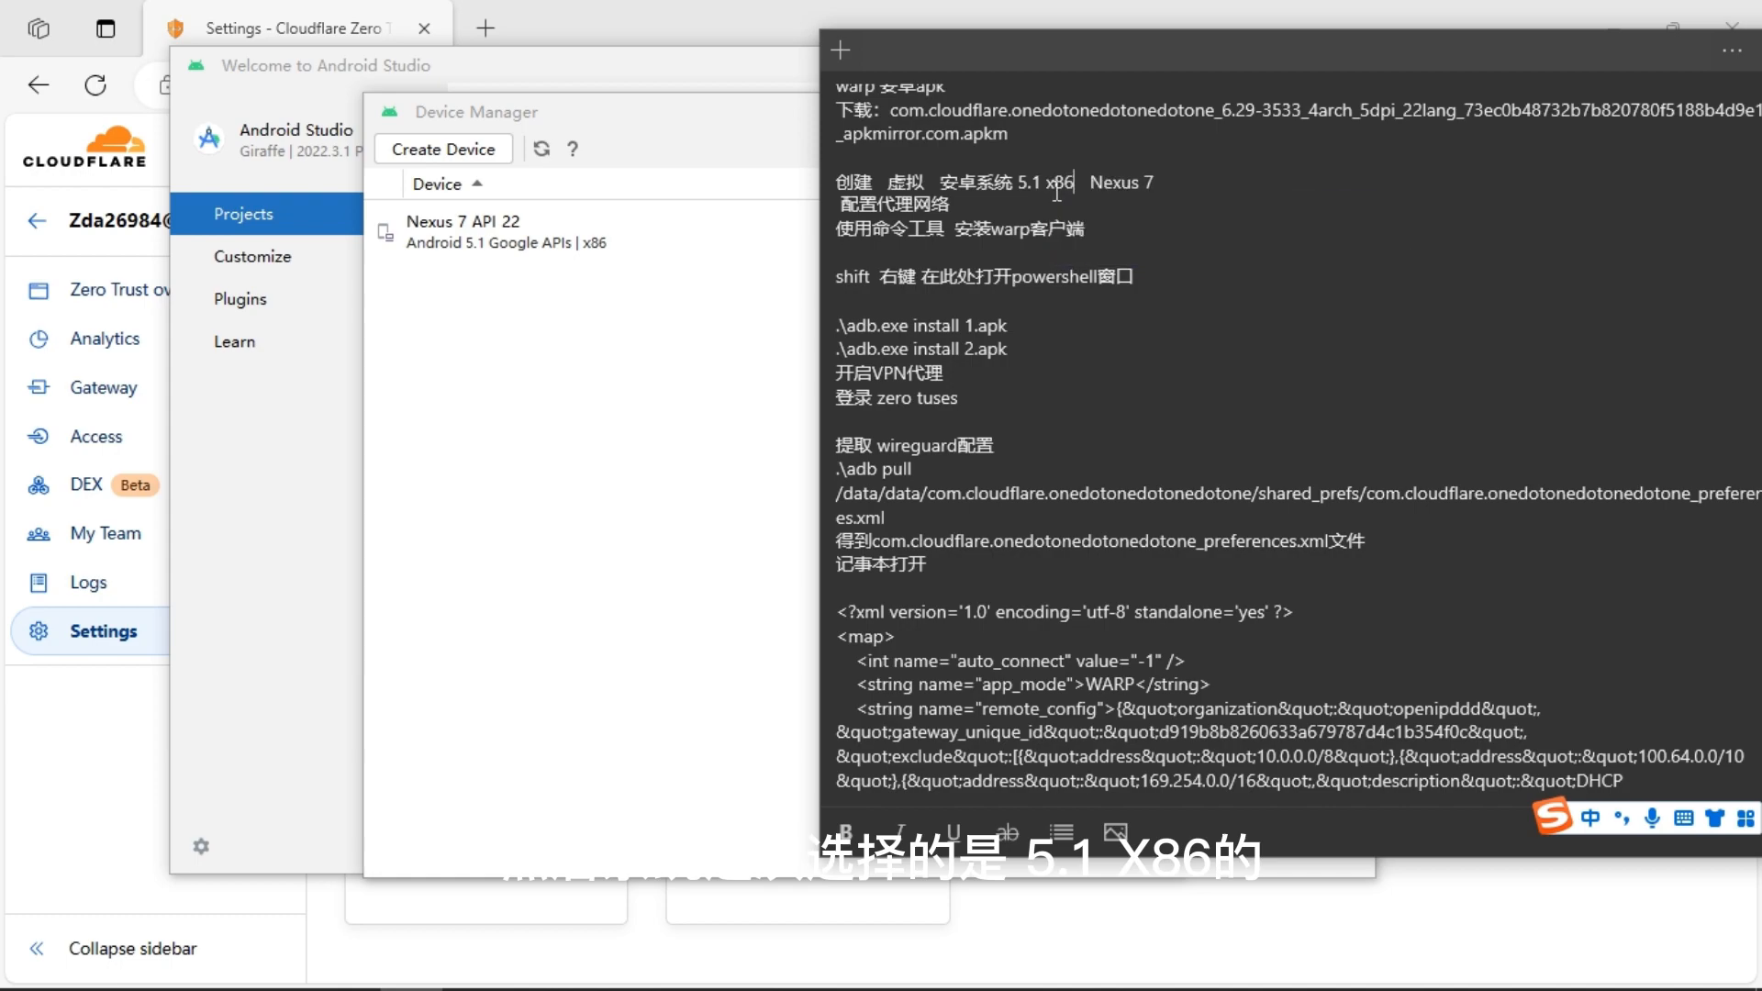
click(955, 202)
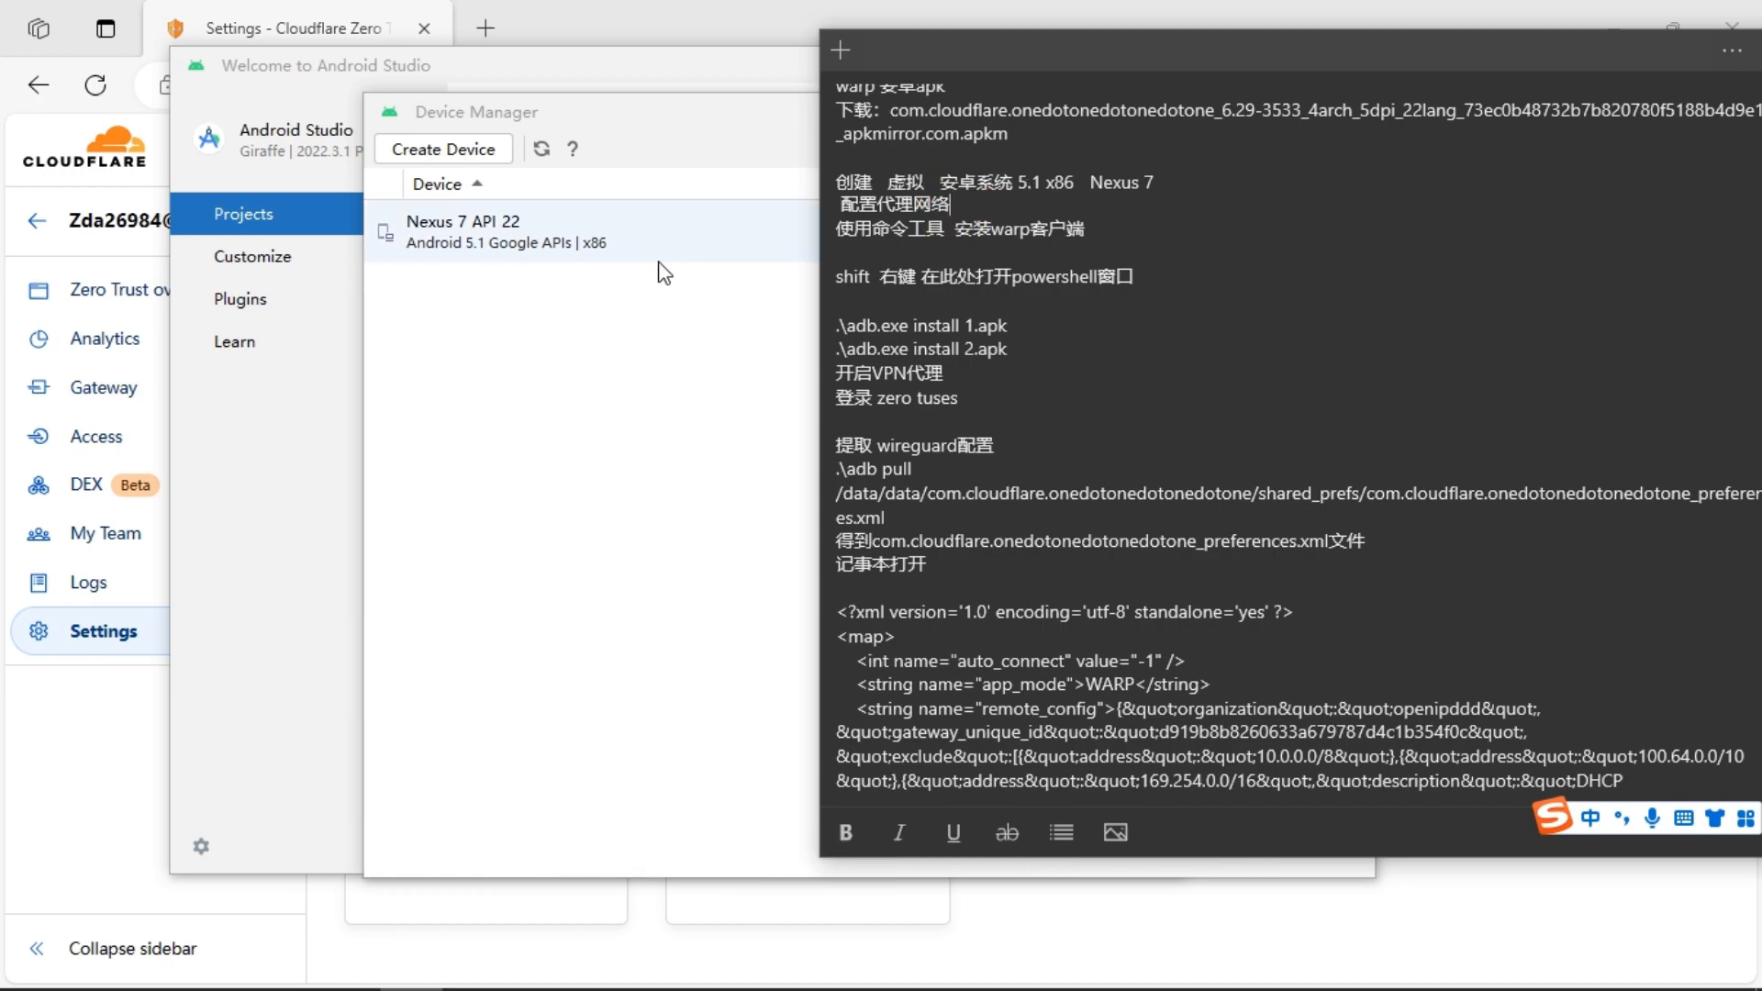
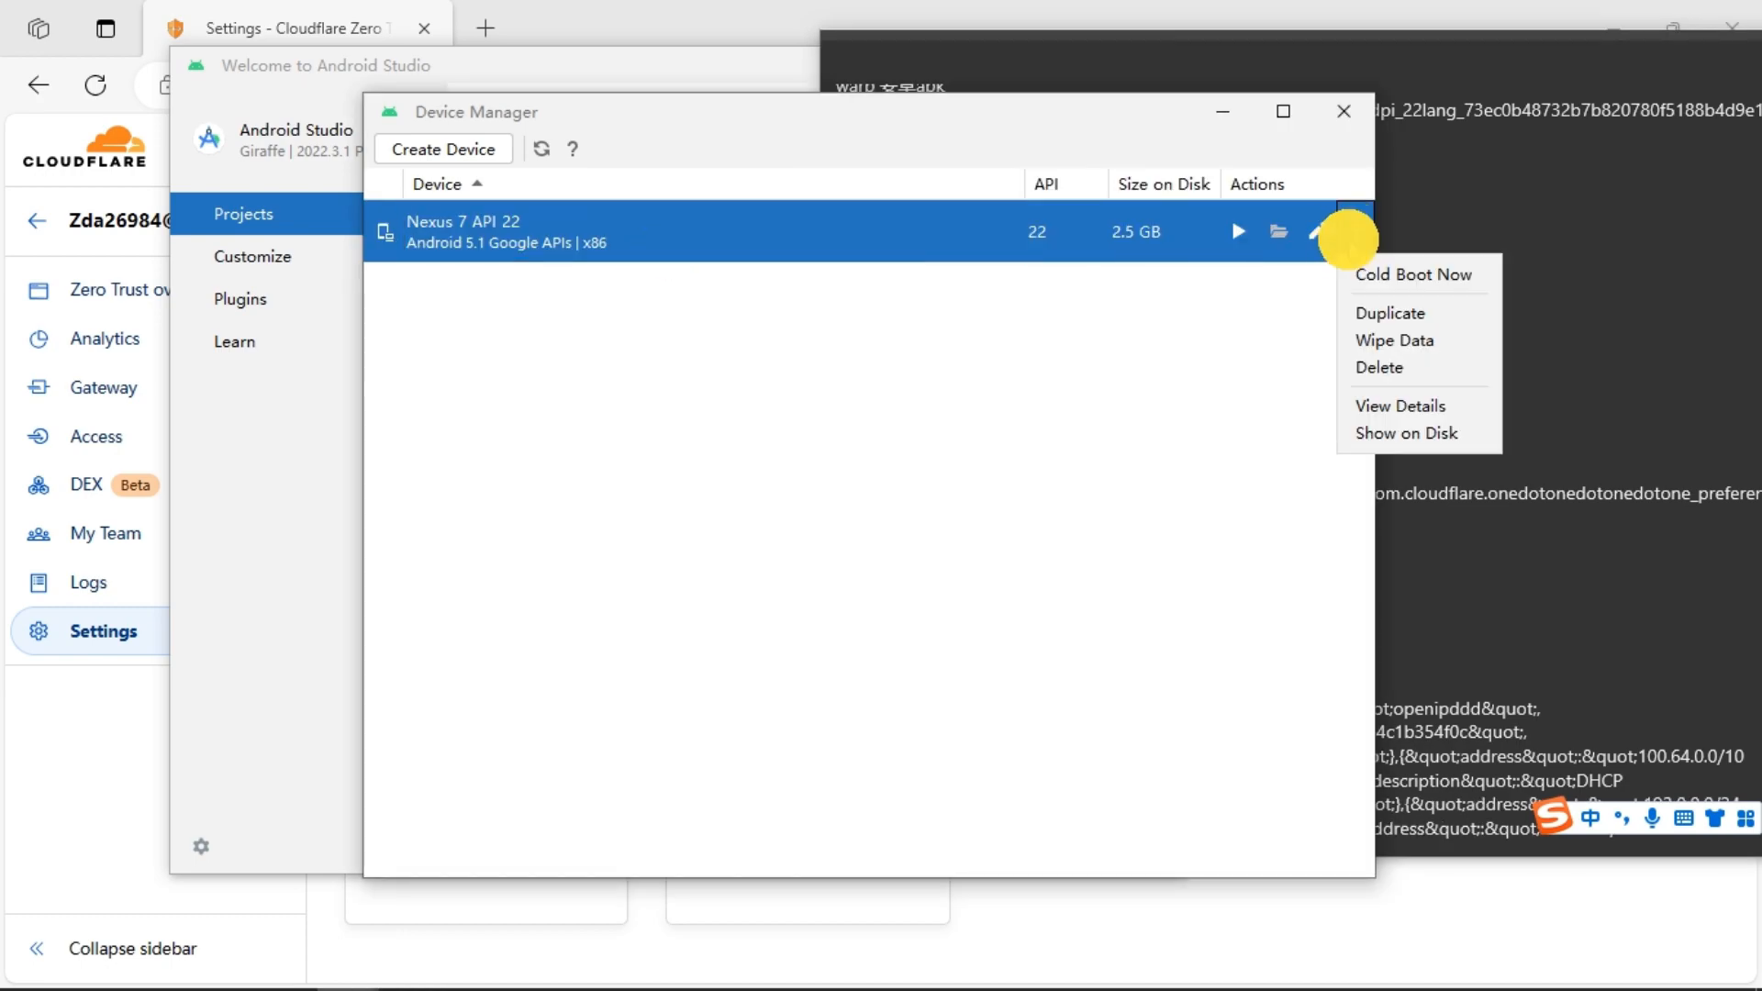
Step: Close the Nexus 7 API 22 device's overflow menu and return to the setup notes
click(1233, 425)
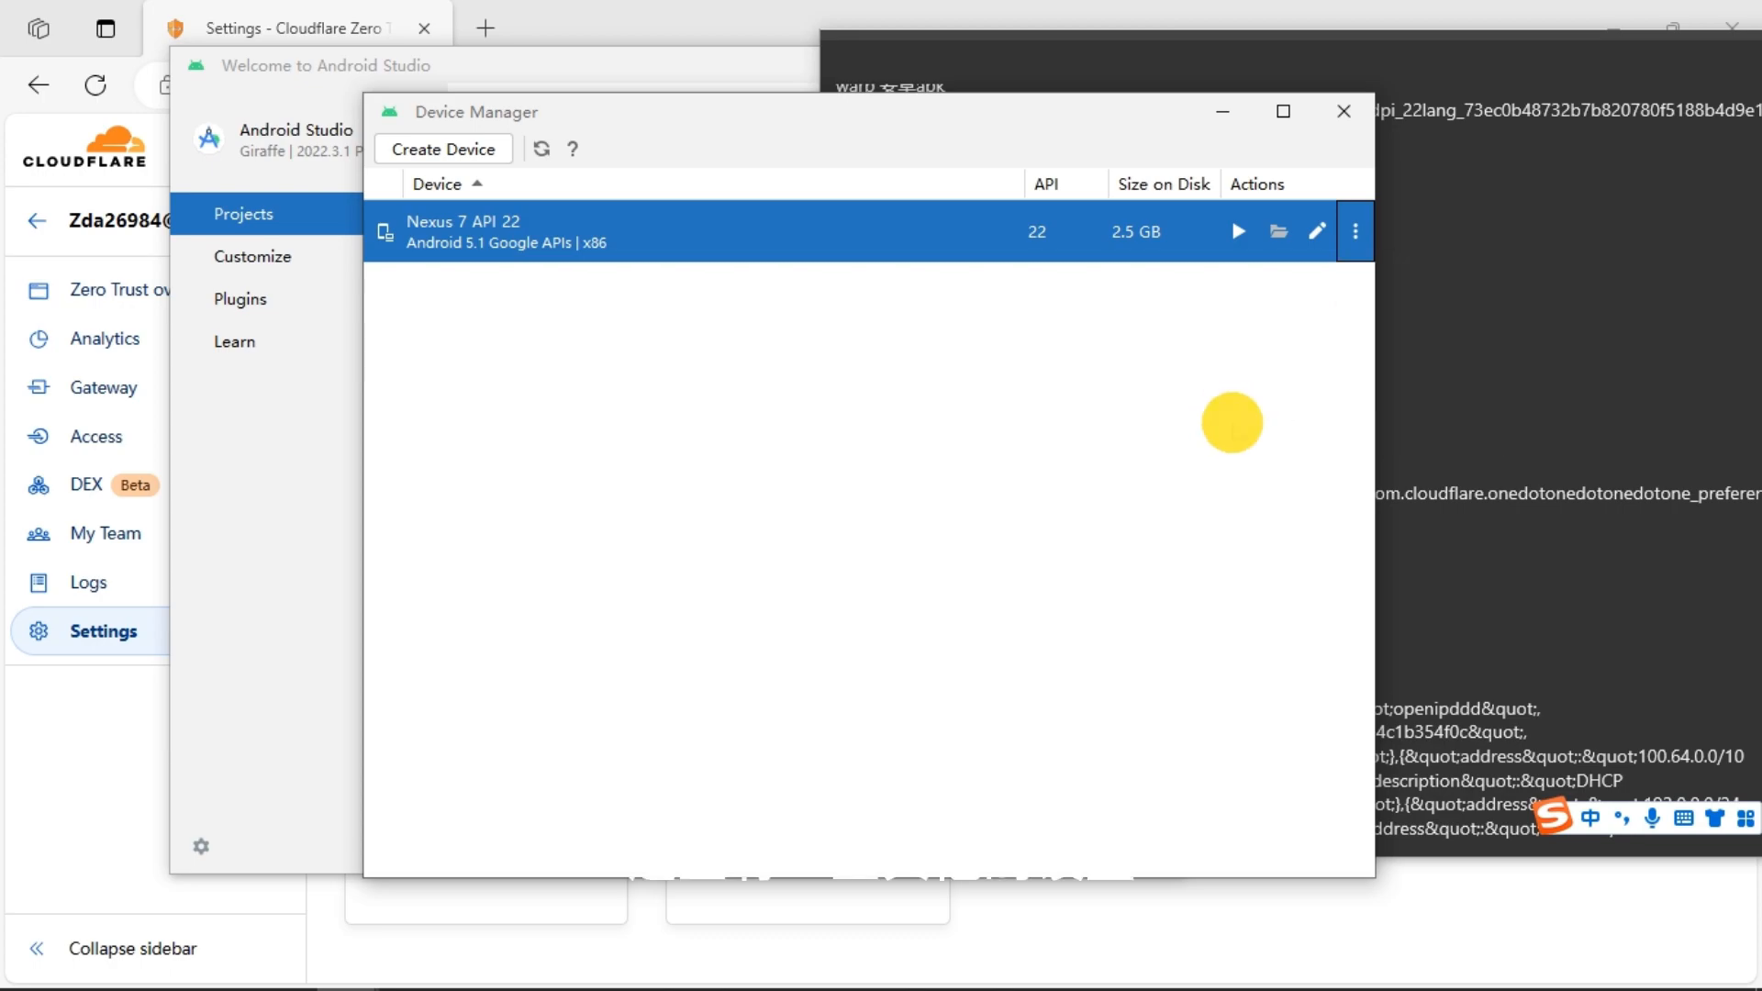
click(1164, 380)
Step: Insert '启动后' before '配置代理网络' in the notes' proxy-setup line using pinyin input
click(1399, 398)
click(844, 210)
click(1173, 188)
text(qidong)
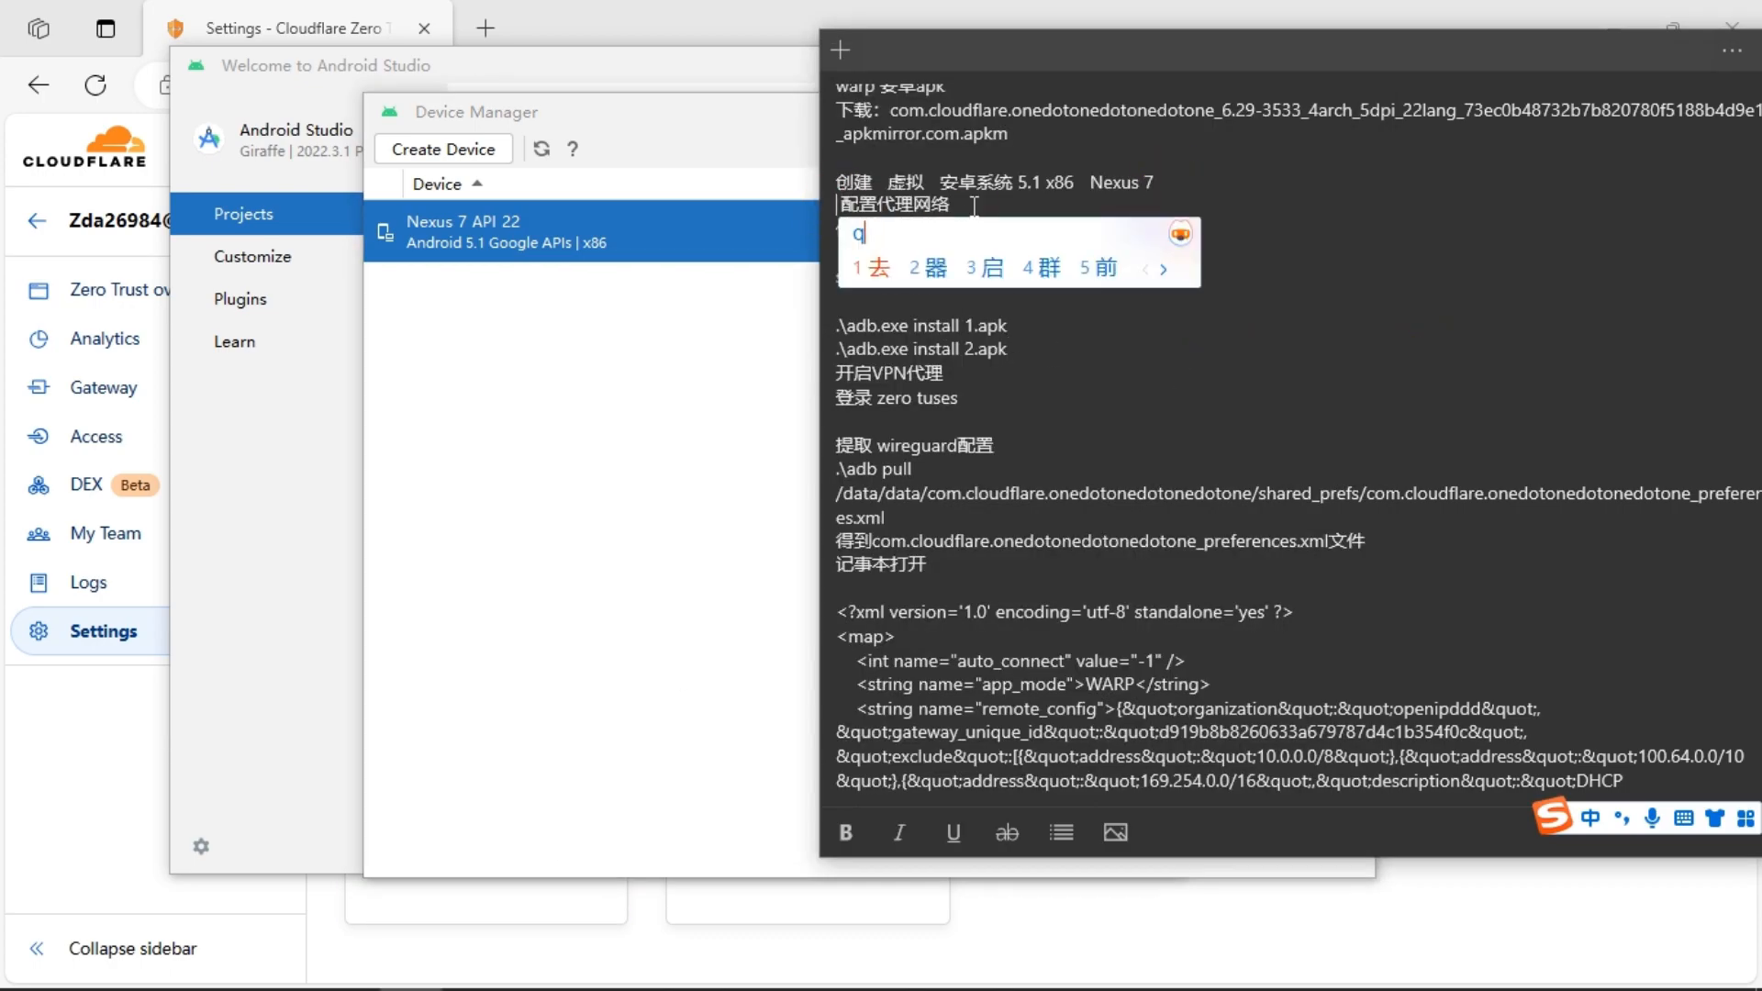
key(space)
text(hou)
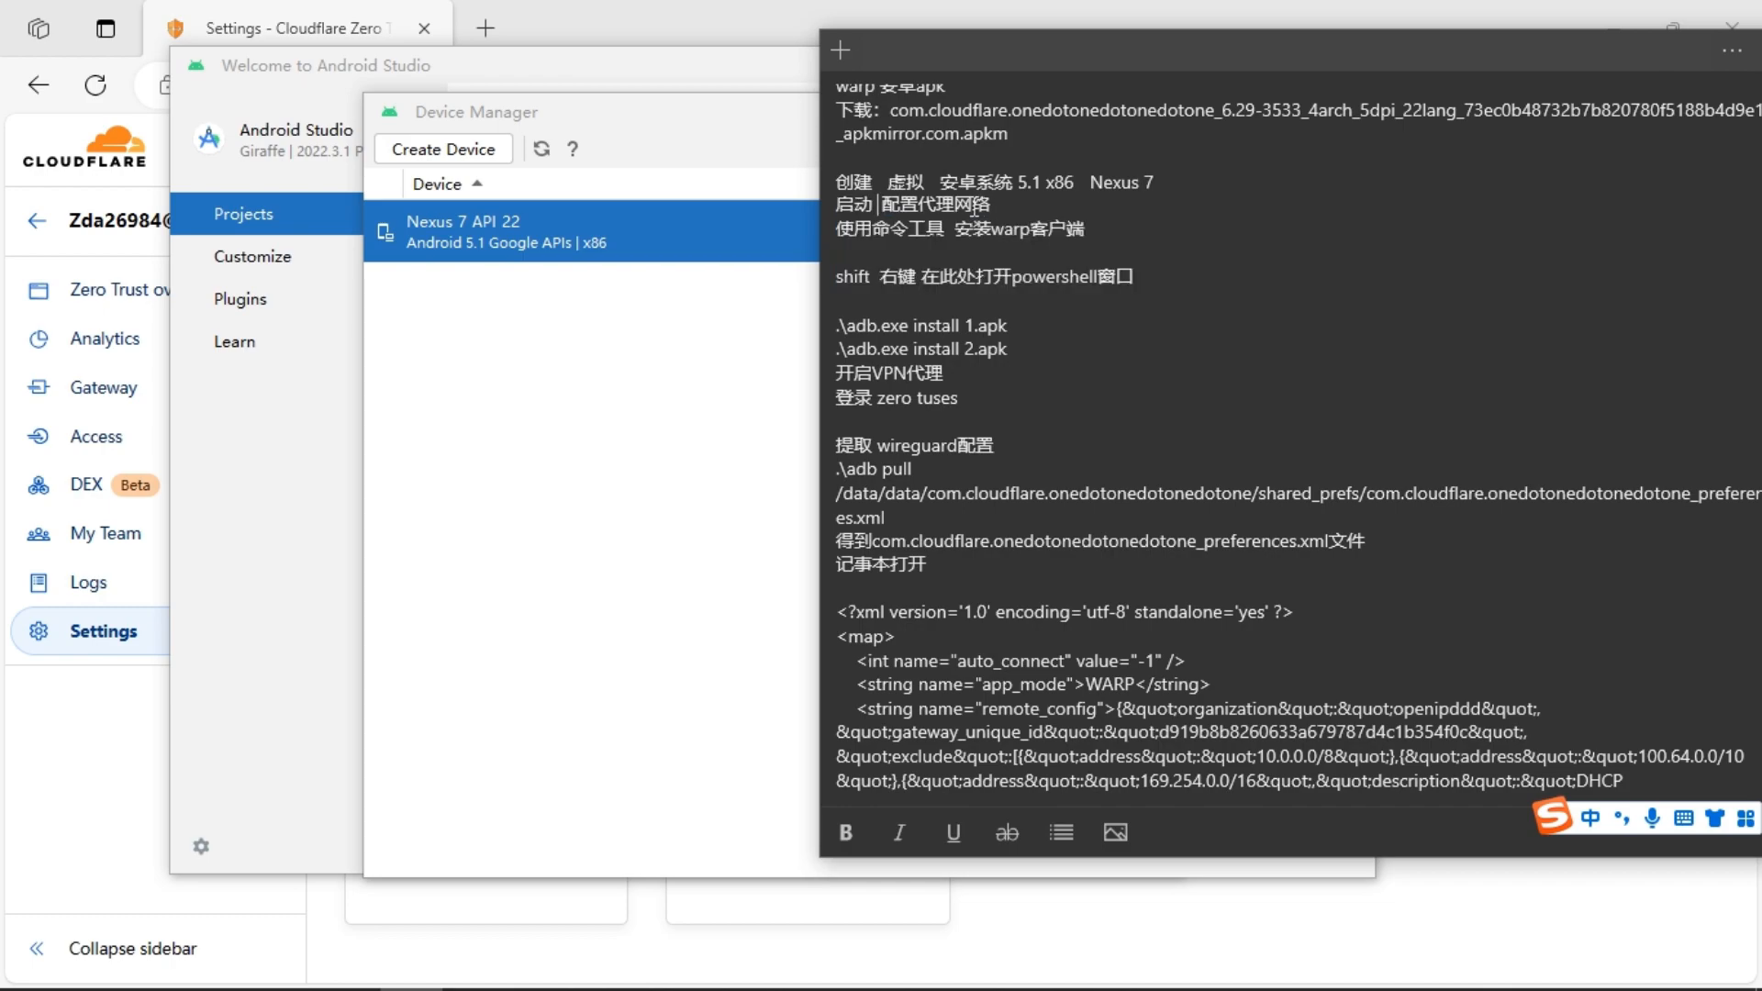
key(space)
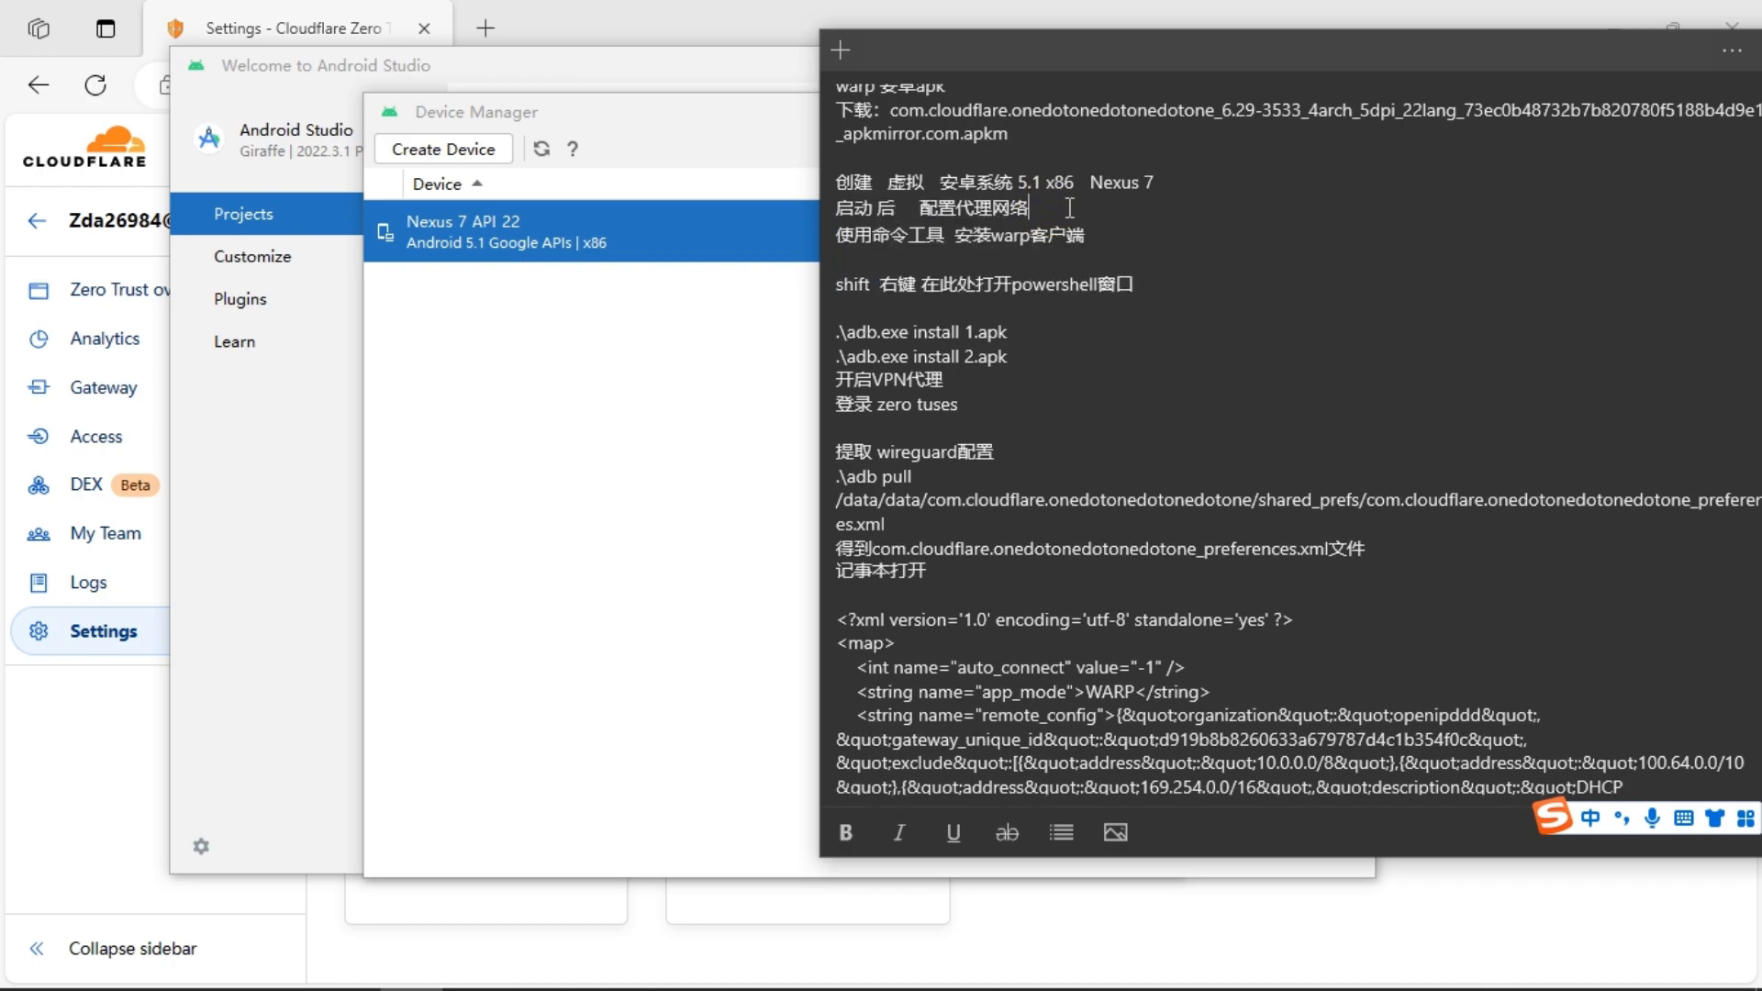
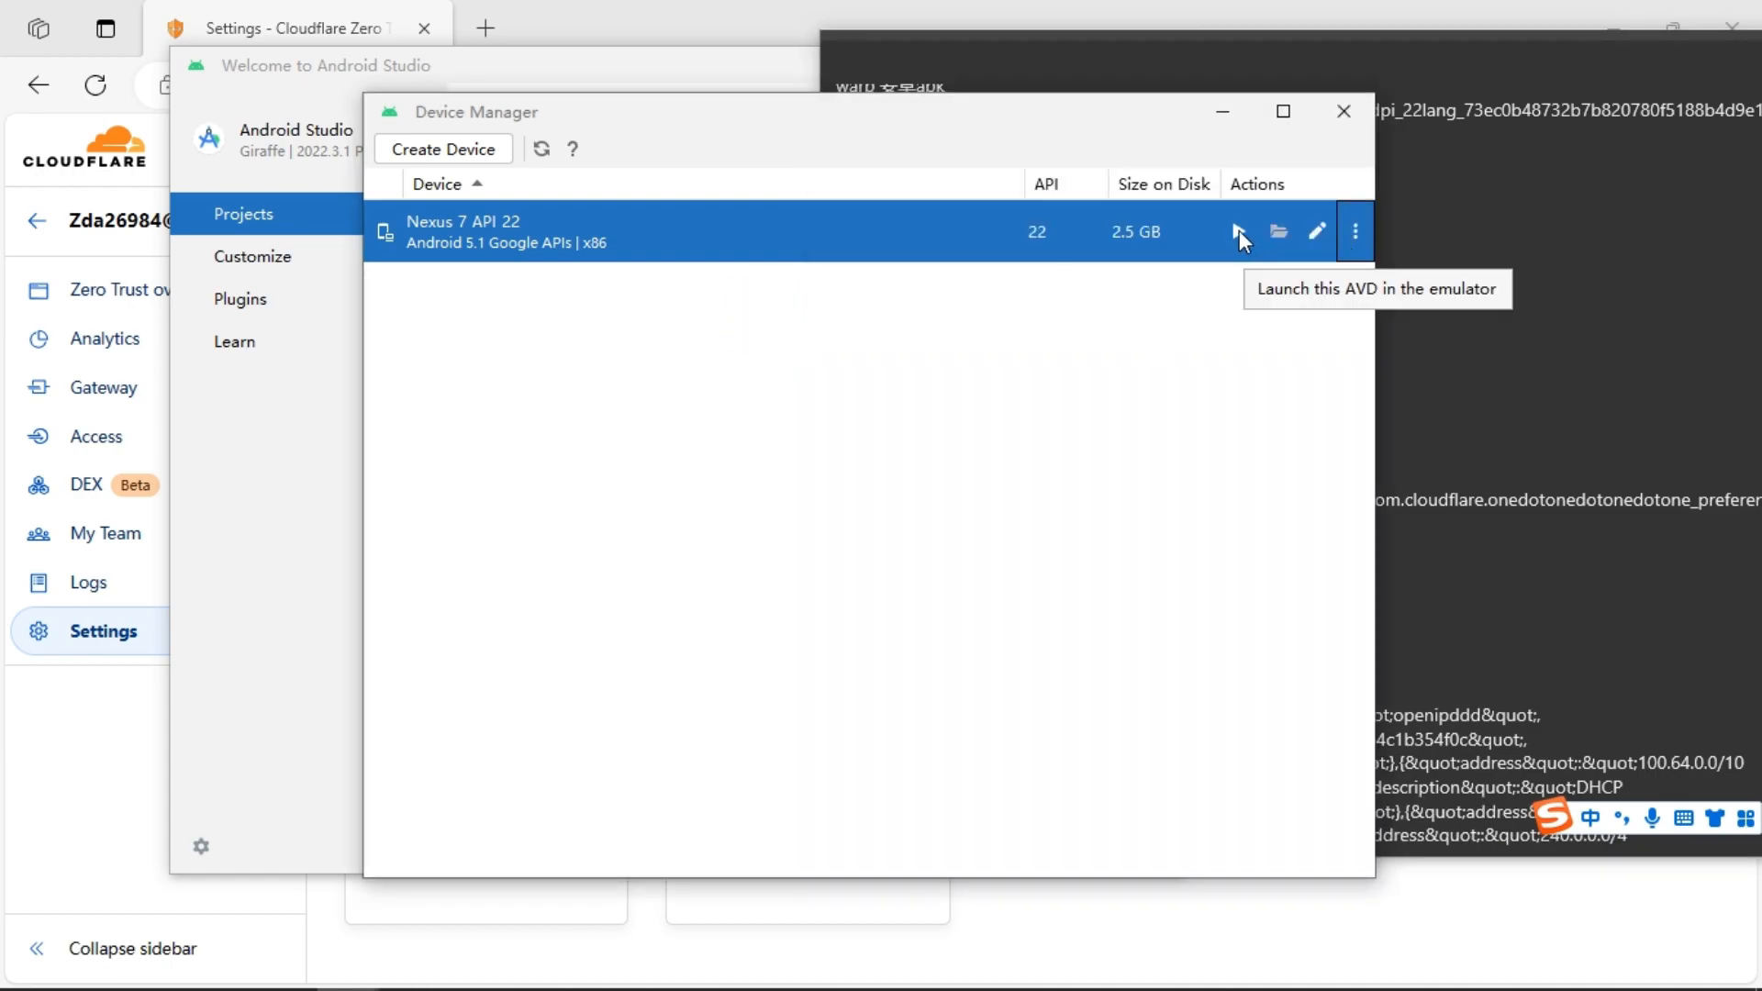
Step: Launch the Nexus 7 API 22 emulator, move it to the right, and open its Extended Controls
click(1239, 231)
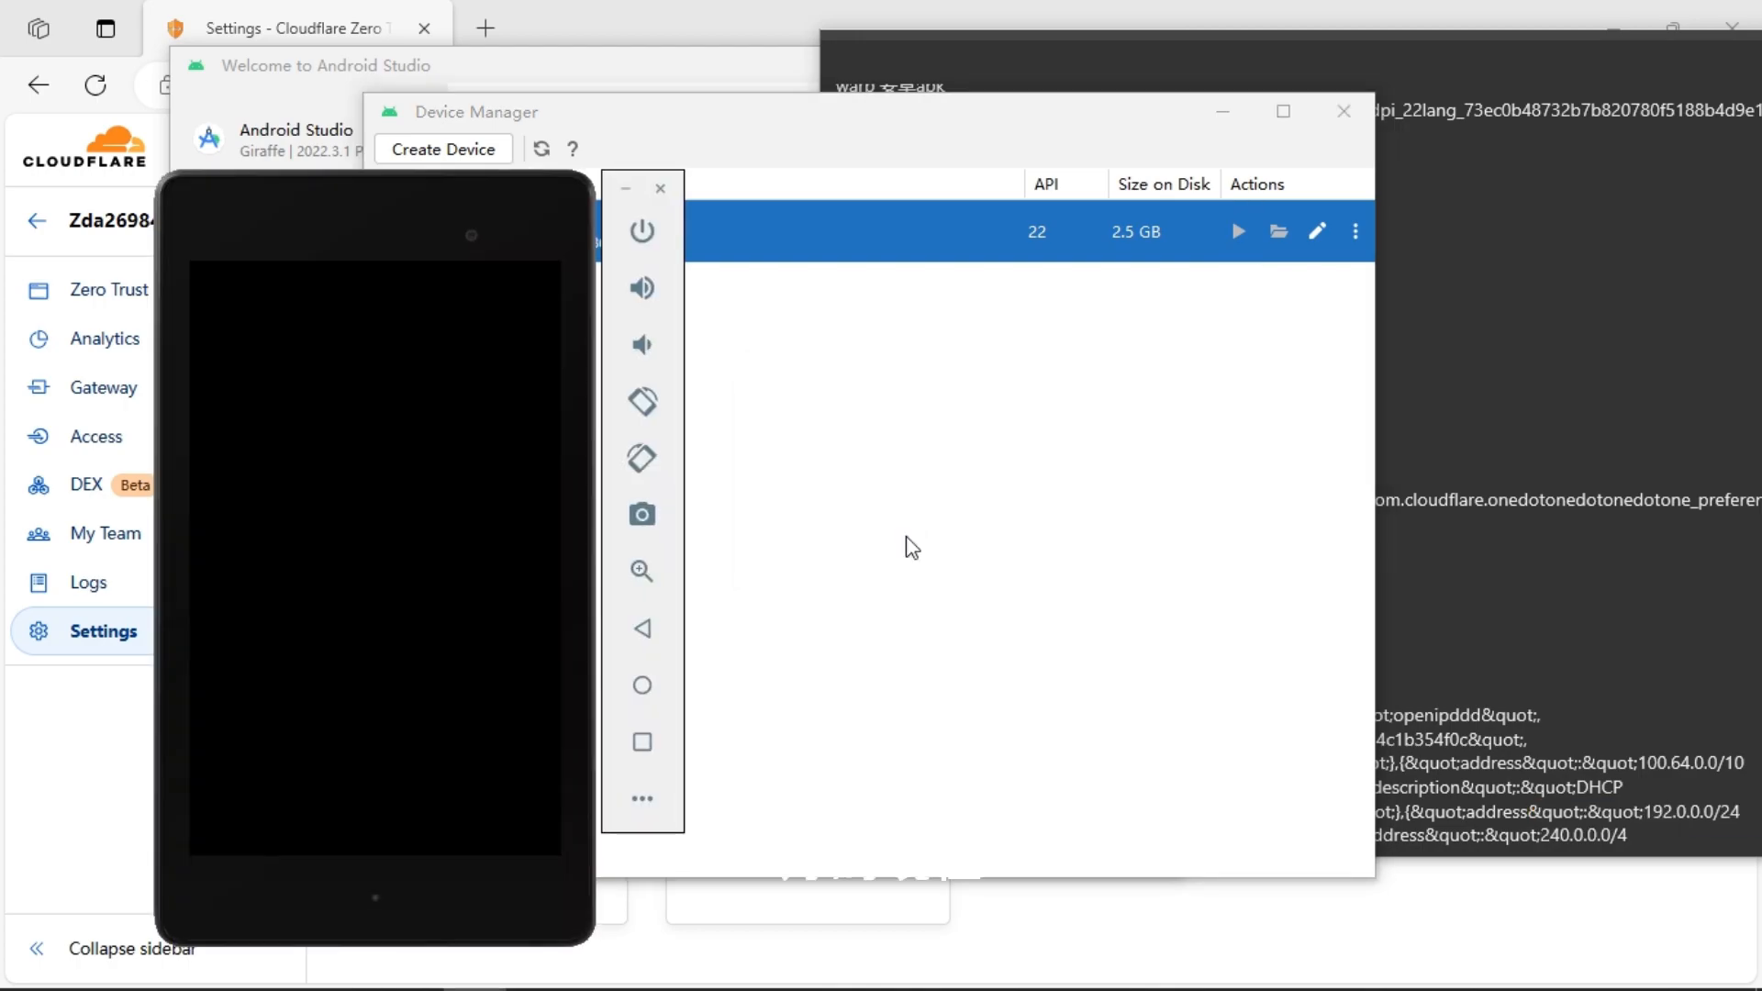
drag(418, 193, 1362, 163)
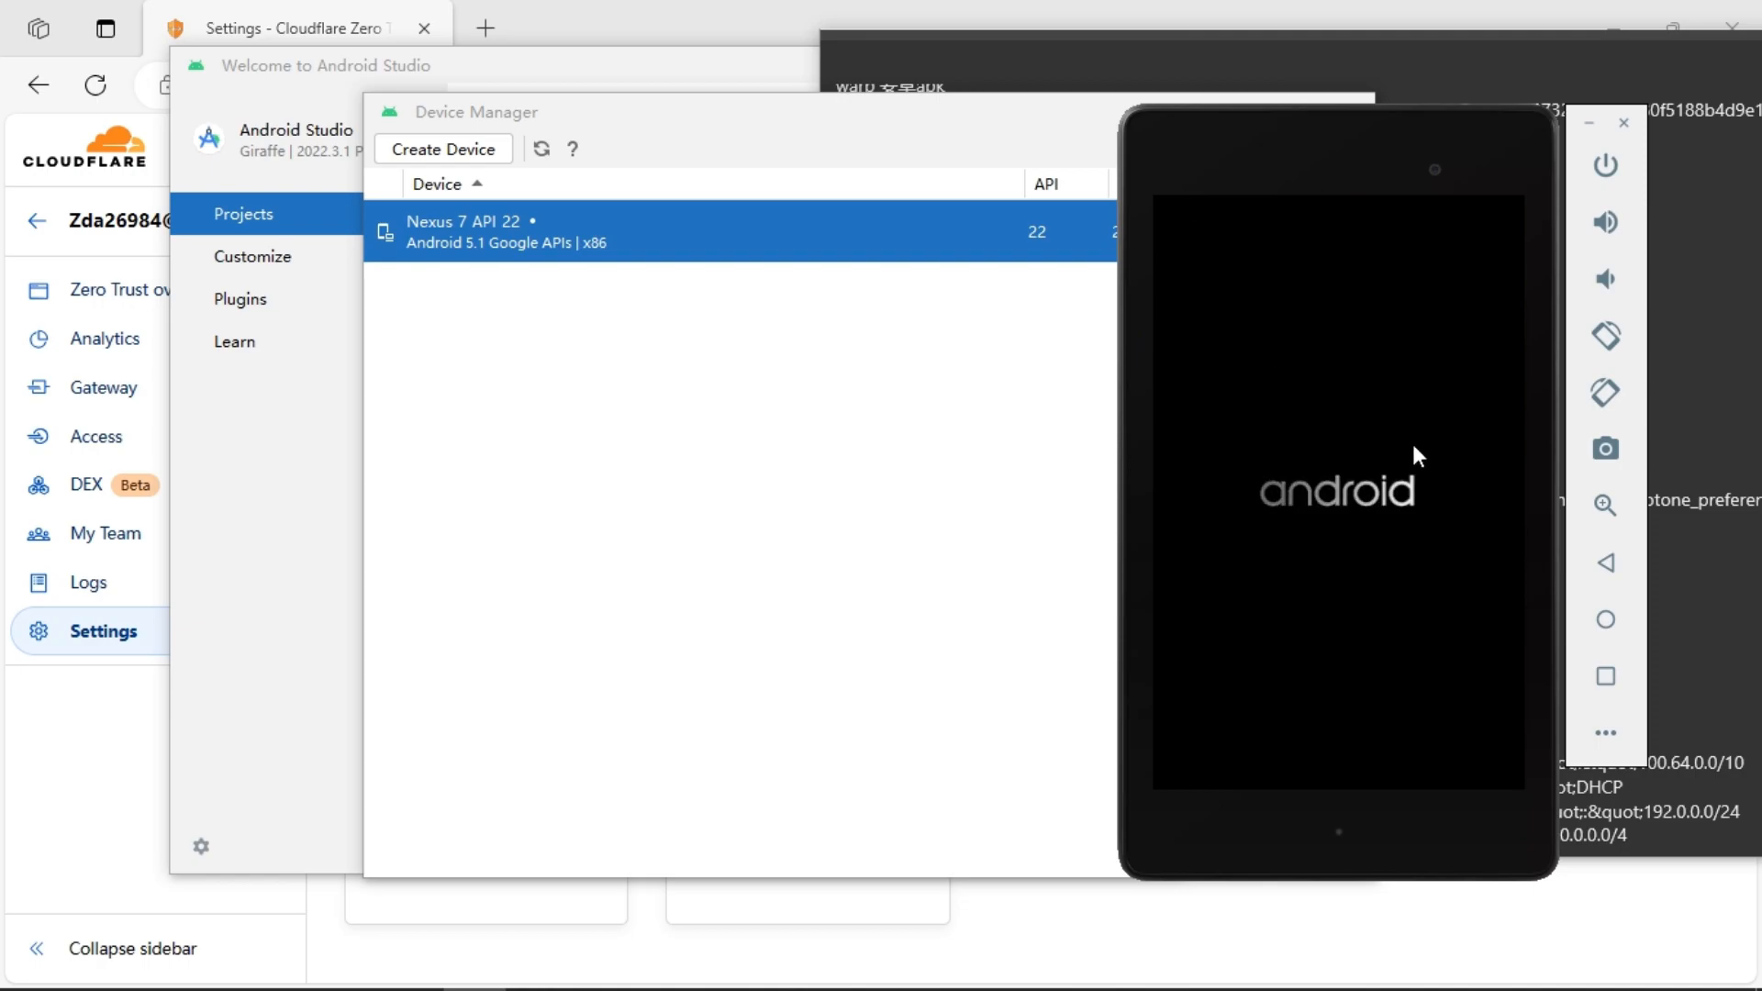
click(1606, 734)
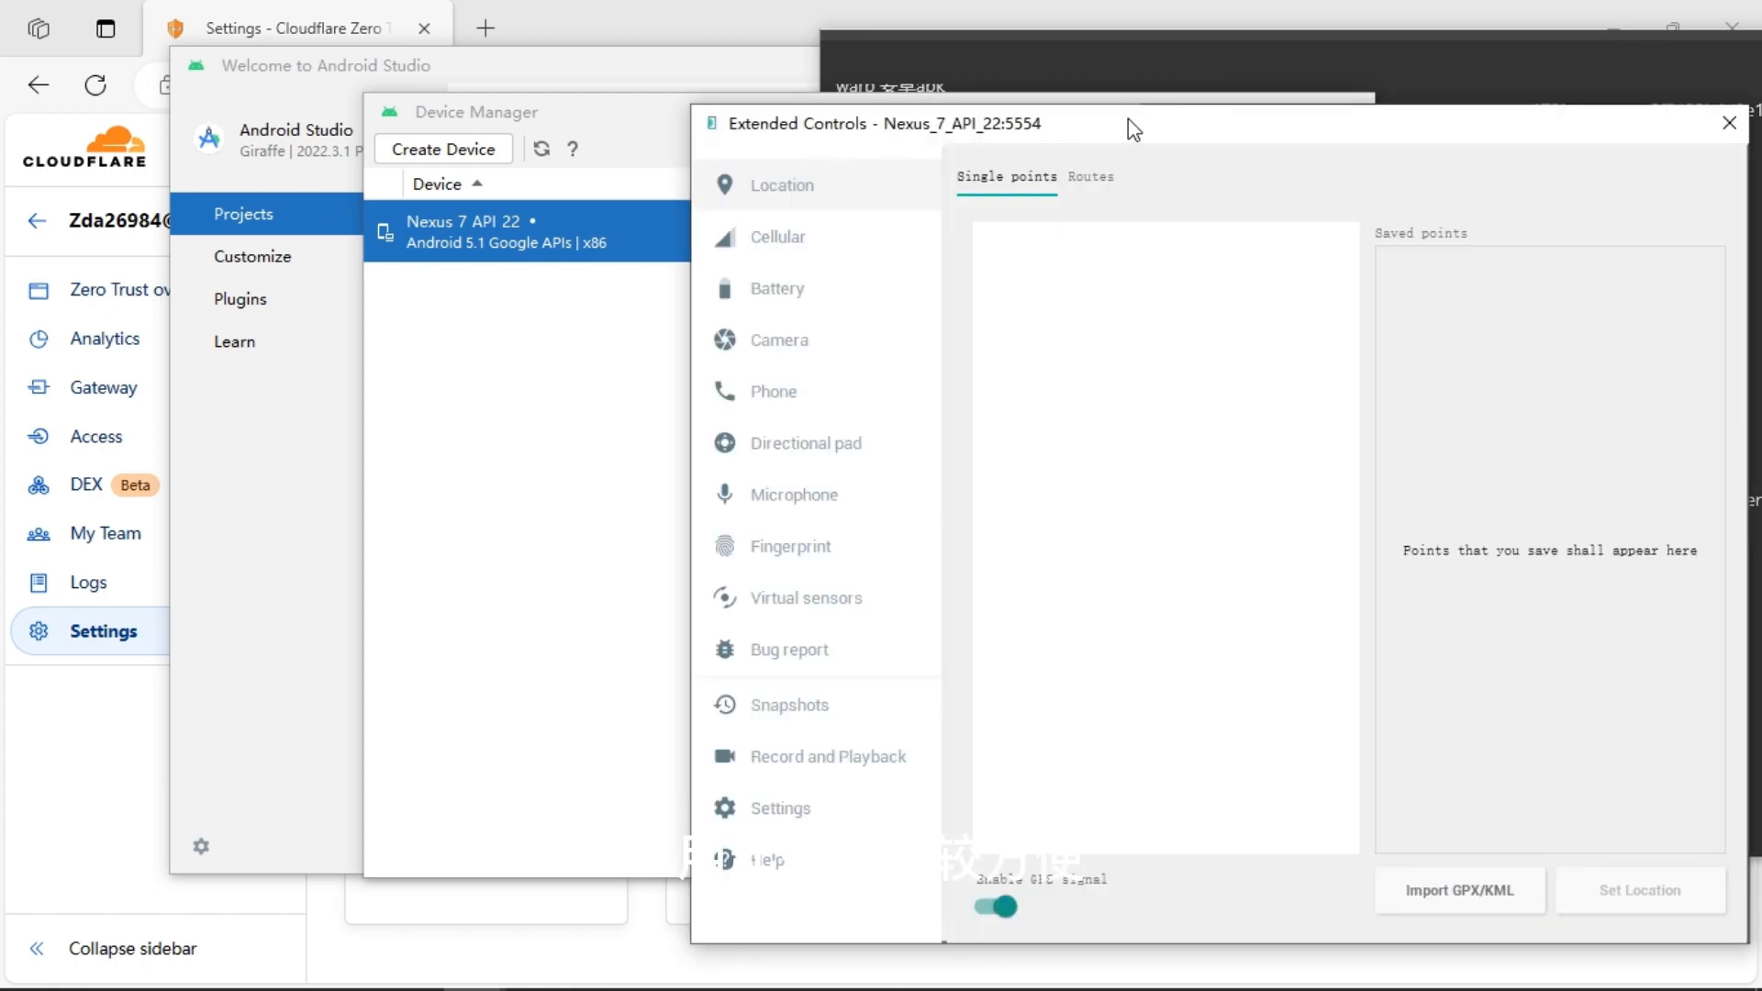
Step: Show Extended Controls' Proxy settings: manual proxy 192.168.1.125, port 10811, status unreachable
mouse_move(1056, 119)
mouse_down()
mouse_move(560, 109)
mouse_move(611, 80)
mouse_up()
click(333, 772)
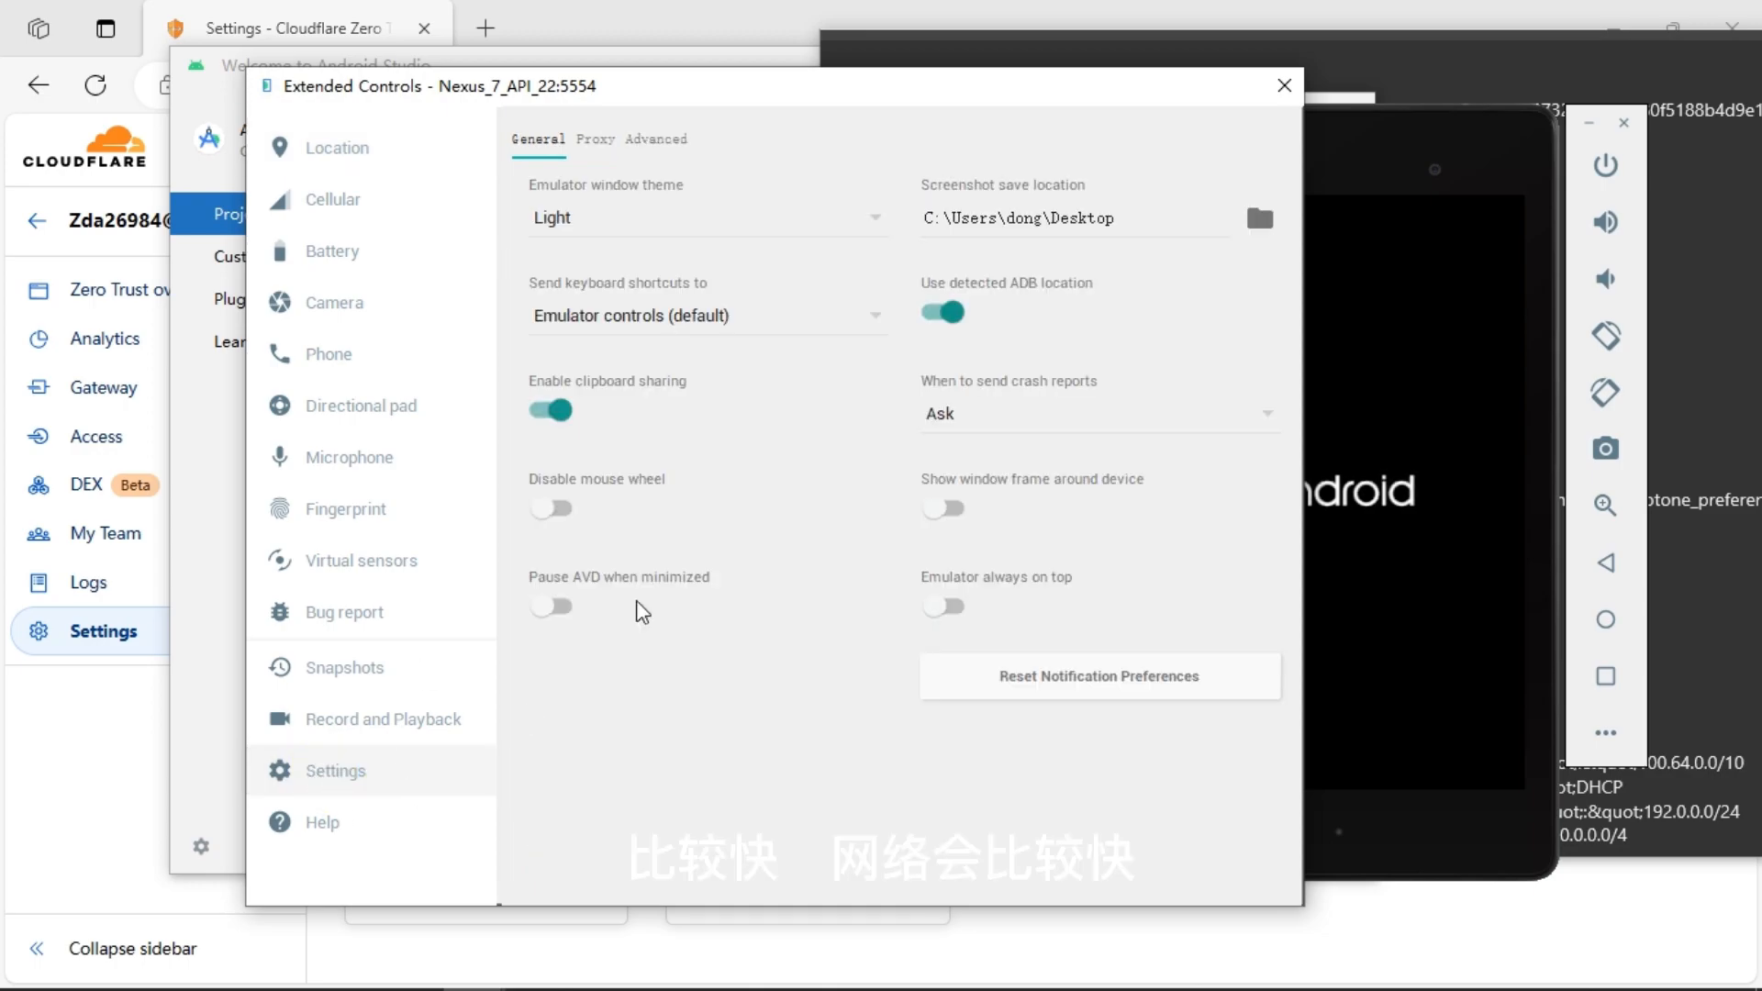
click(595, 140)
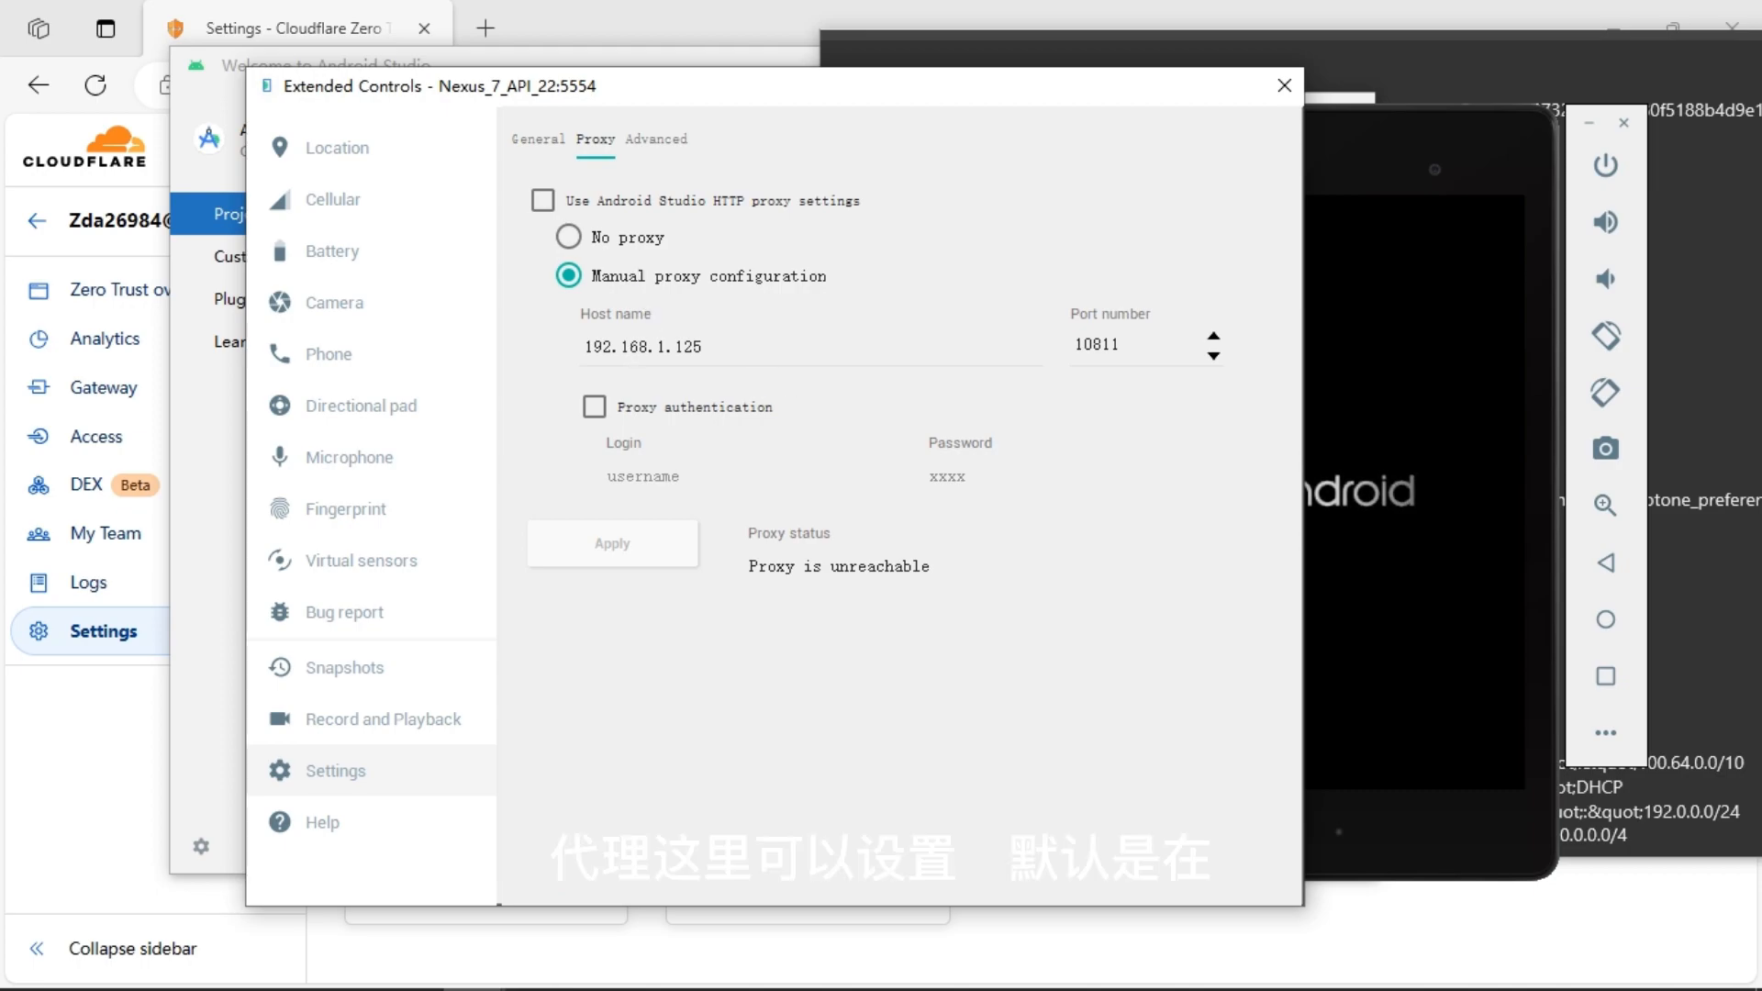
click(542, 200)
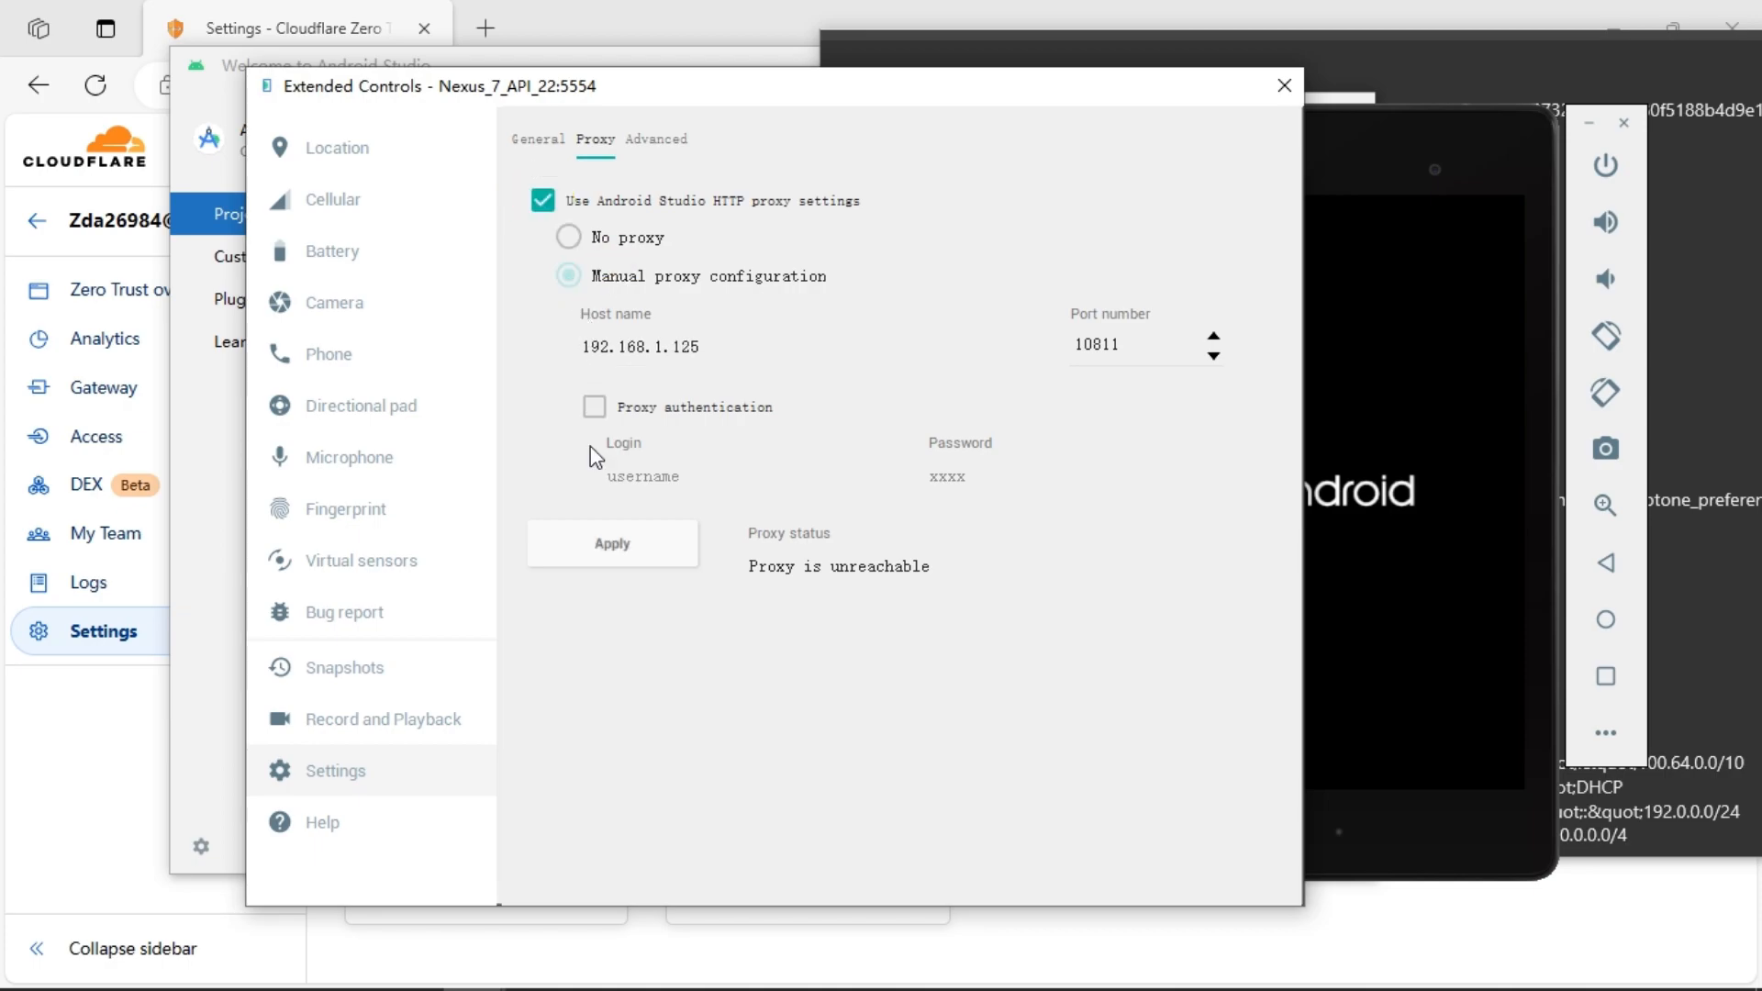
click(625, 553)
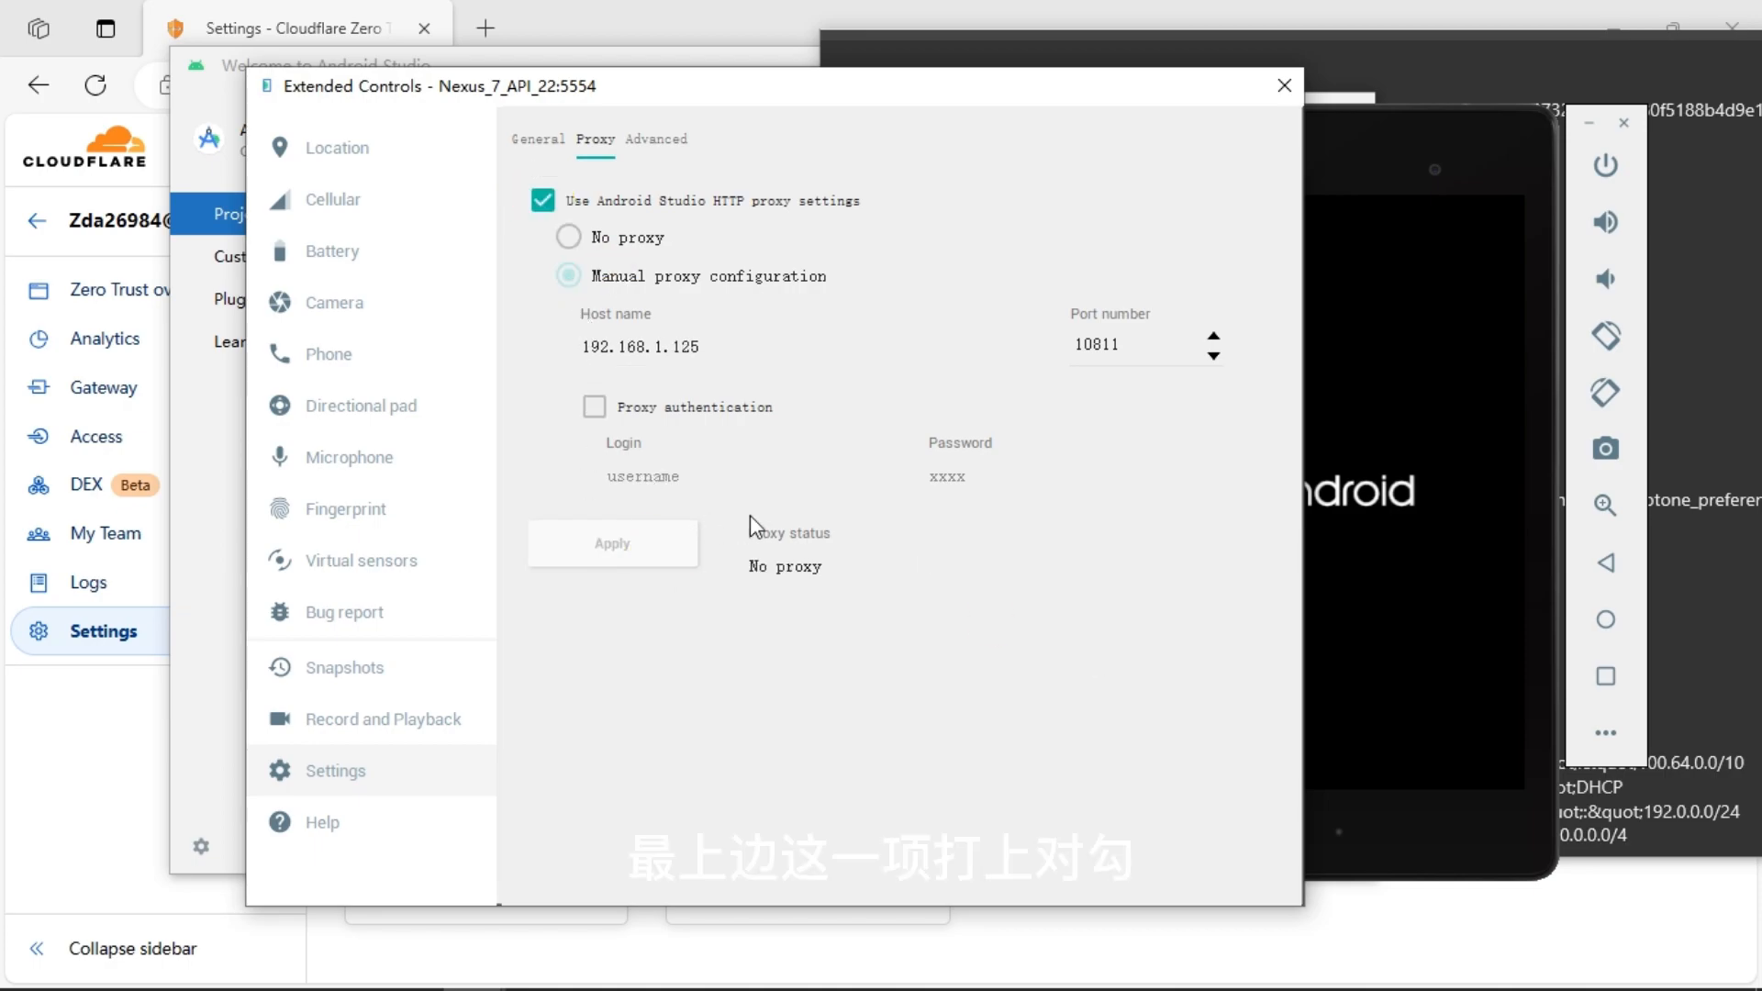
click(544, 201)
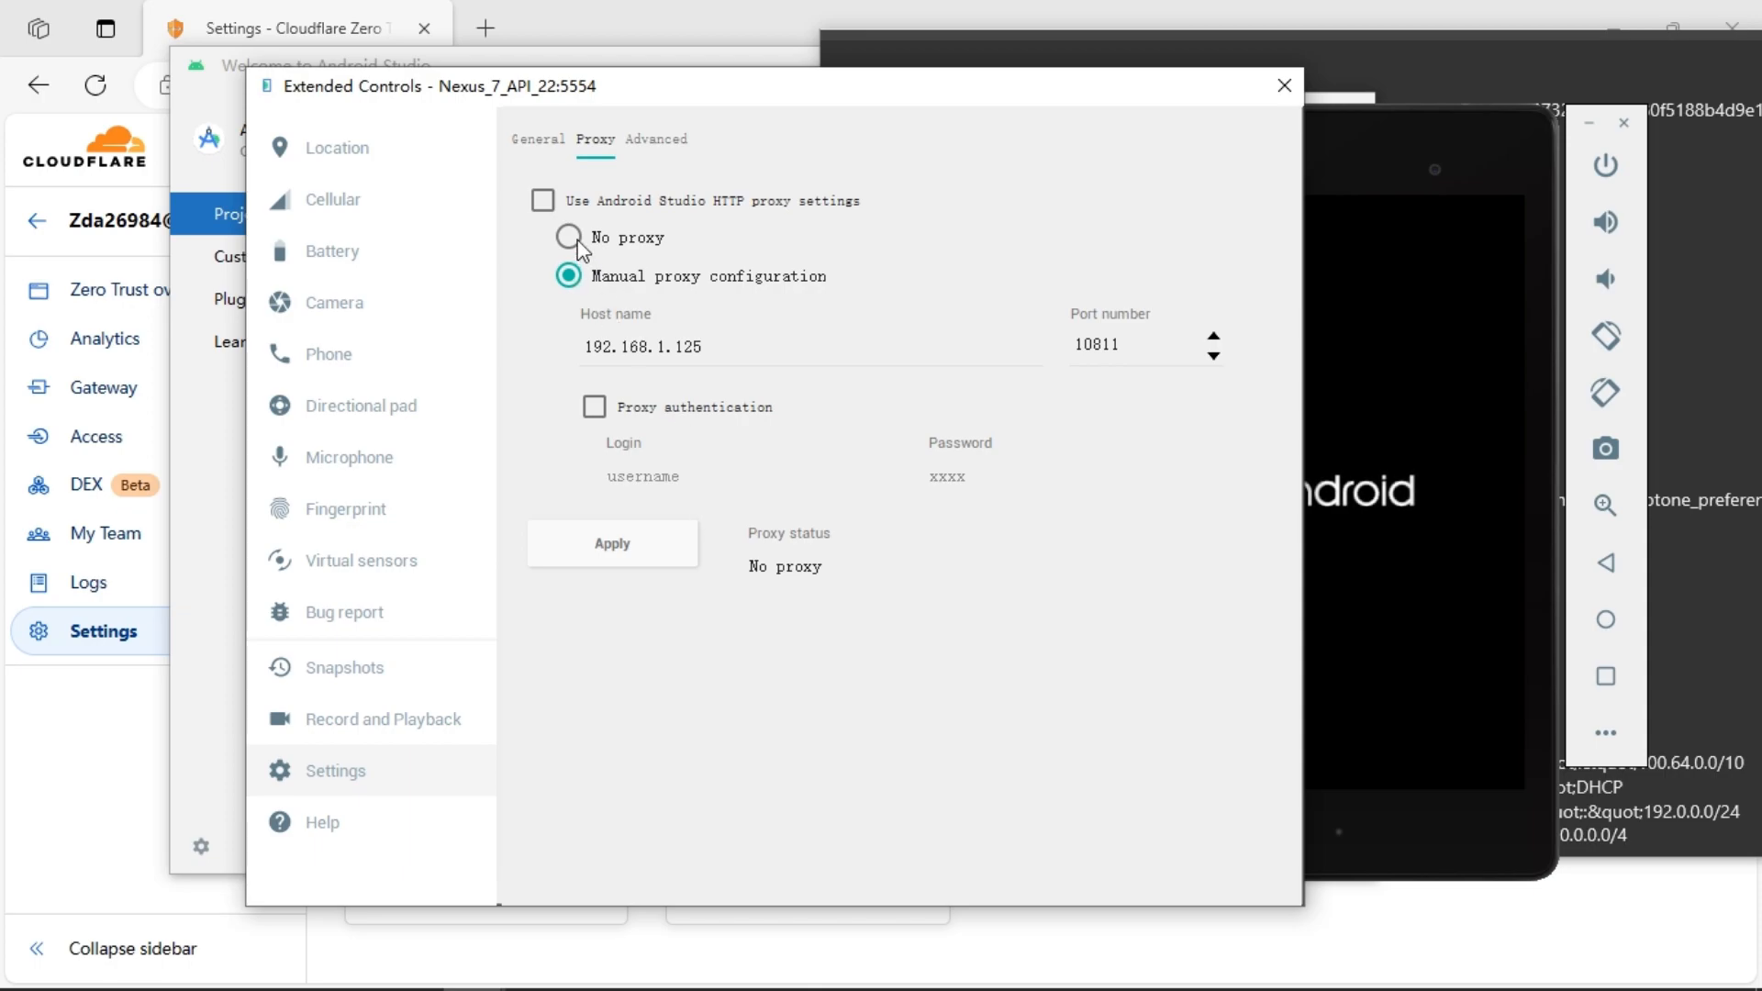
click(609, 351)
click(631, 534)
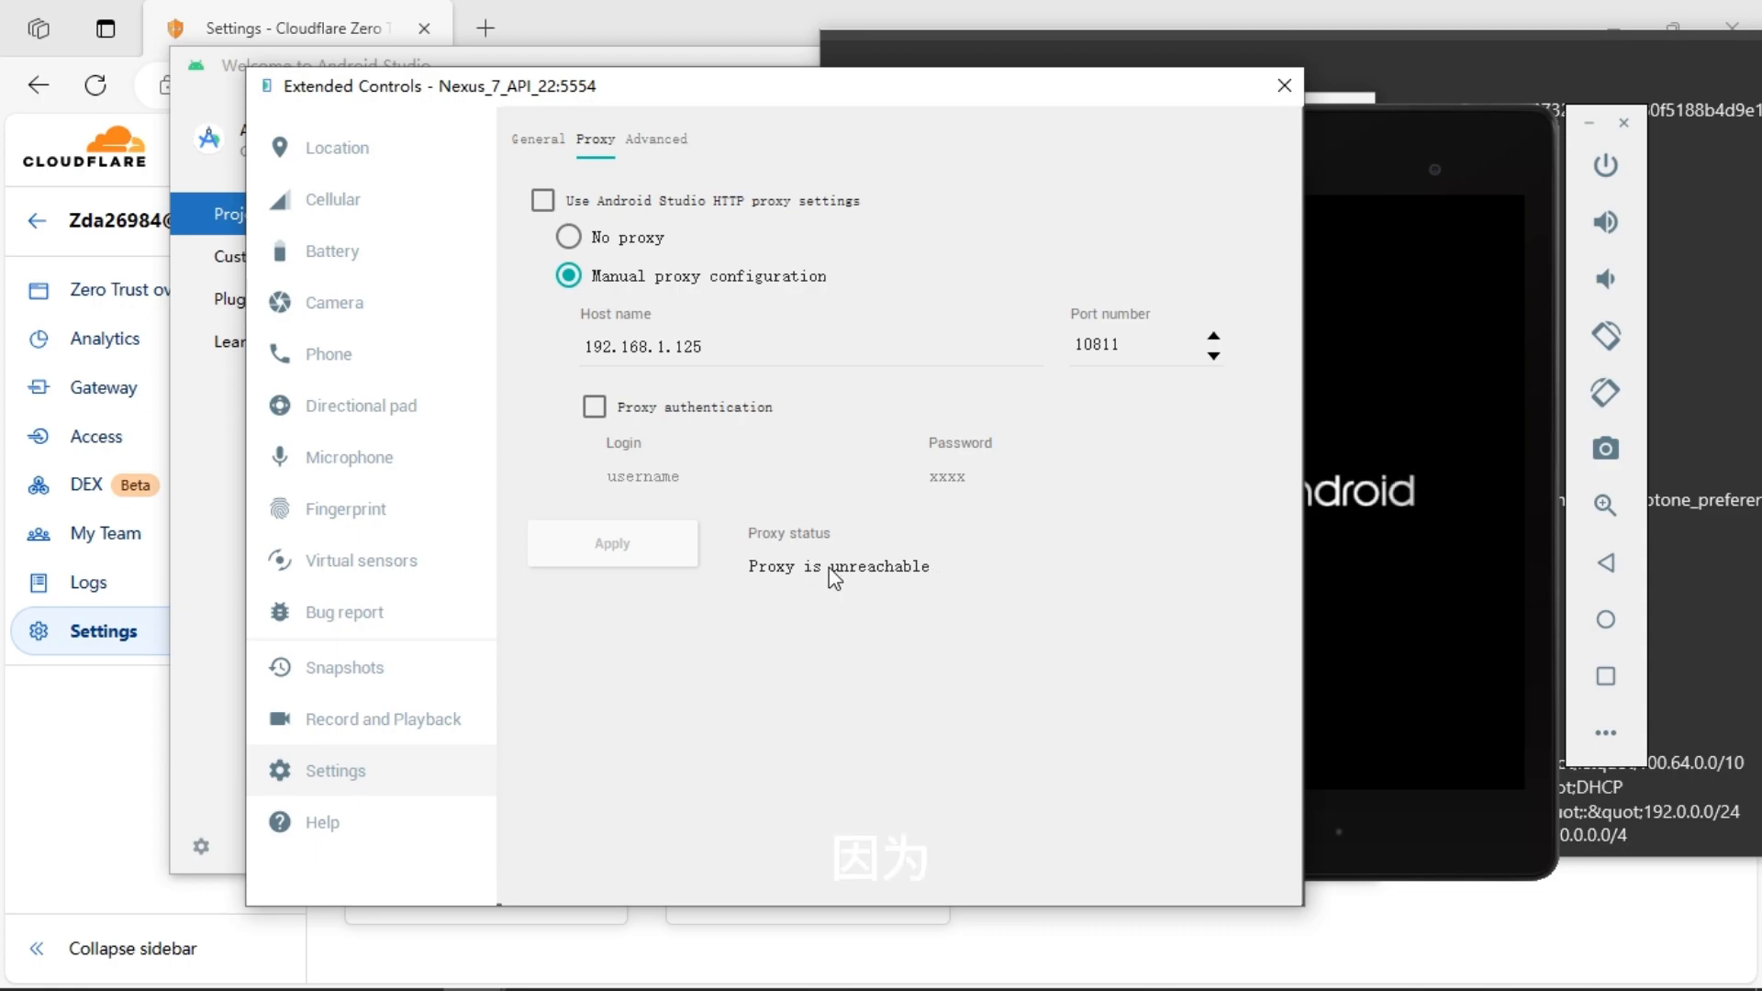
drag(780, 95, 666, 91)
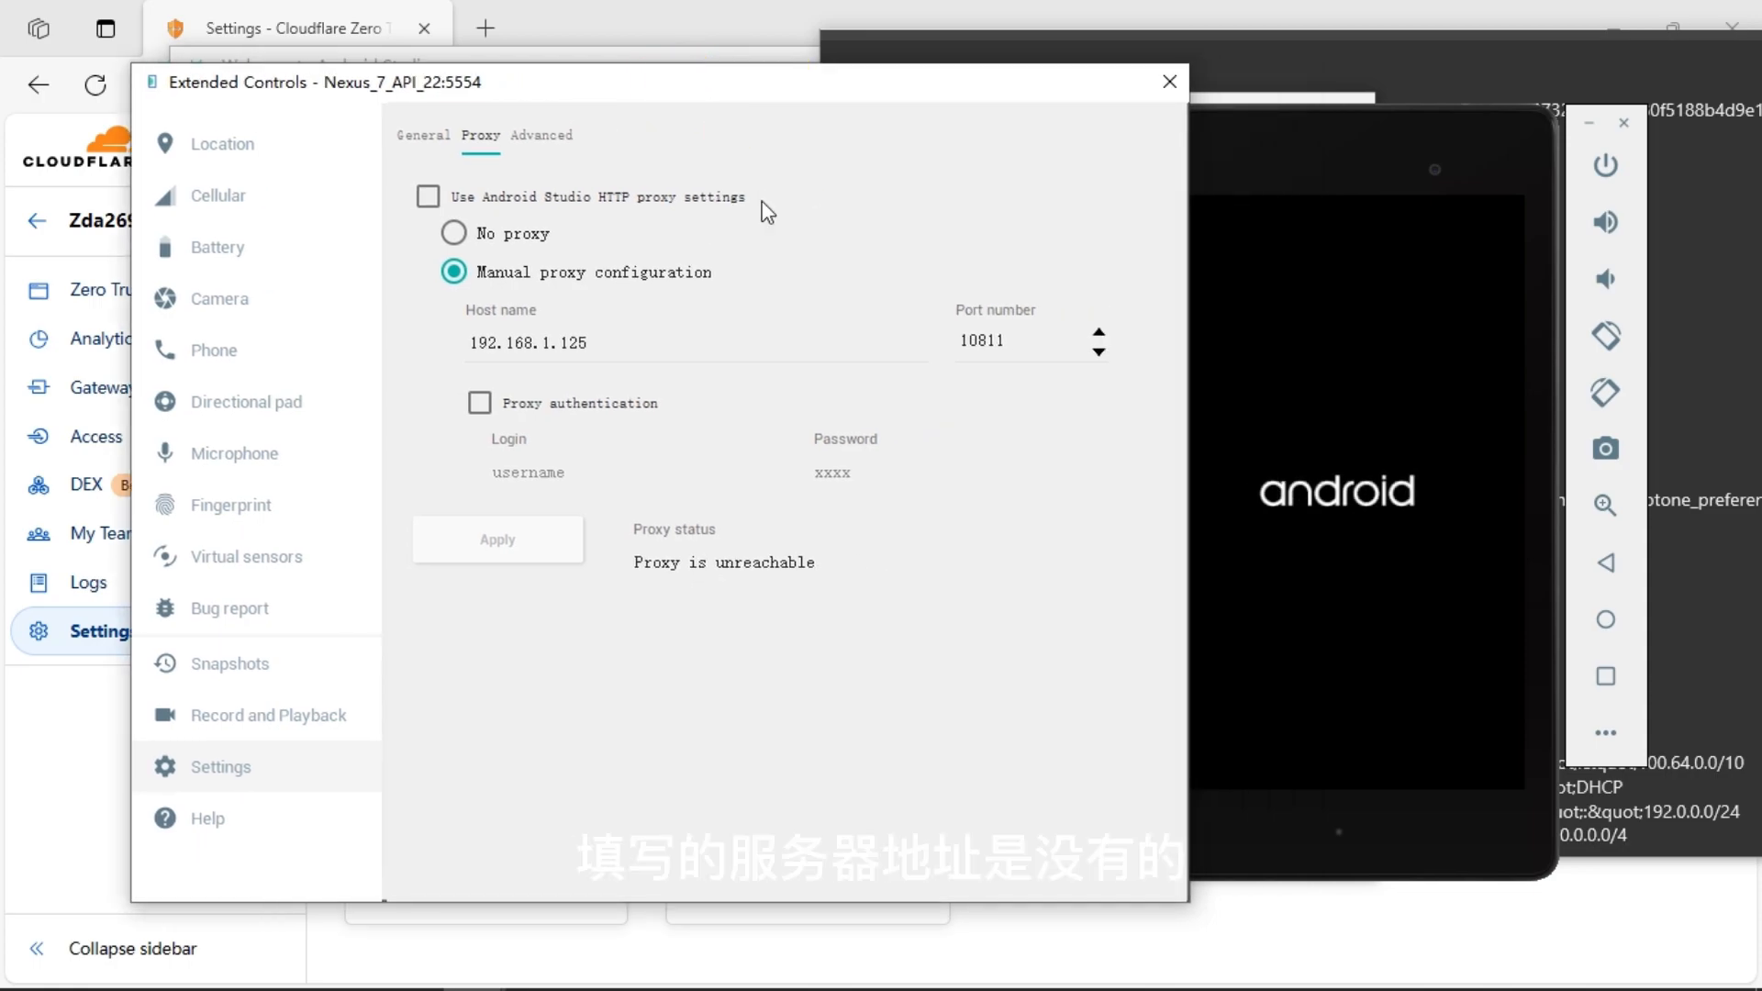
drag(1281, 107, 1379, 106)
drag(759, 86, 740, 90)
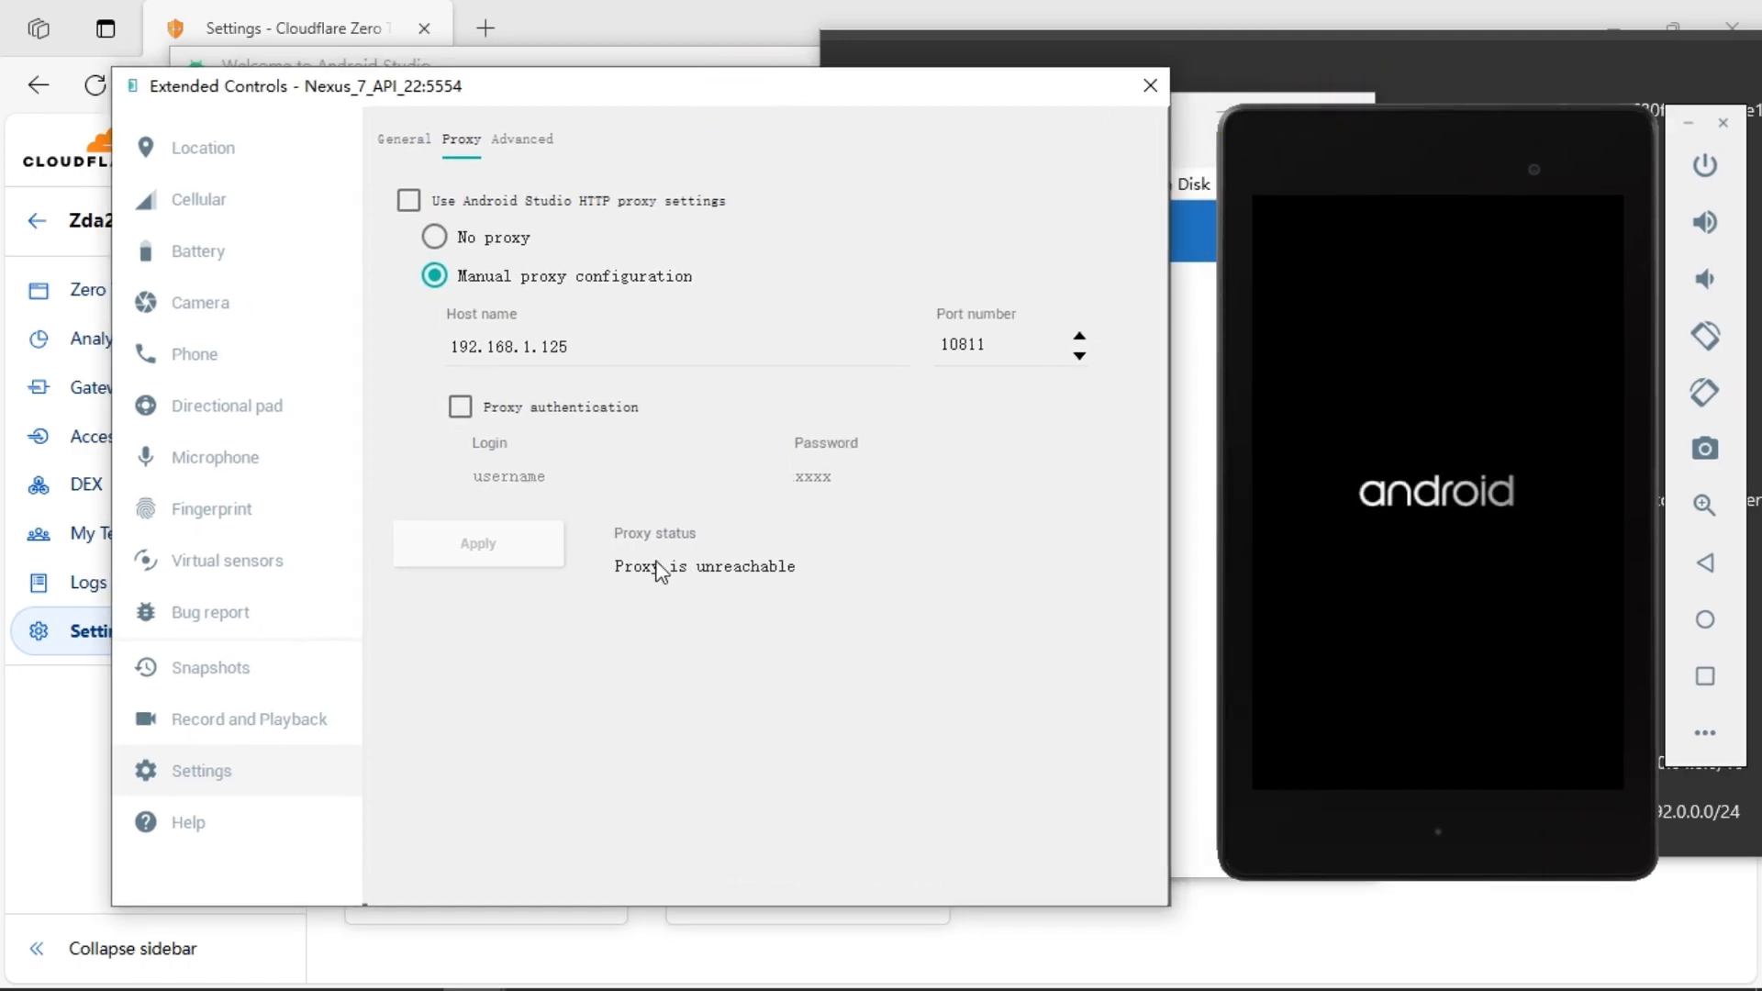
Step: Apply No proxy, then re-apply manual proxy 192.168.1.125:10811 until status reads Success
click(784, 566)
click(433, 241)
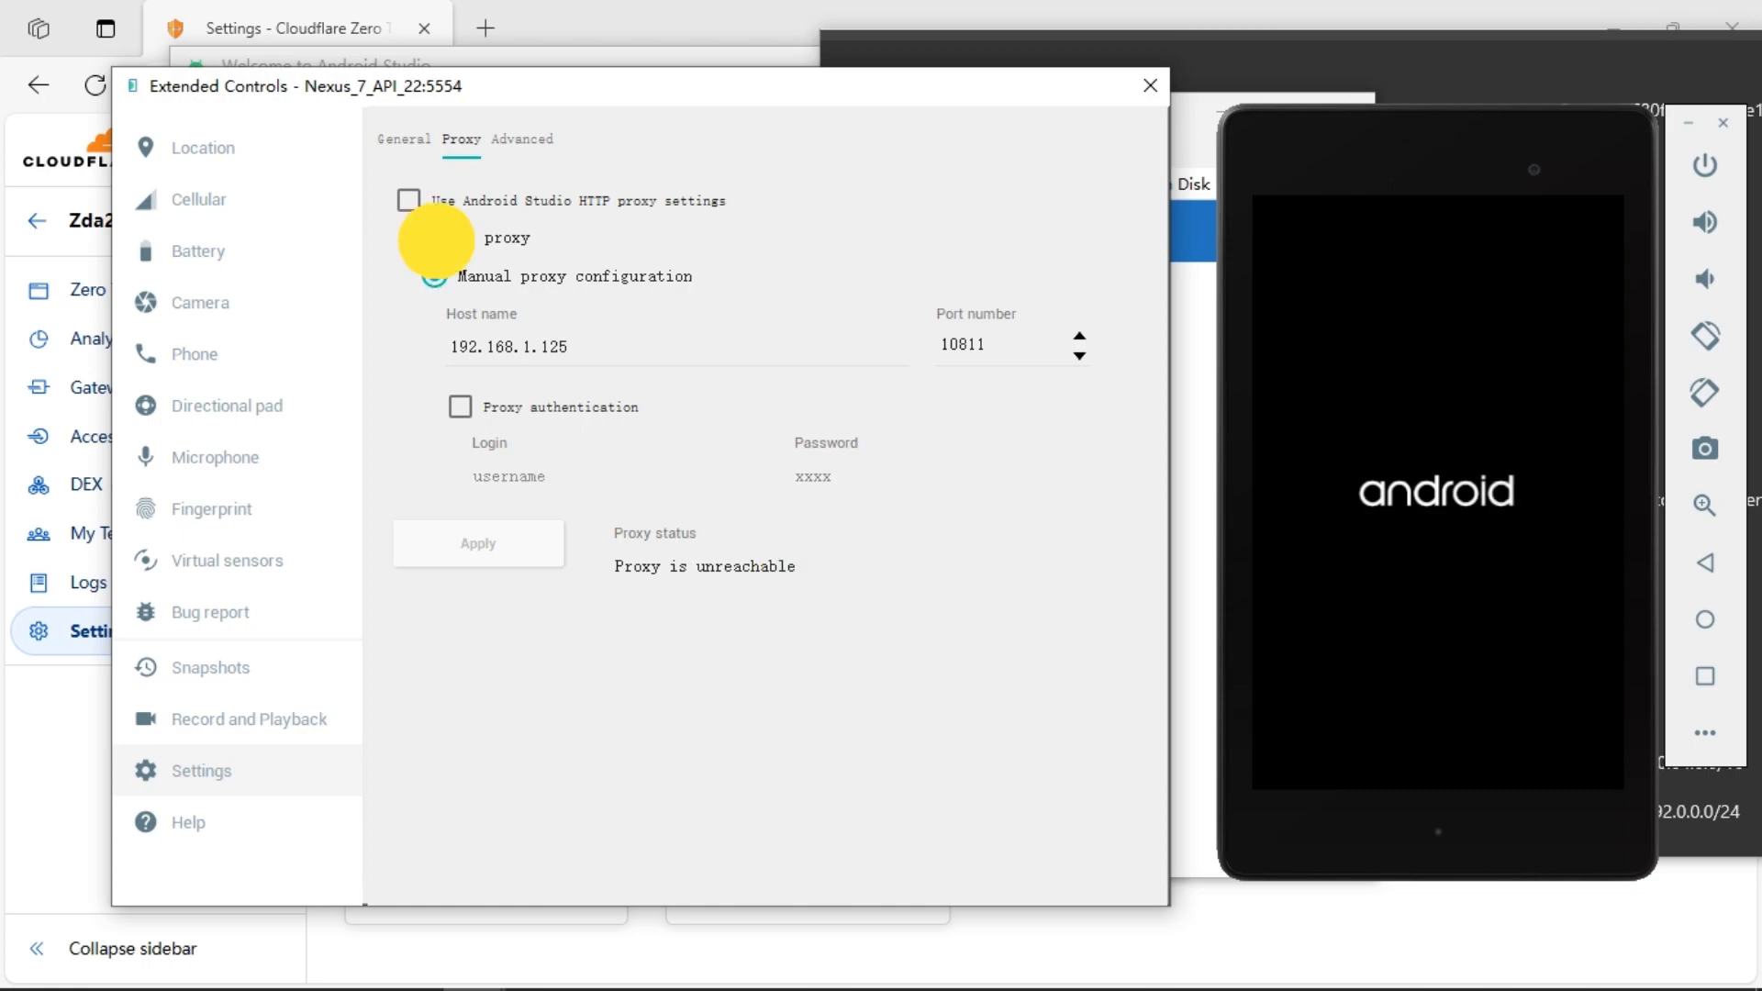
click(530, 544)
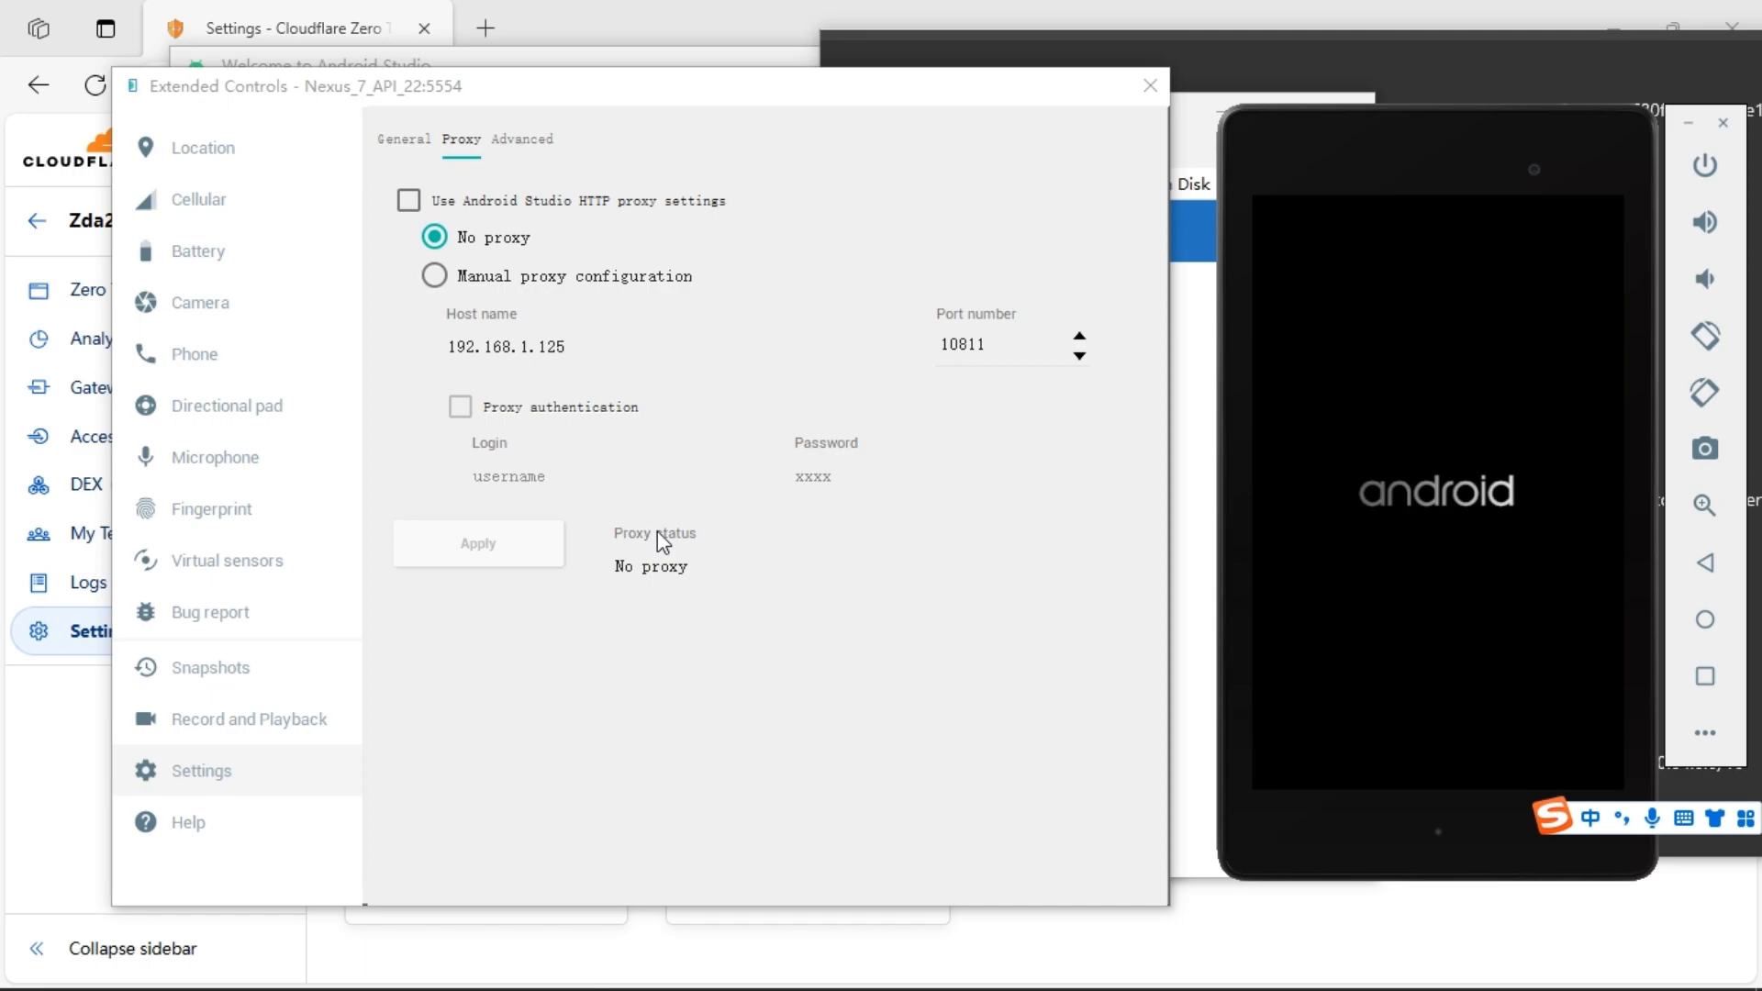
click(437, 277)
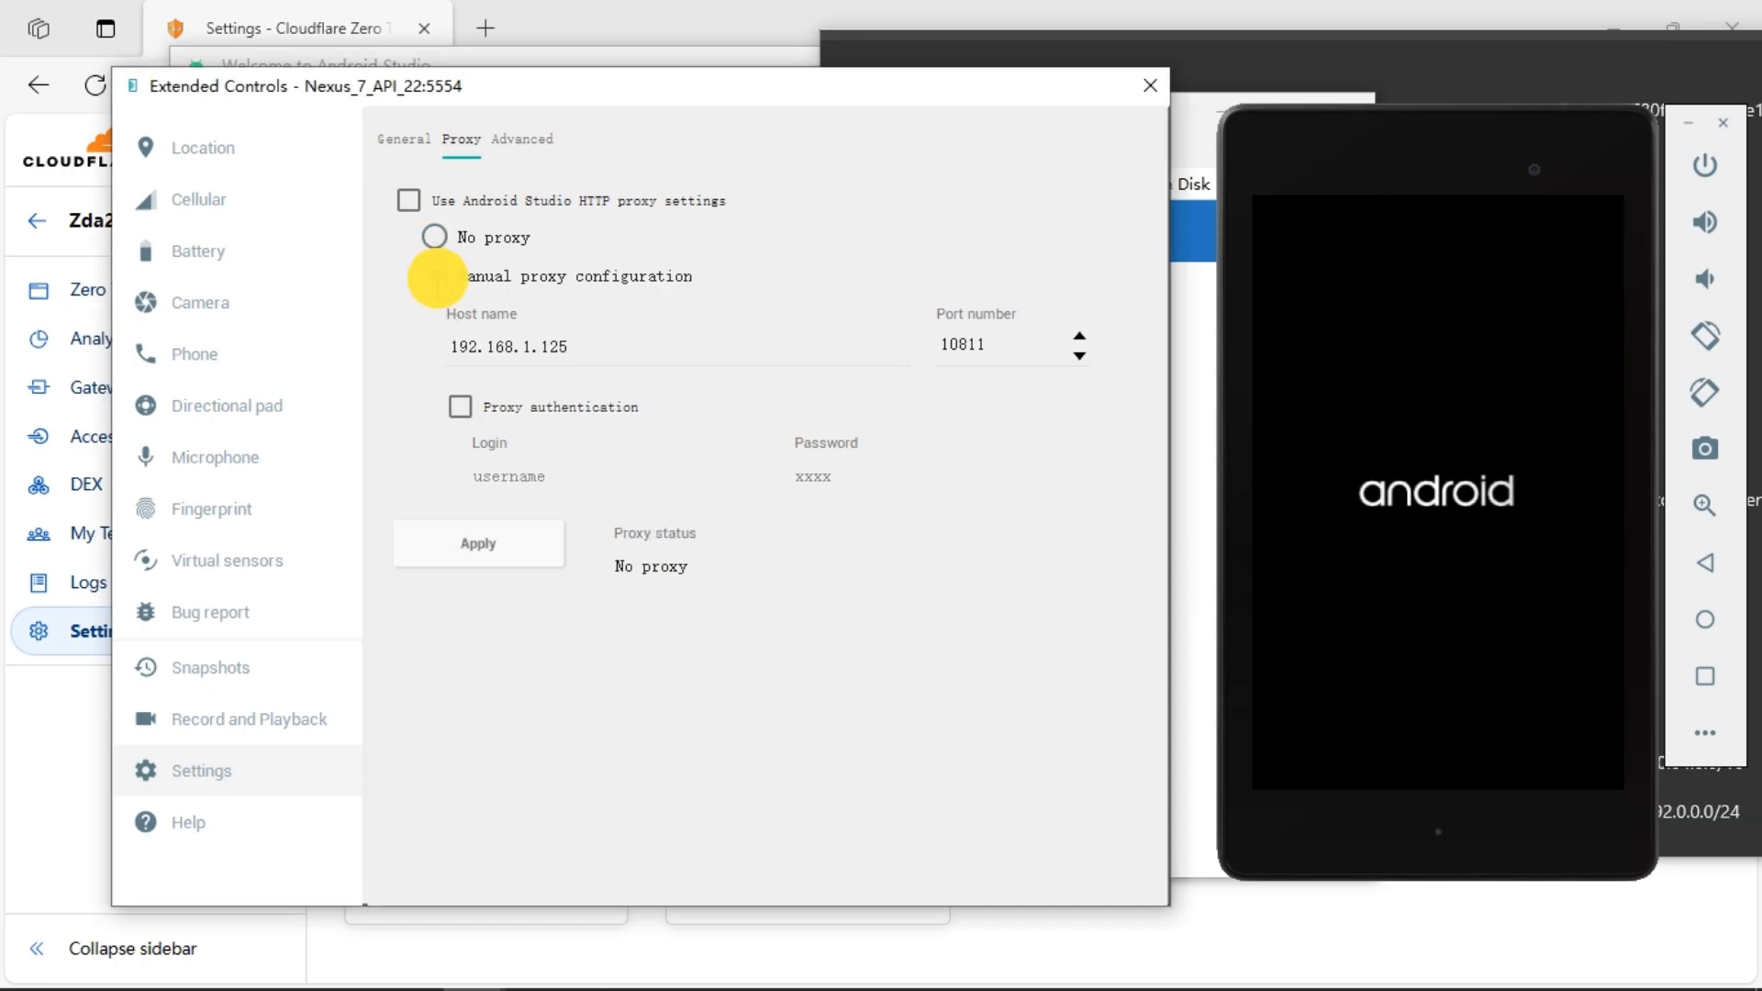
click(495, 553)
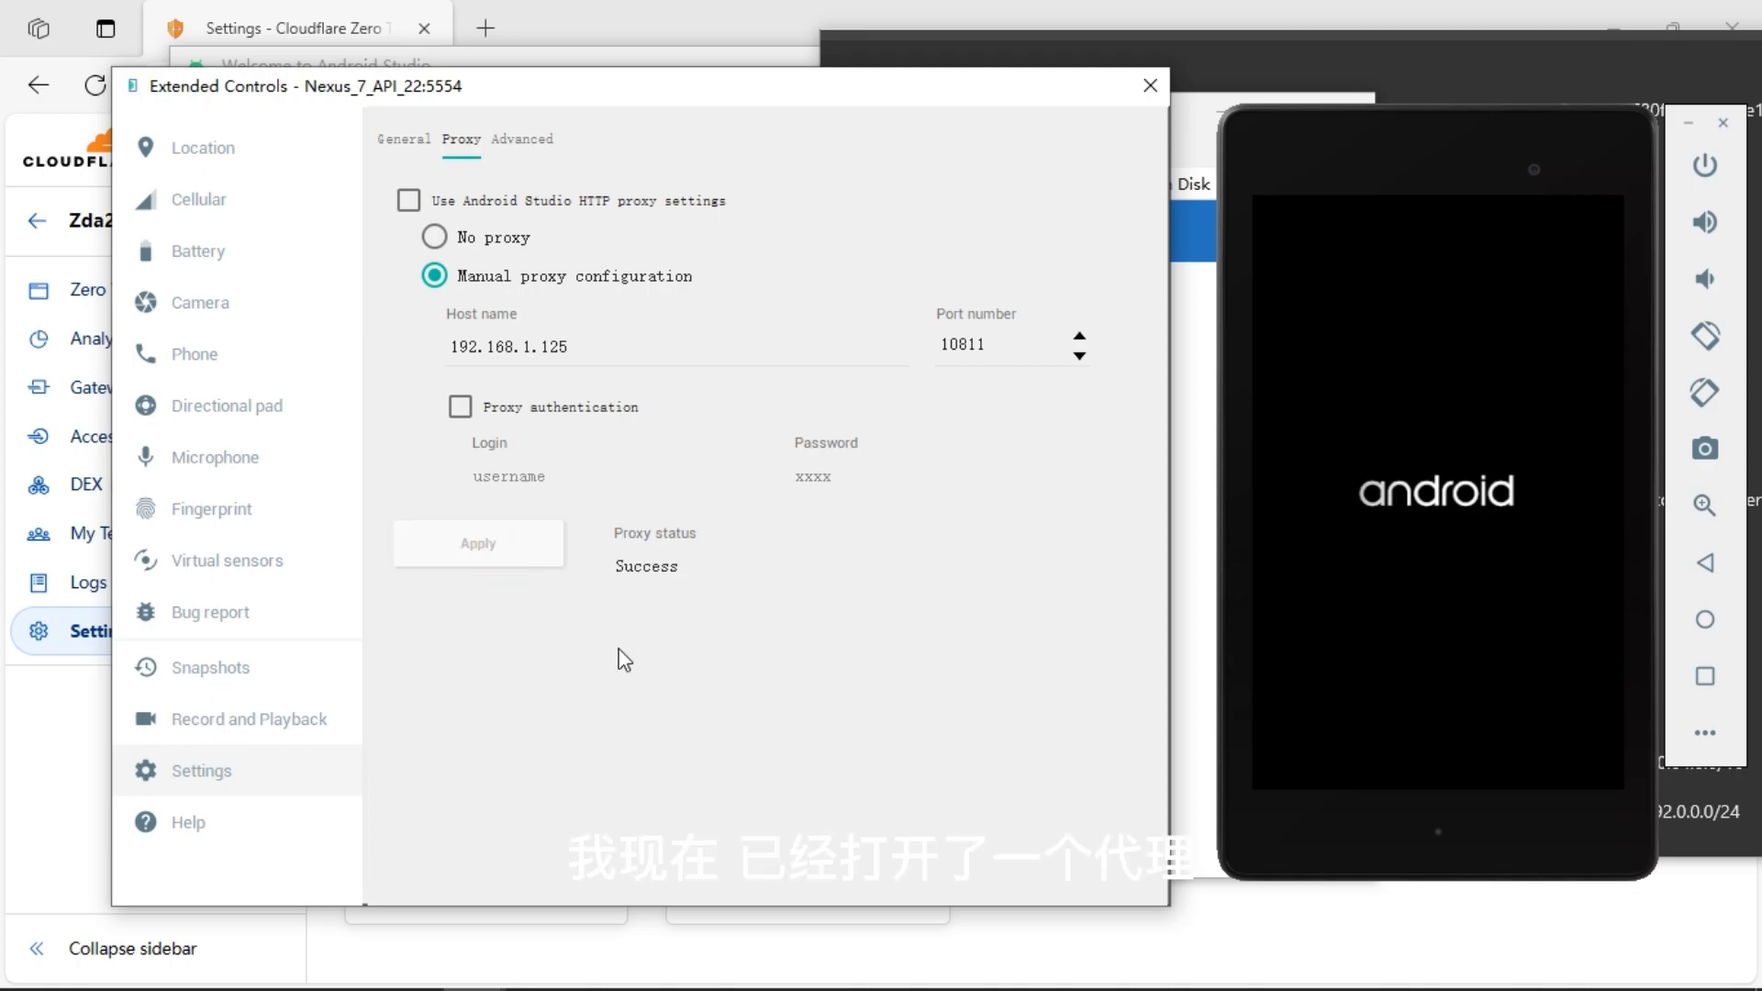
click(521, 554)
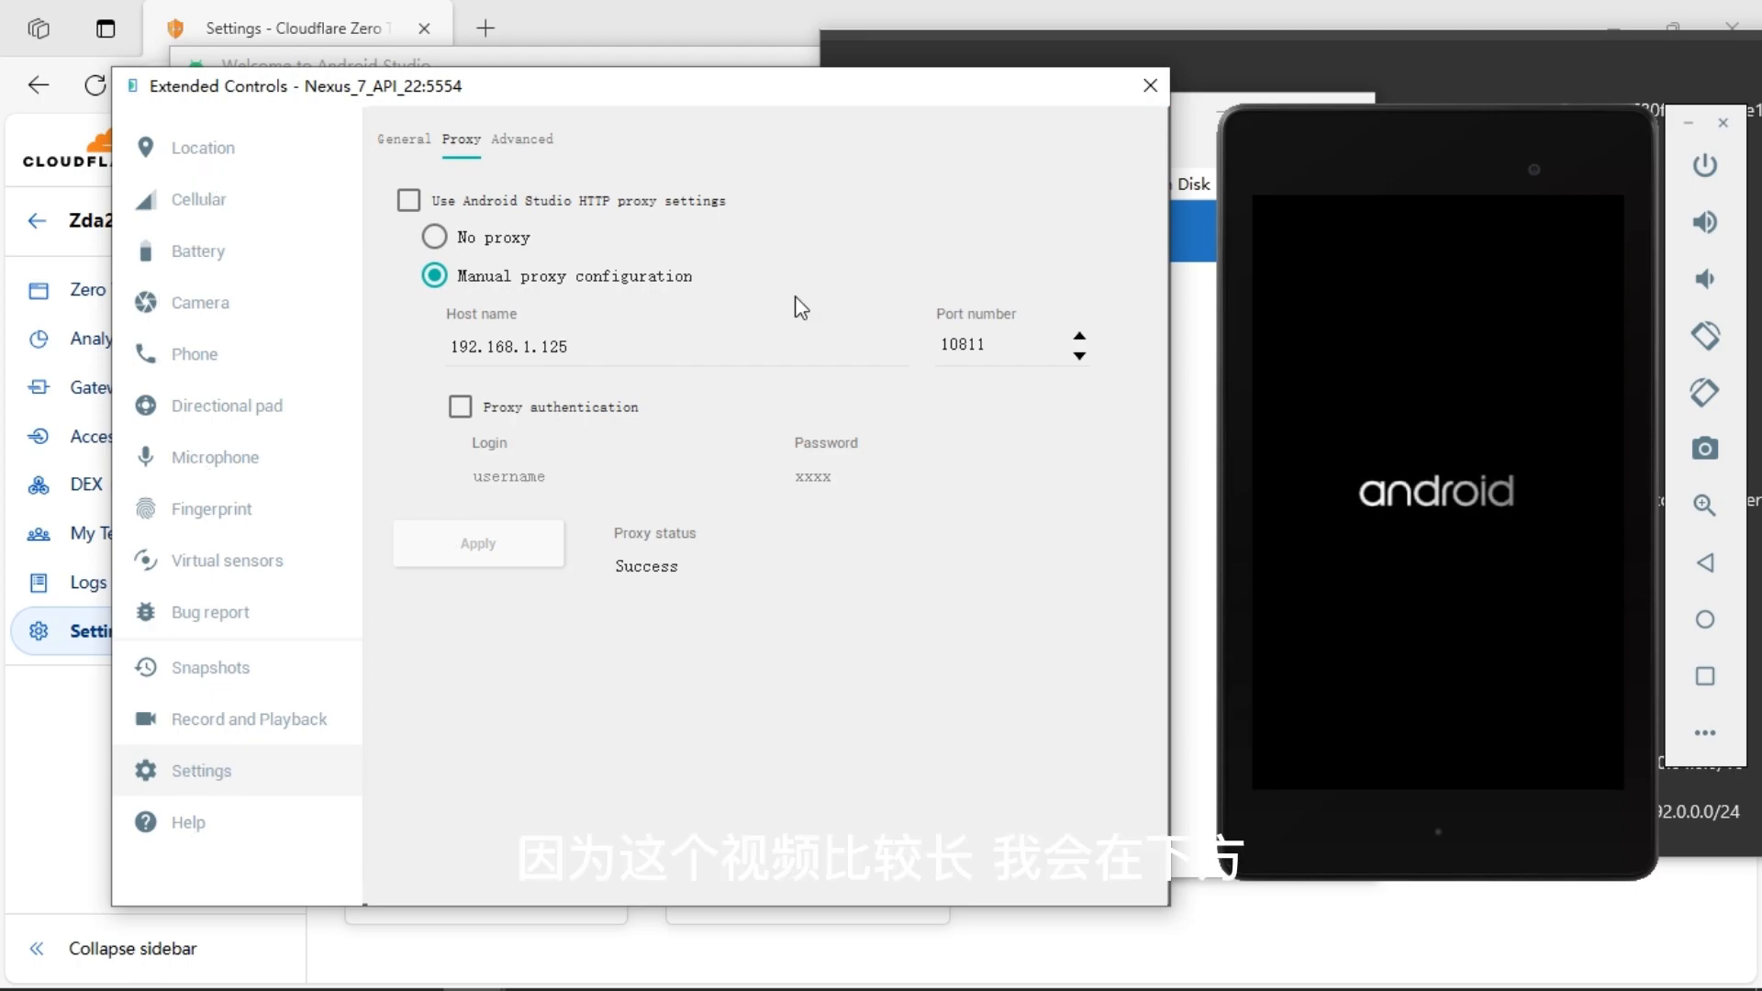
Step: Close Extended Controls and minimise the Device Manager and Welcome to Android Studio windows
click(1153, 83)
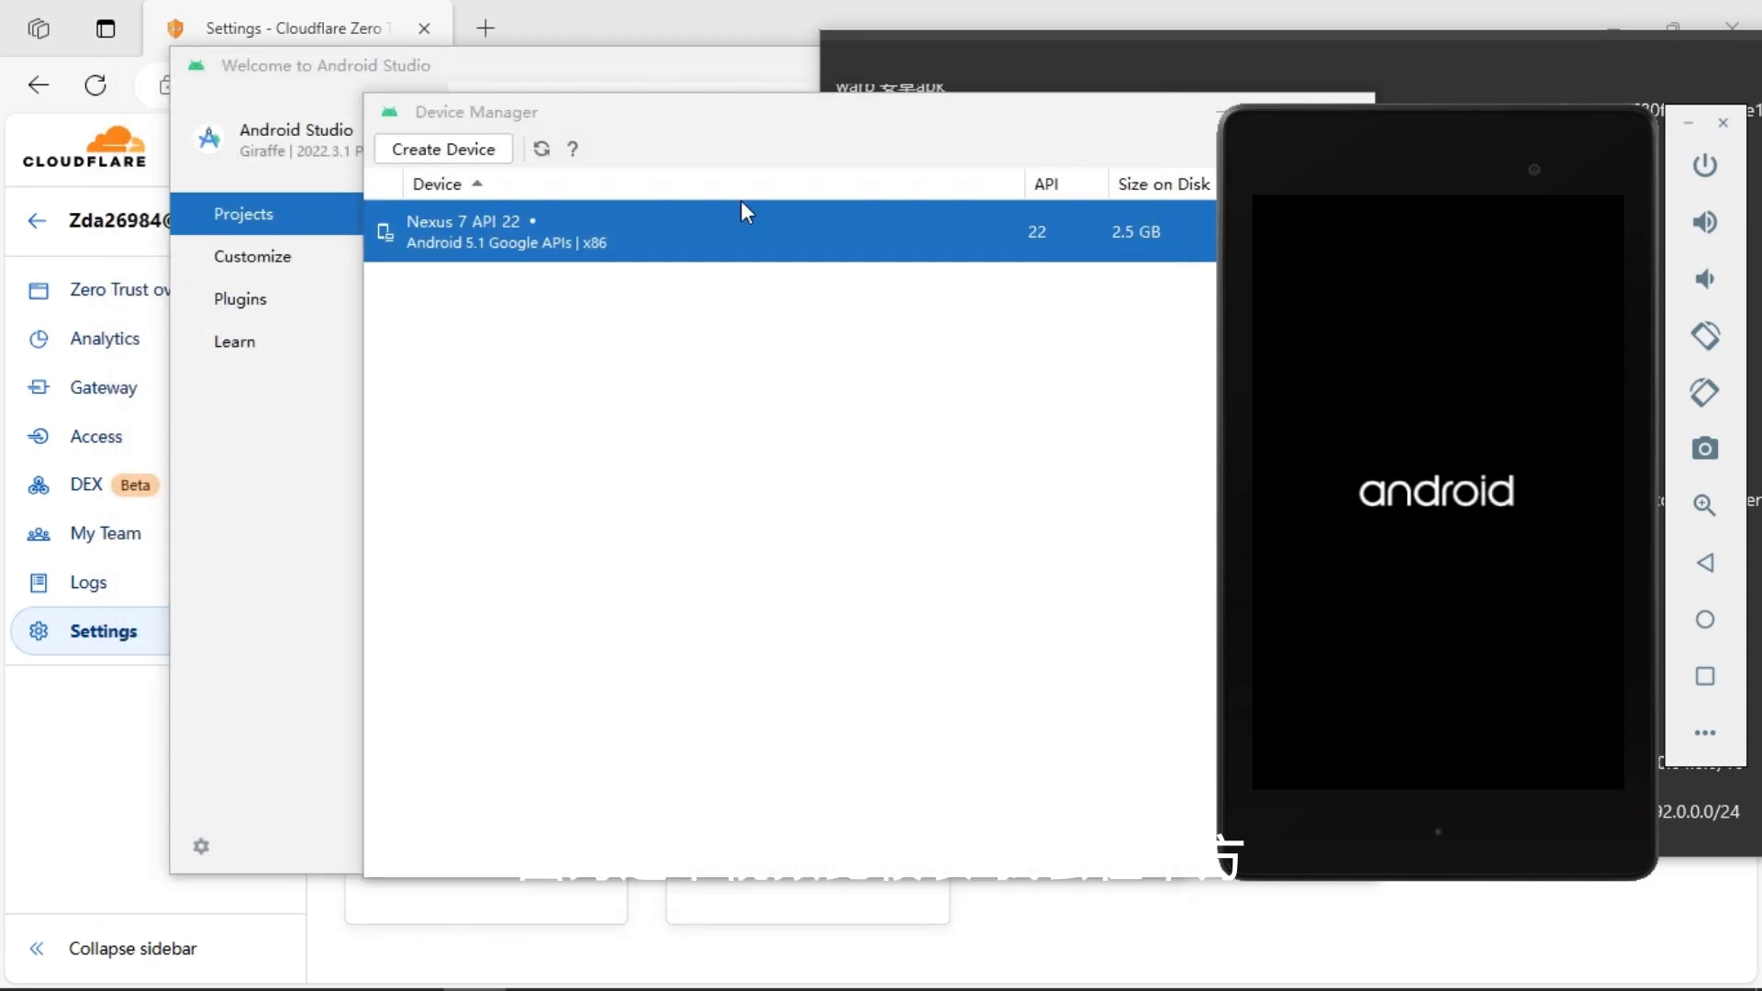
click(849, 110)
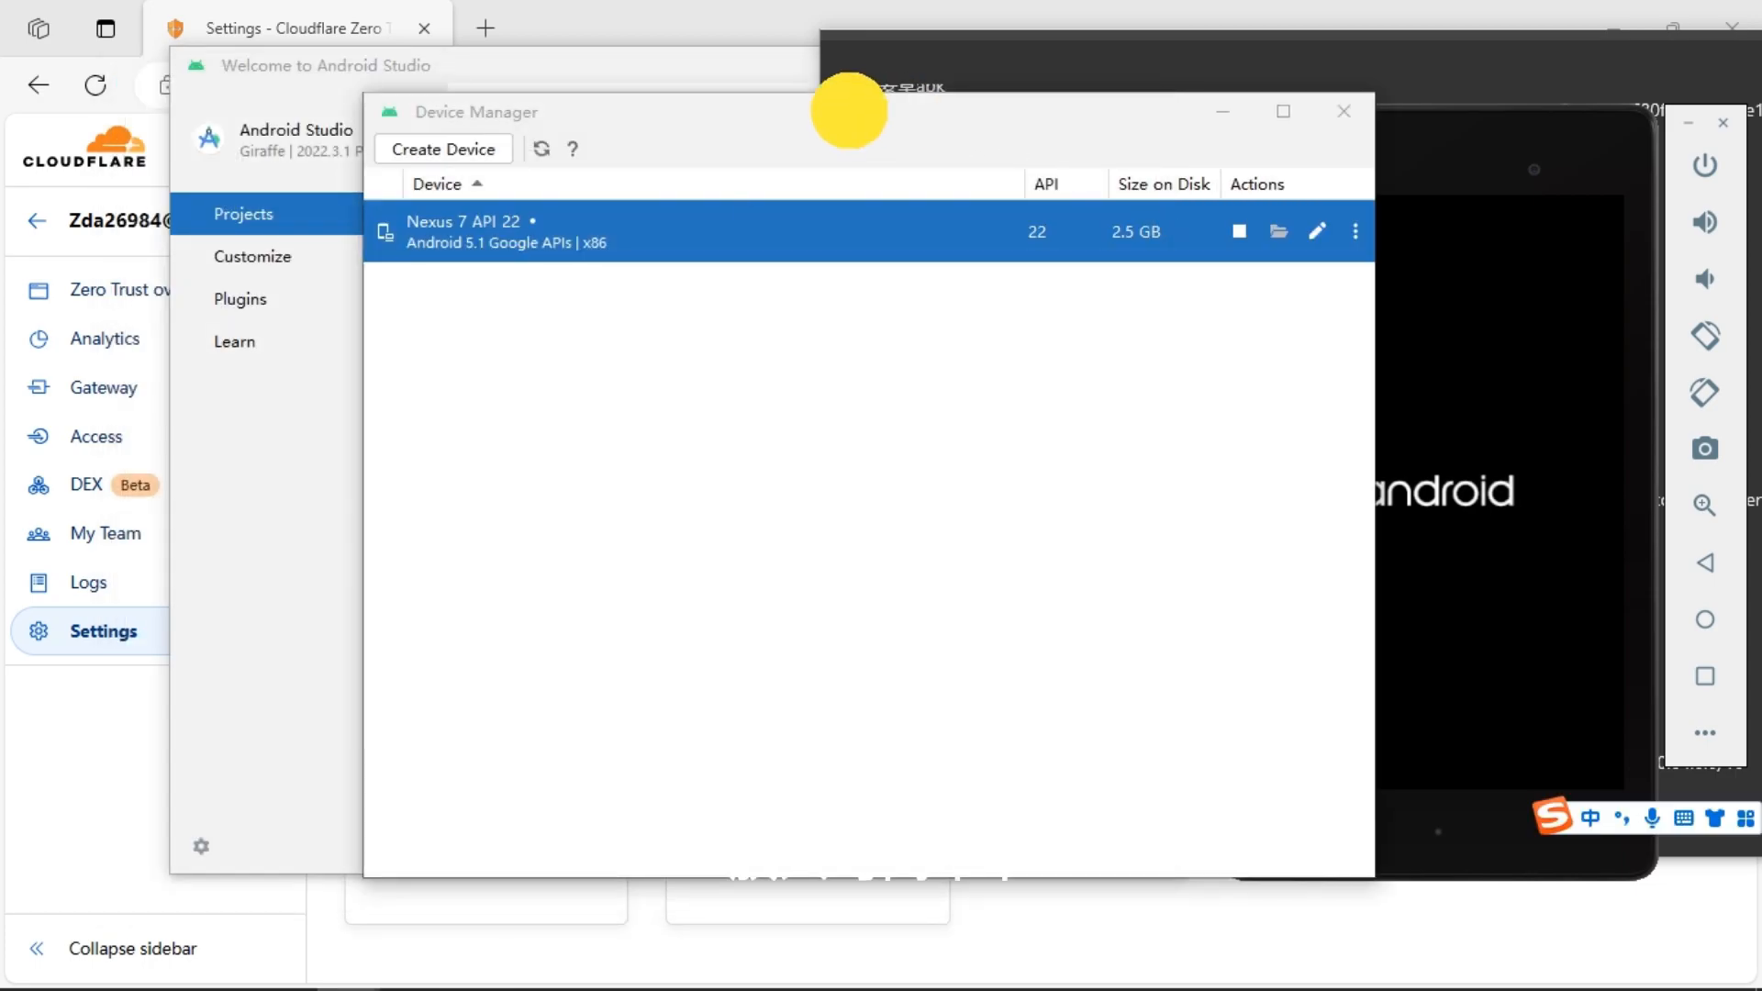
click(1074, 107)
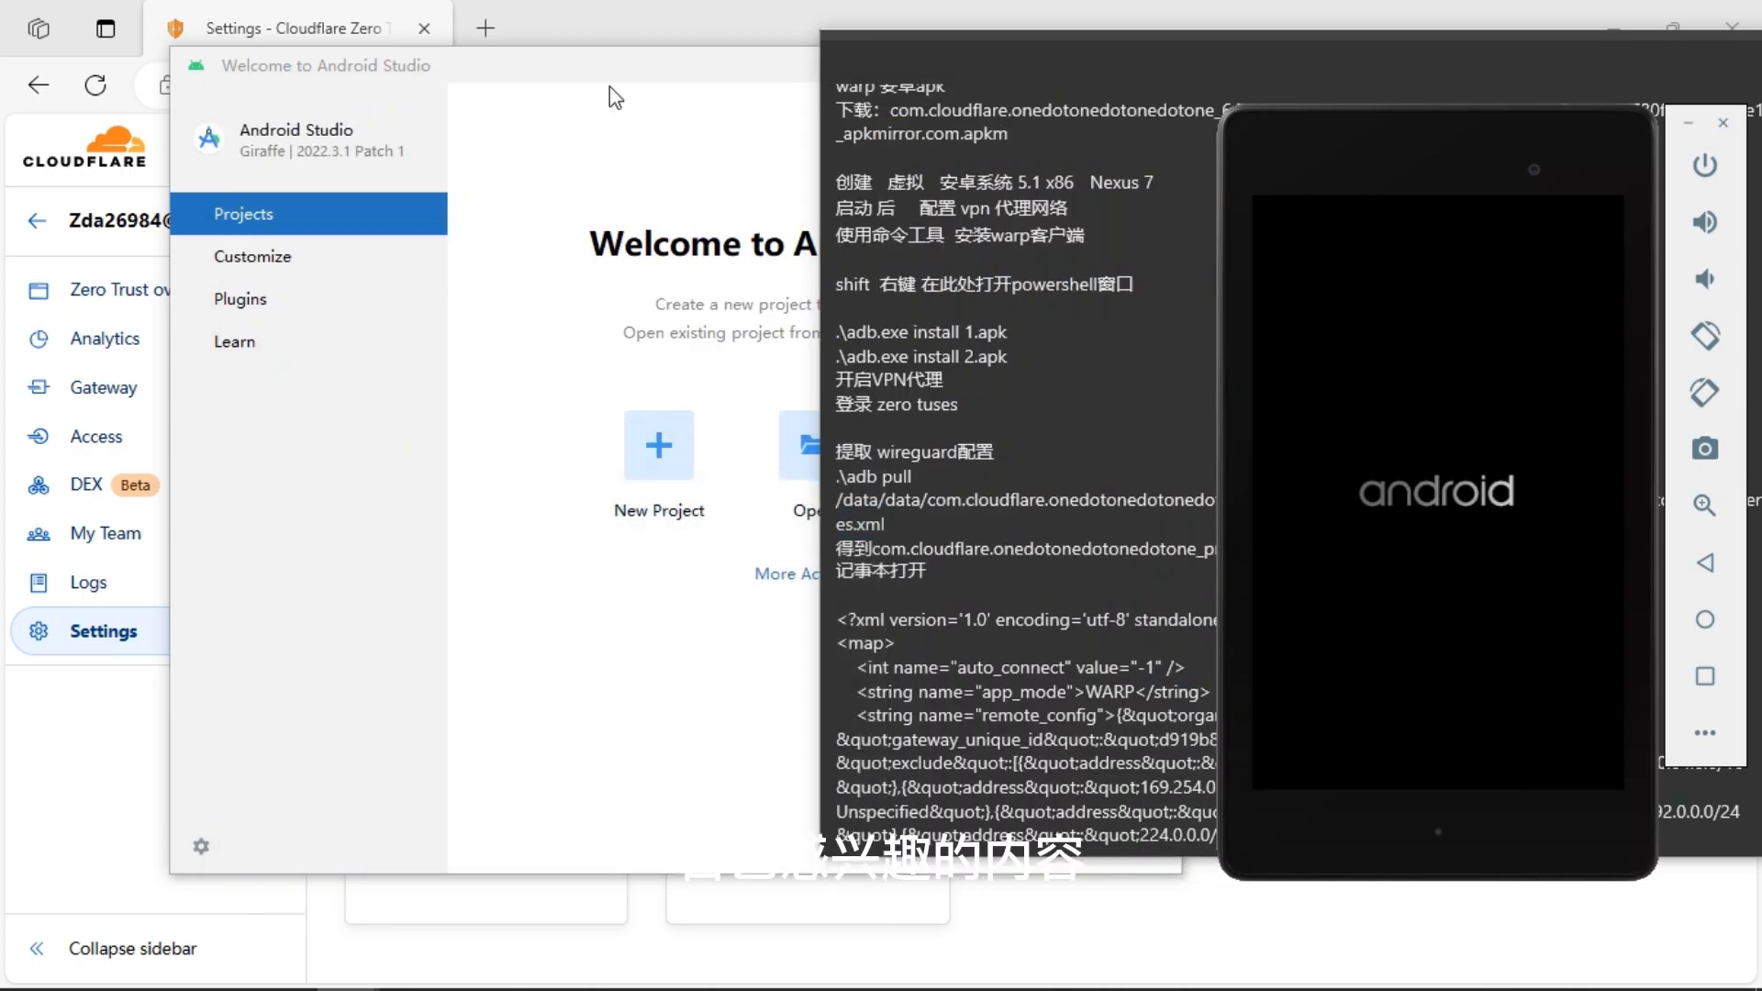
click(736, 86)
click(1028, 68)
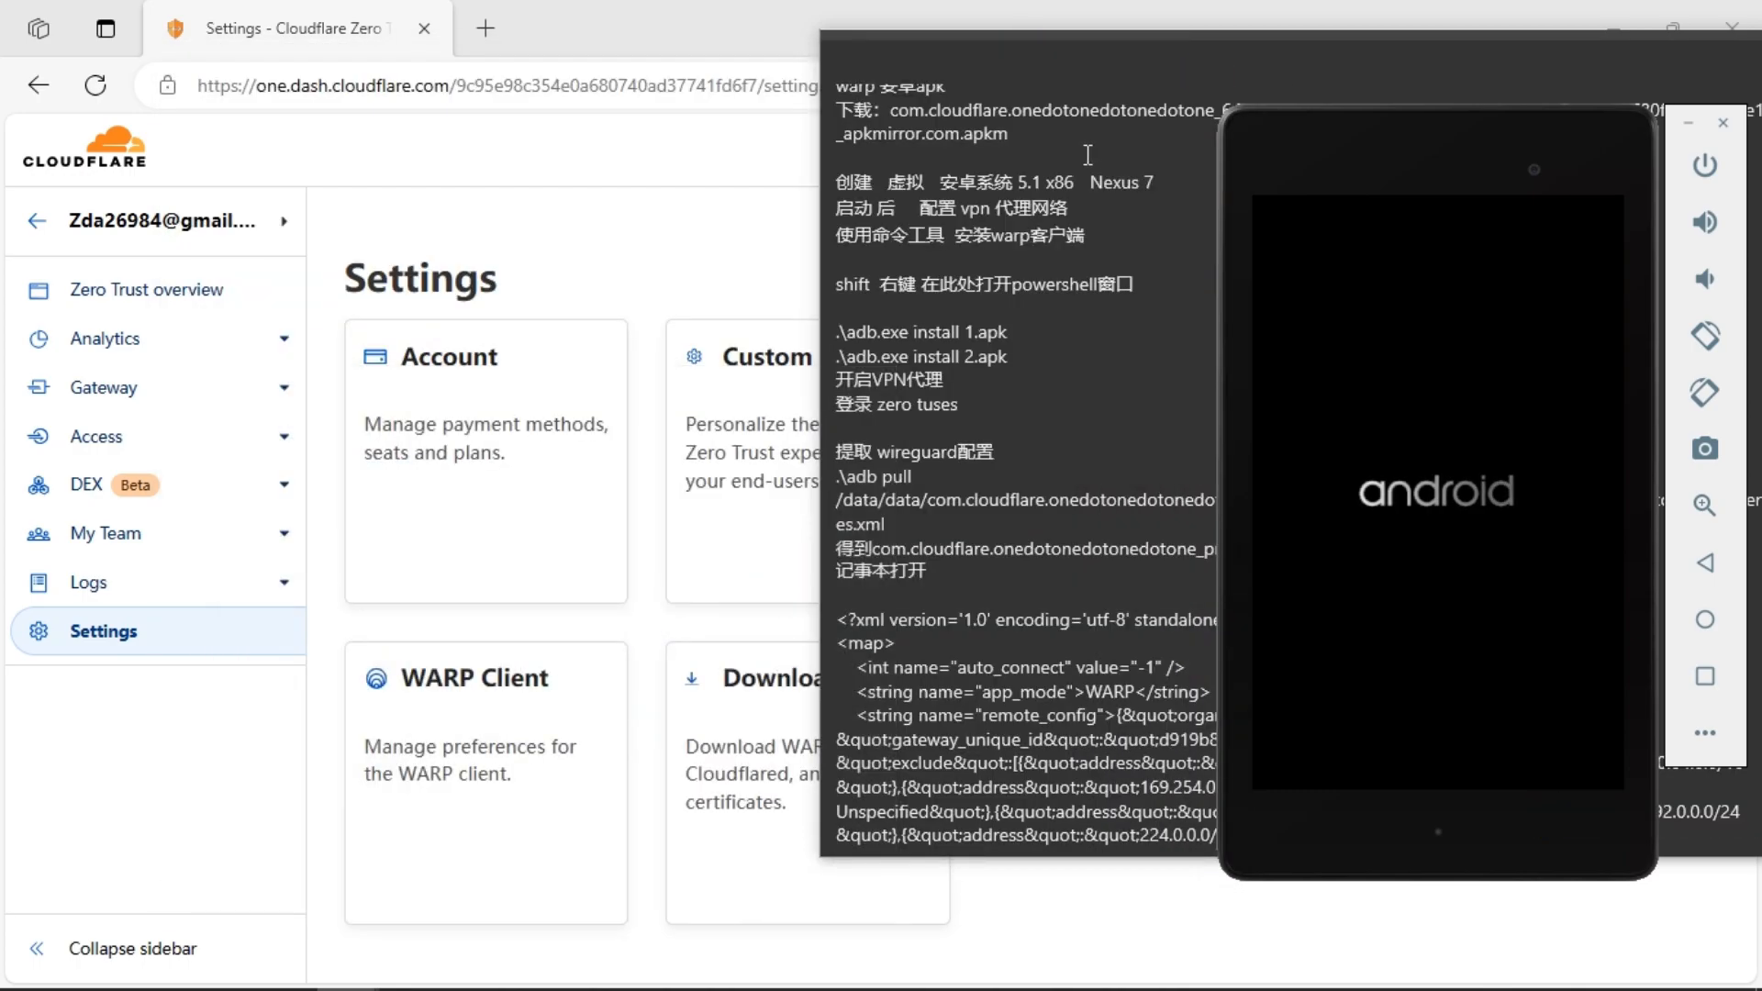
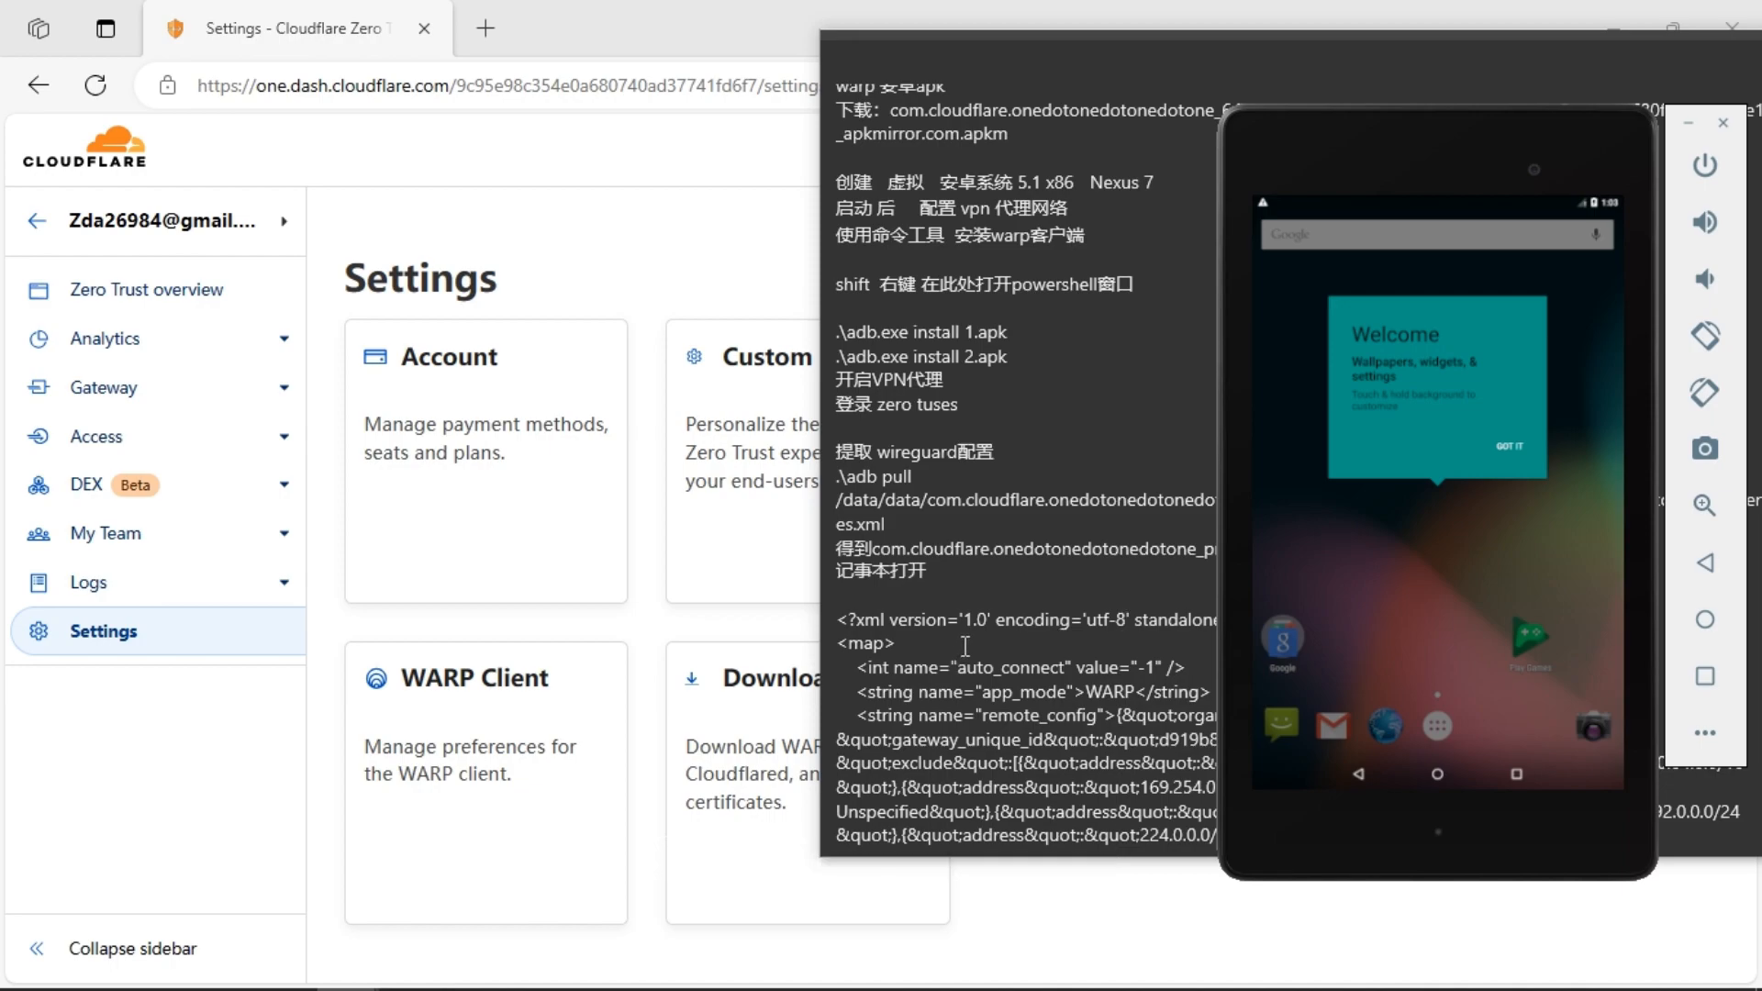
Step: Dismiss the tablet's Welcome card with GOT IT, then switch to the 123 folder window
click(957, 582)
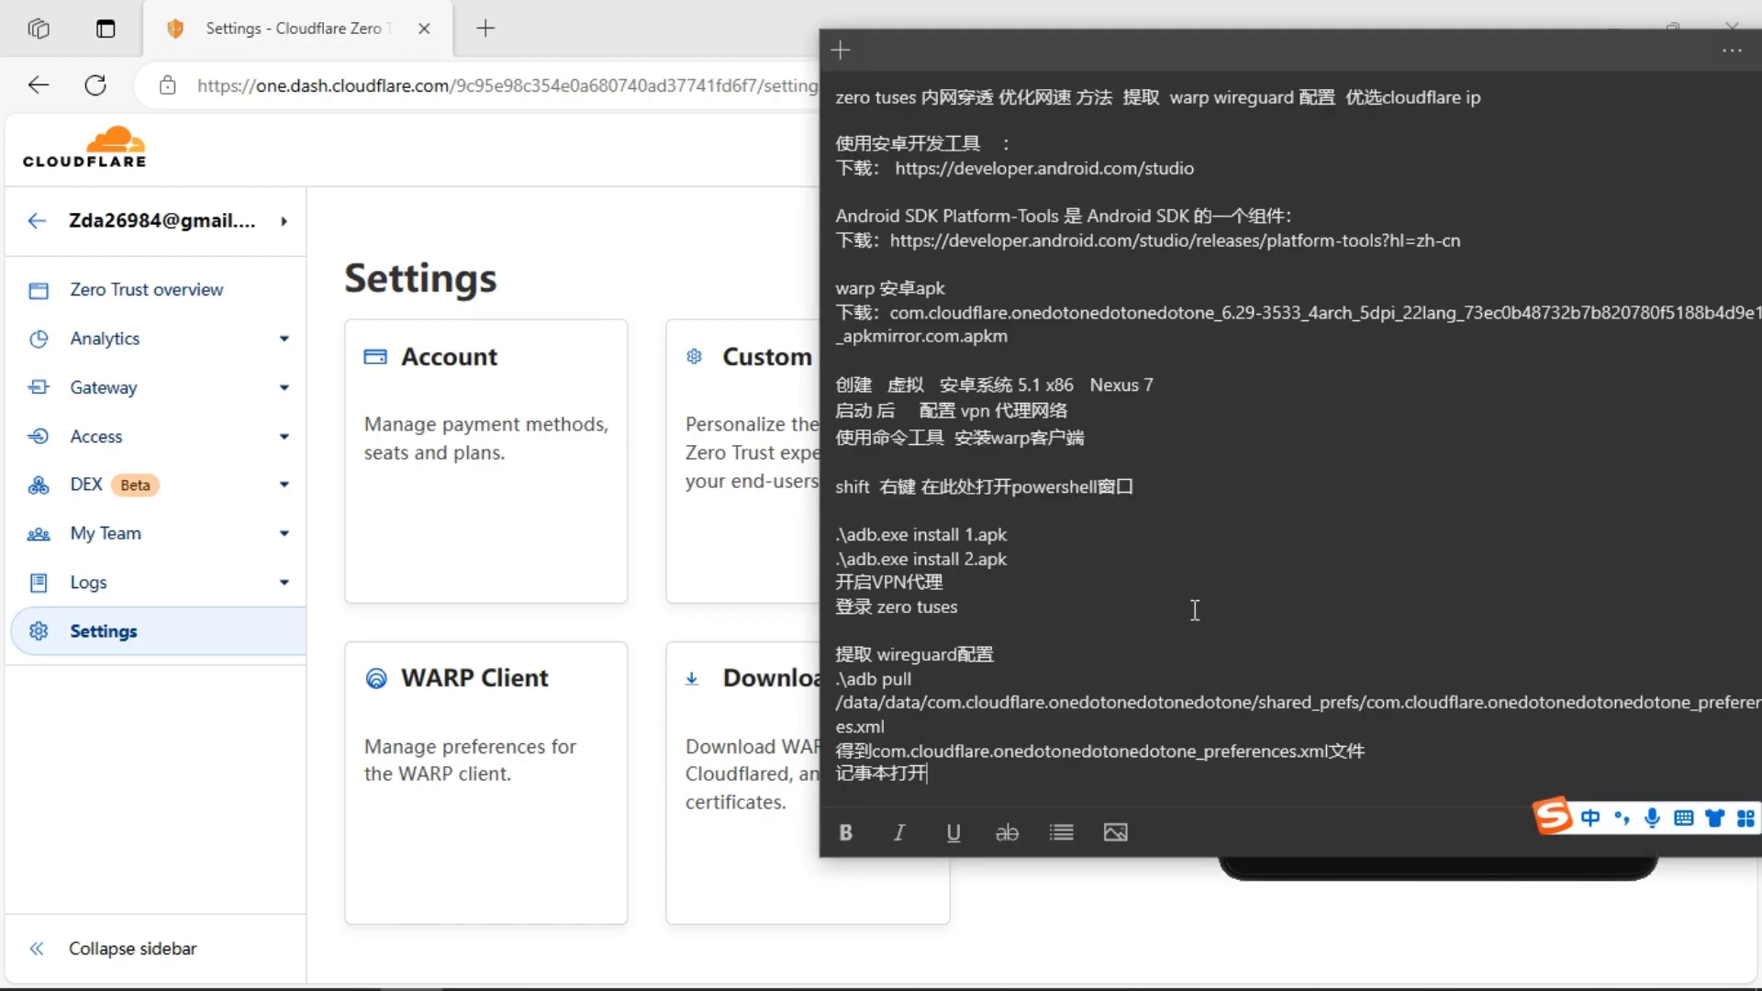
click(1270, 872)
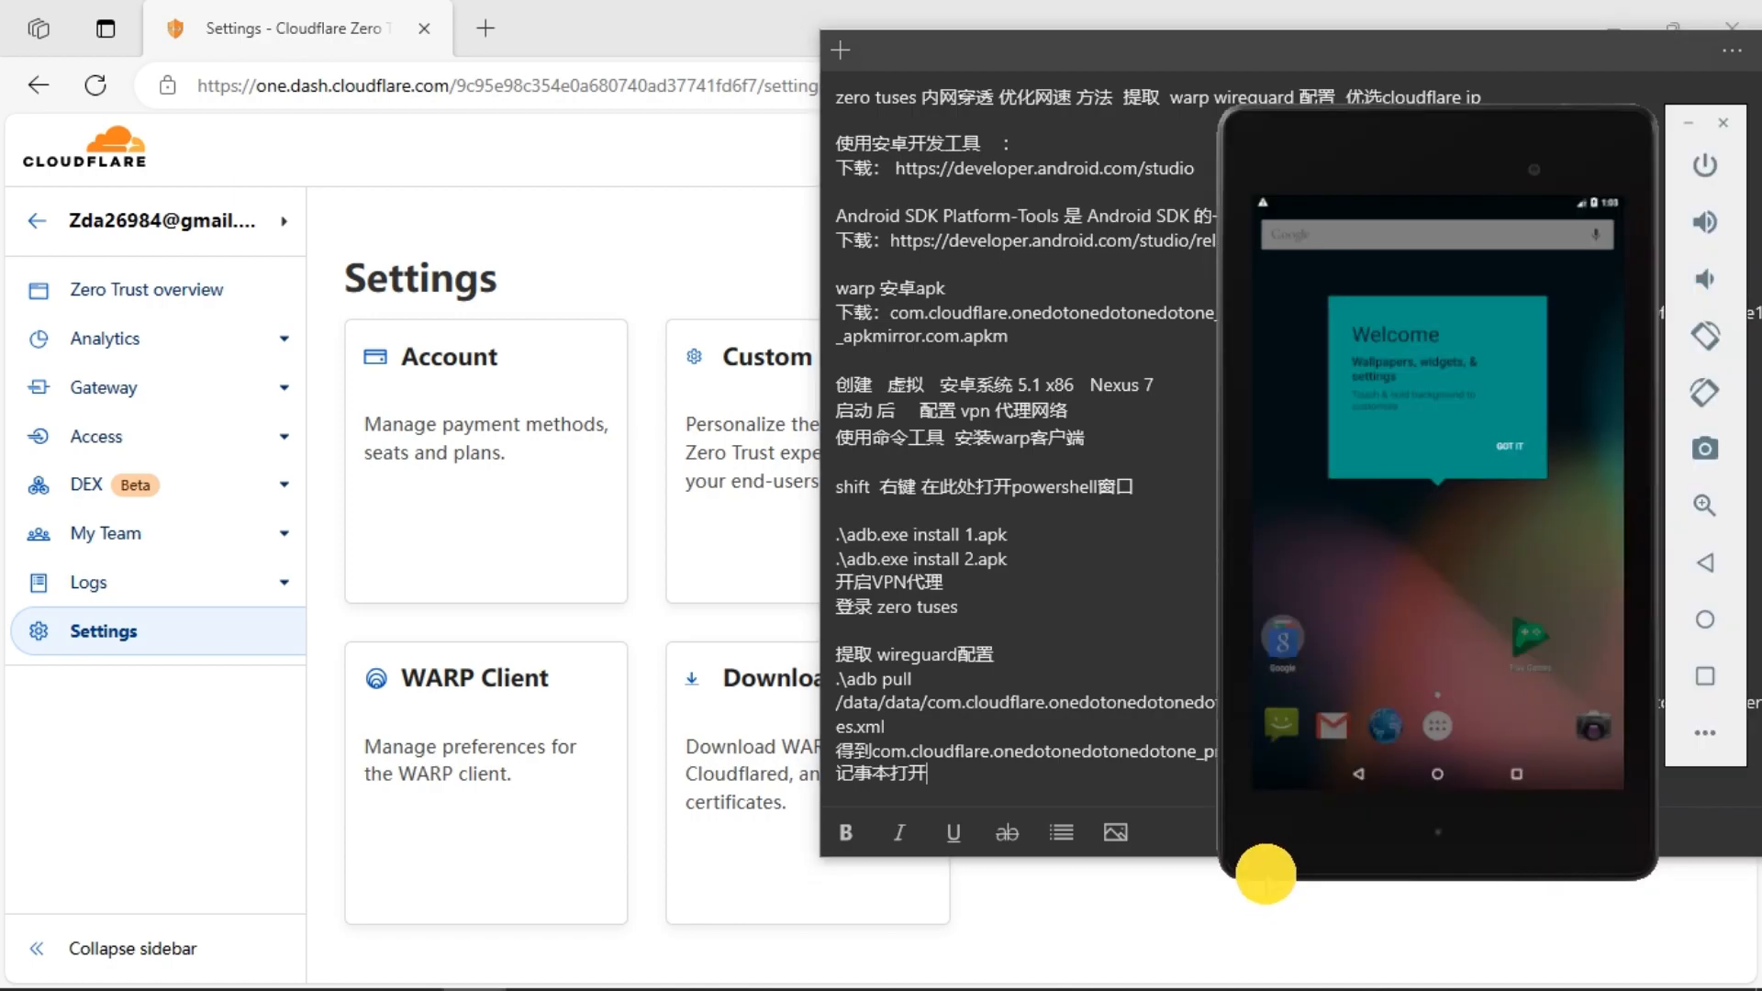
click(1509, 446)
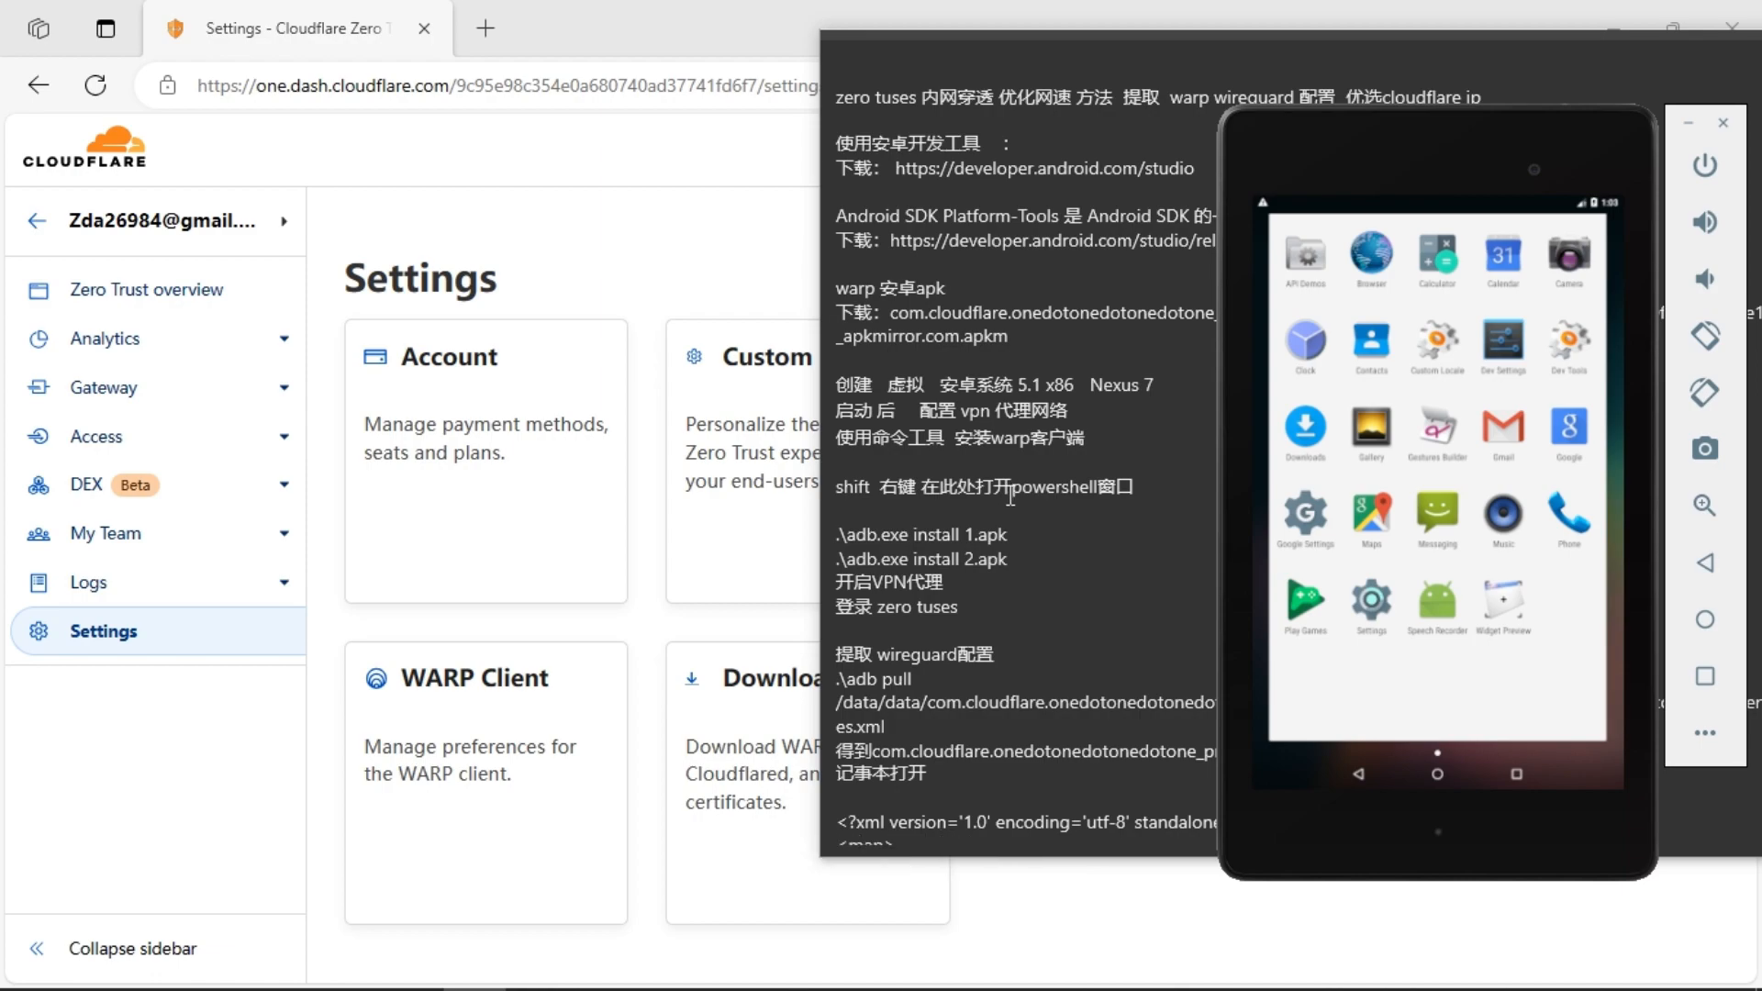
key(alt+Tab)
key(alt+Tab)
key(alt+Tab)
key(alt+Tab)
key(alt+Tab)
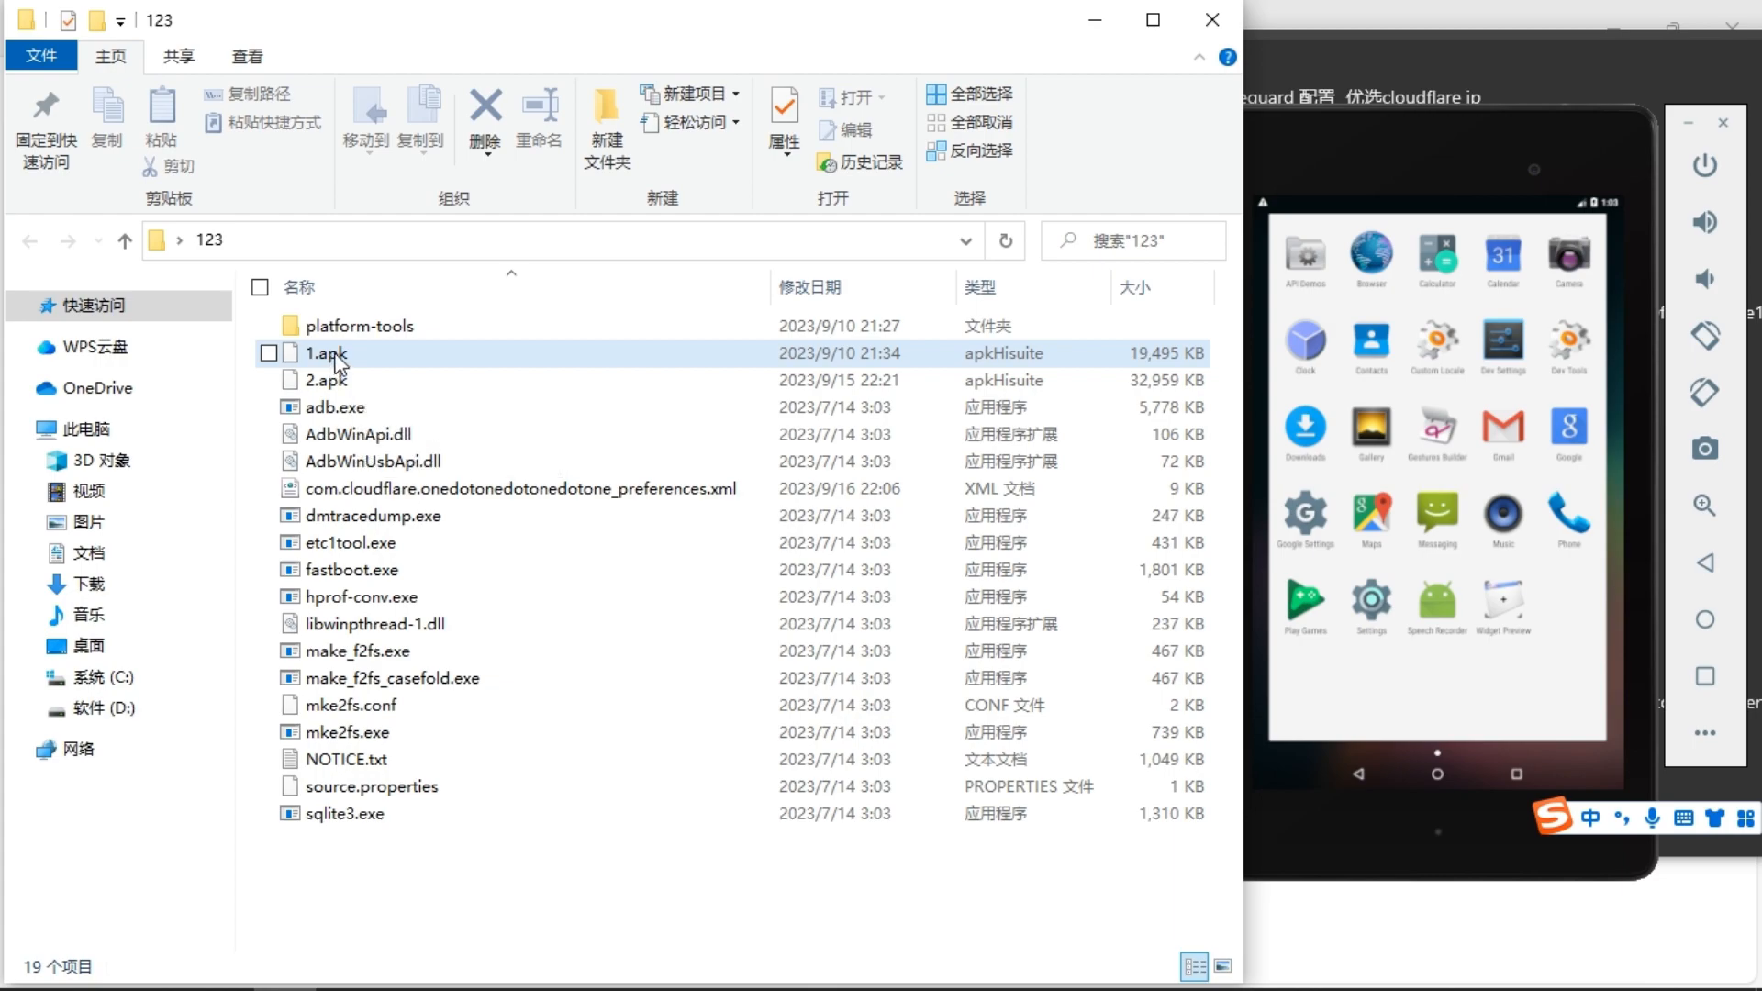
Step: Open a PowerShell window in the 123 folder from the folder background's extended menu
click(420, 874)
right_click(422, 875)
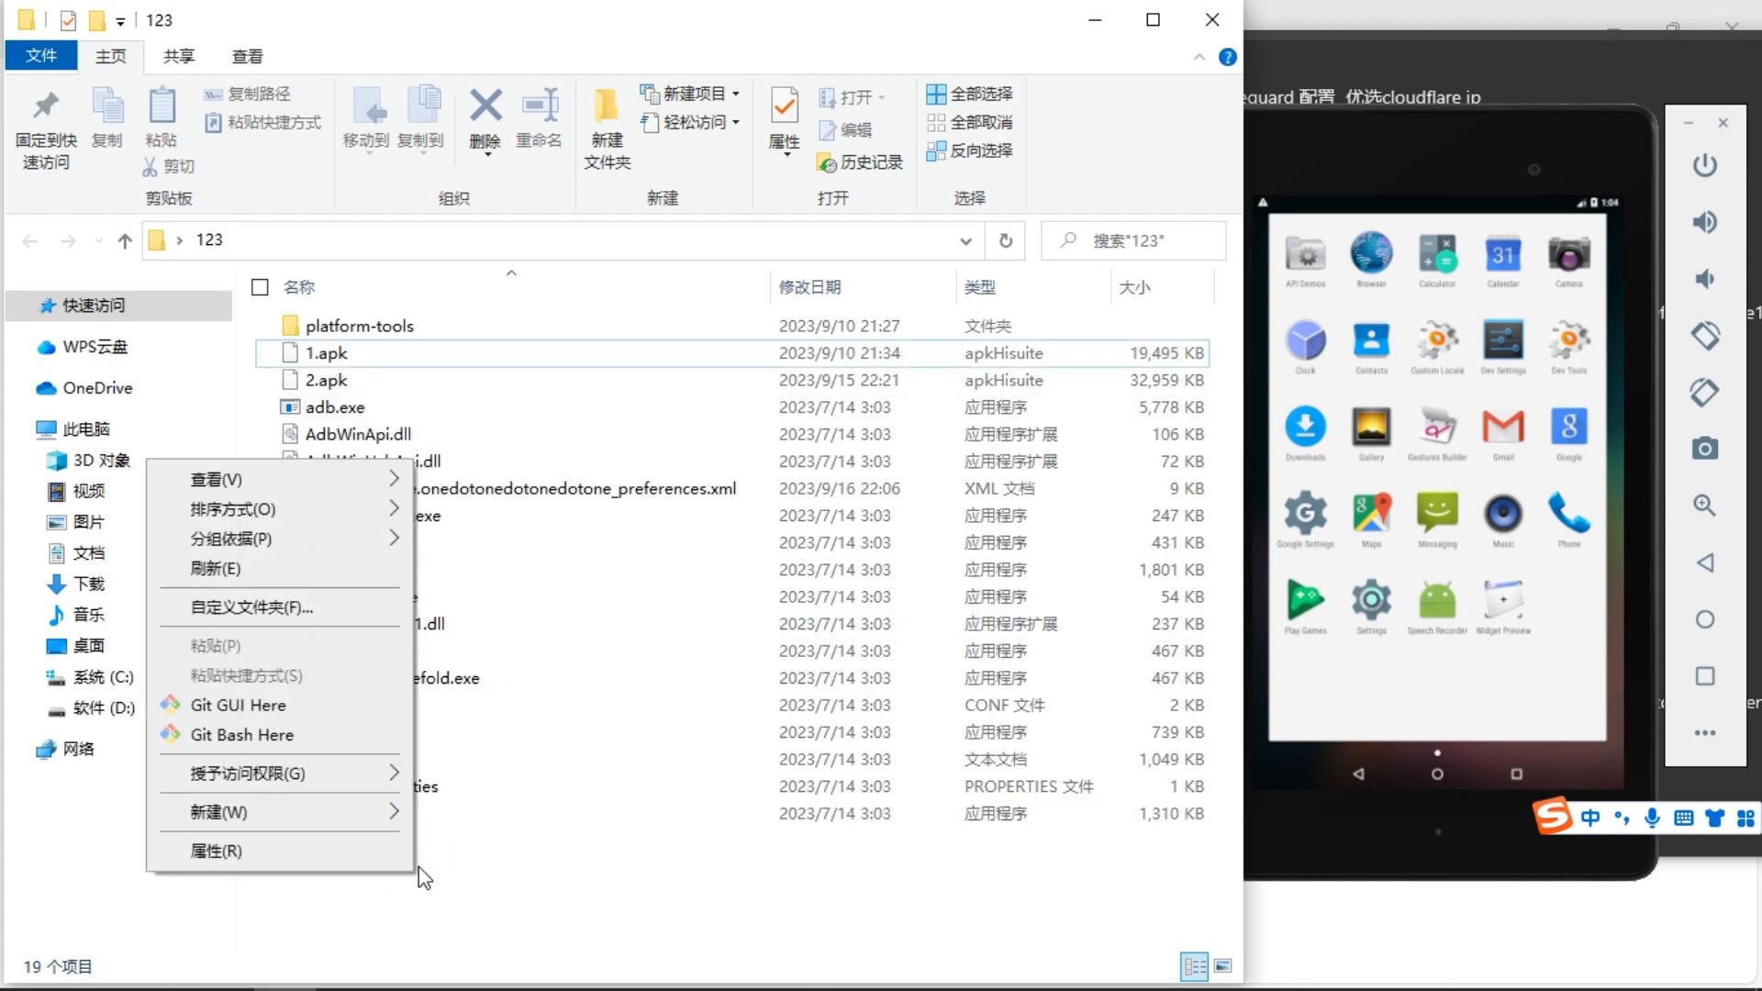
click(373, 909)
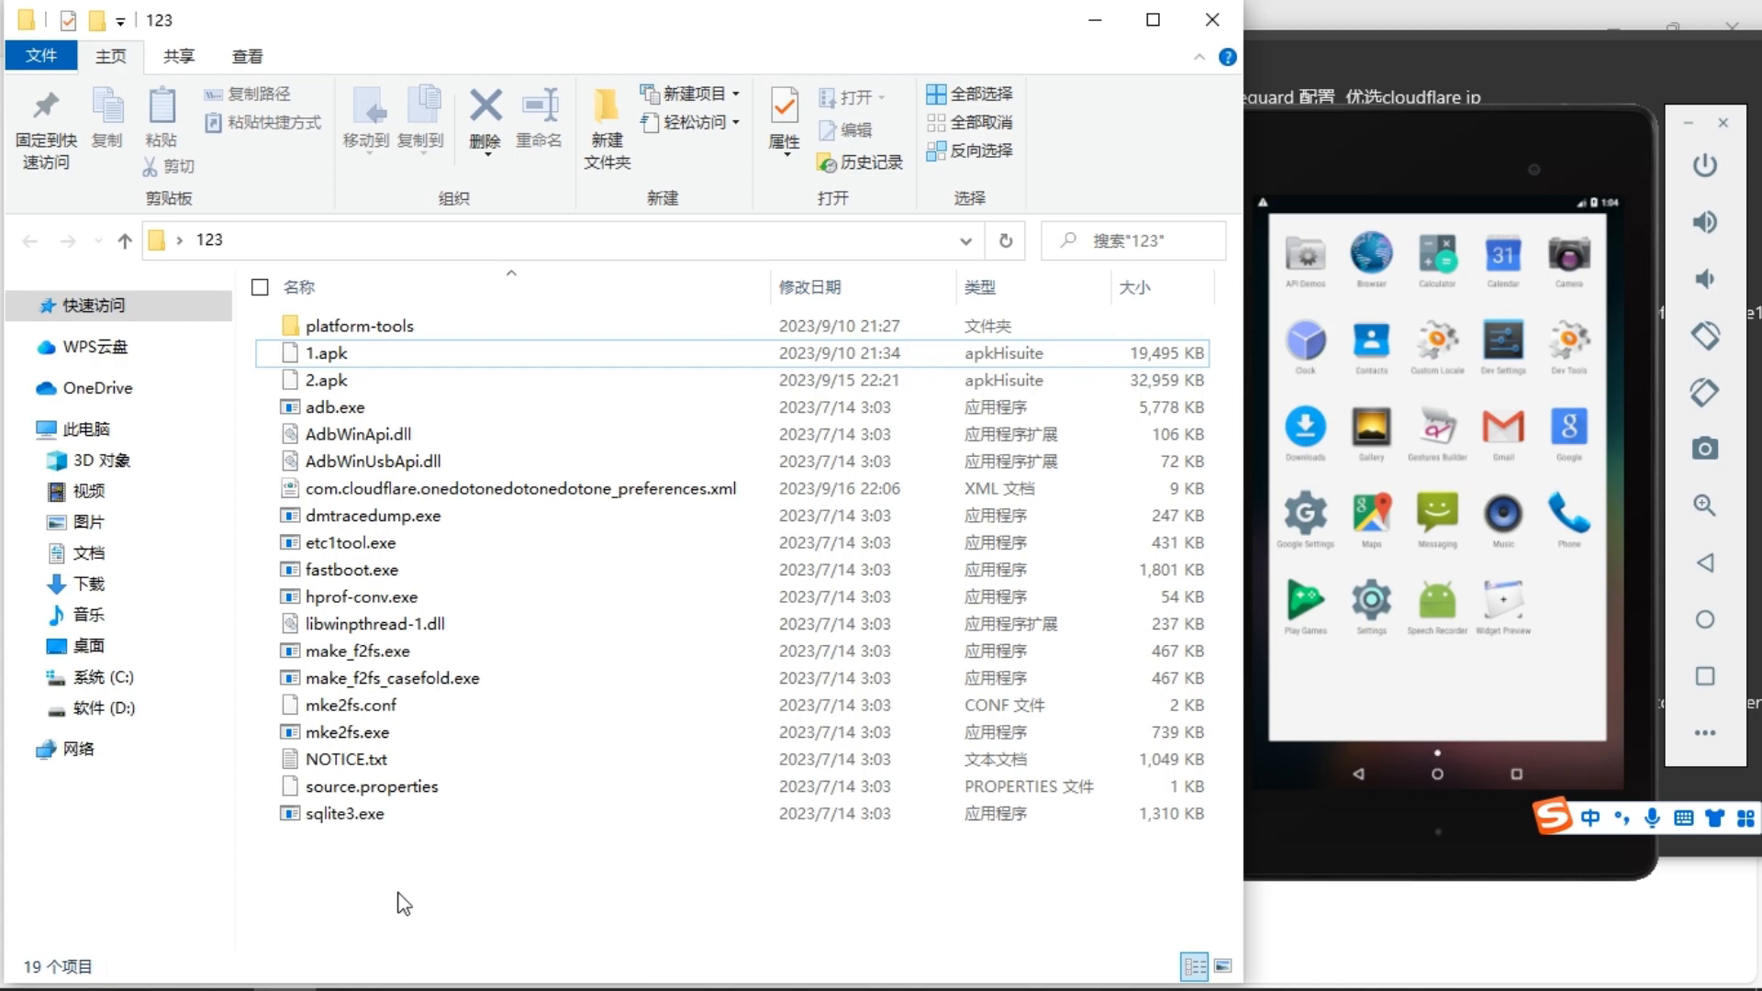
right_click(400, 899)
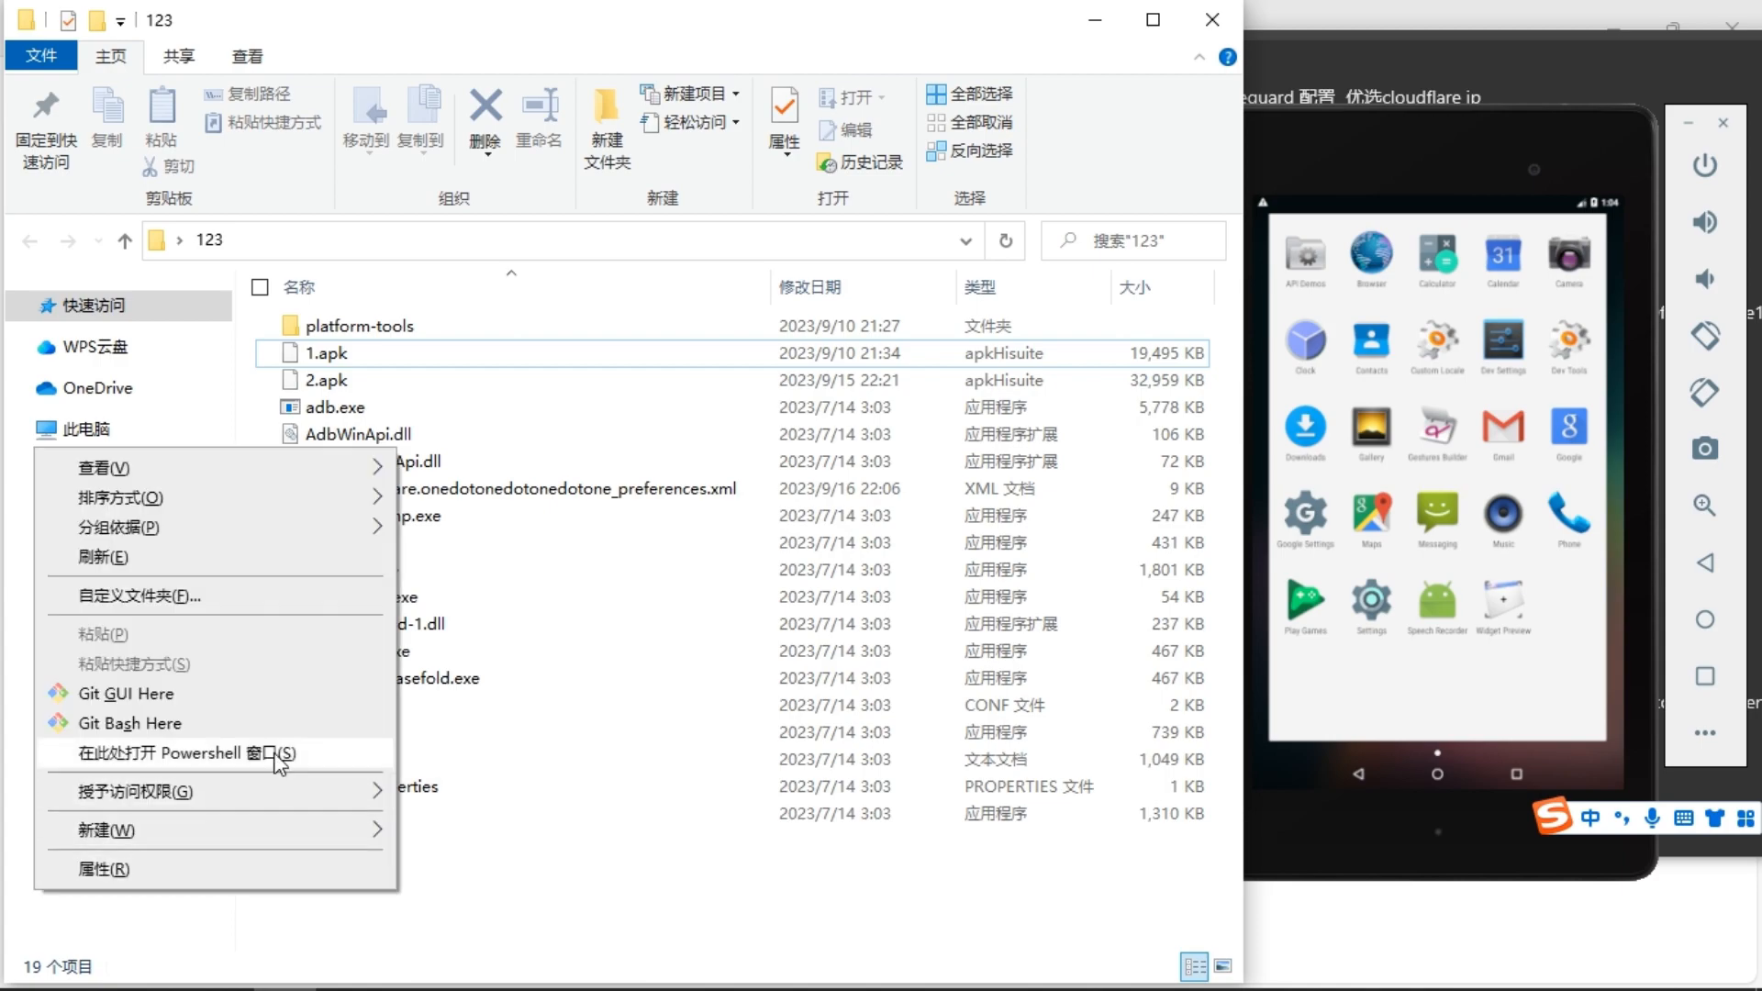
click(275, 755)
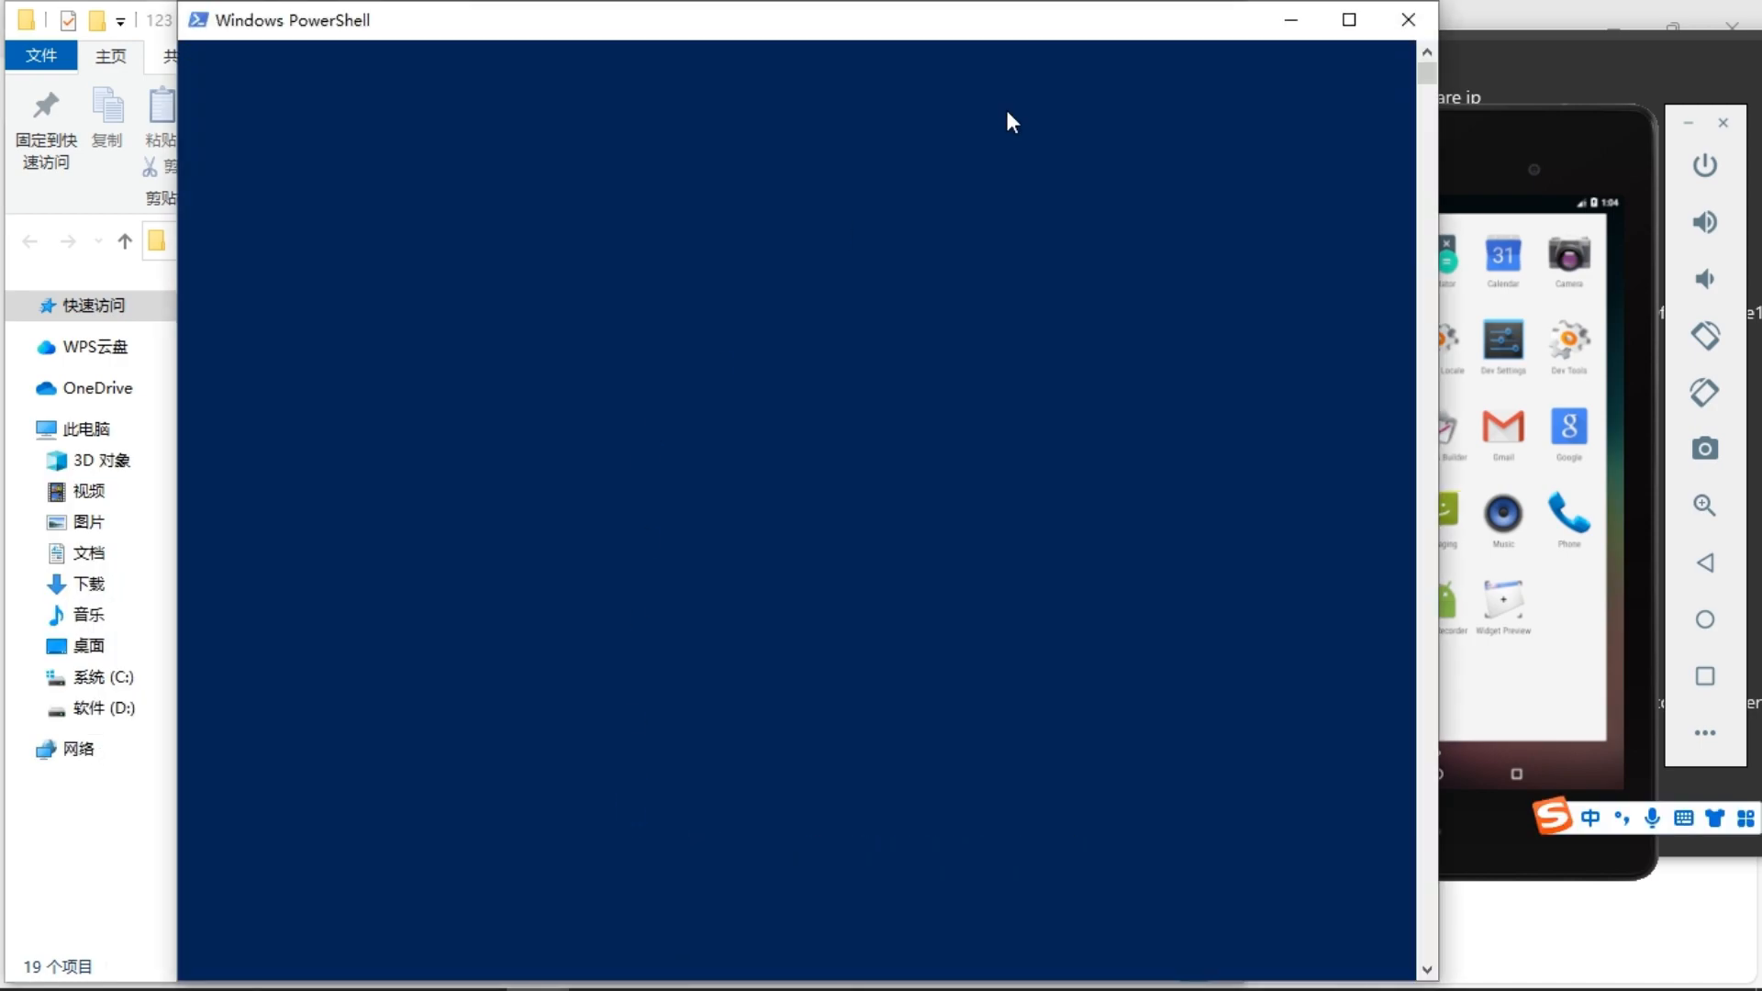
Step: Arrange the PowerShell window on the left beside the emulator and narrow it
drag(1005, 24, 834, 20)
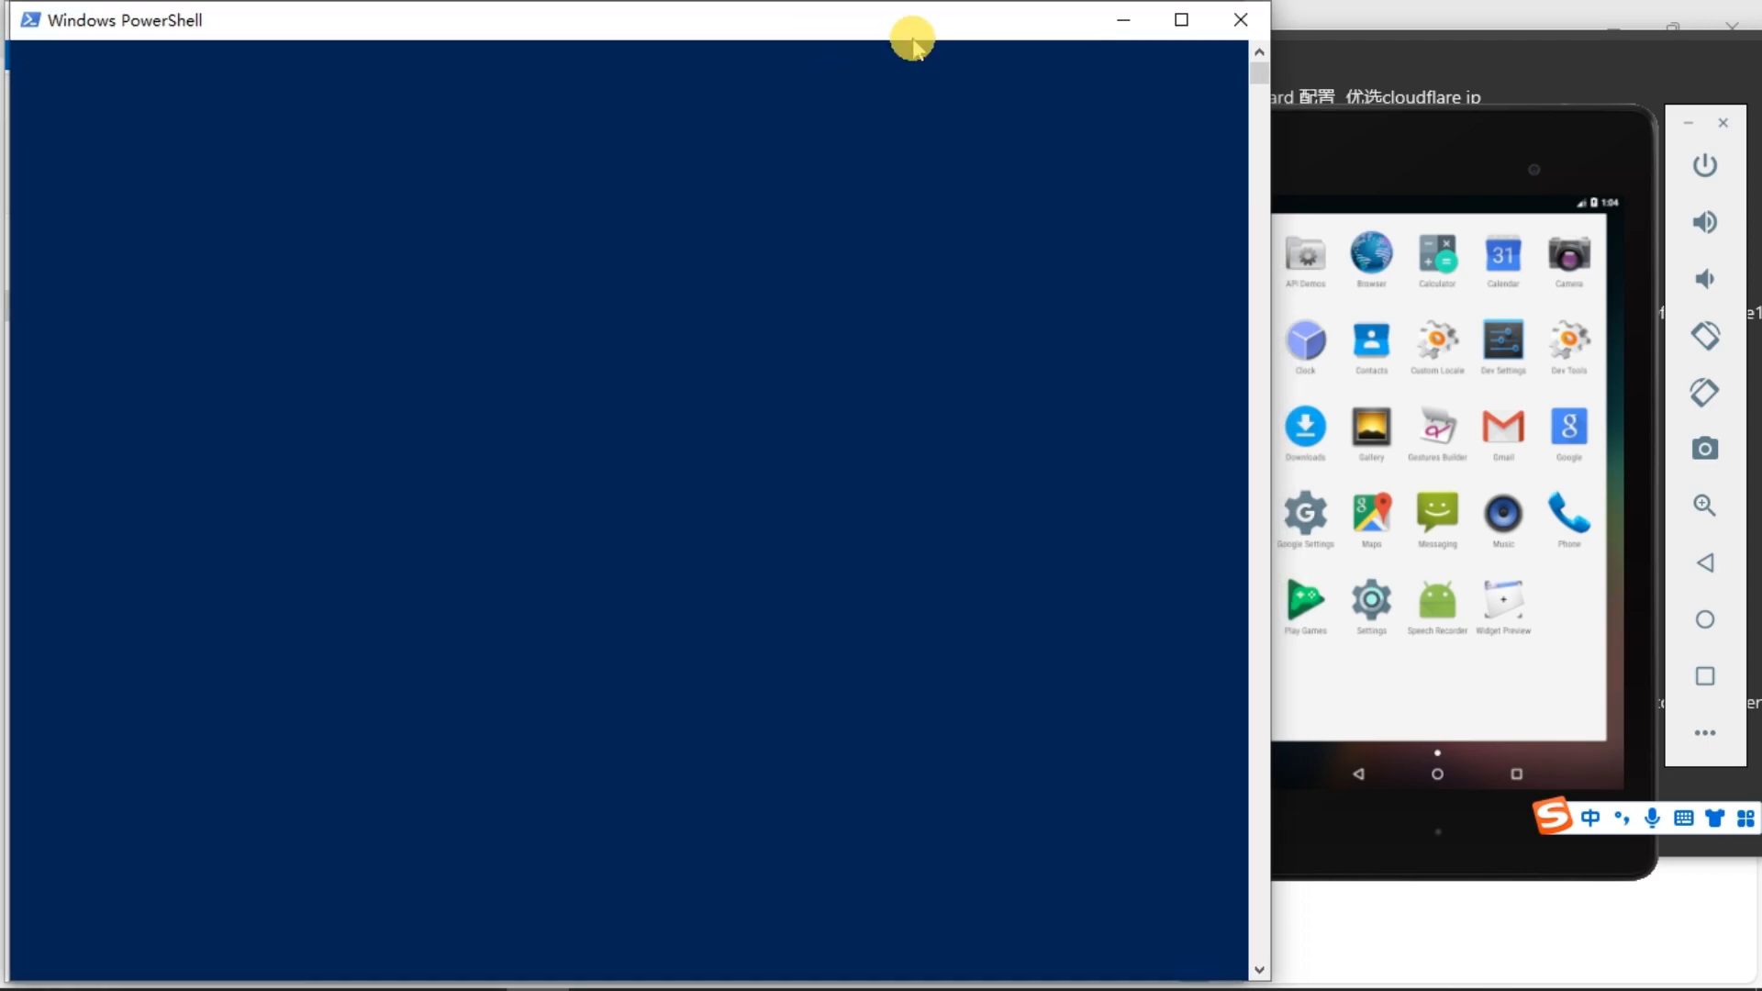
drag(1393, 107, 1483, 138)
drag(501, 13, 598, 171)
drag(1347, 439, 1083, 459)
drag(781, 165, 763, 137)
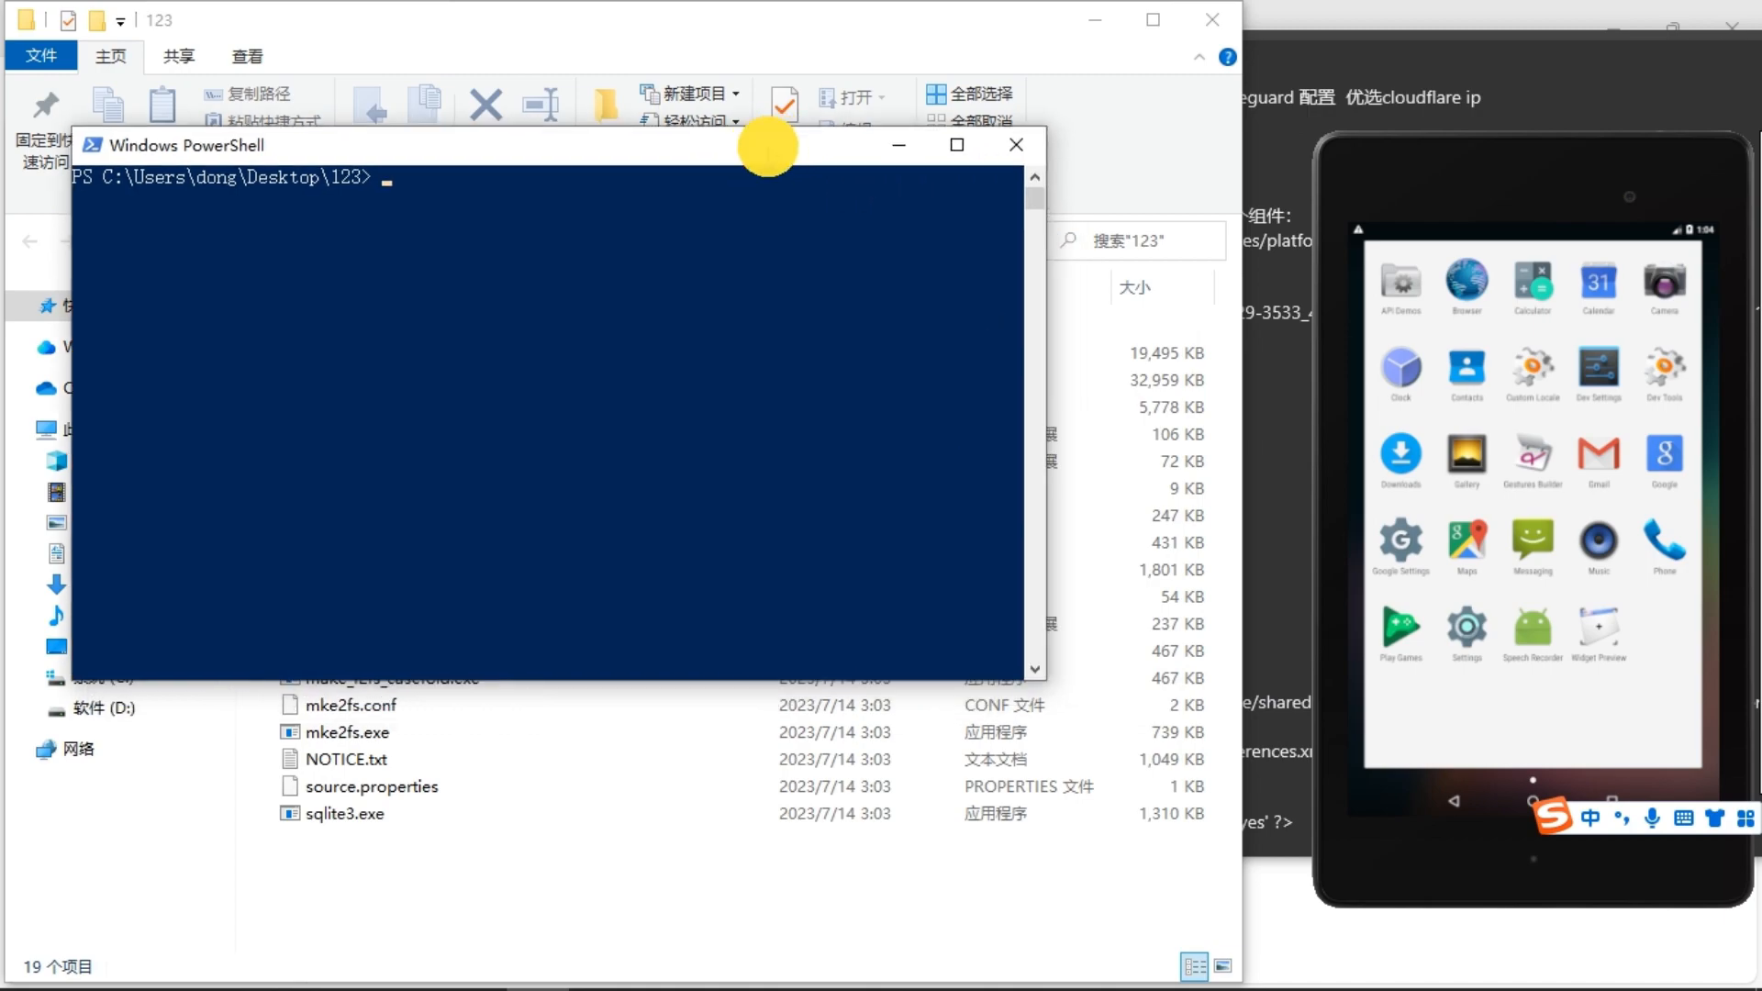
Step: Copy the '.\adb.exe install 1.apk' command line from the sticky note
click(1378, 57)
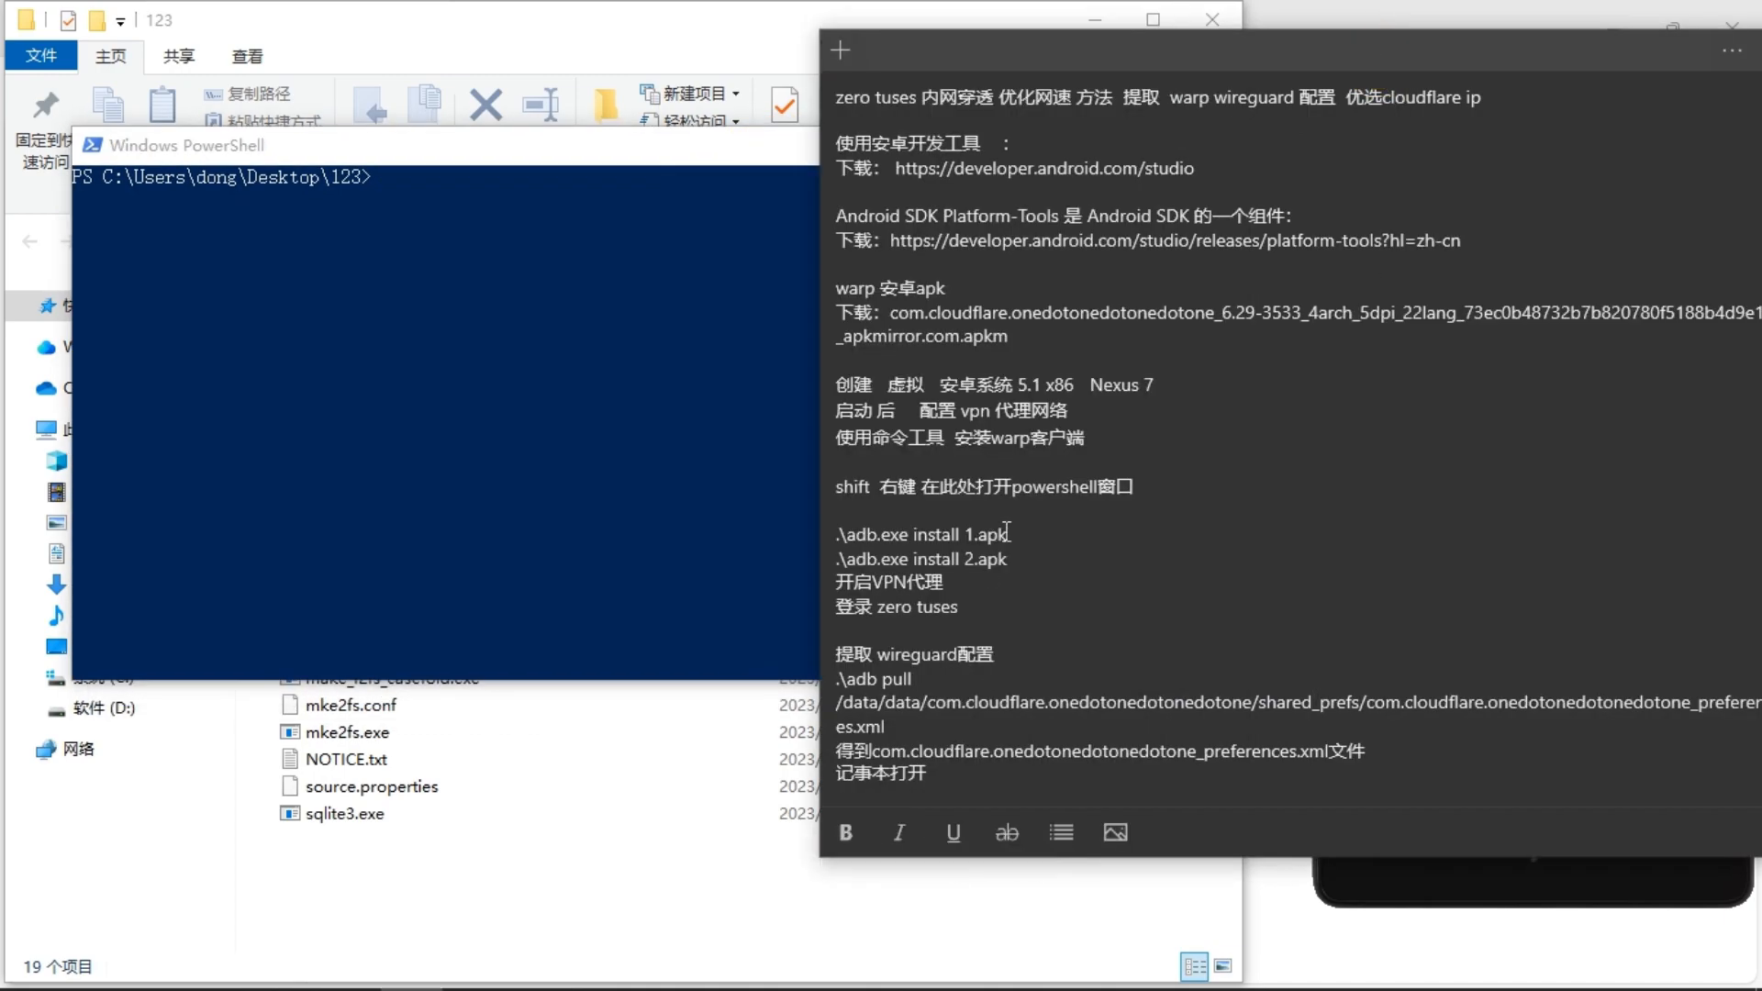
click(950, 534)
drag(950, 535, 831, 534)
right_click(961, 543)
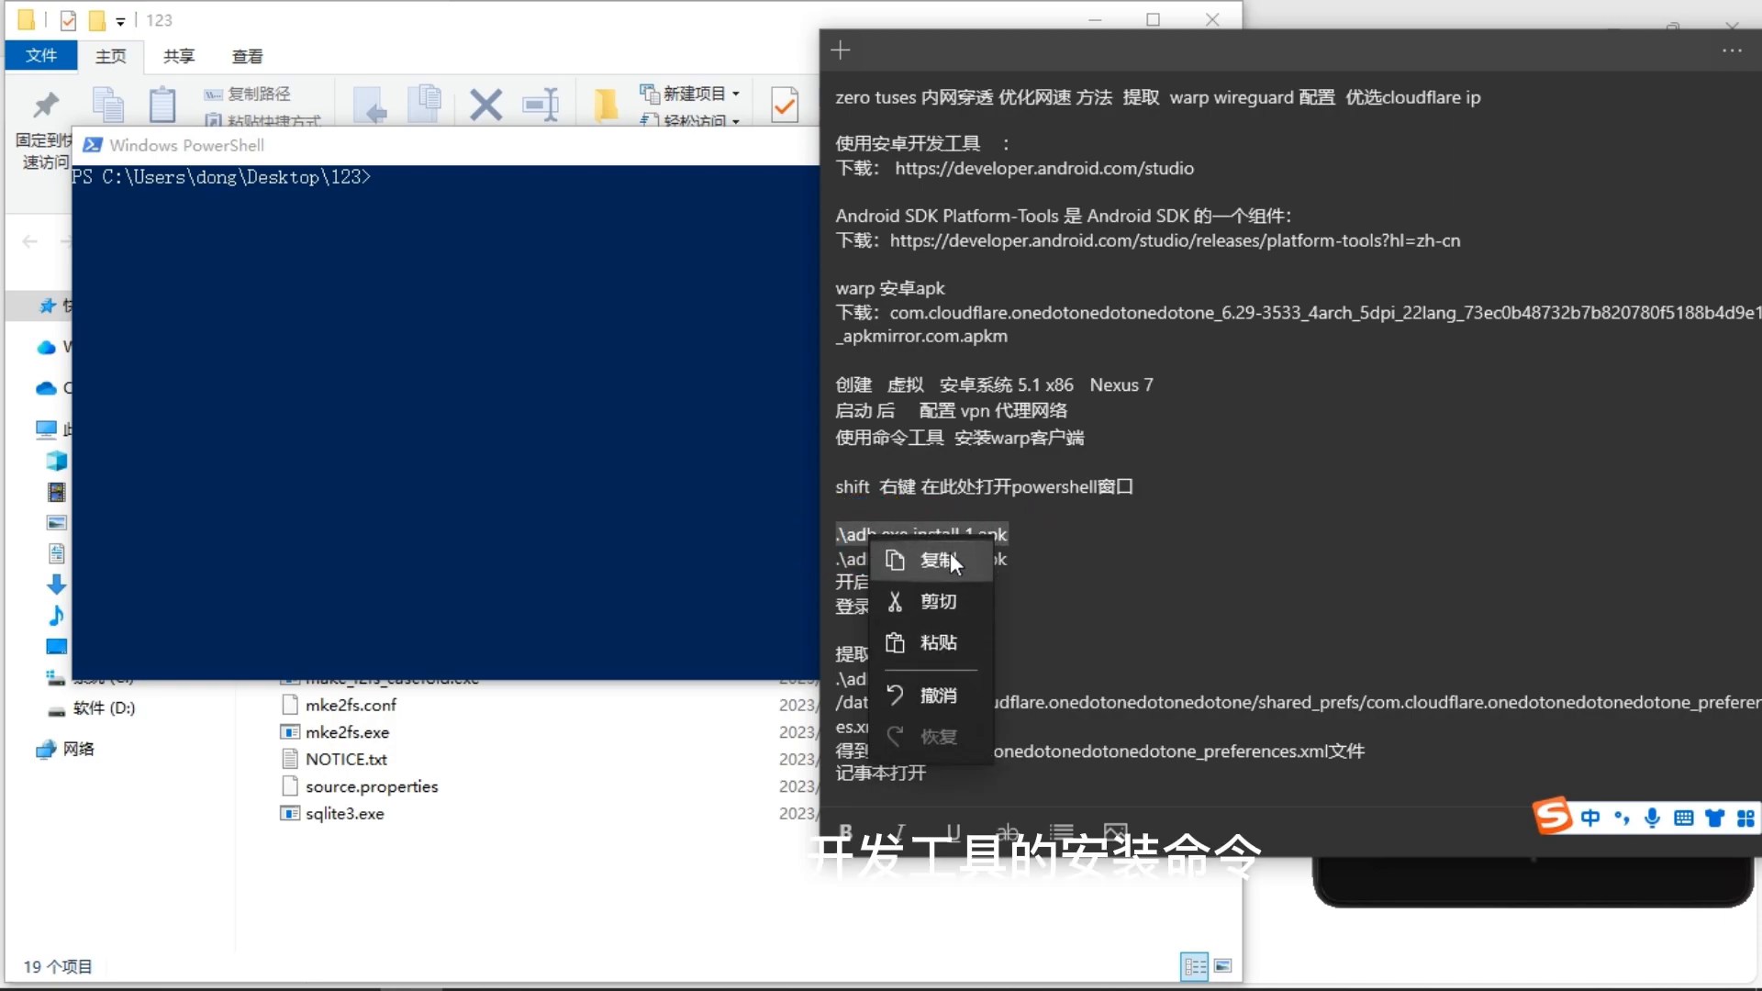
click(986, 550)
Step: Paste the install command into PowerShell and run it to install 1.apk
click(400, 176)
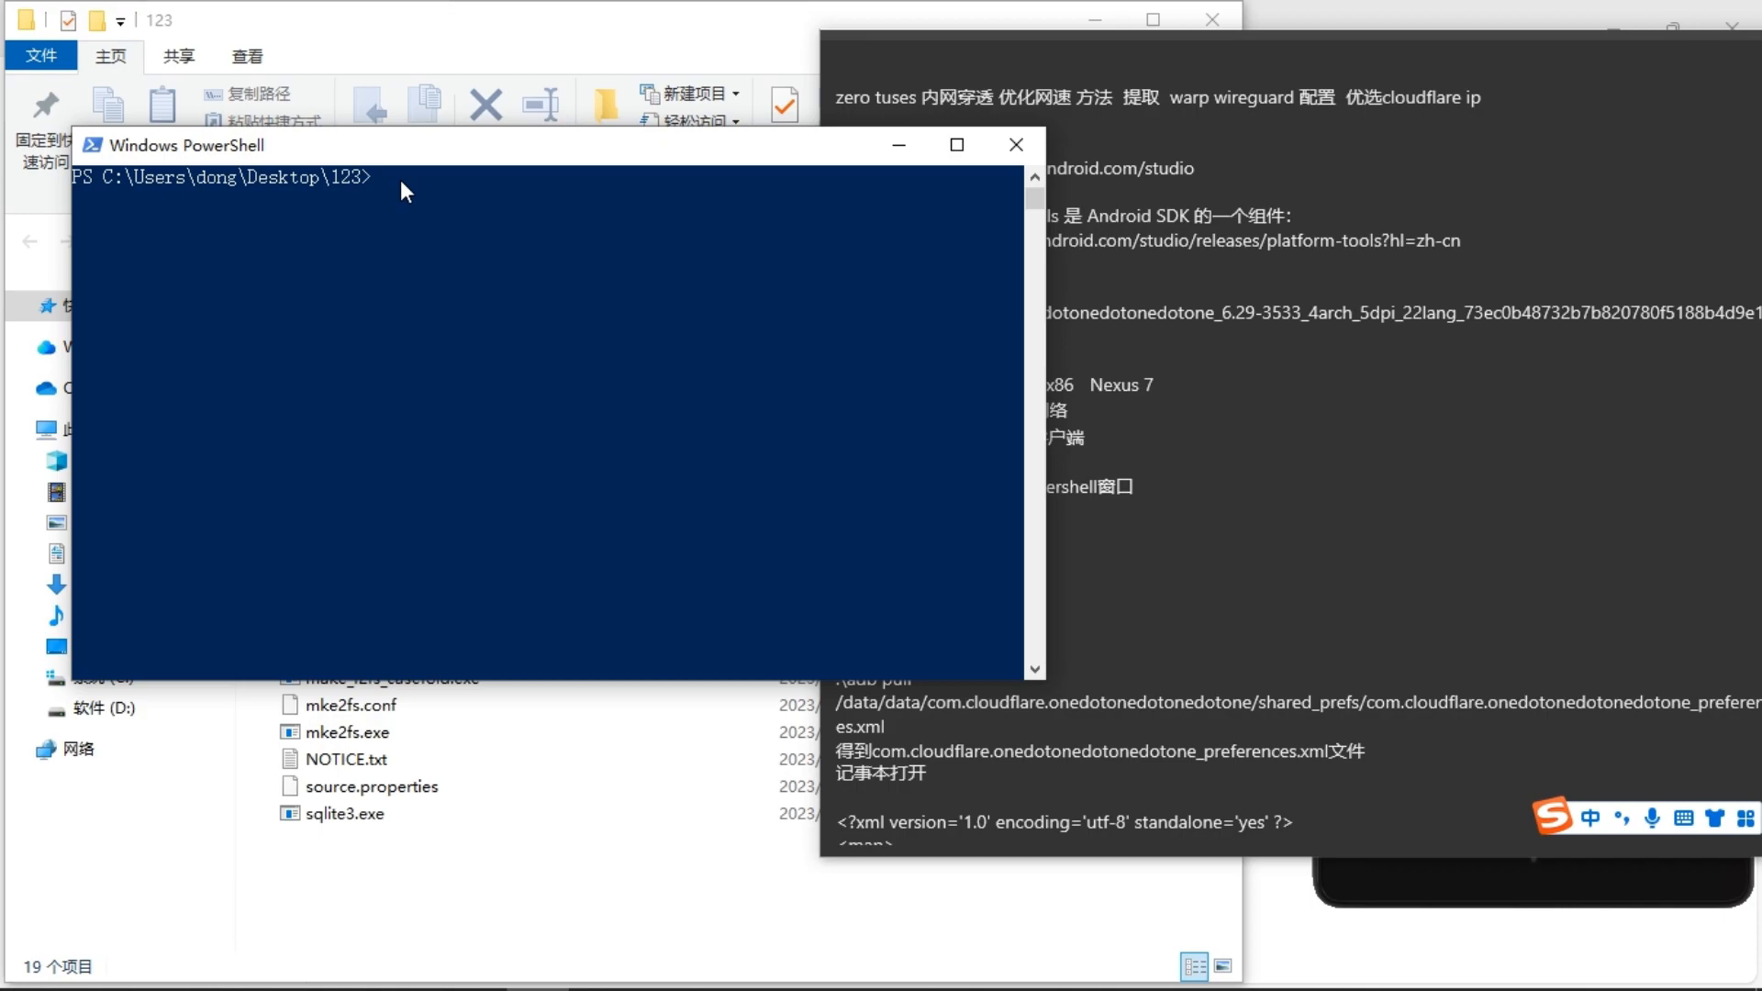
right_click(400, 180)
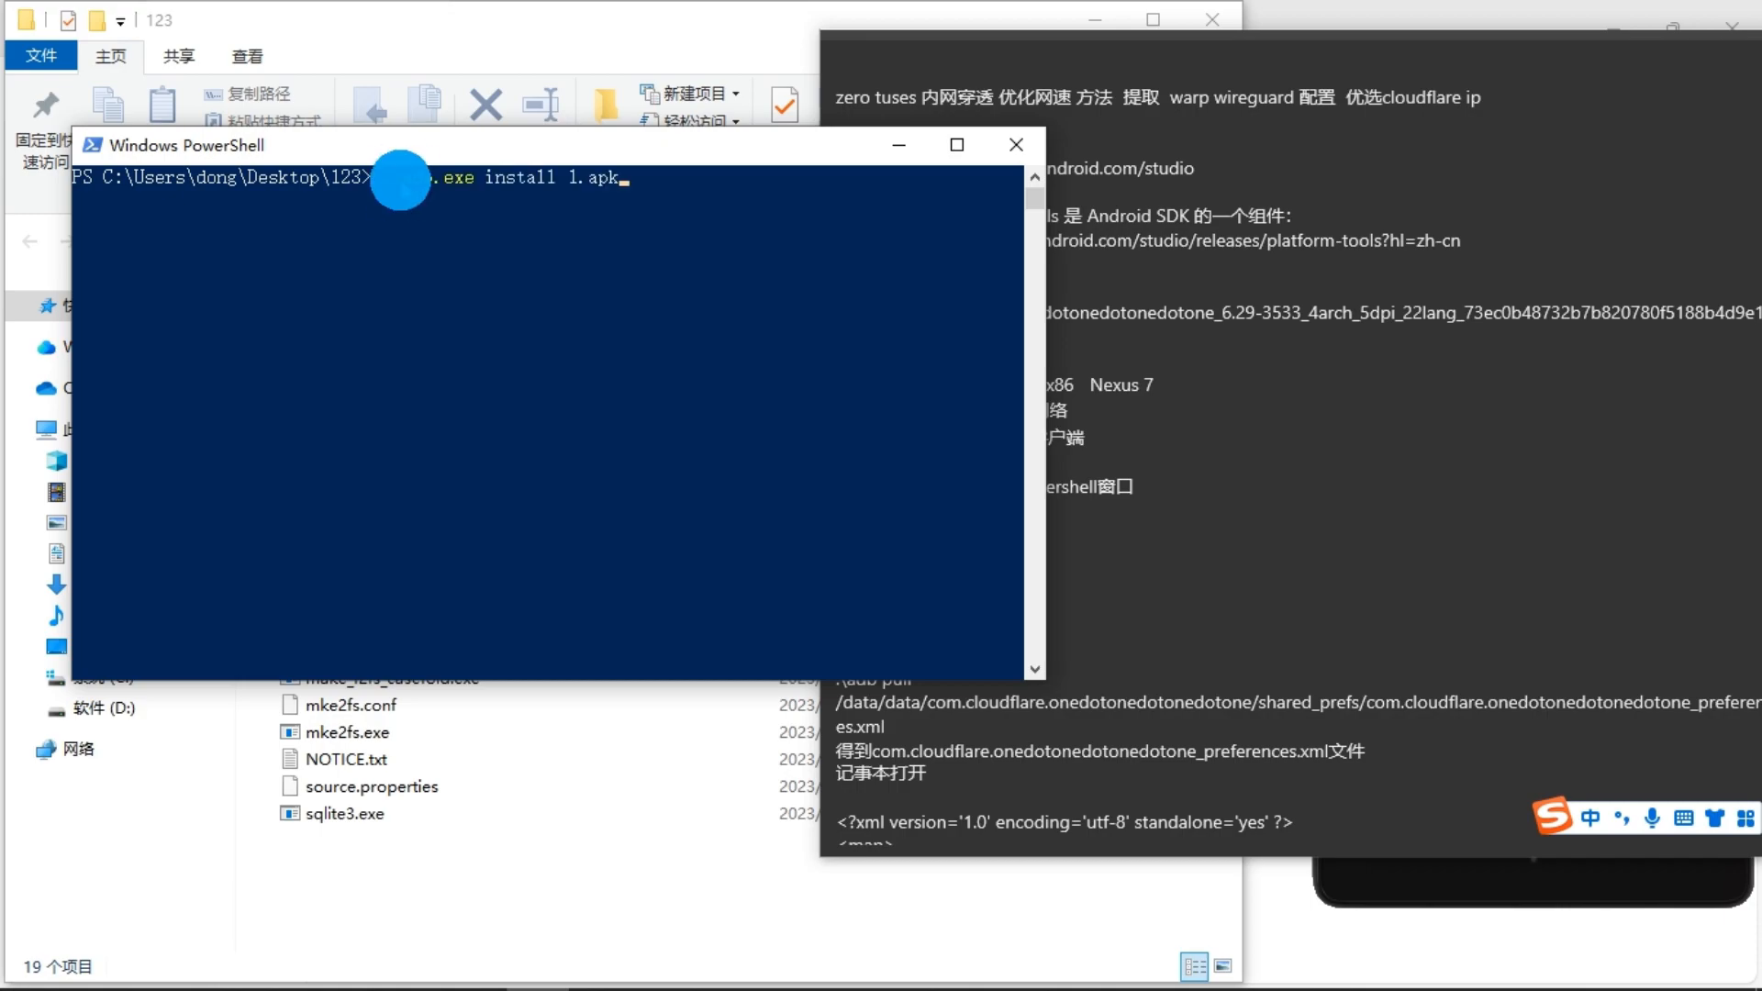
click(1351, 900)
drag(1402, 156, 1248, 137)
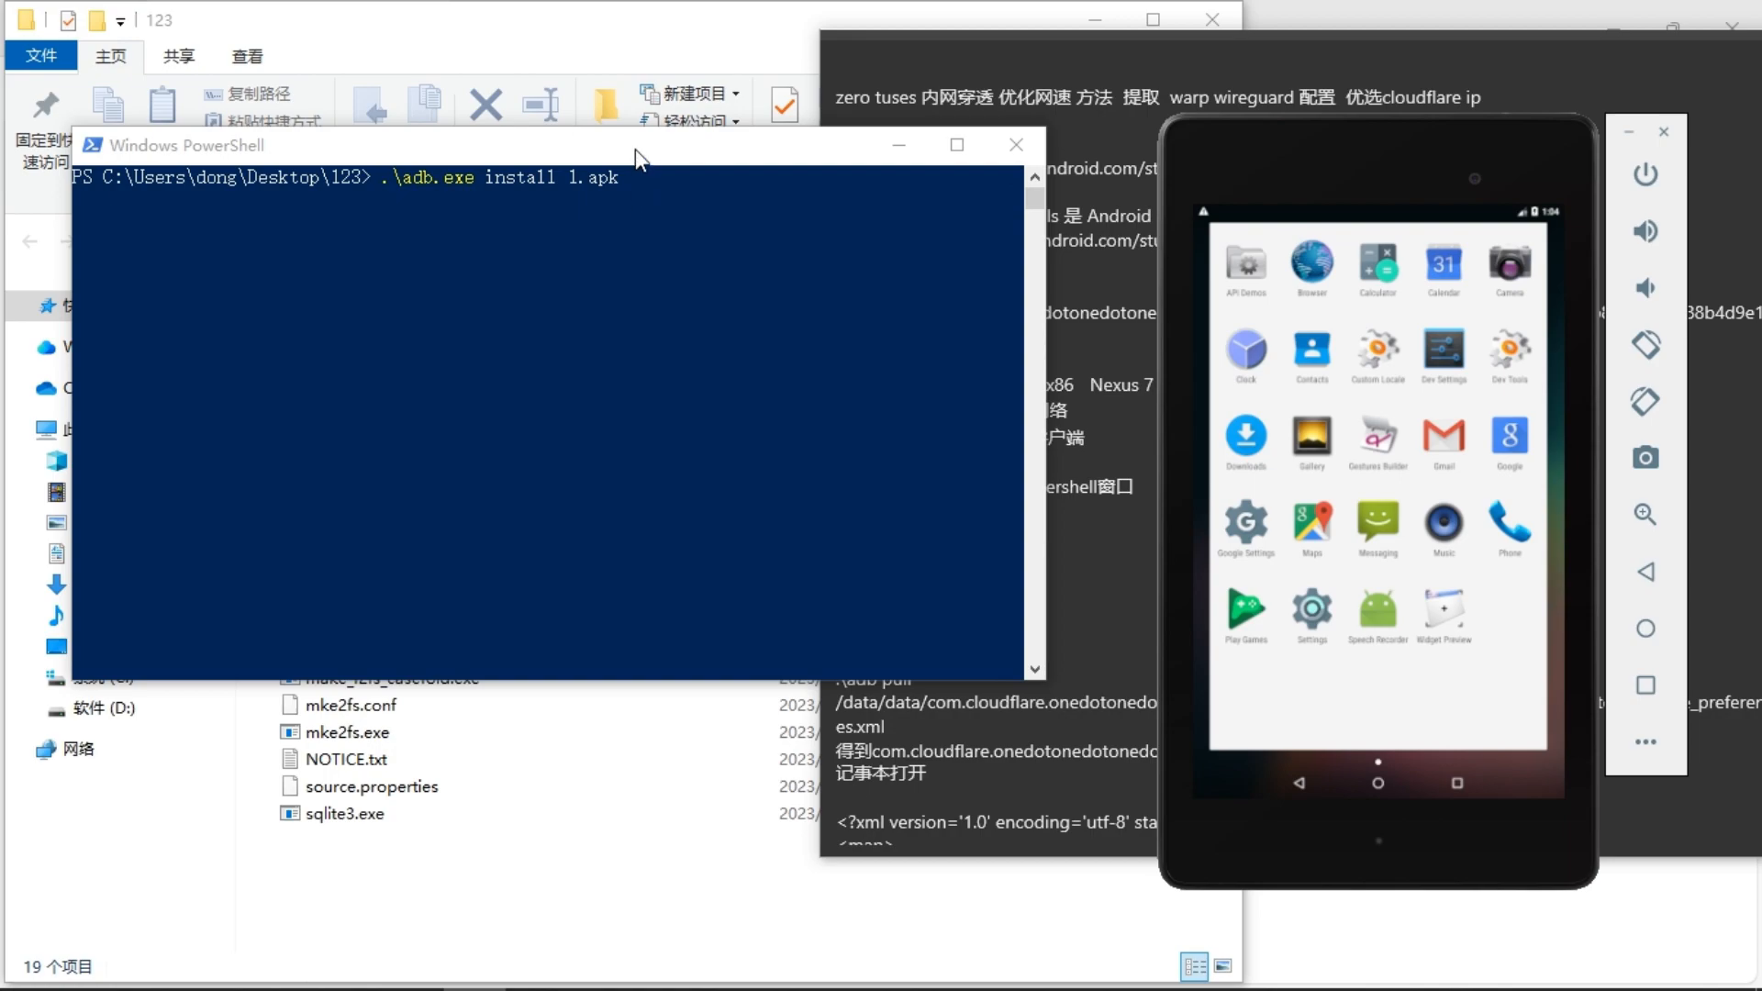
click(638, 200)
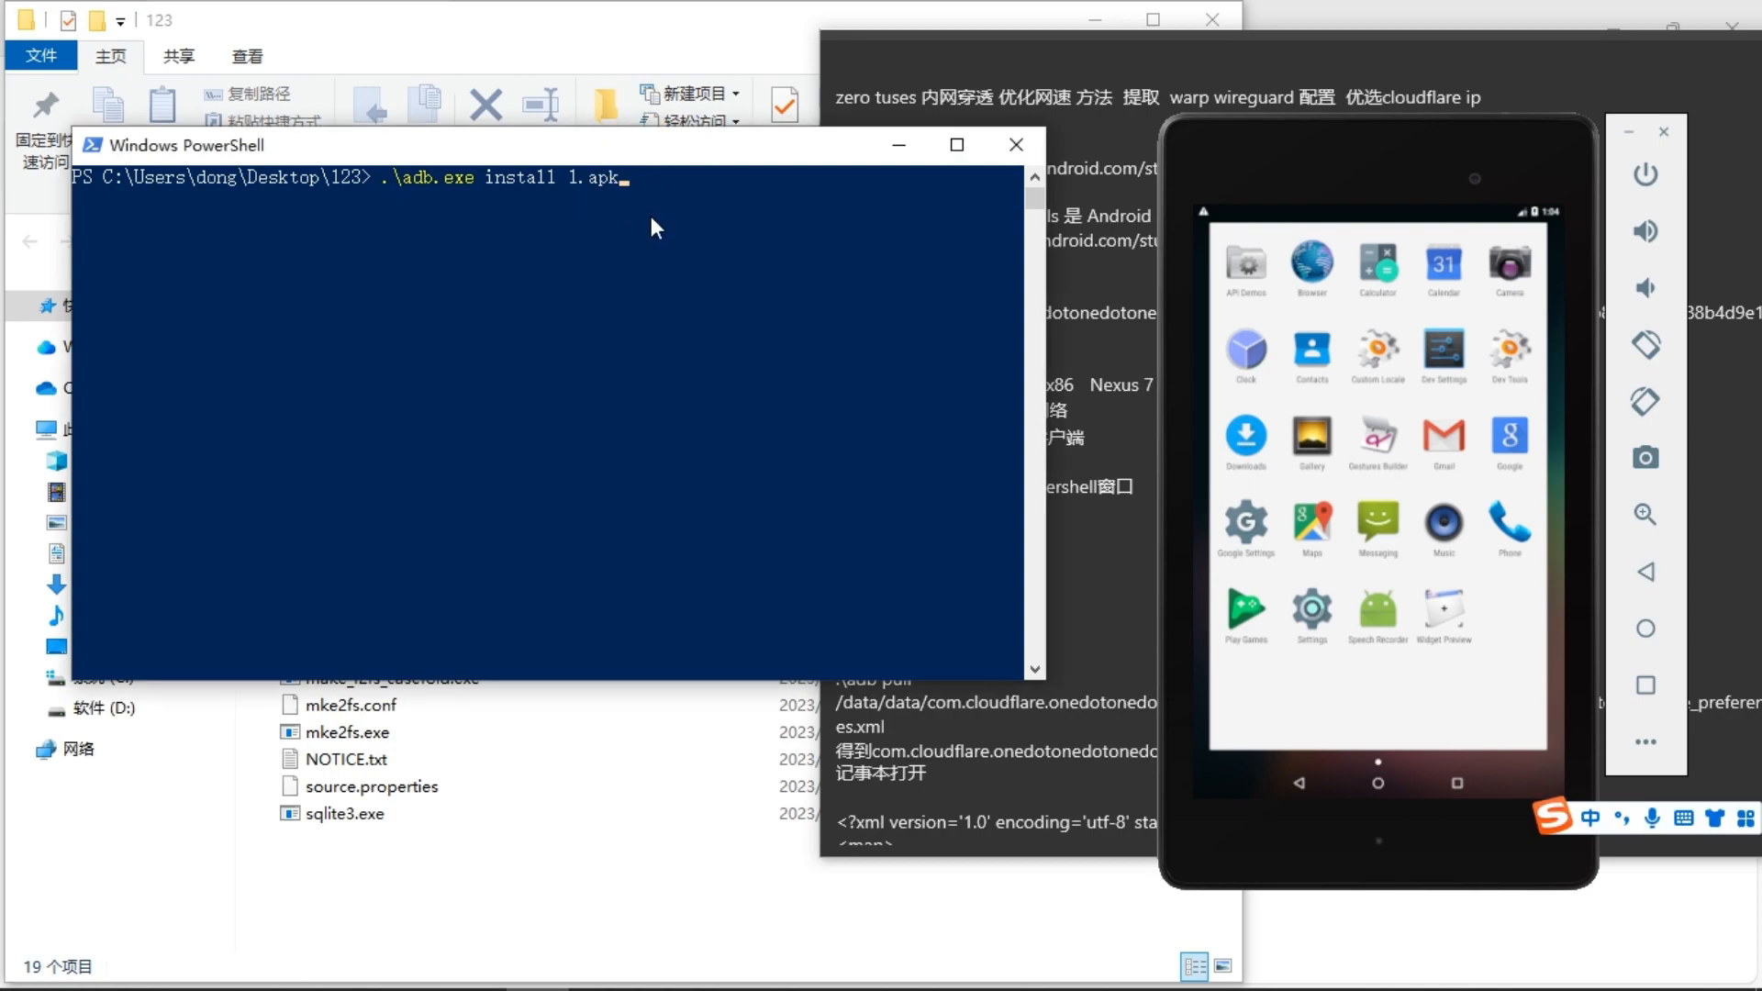
key(Return)
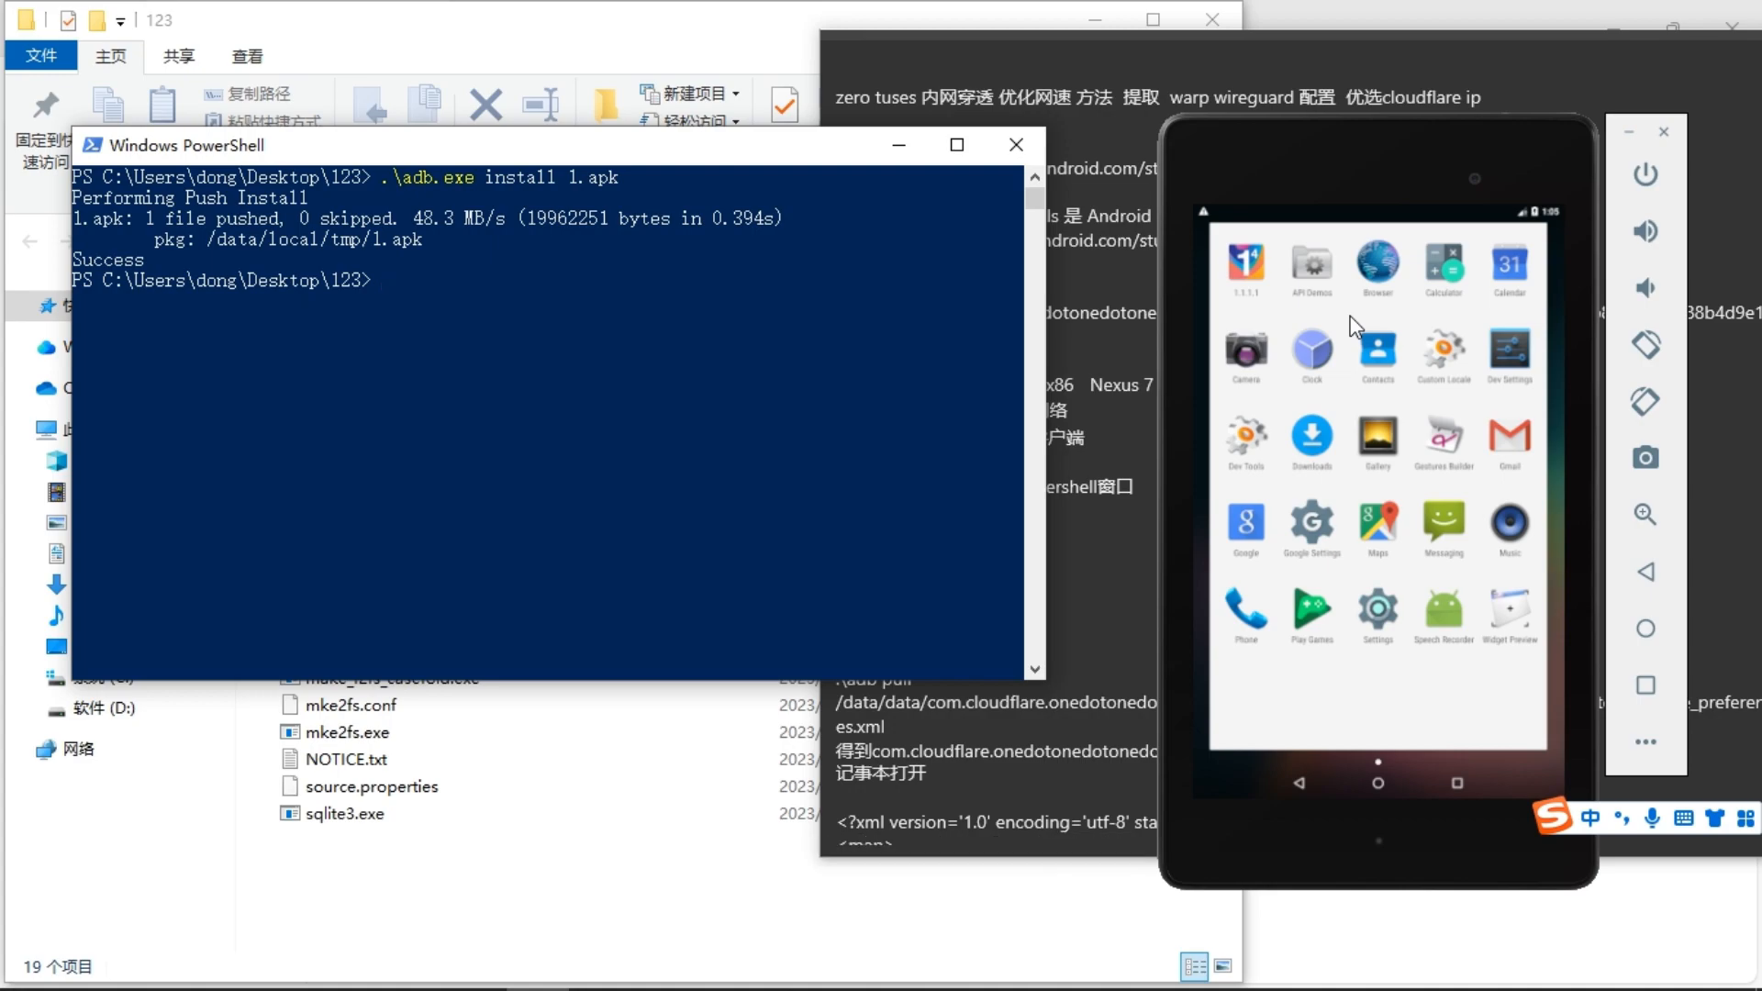
Step: Launch 1.1.1.1, pass the WARP intro and privacy screens, and open its Account page
click(1249, 279)
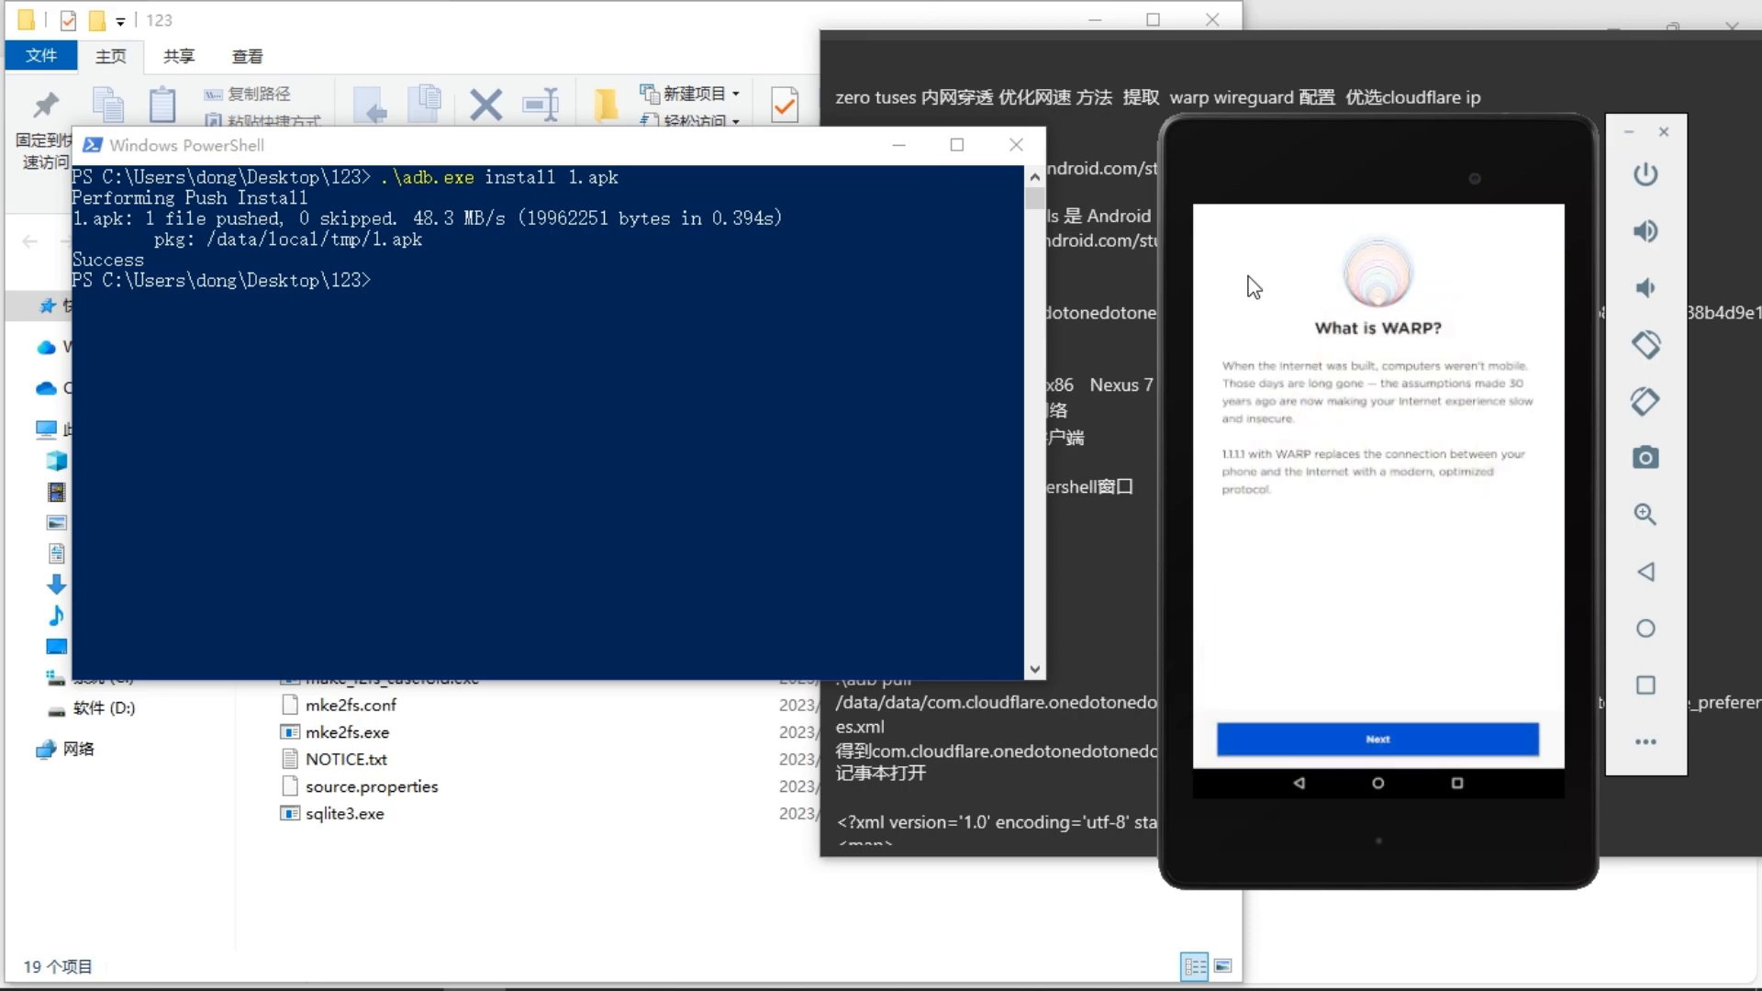
click(1419, 748)
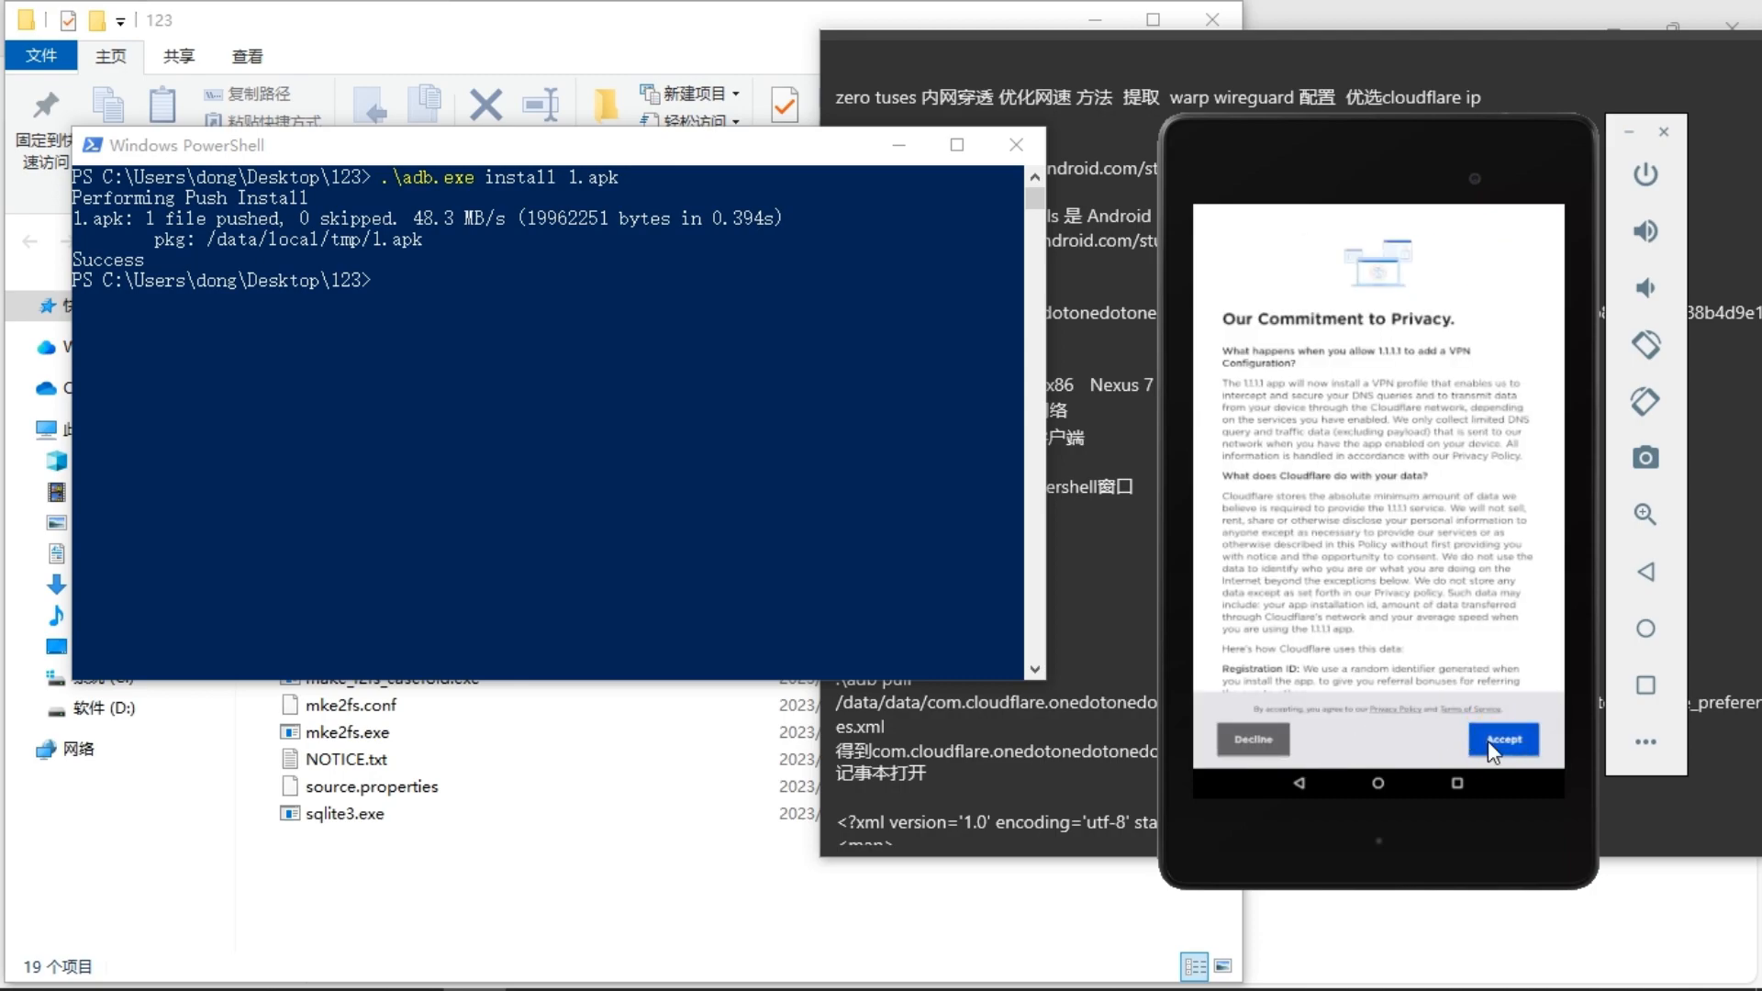
click(1489, 741)
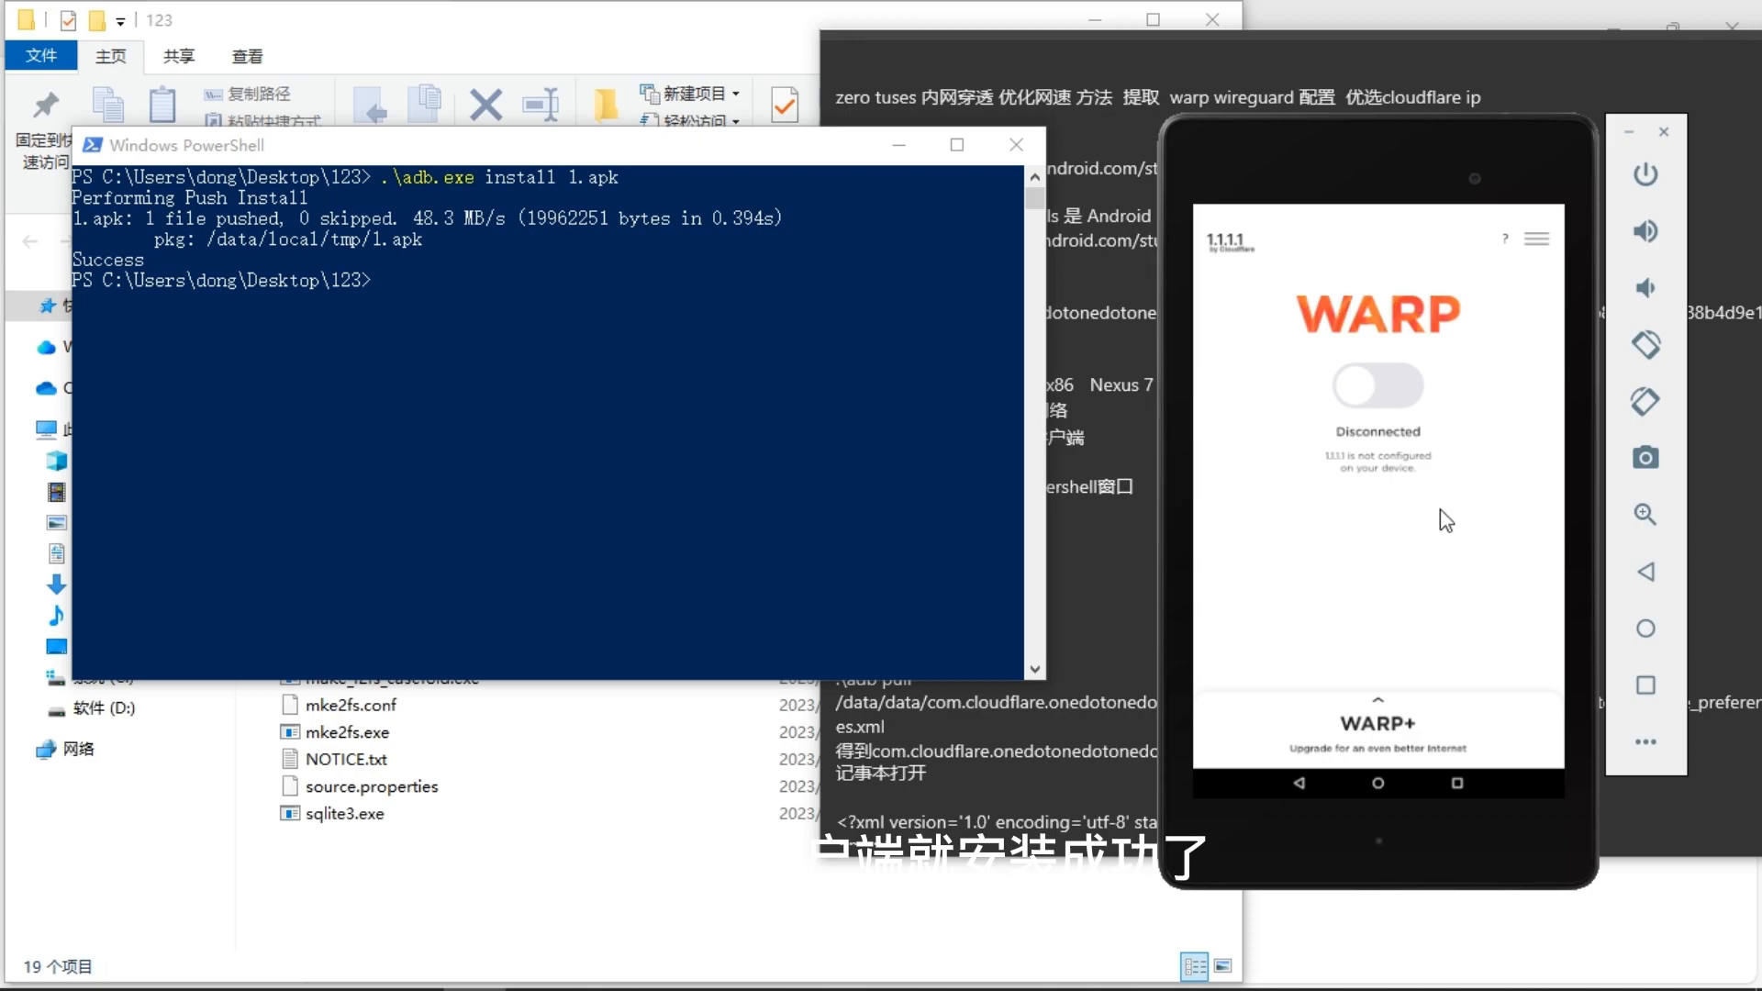
click(1533, 242)
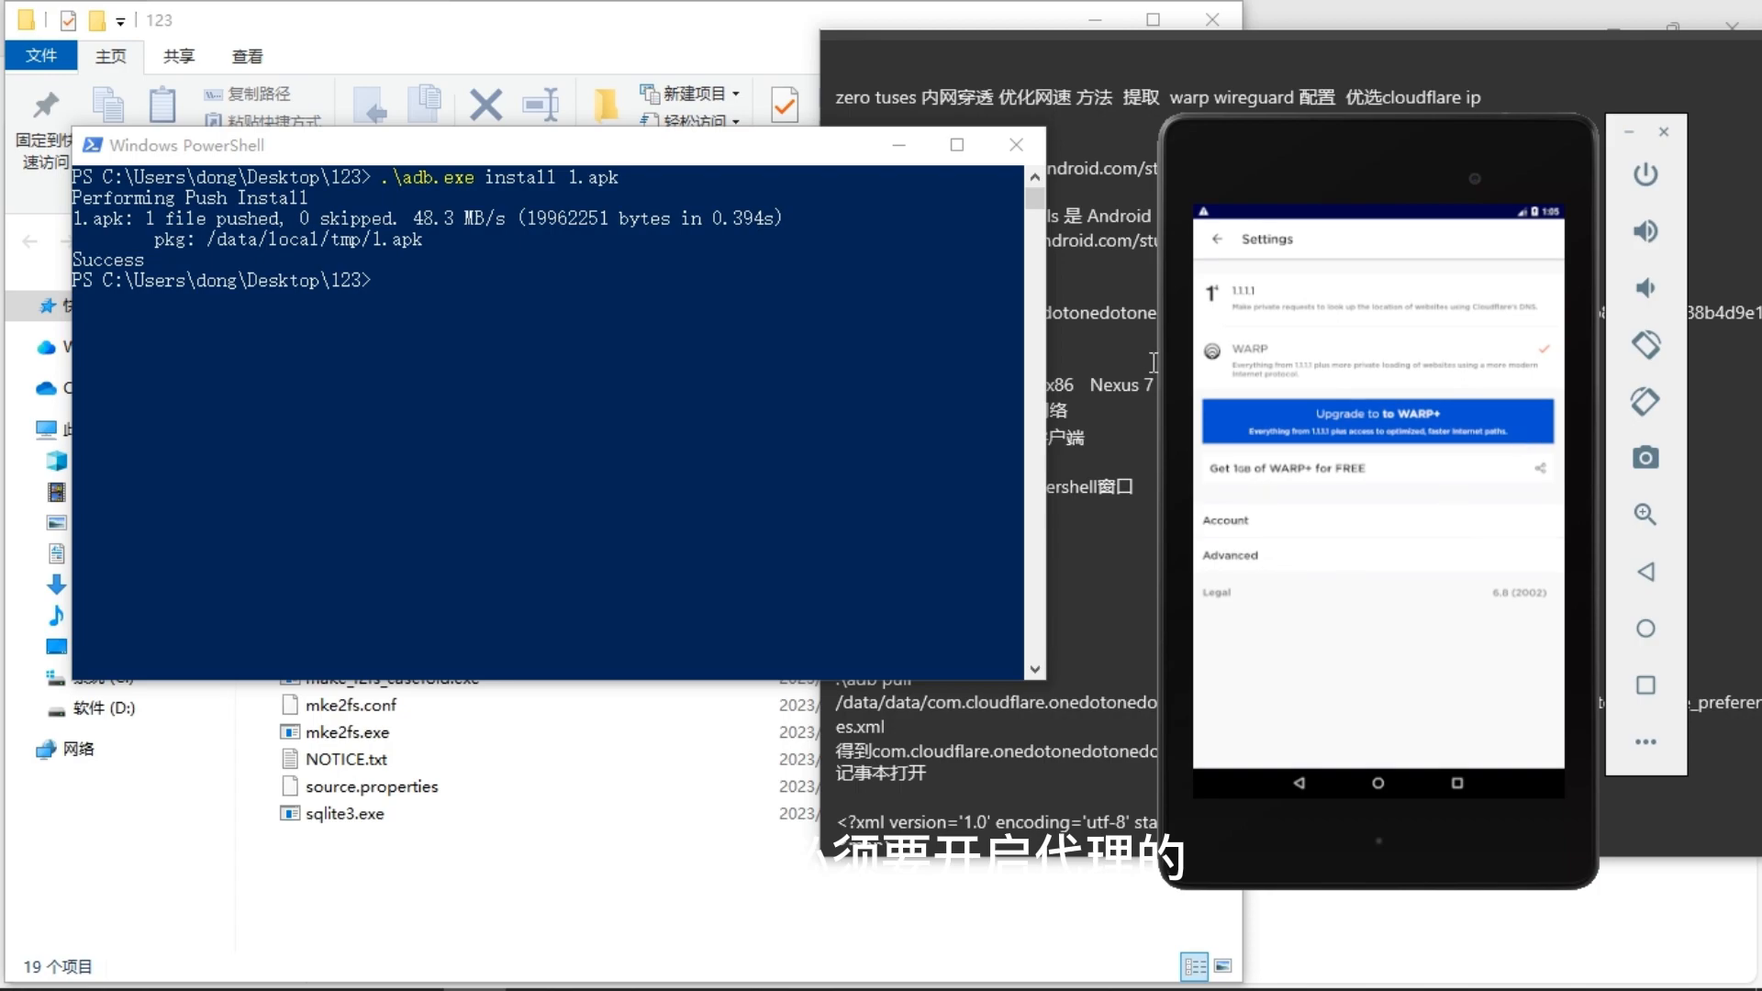
click(1294, 533)
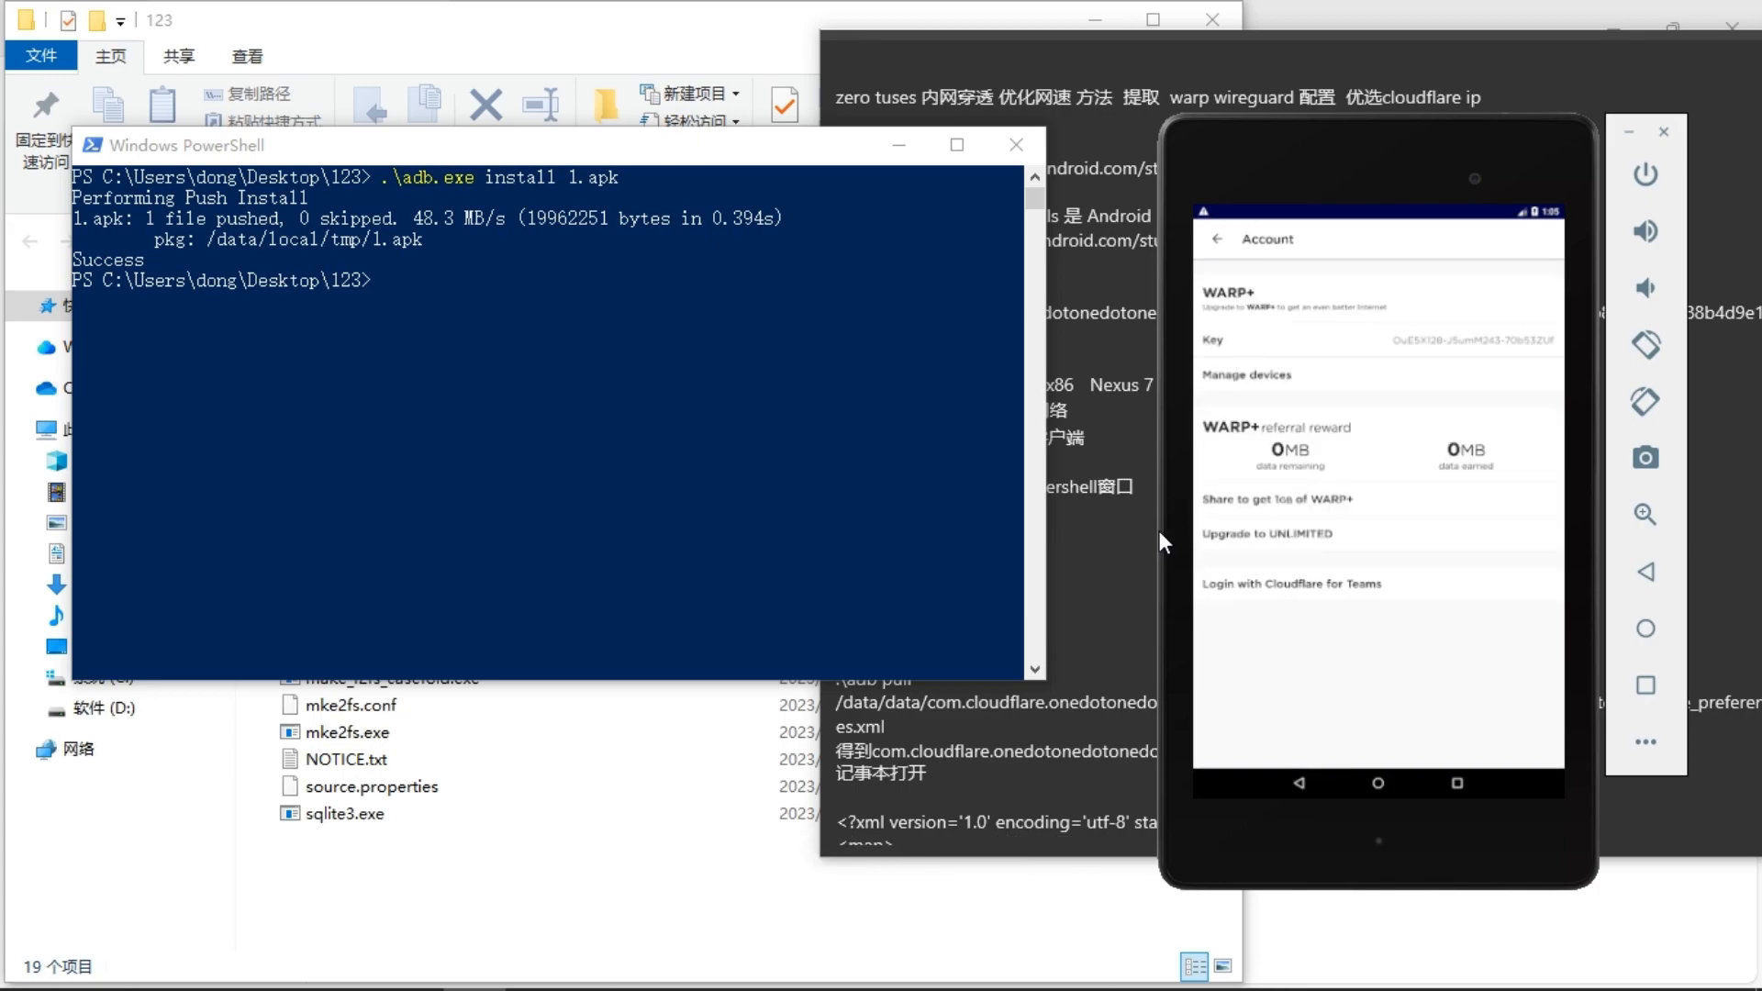
click(1111, 558)
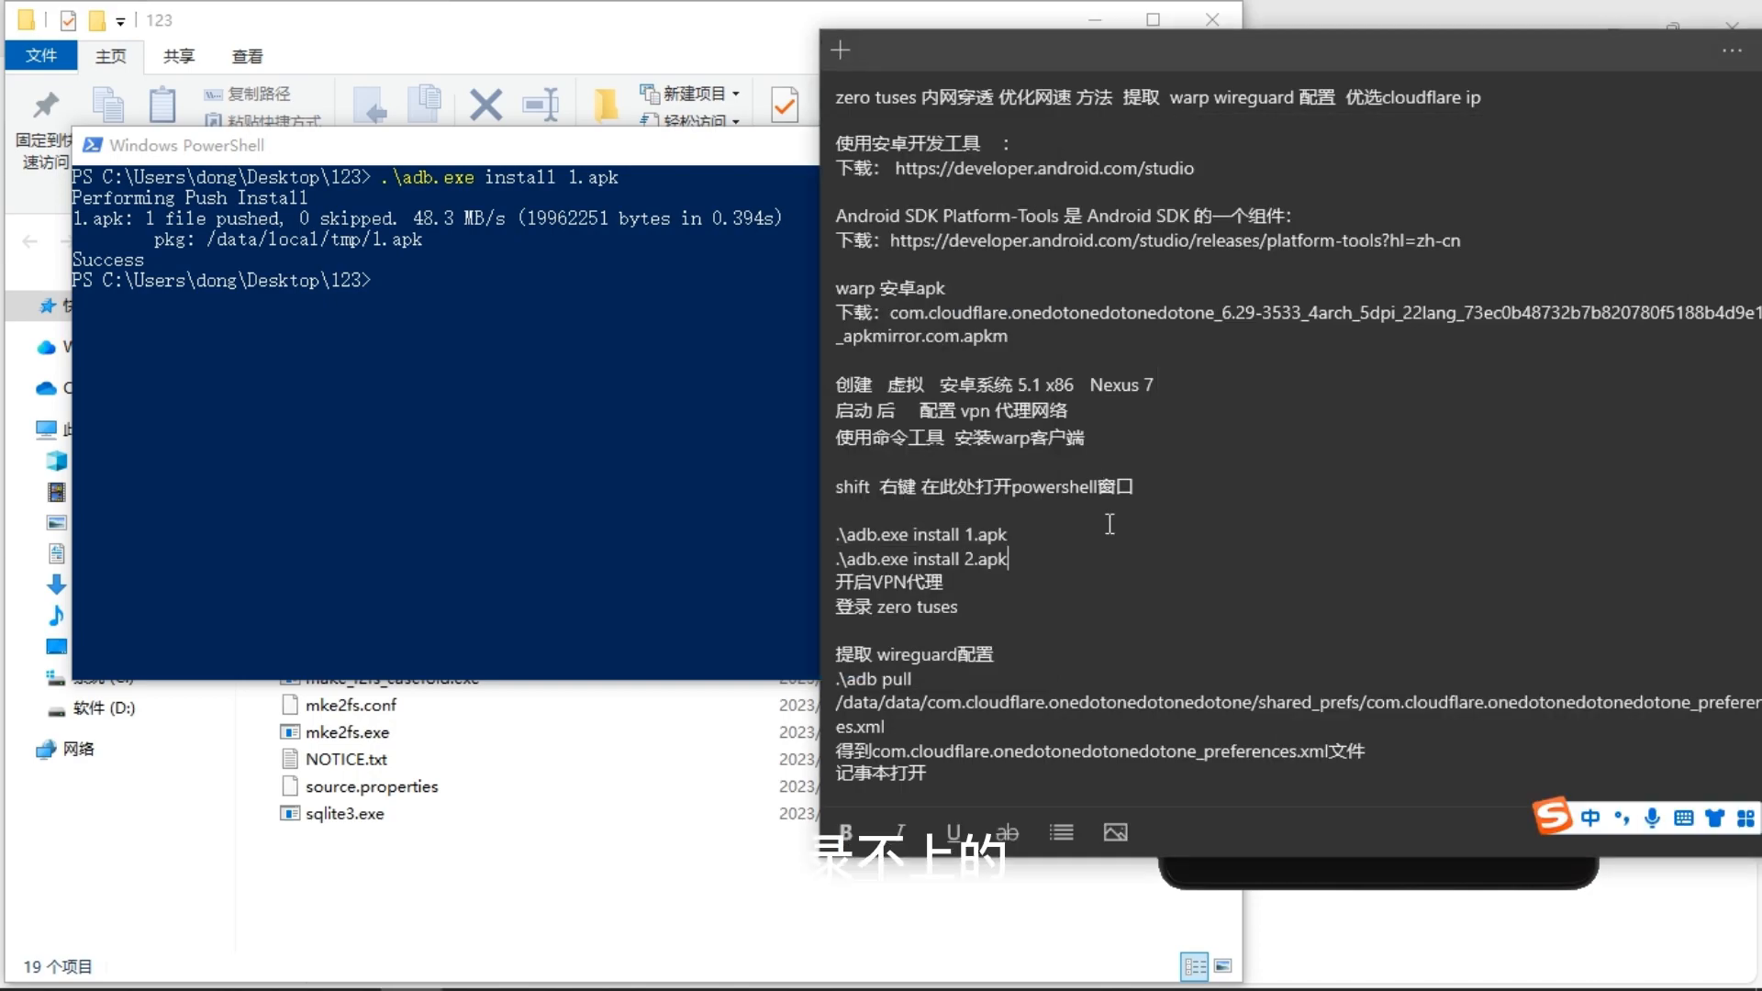
Step: Delete the '开启VPN代理' line from the sticky note
click(1008, 535)
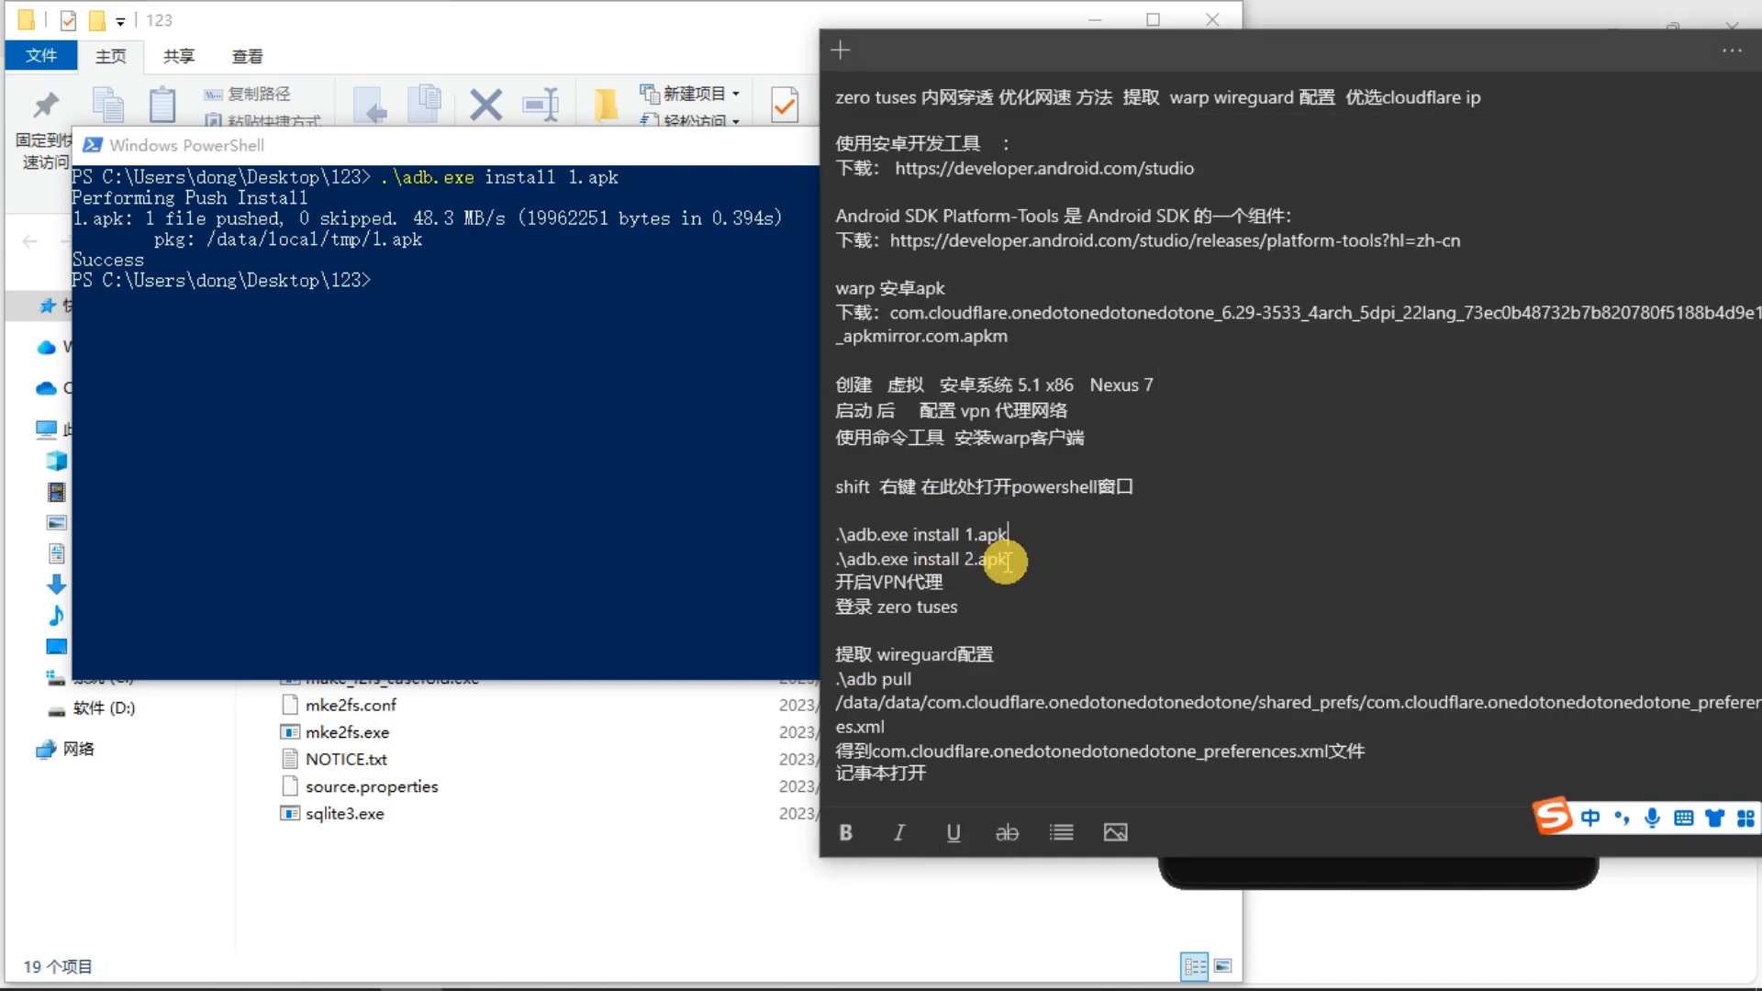
drag(943, 584, 838, 582)
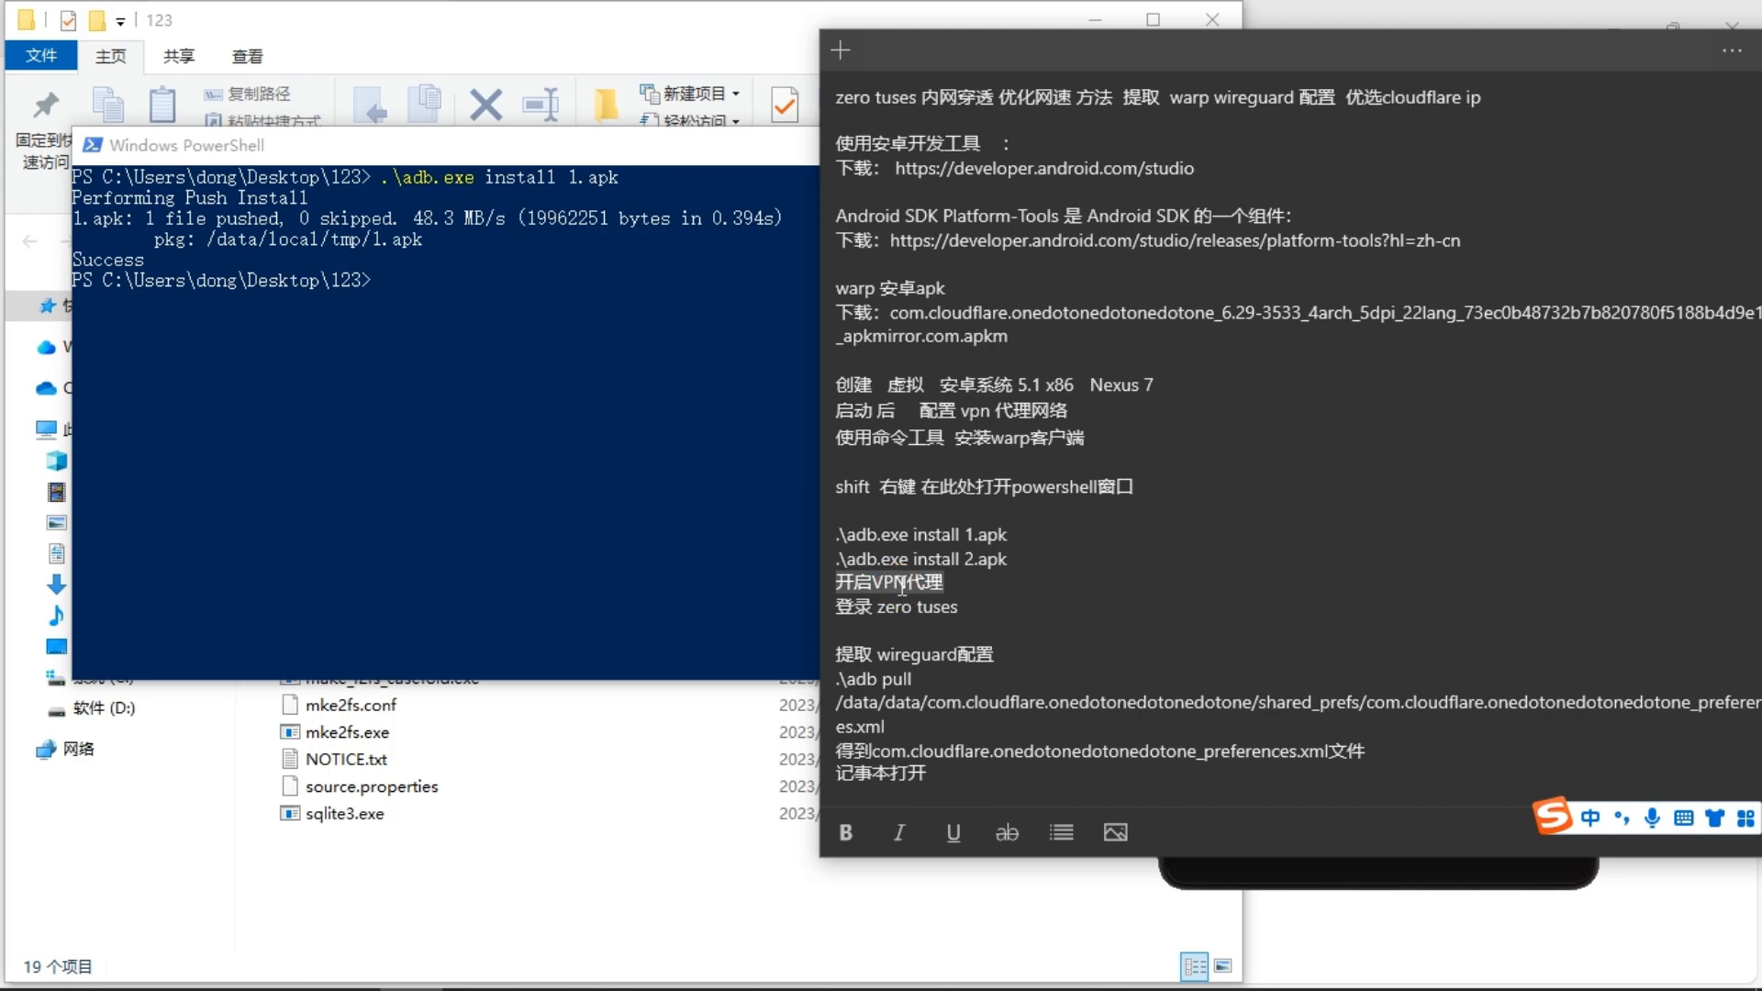
key(BackSpace)
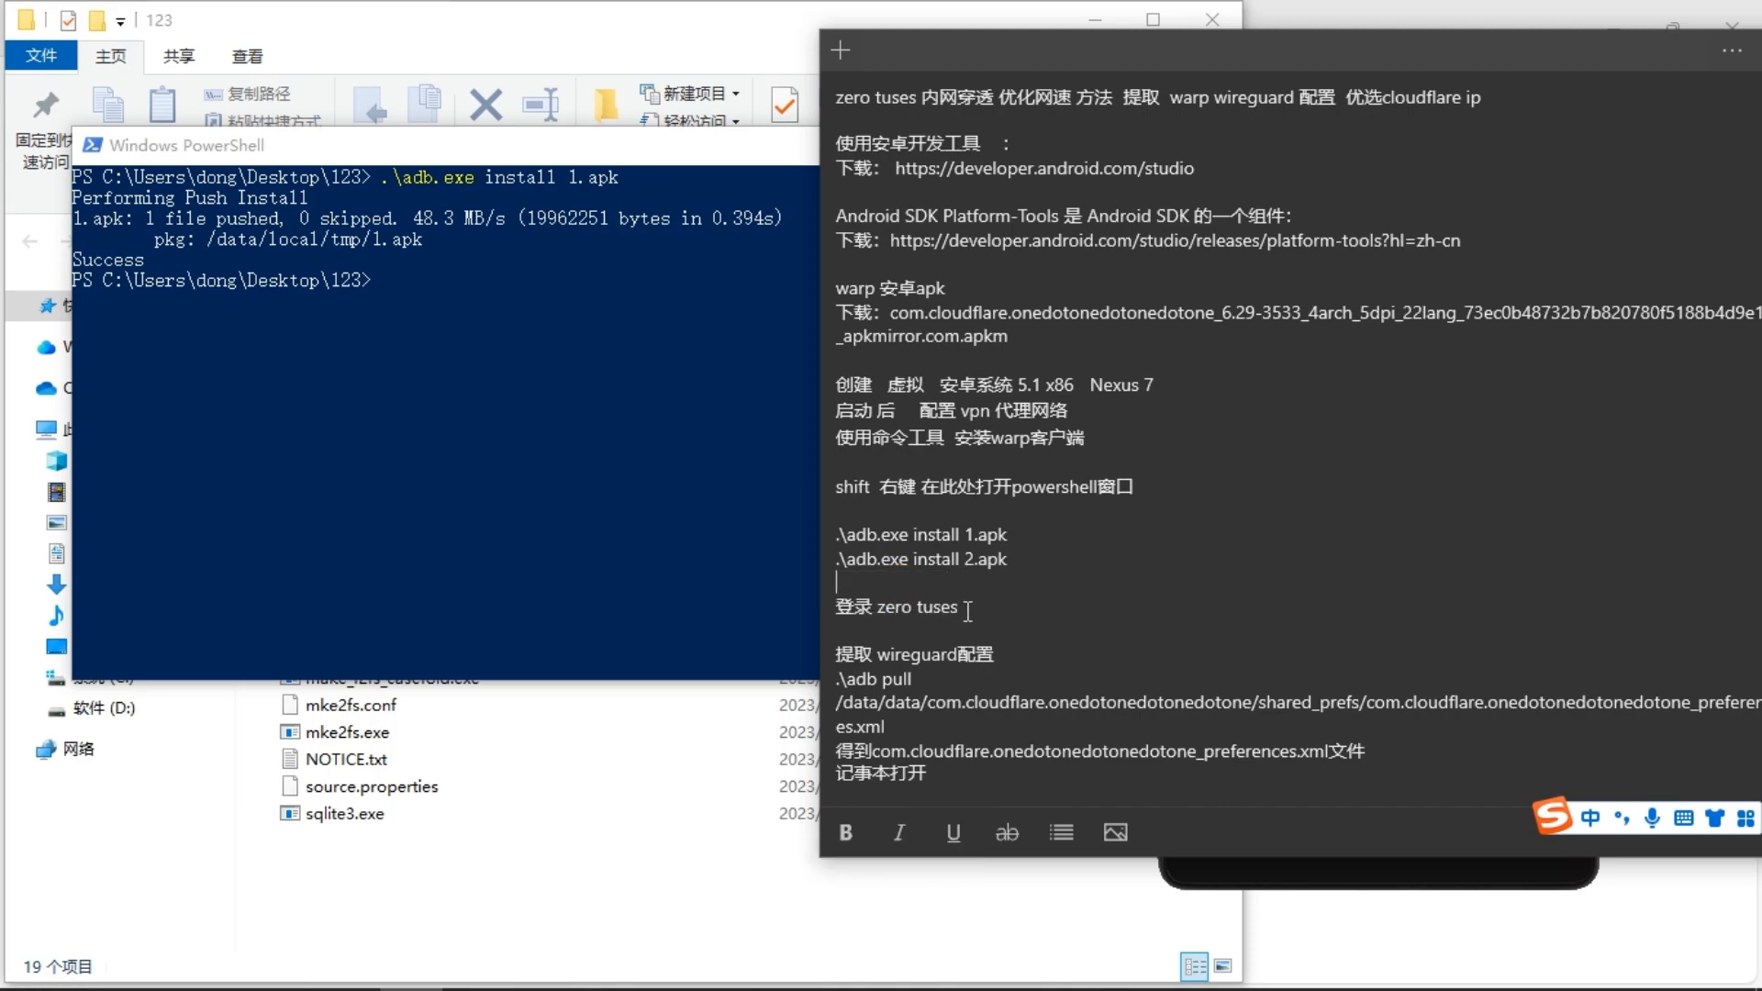
Step: Start the Cloudflare for Teams login, accept the intro and privacy terms, and focus the organization field
key(alt+Tab)
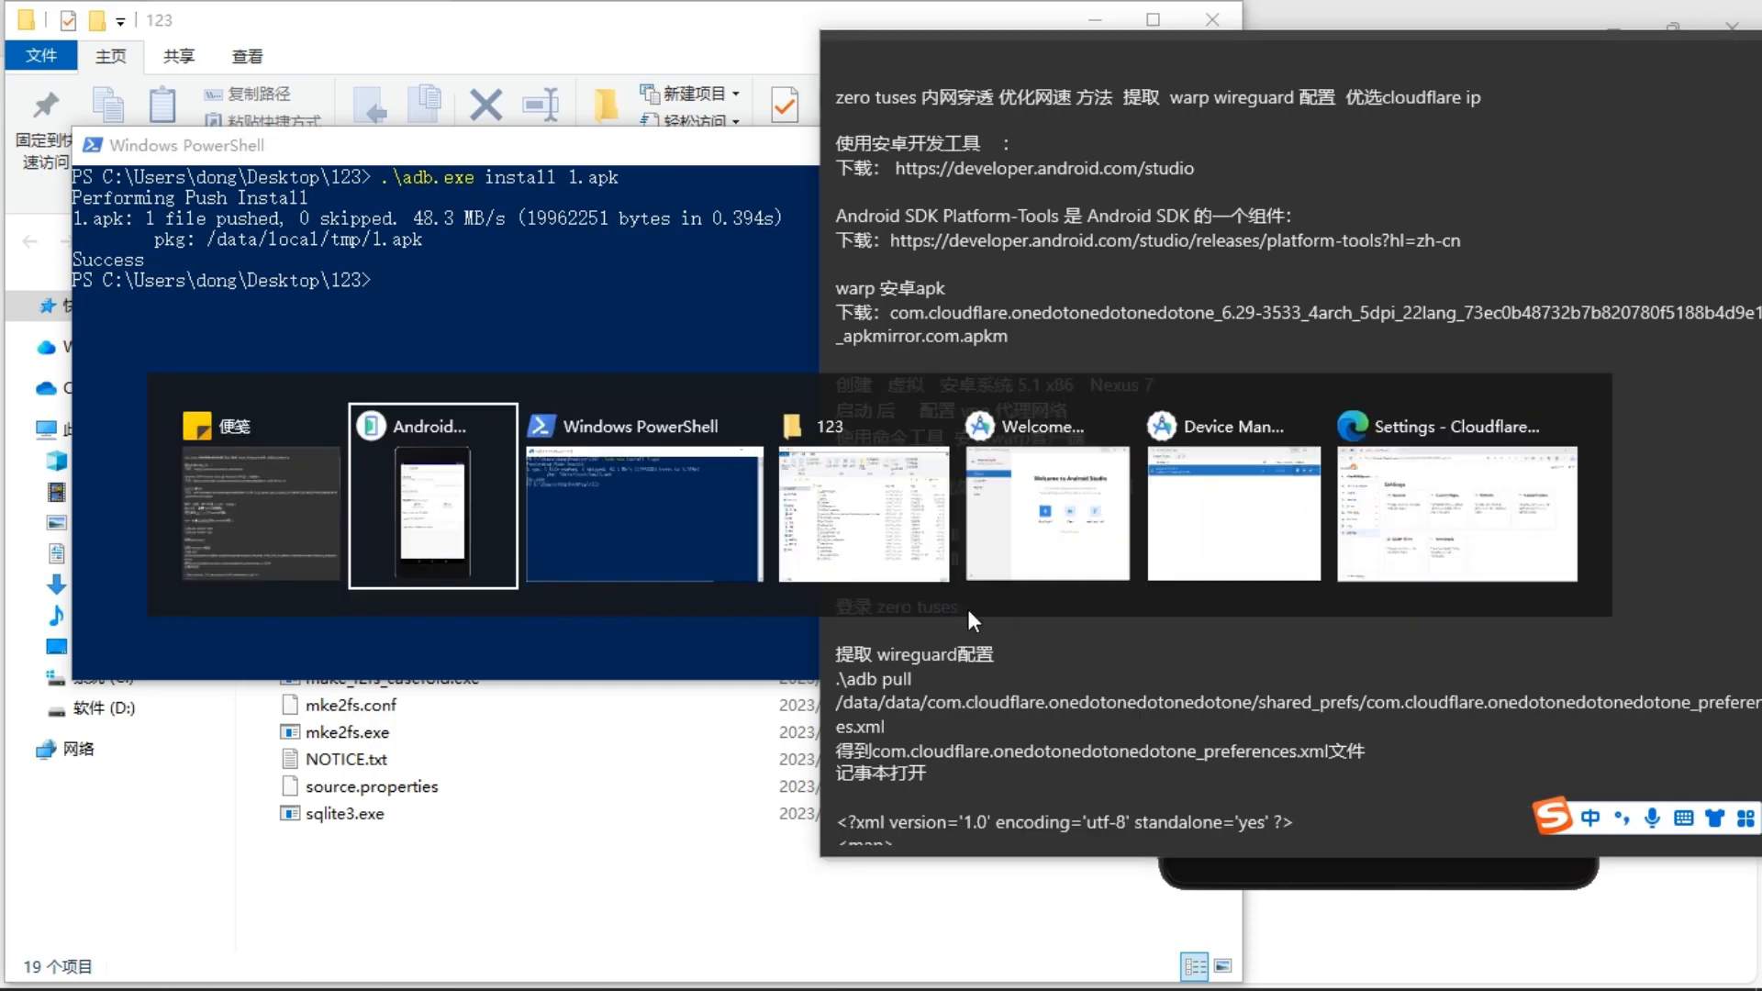
key(alt+Tab)
key(alt+Tab)
key(alt+Tab)
key(alt+Tab)
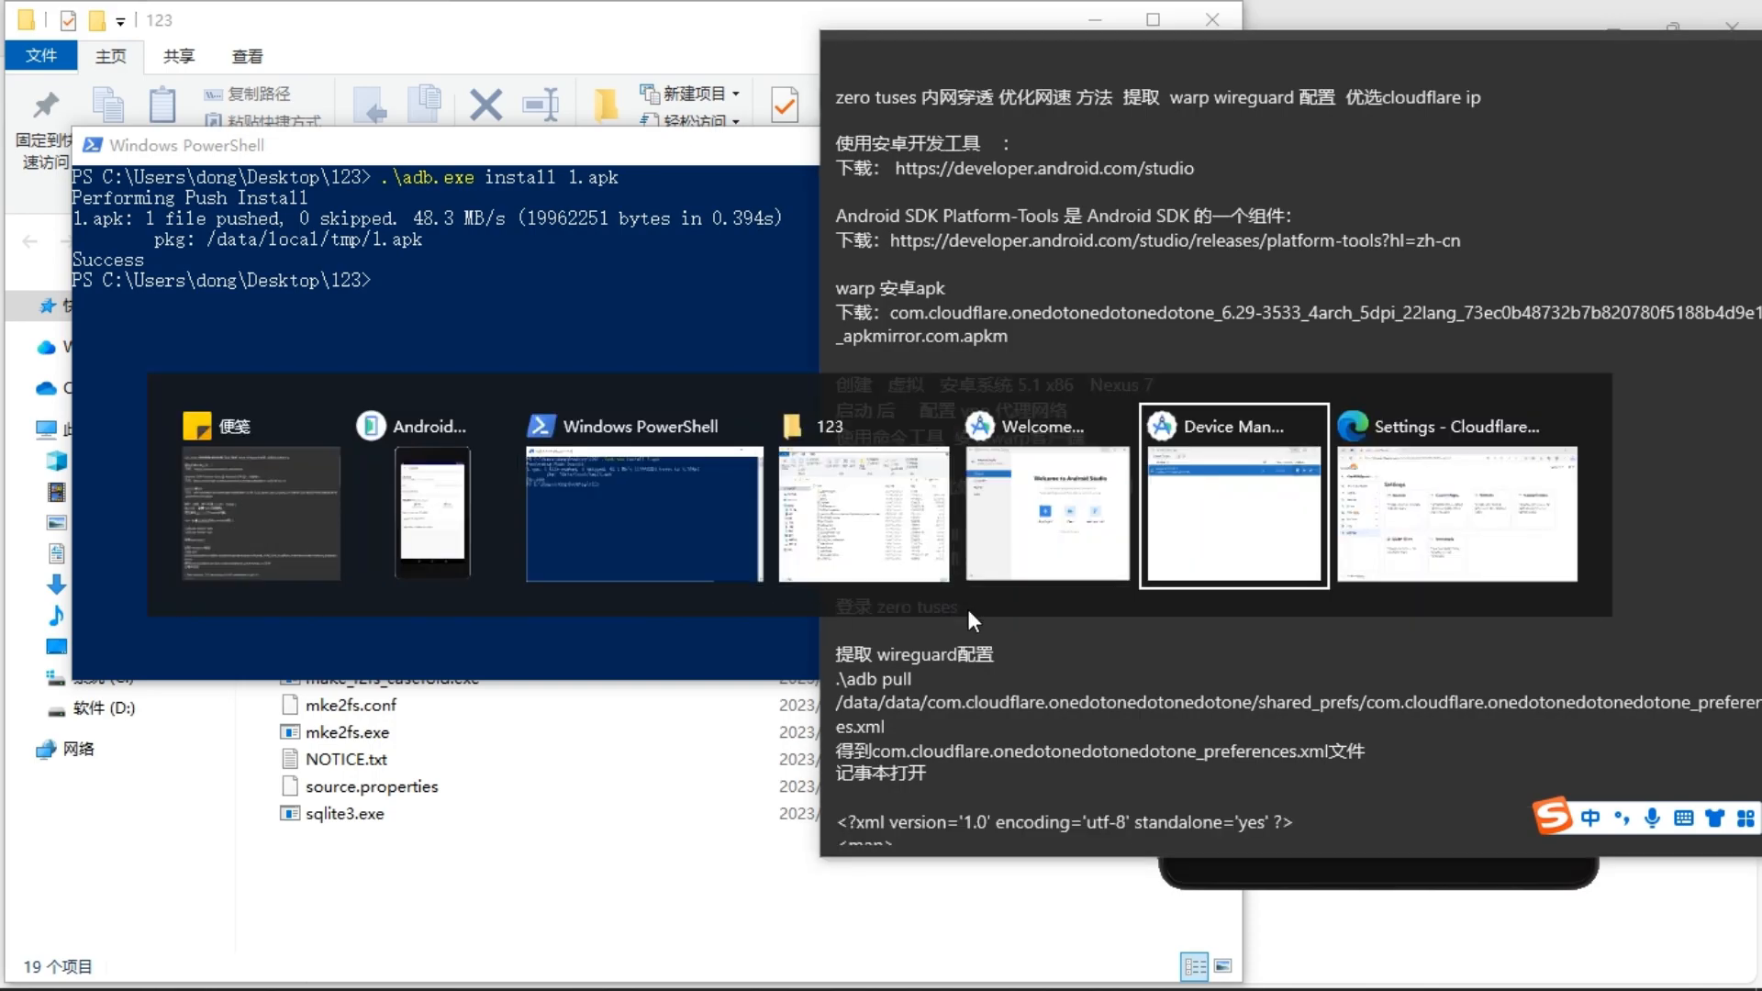
click(429, 549)
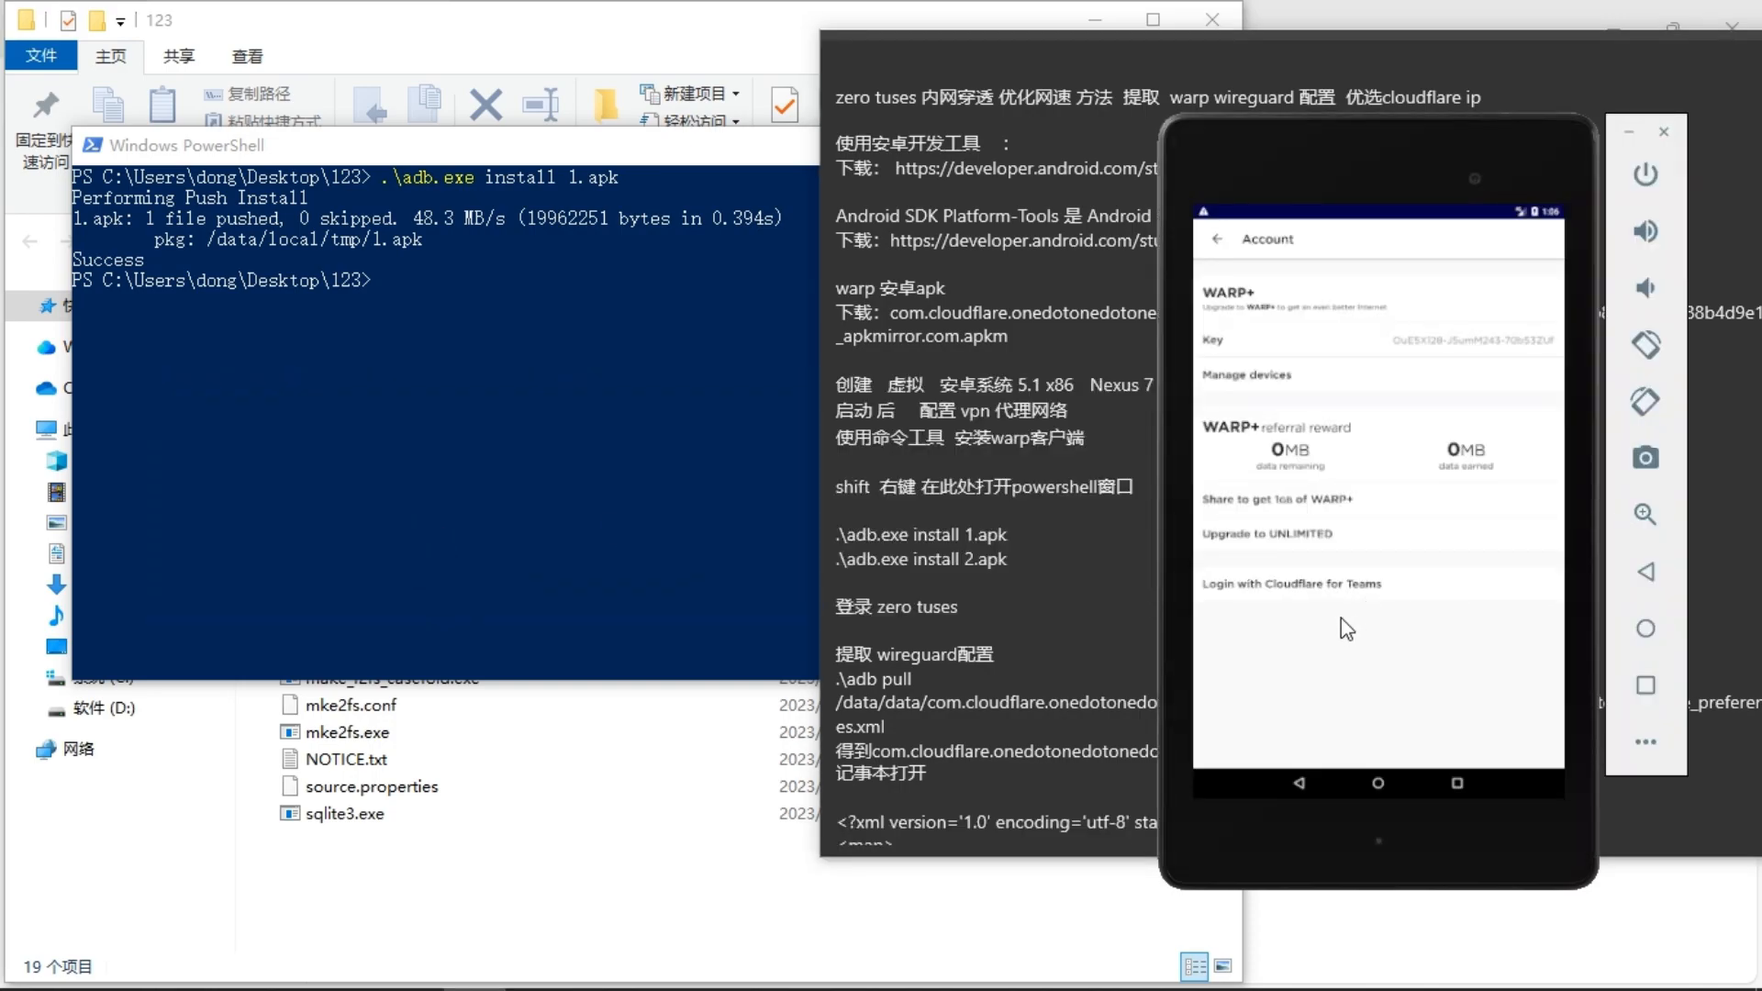
click(1290, 587)
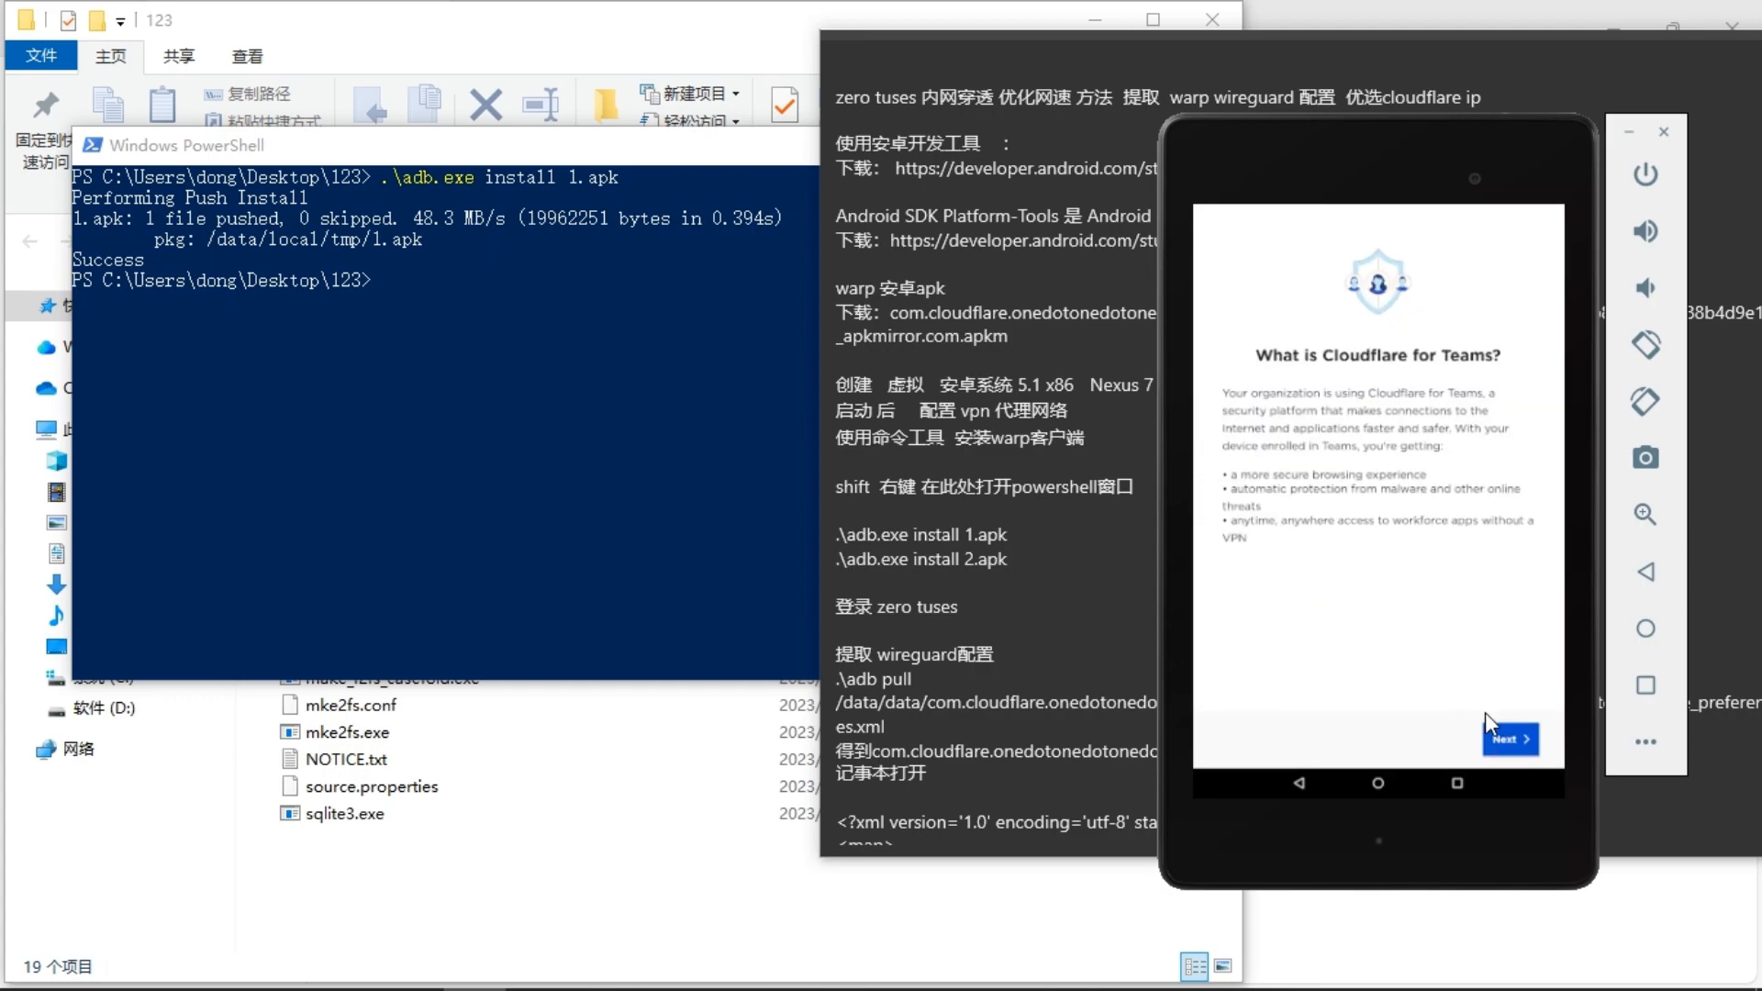
click(1500, 730)
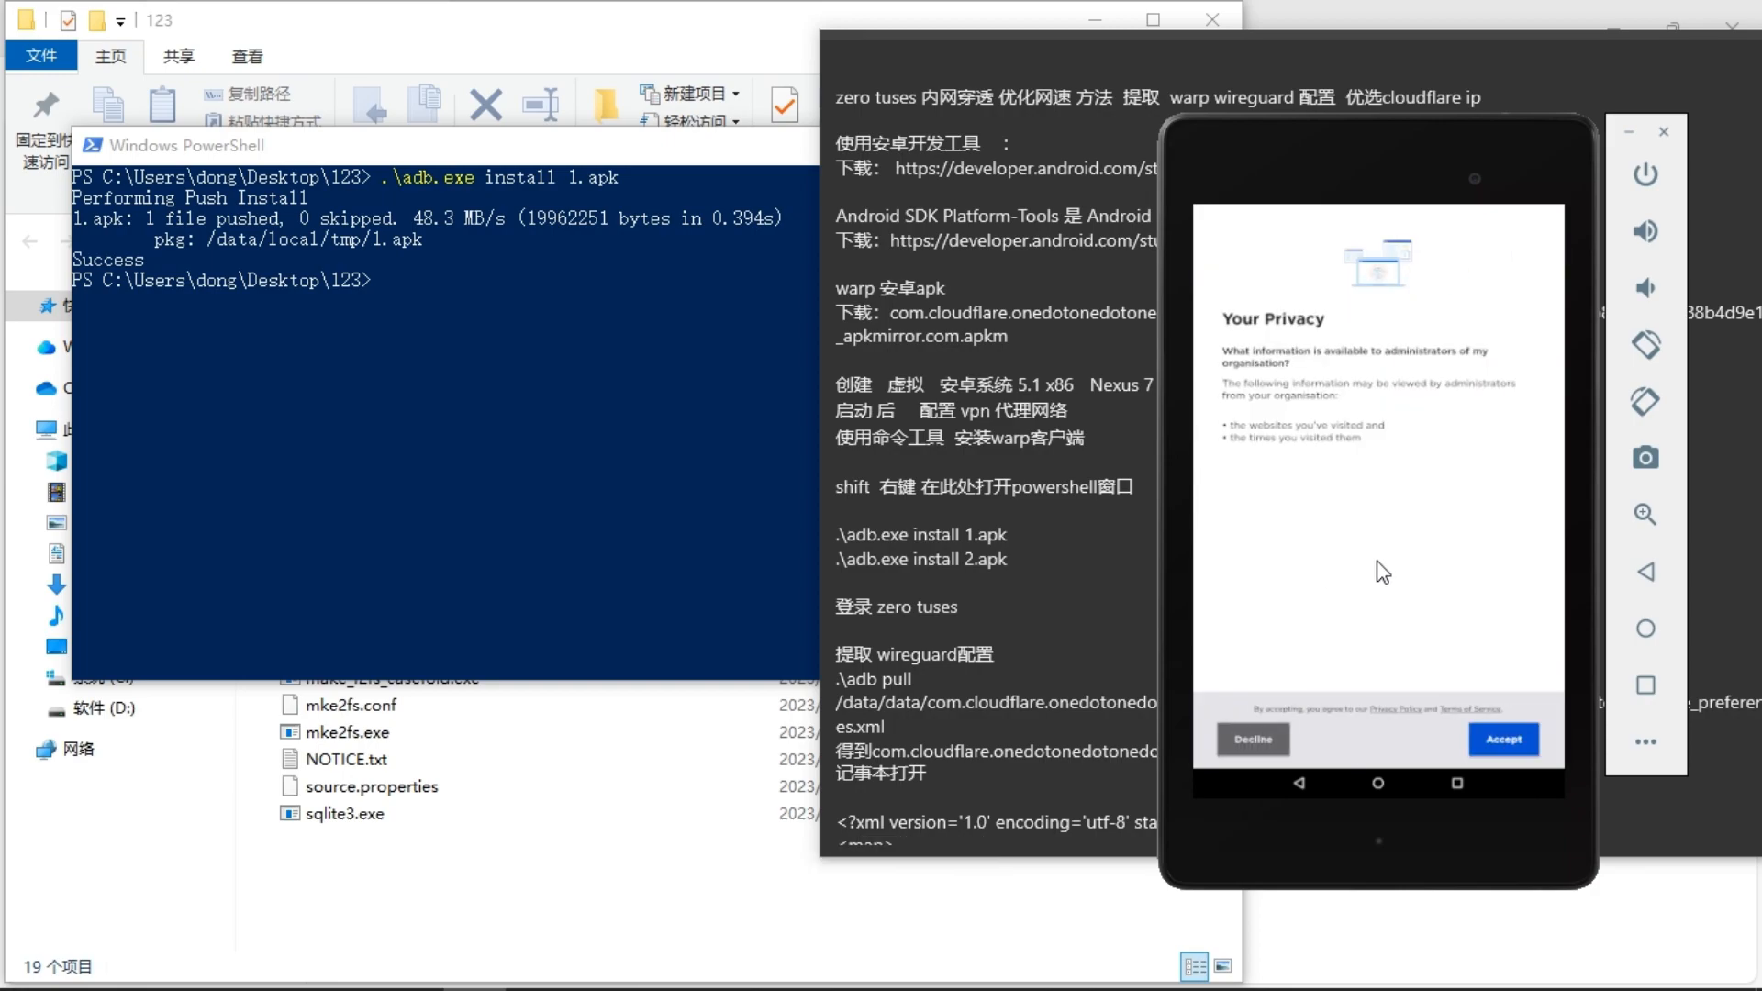
click(1489, 732)
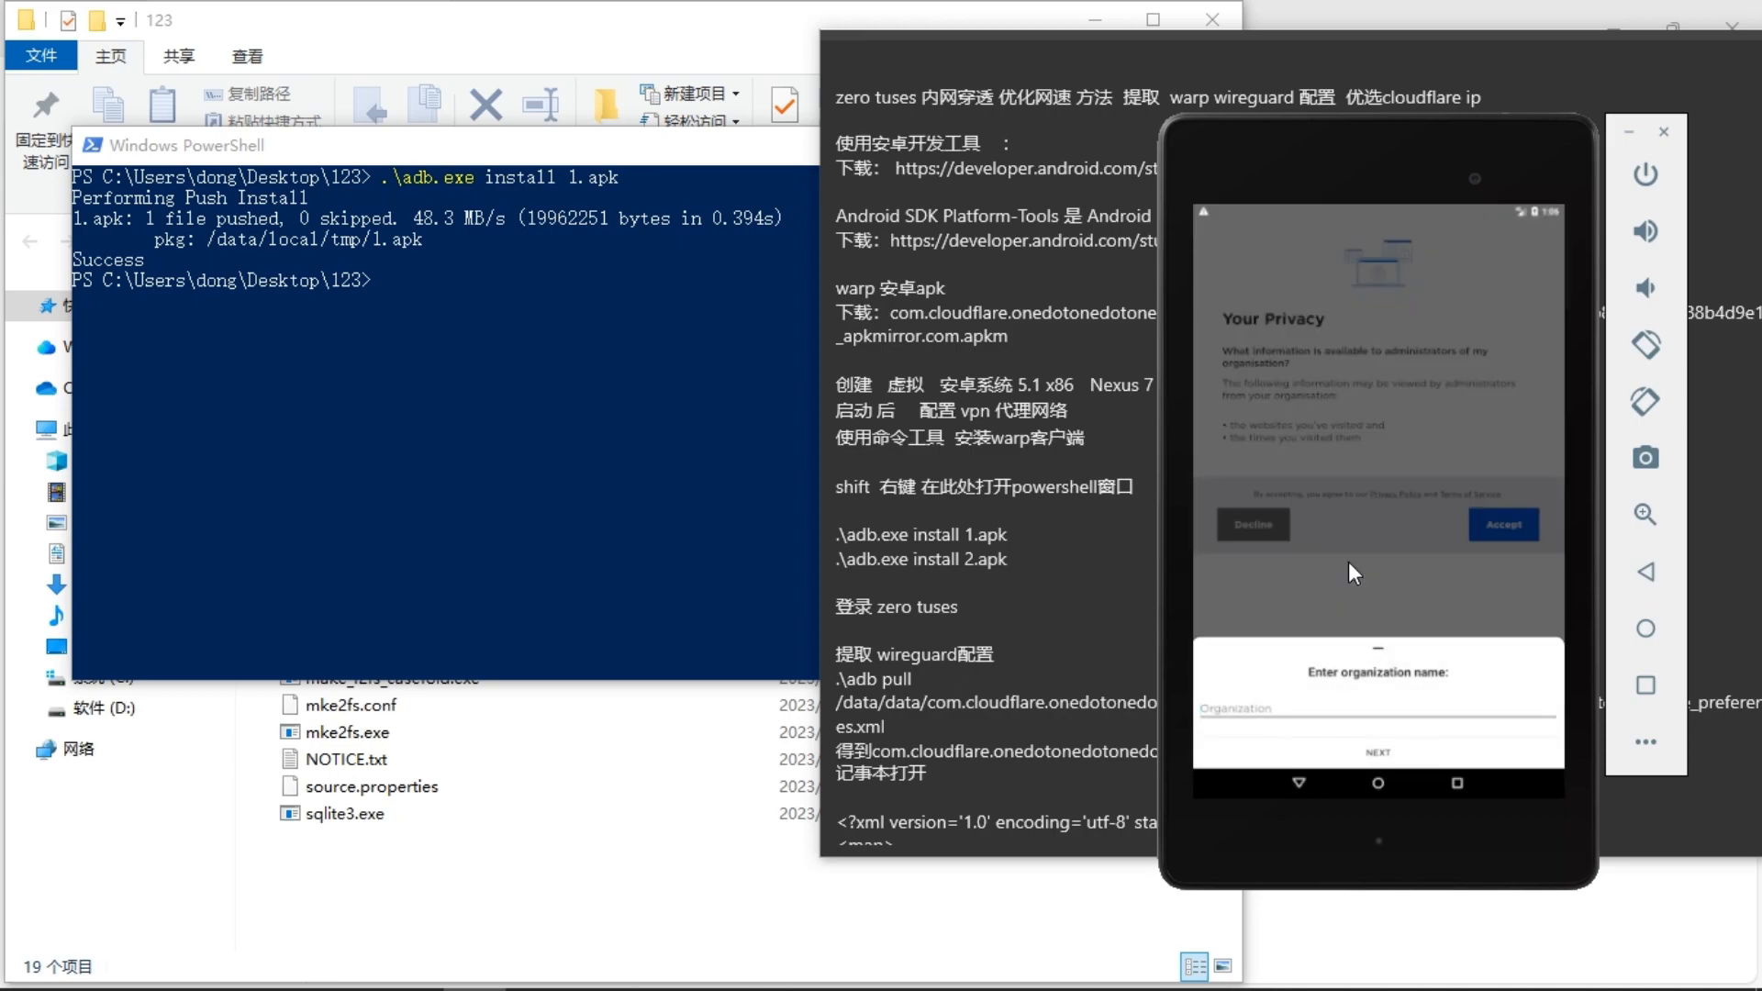
click(1330, 544)
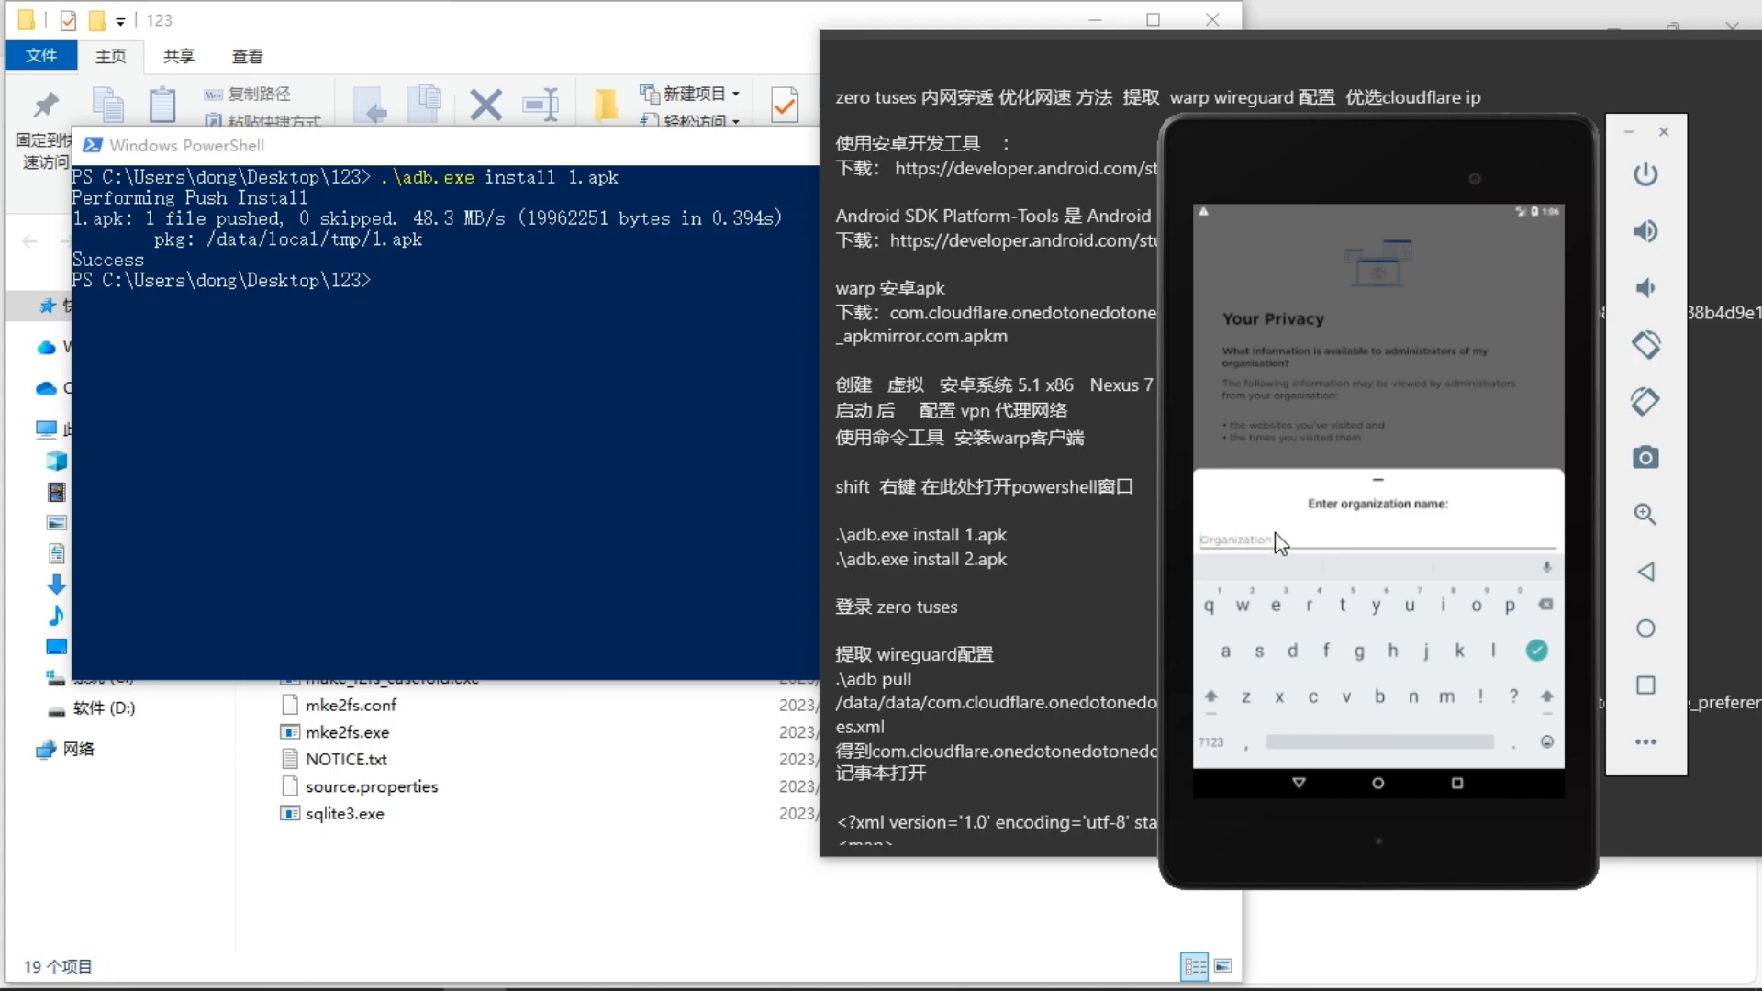
key(alt+Tab)
key(alt+Tab)
key(alt+Tab)
key(alt+Tab)
key(alt+Tab)
key(alt+Tab)
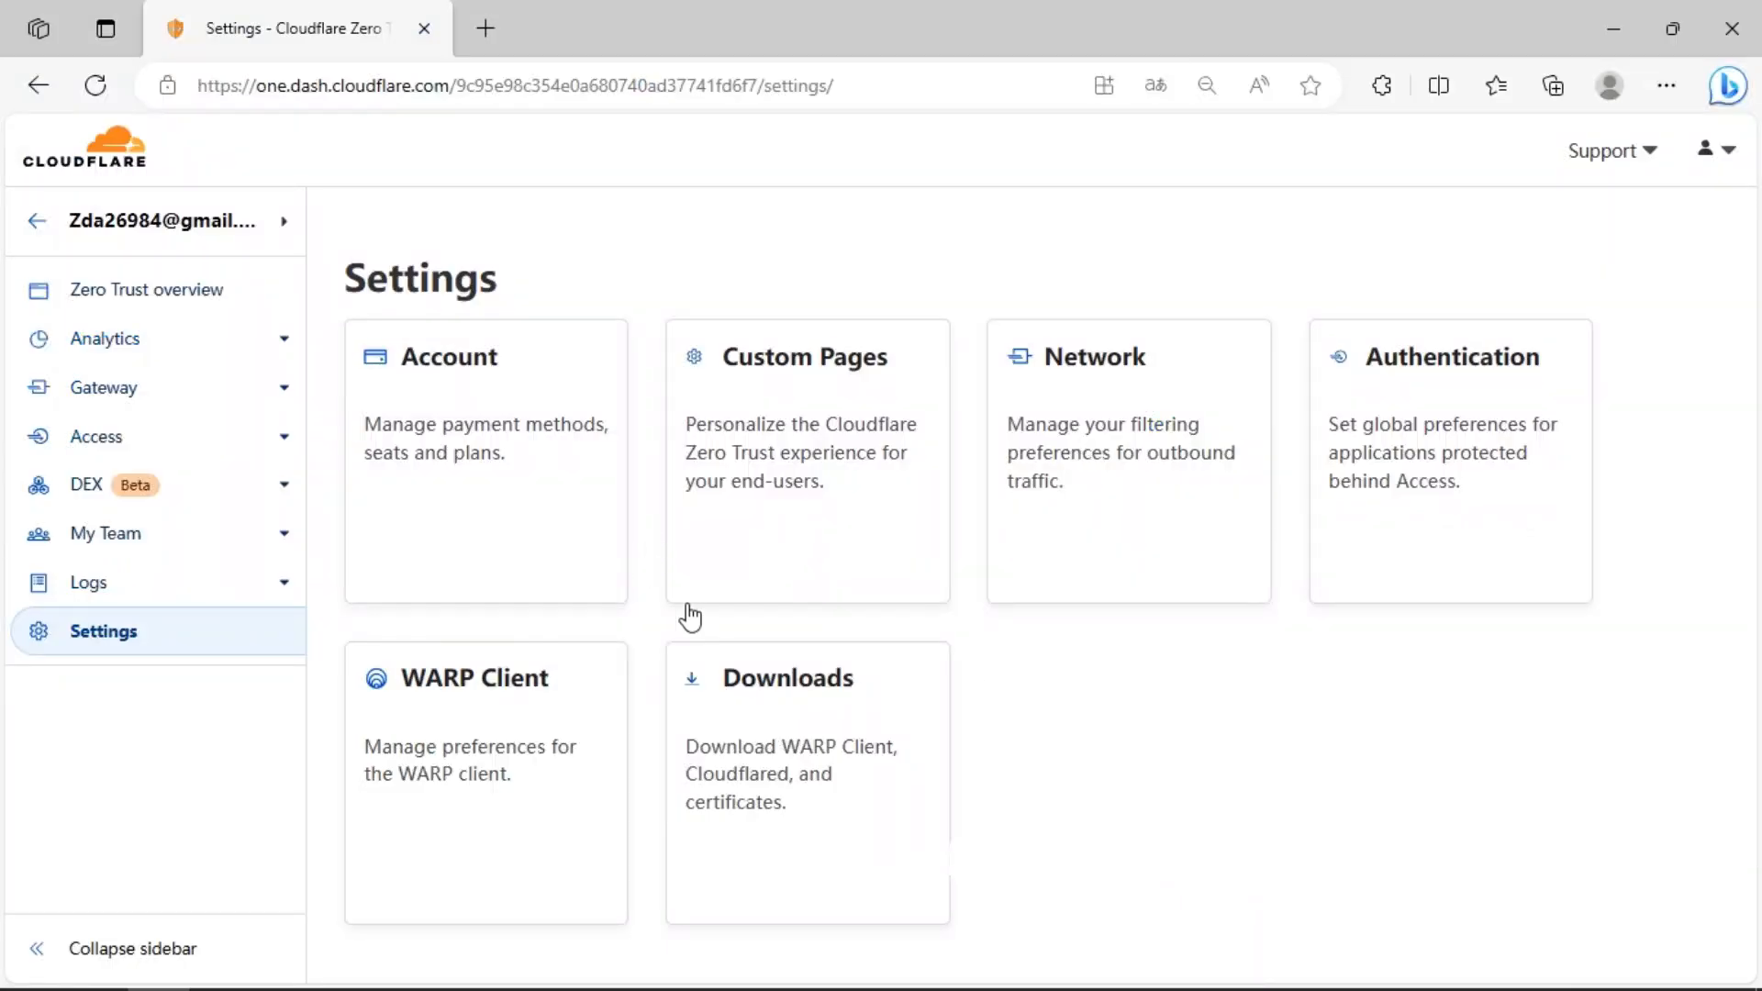
Step: Find the team name 'wanuse' in Custom Pages' team domain, then go back to Settings
click(1112, 723)
click(846, 472)
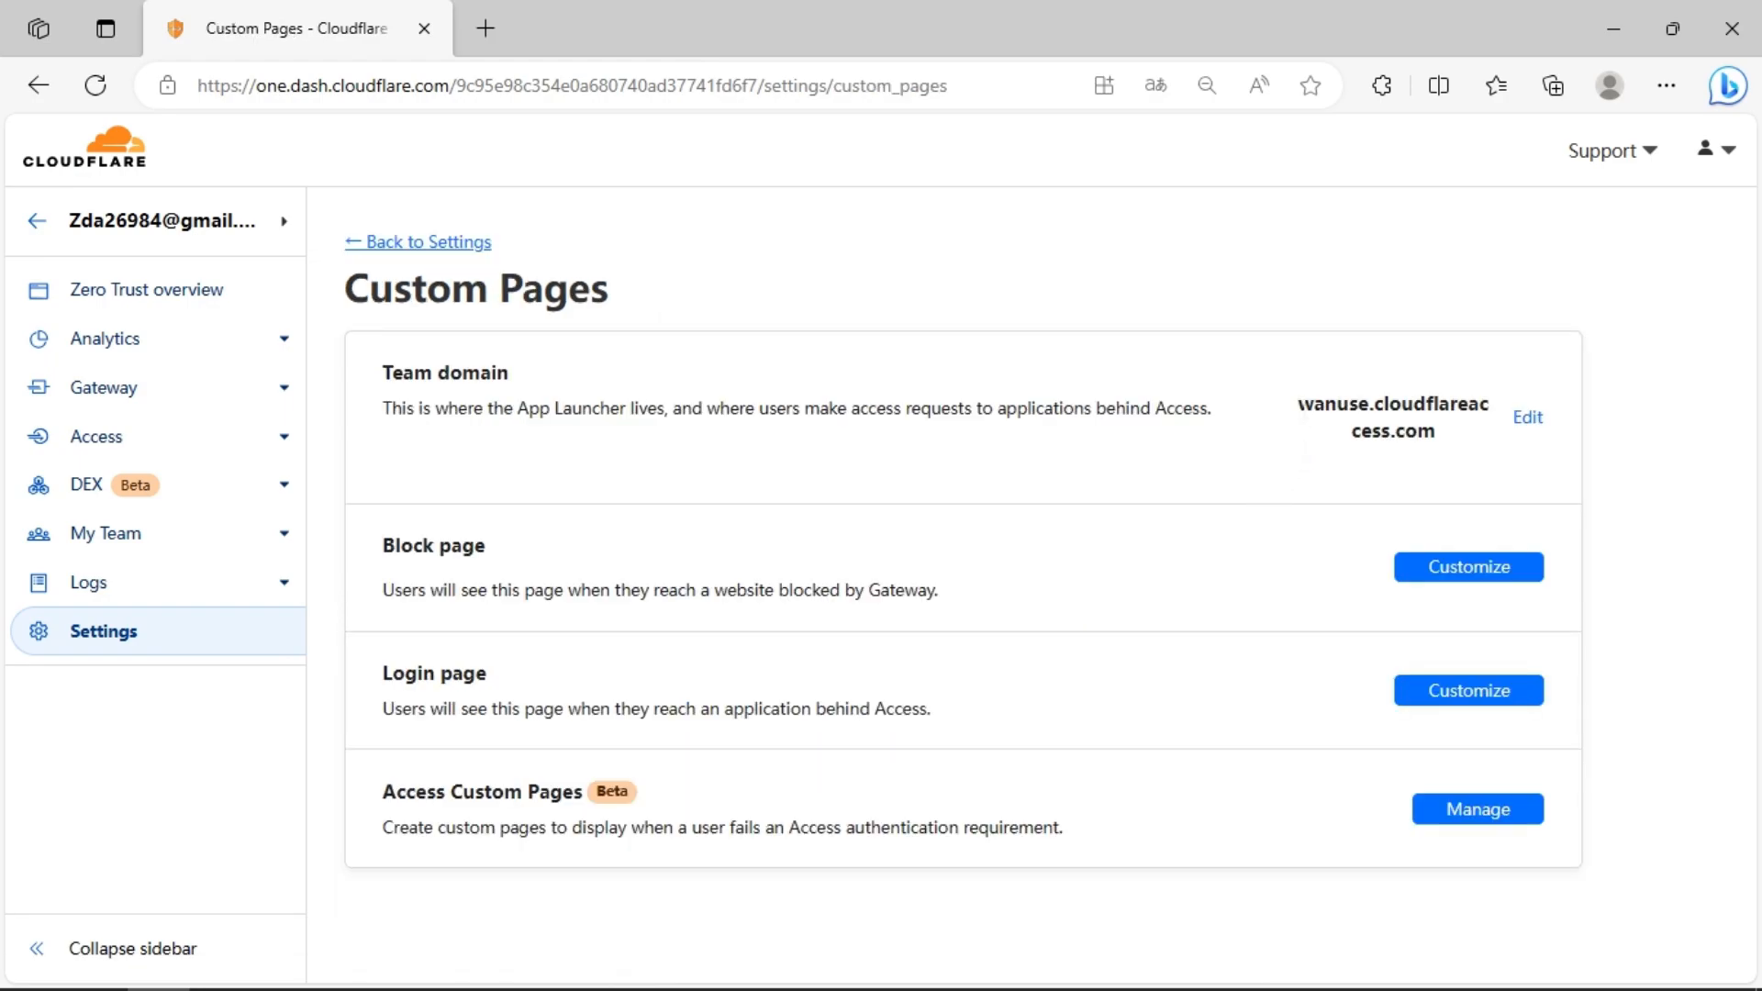
drag(1299, 405, 1368, 405)
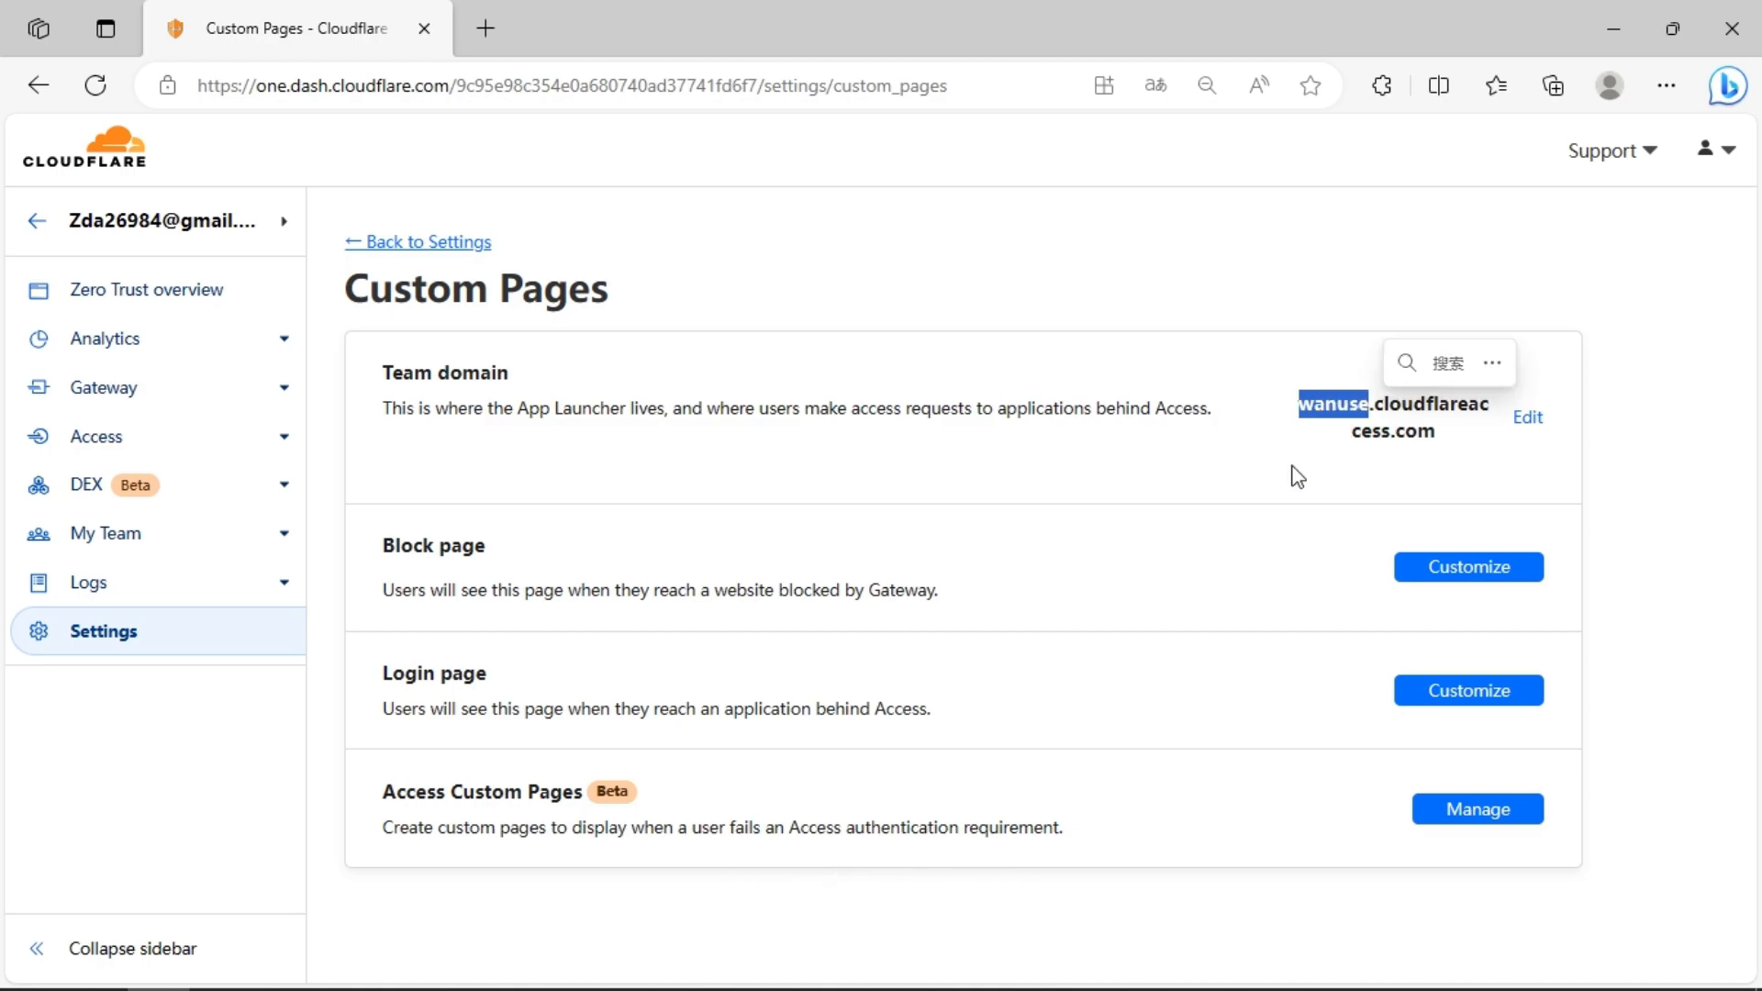
click(1297, 476)
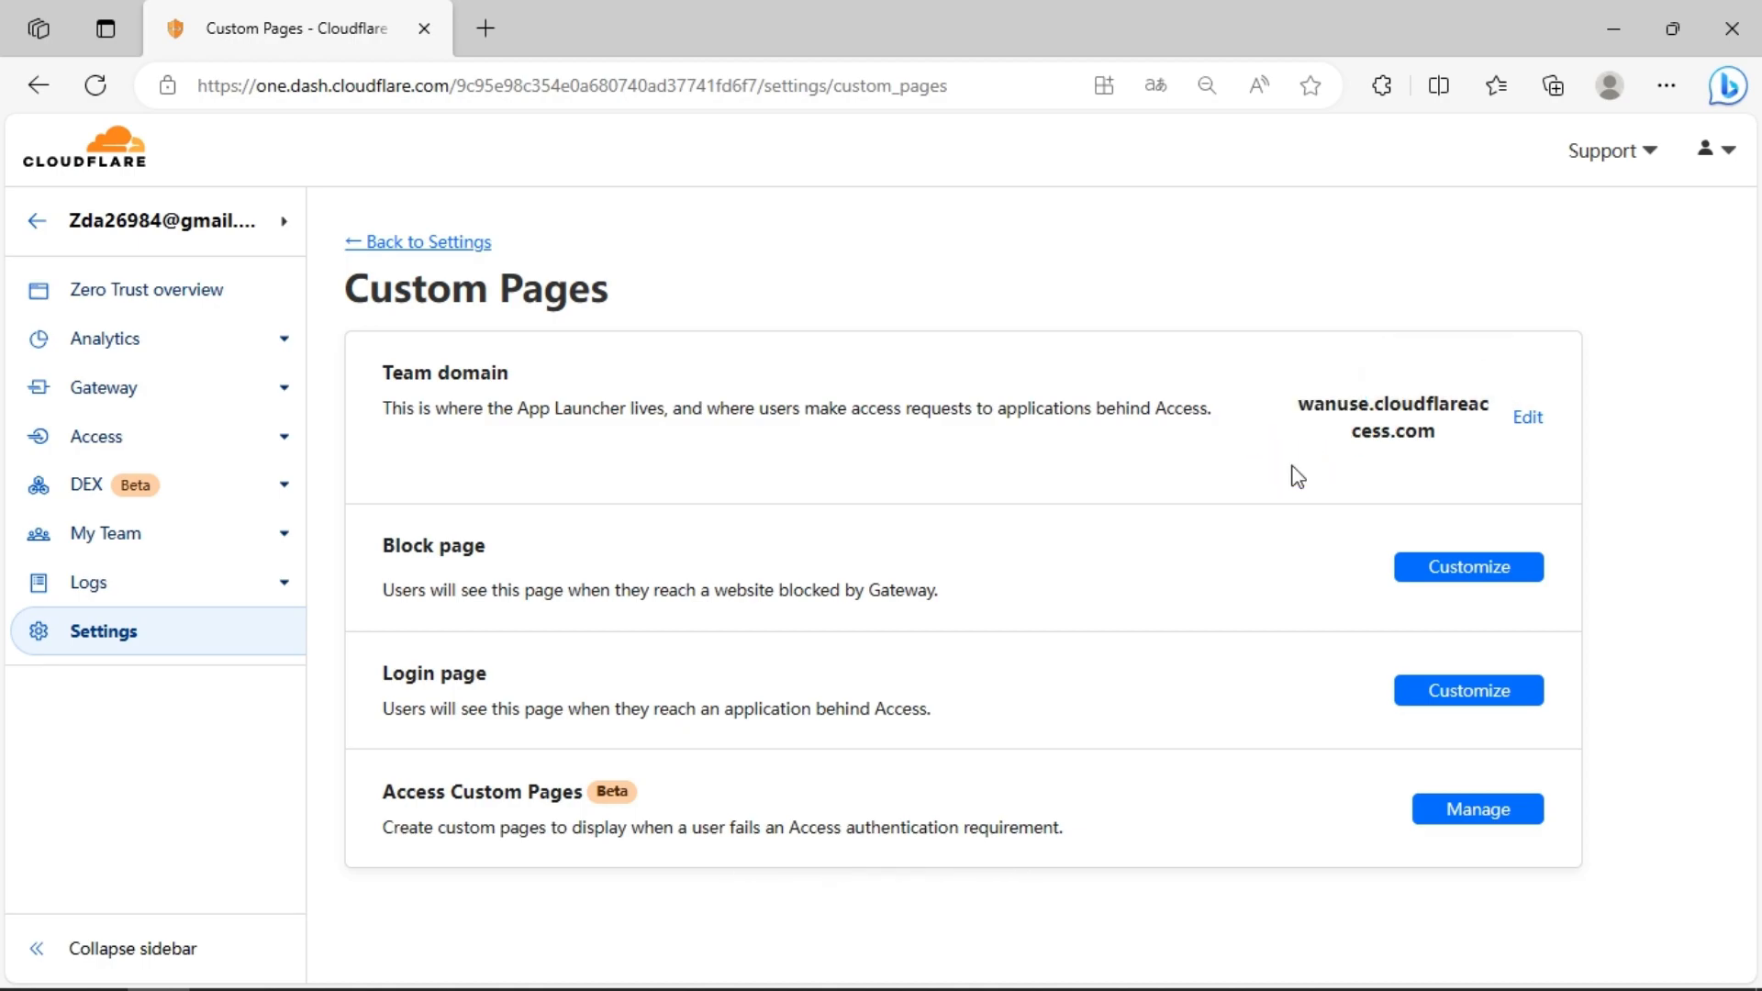
click(475, 246)
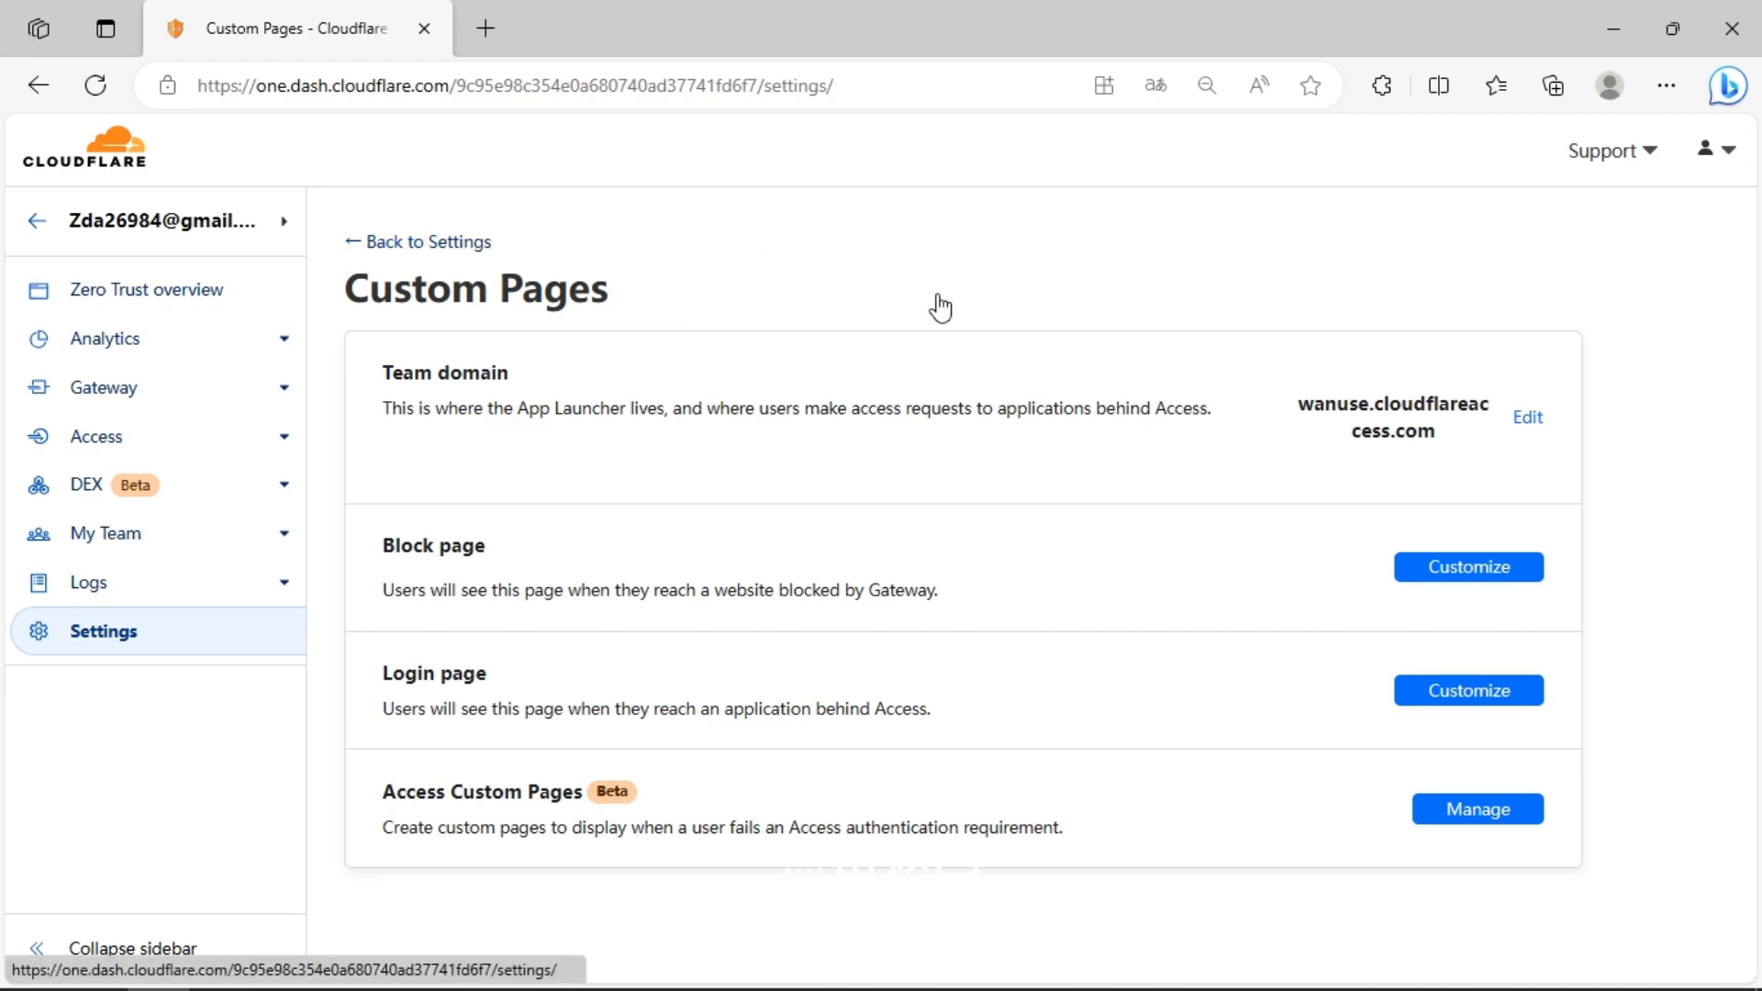
key(alt+Tab)
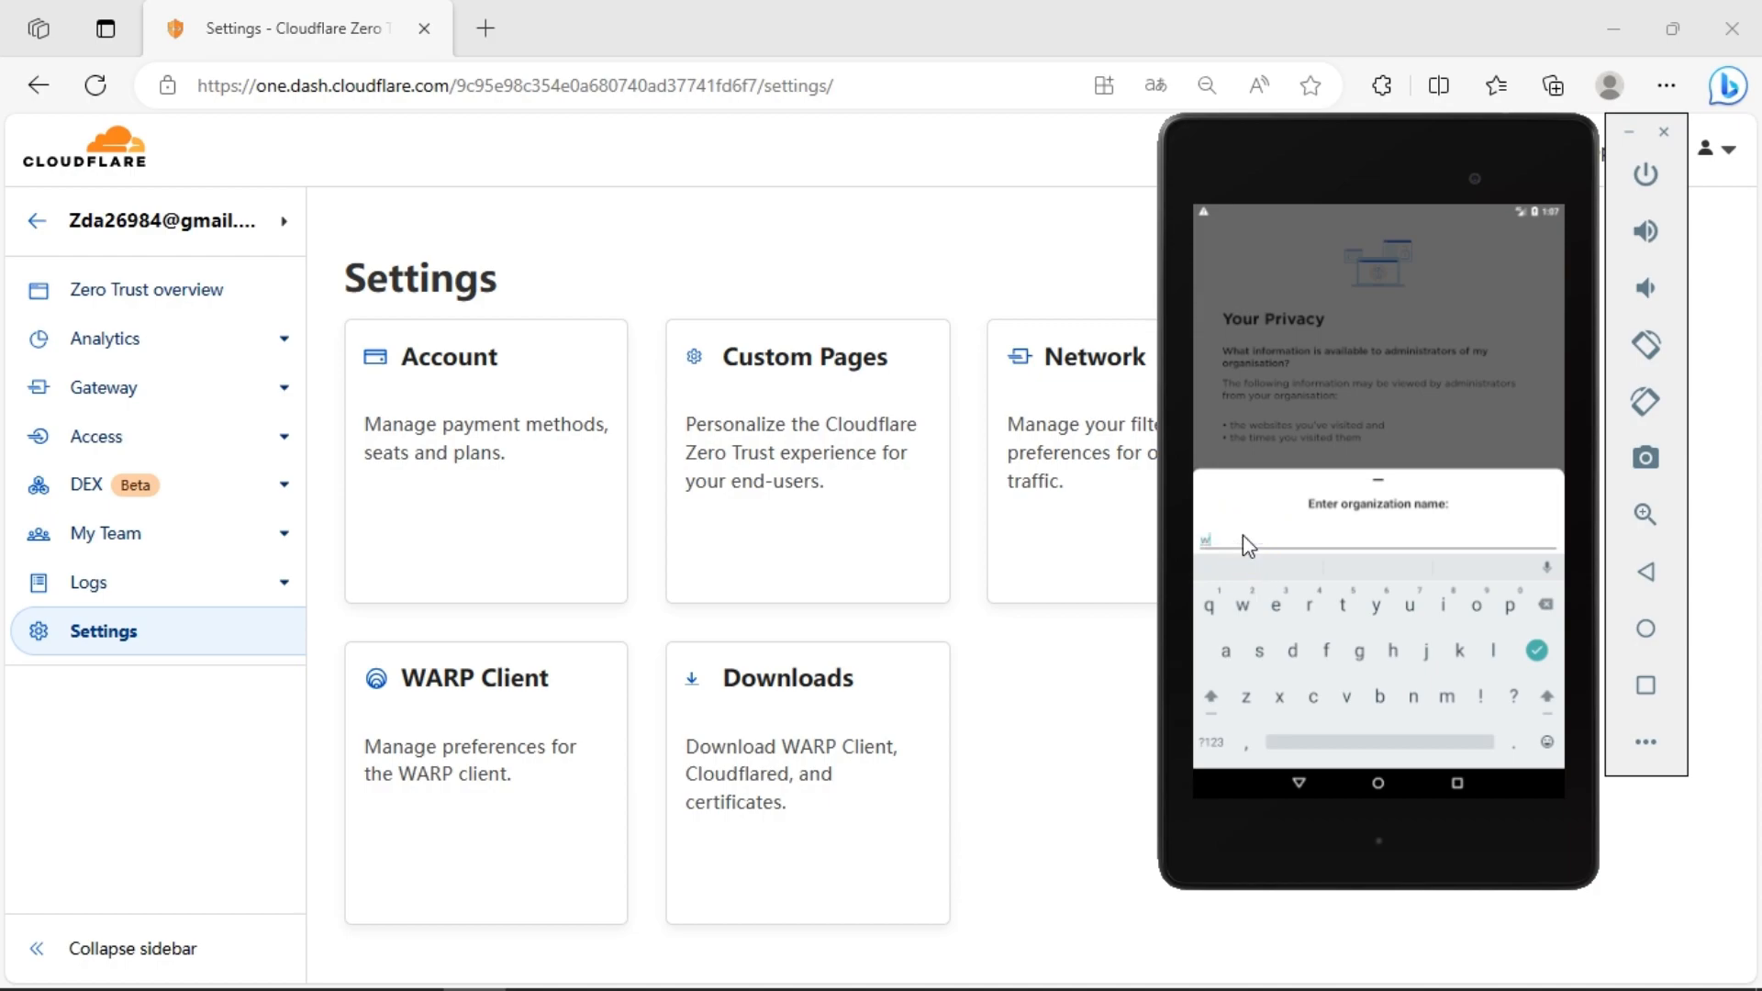
Step: Submit organization 'wanuse' and focus the Email field on the Warp Login App page
text(wanuse)
click(1534, 653)
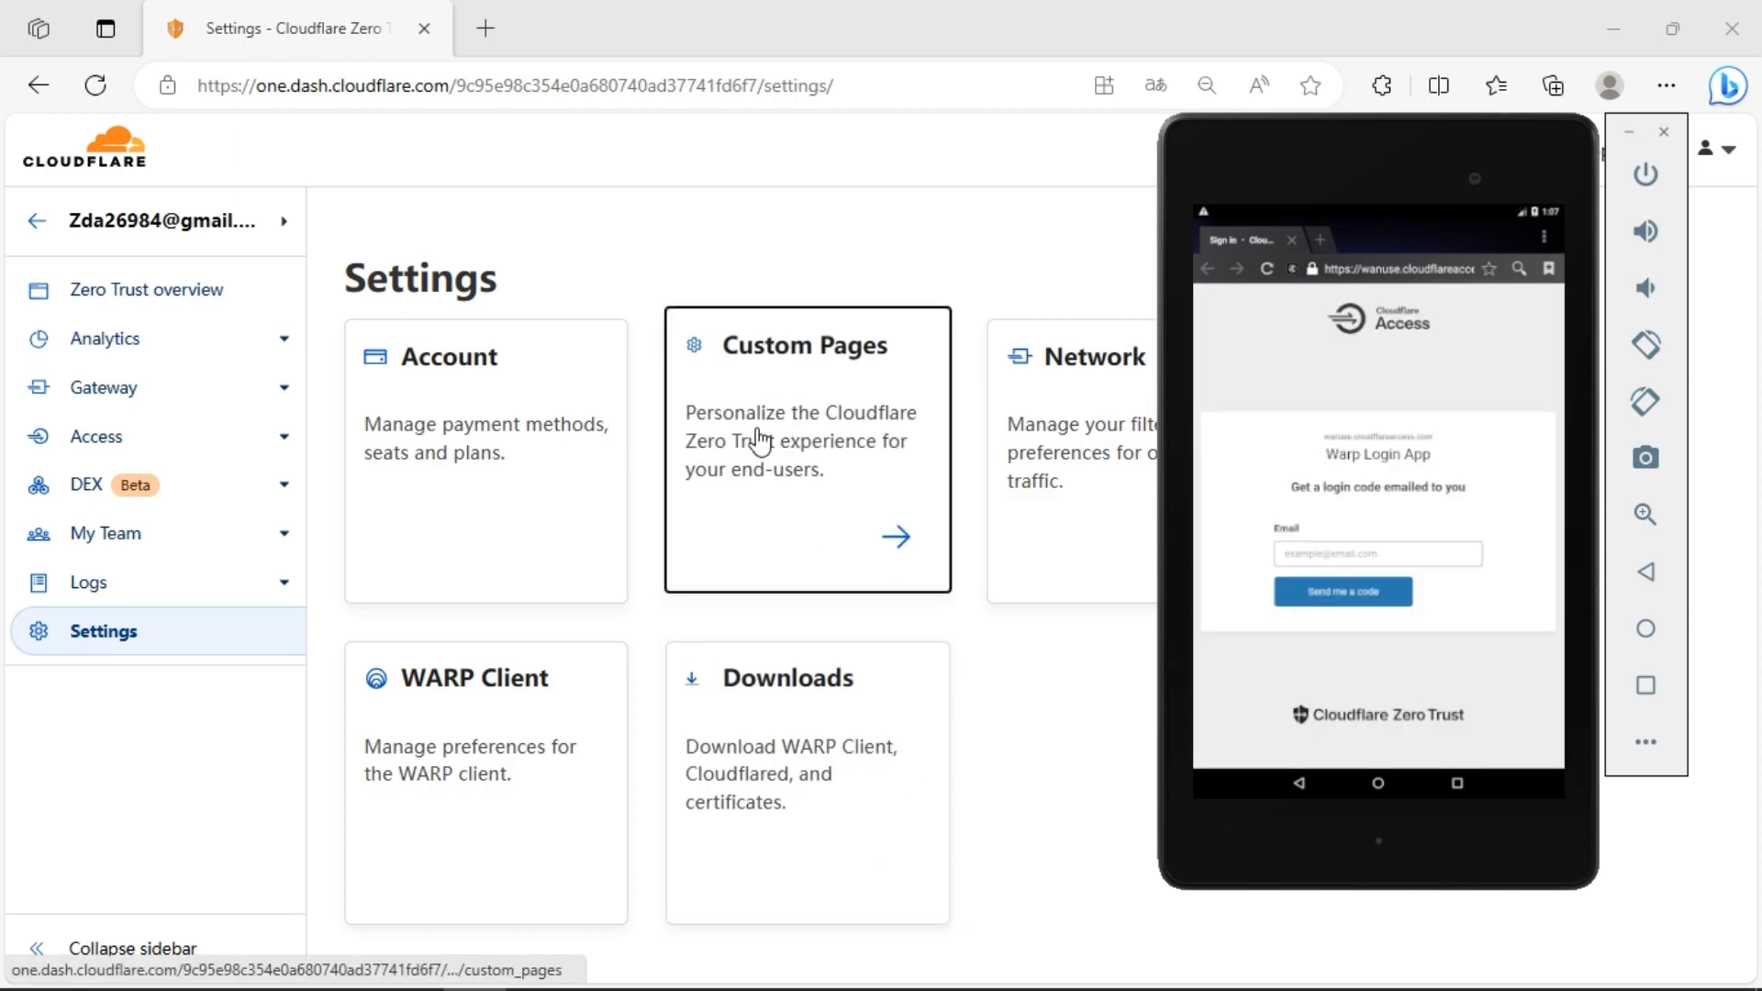
click(1326, 562)
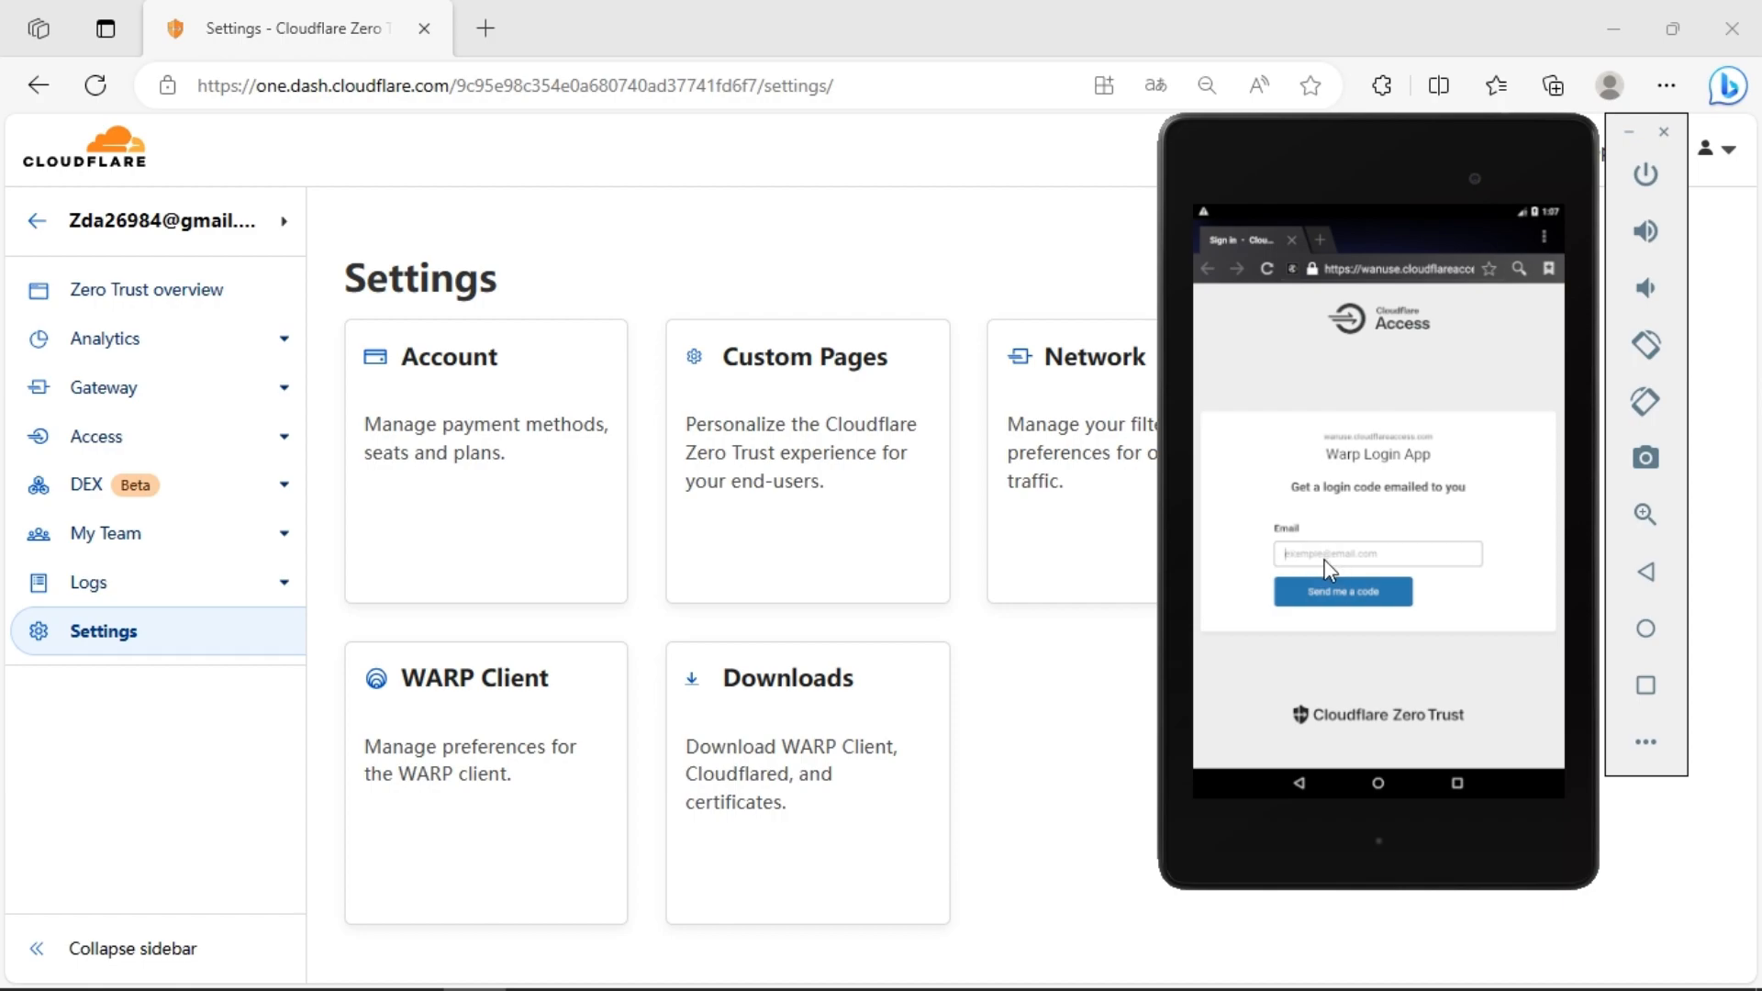
click(1026, 672)
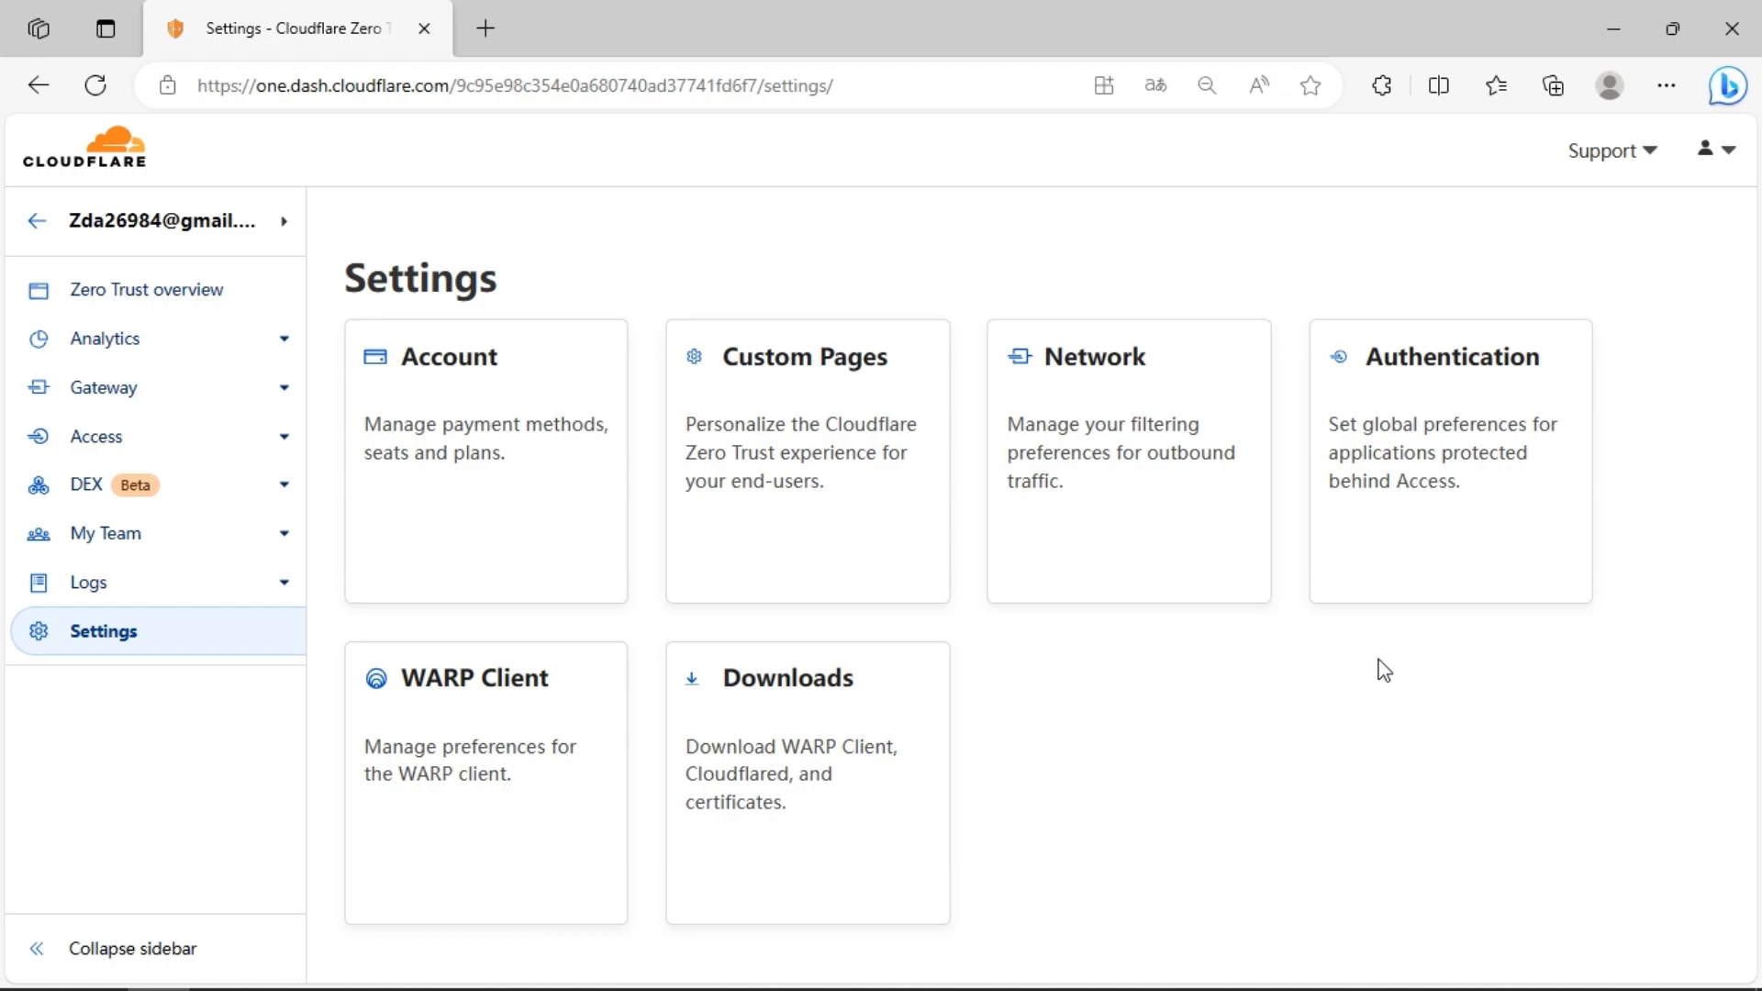
Step: Verify One-time PIN shows ADDED under Authentication, then open the WARP Client settings
click(1396, 476)
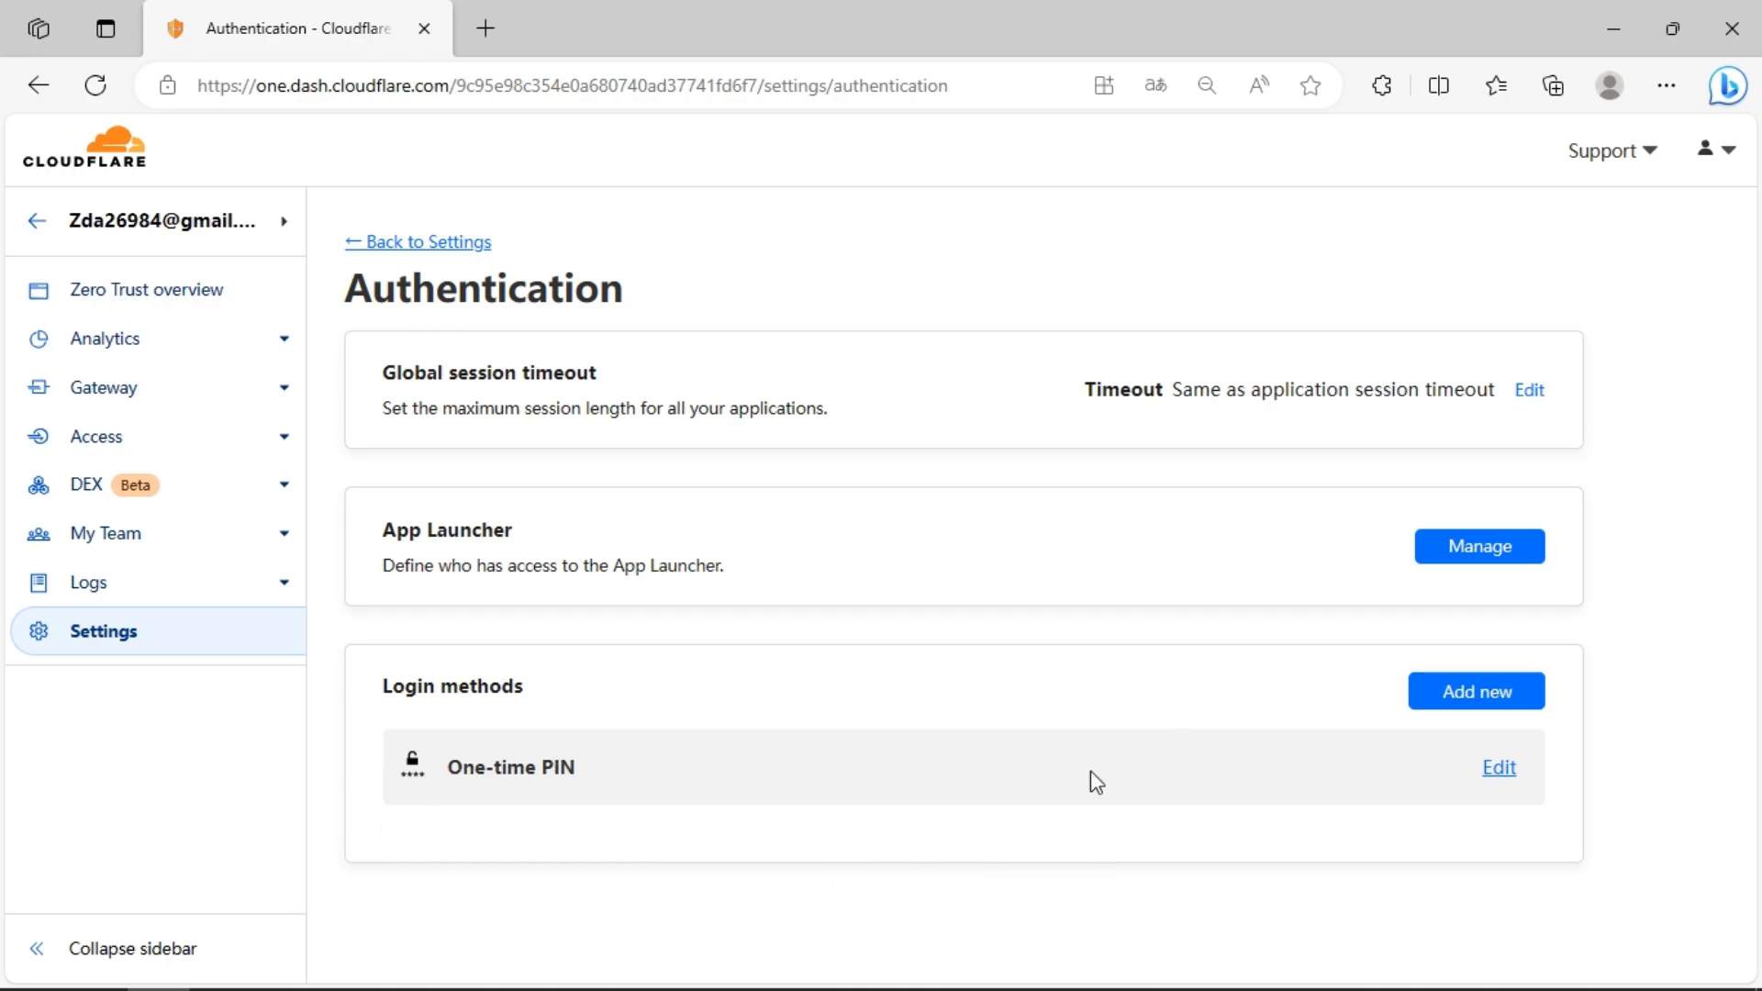
click(1473, 695)
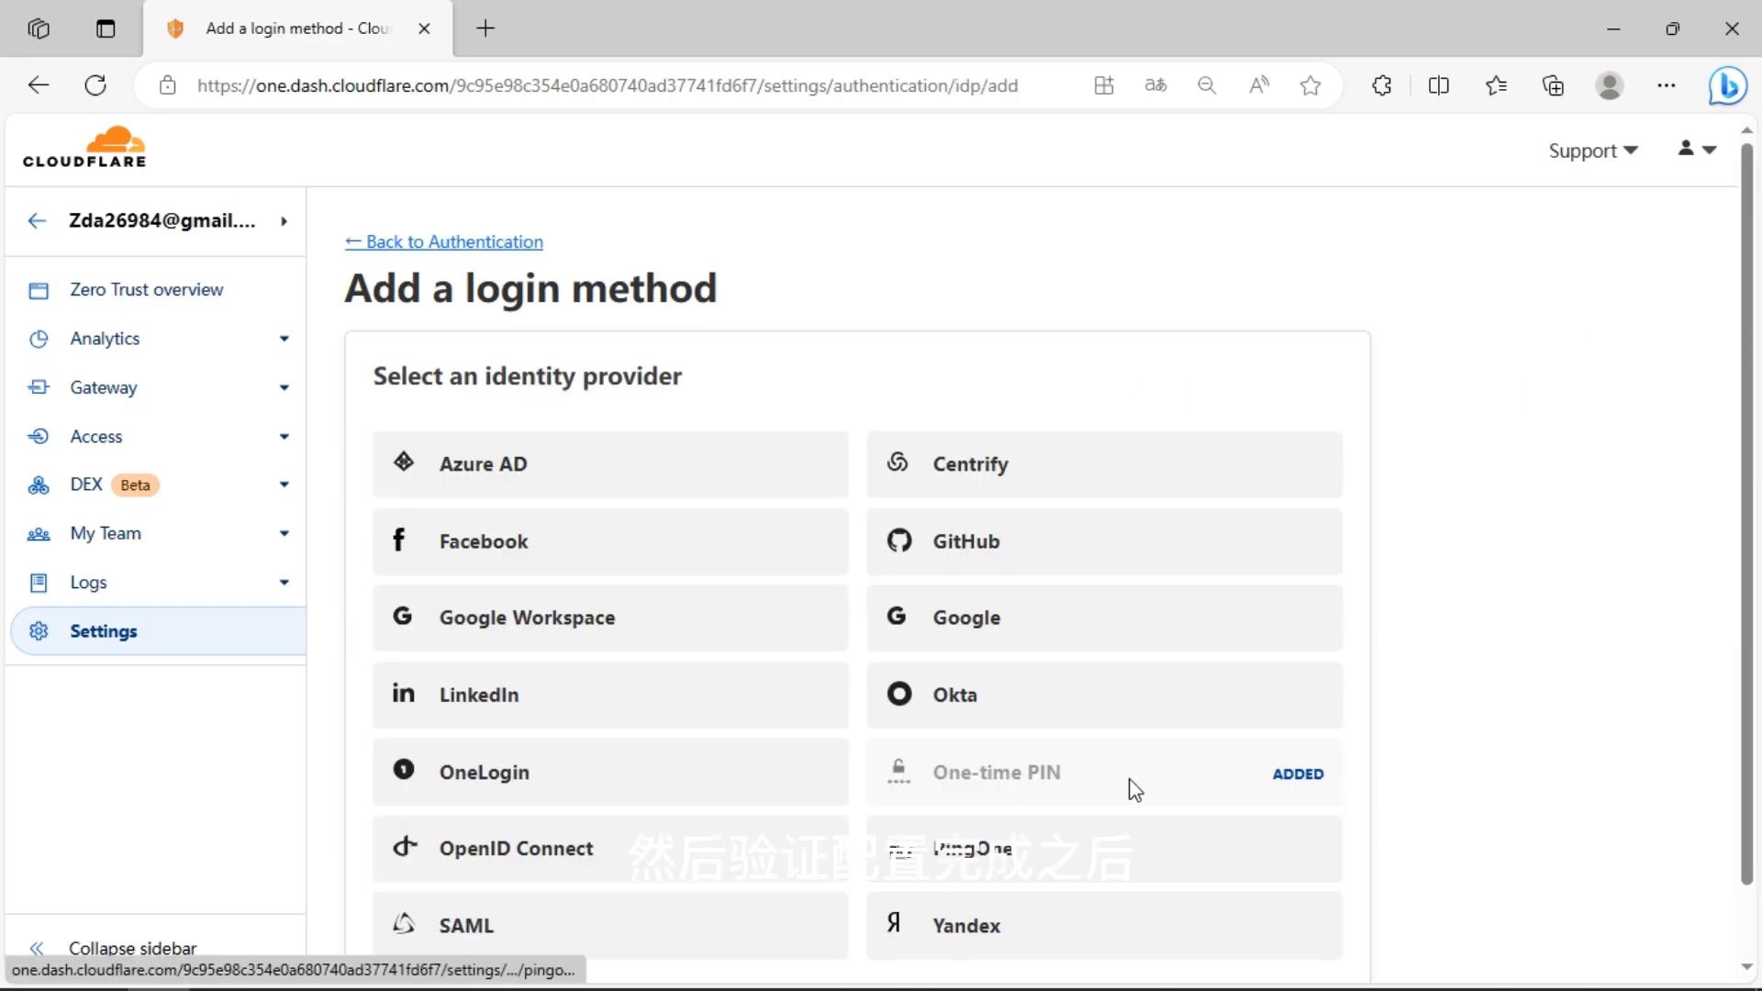
click(1039, 779)
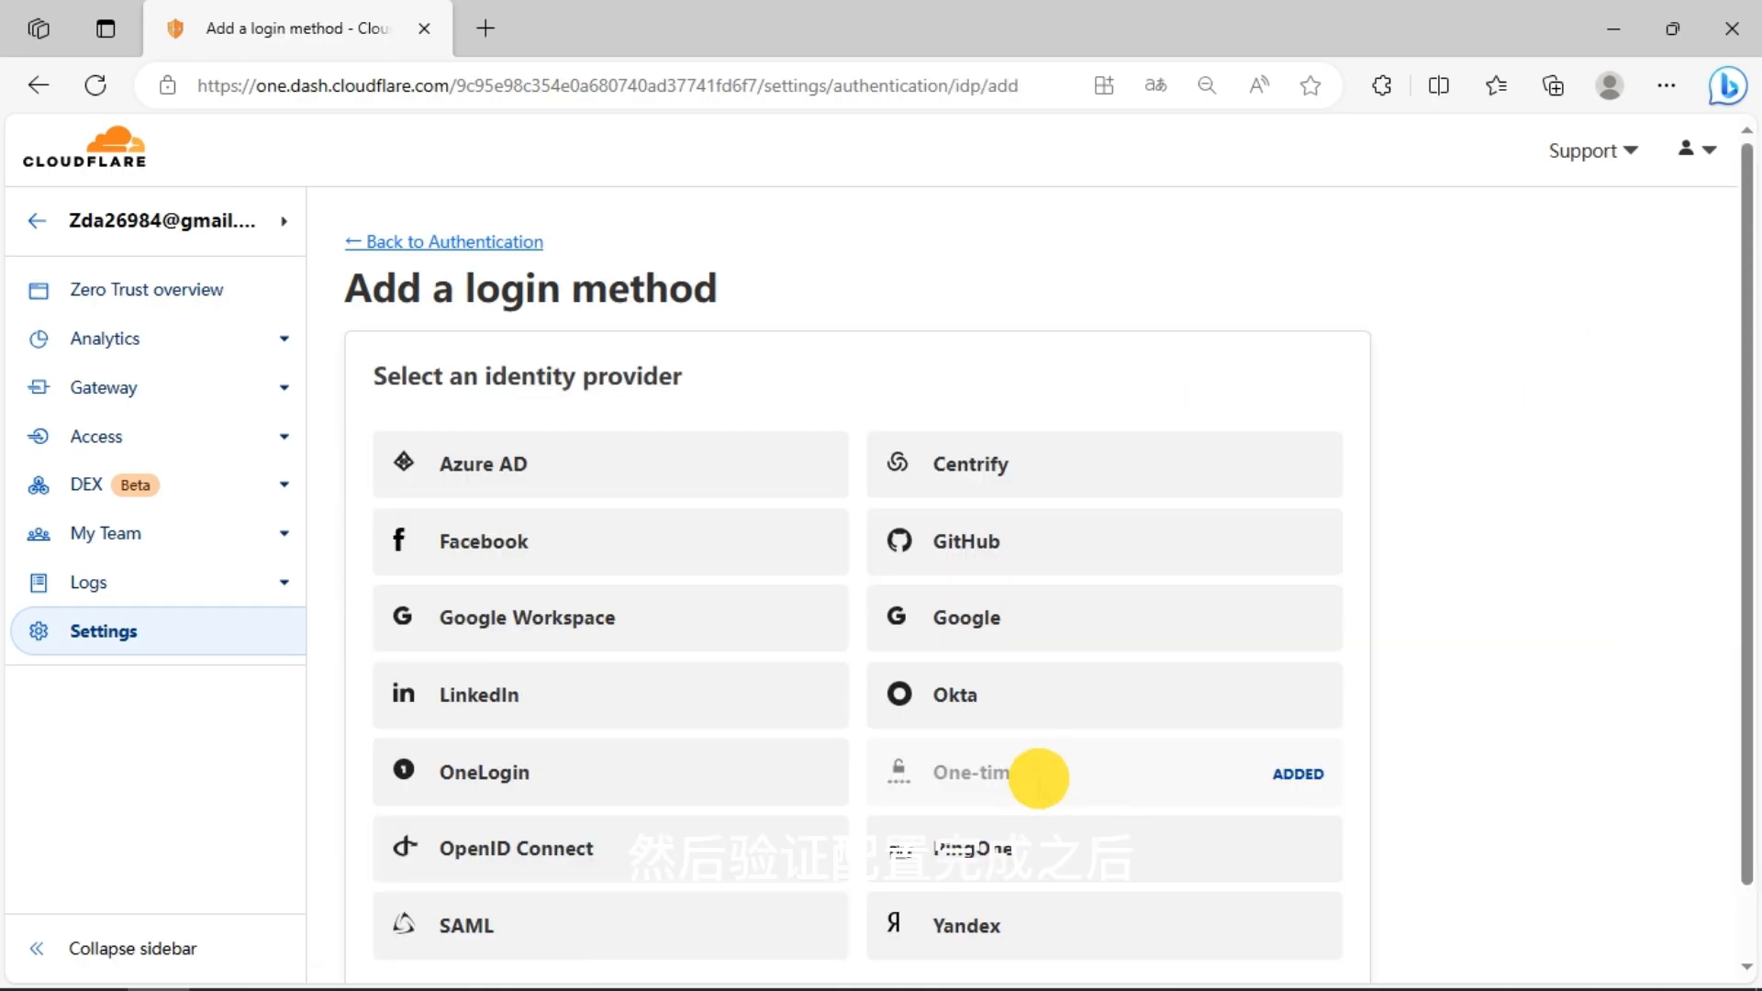
click(988, 779)
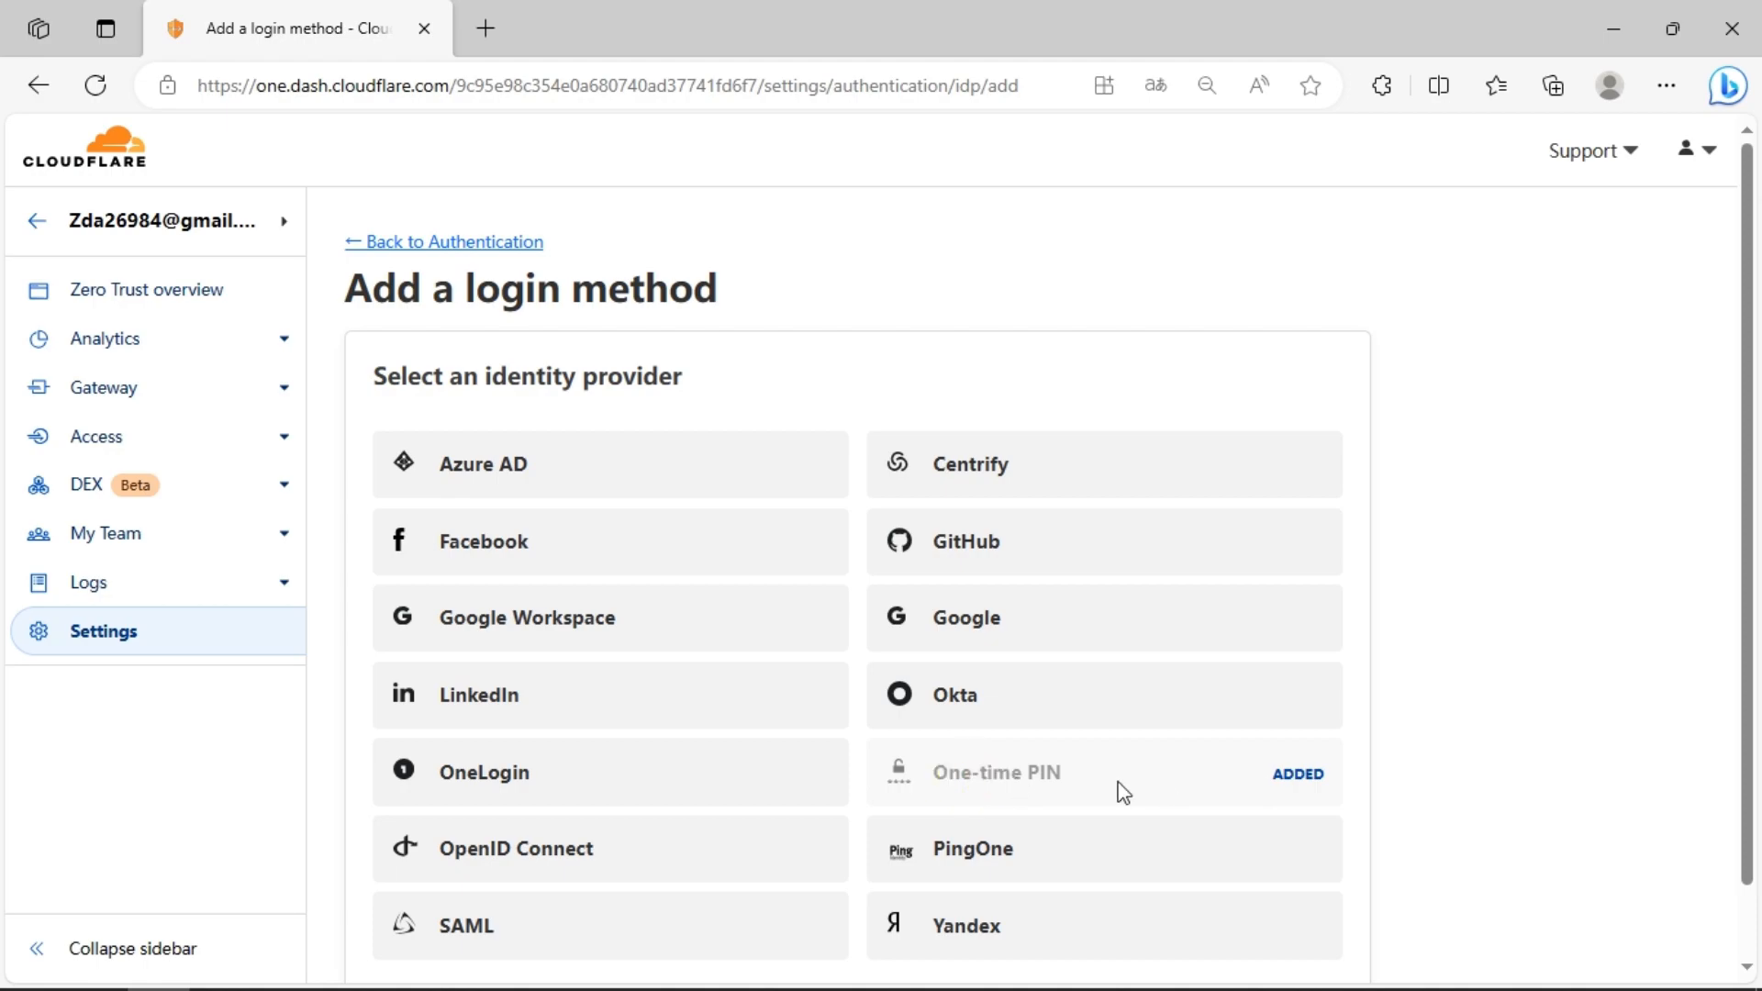
click(514, 243)
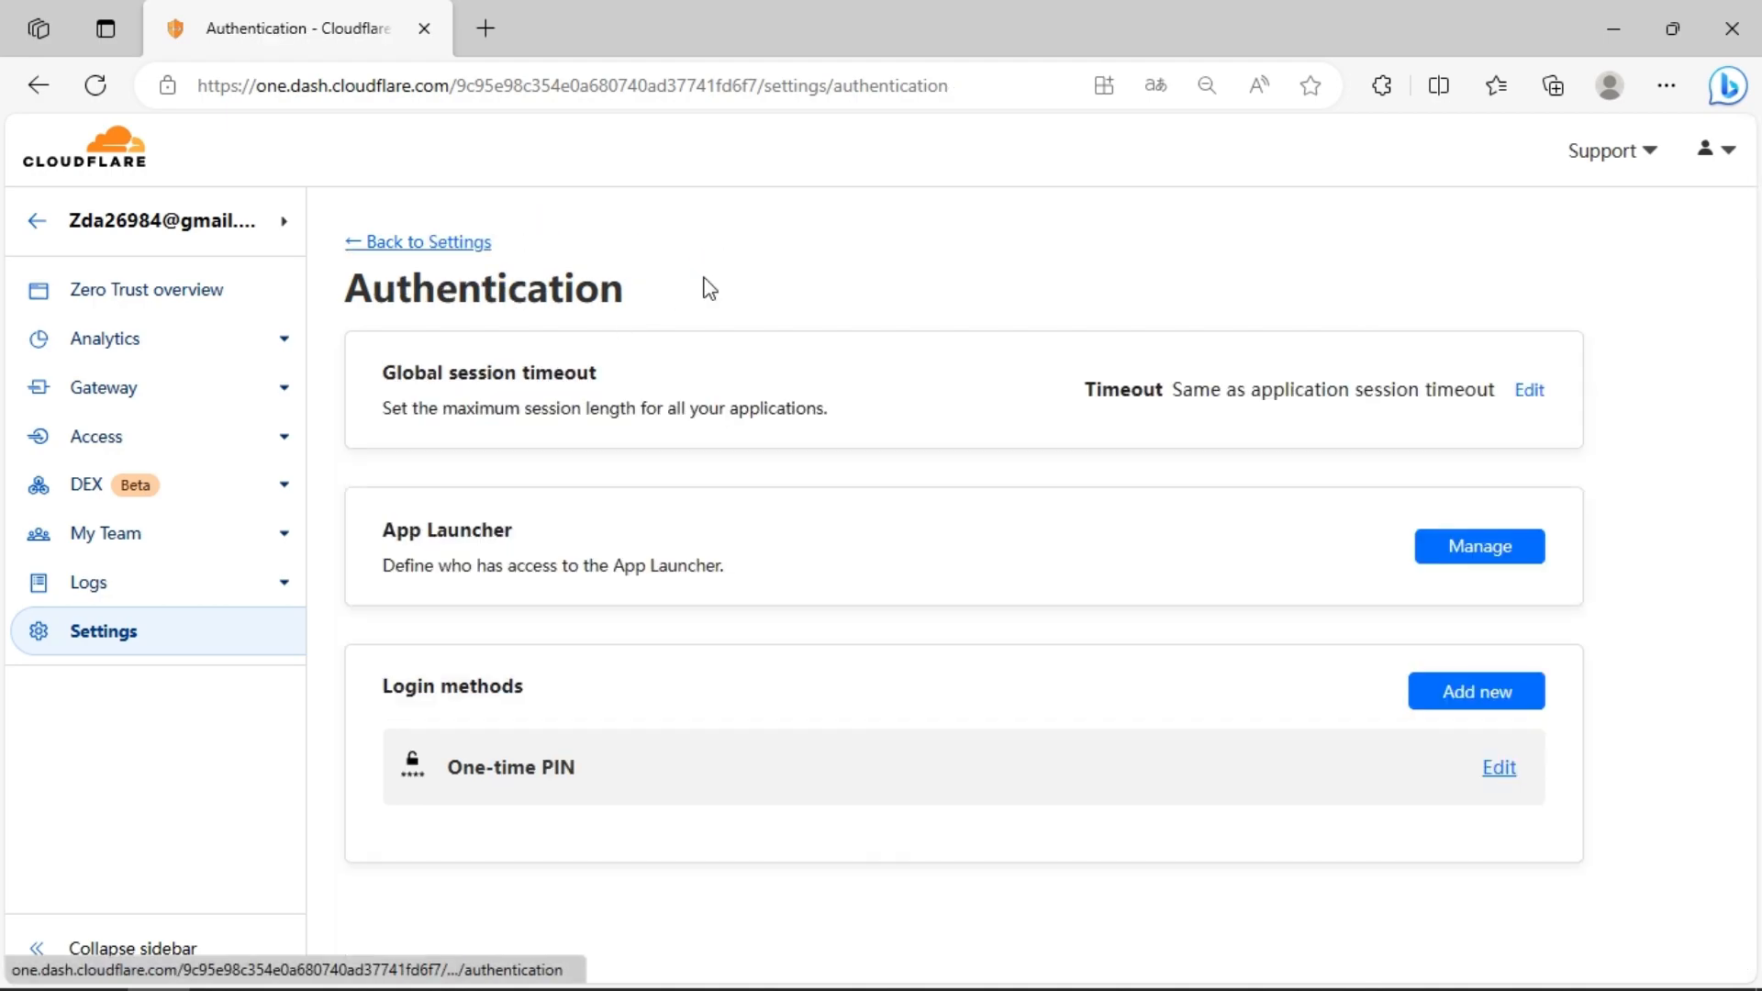
click(465, 243)
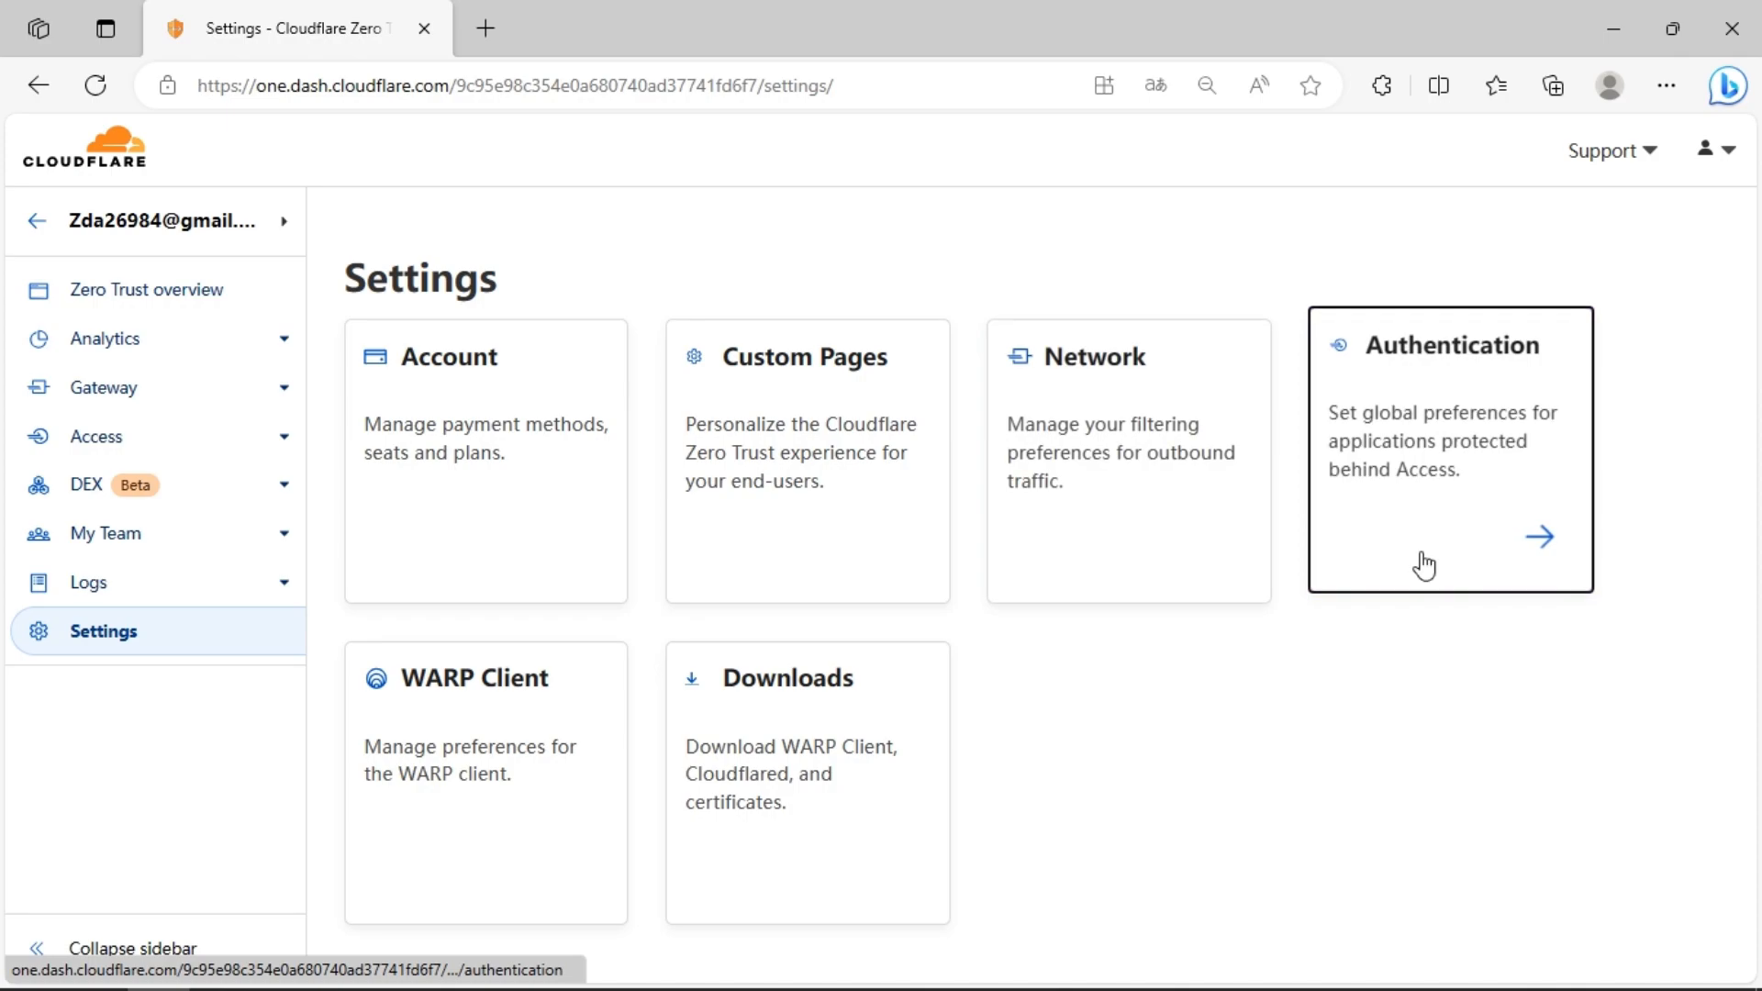
click(471, 803)
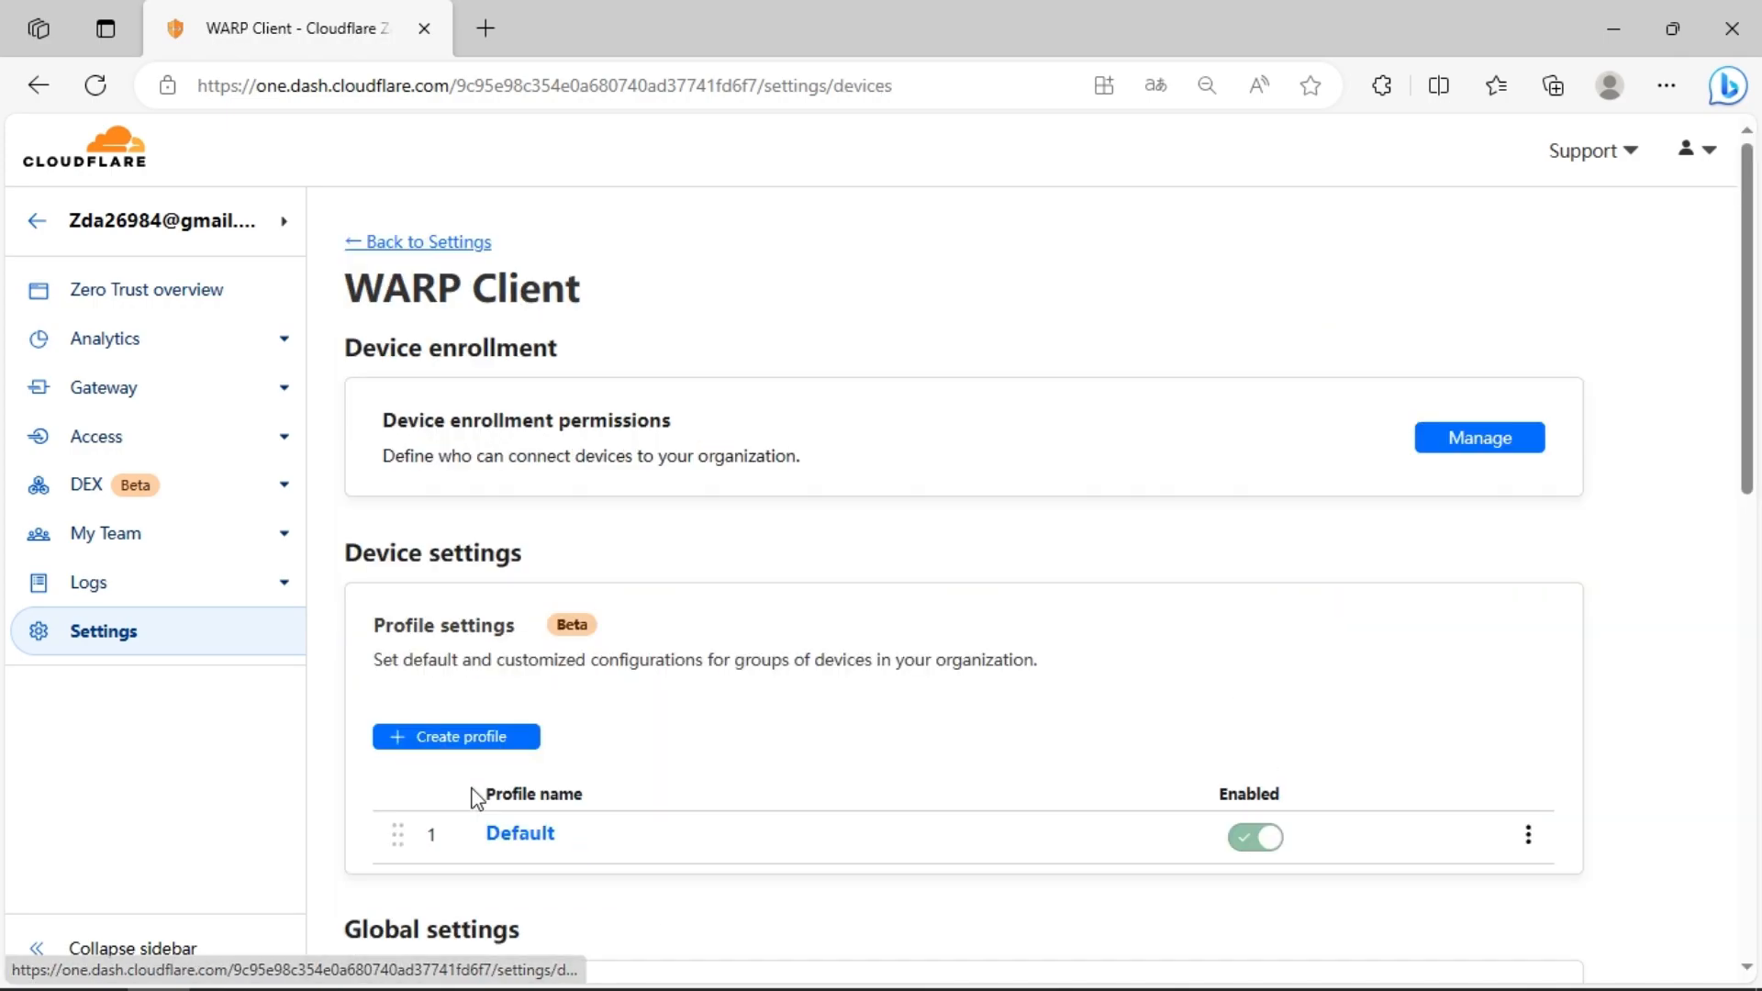
Step: Open the sina device enrollment rule, confirm its allowed email, and return to Settings
click(1445, 442)
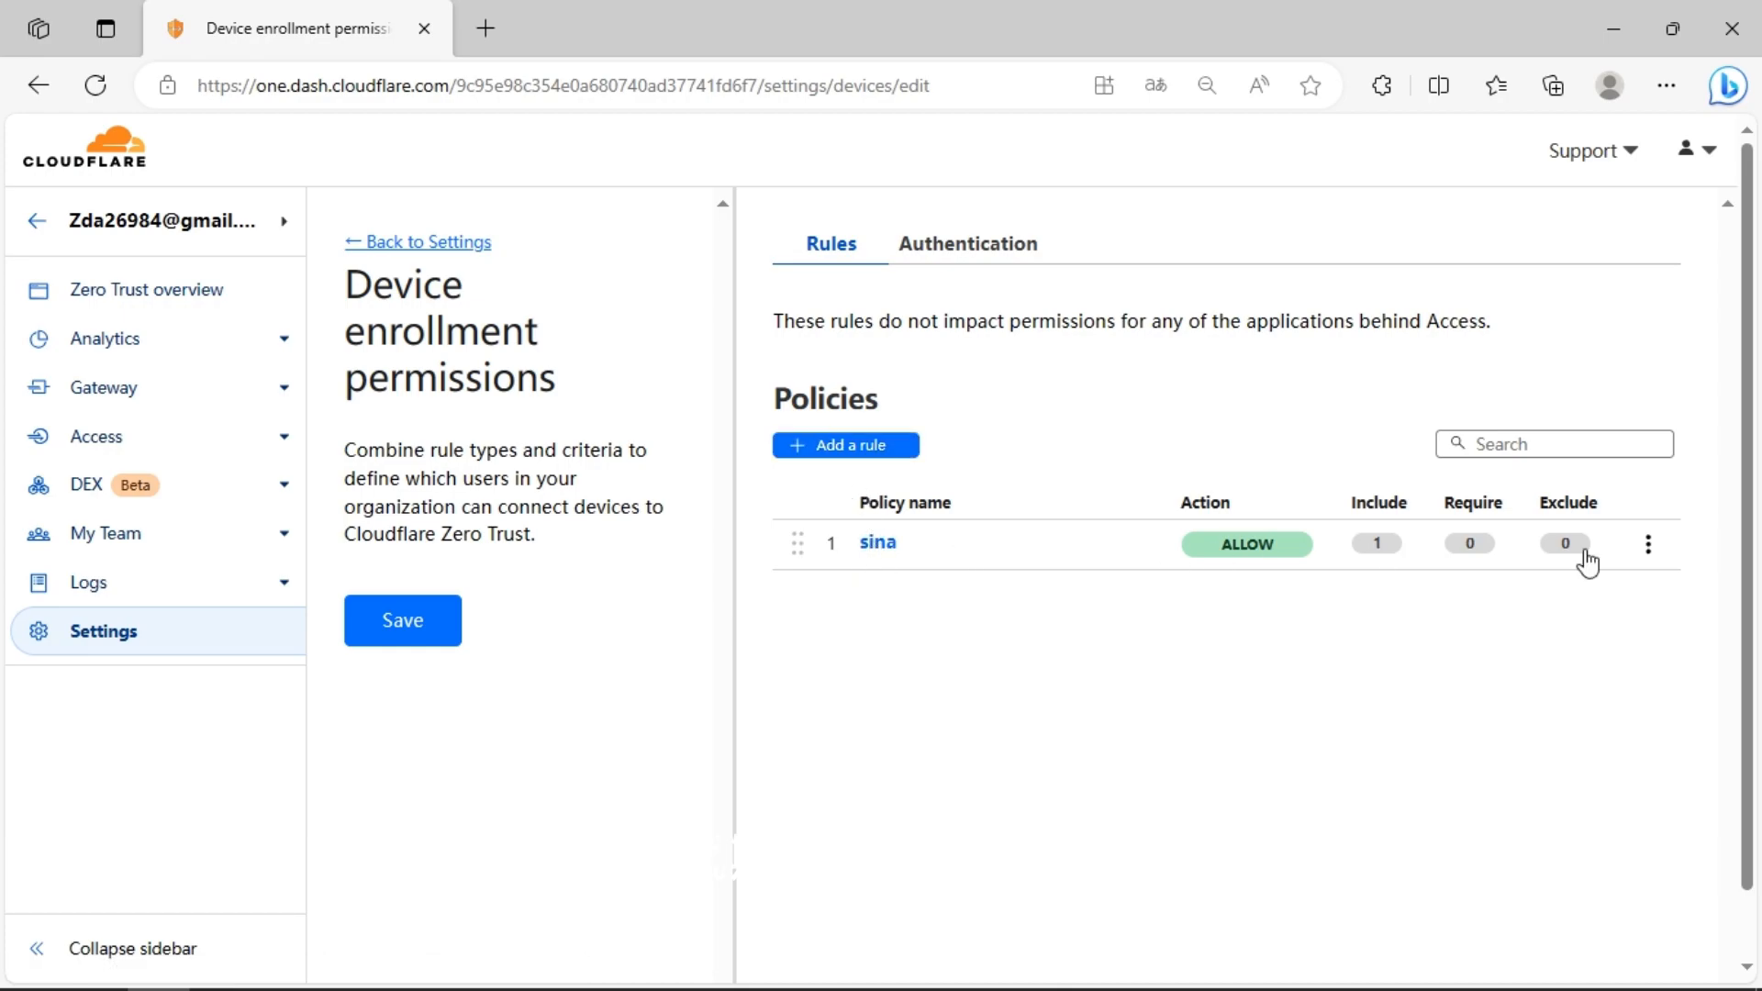
click(1648, 545)
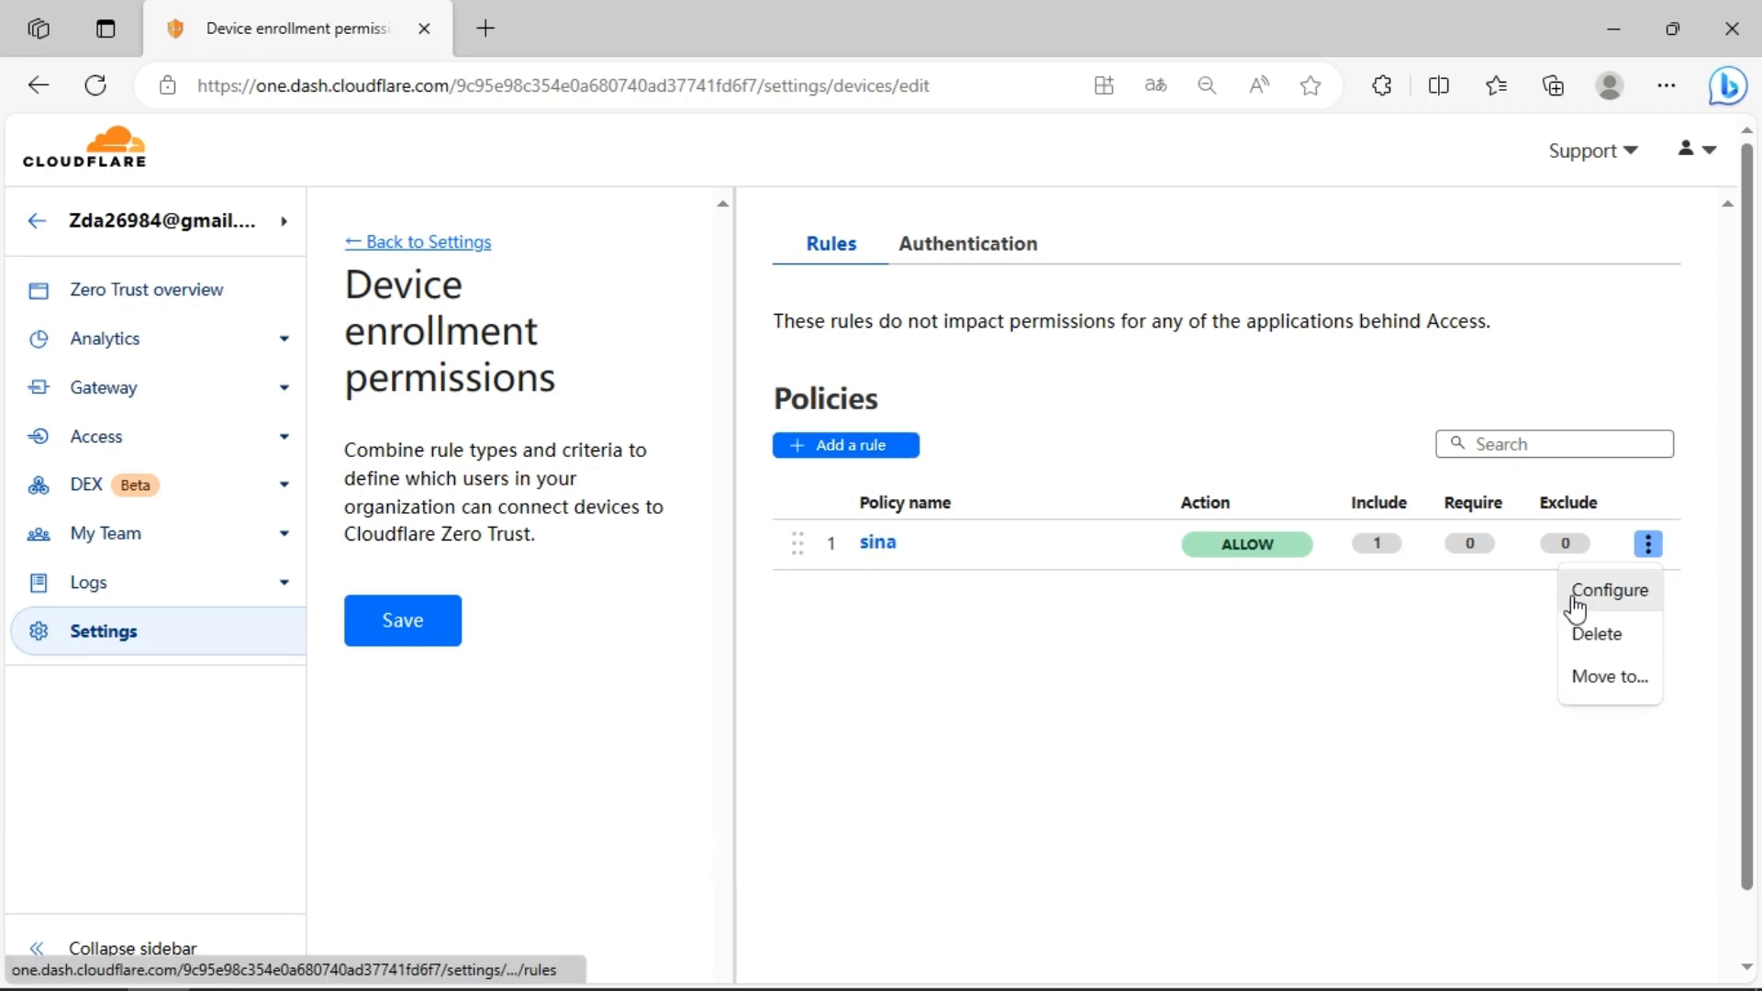
click(1581, 592)
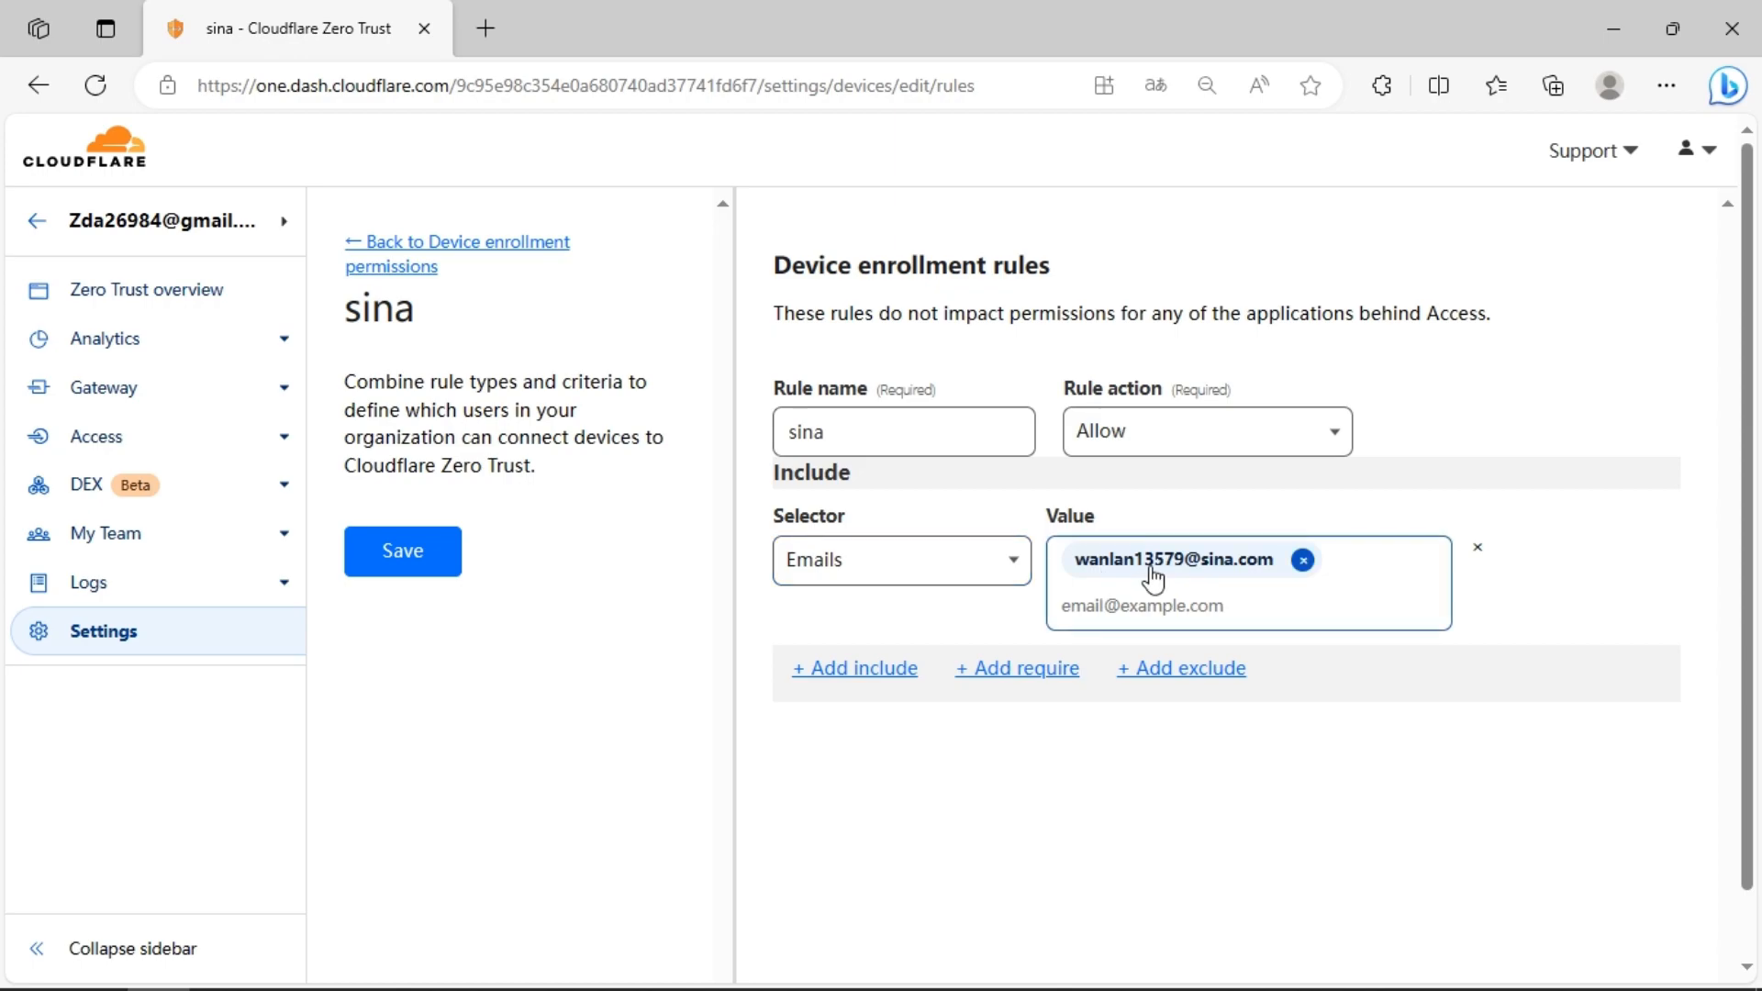
click(409, 246)
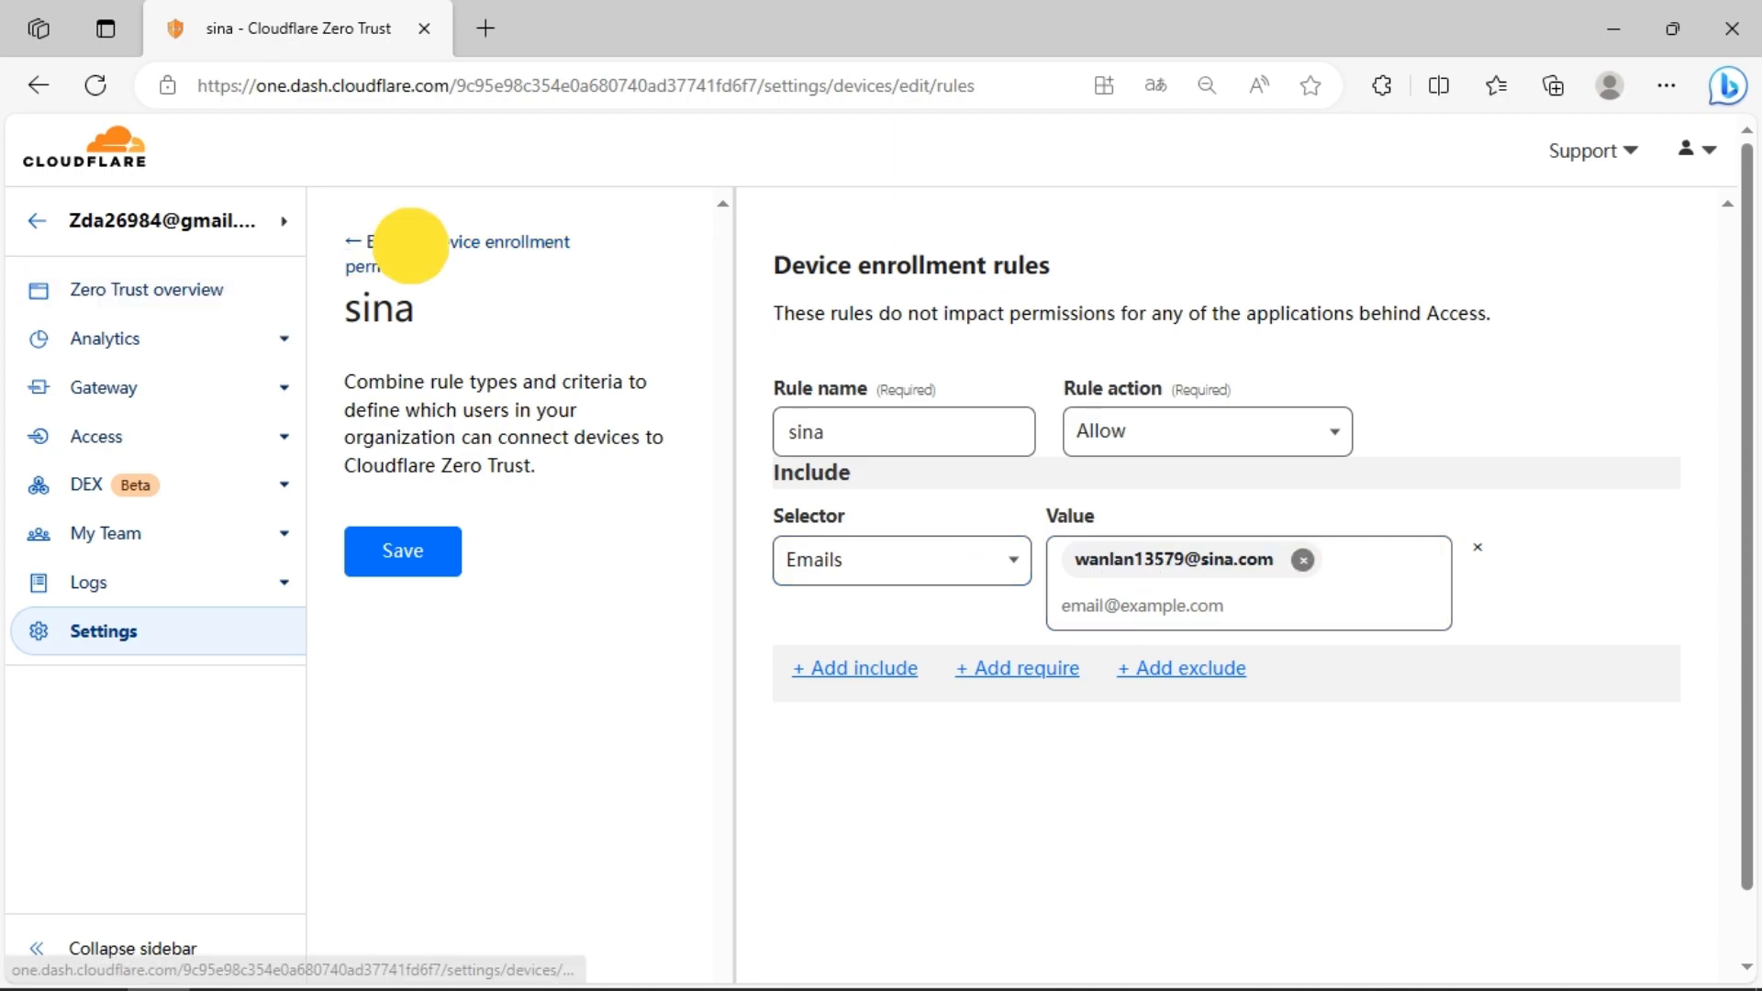
click(422, 246)
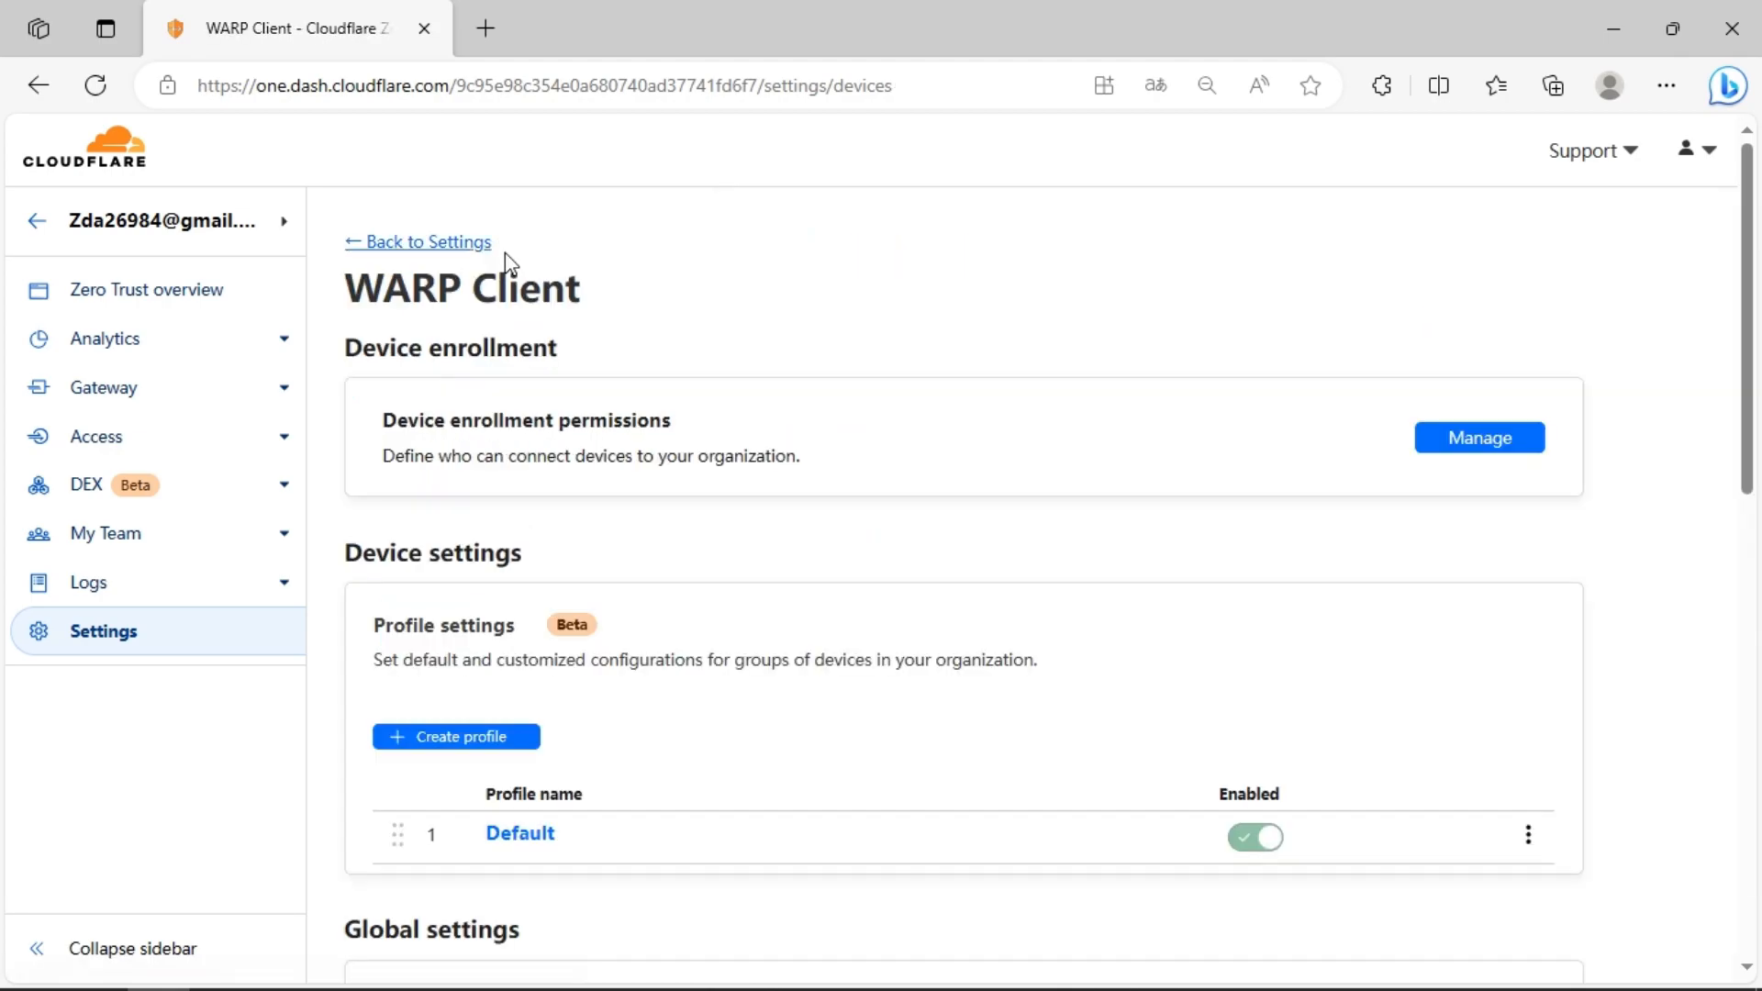
click(448, 246)
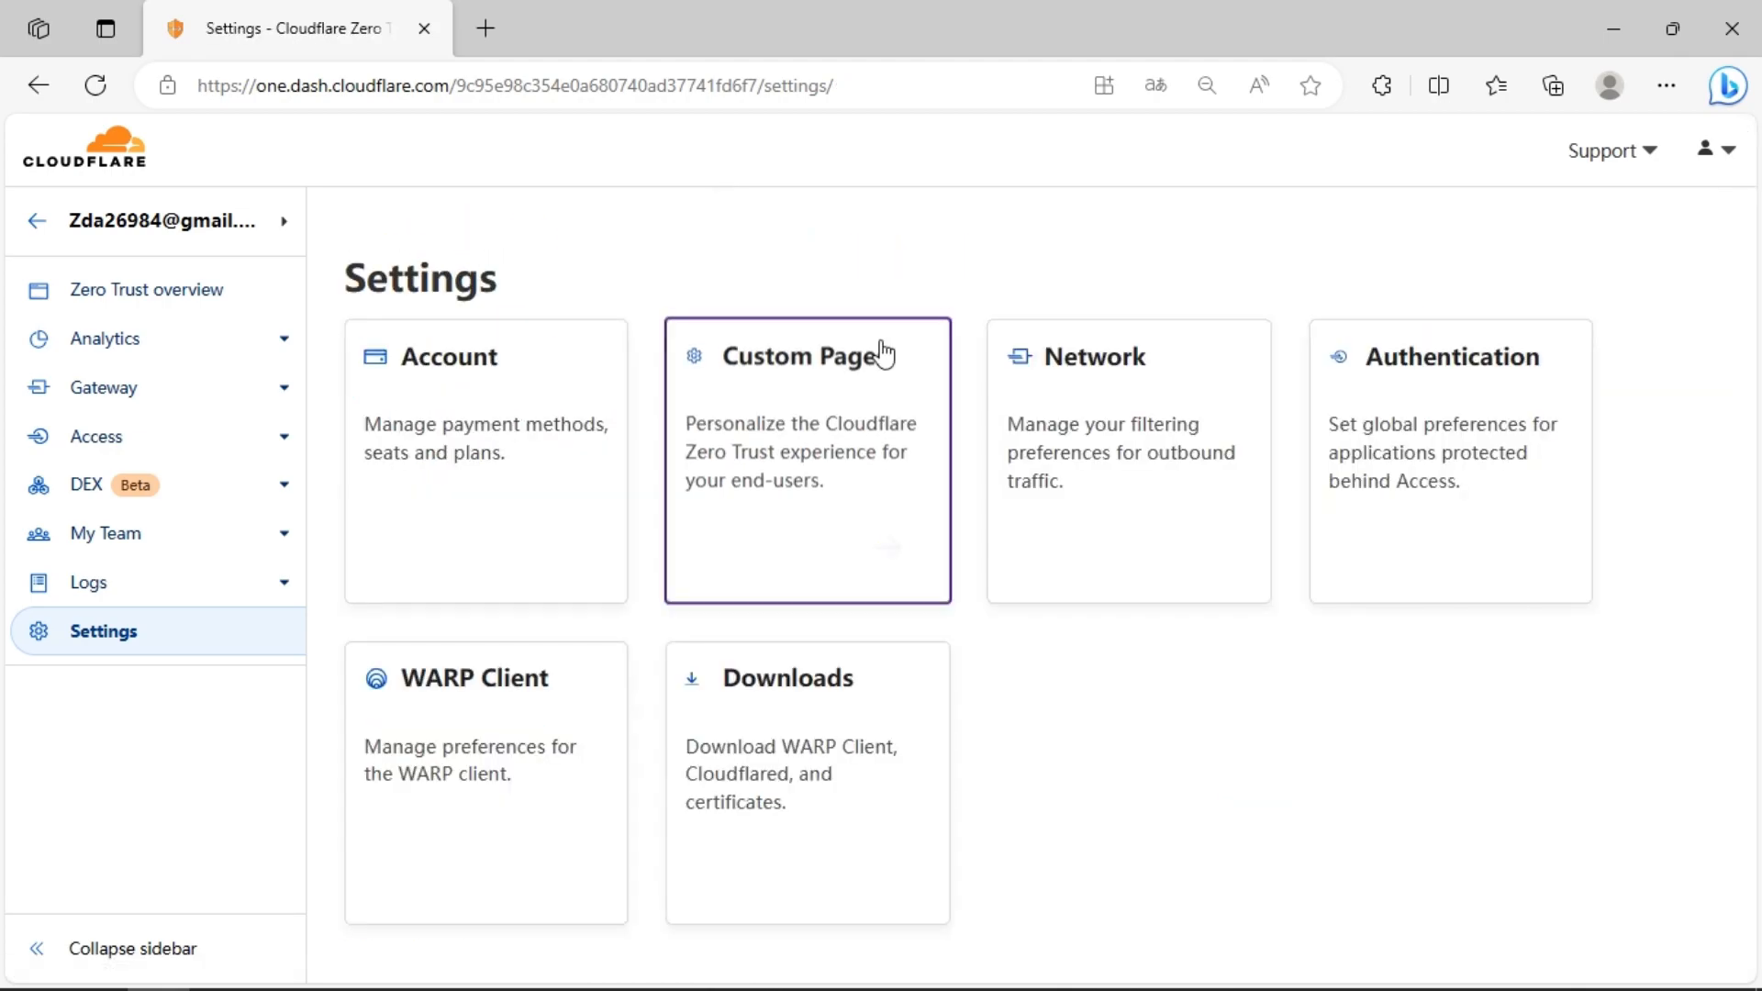
Step: Sign in on the emulator with the user's email and emailed login code, retrying past the error
key(alt+Tab)
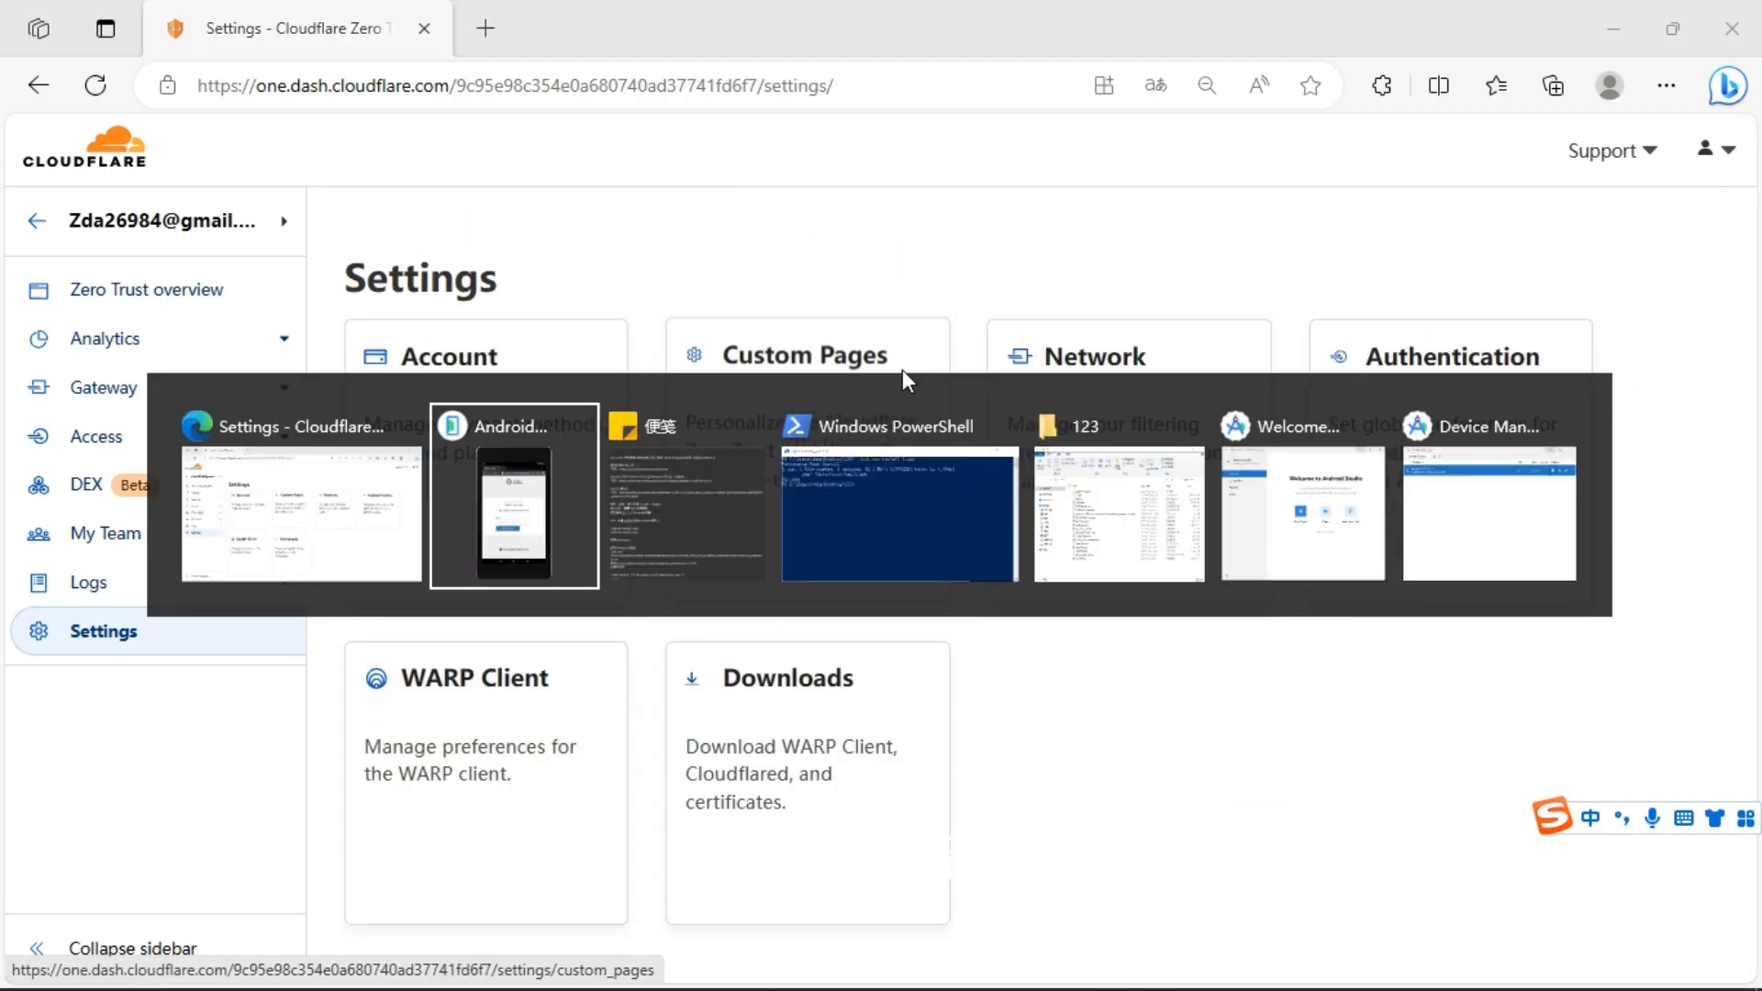
click(1336, 547)
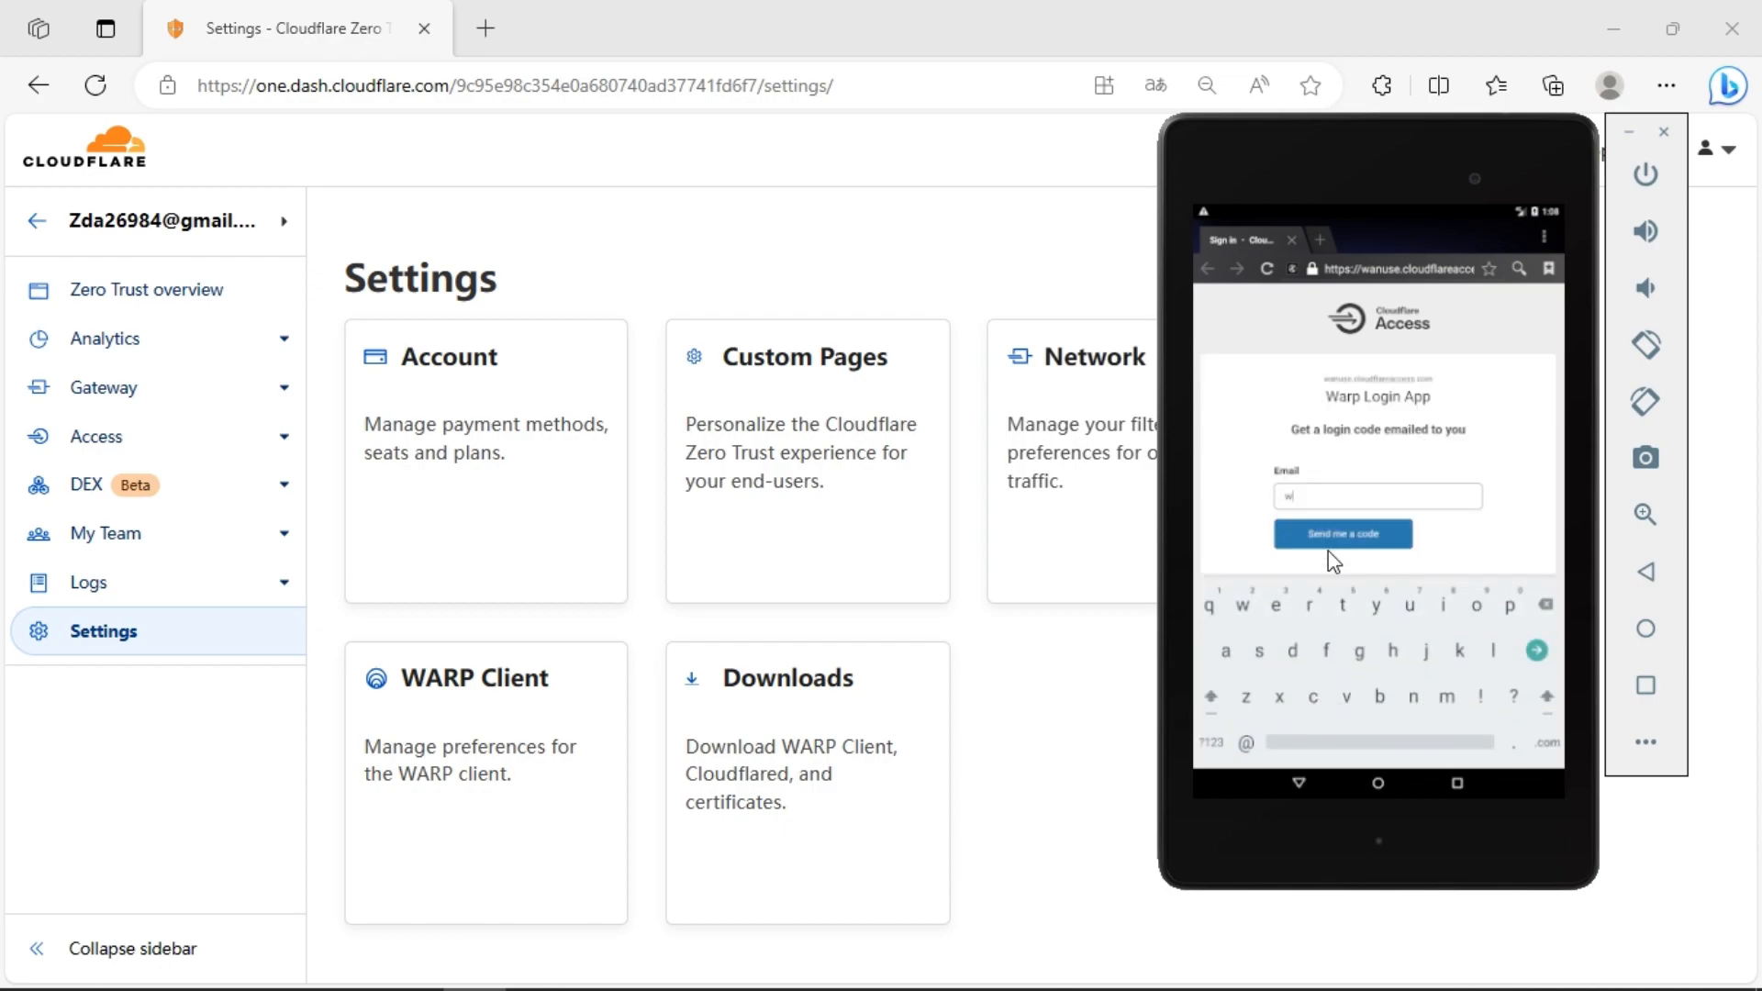
click(1342, 535)
click(1381, 503)
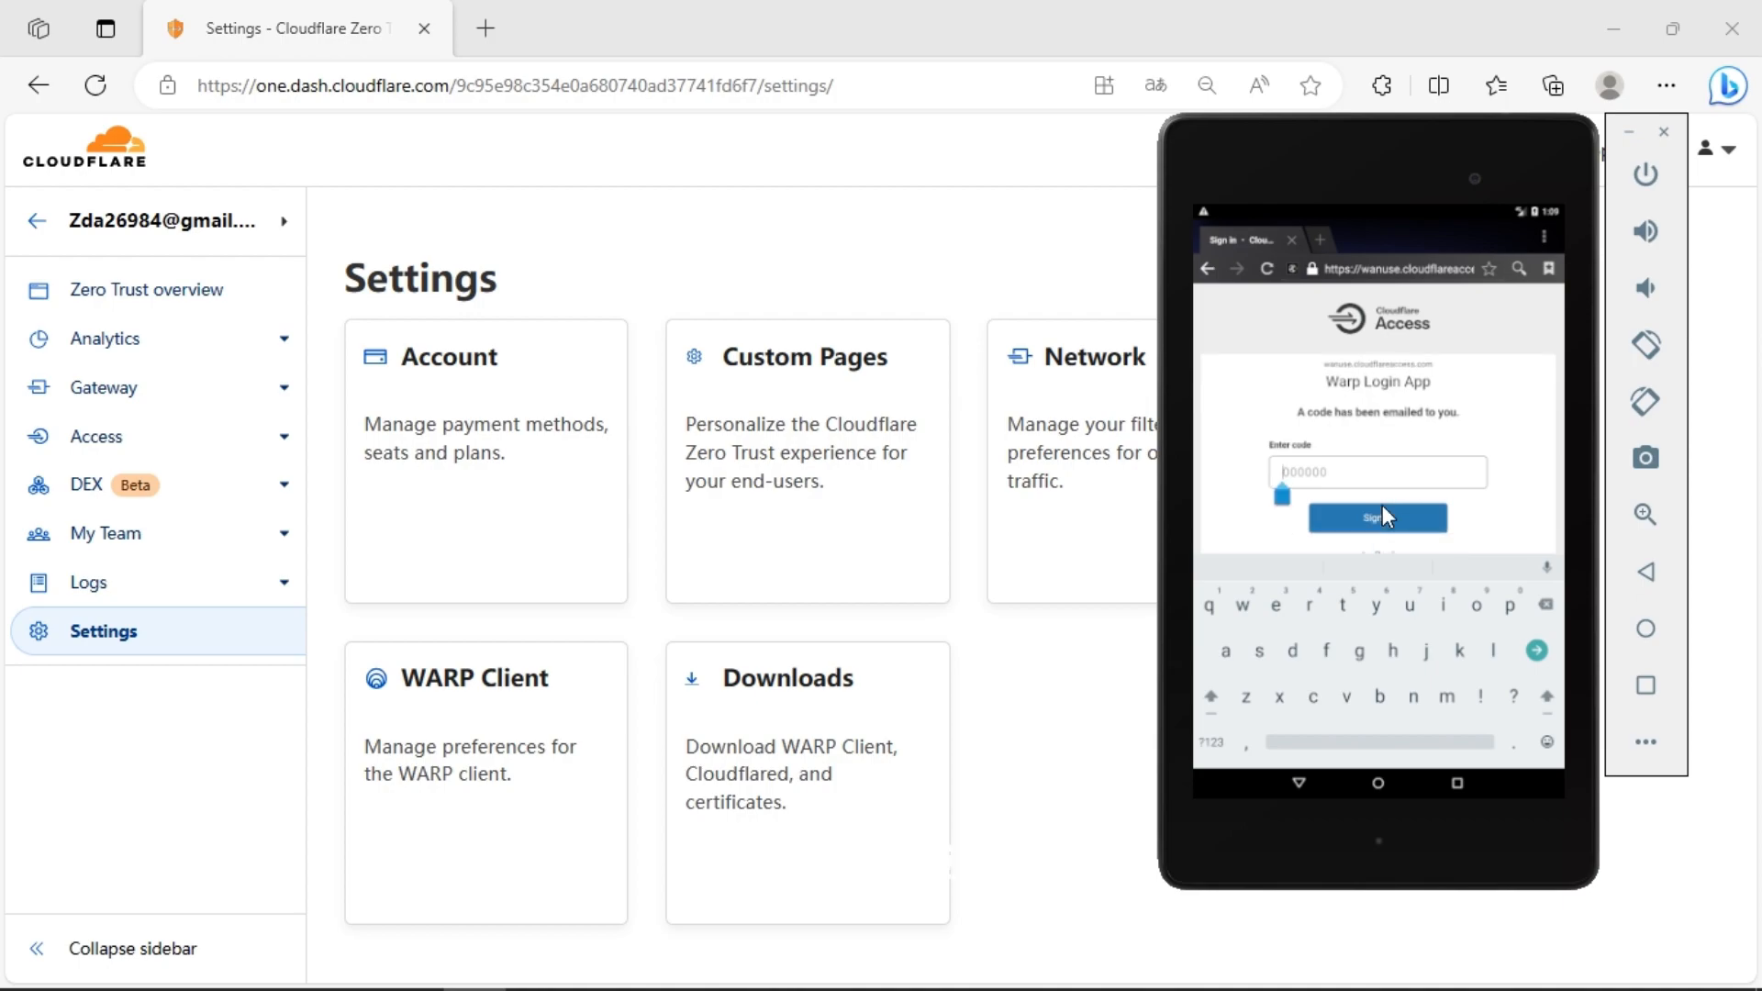
click(1367, 518)
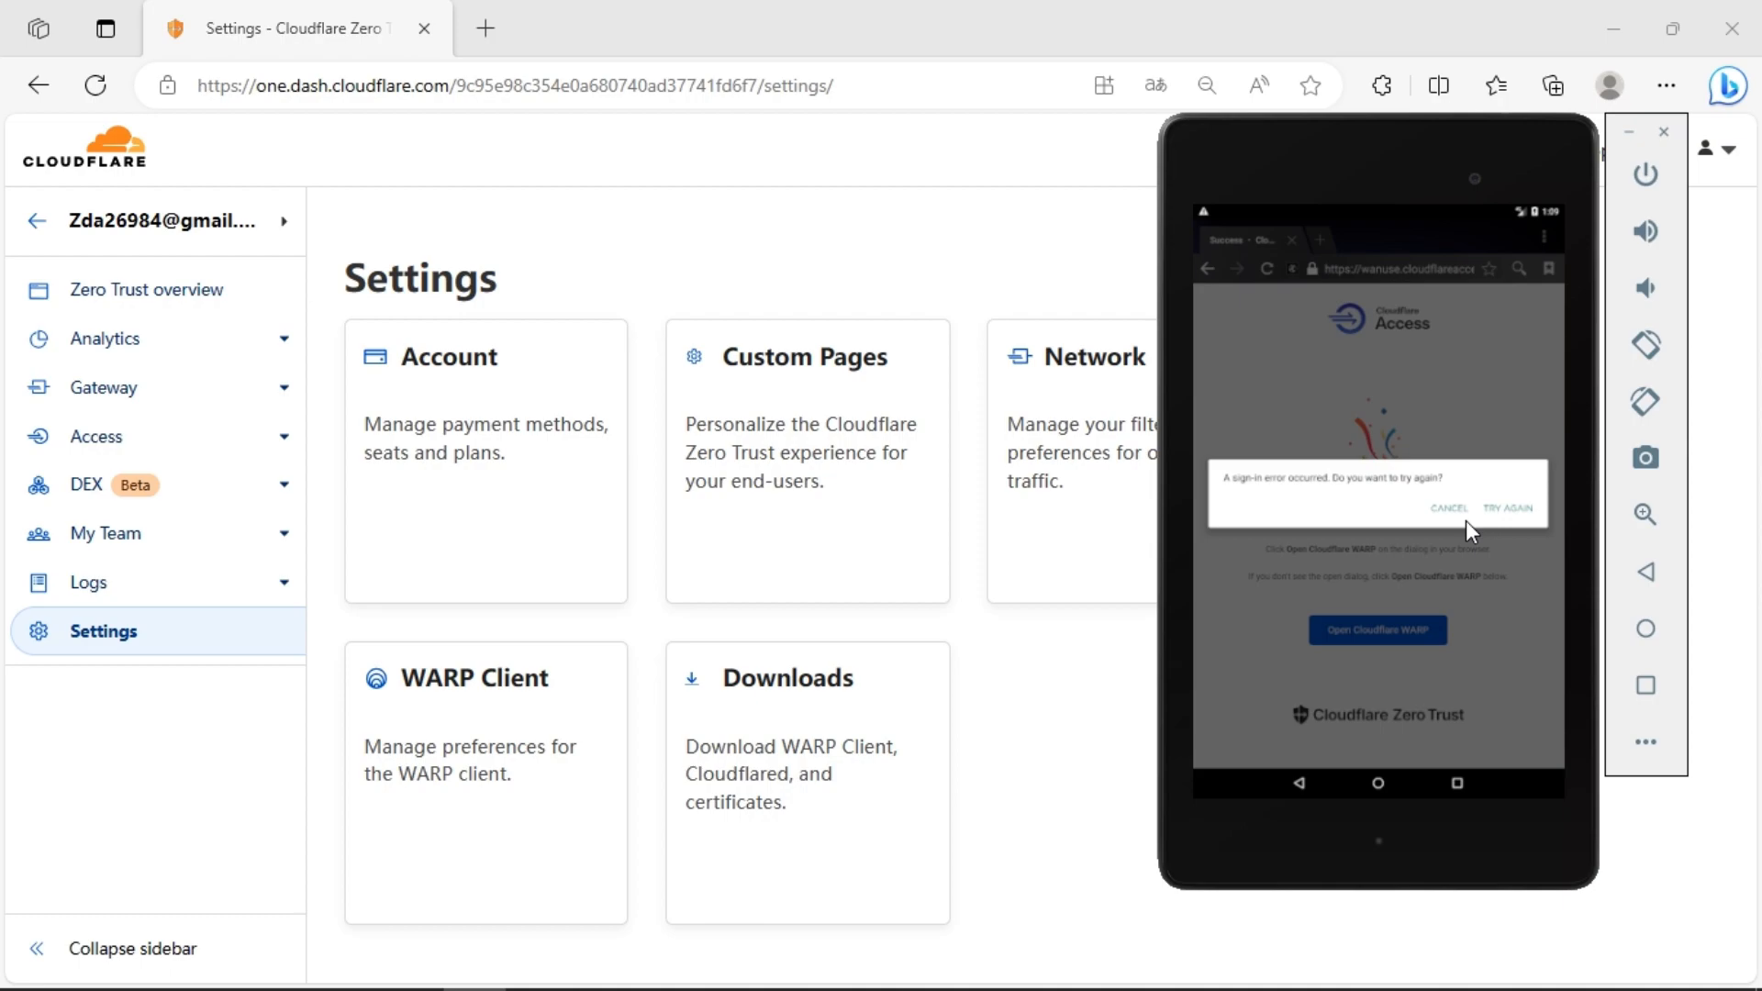
click(1452, 512)
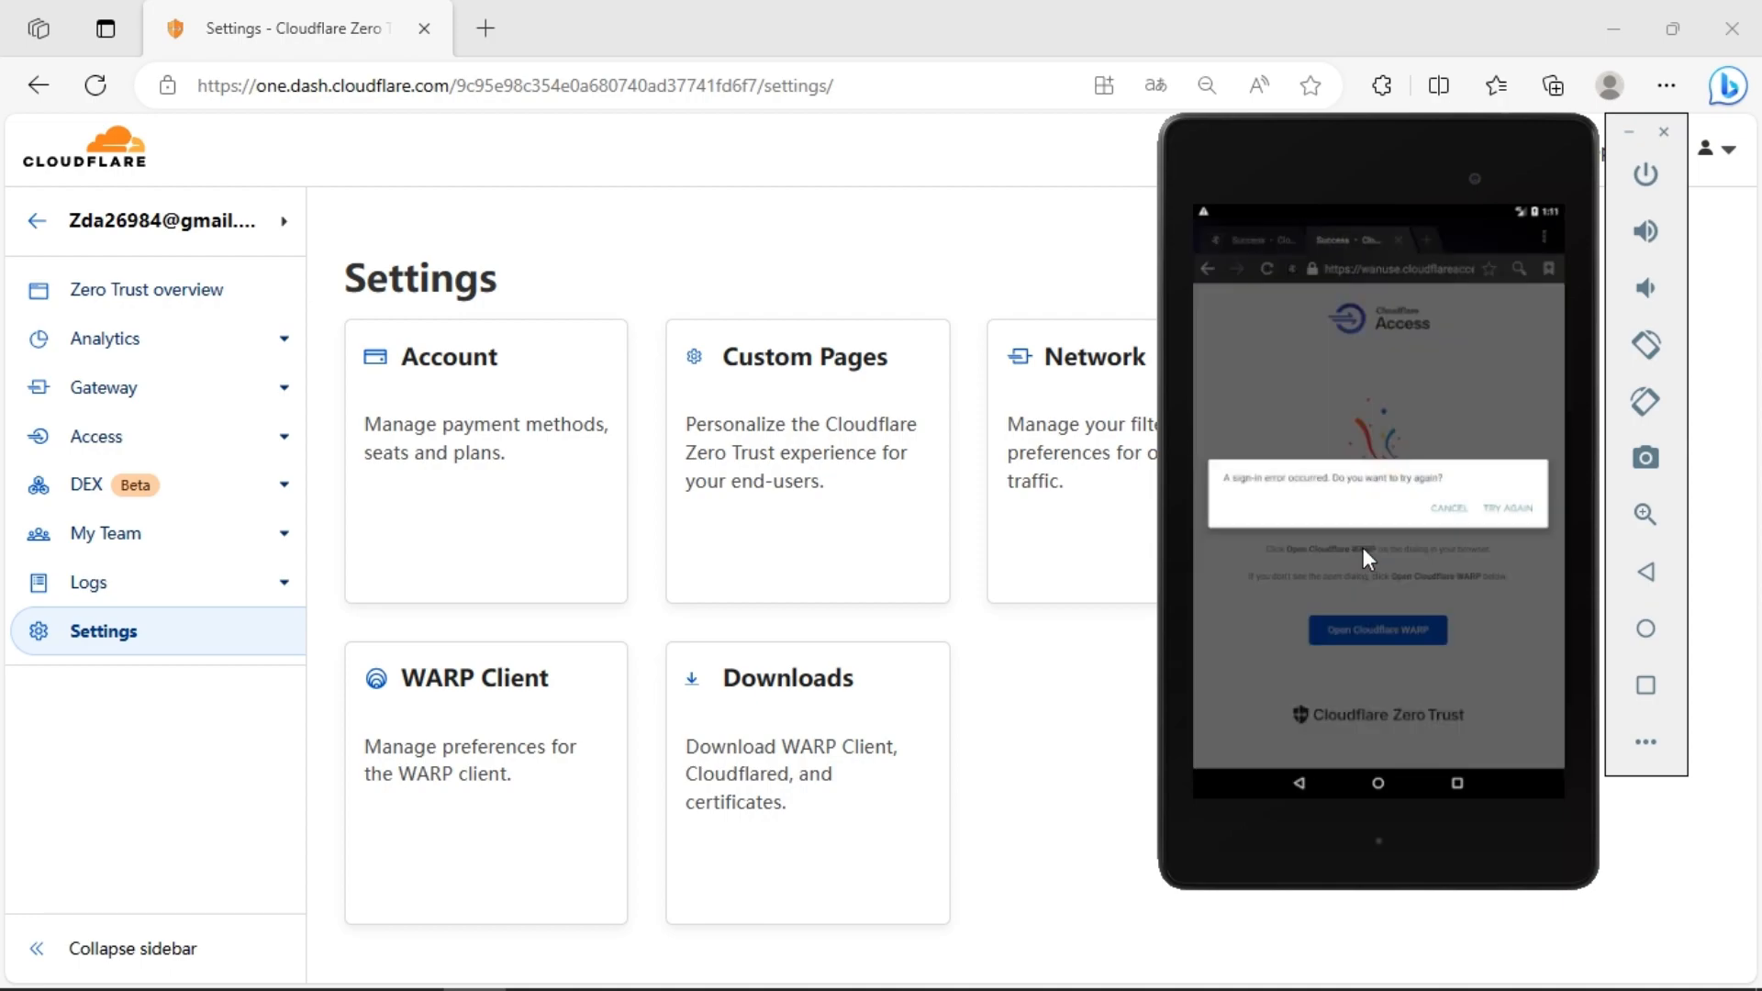
click(1409, 556)
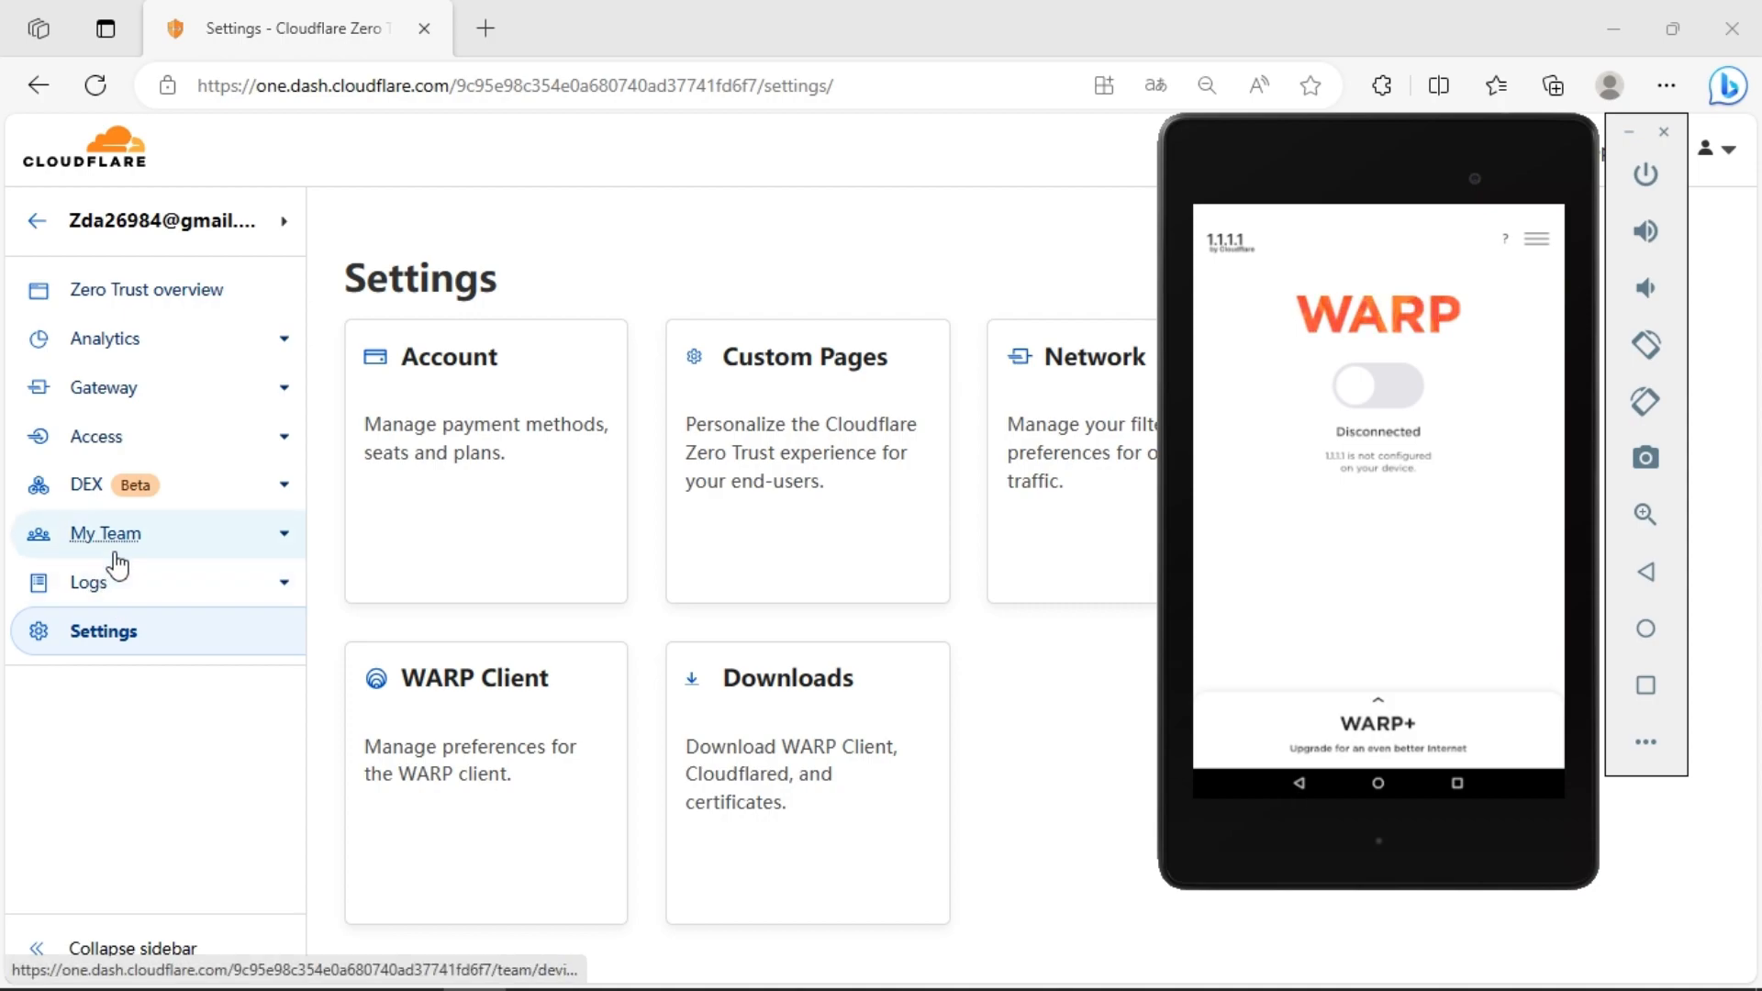
Step: Revoke the oldest enrolled device from the Zero Trust Devices list
click(115, 539)
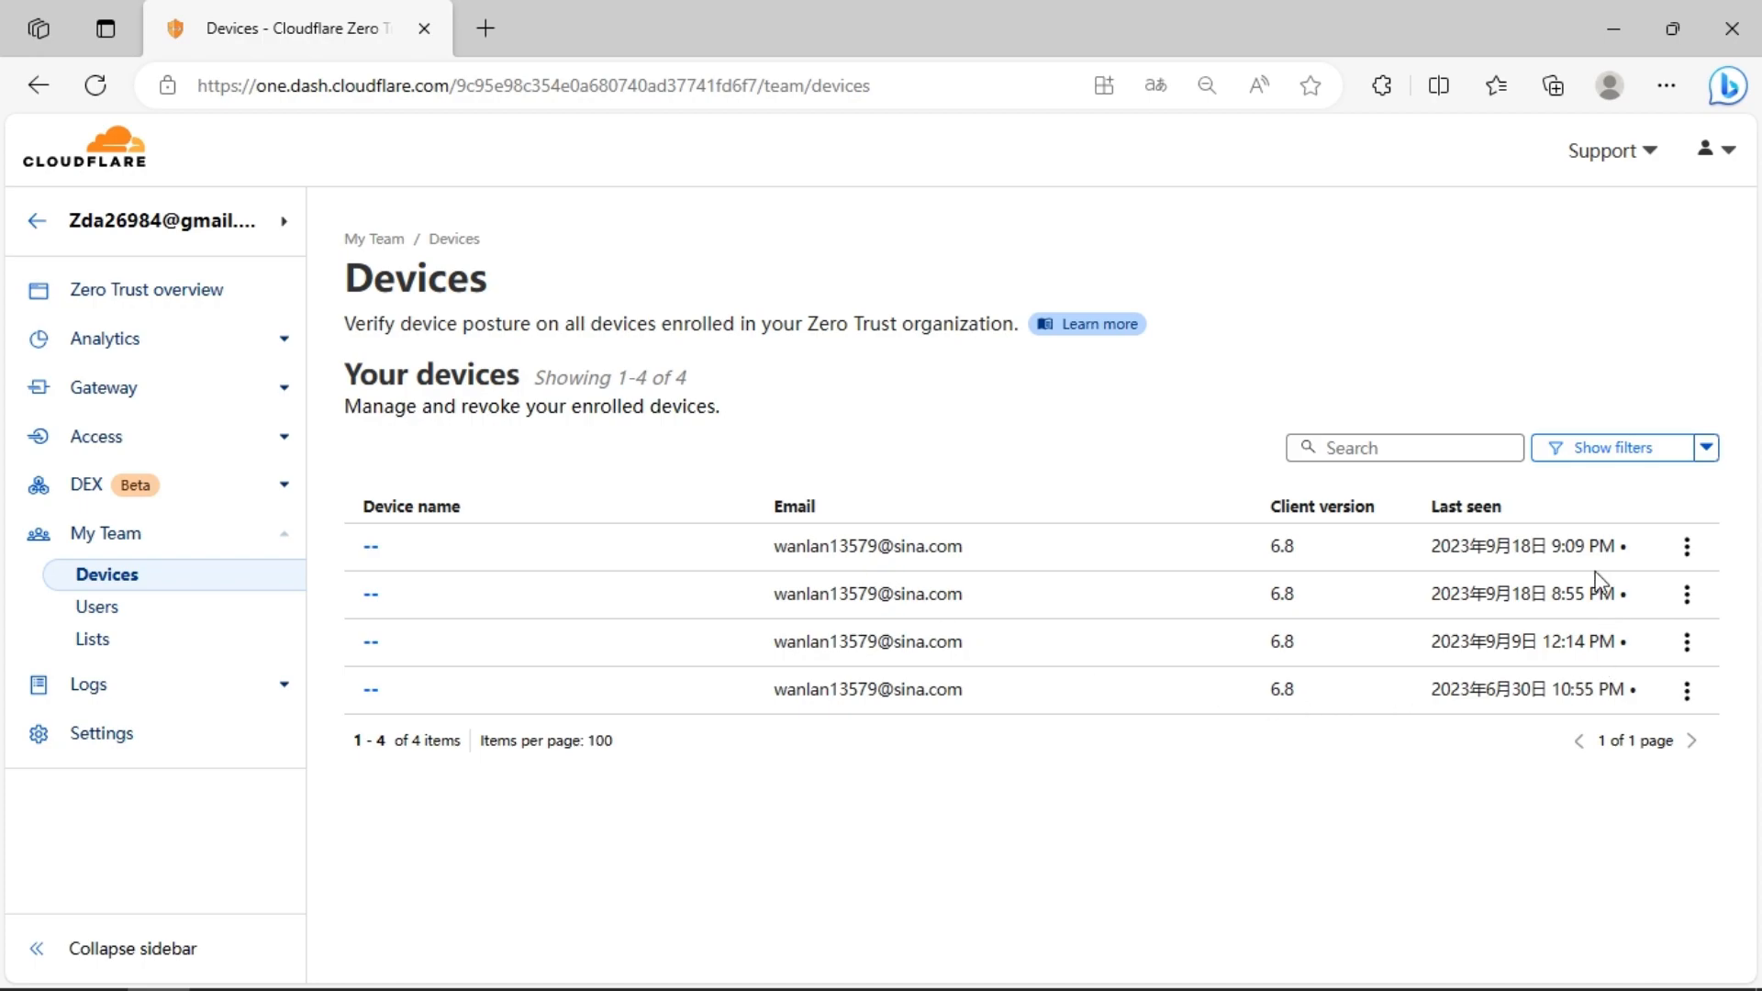
click(1686, 693)
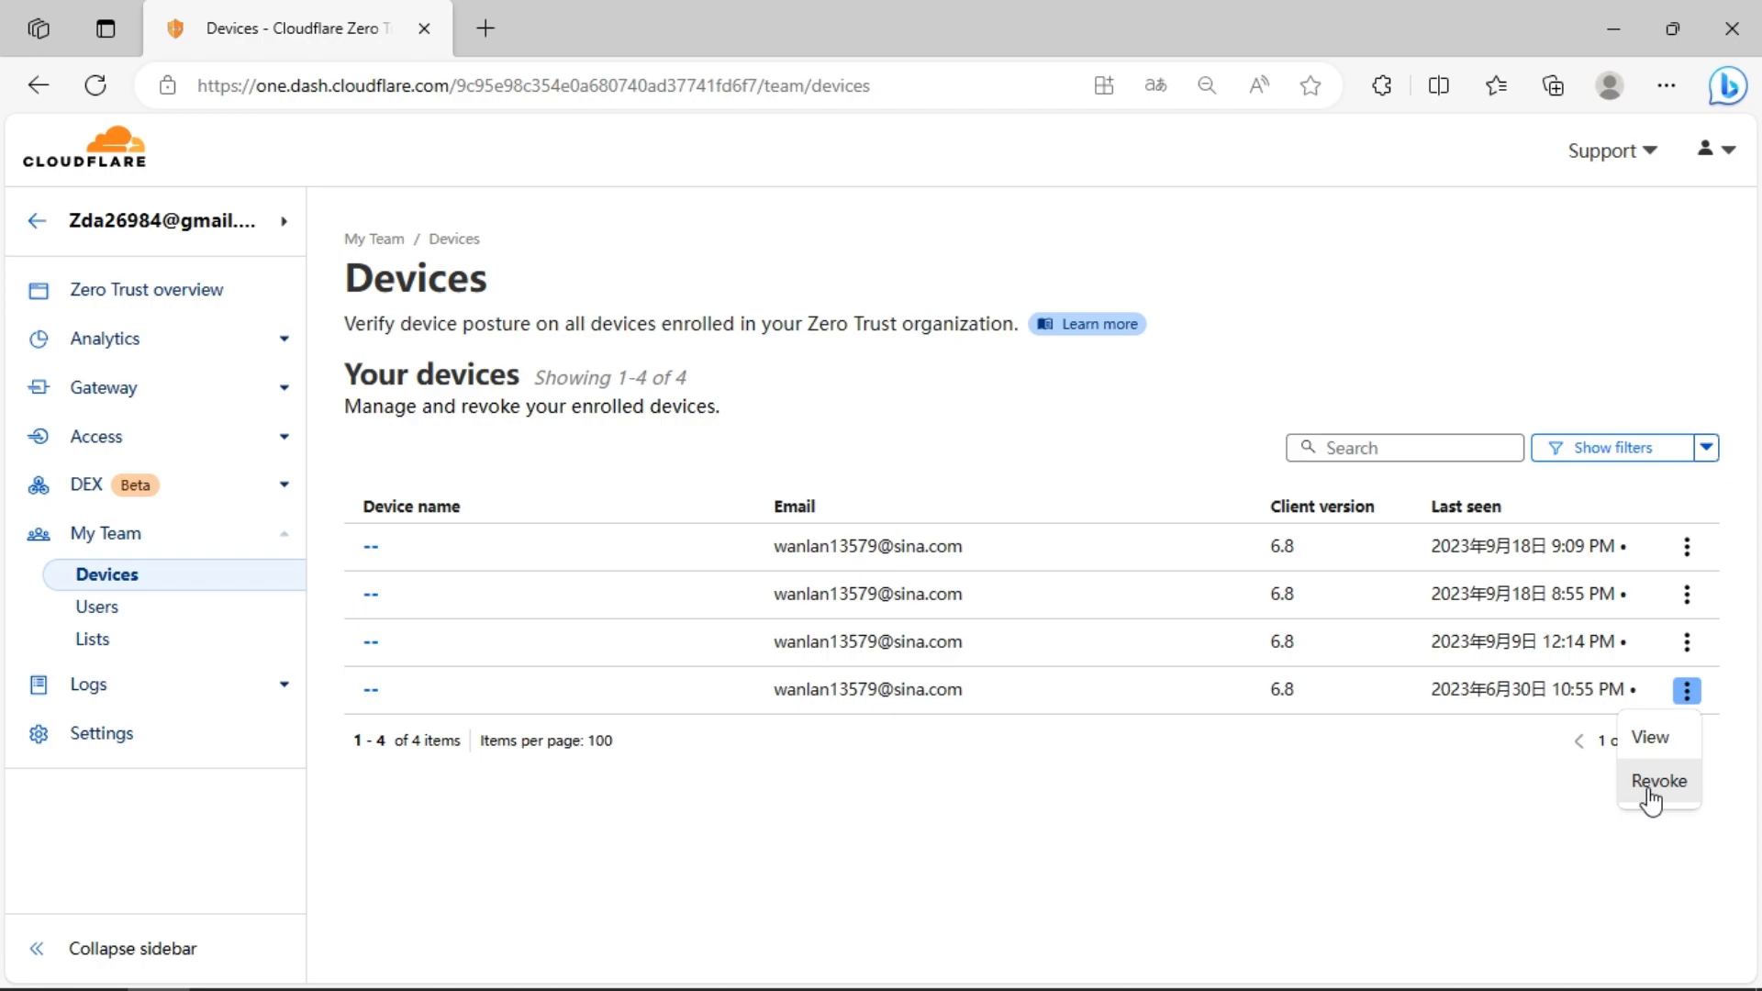
click(1655, 786)
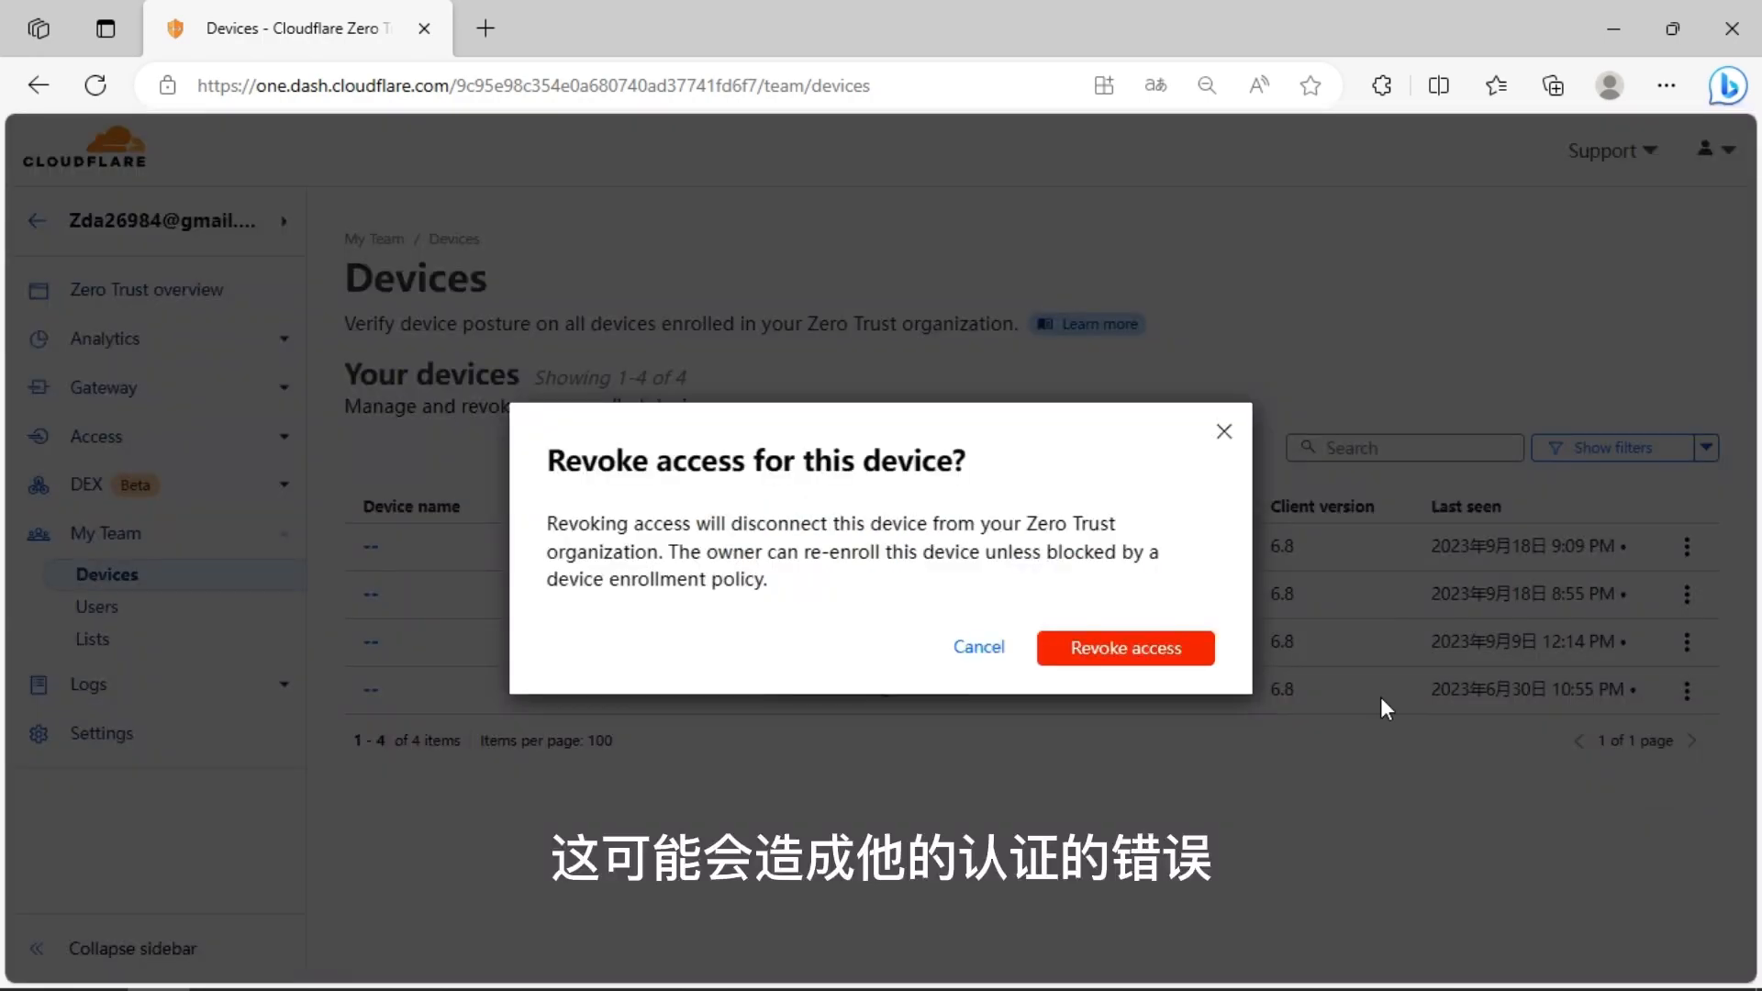
click(1071, 672)
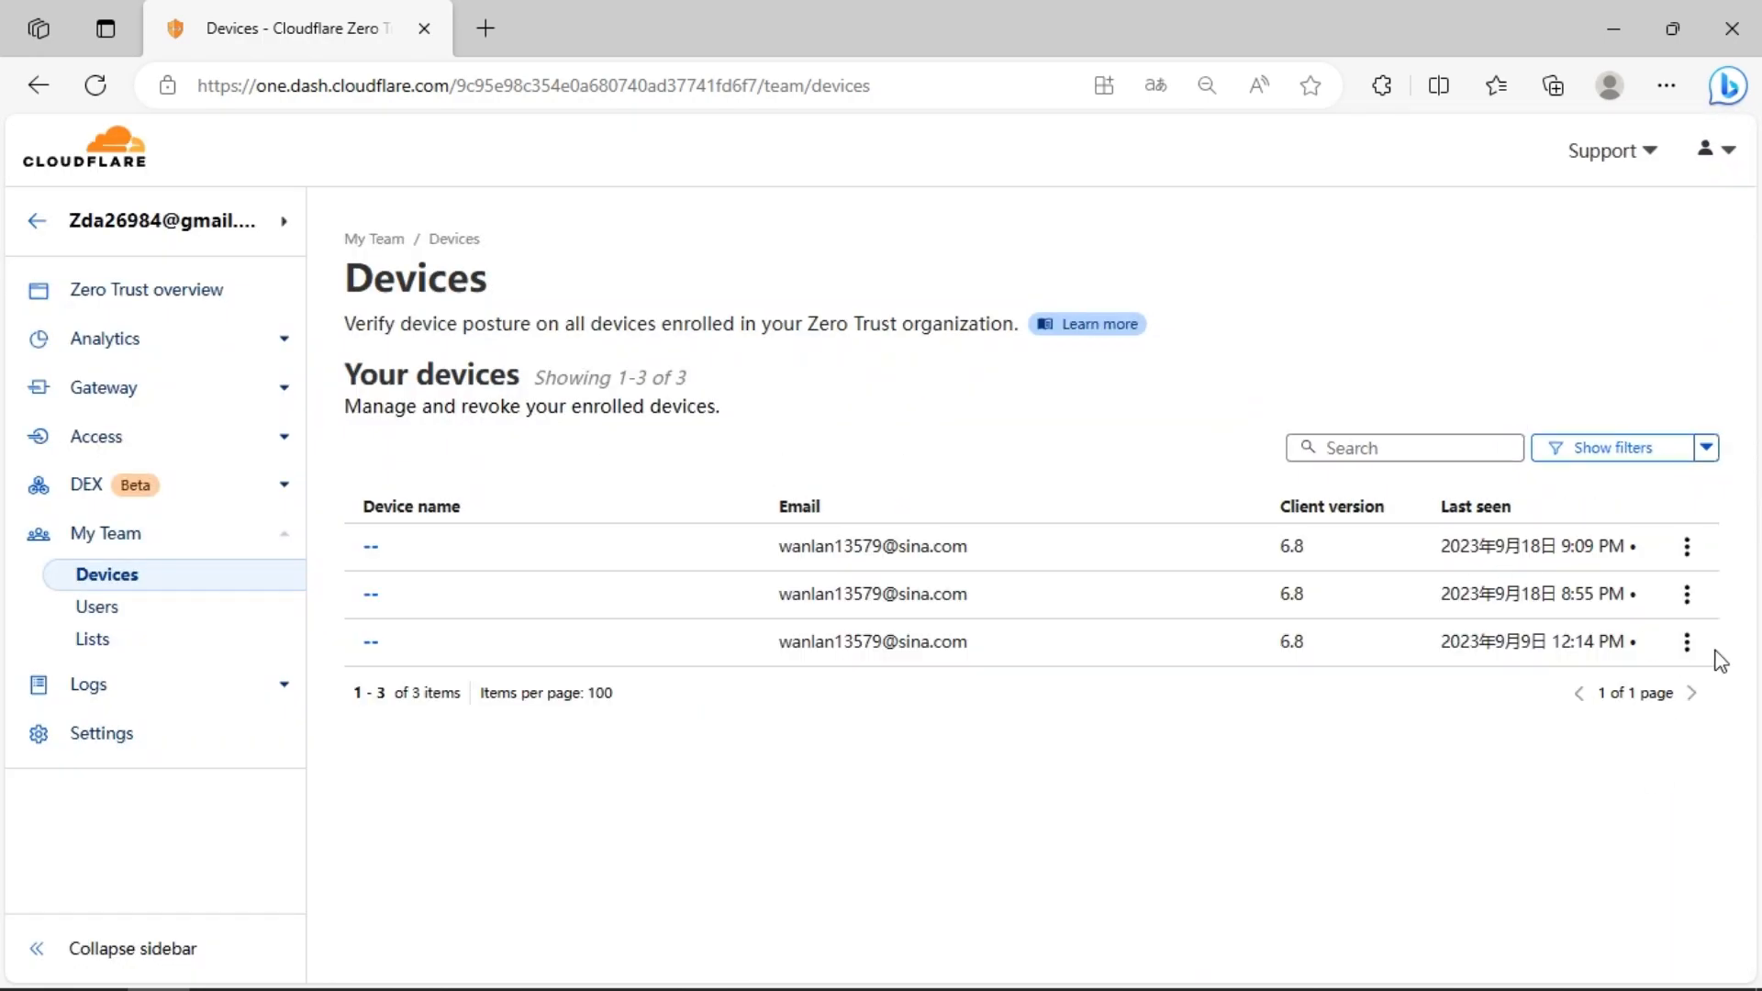
Step: Revoke the remaining devices, then begin the Cloudflare for Teams login on the emulator
click(1687, 546)
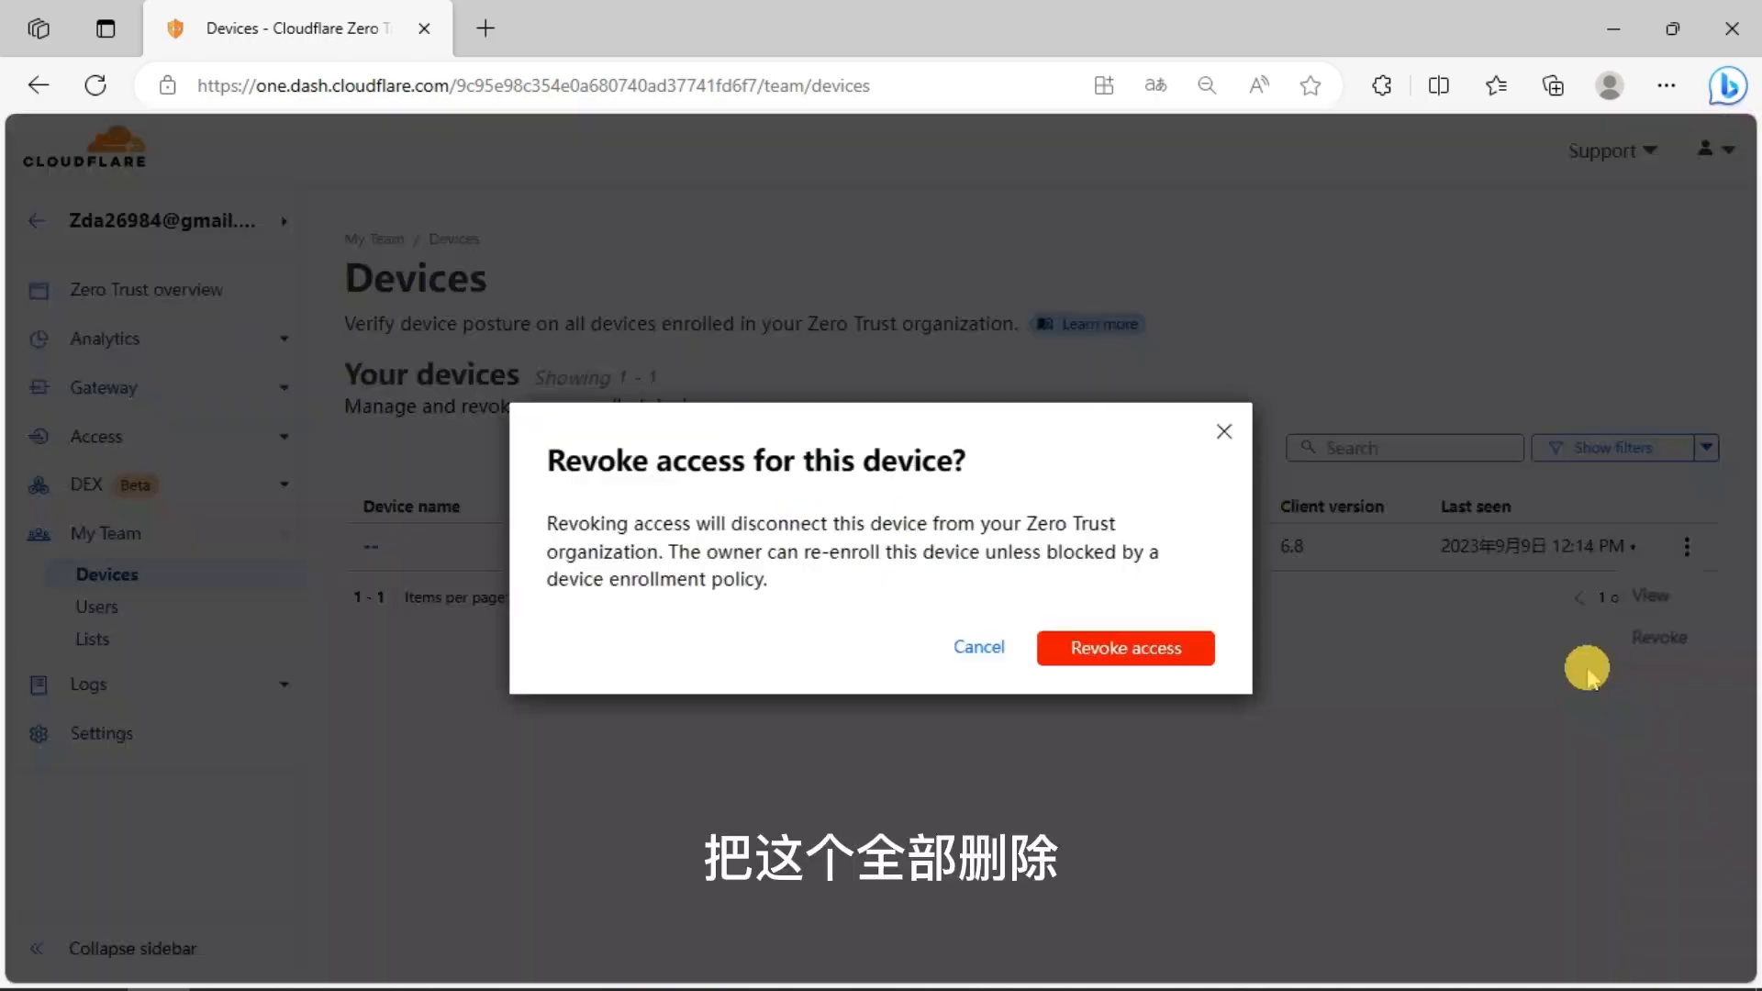
click(1126, 648)
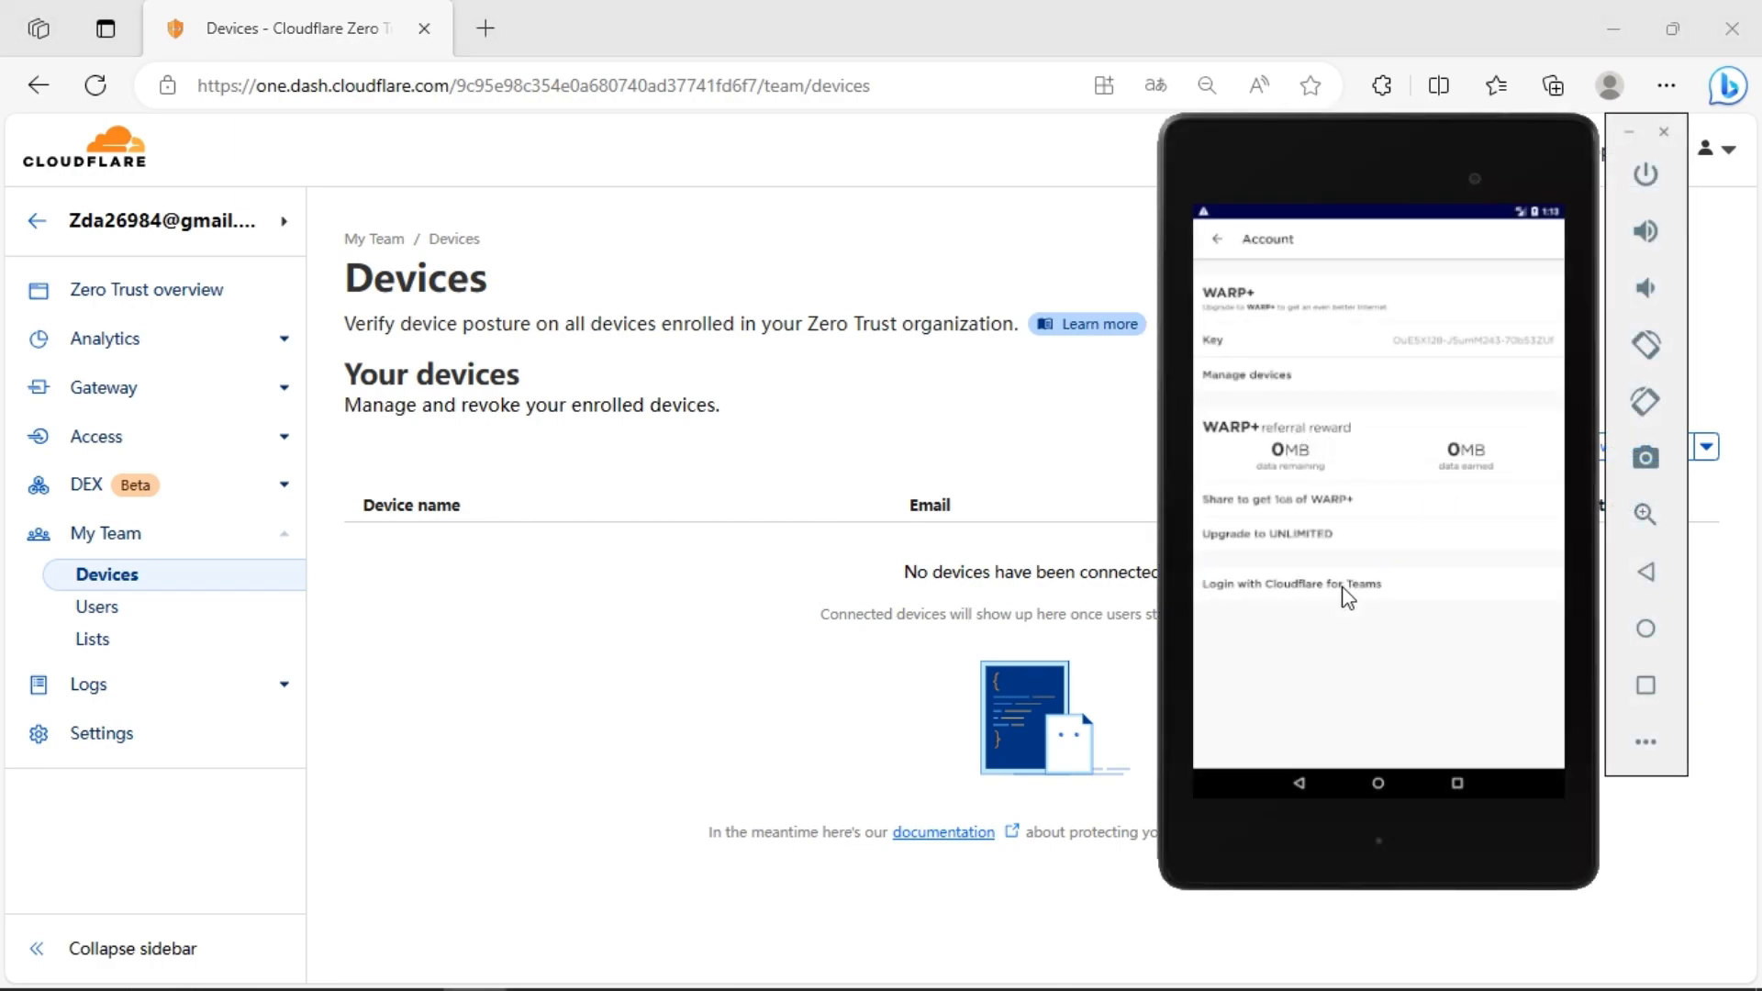
click(1342, 587)
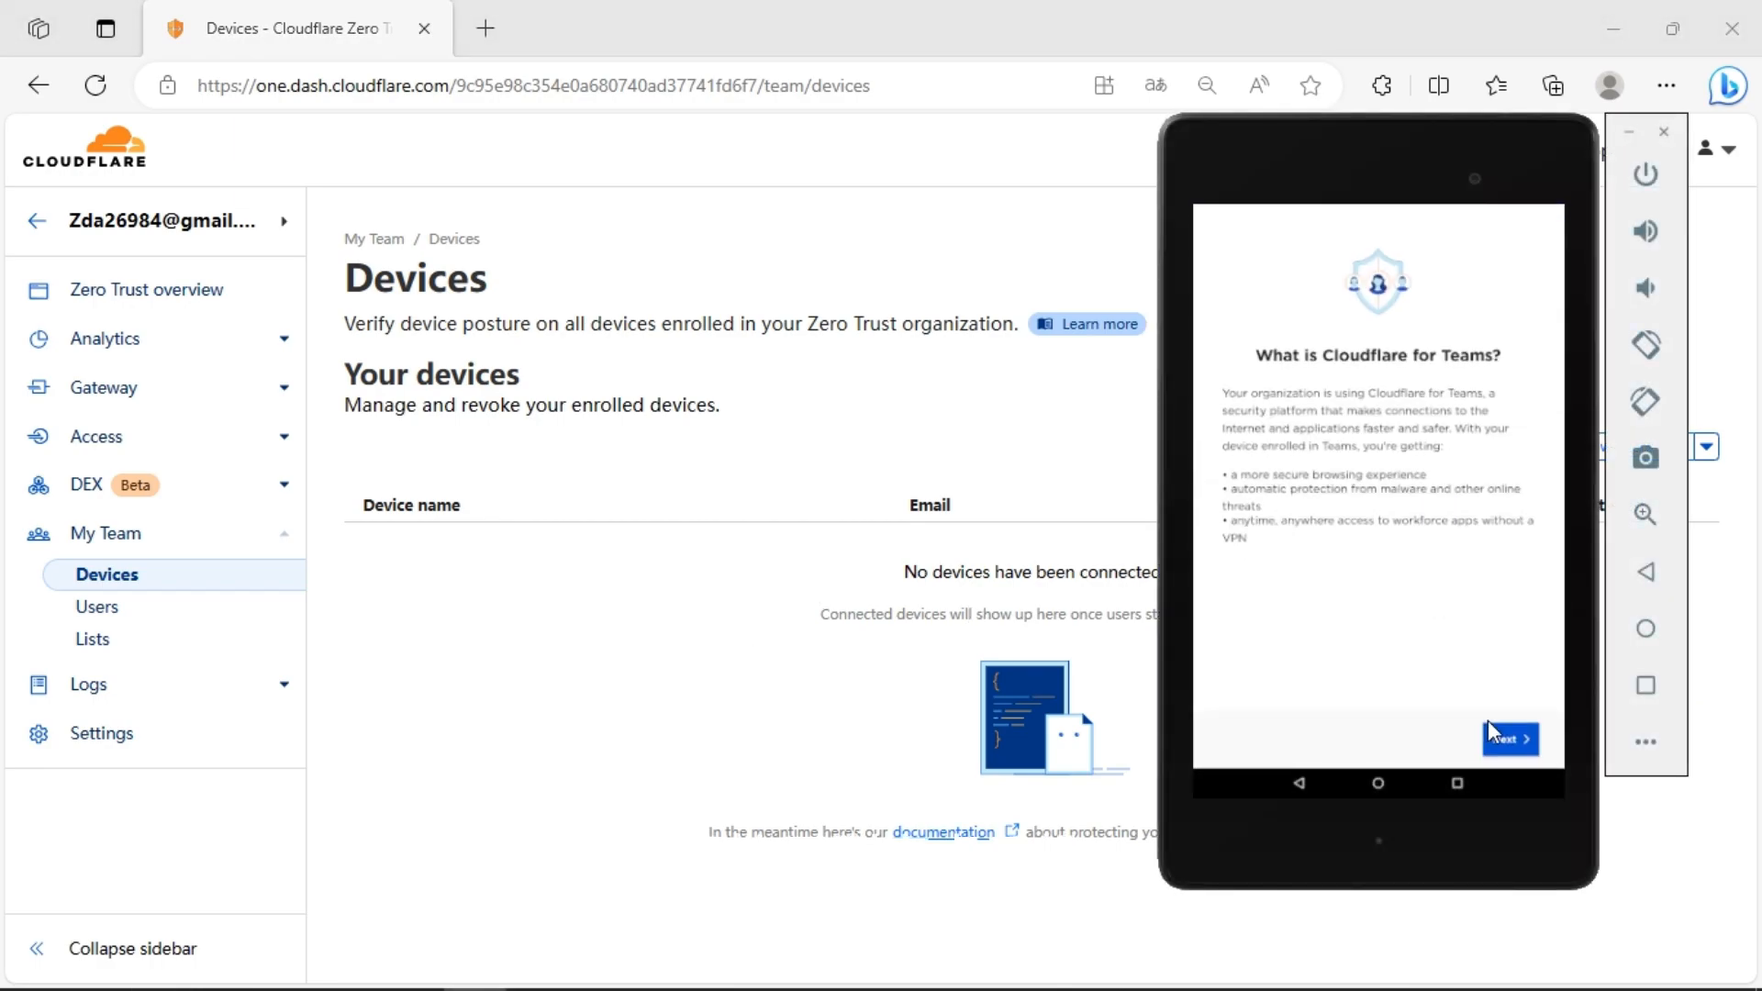
Step: Accept the Teams intro and privacy notice, and submit organization 'wanuse'
click(1487, 730)
click(1487, 737)
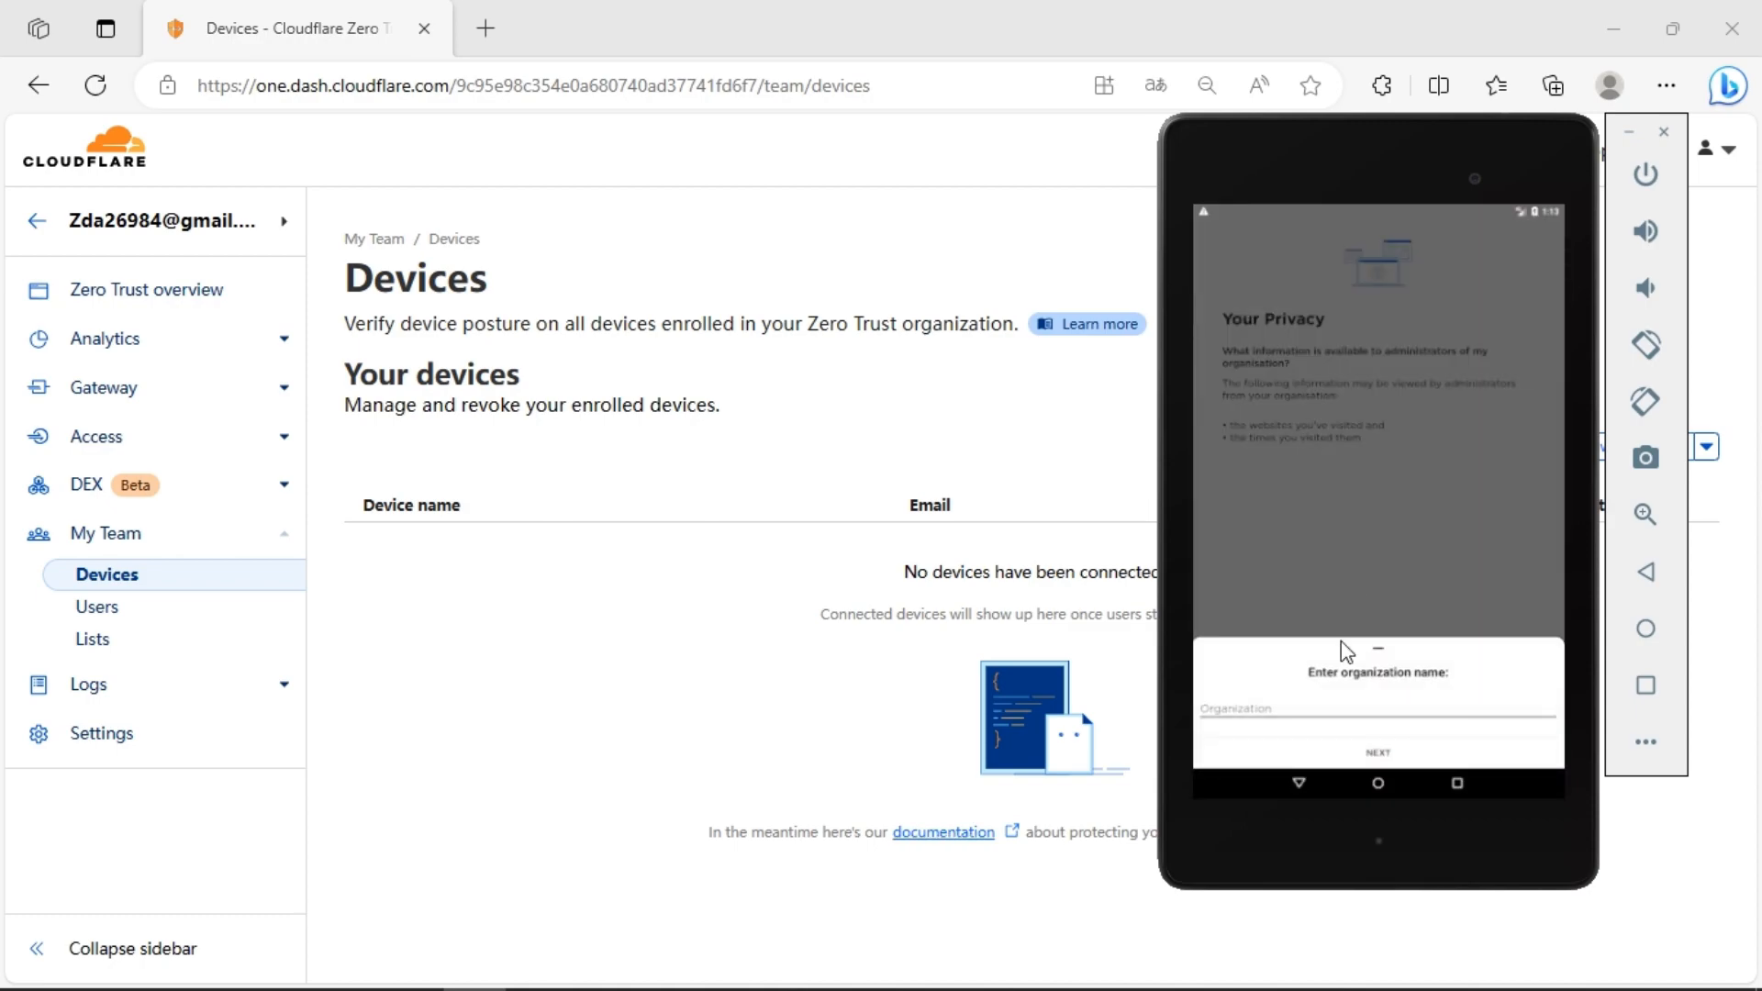
click(1332, 706)
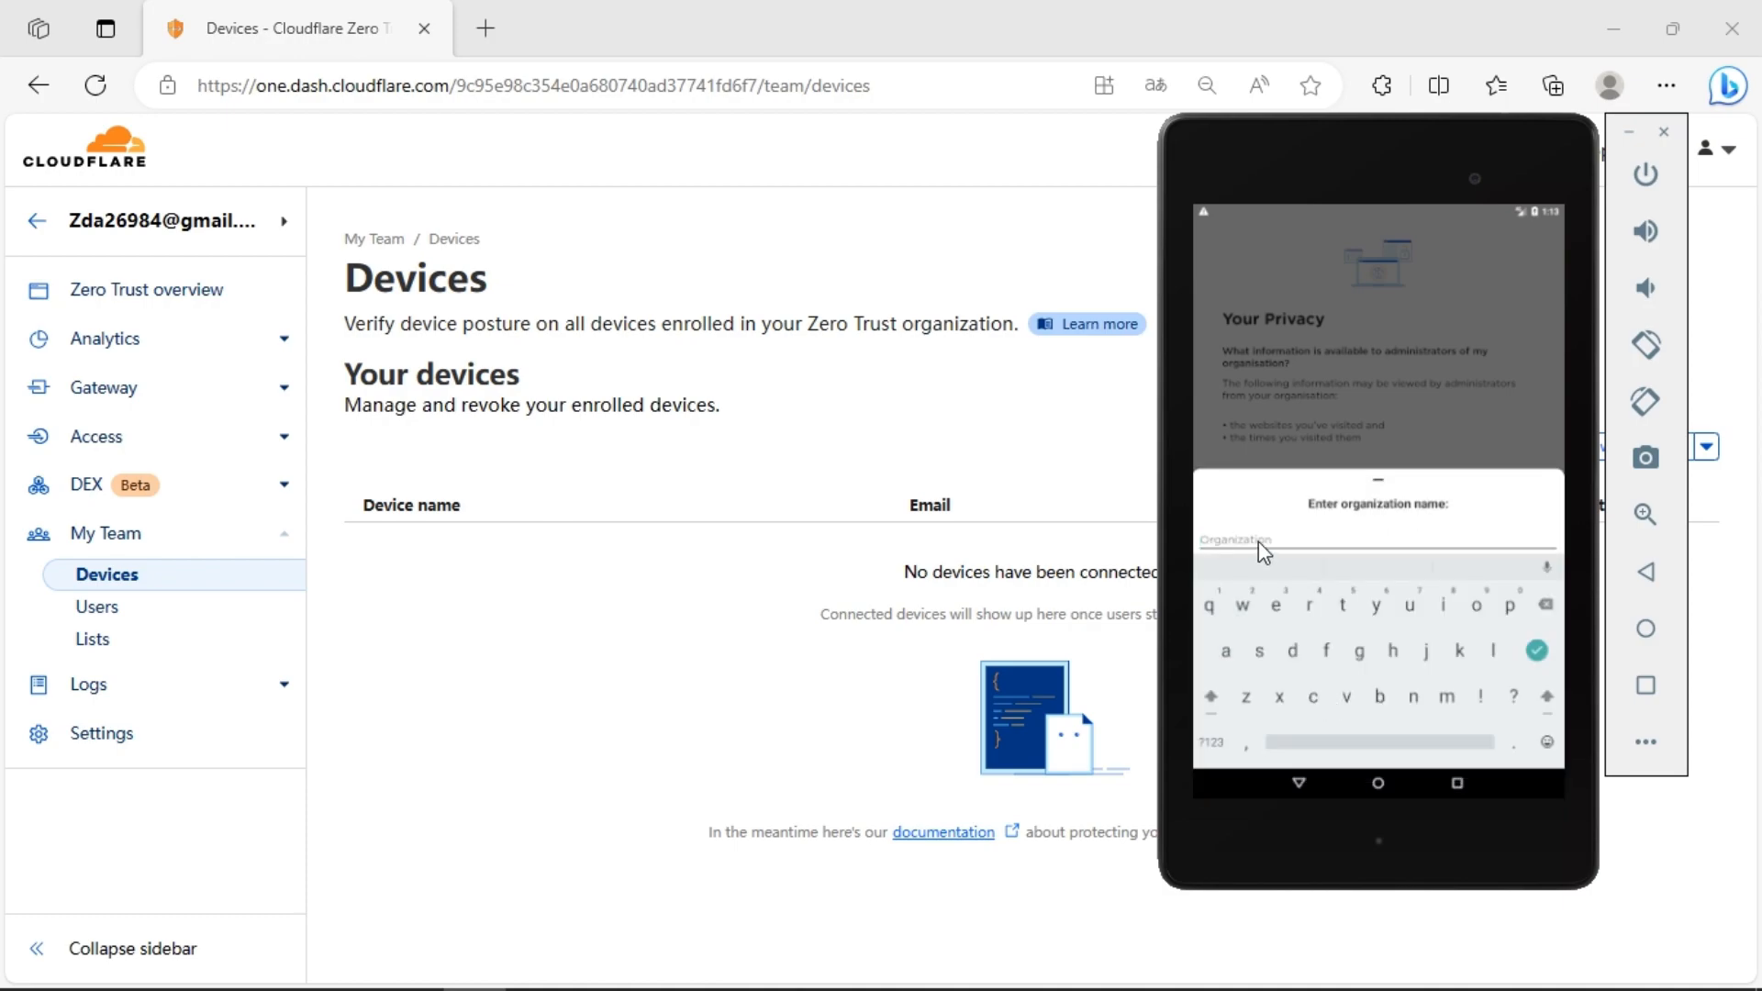
text(wanuse)
click(1537, 653)
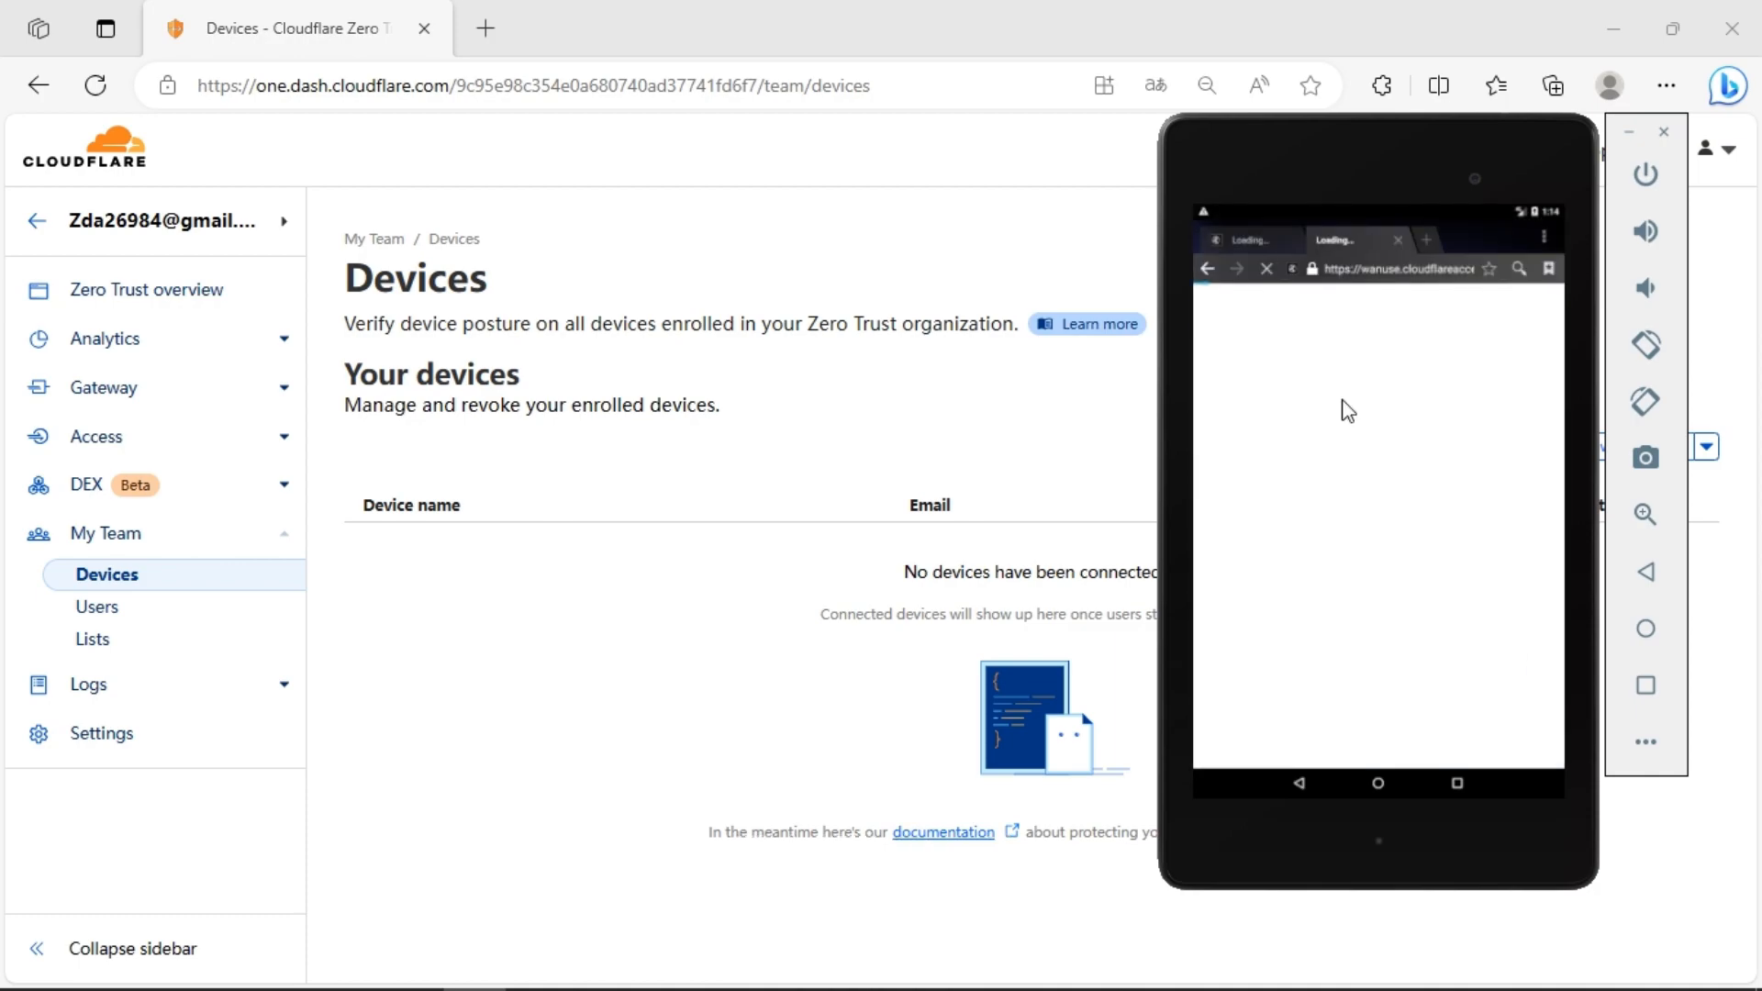
Step: Finish the Access login and refresh the dashboard's Devices list to show the new device
click(1253, 241)
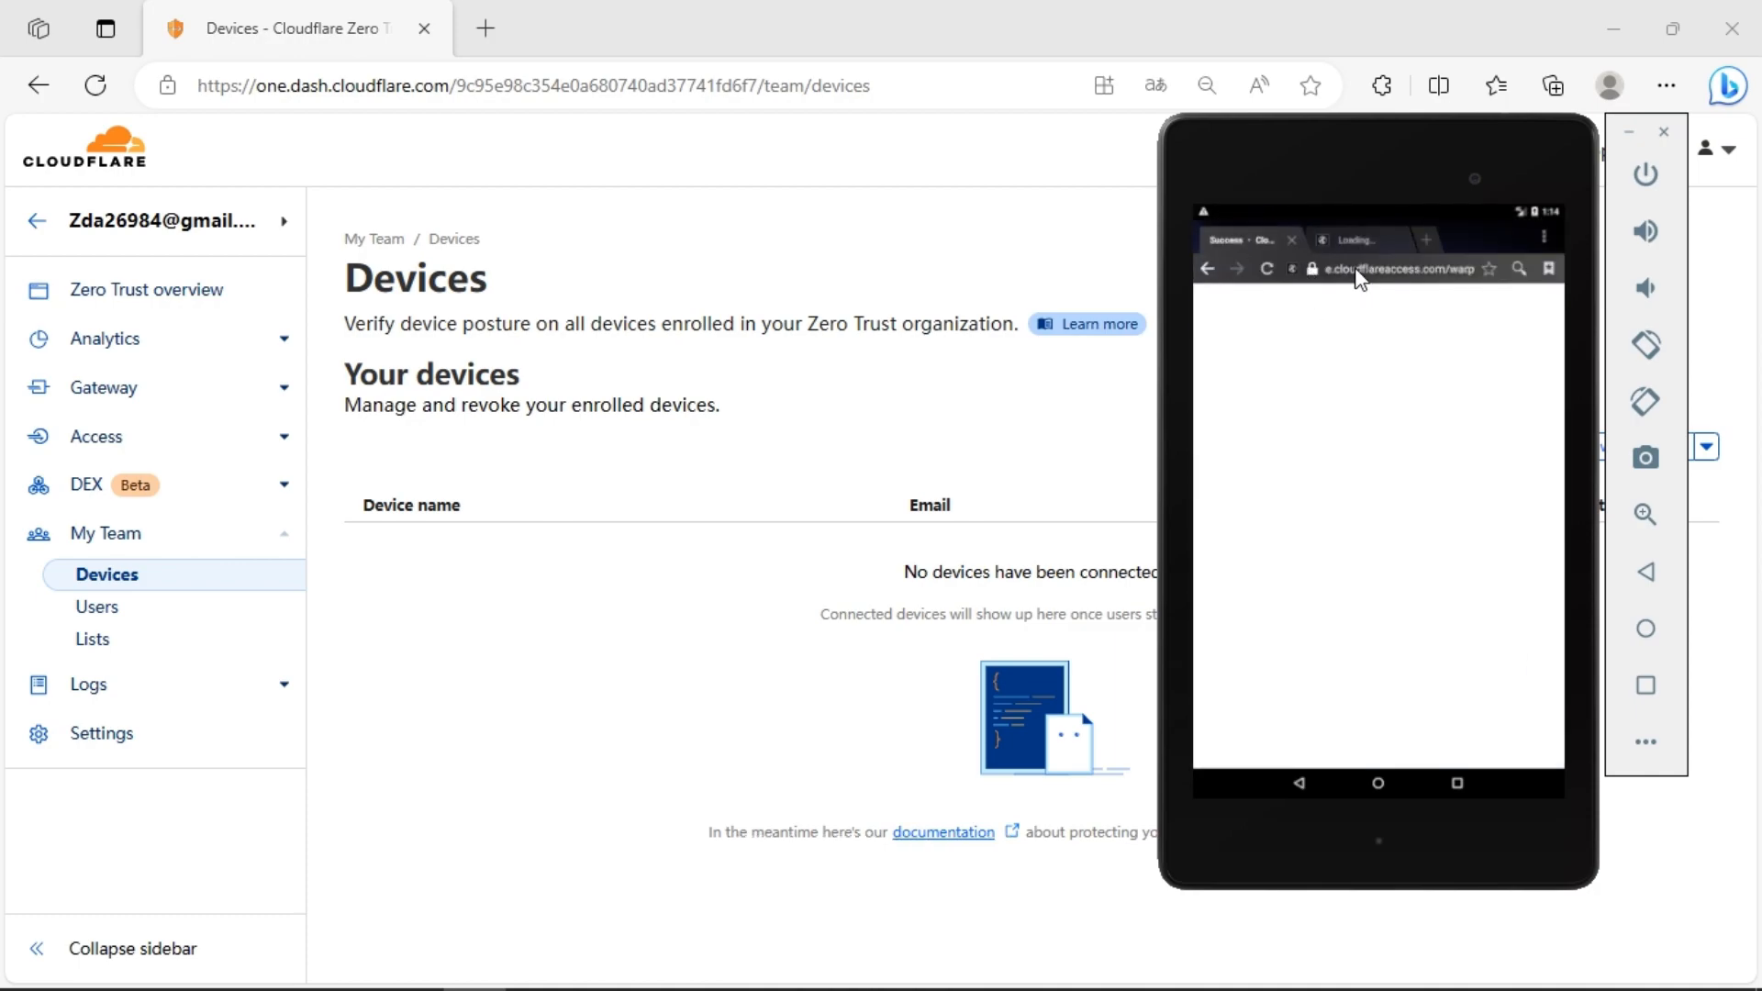
click(1269, 272)
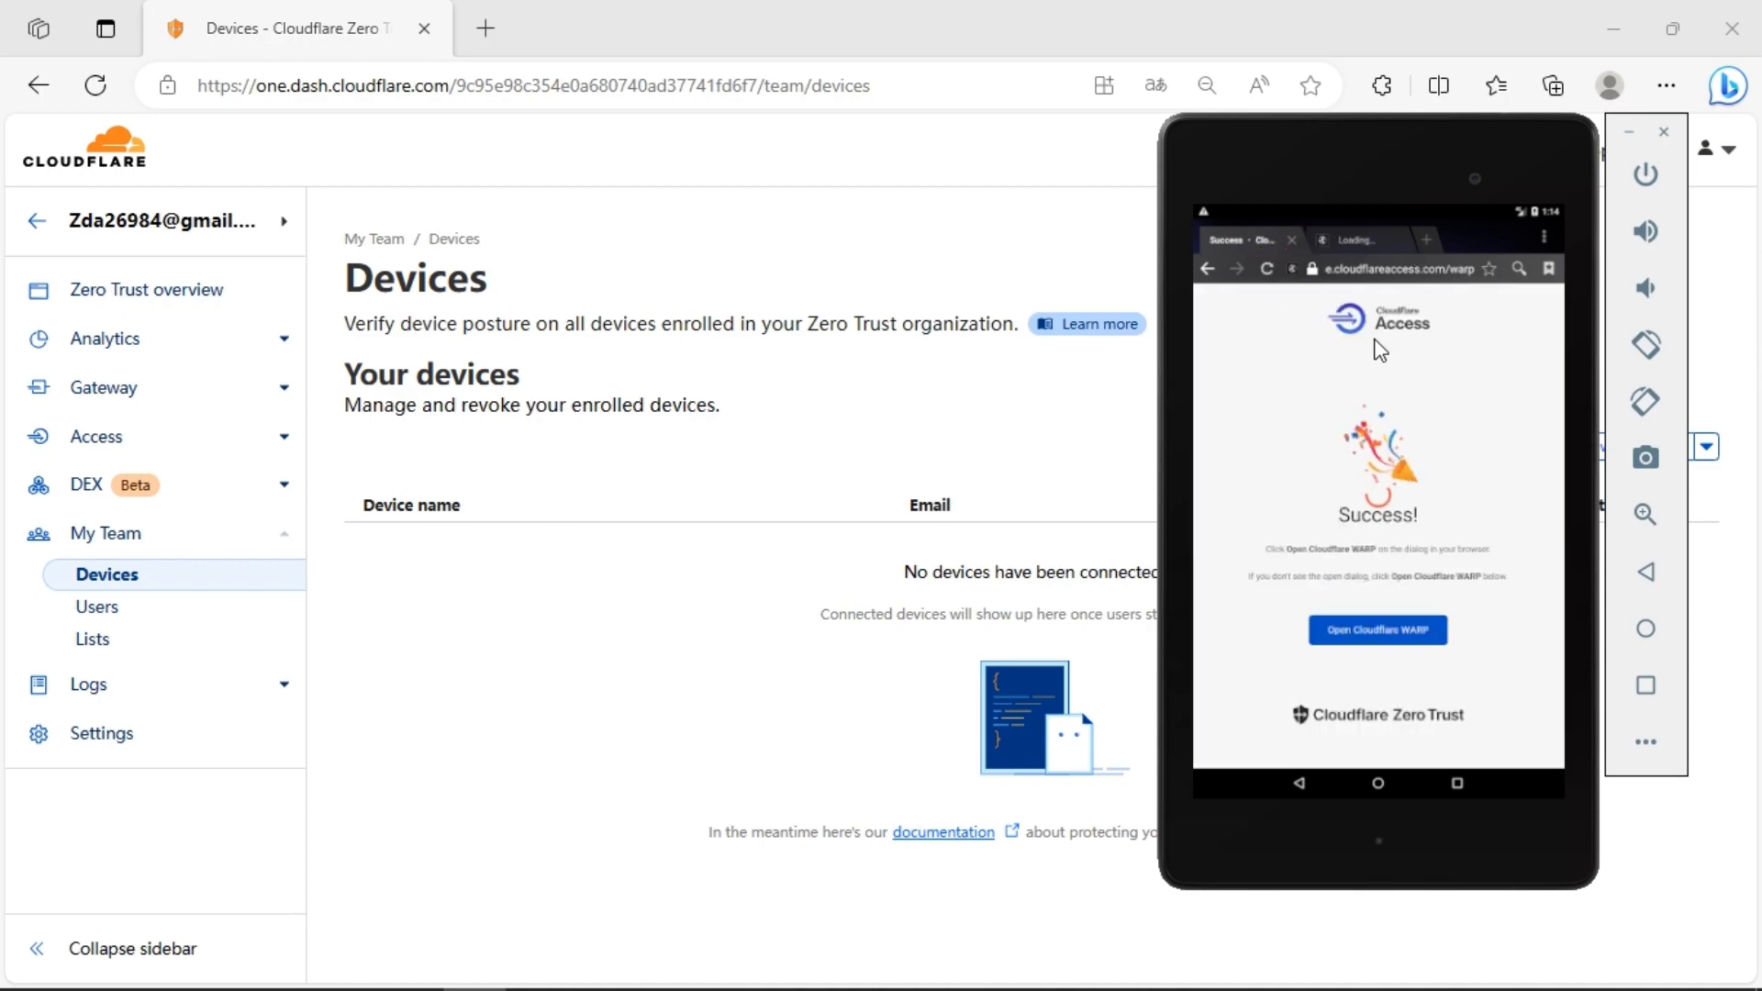
click(1292, 241)
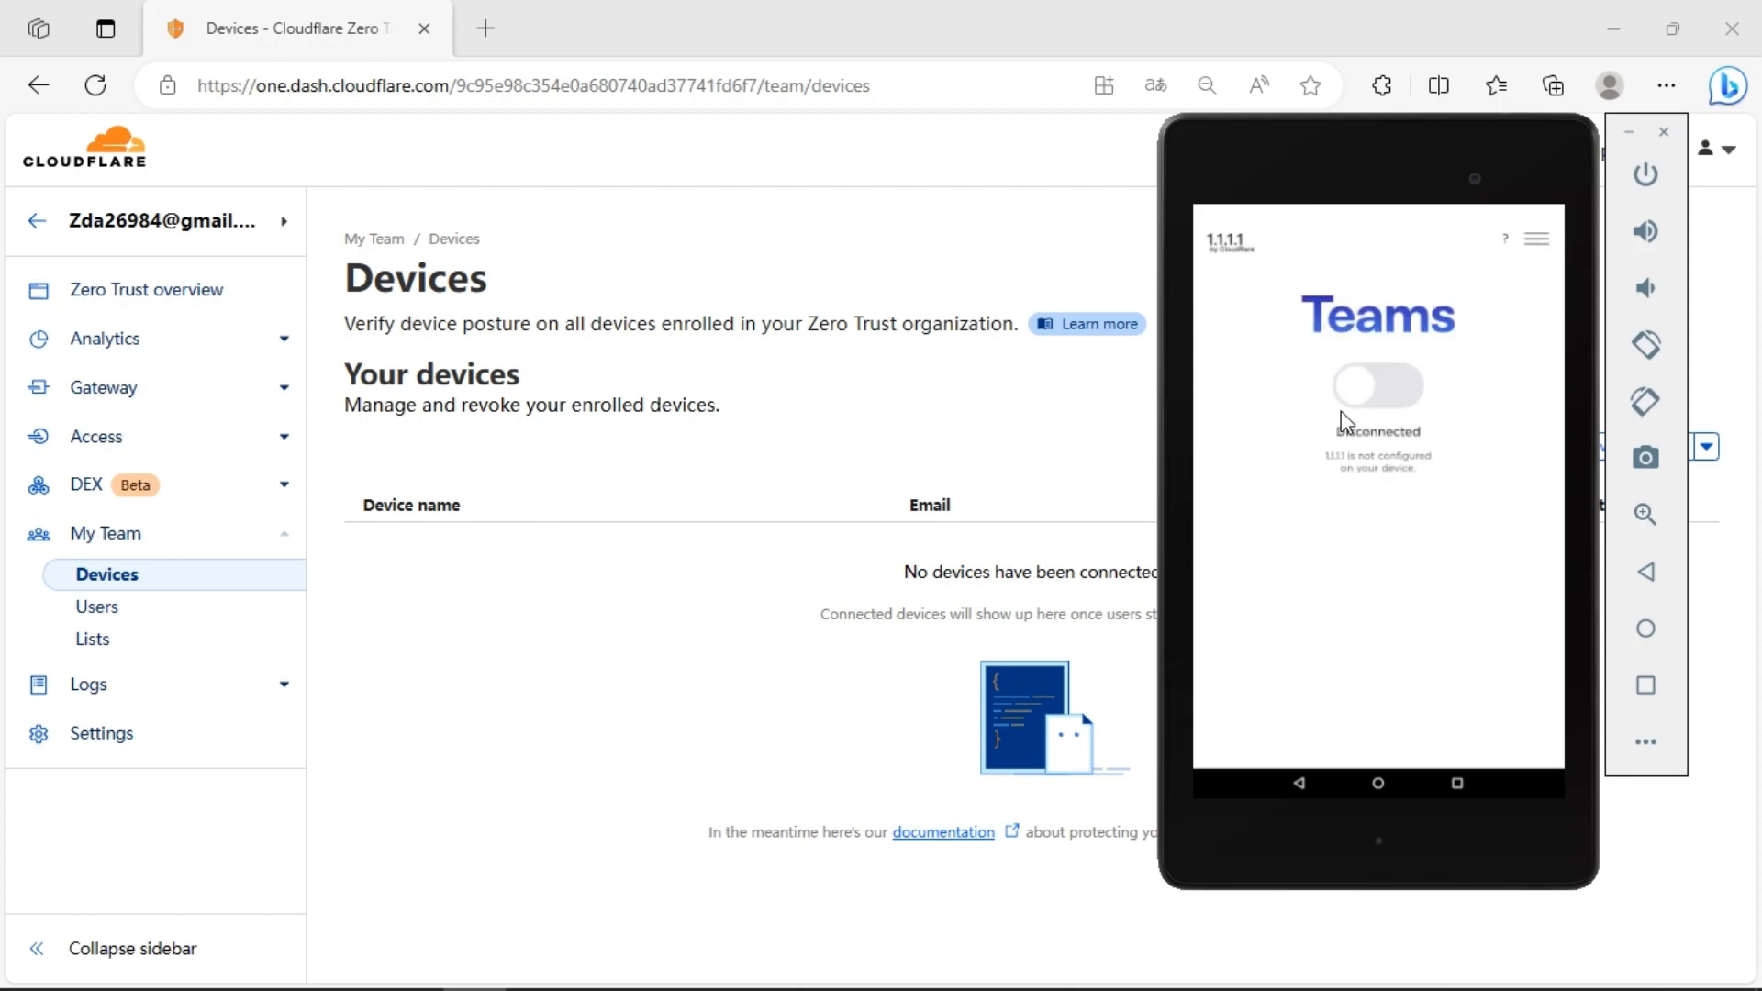
click(69, 549)
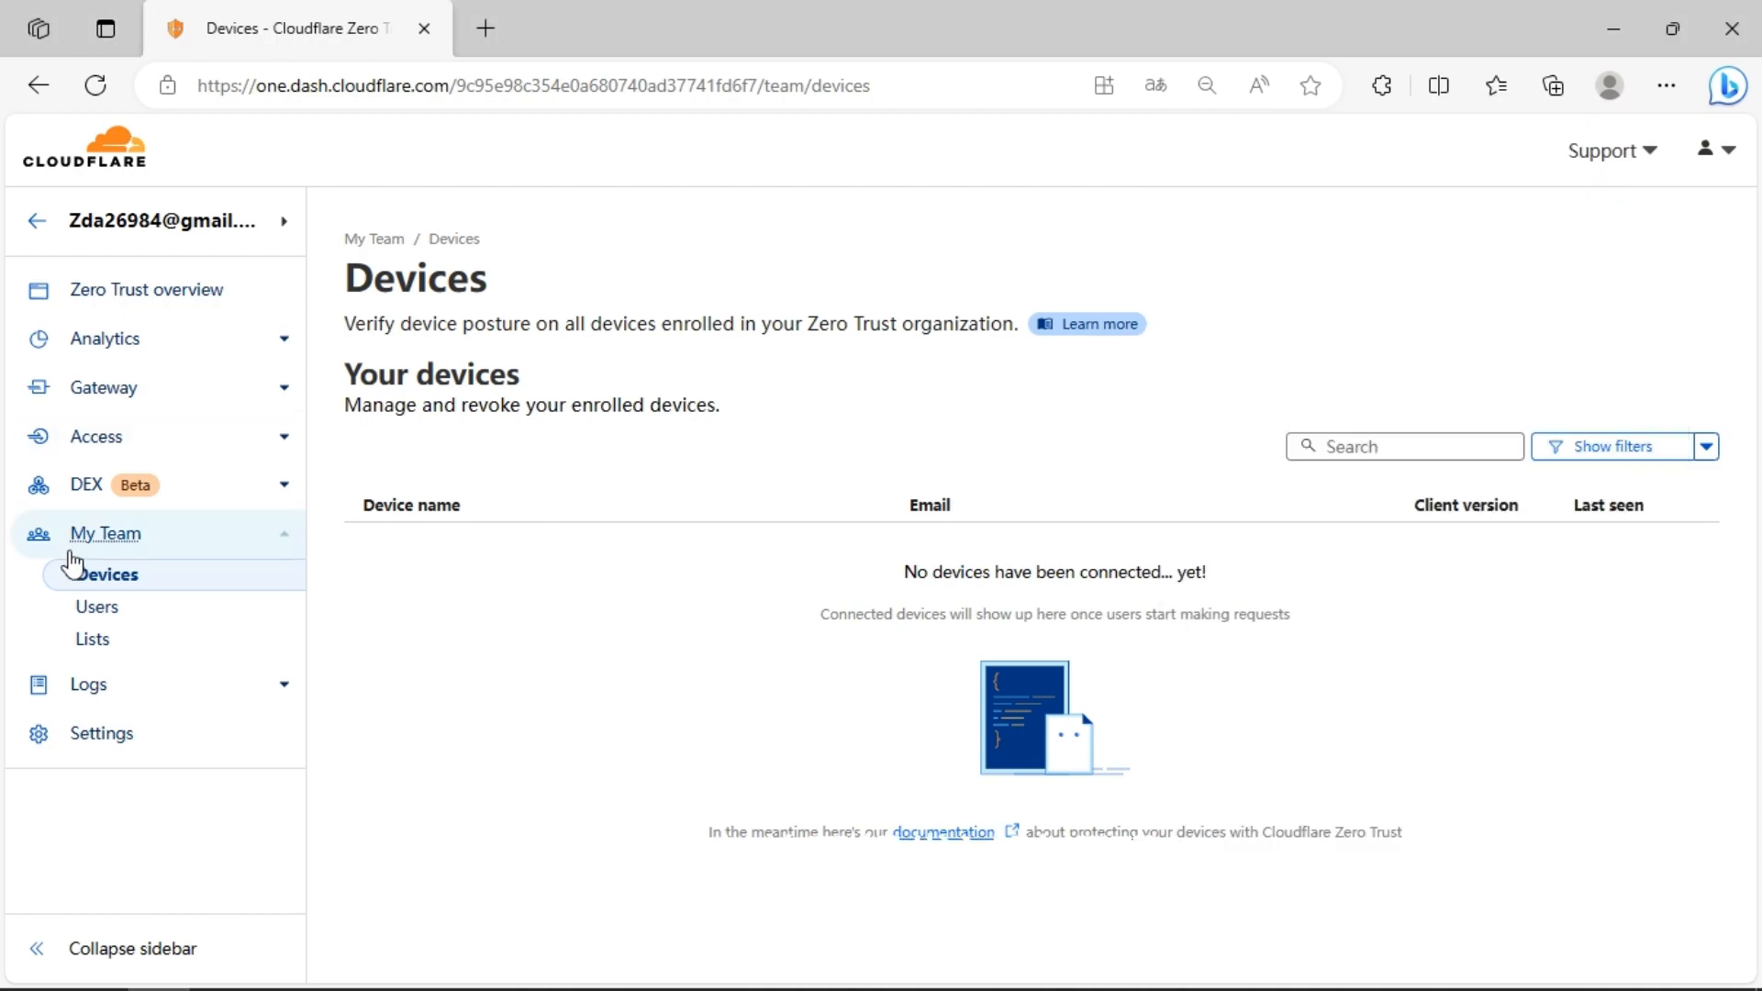
click(101, 611)
click(133, 576)
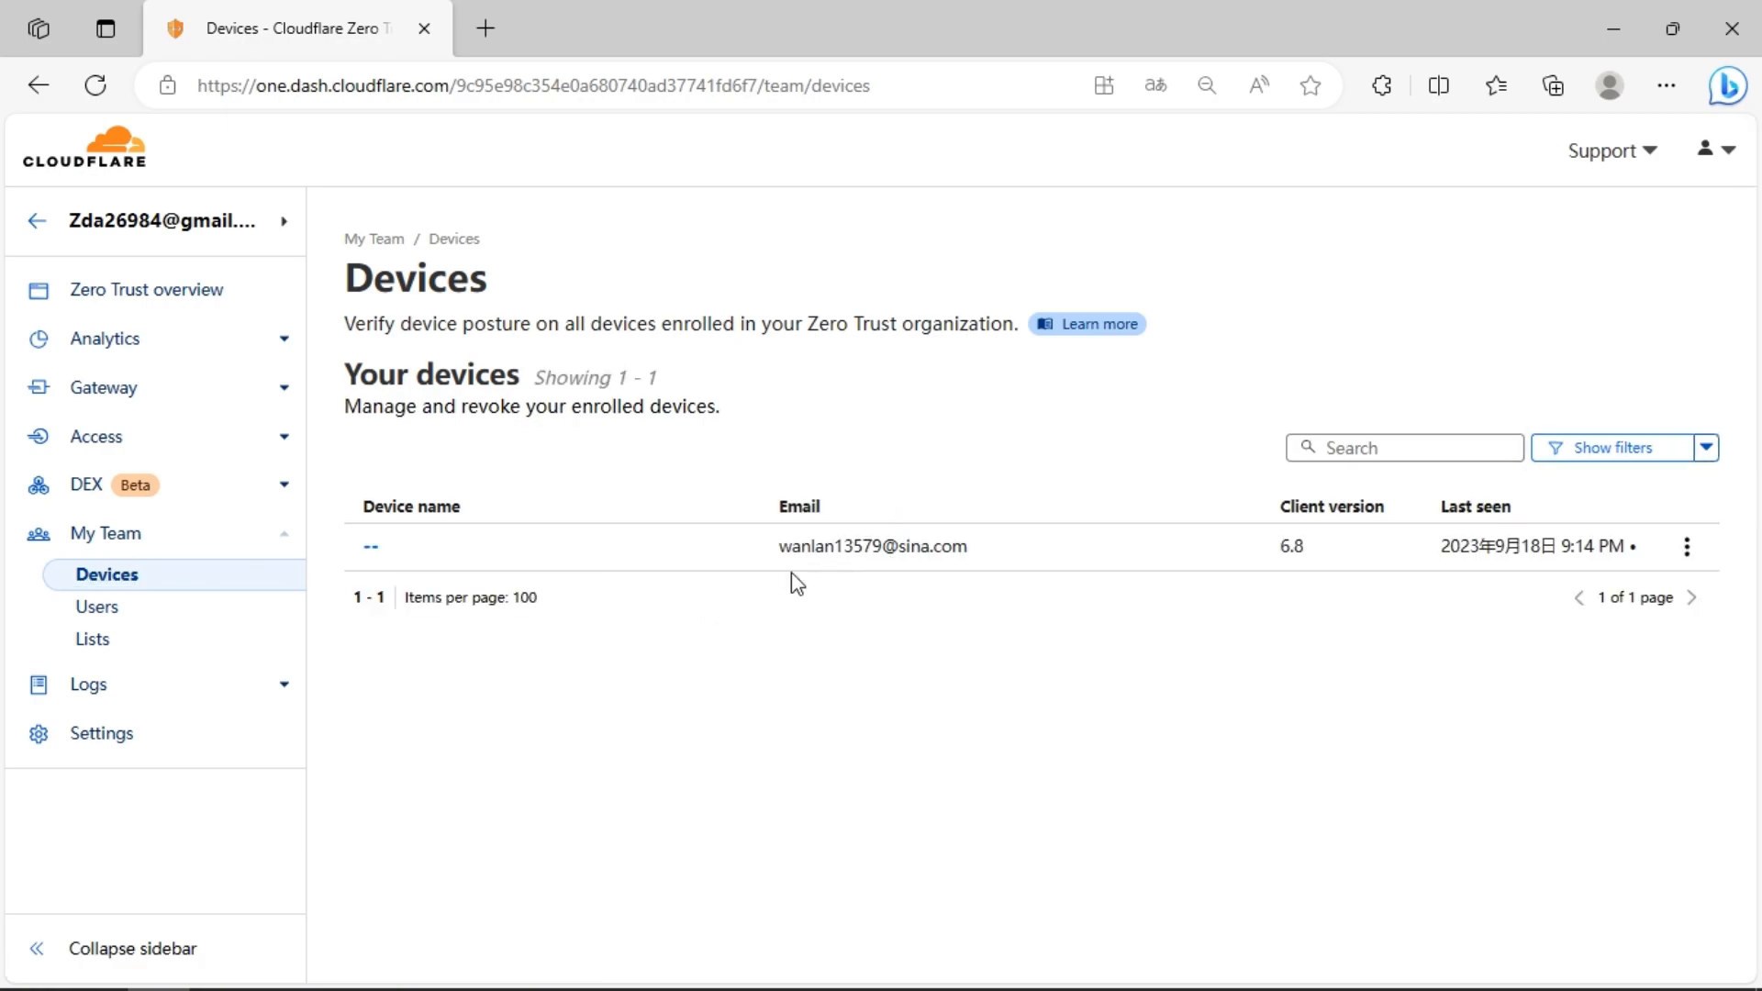
key(alt+Tab)
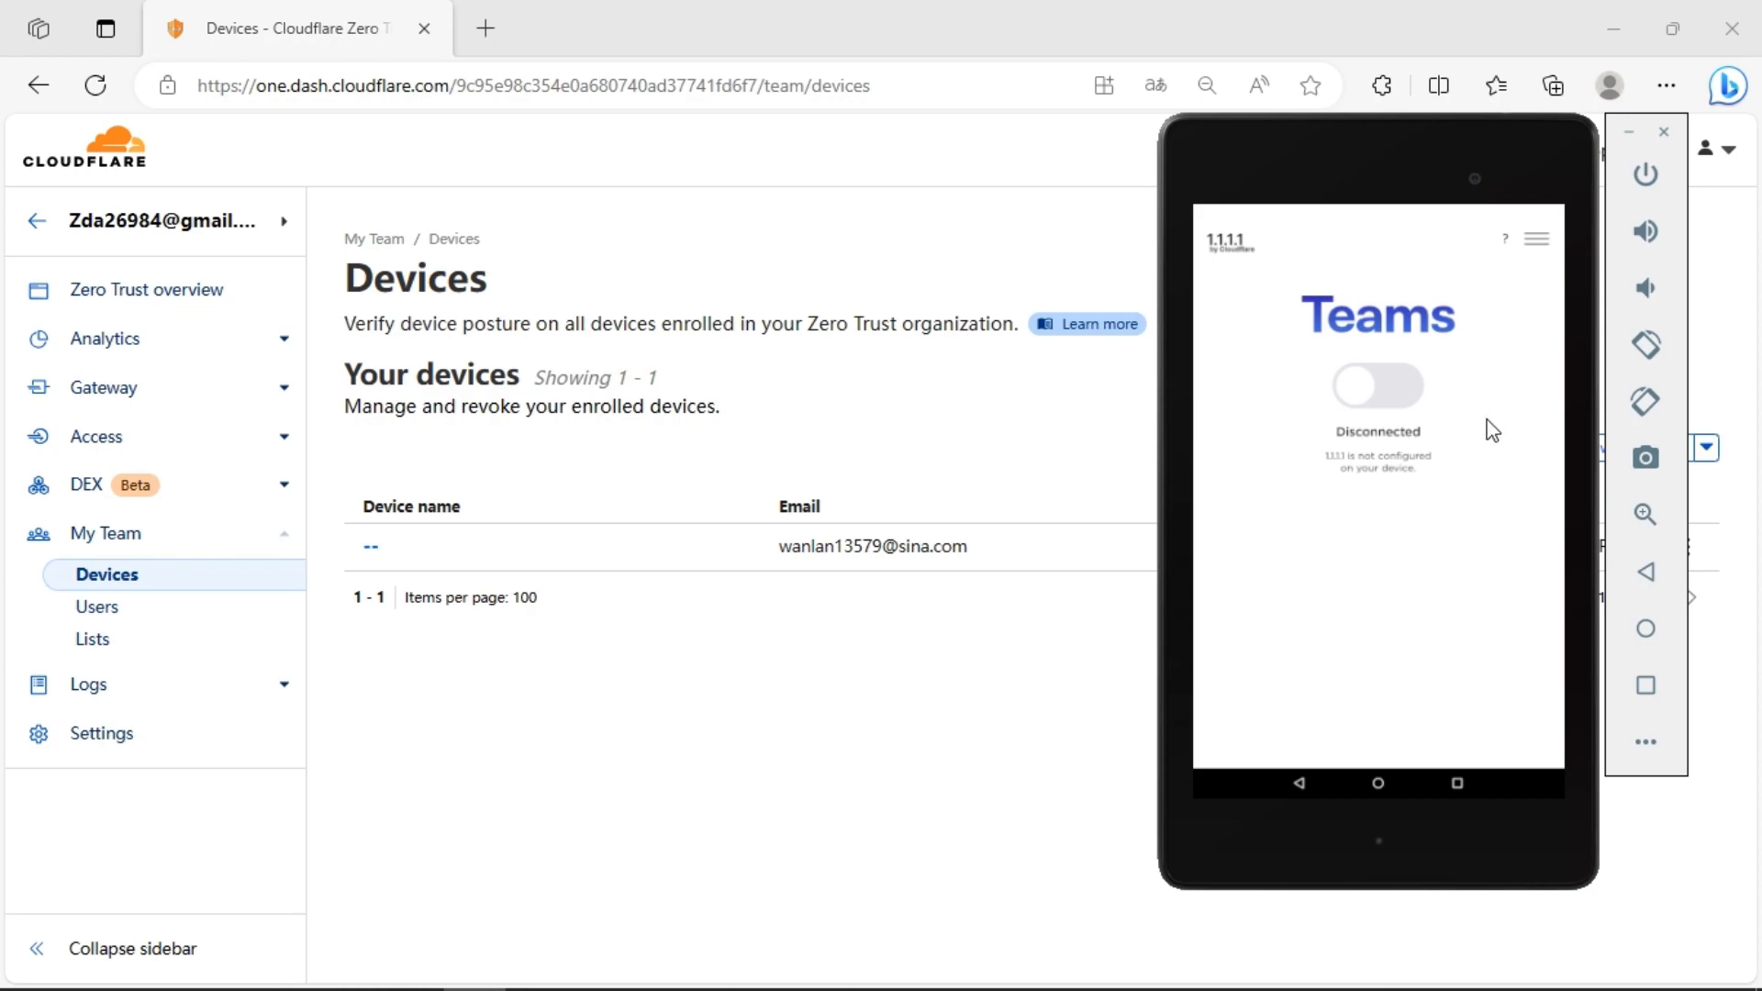
Step: Set the emulator's proxy setting to No proxy and apply it
click(1646, 750)
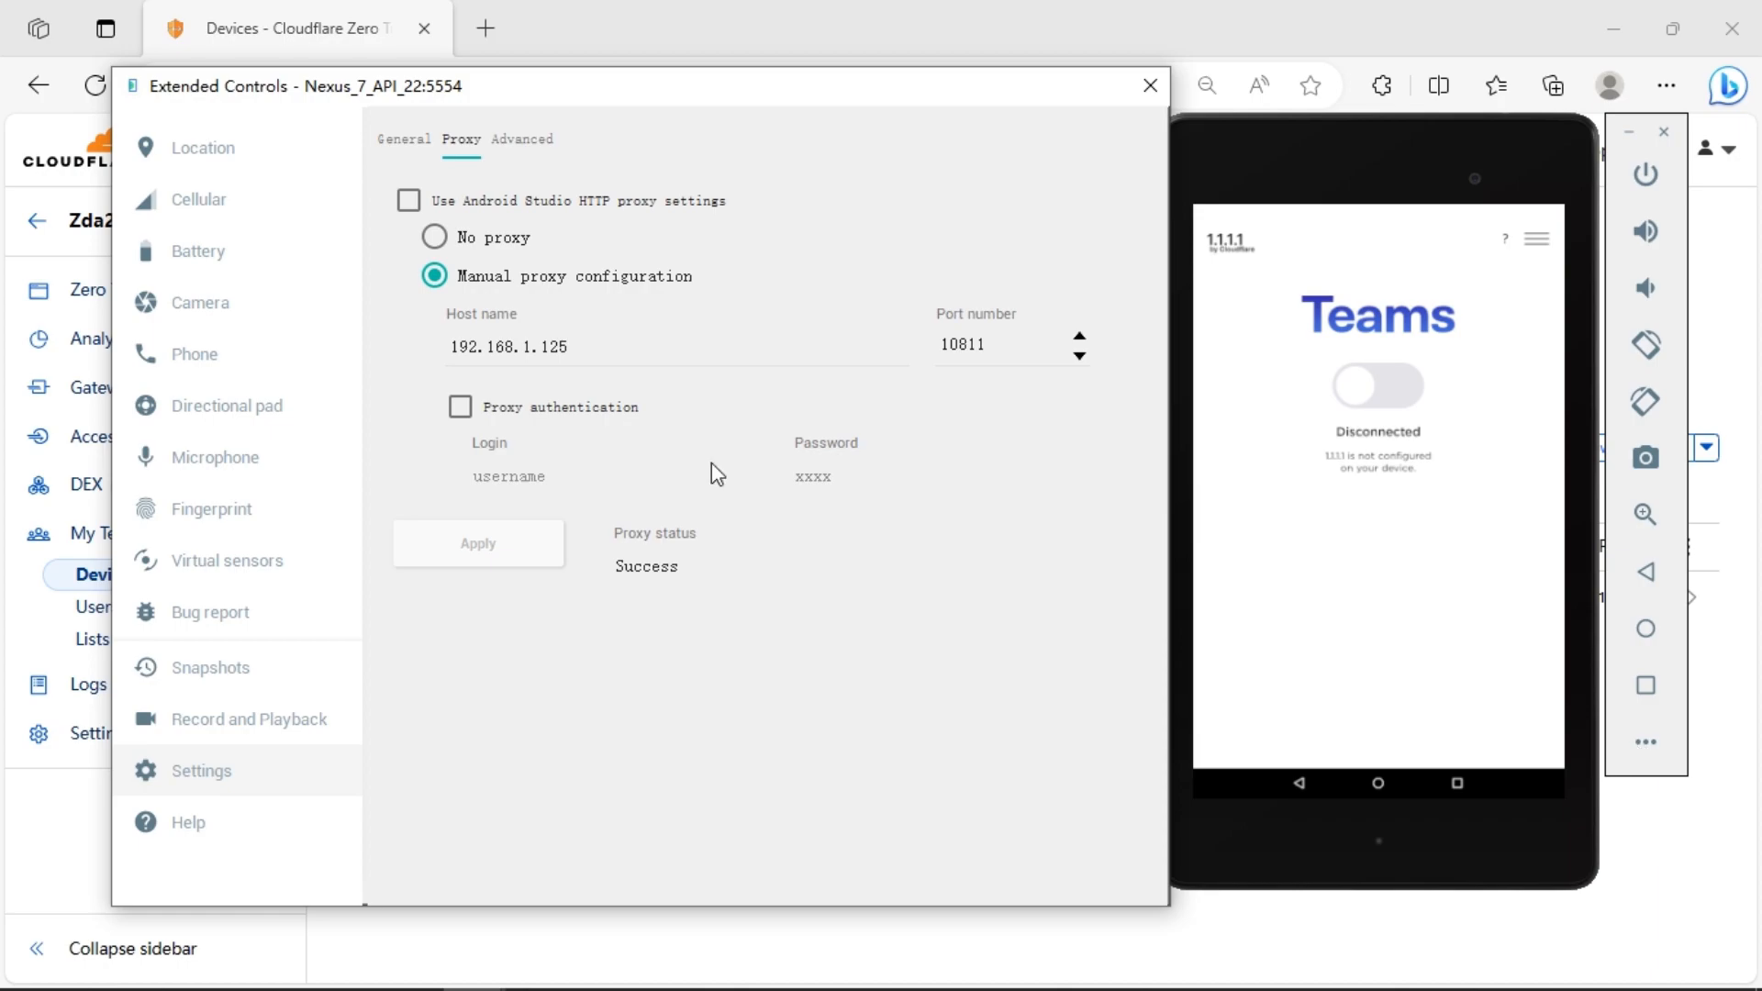
click(434, 239)
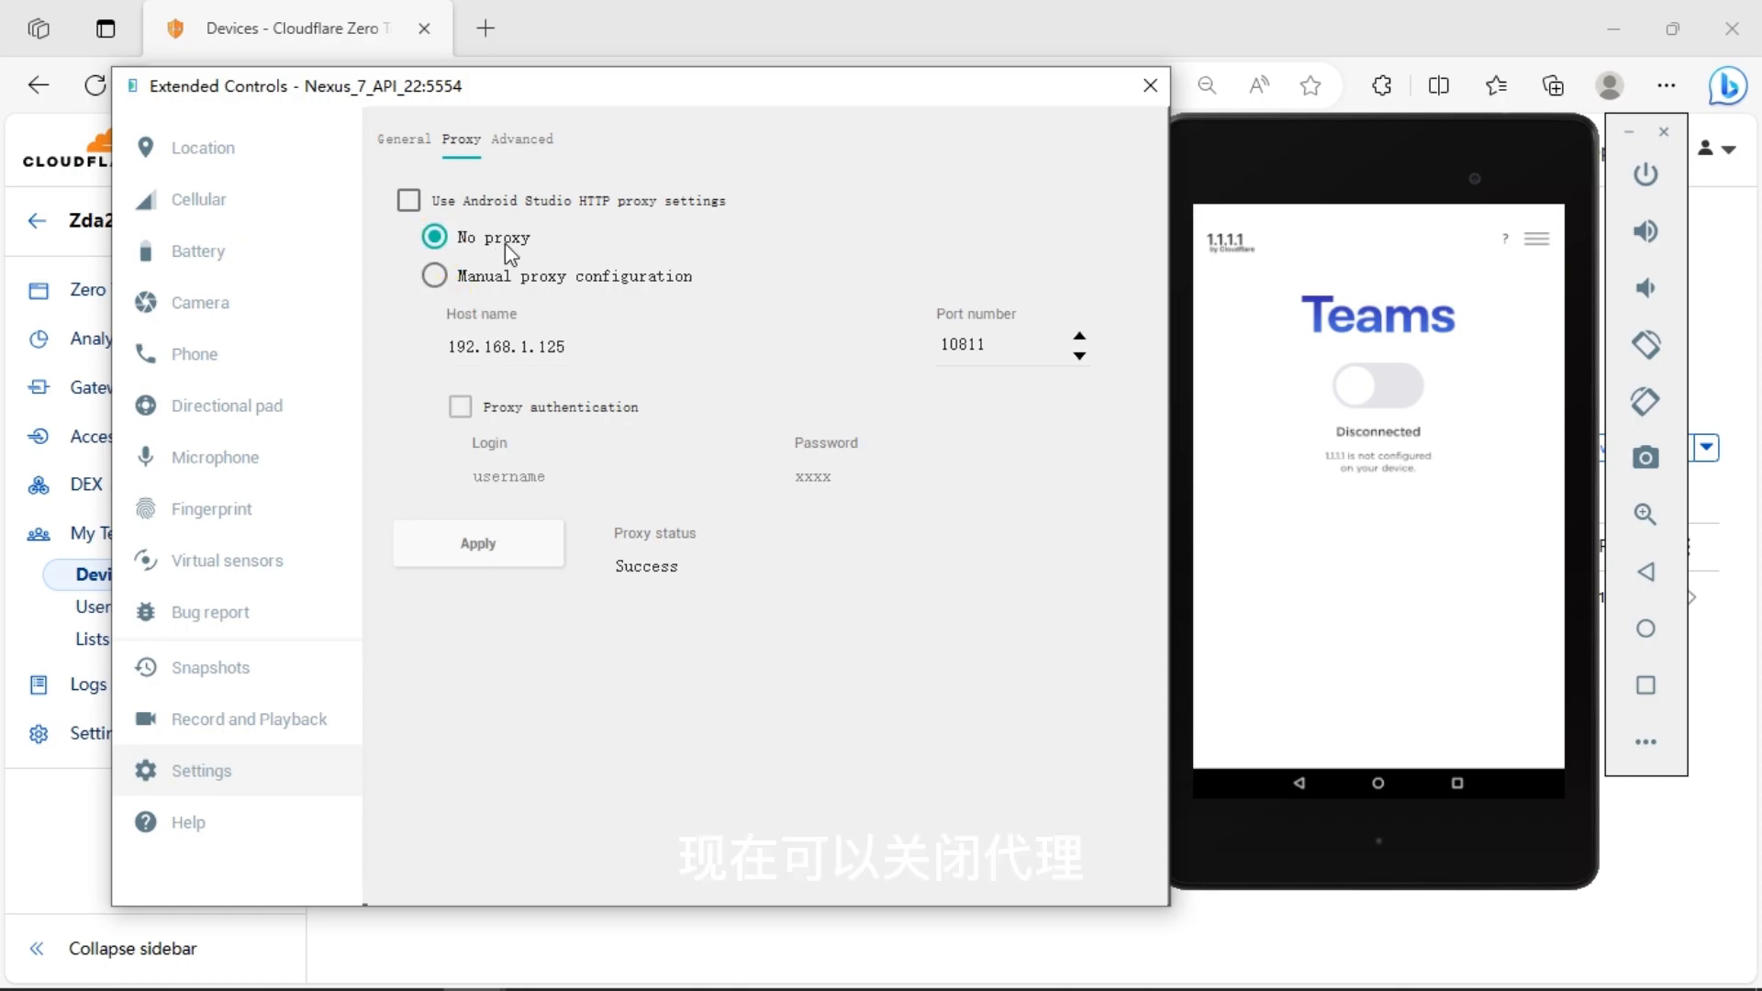
click(501, 537)
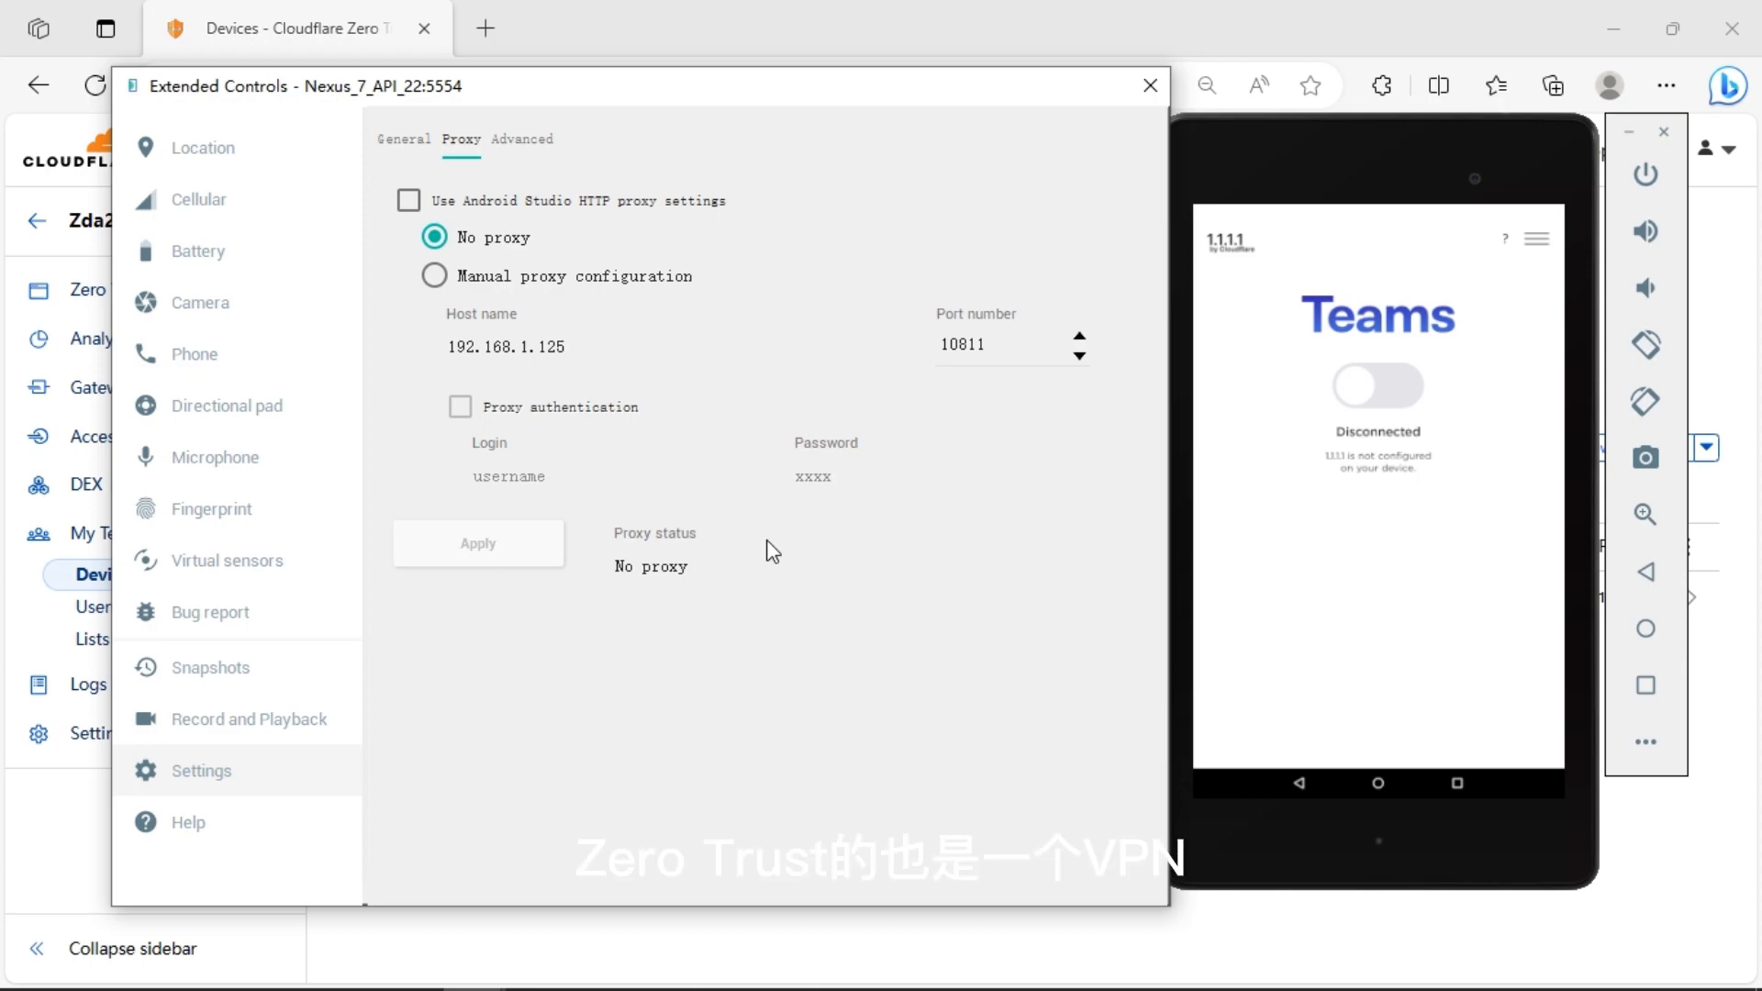
click(1149, 85)
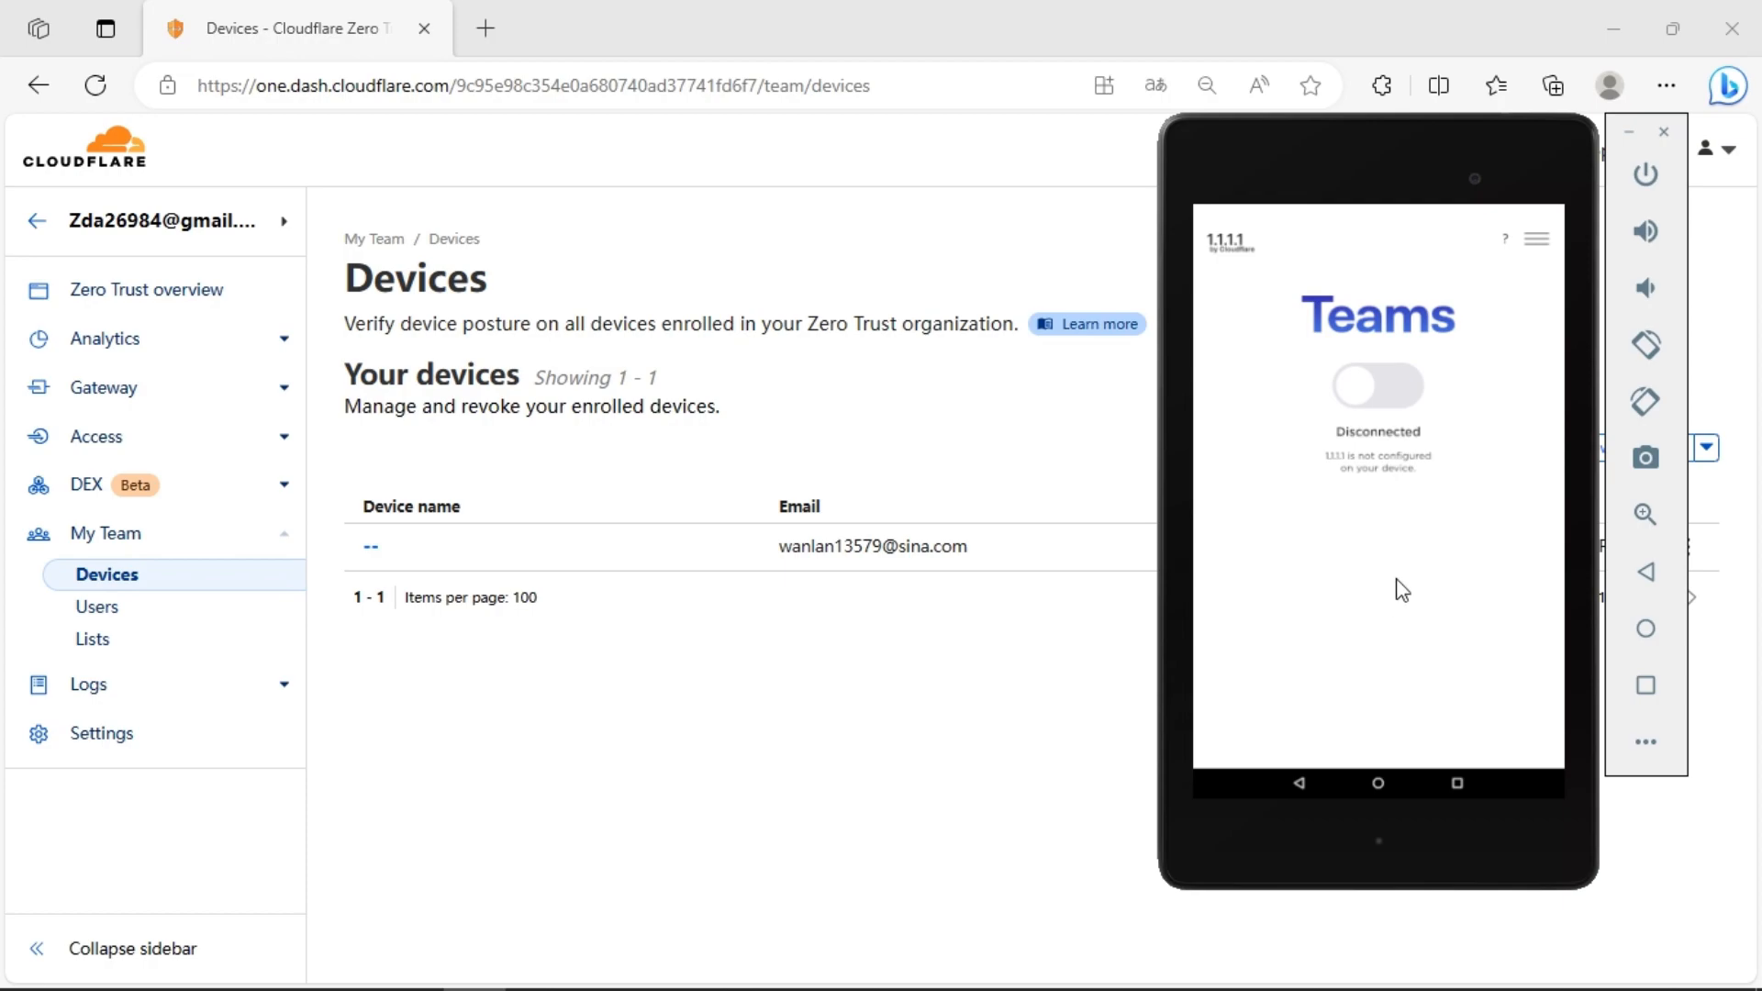
Step: Connect the Teams client by allowing the WARP VPN profile, then bring up the setup notes
click(1383, 395)
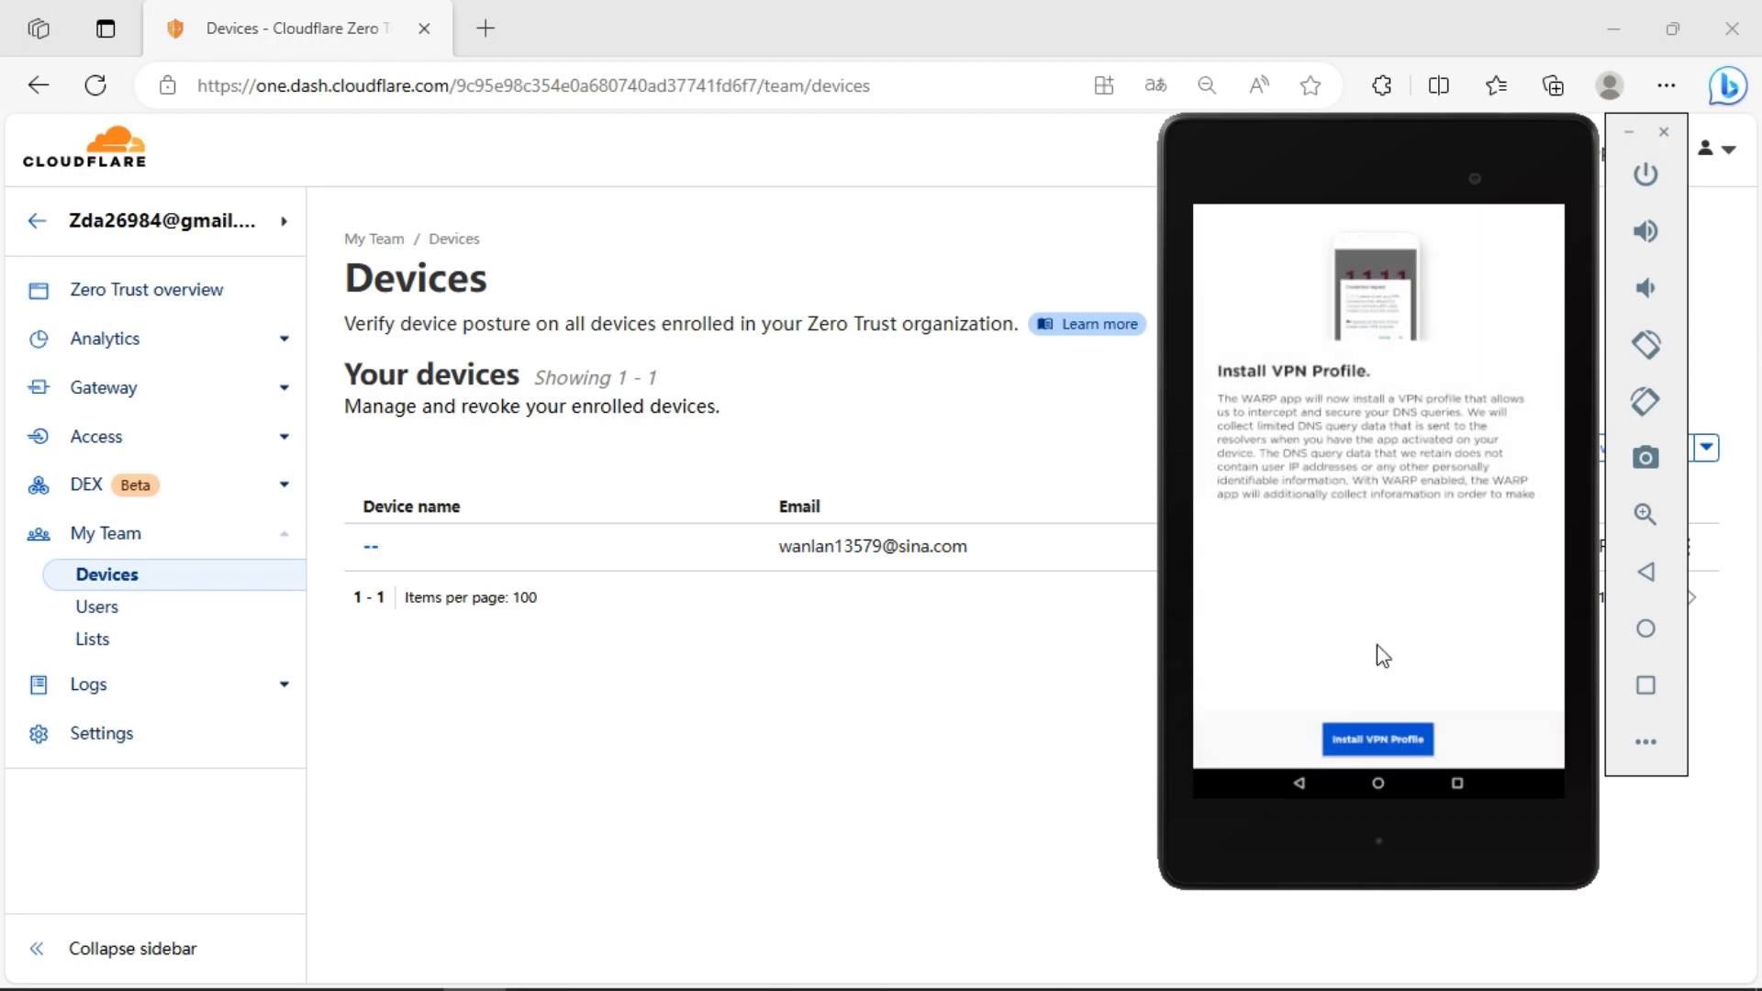
click(1385, 749)
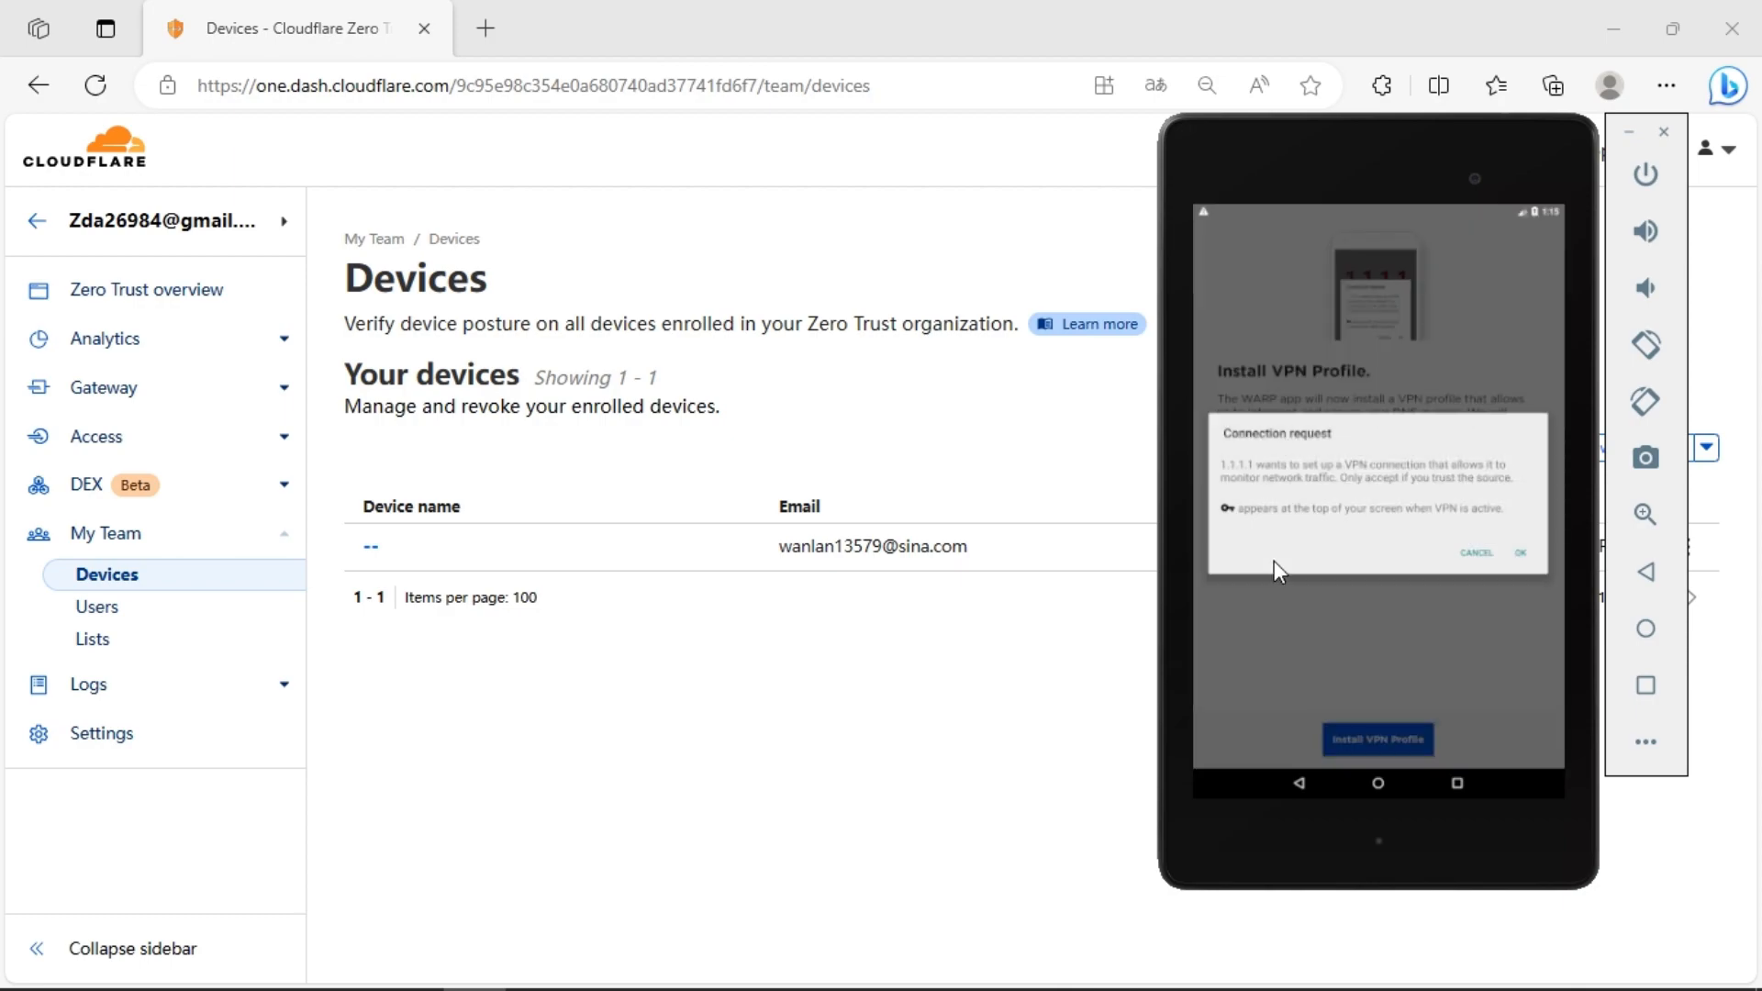
click(1520, 553)
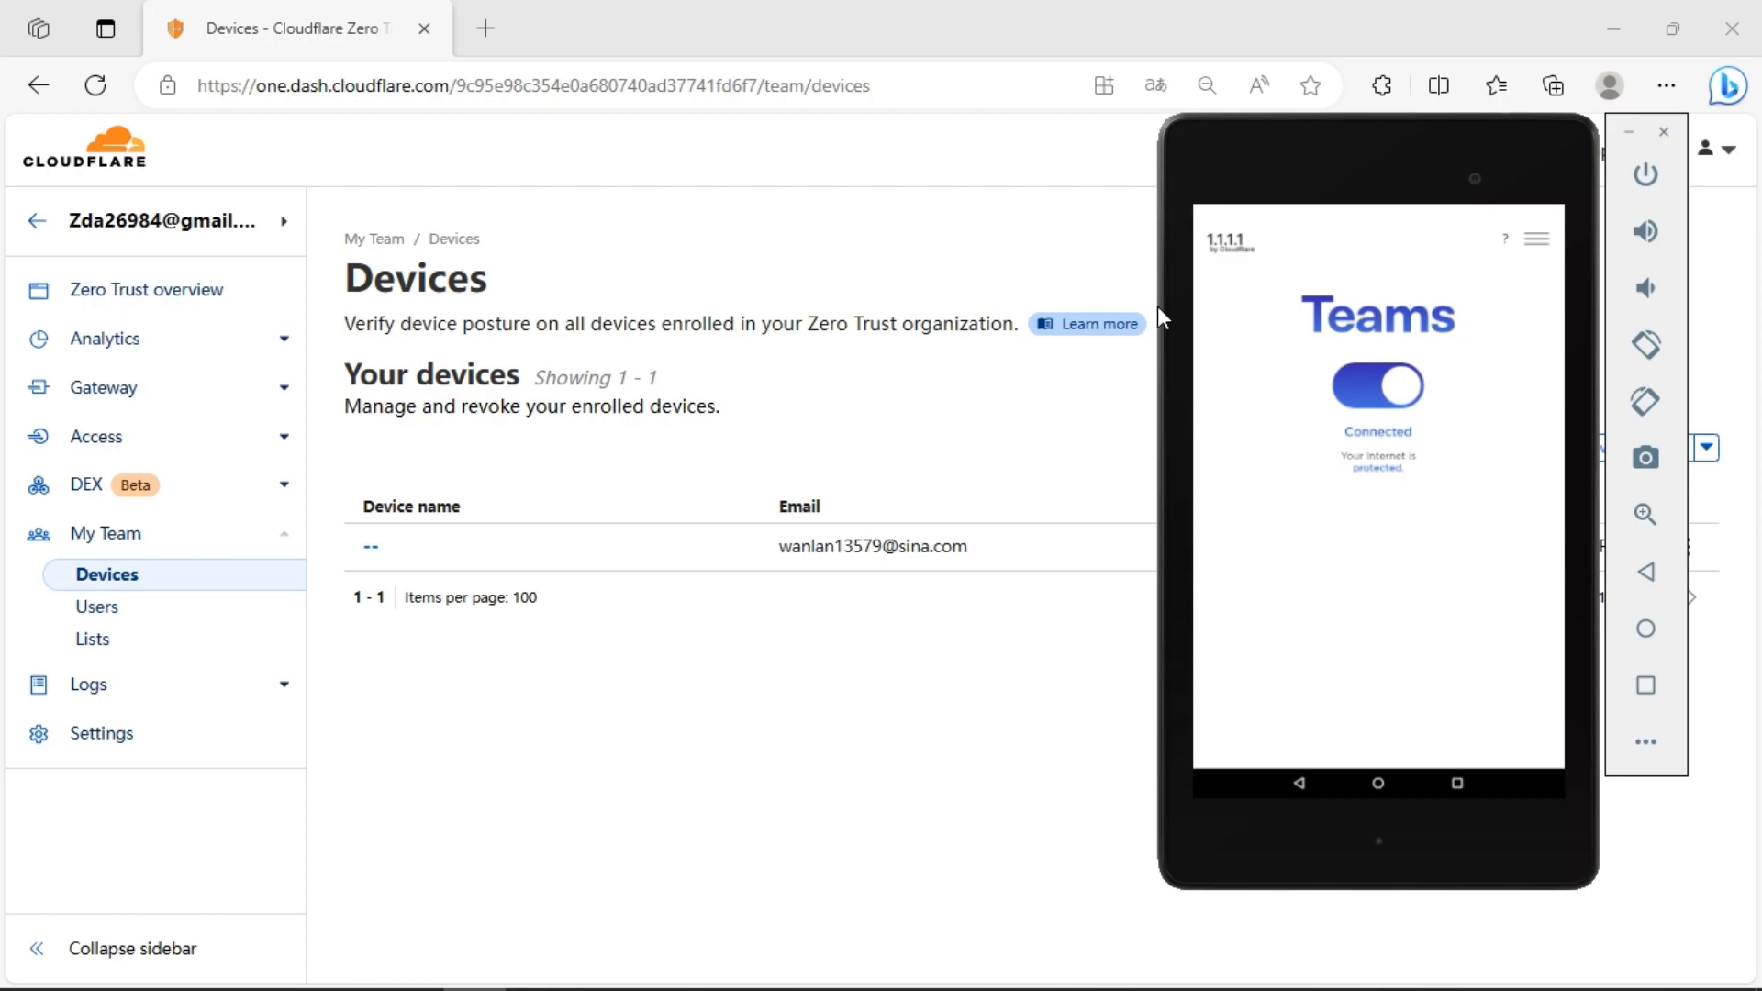
key(alt+Tab)
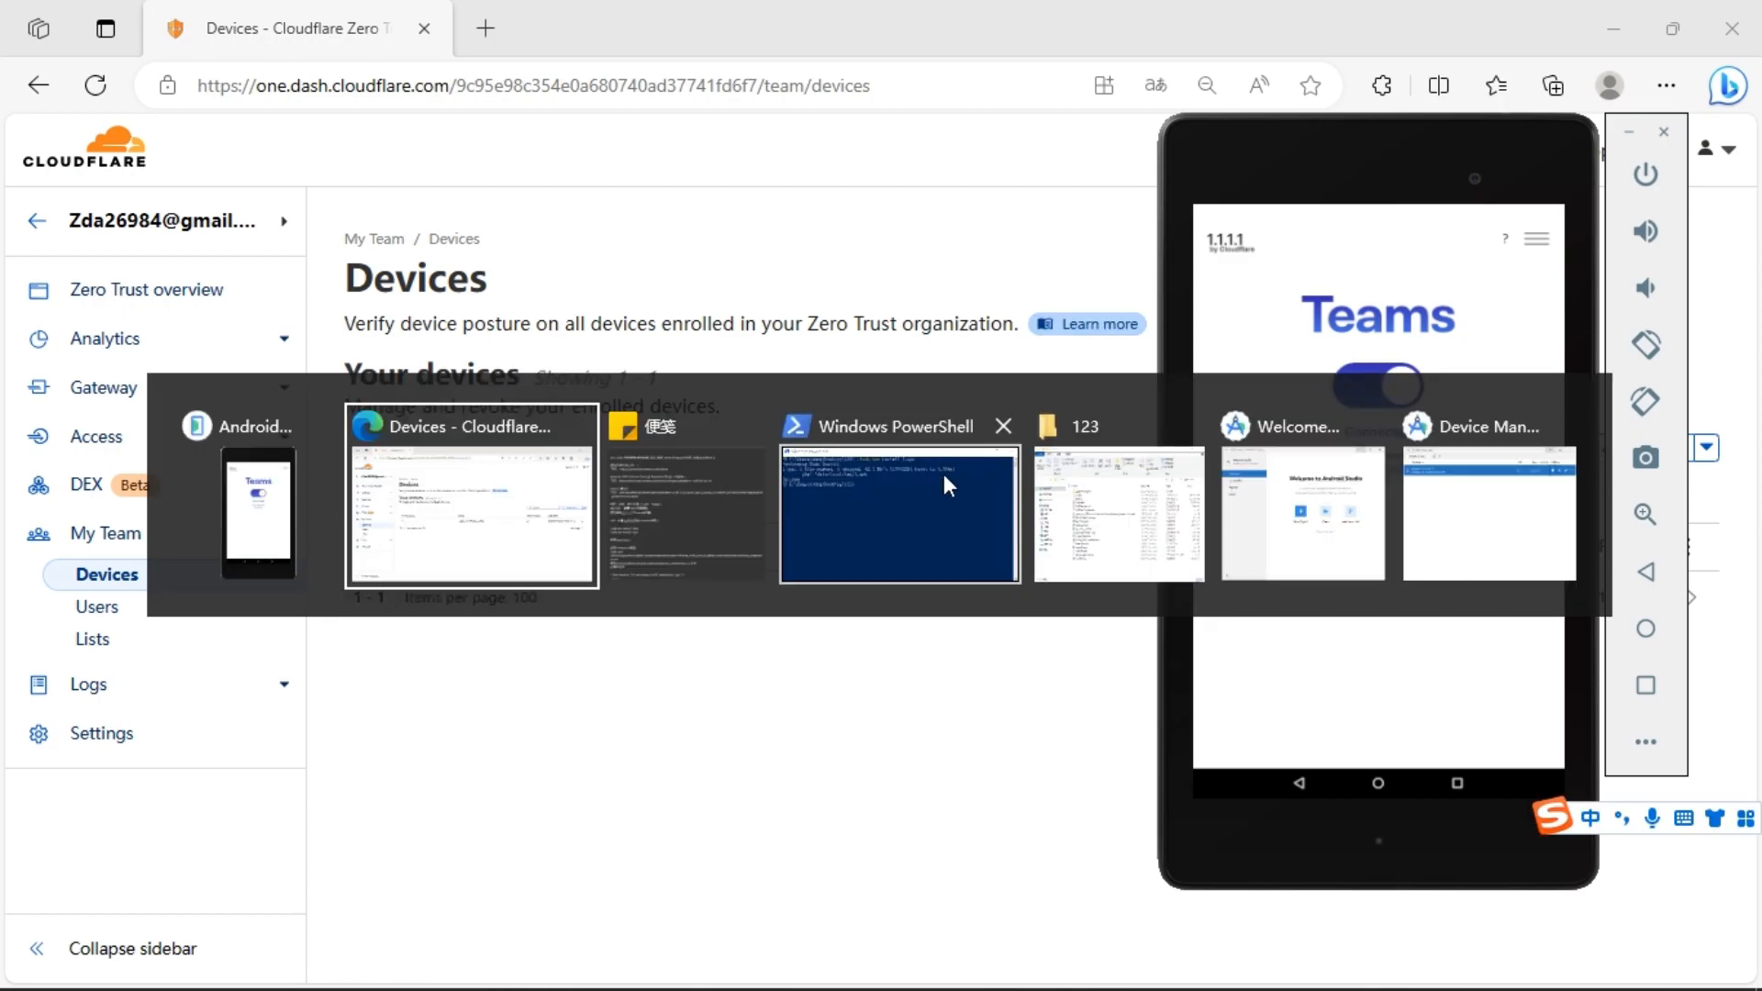
key(alt+Tab)
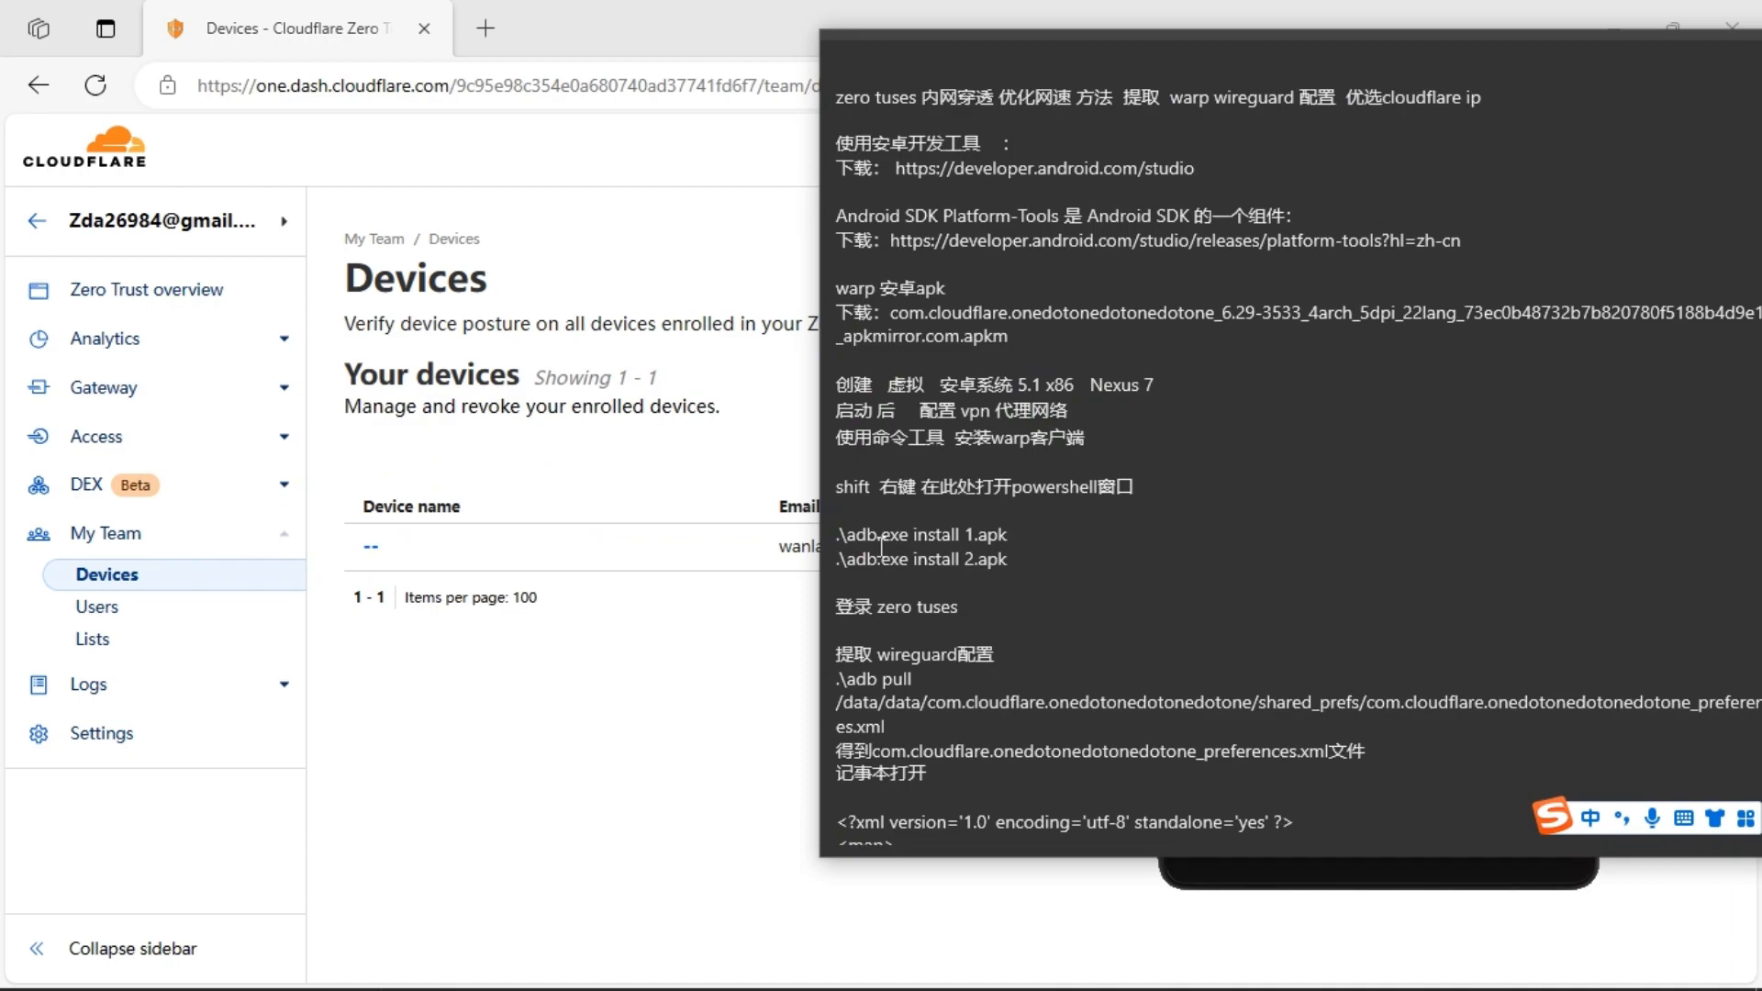
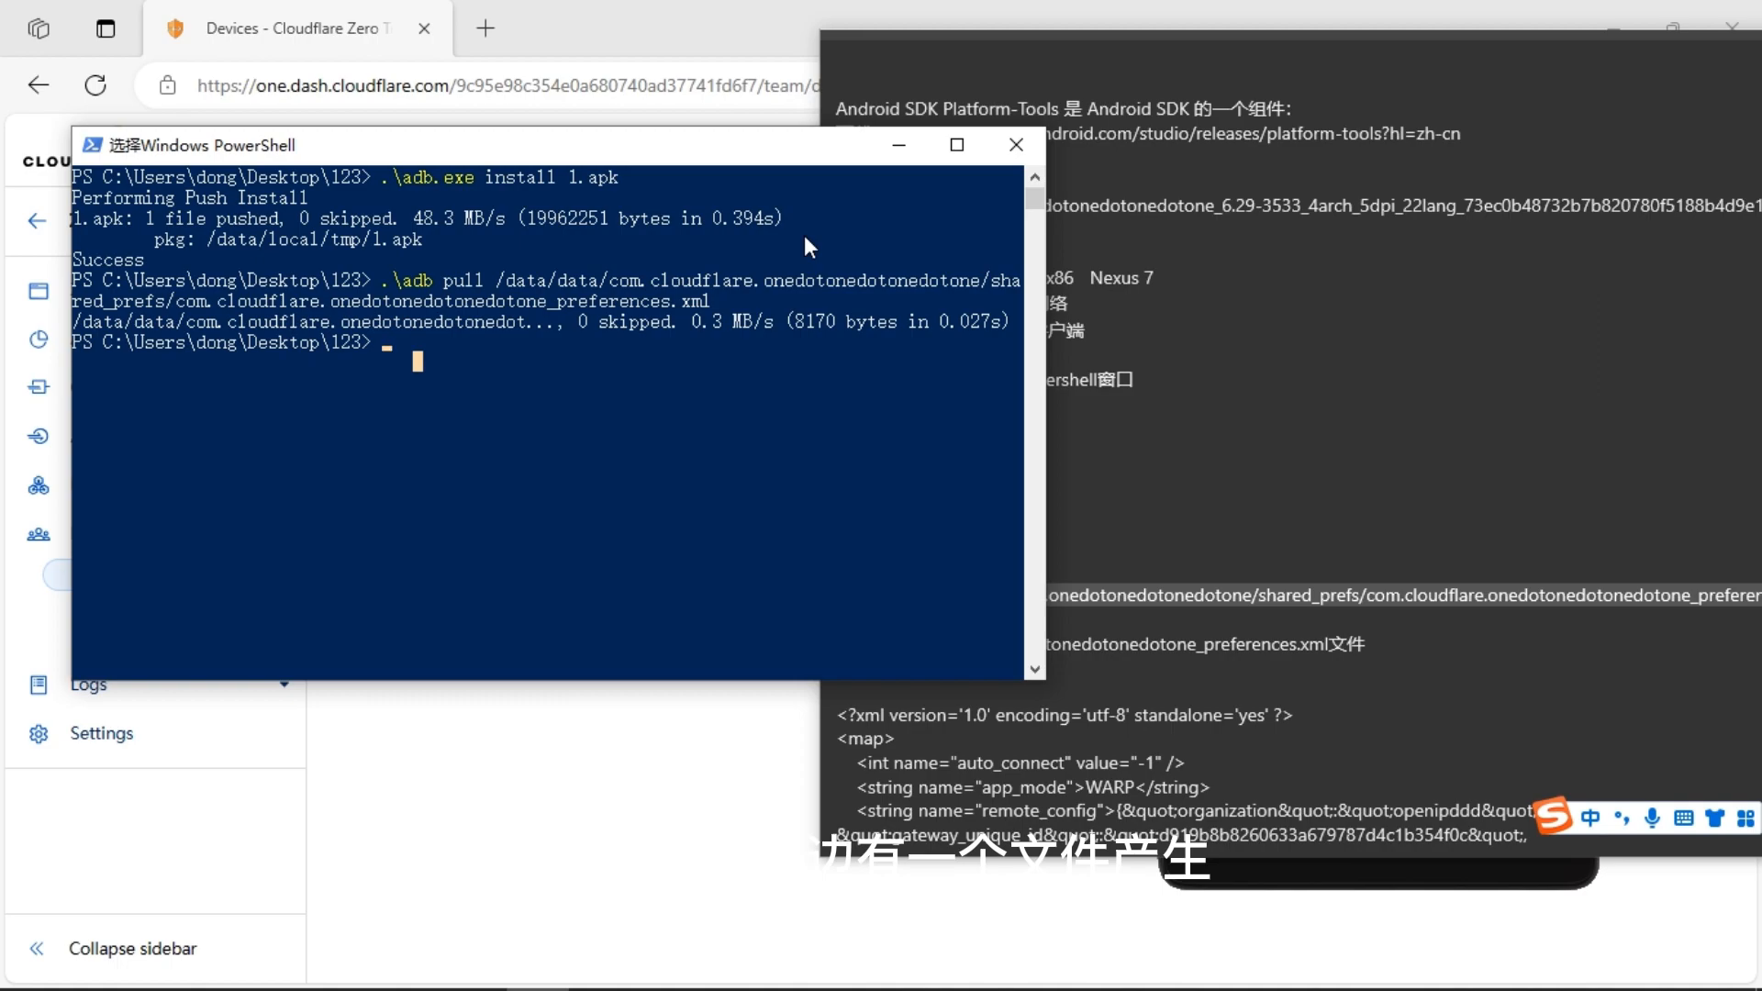
Step: Switch to the 123 folder window showing the freshly pulled preferences XML
key(alt+Tab)
key(alt+Tab)
key(alt+Tab)
key(alt+Tab)
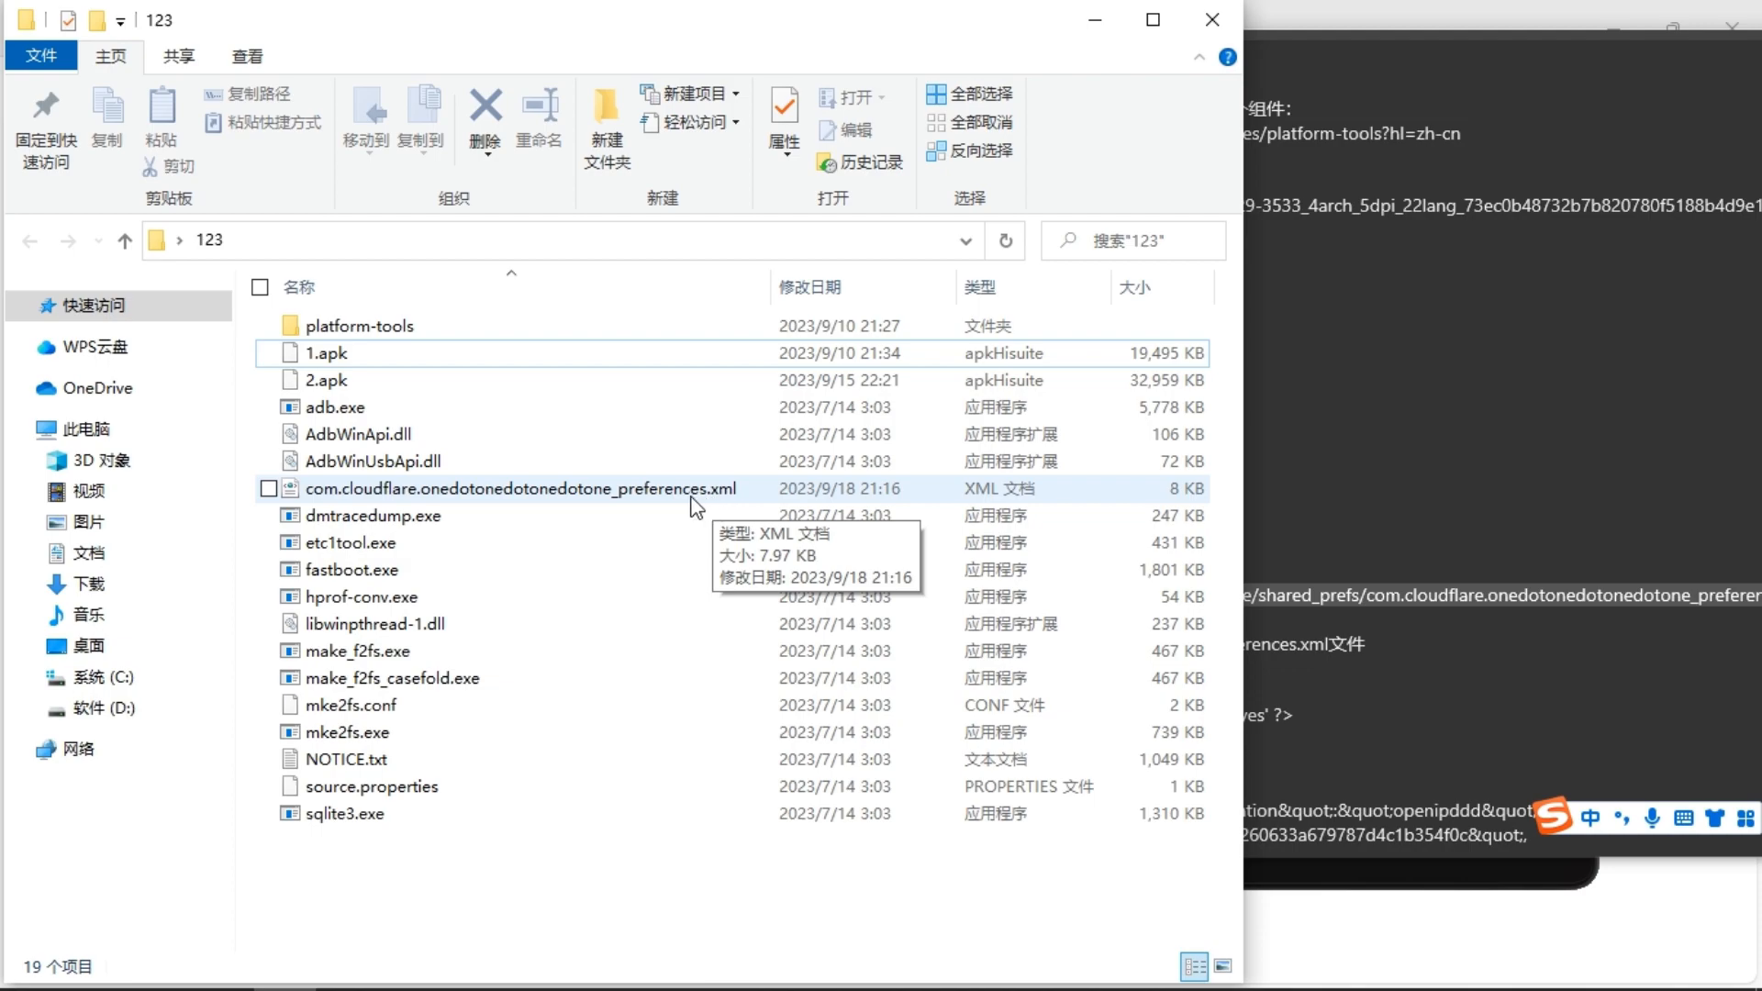
Step: Open com.cloudflare.onedotonedotonedotone_preferences.xml in Notepad++ via Edit with Notepad++
click(627, 498)
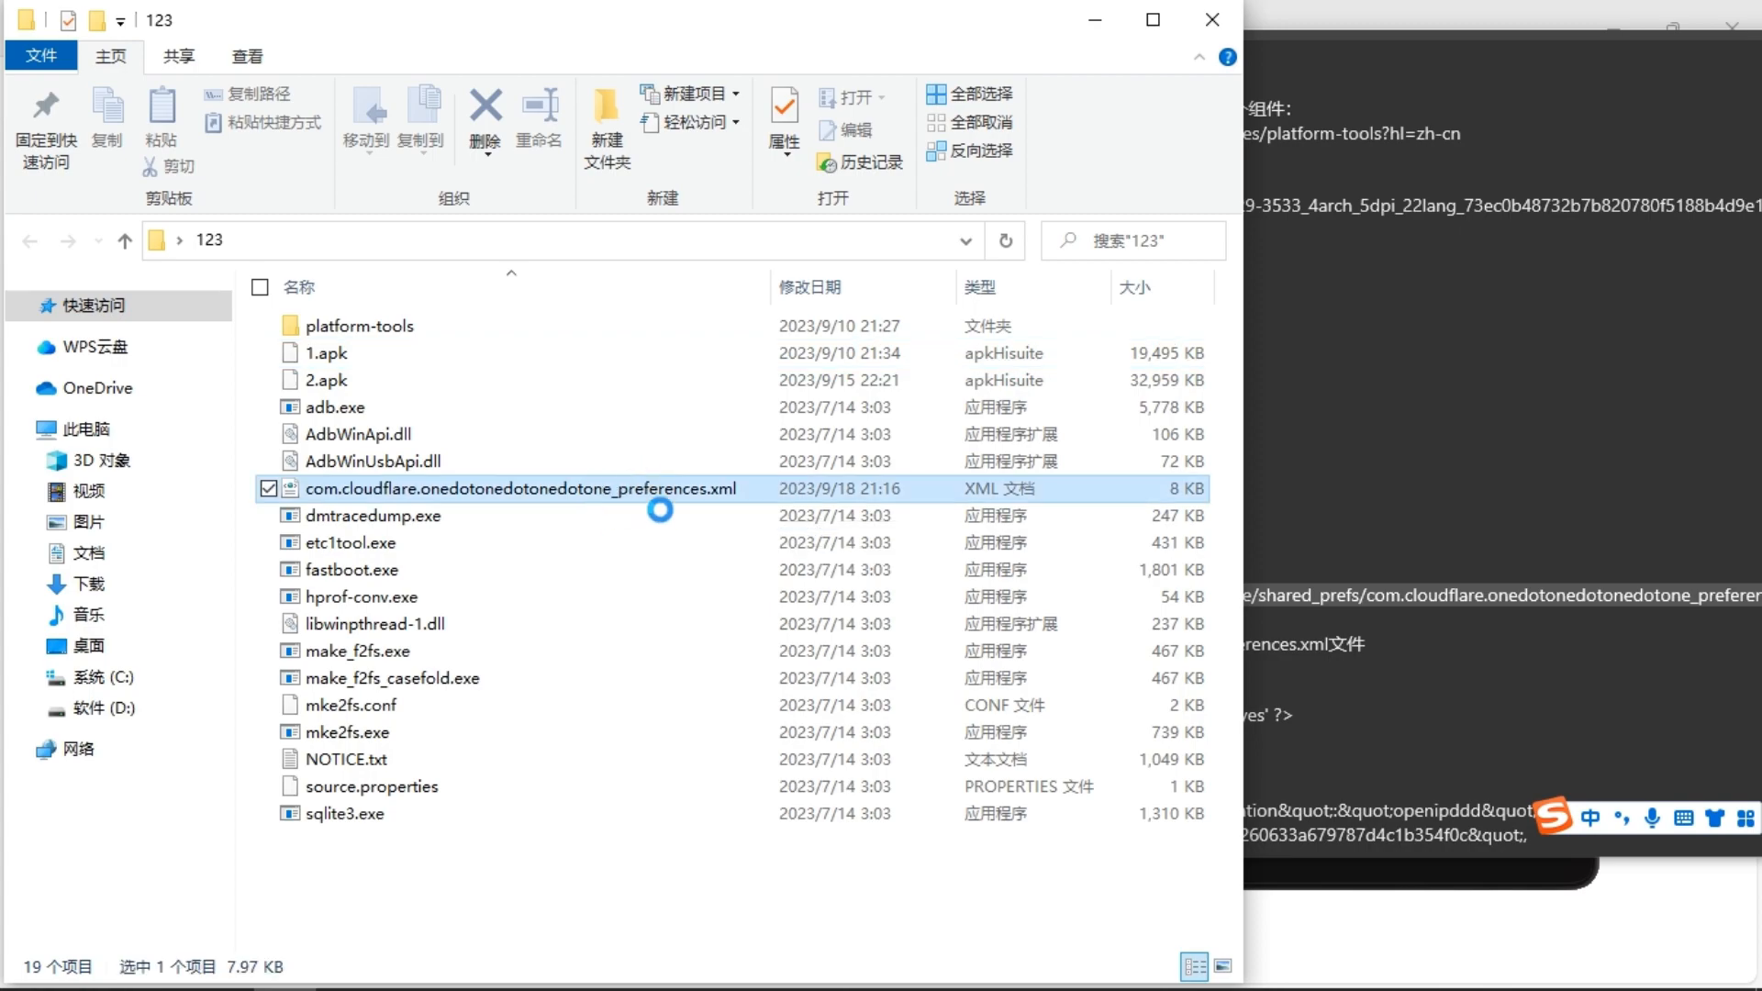
right_click(660, 501)
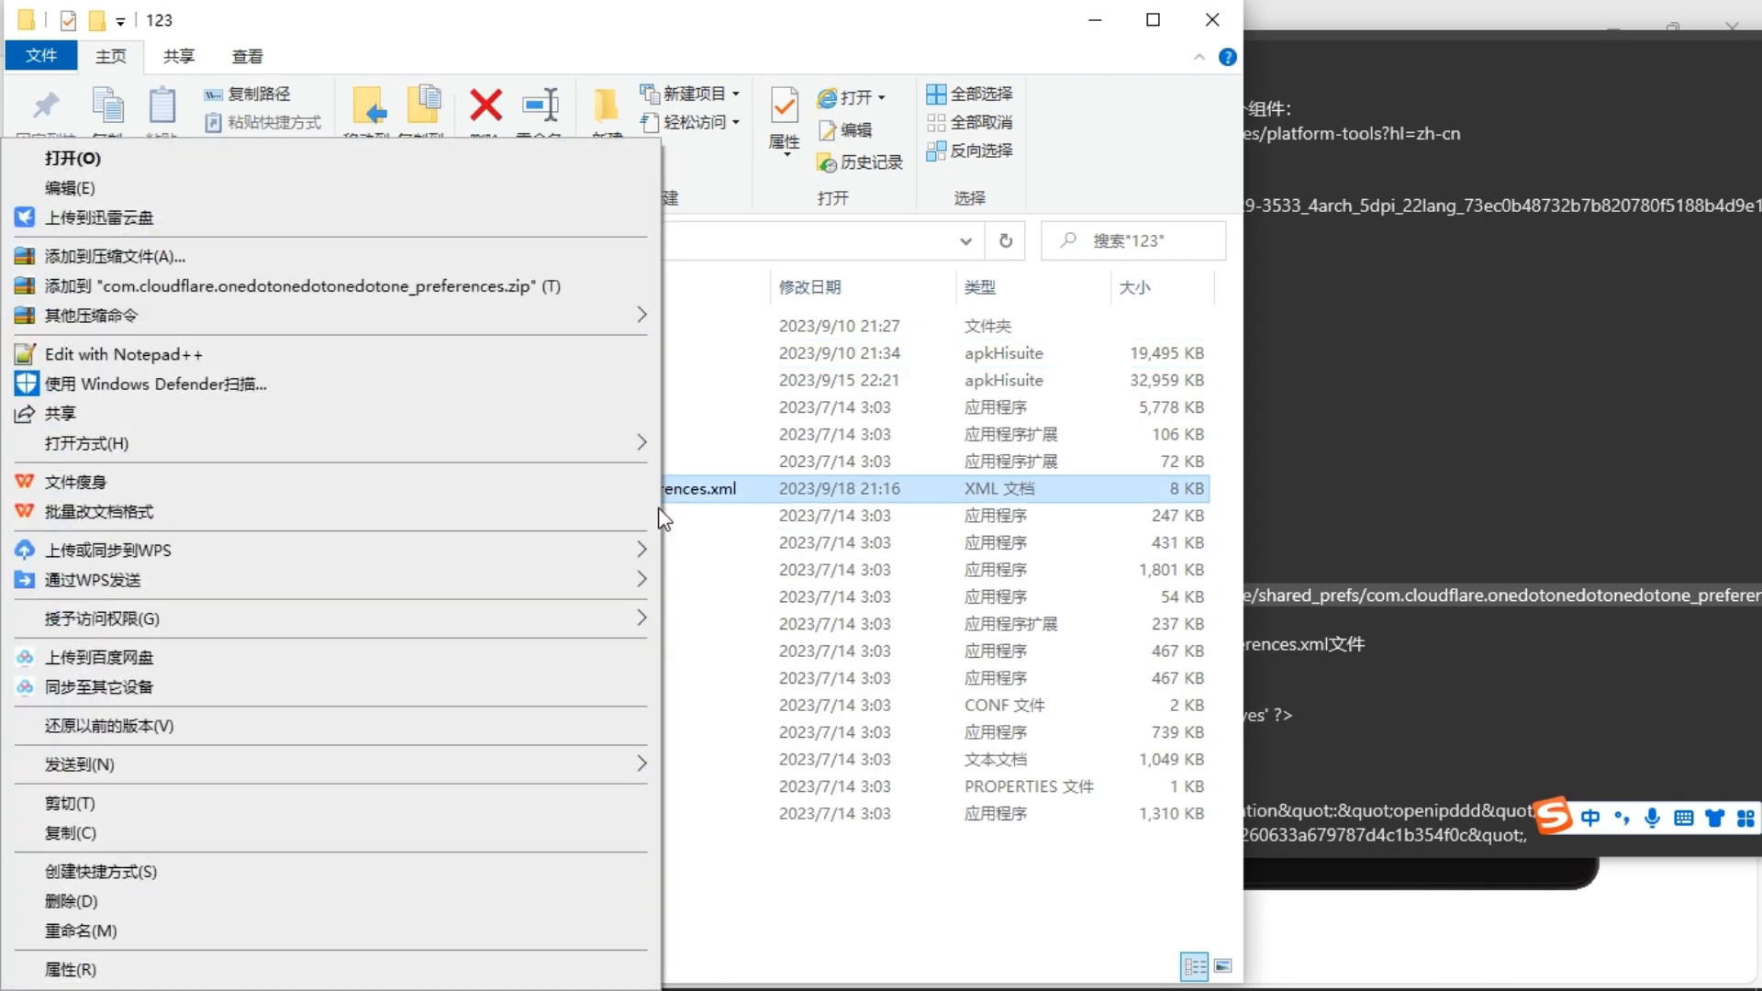
click(173, 359)
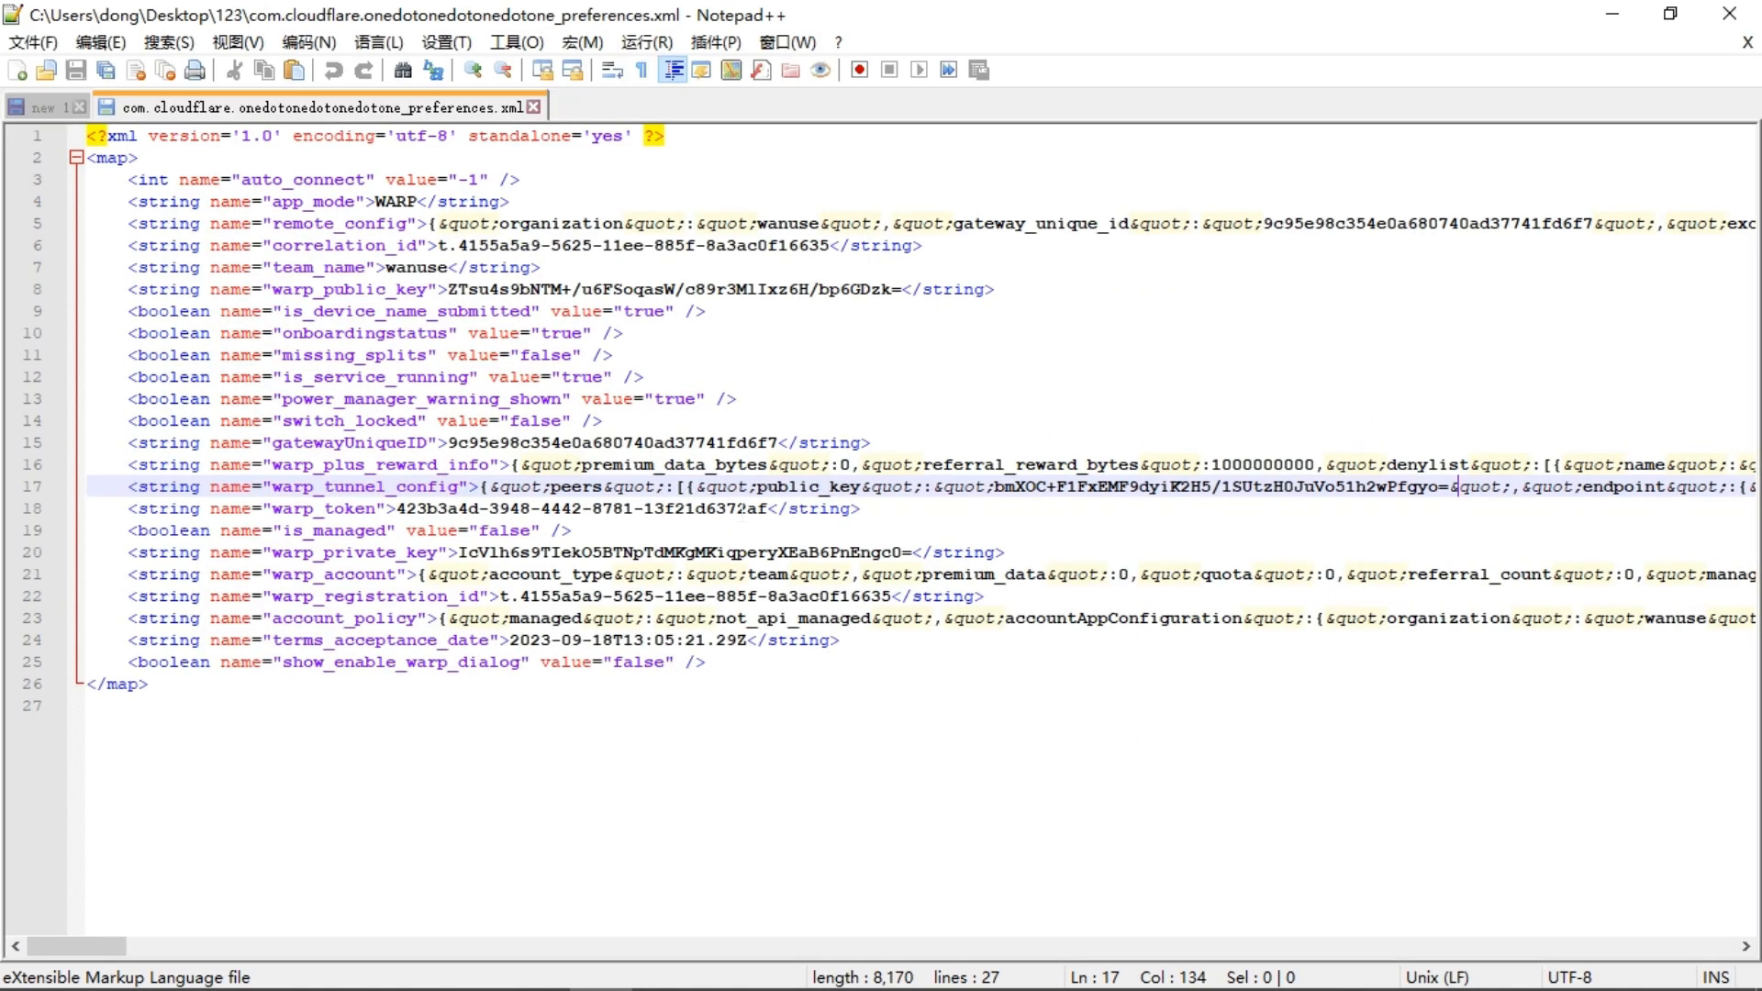
Step: Select and bookmark the warp_tunnel_config line, then select the warp_token line
click(716, 334)
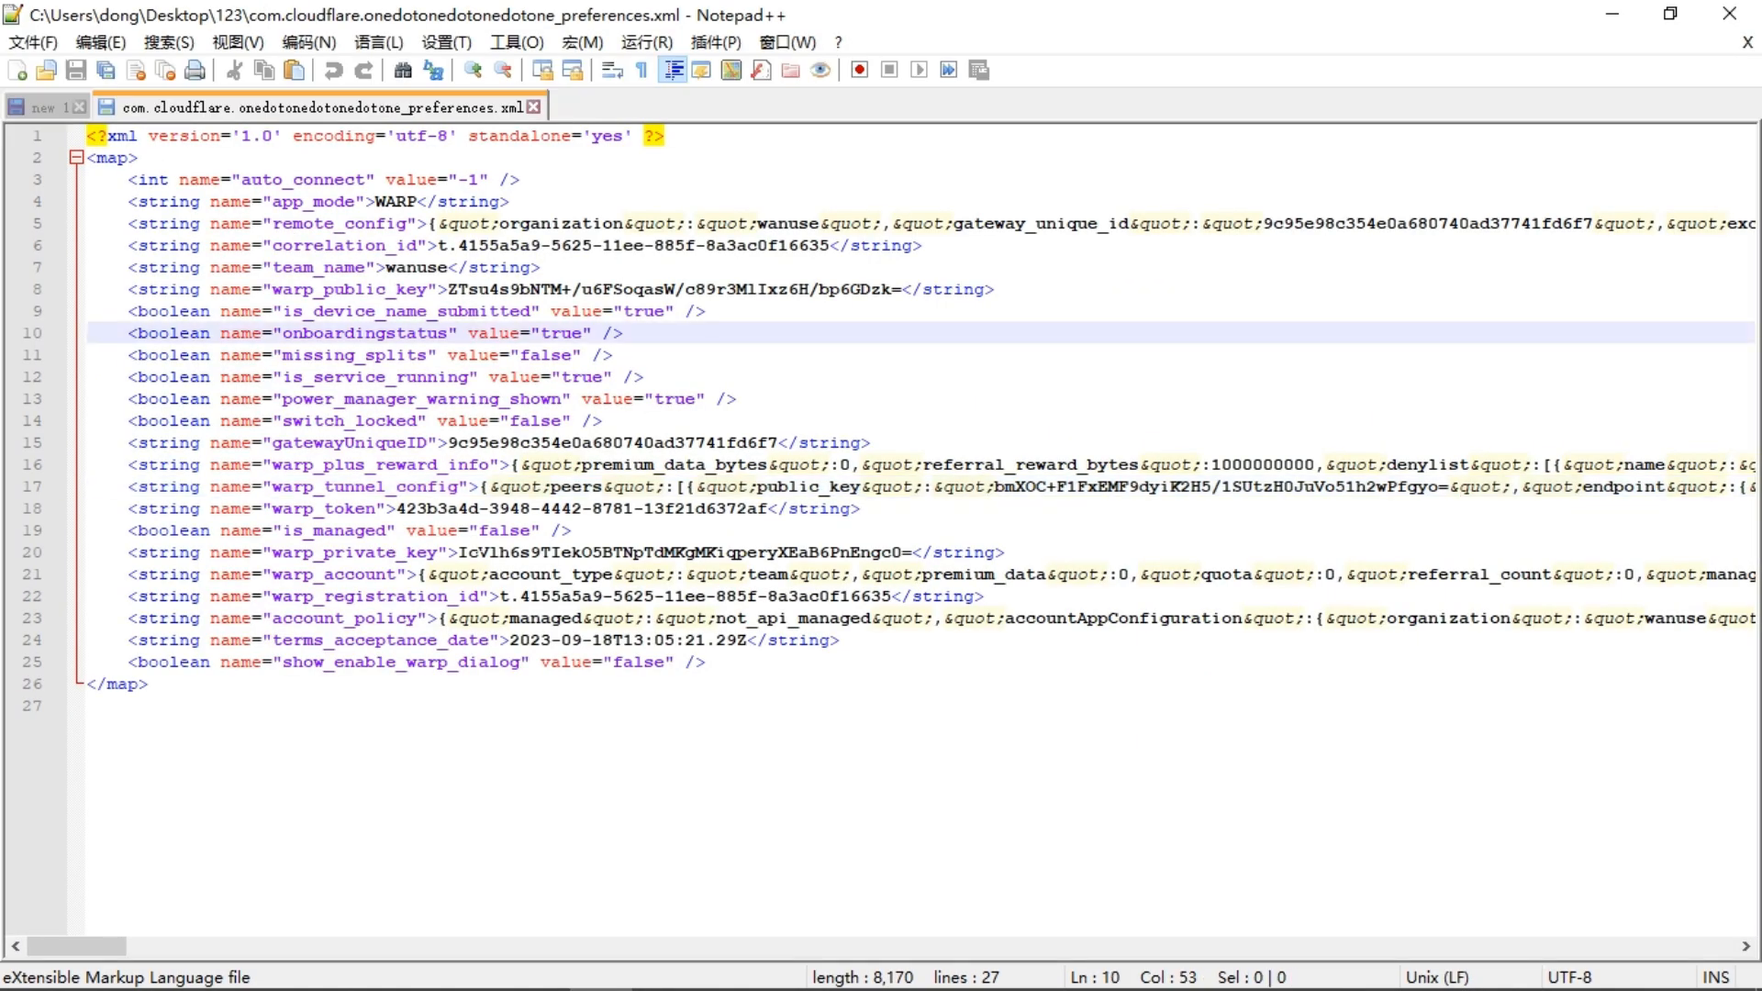
click(128, 486)
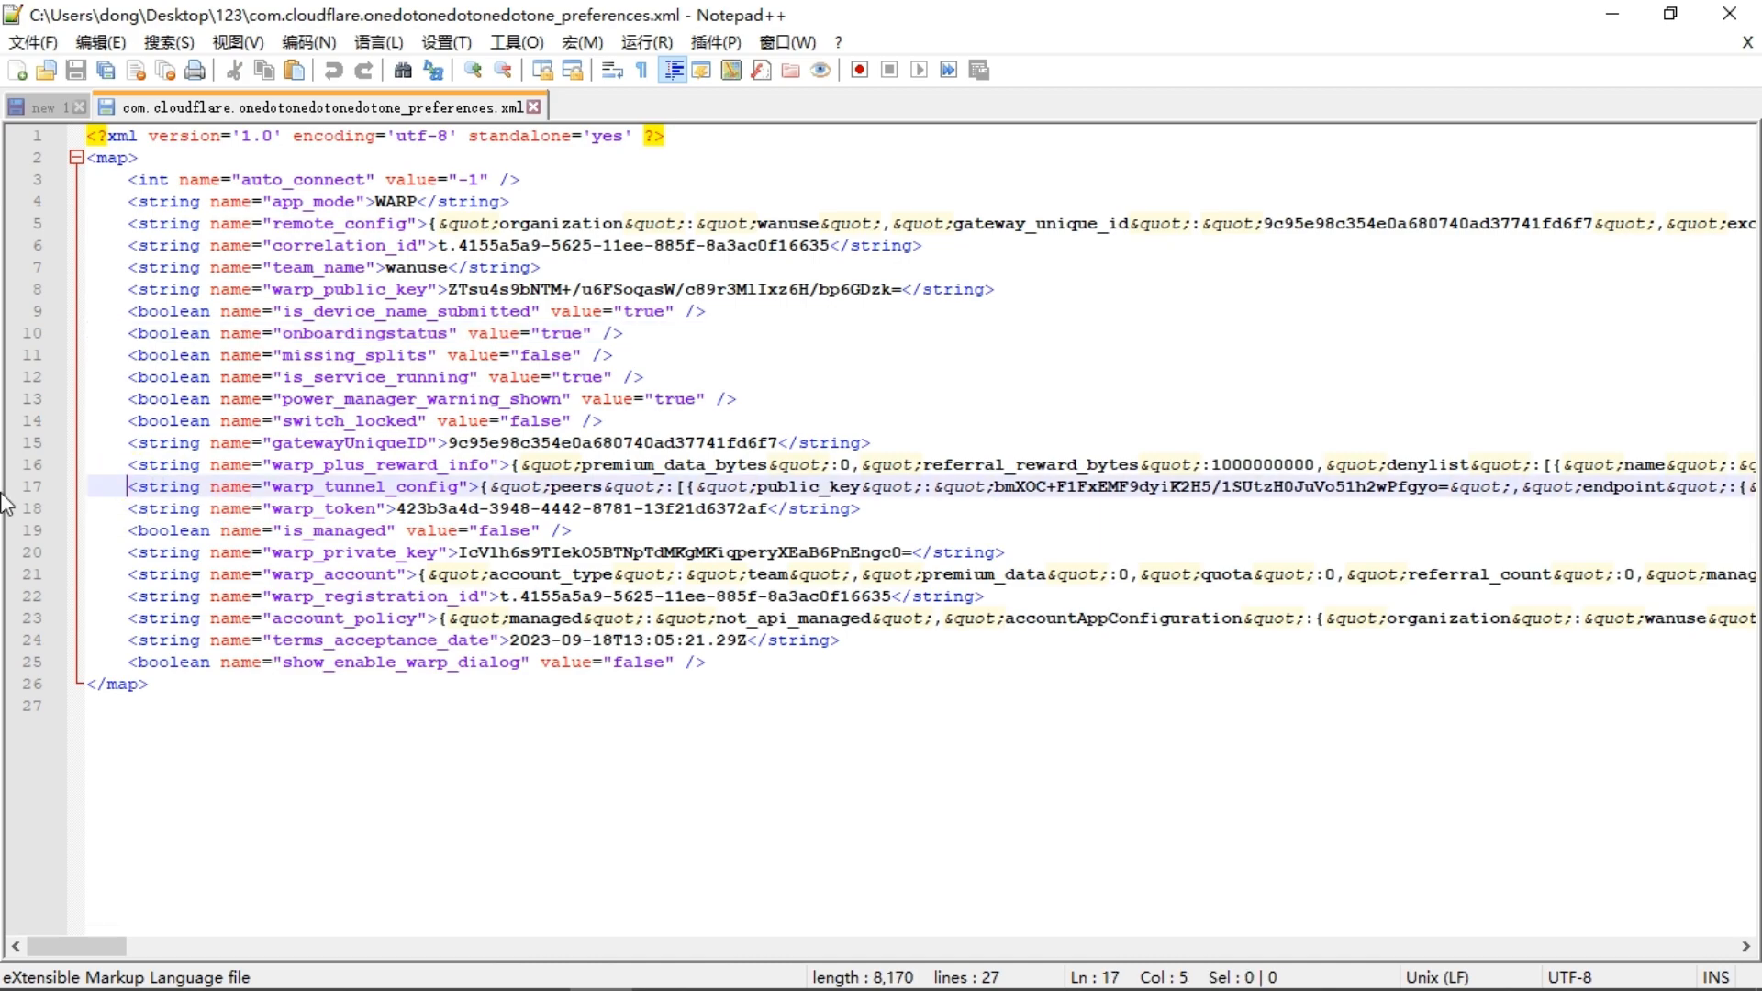
click(41, 487)
click(56, 487)
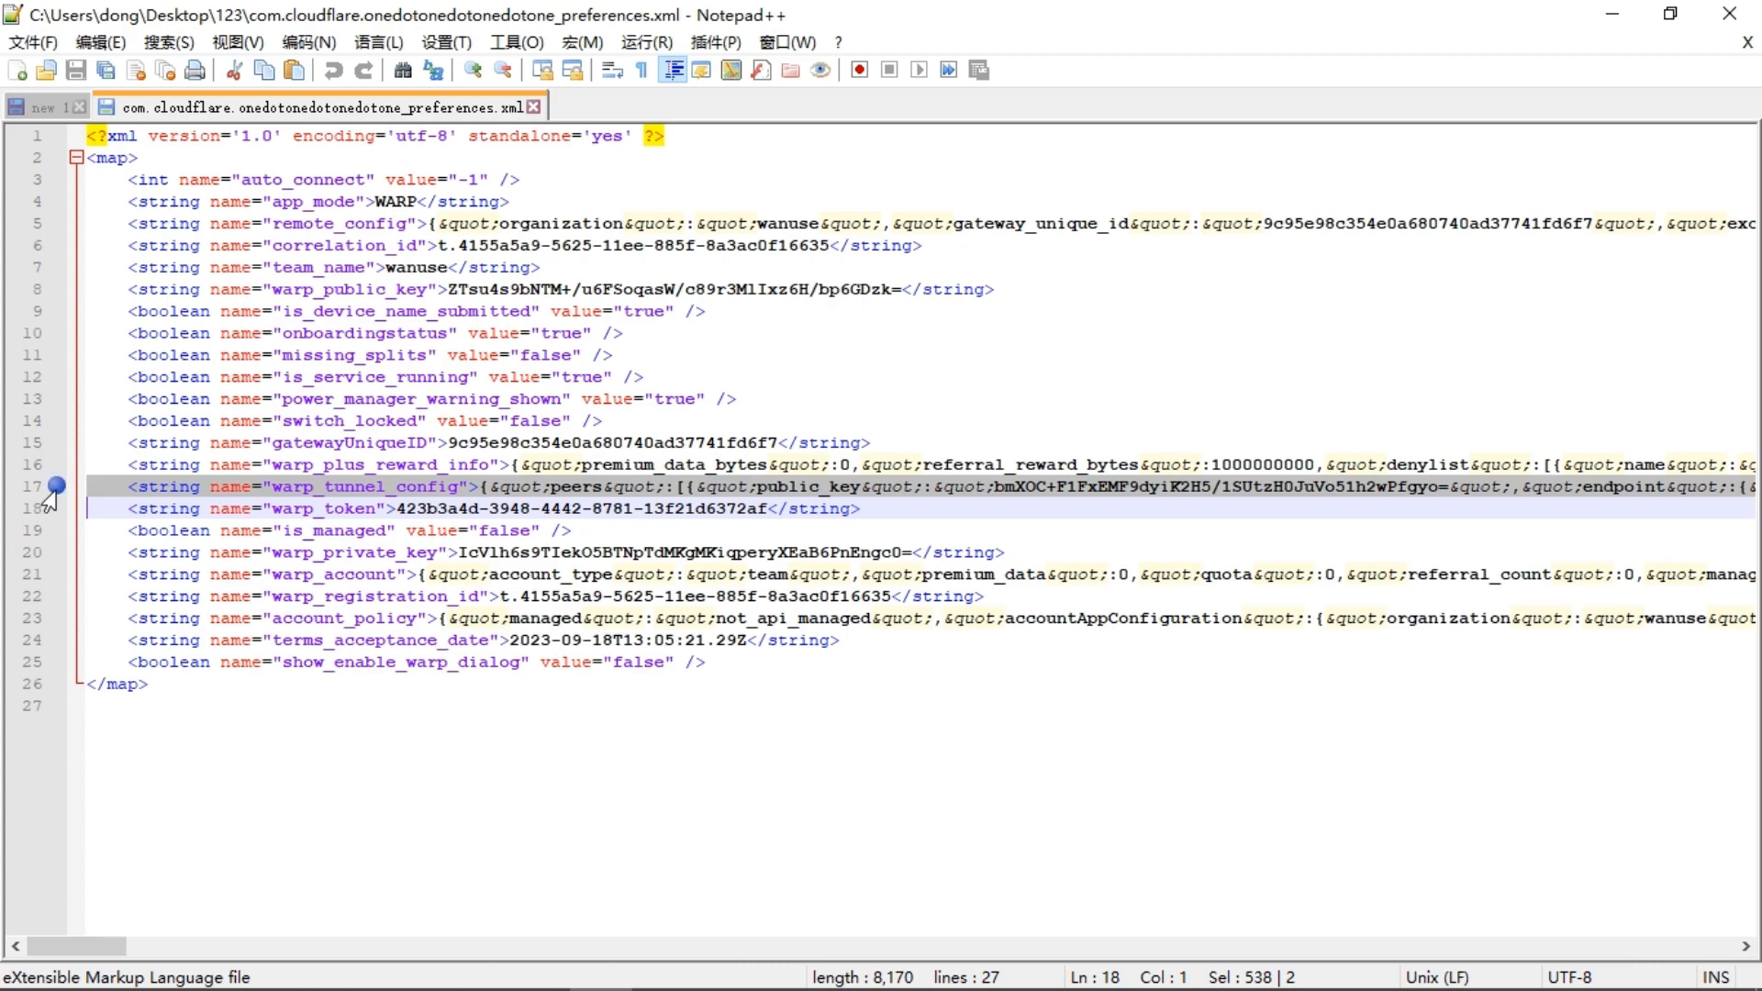
click(117, 508)
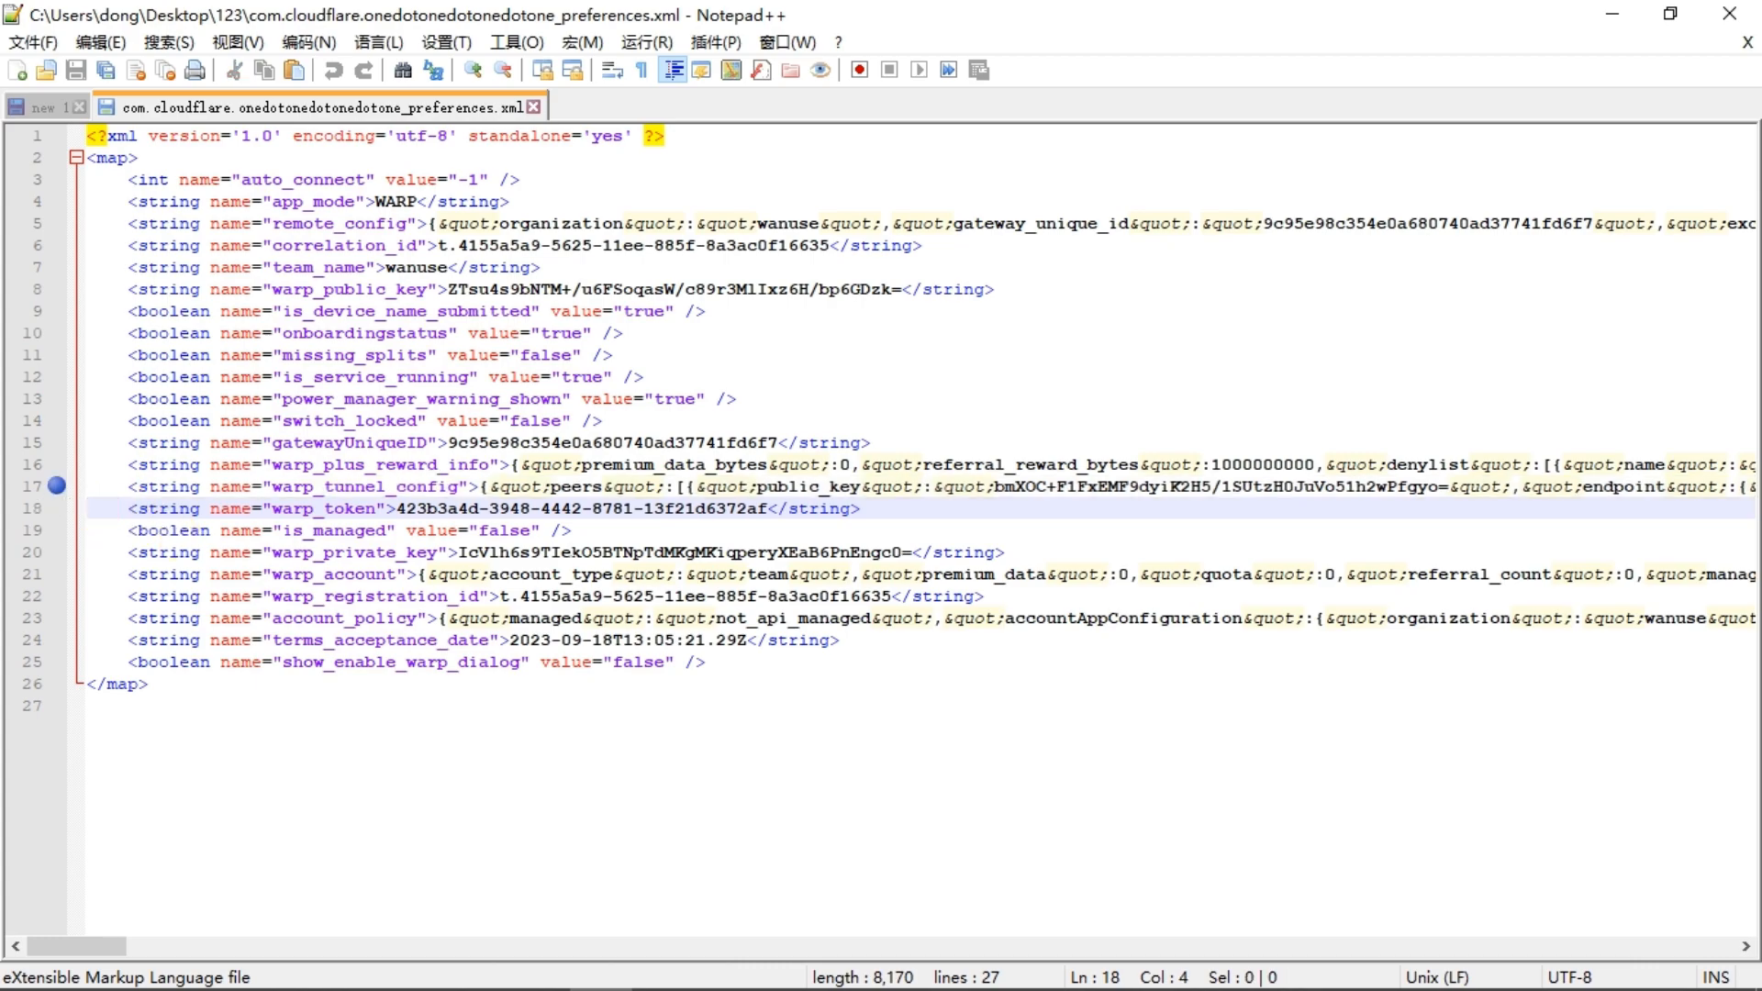
click(38, 509)
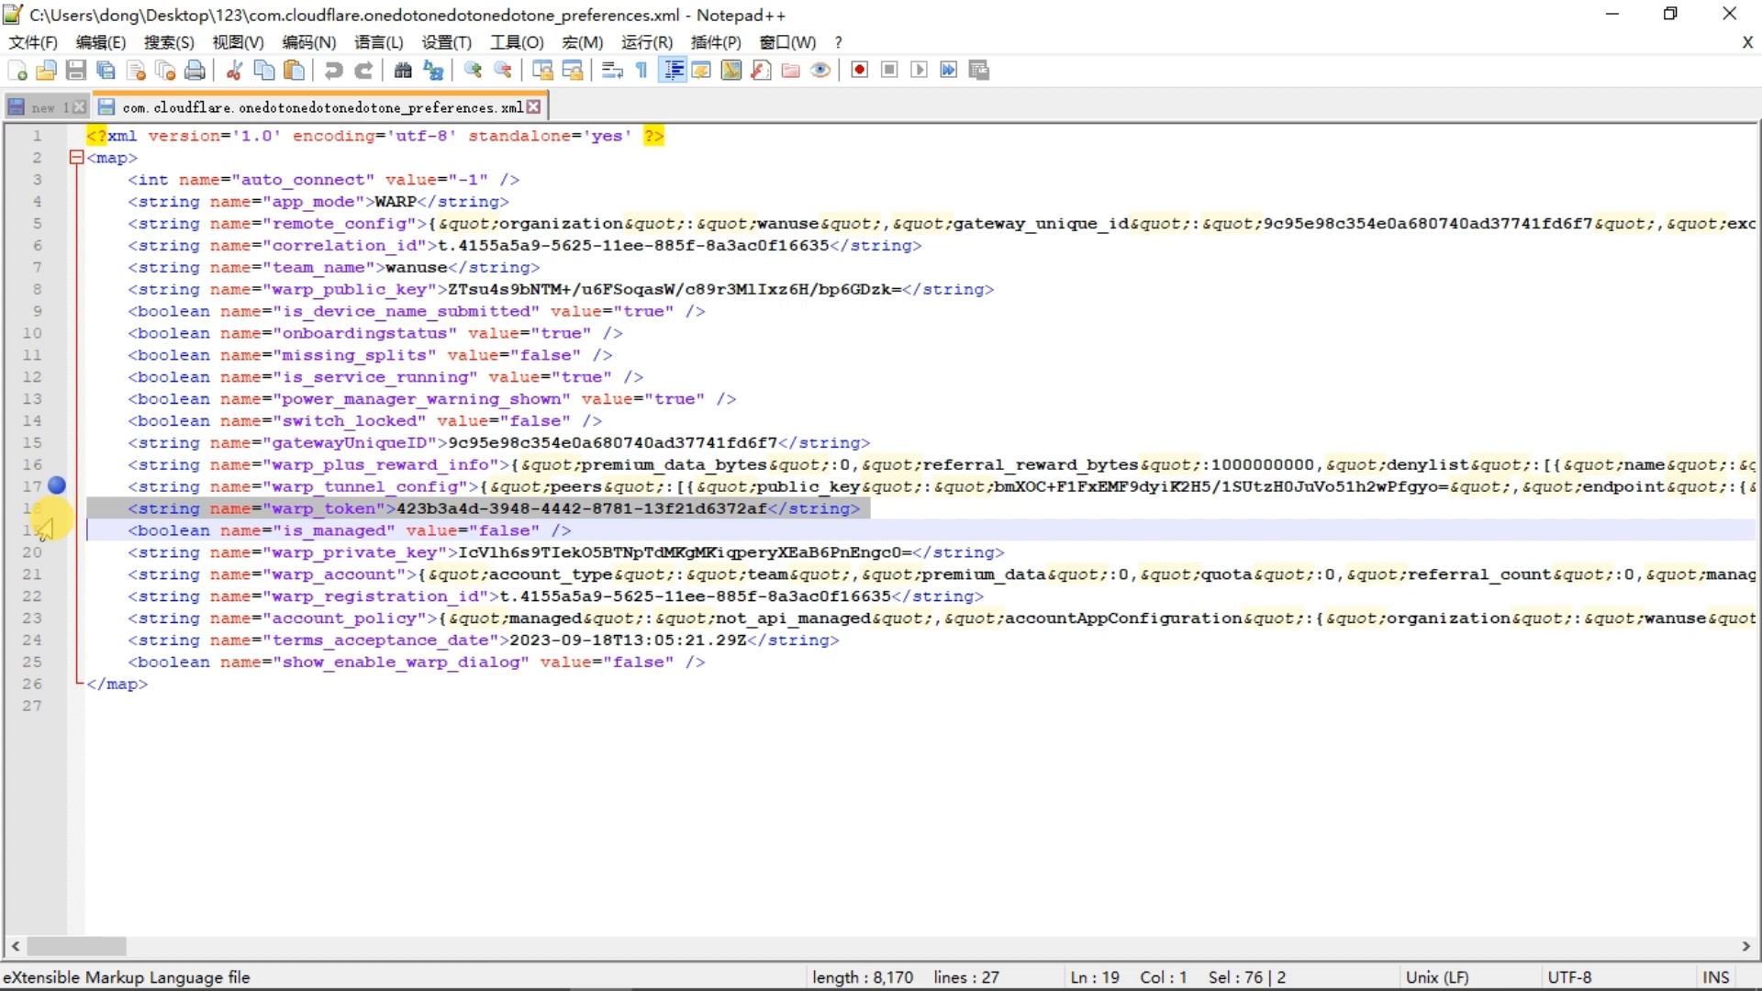
Step: Add blank lines above warp_tunnel_config and warp_token, and after warp_private_key
click(136, 486)
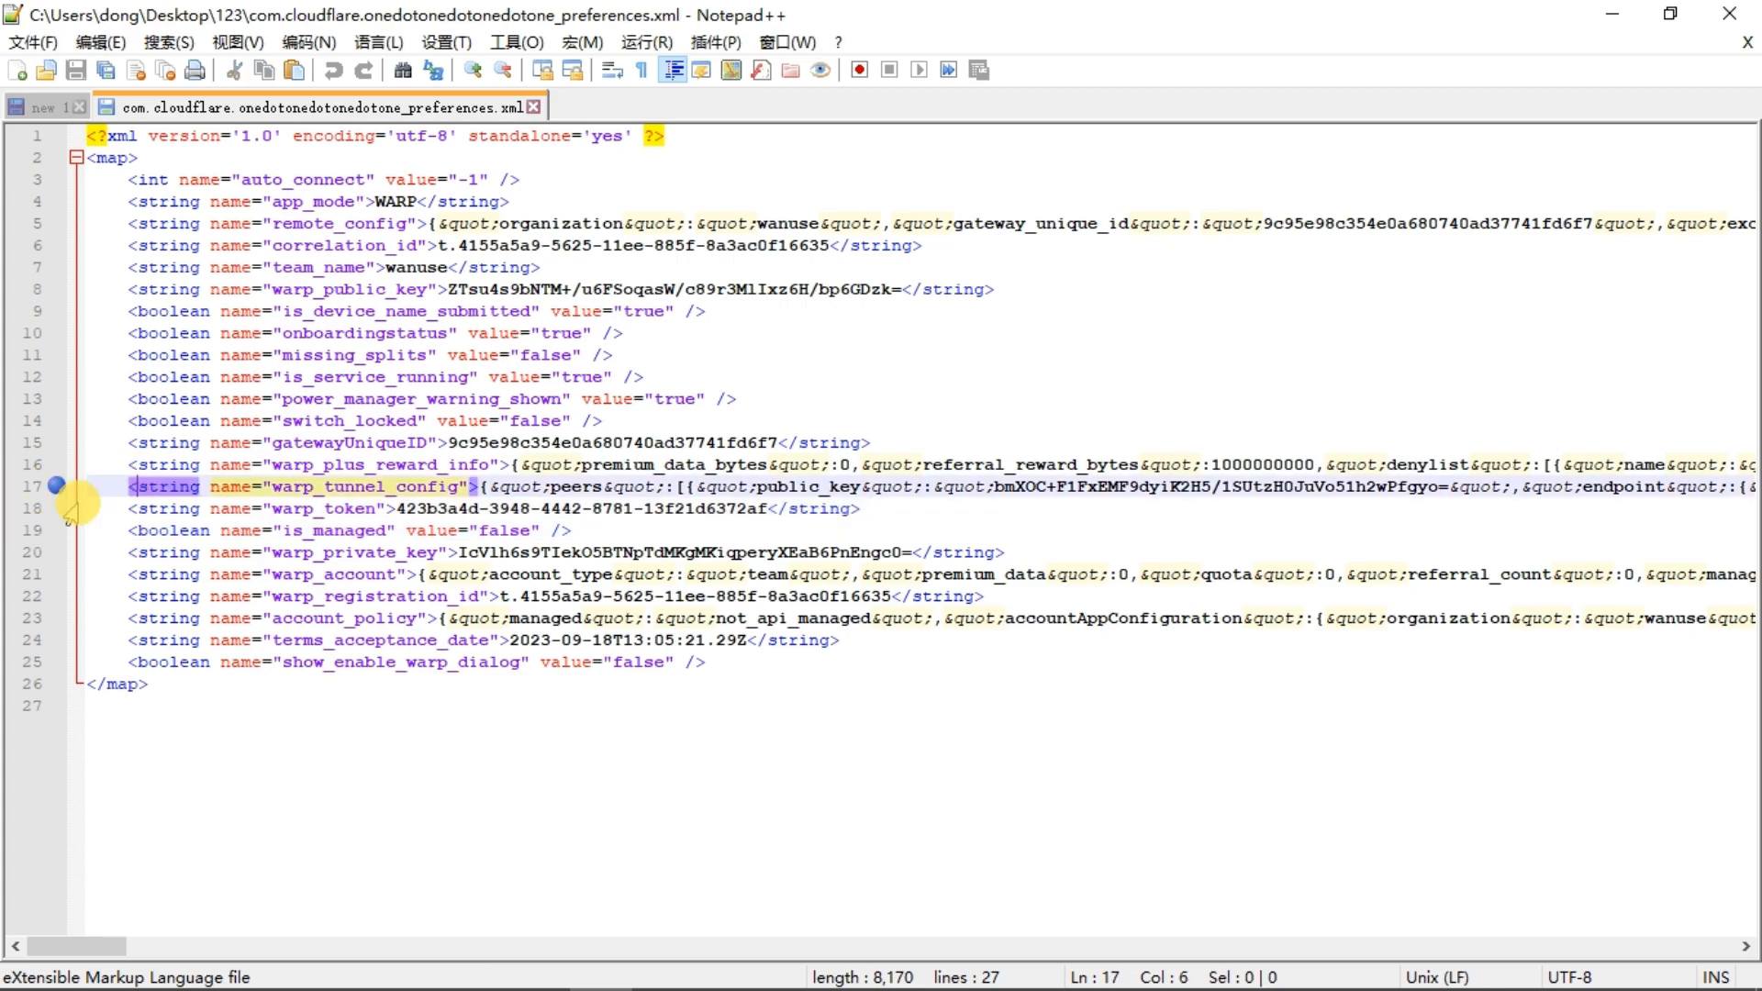
click(116, 485)
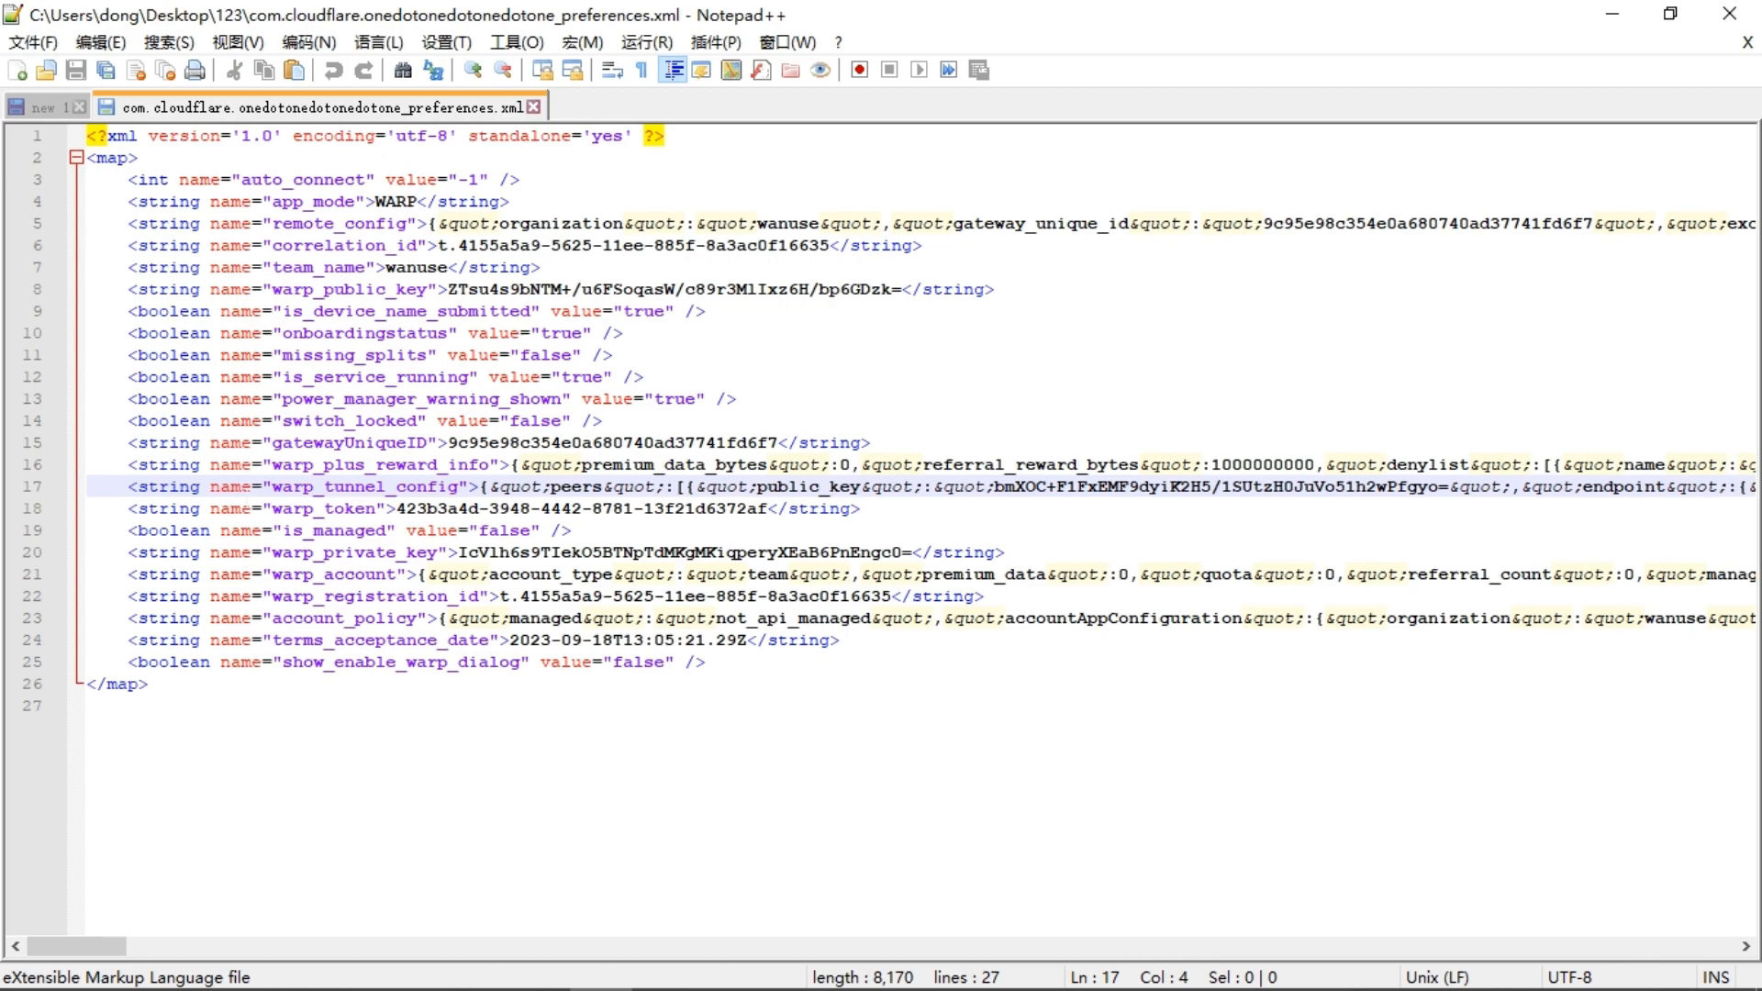
key(Return)
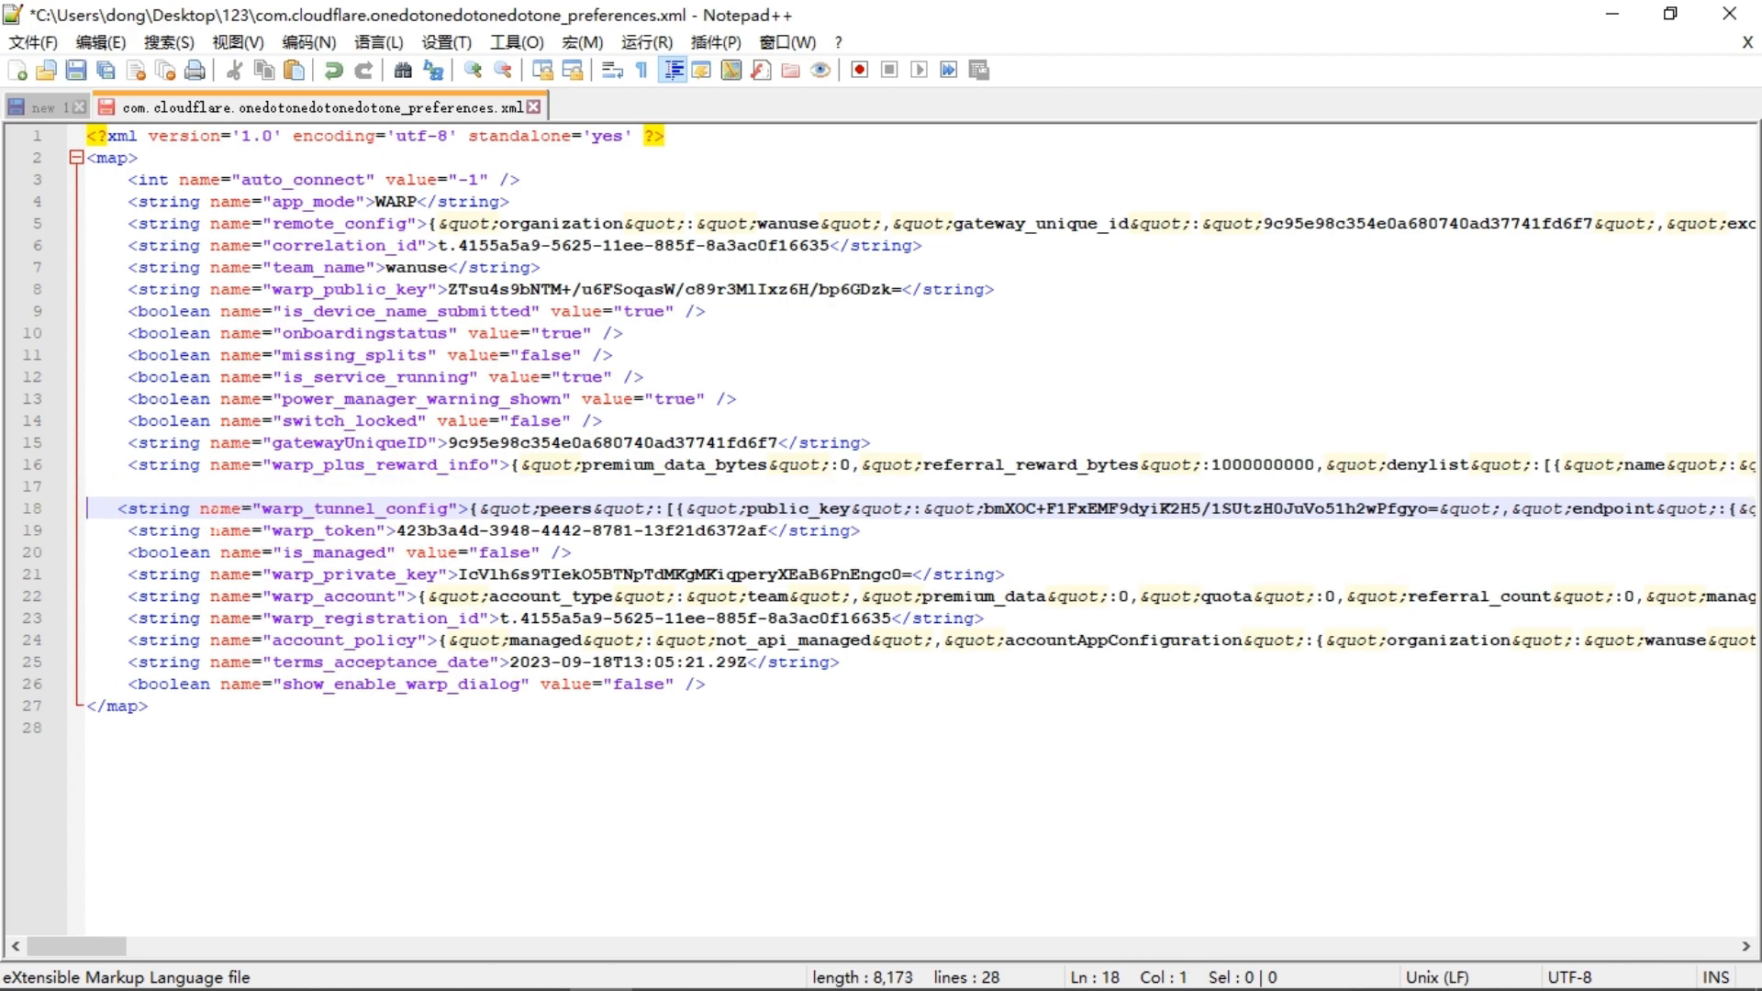
click(120, 534)
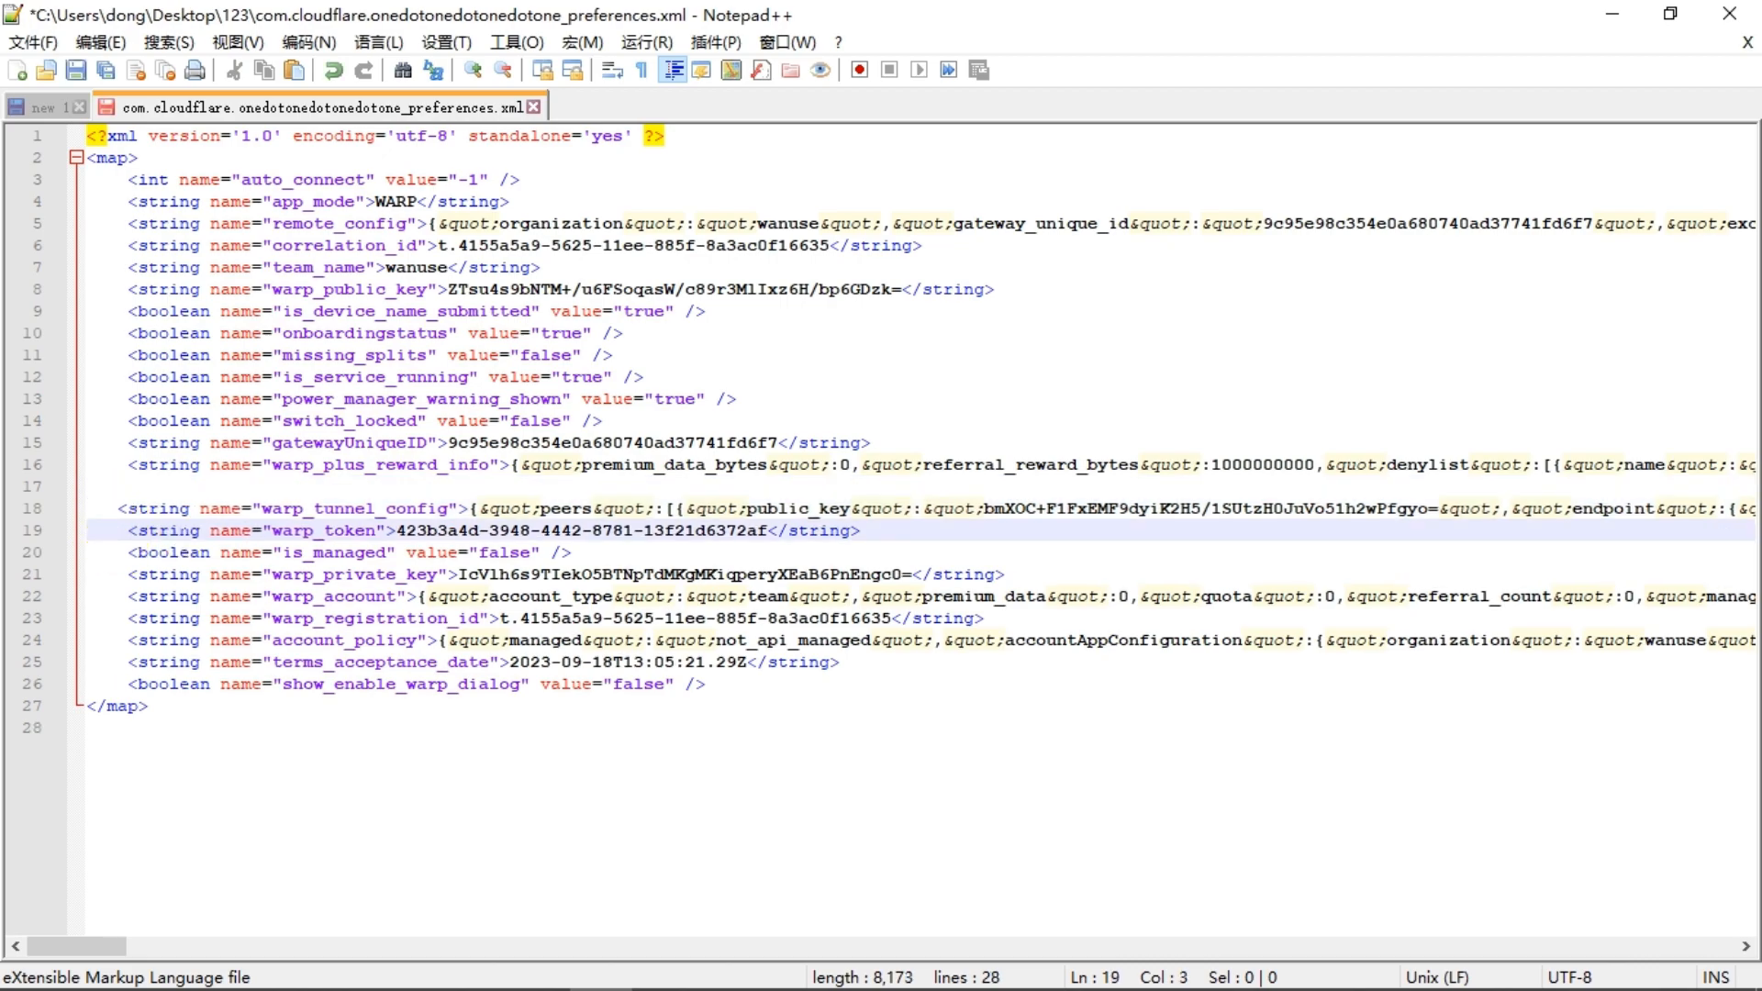
key(Return)
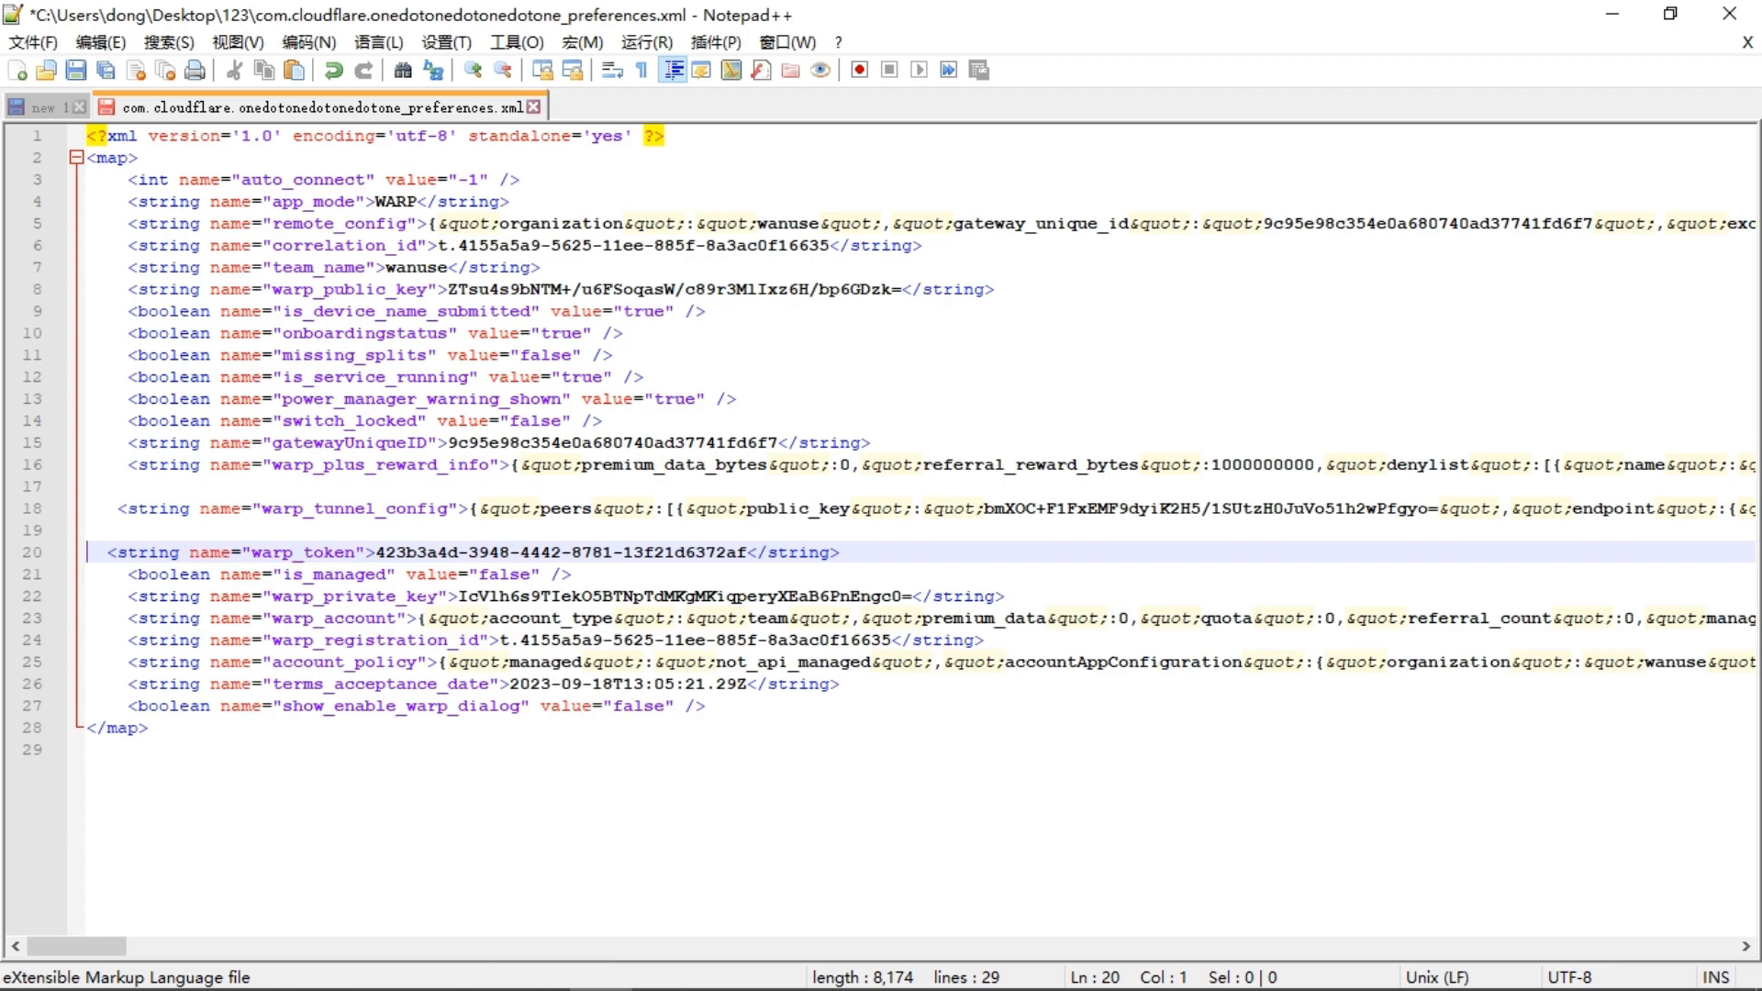
click(118, 597)
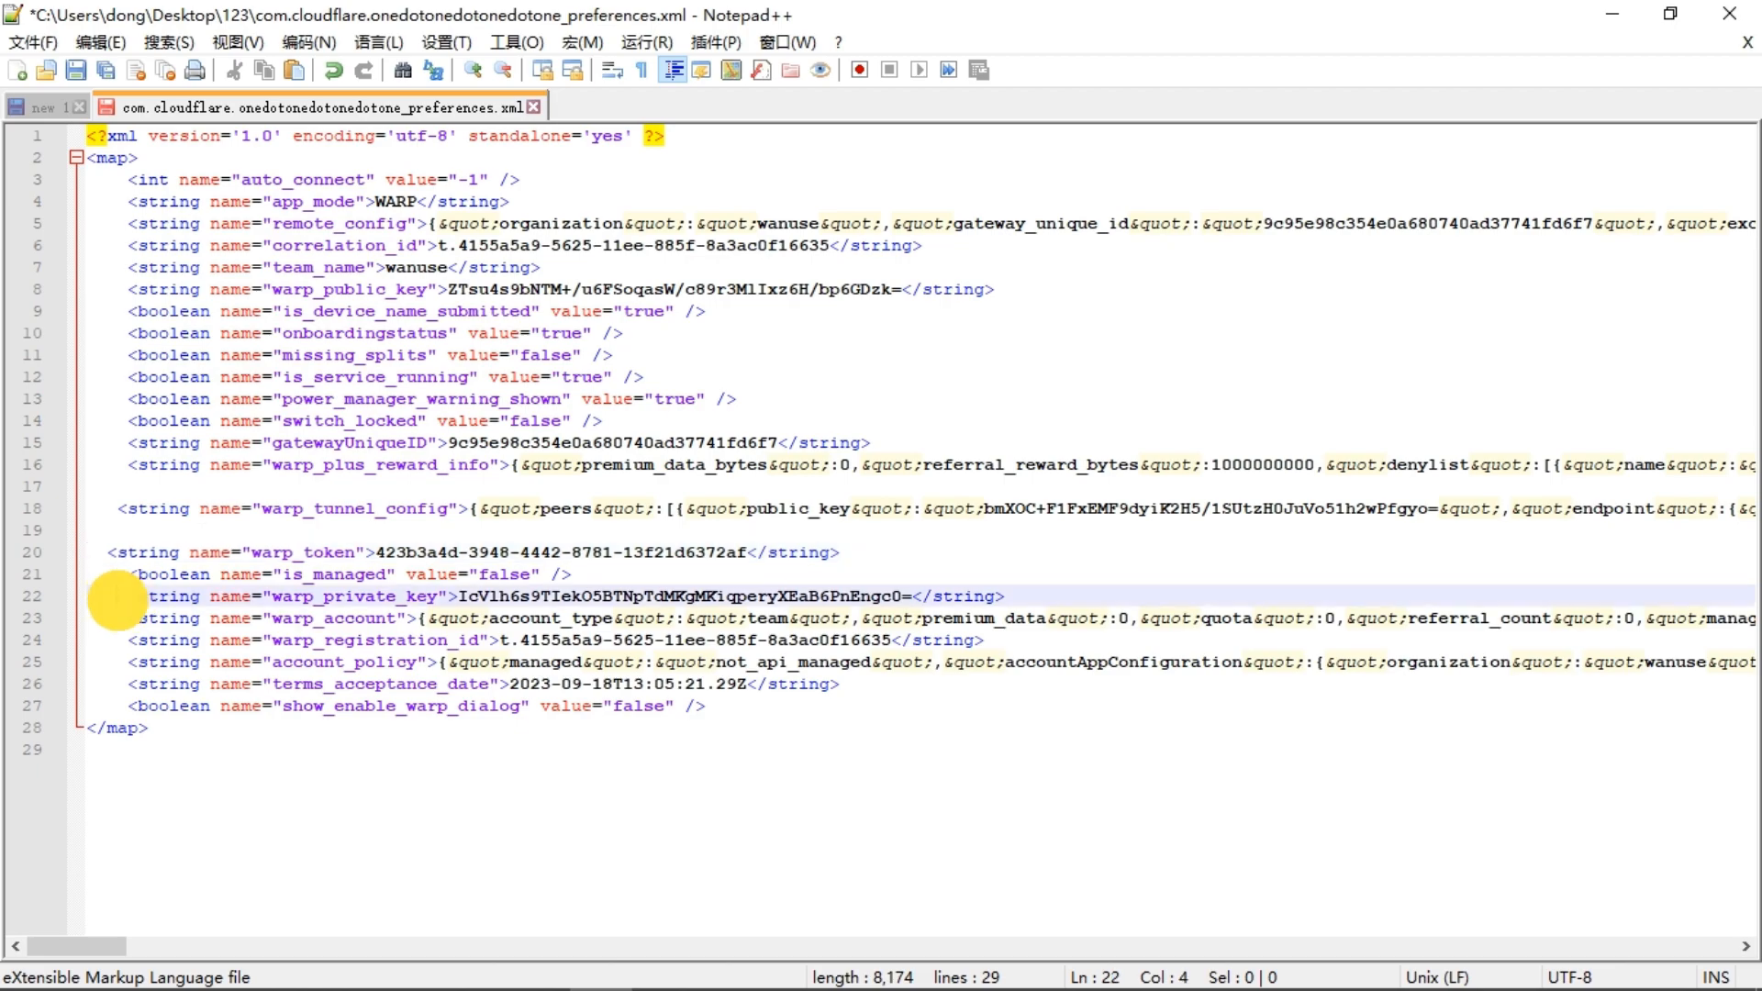
key(End)
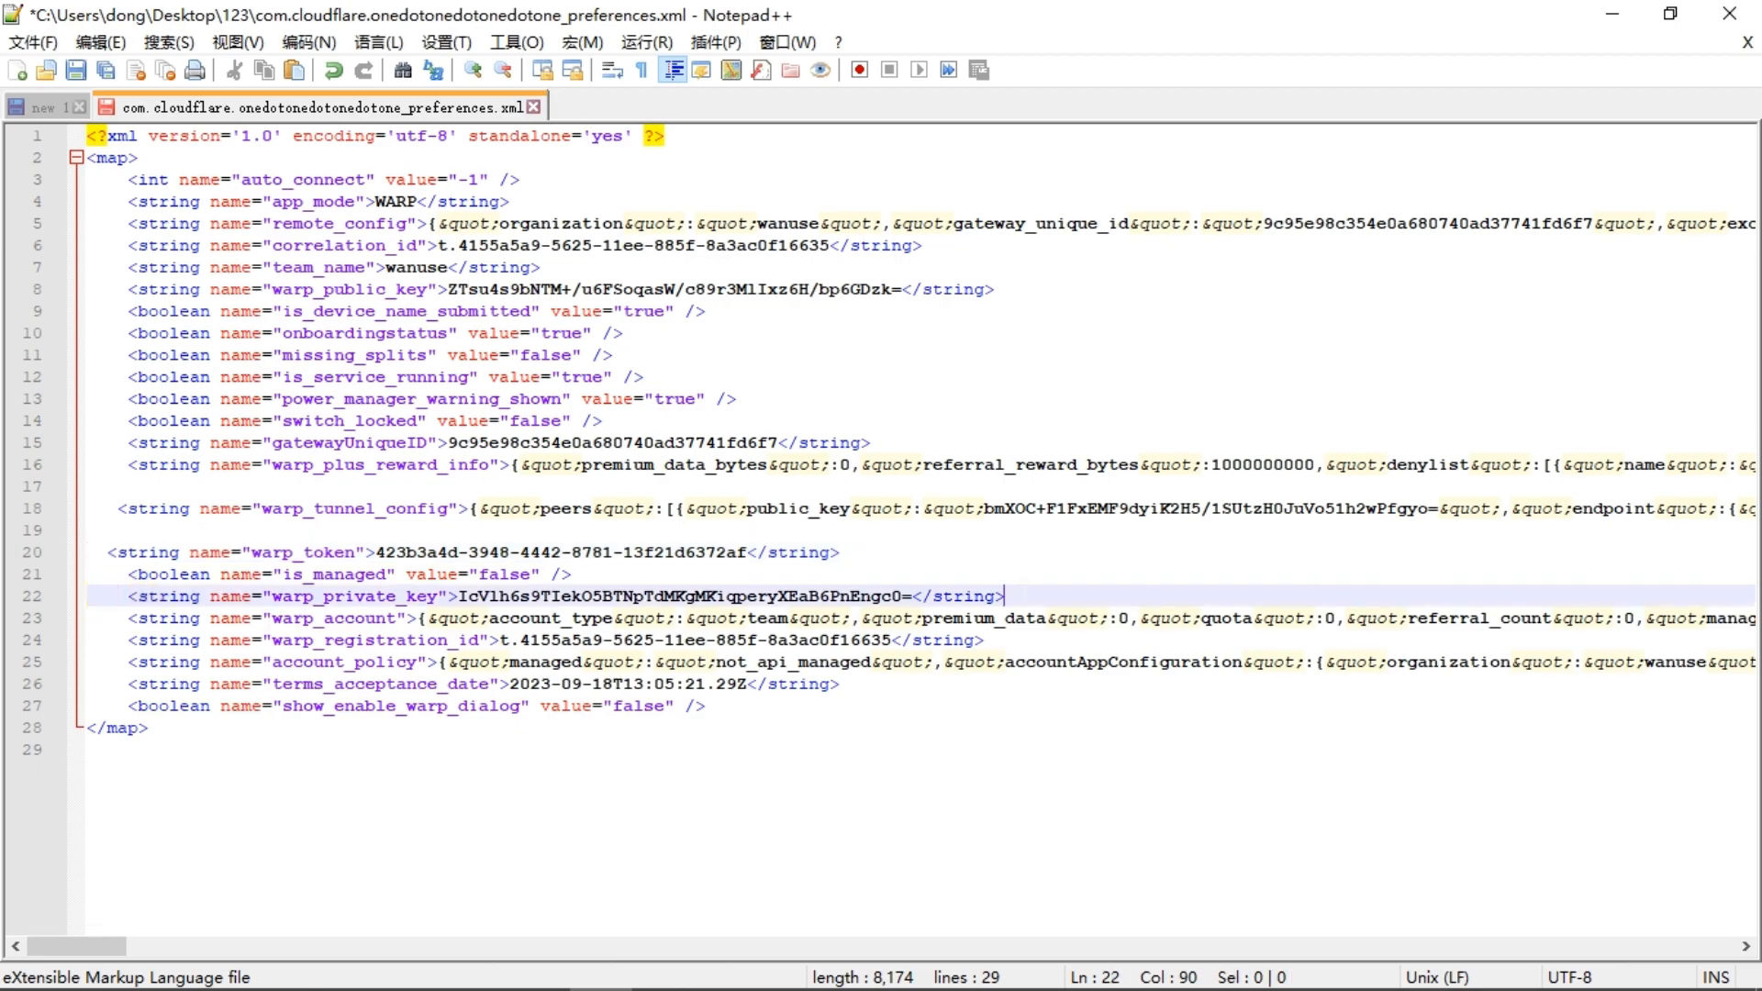
key(Return)
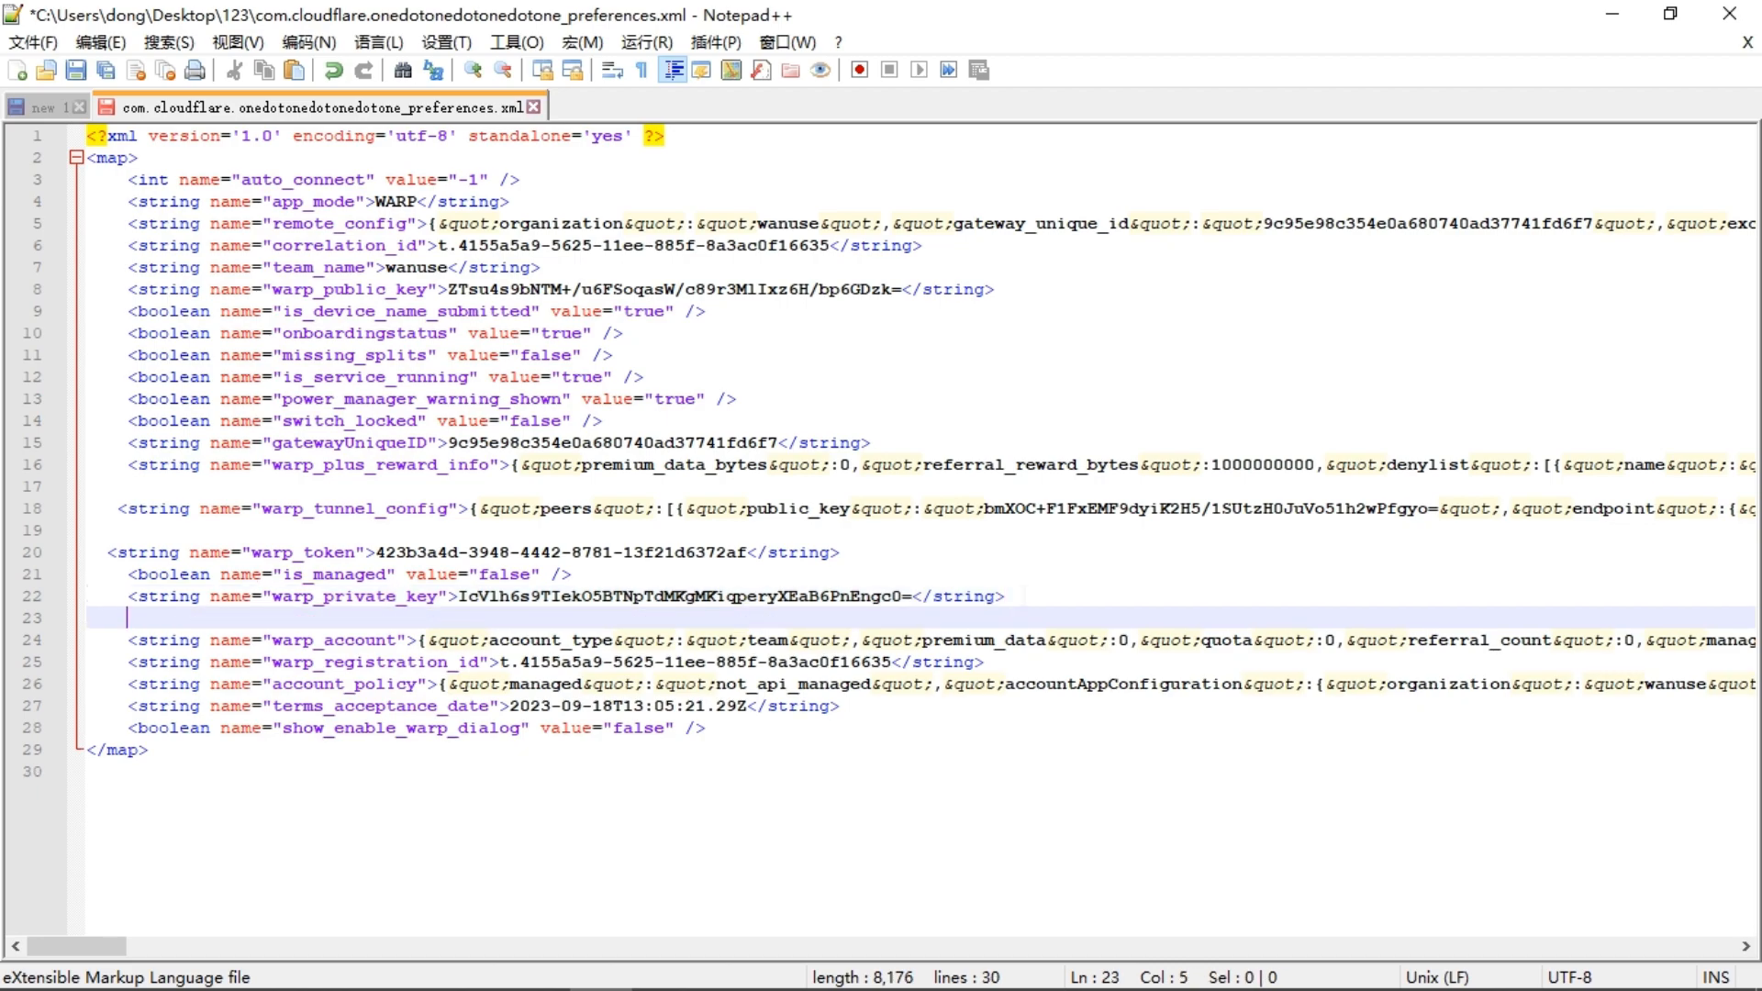
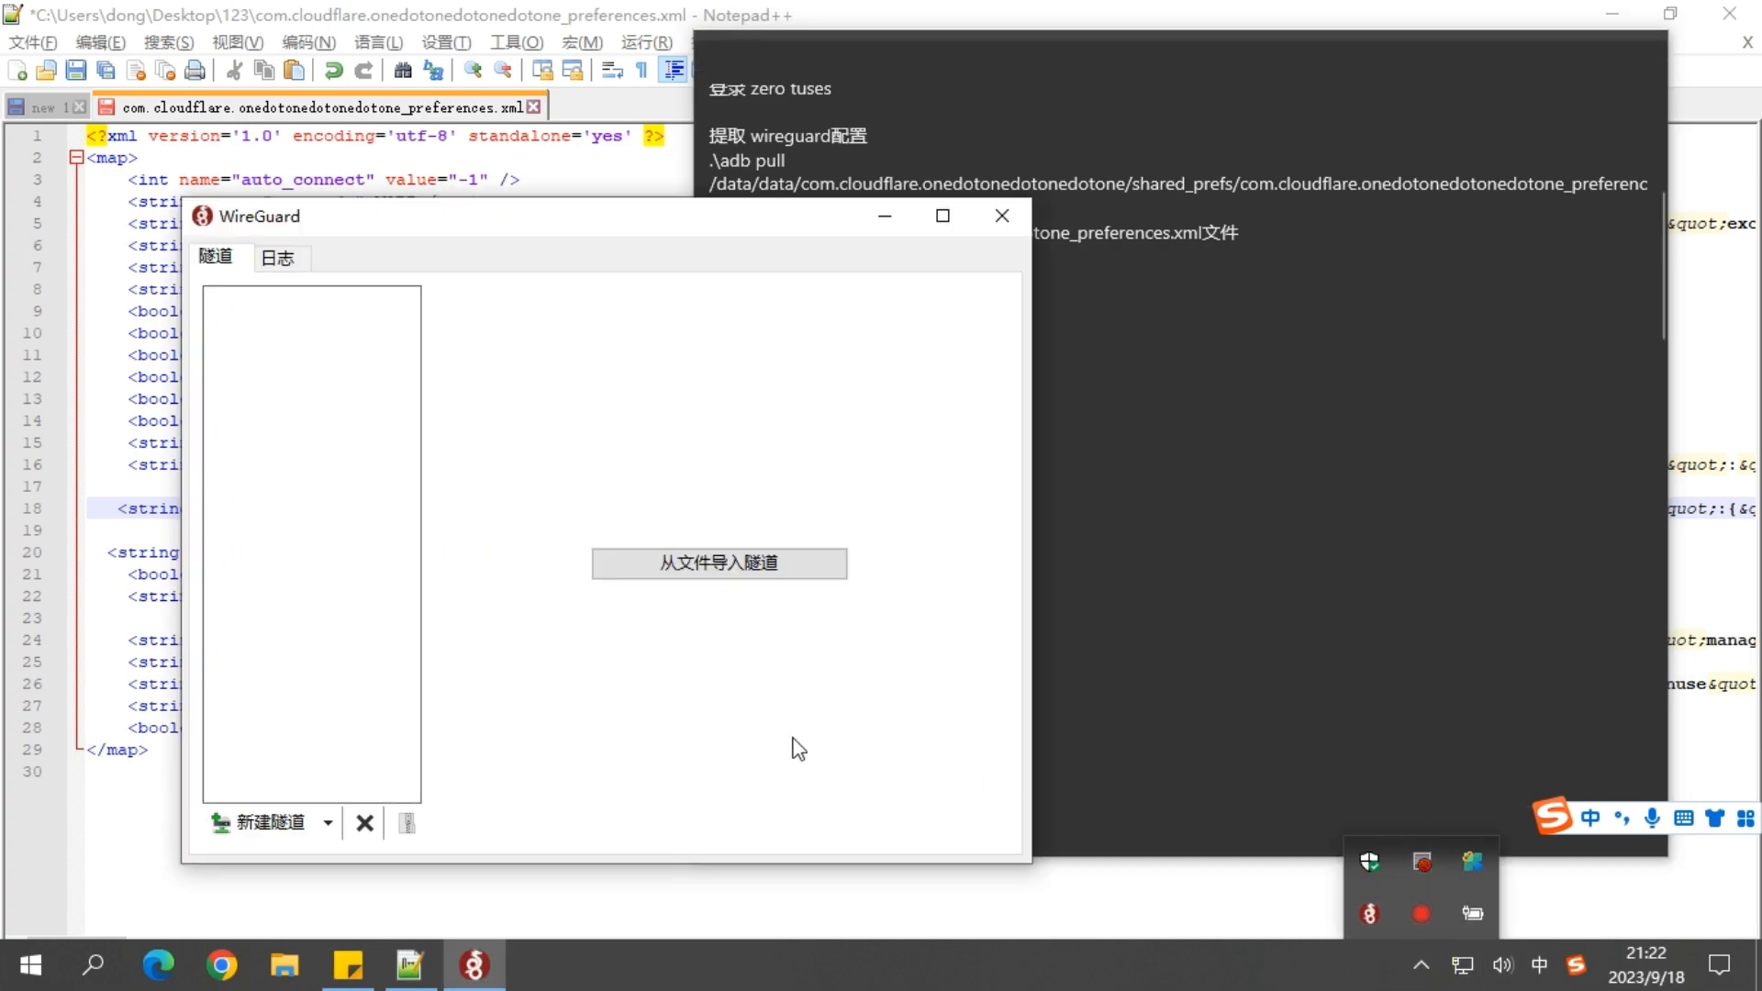
Step: Maximize and restore the WireGuard window, then cancel importing a tunnel from file
double_click(492, 230)
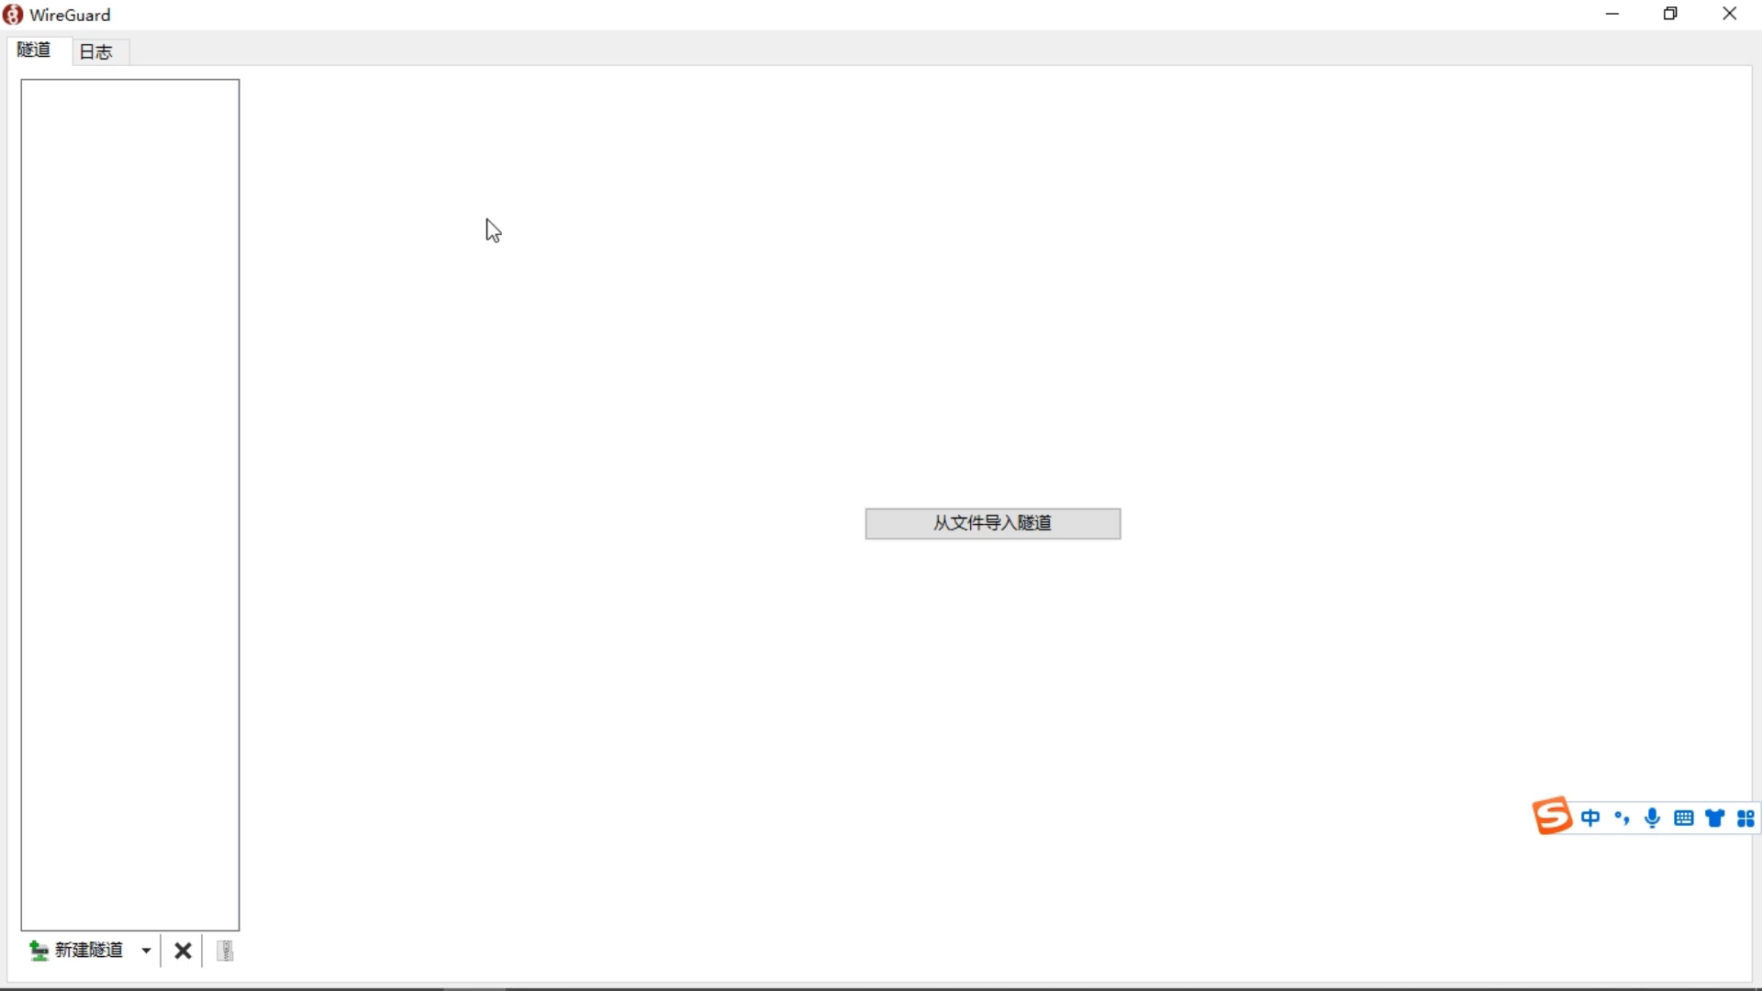
click(1673, 14)
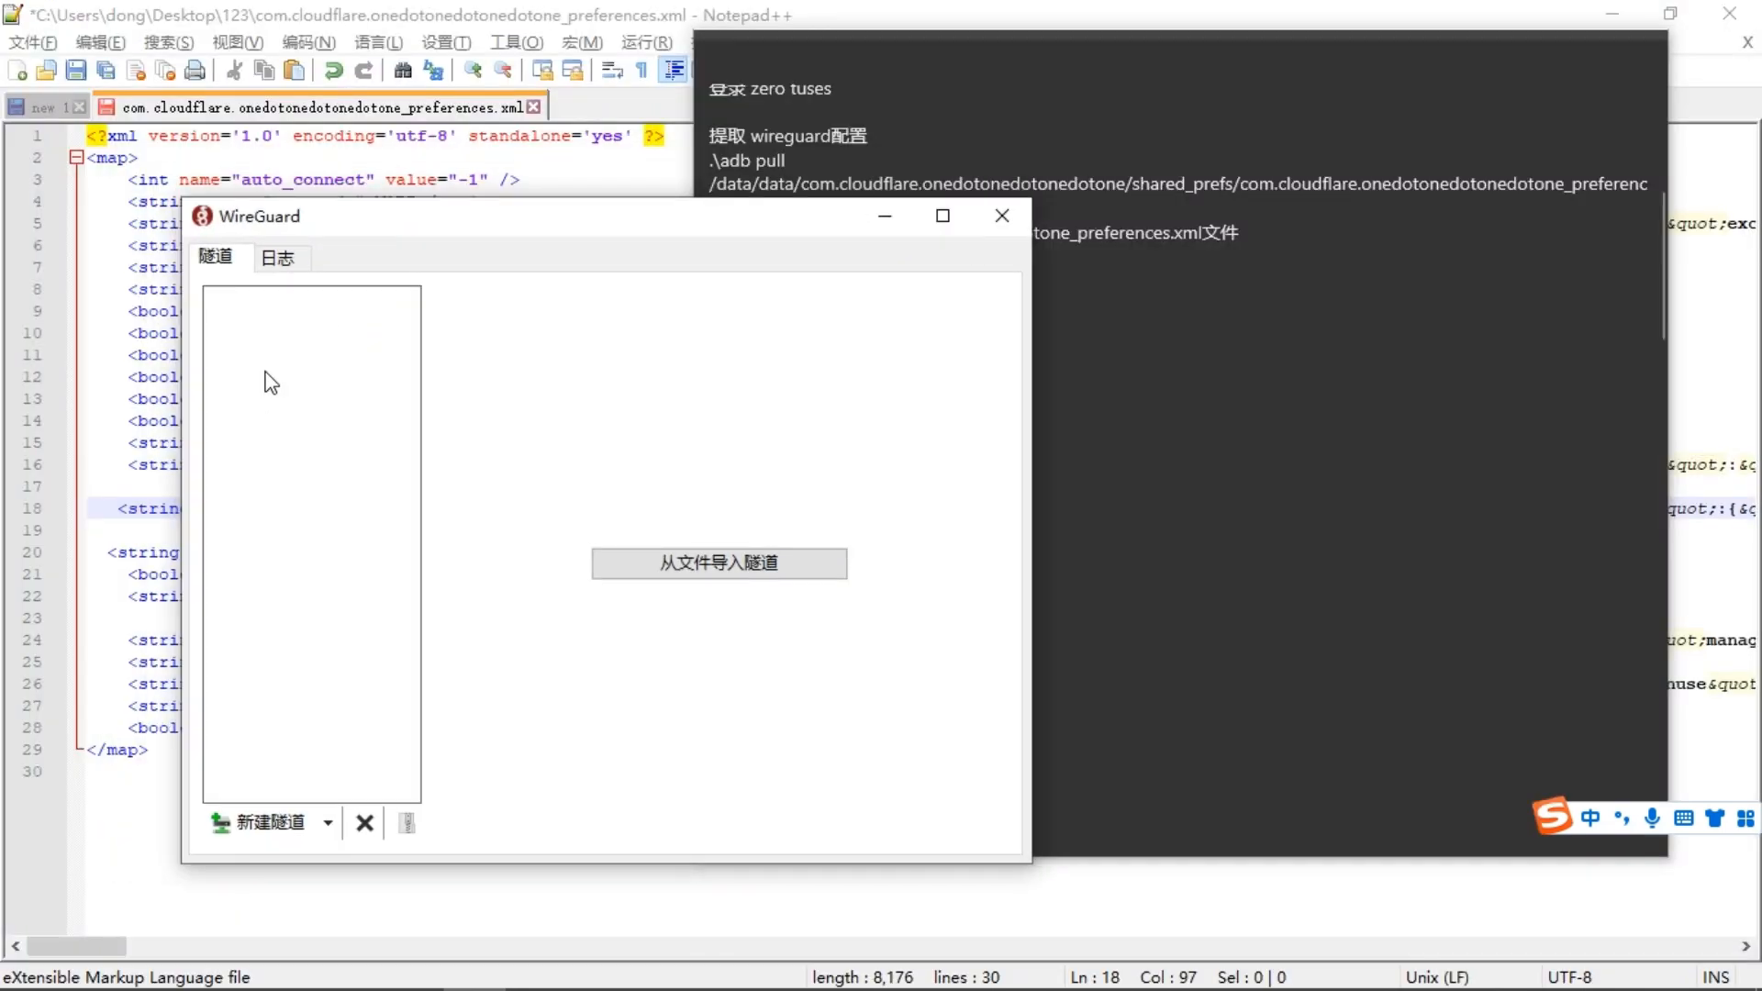
click(299, 825)
click(973, 813)
Step: Create a new empty tunnel with generated keys and bring the Interface/Peer template note forward
click(330, 824)
click(304, 889)
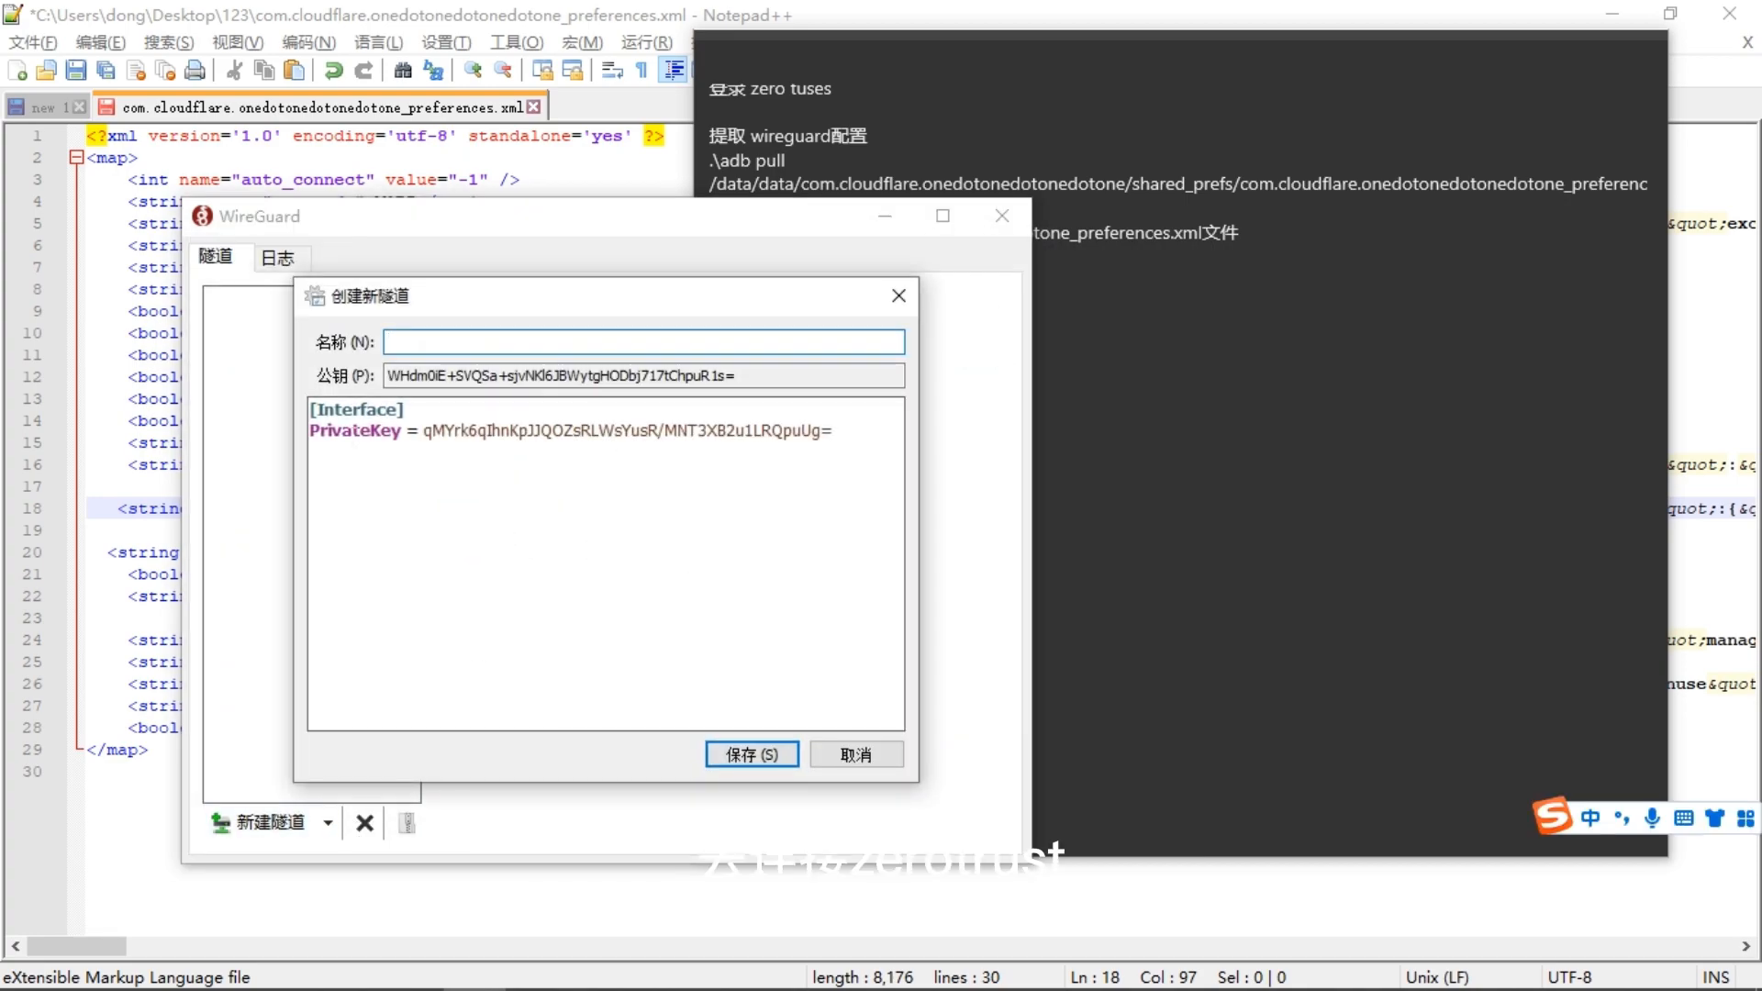
click(1422, 502)
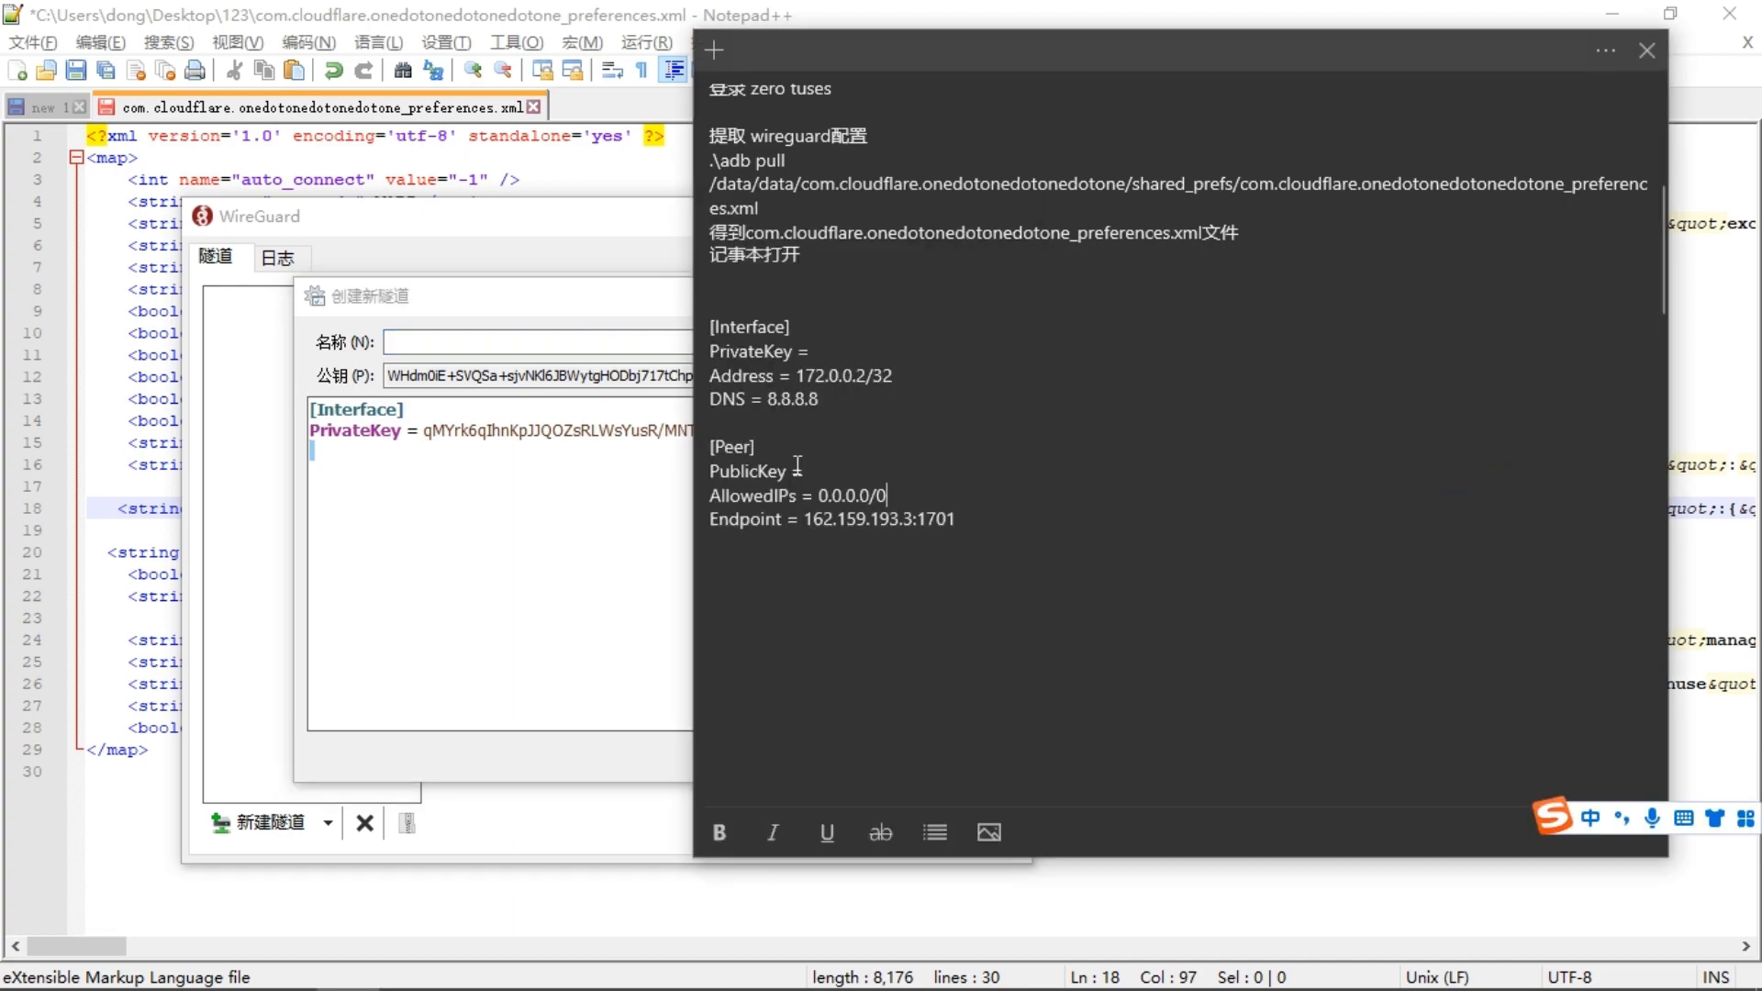
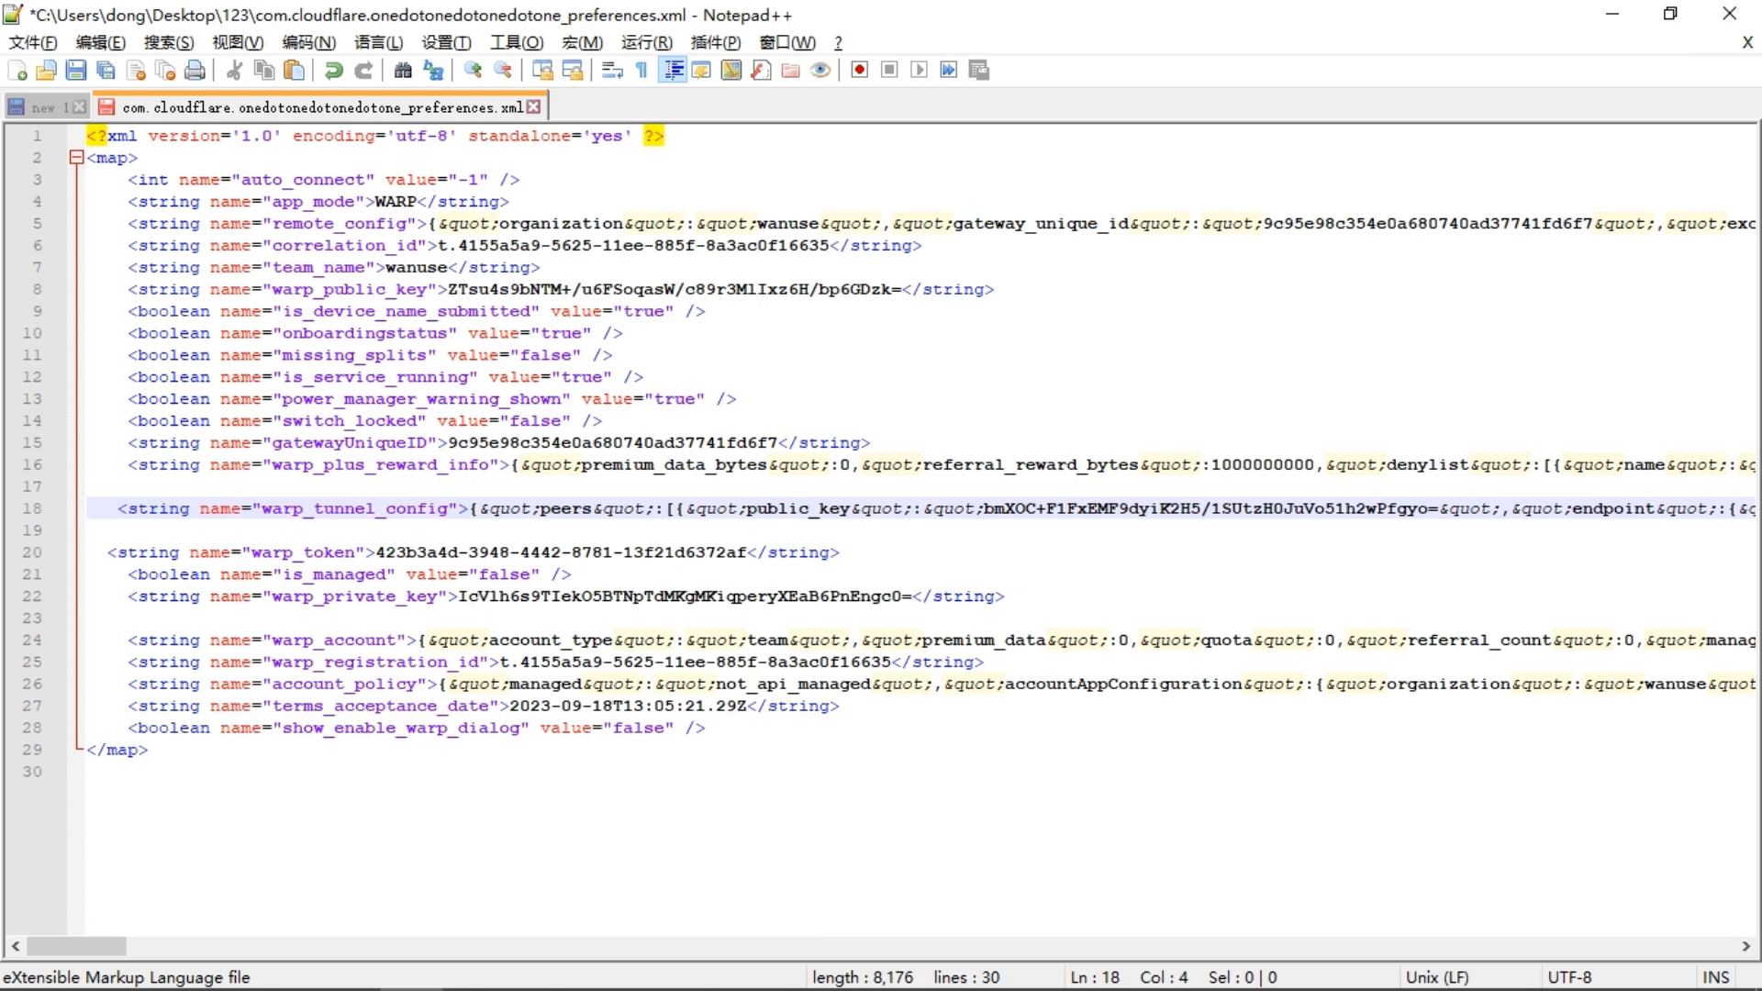
Step: Copy the warp_private_key value from line 22 of the WARP preferences XML
click(460, 595)
drag(460, 595, 912, 598)
right_click(911, 597)
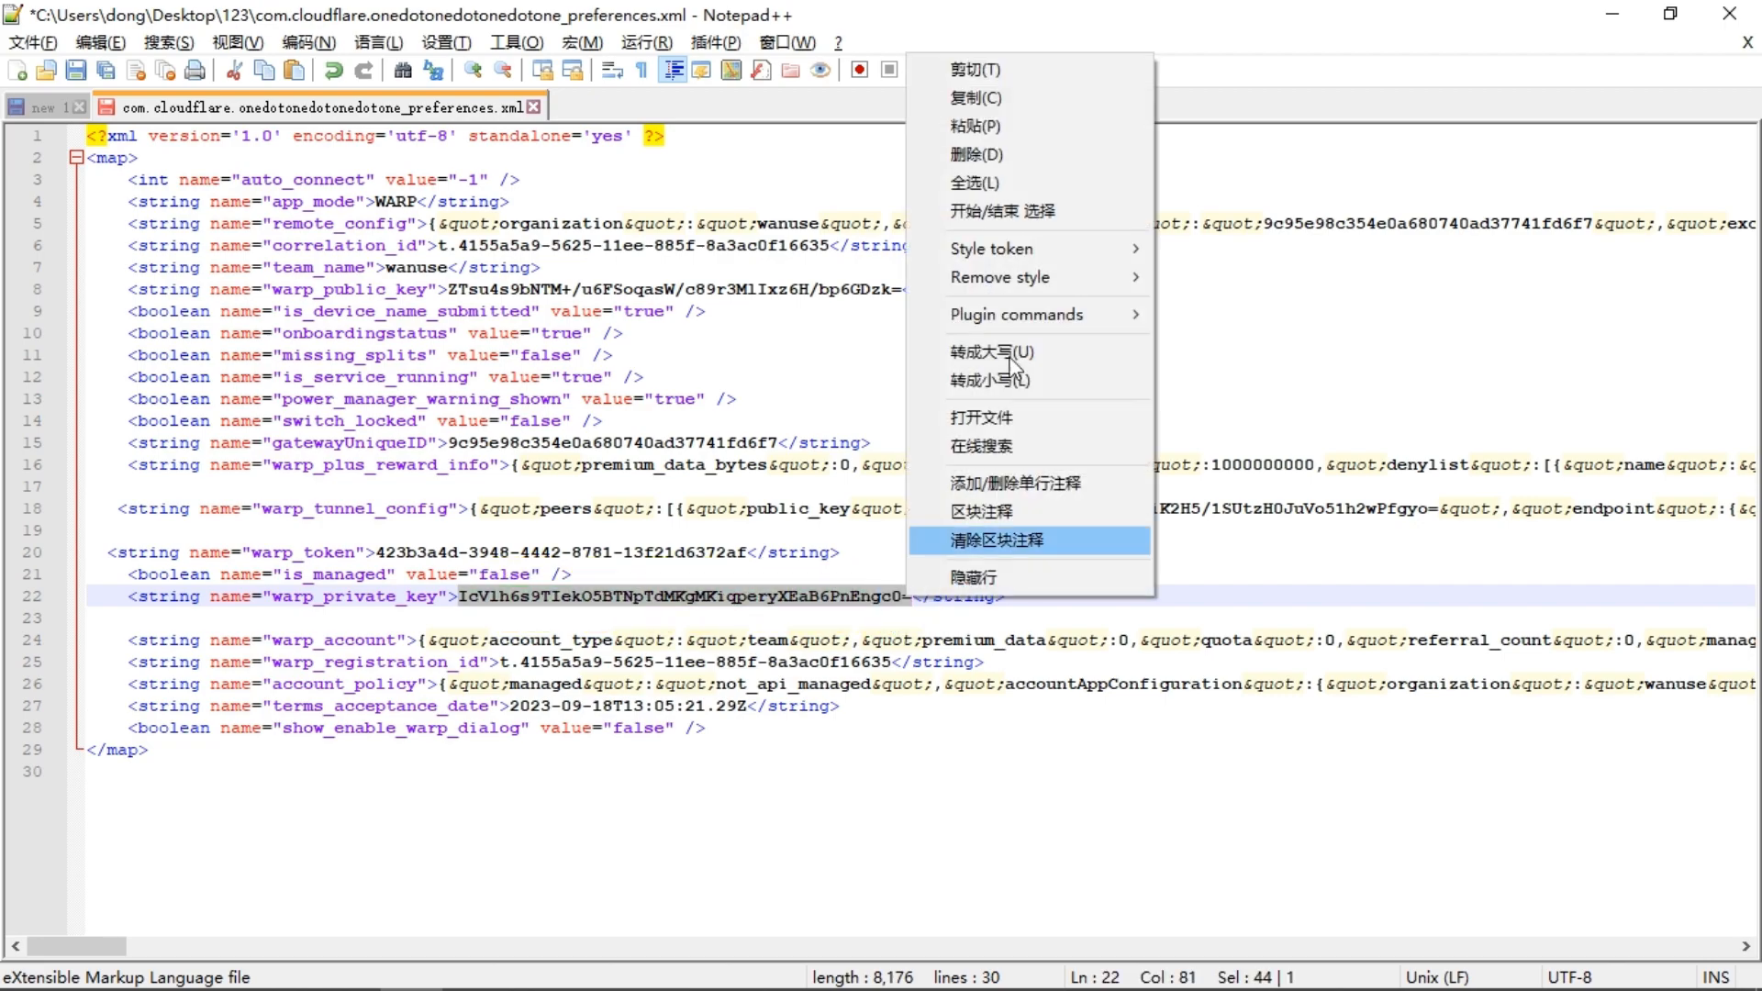
click(1000, 98)
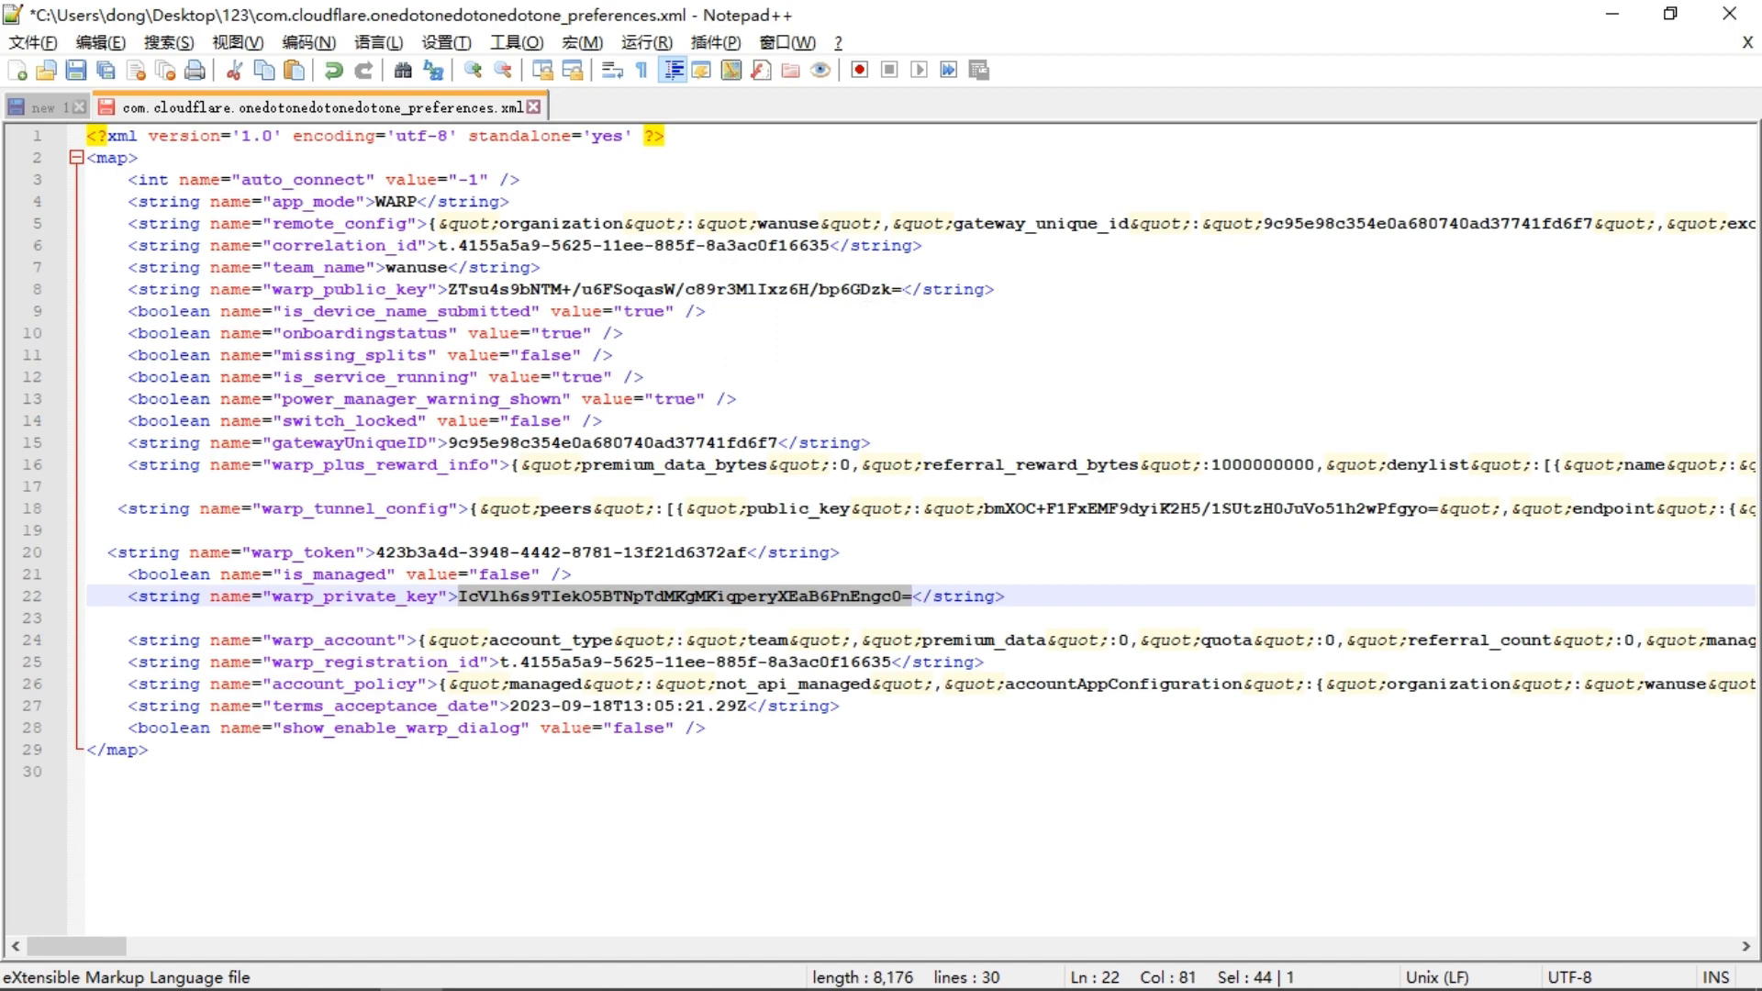
drag(901, 289, 448, 289)
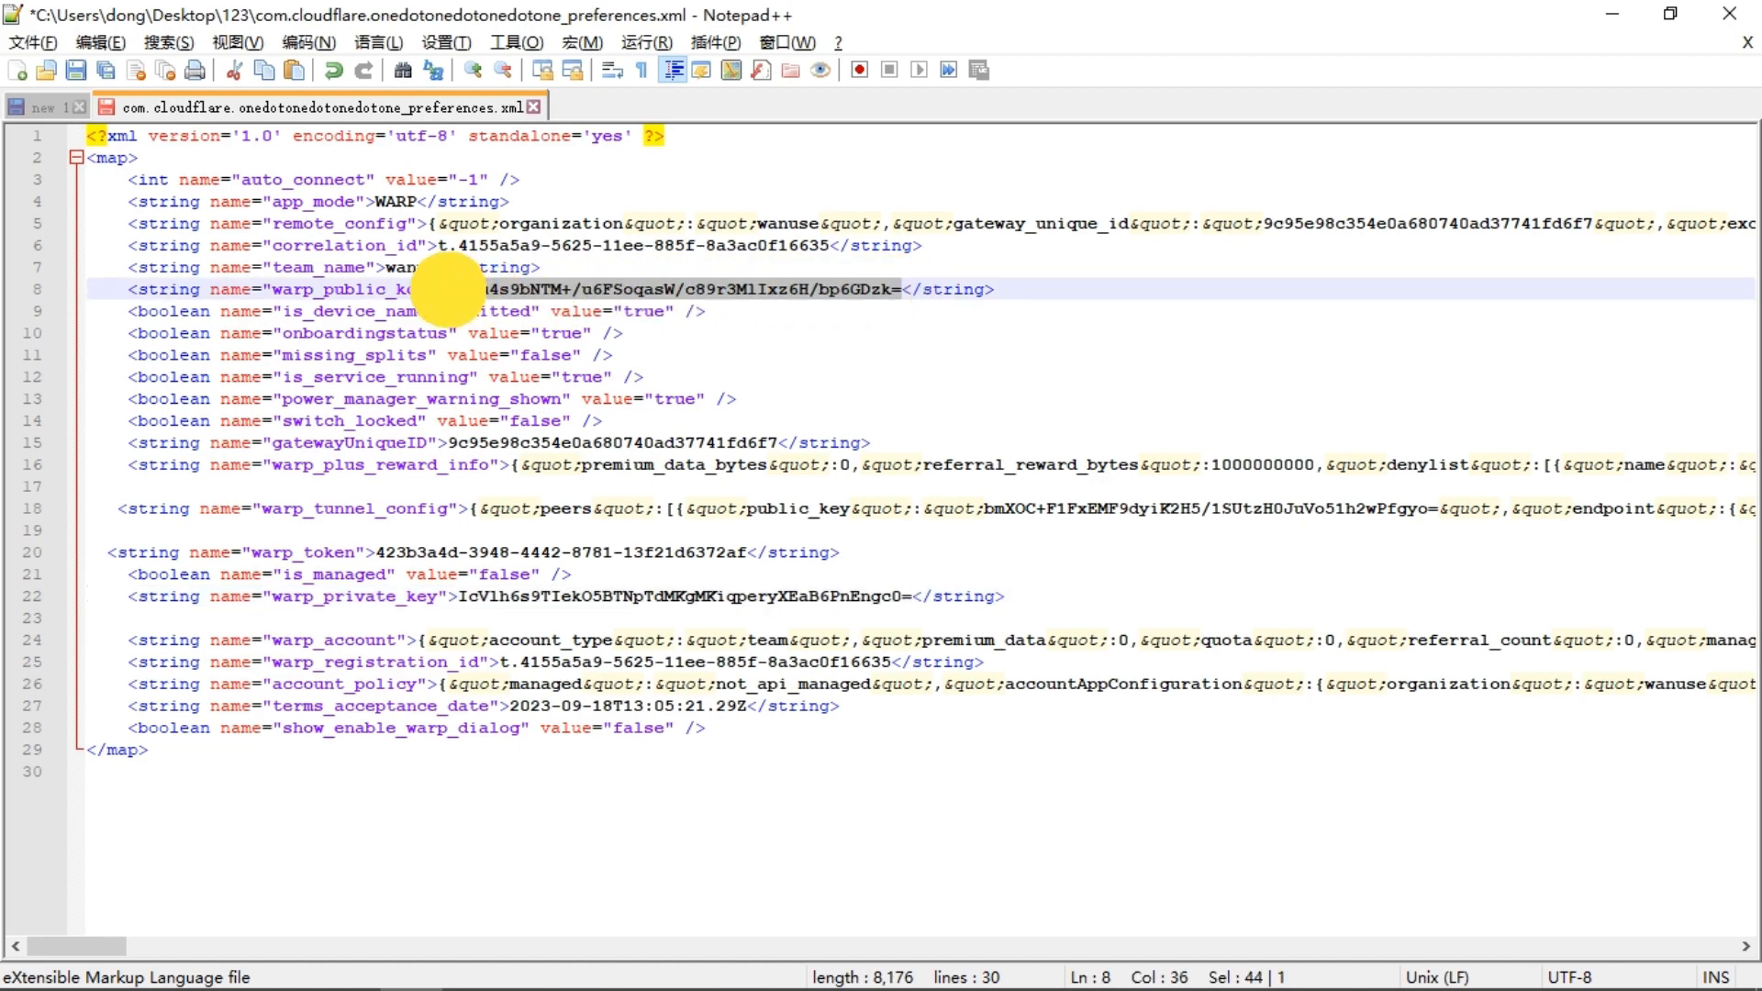
key(alt+Tab)
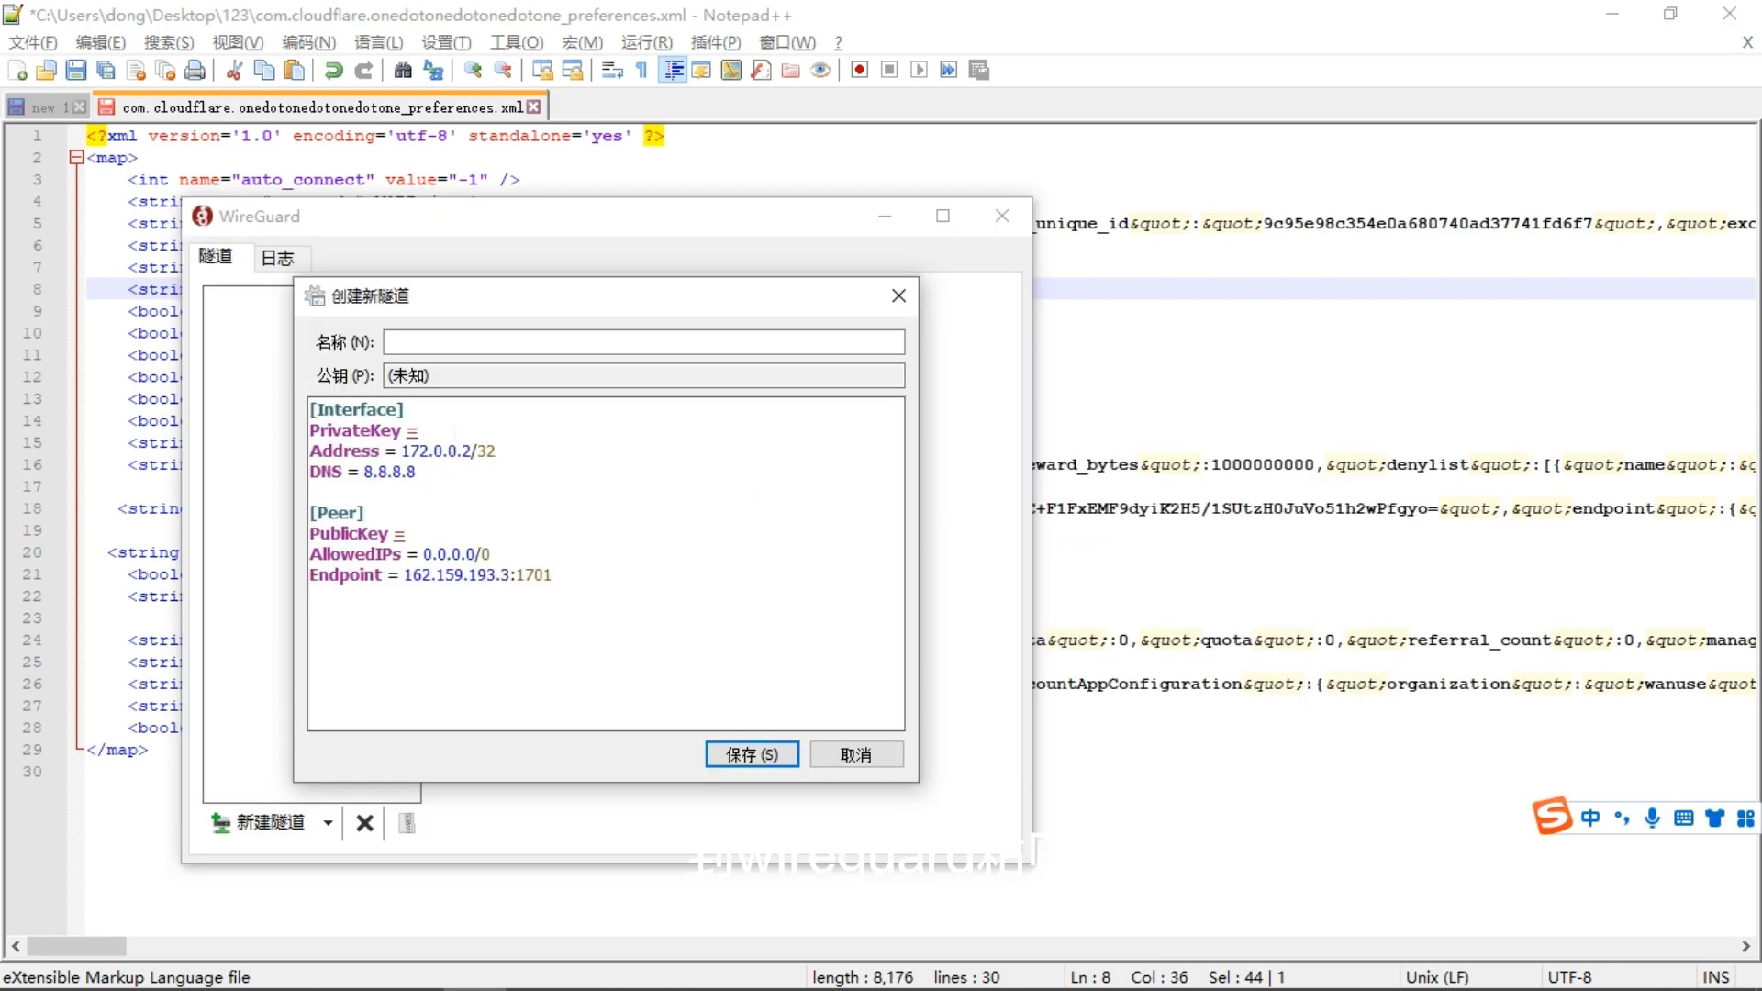
Step: Paste the WARP private key after 'PrivateKey =' and check the warp_public_key value in the XML
right_click(450, 431)
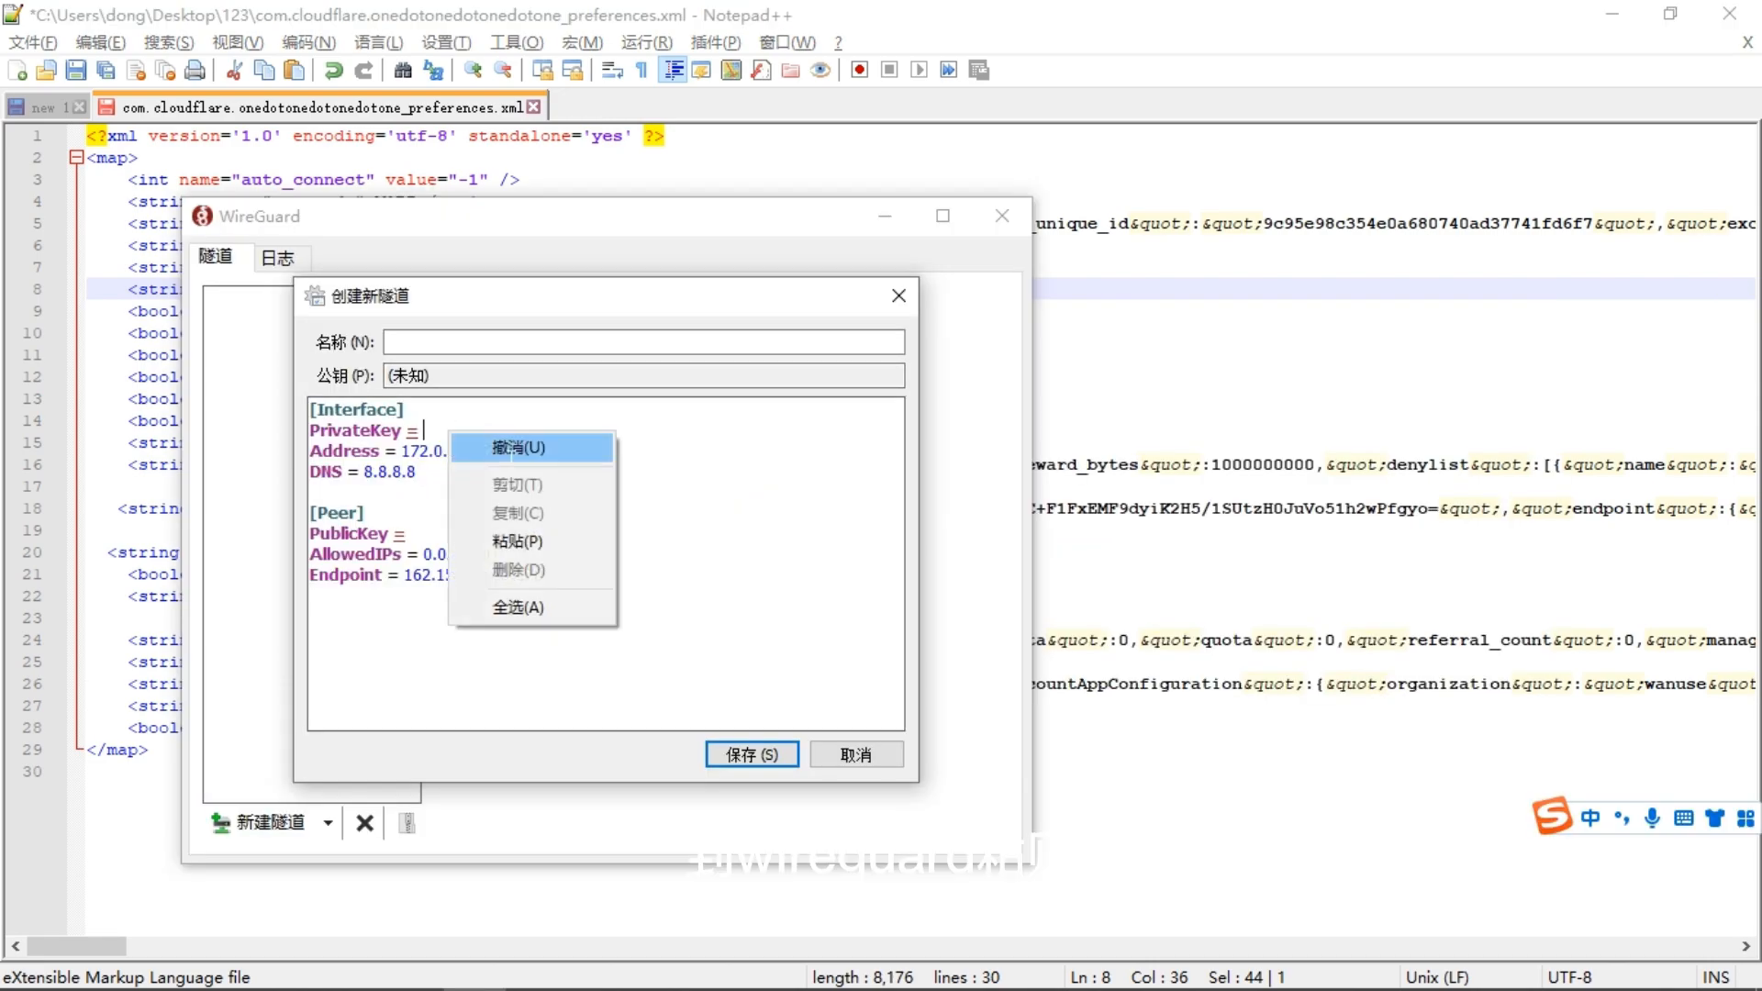
click(516, 541)
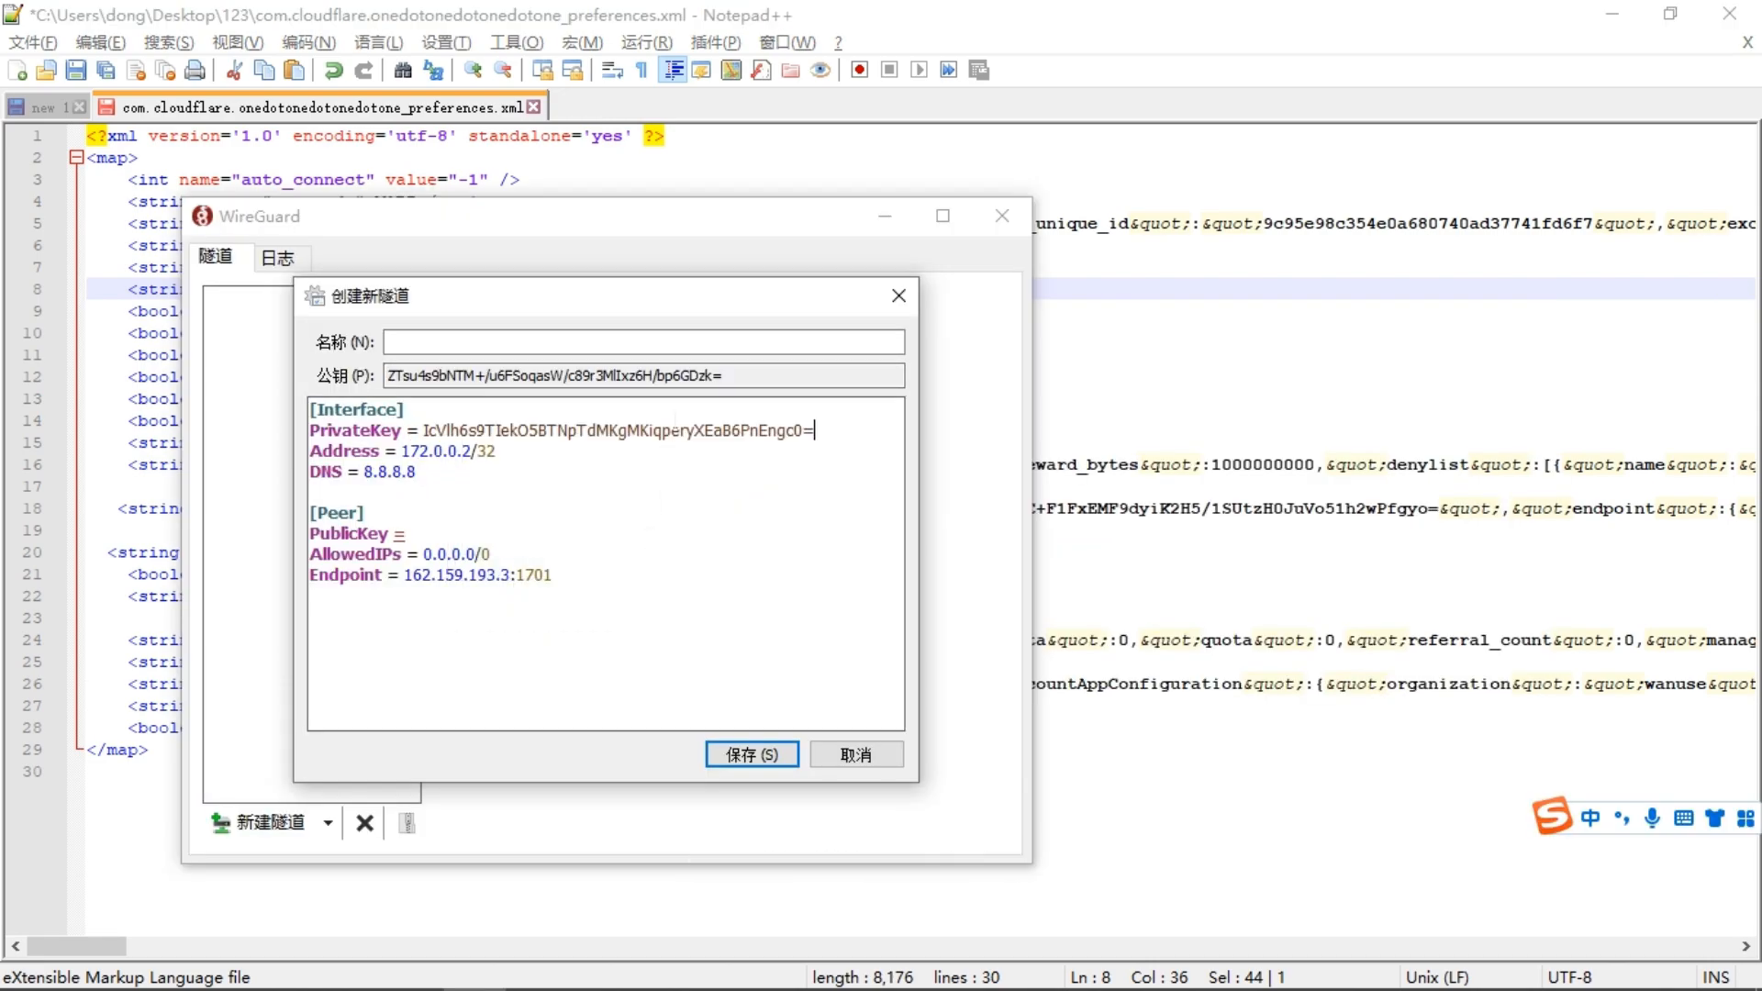
click(1103, 302)
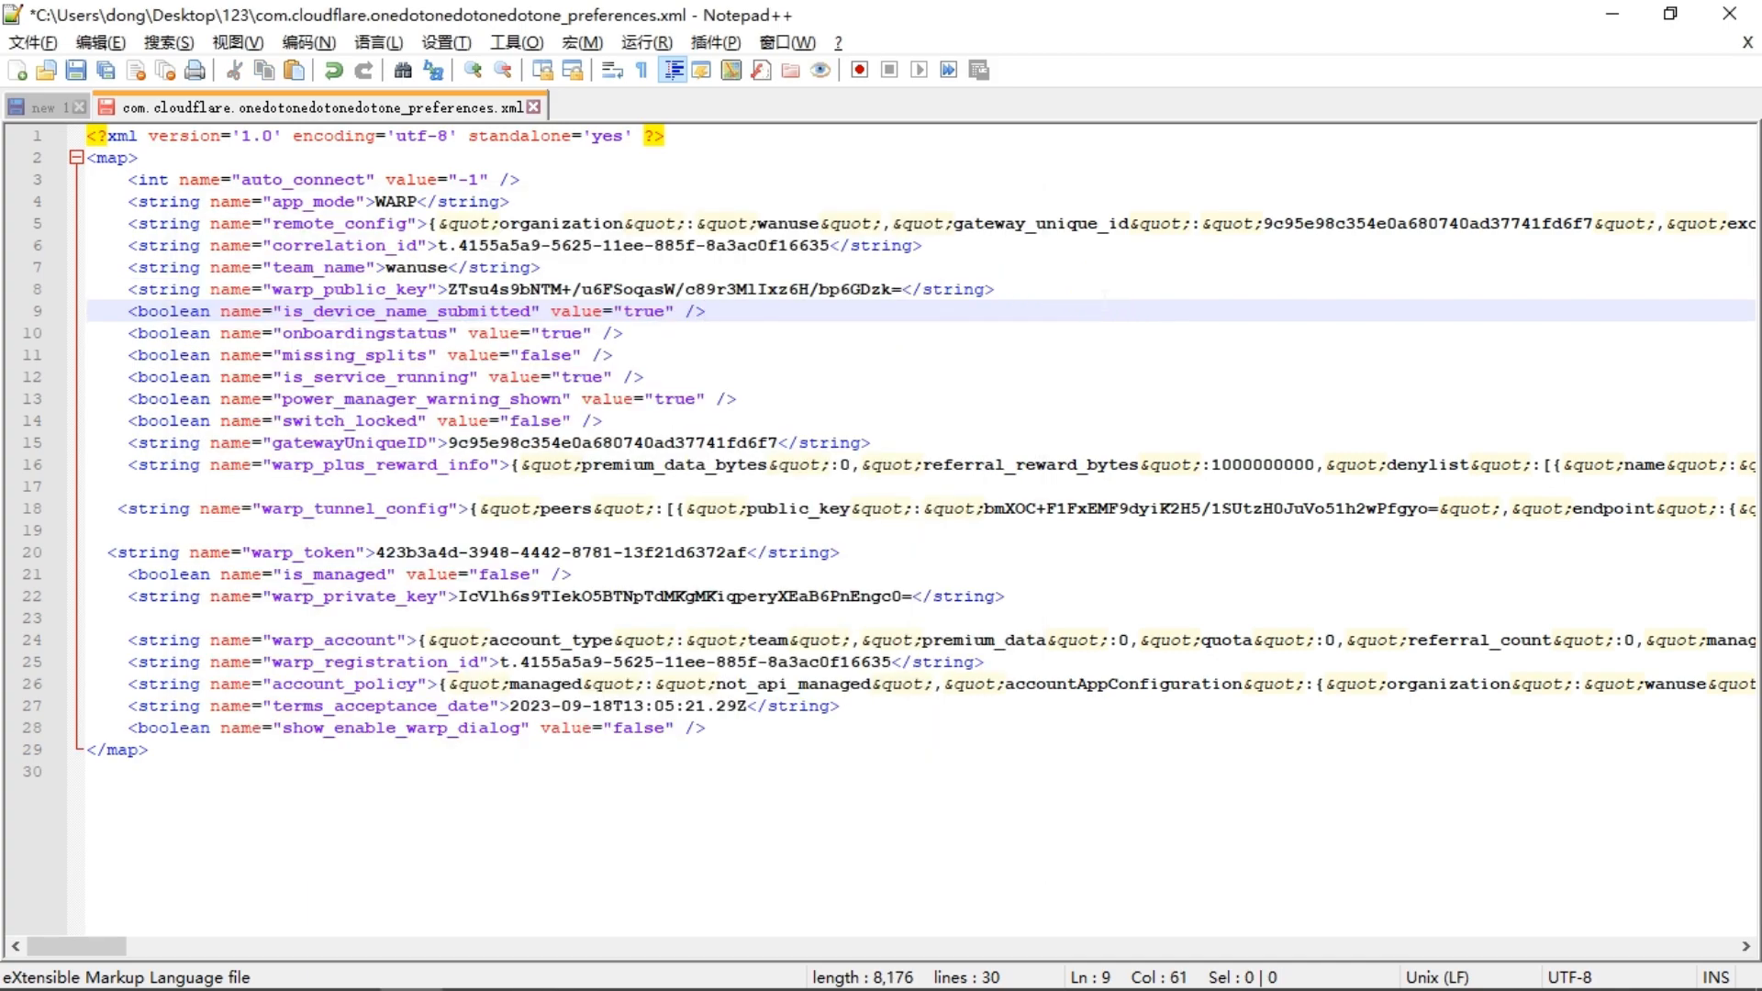
click(850, 289)
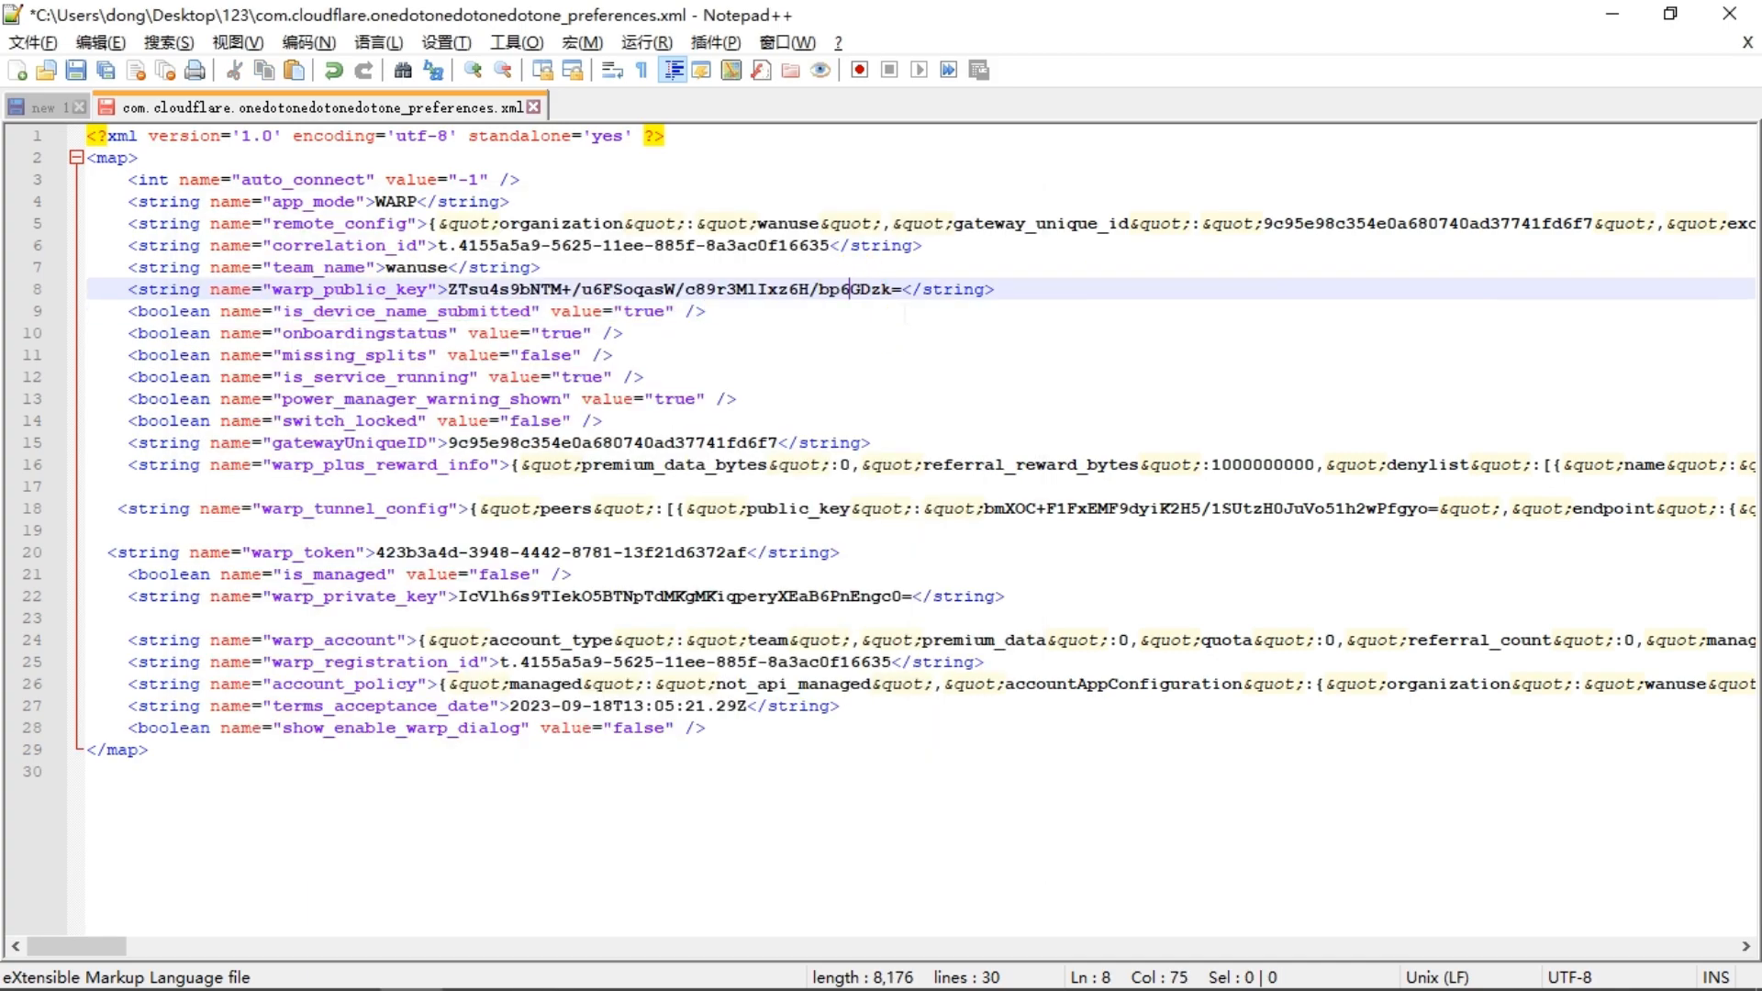
key(alt+Tab)
Step: Name the new tunnel 内网穿透 using pinyin input neiwang chuantou
click(902, 312)
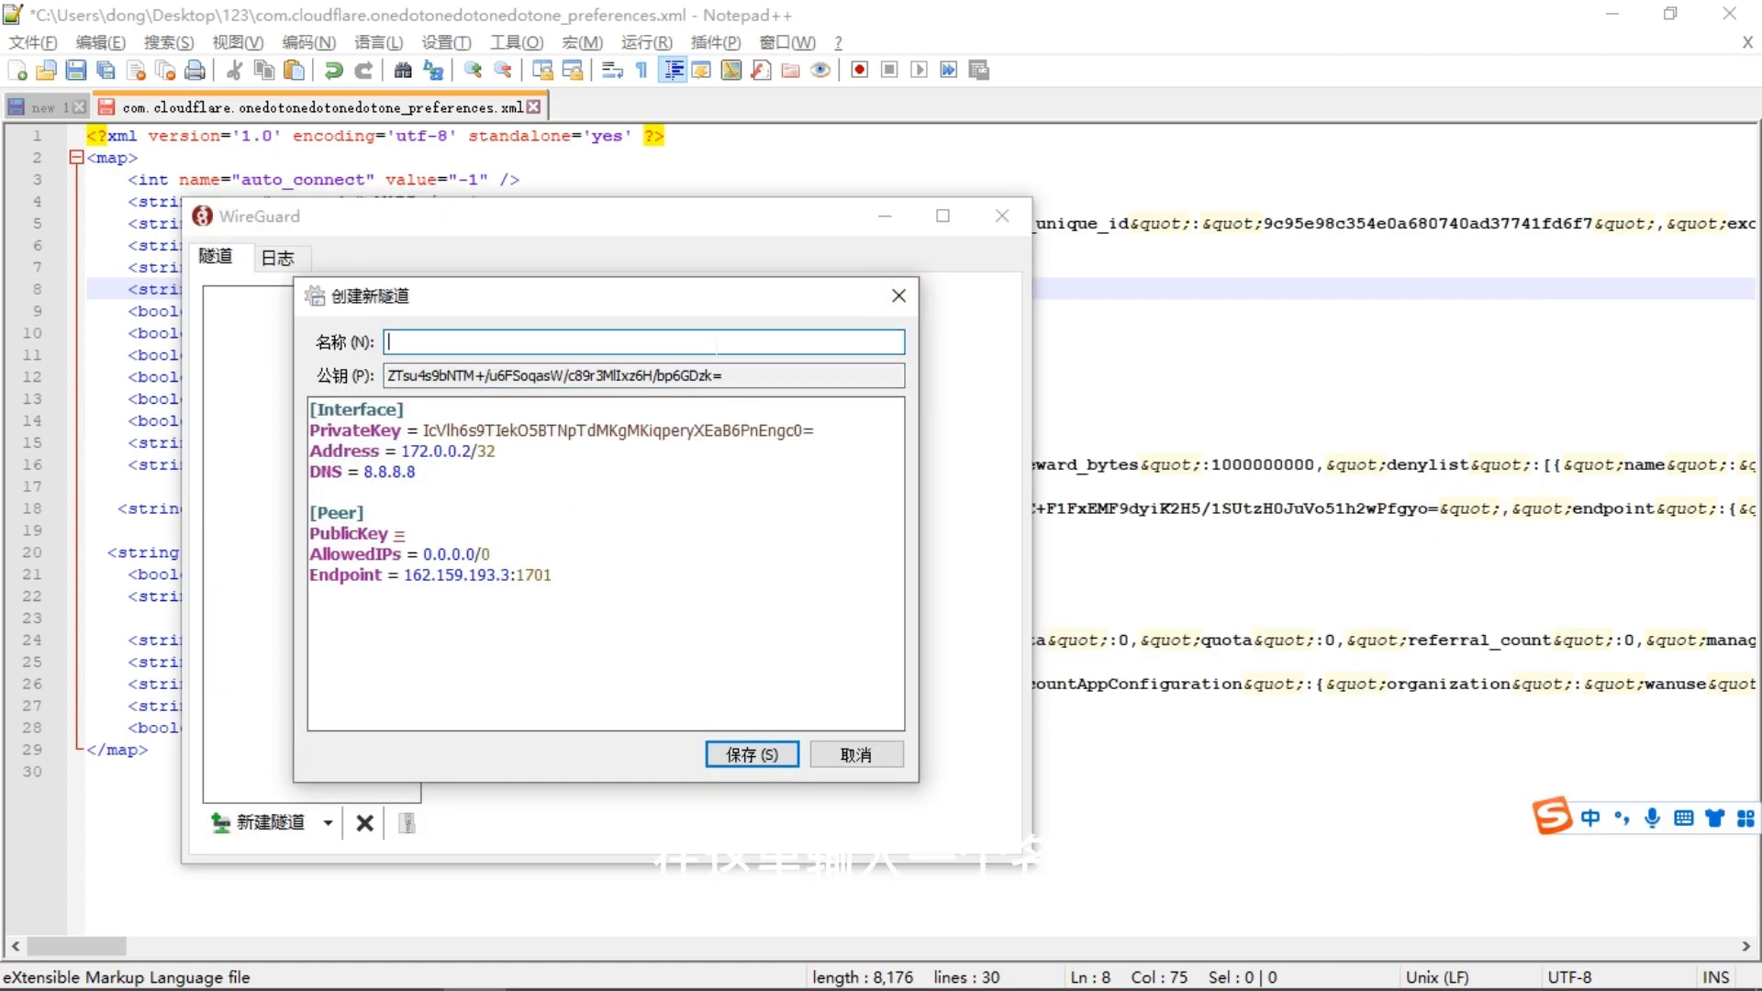
text(ne)
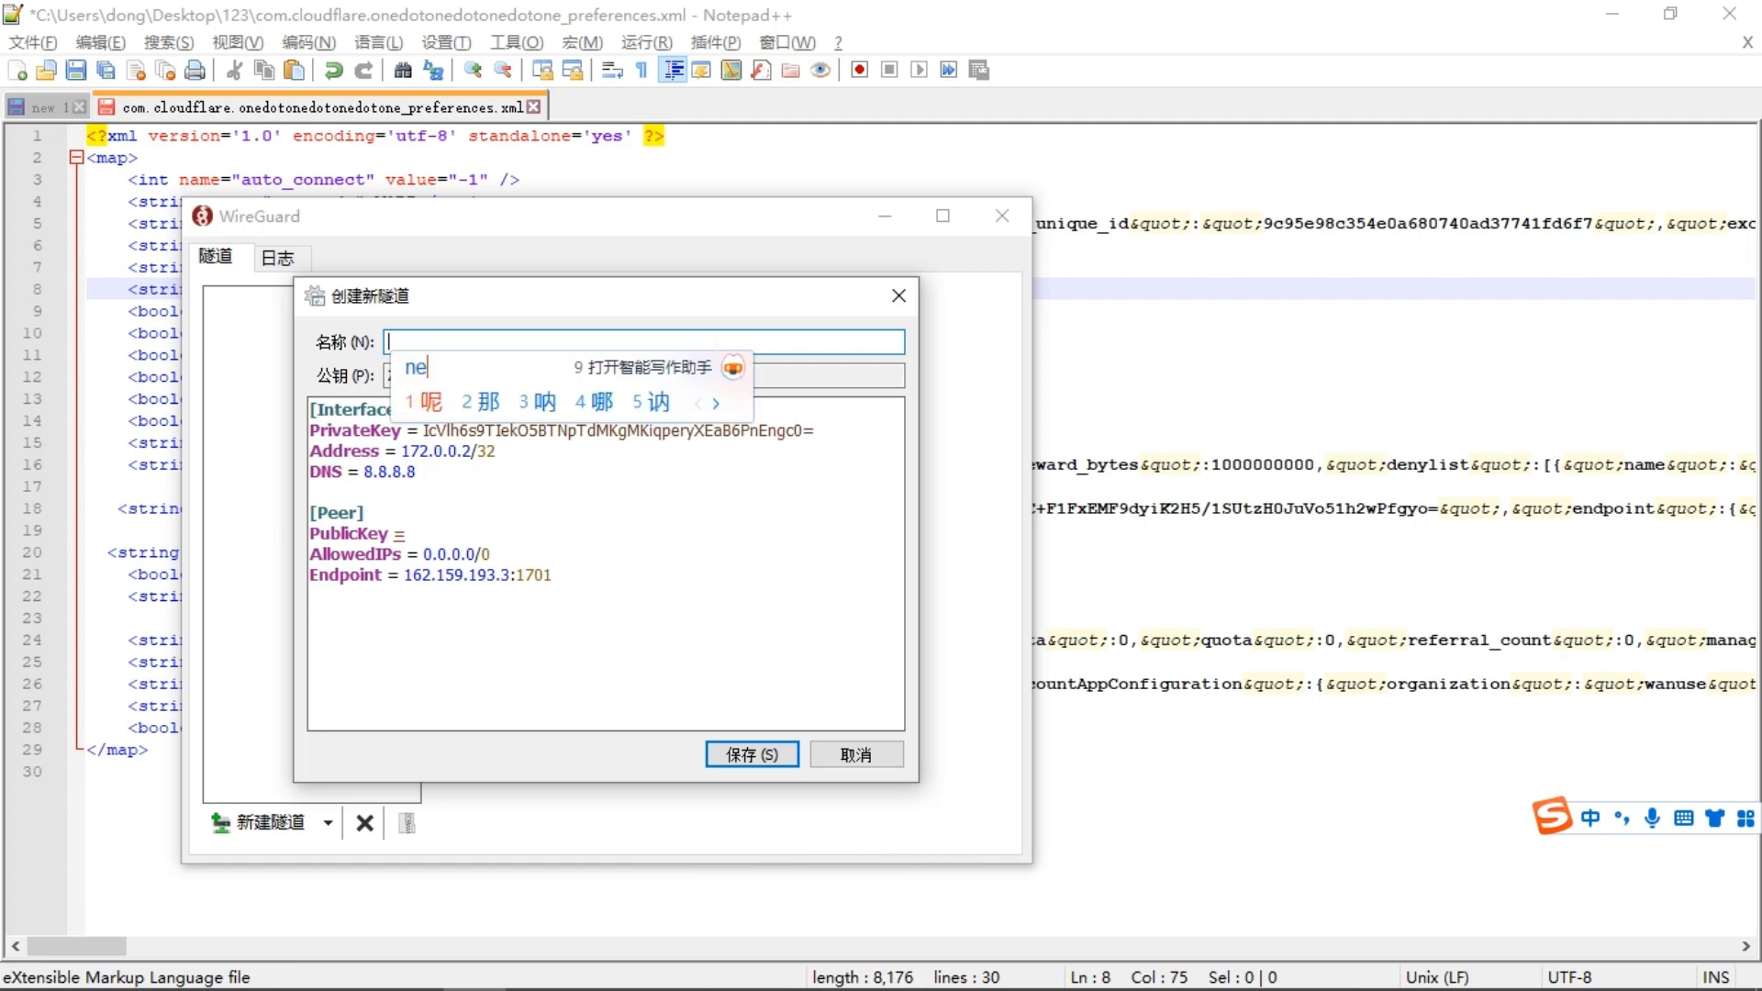
text(iwan)
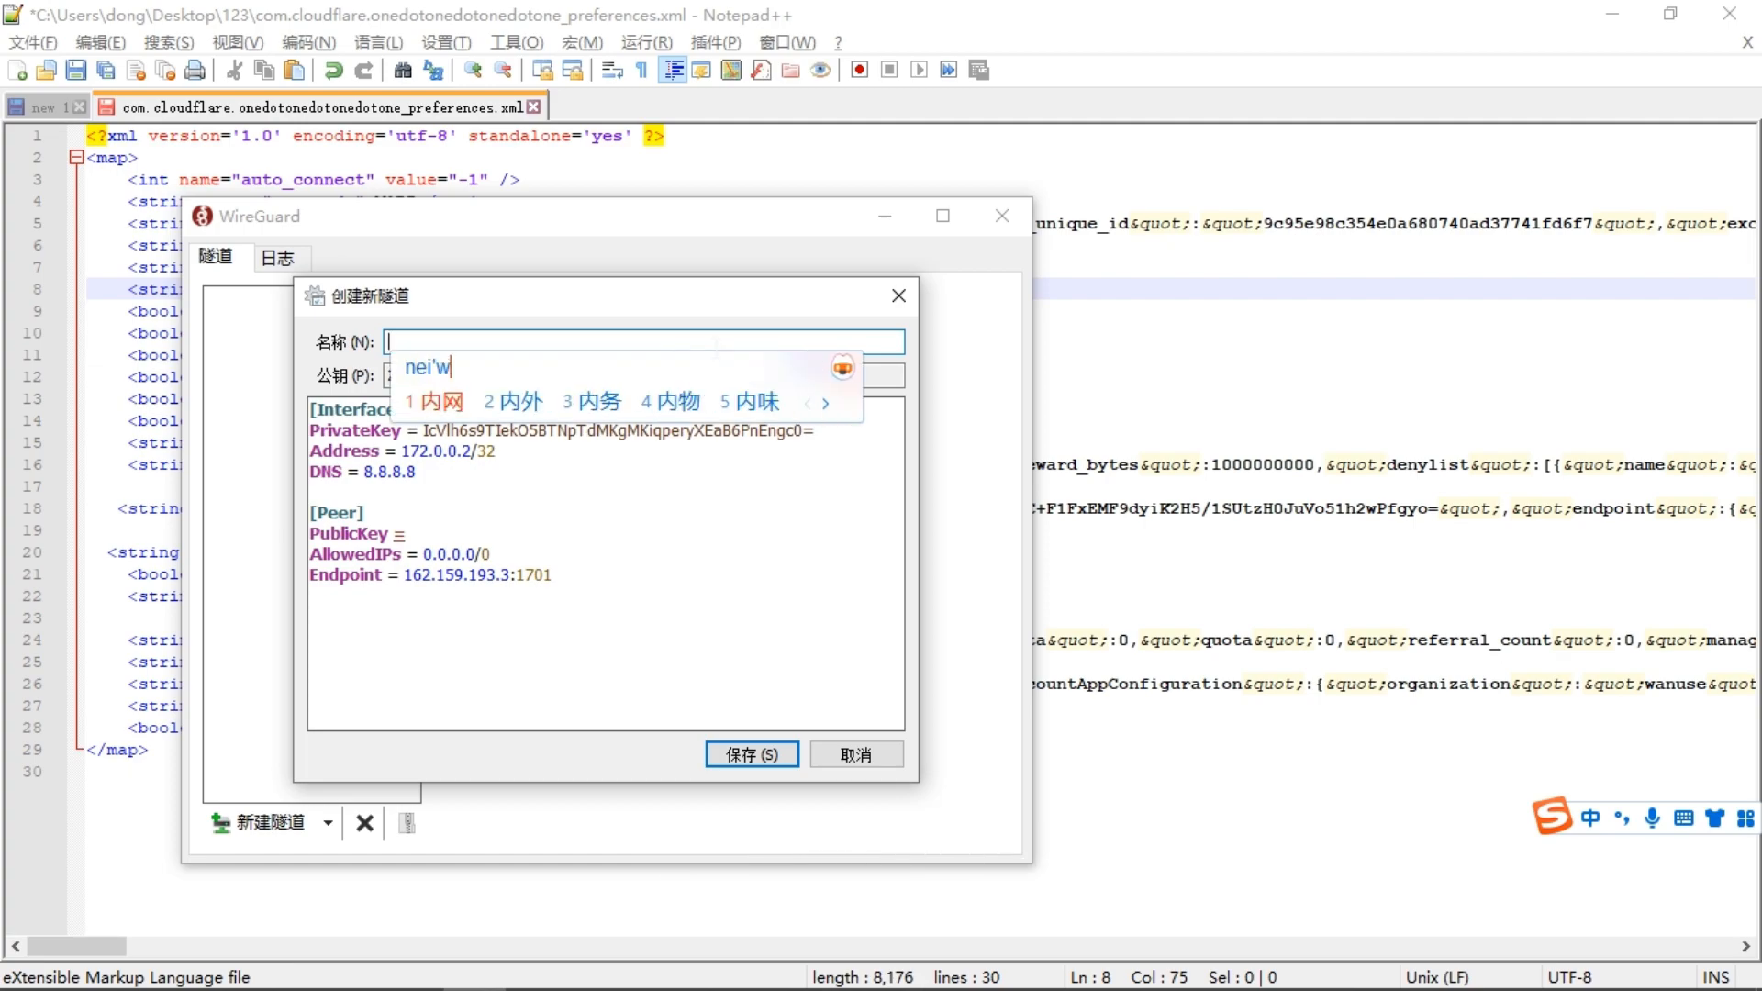
text(g)
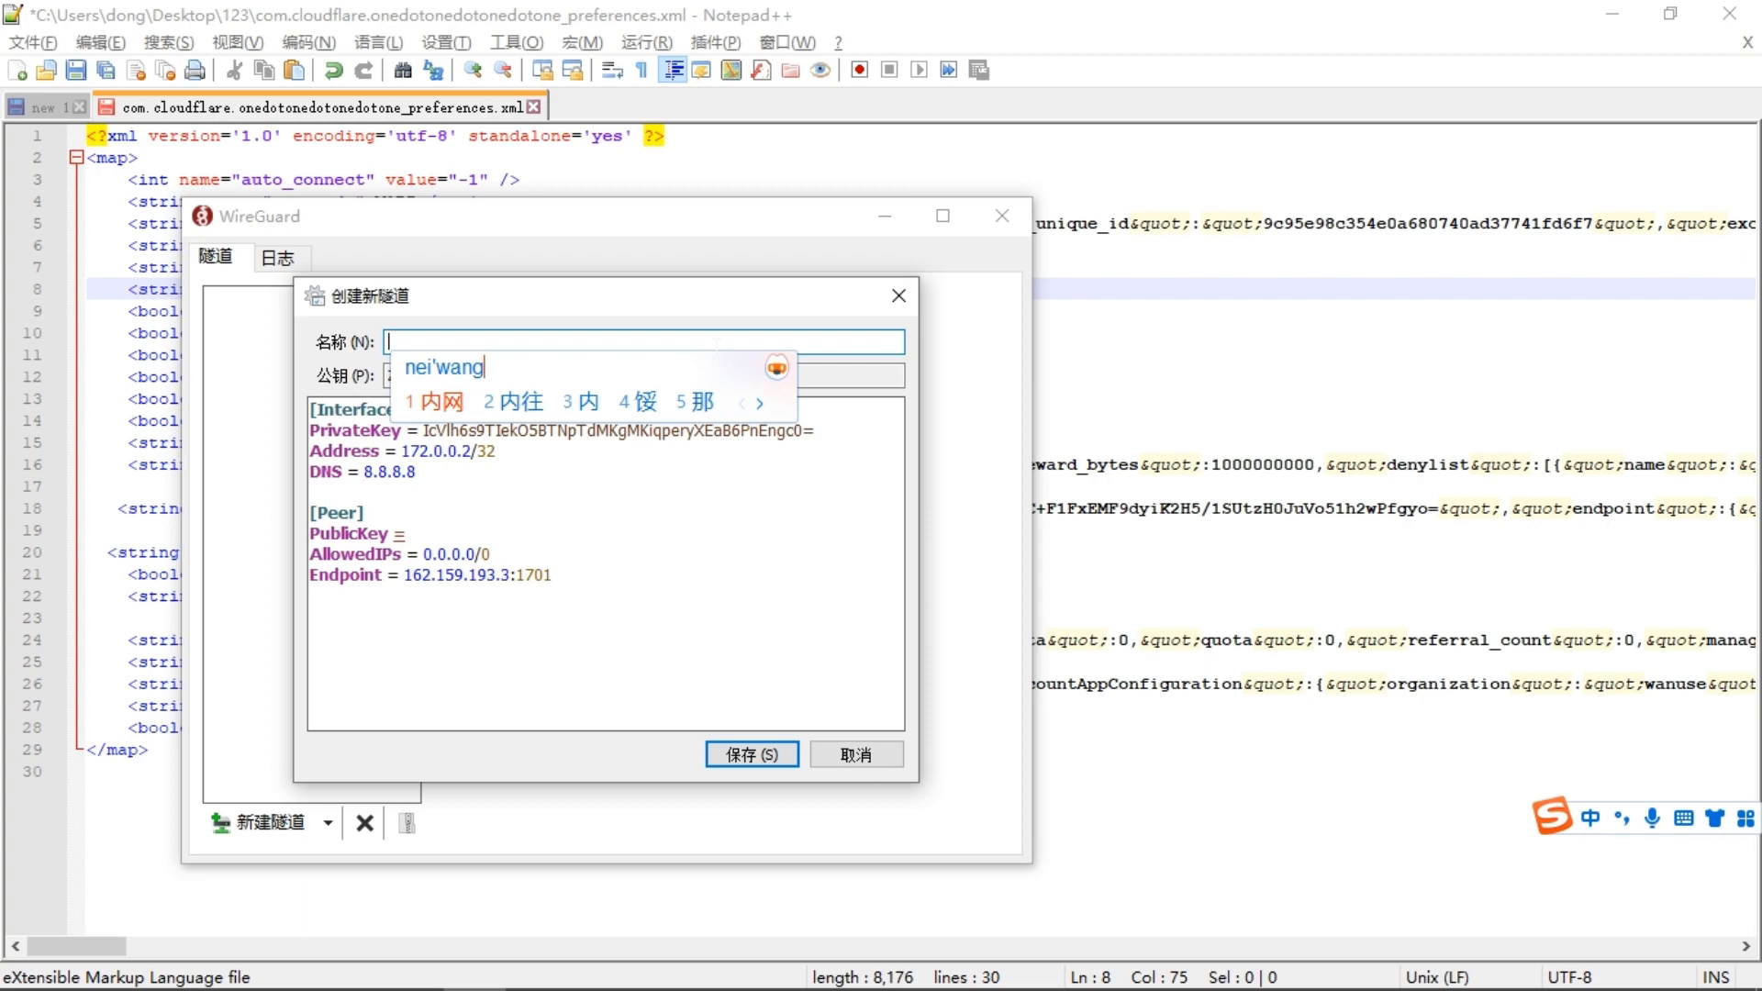
key(space)
text(chua)
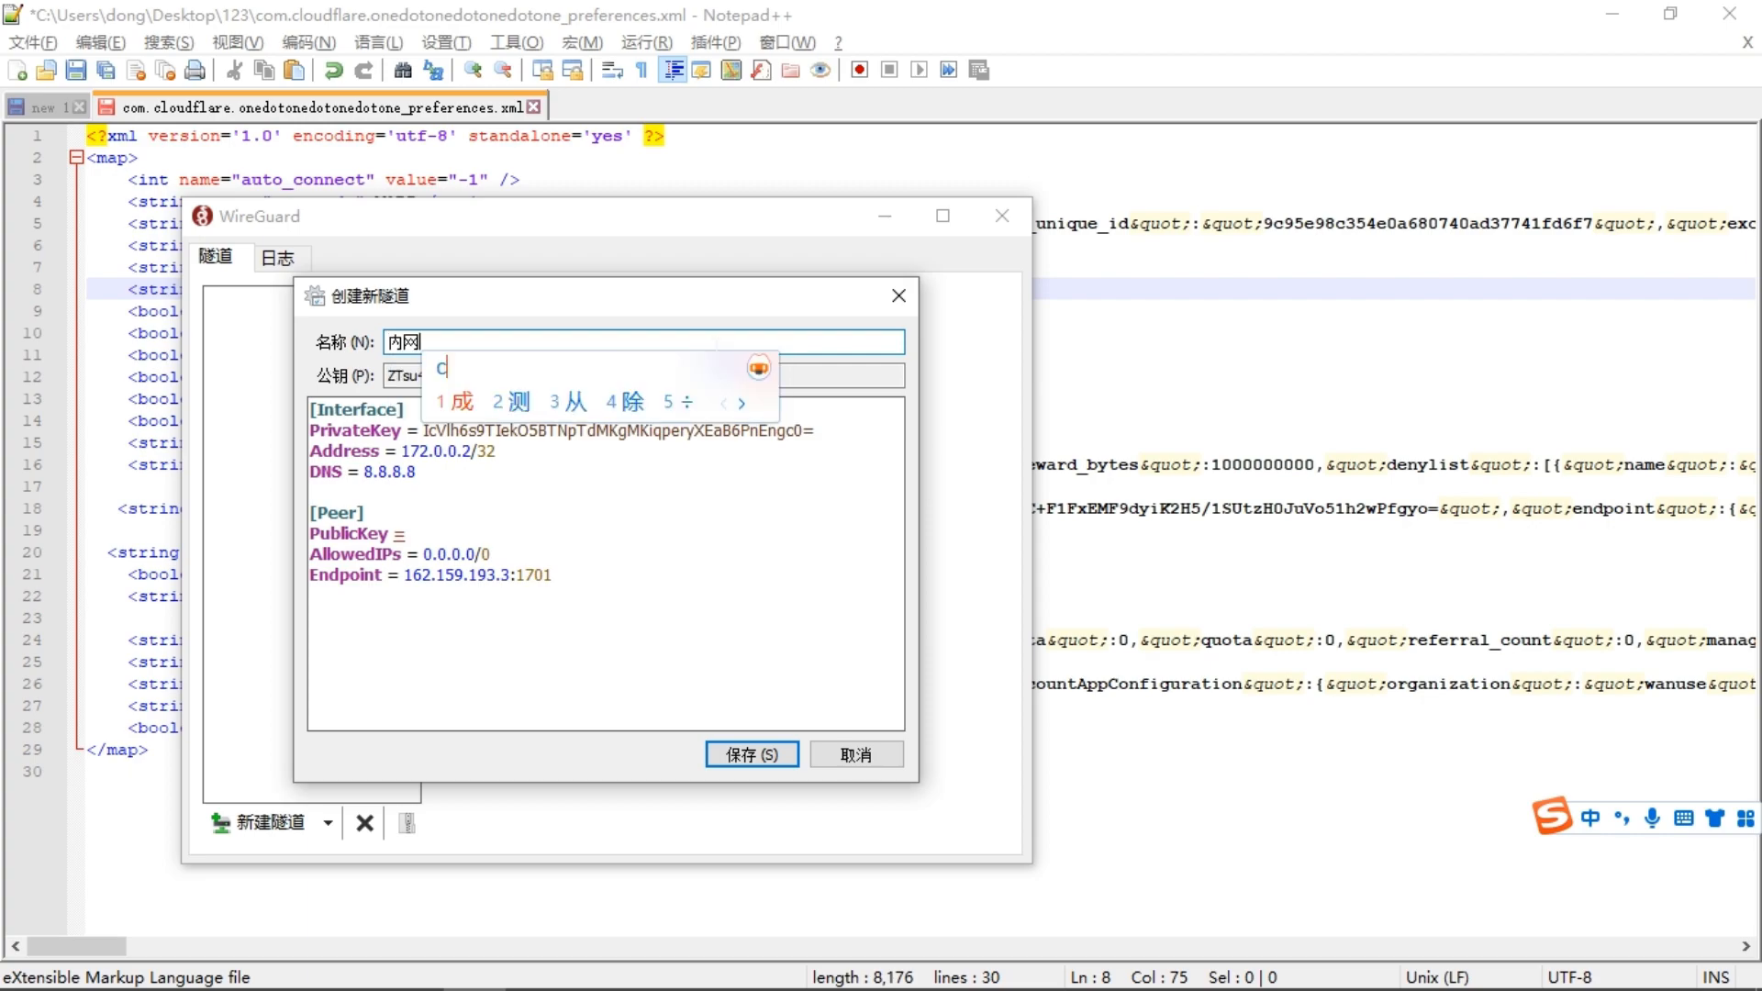
text(ntou)
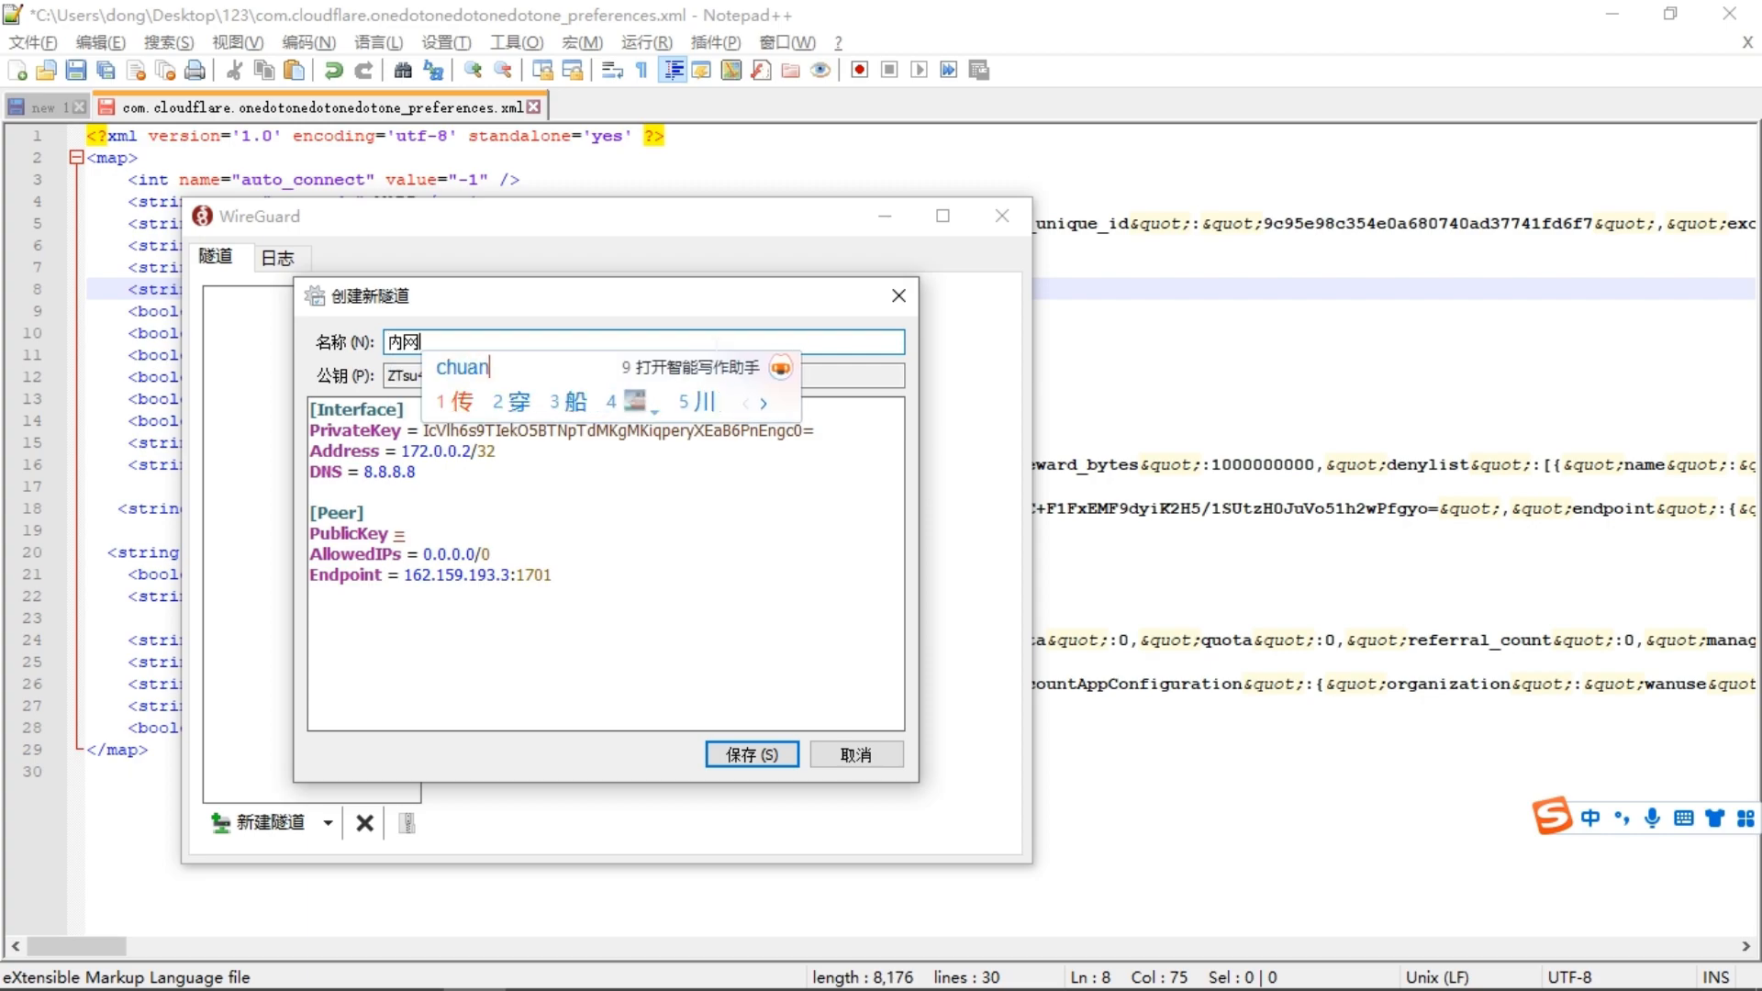
key(space)
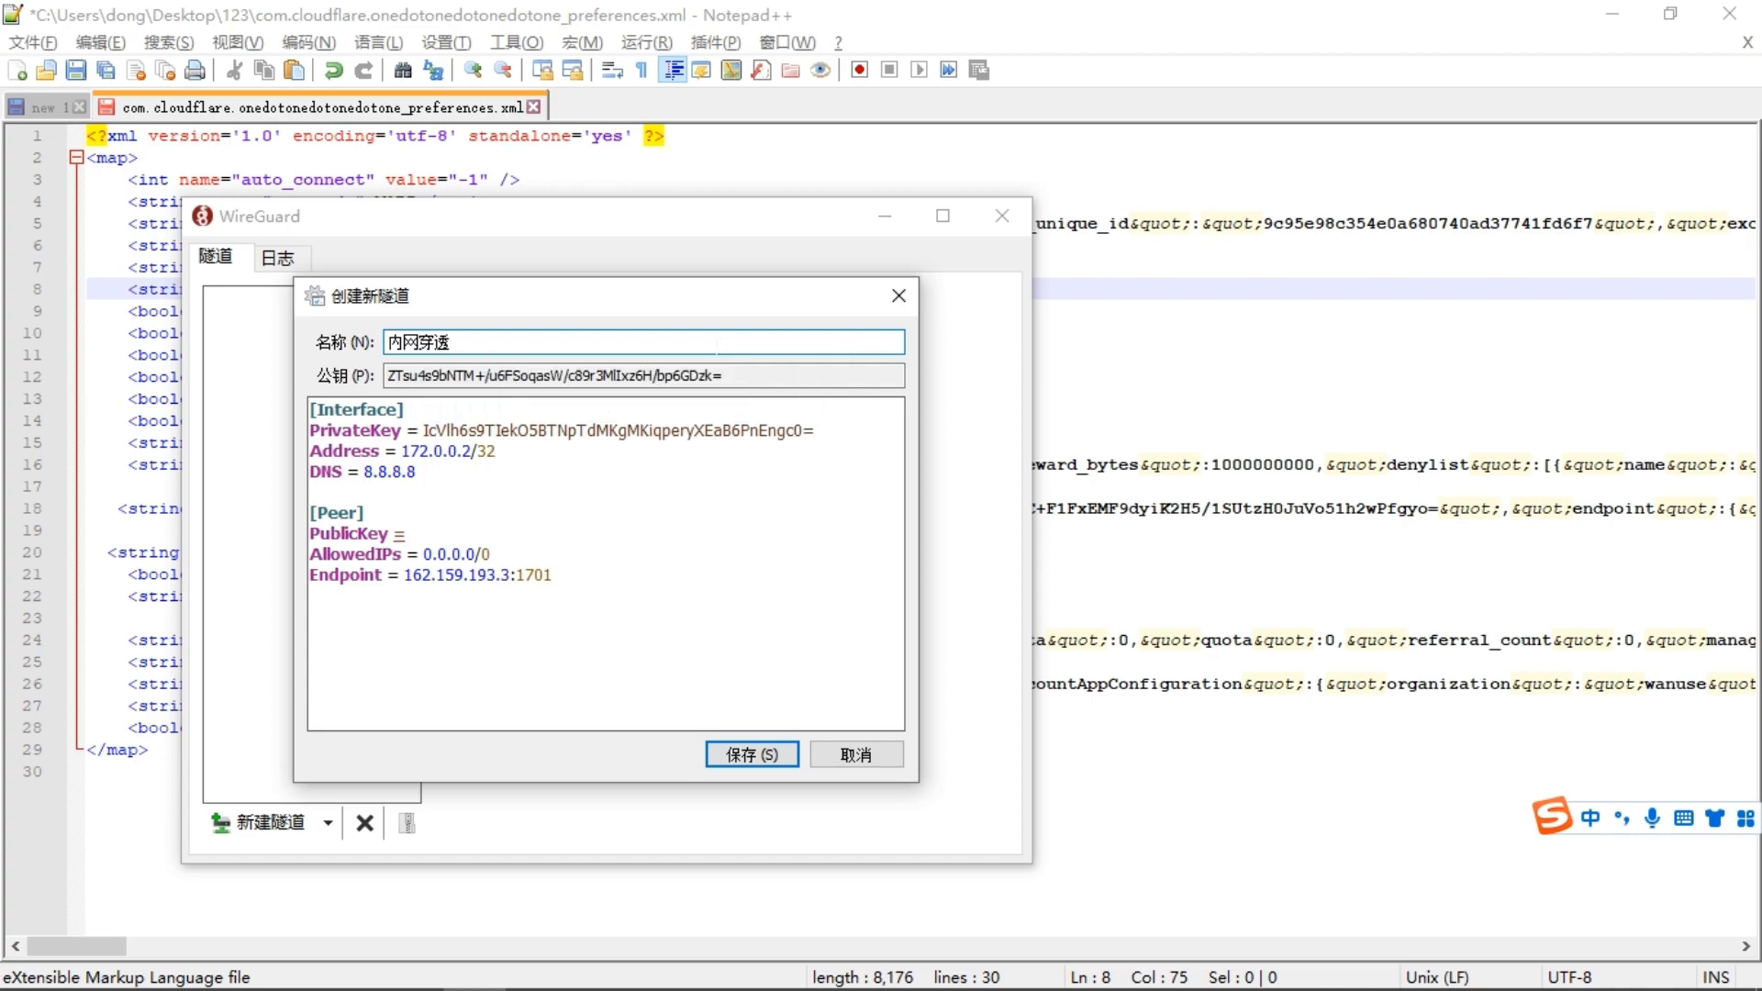
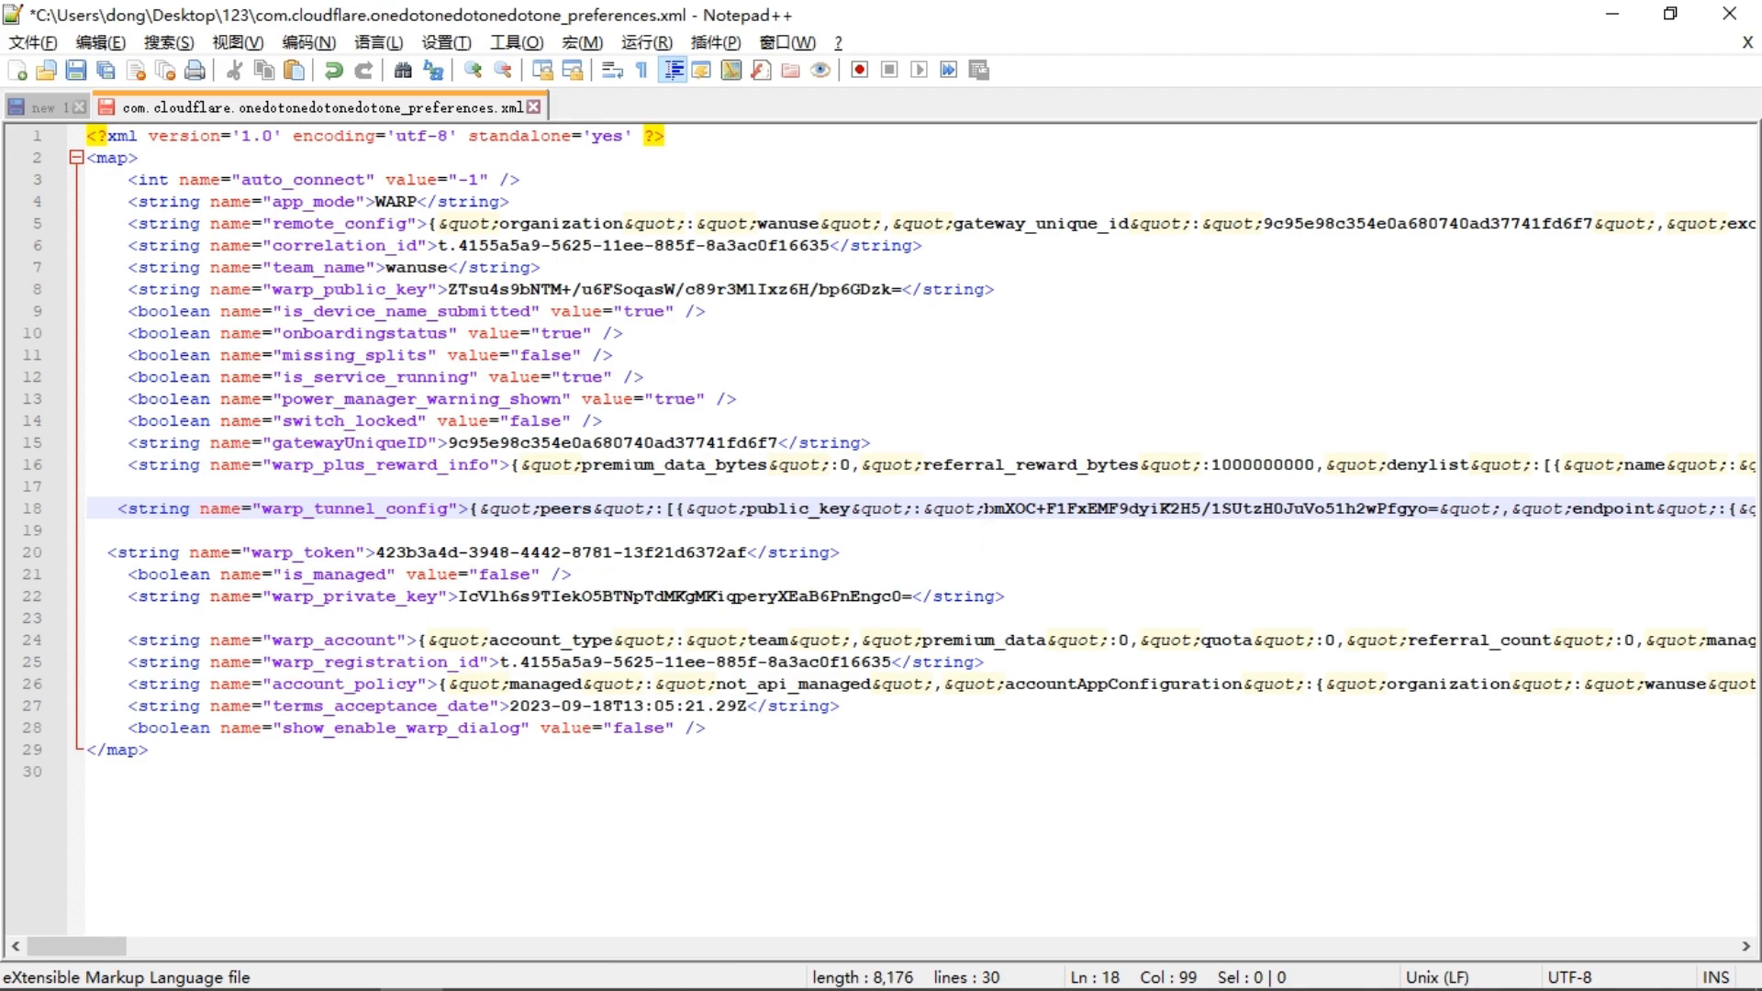
Step: Copy the public_key value from the warp_tunnel_config entry on line 18 of the XML
drag(984, 508, 1432, 507)
right_click(1432, 508)
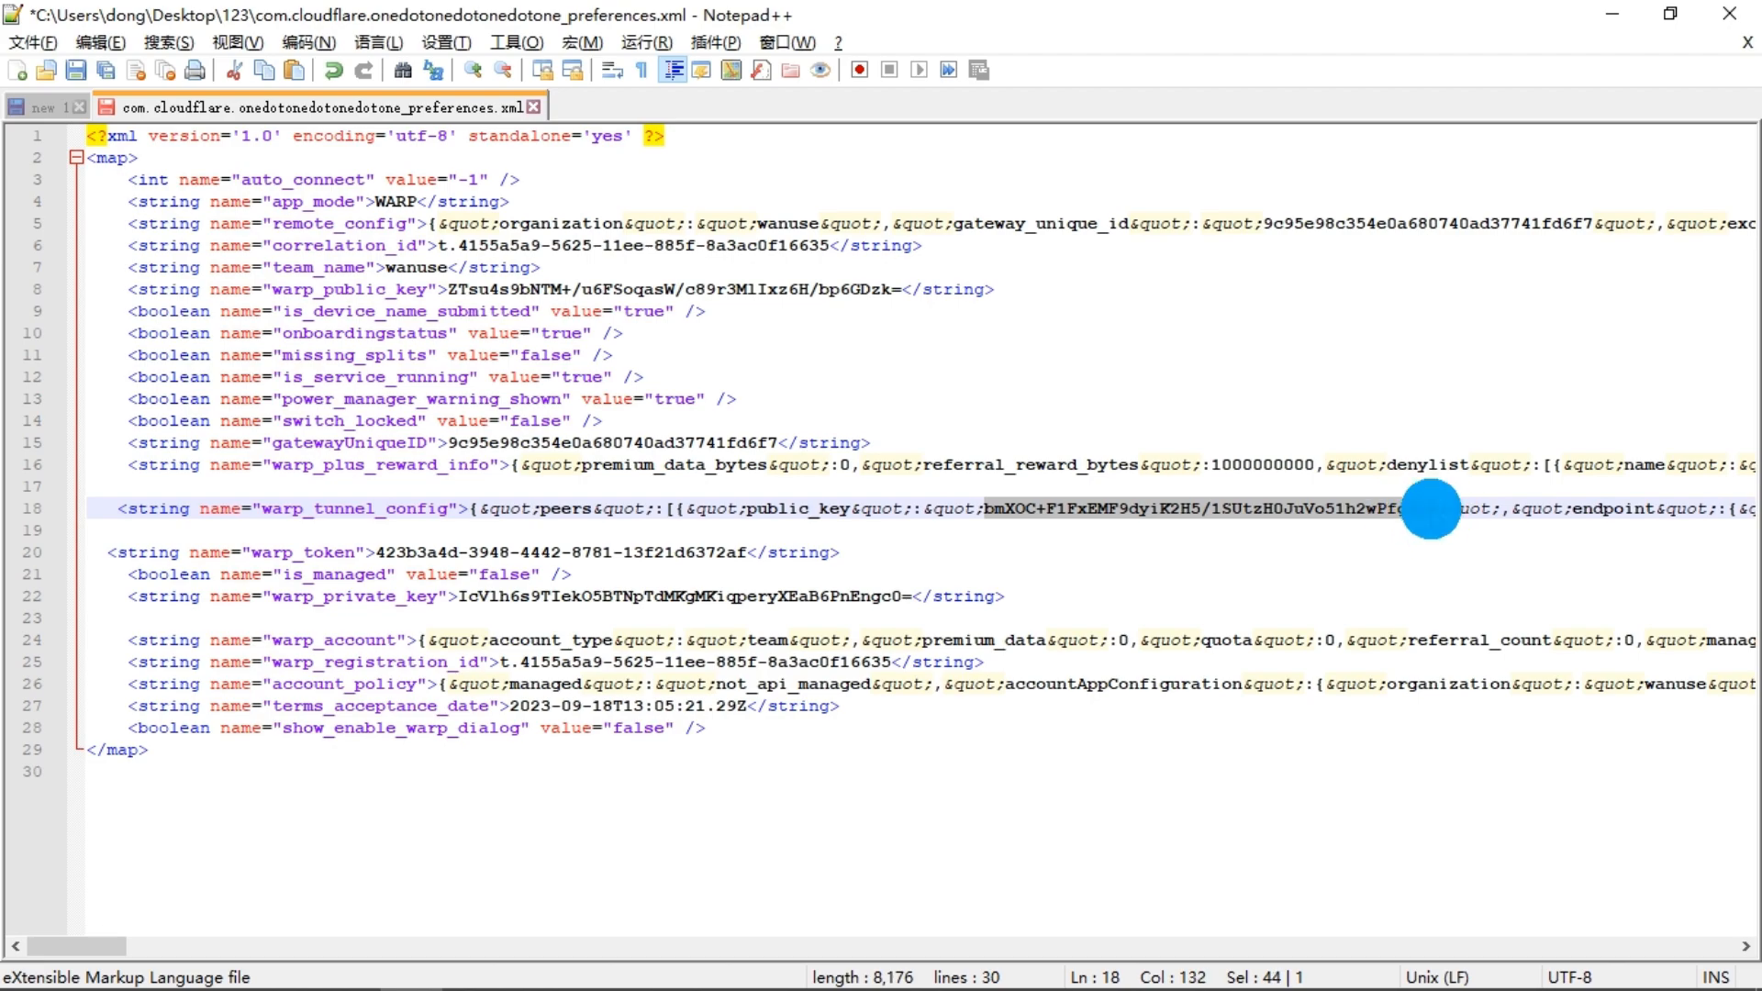
click(1474, 493)
Step: Paste the copied peer key after 'PublicKey =' in the new tunnel's [Peer] section
key(alt+Tab)
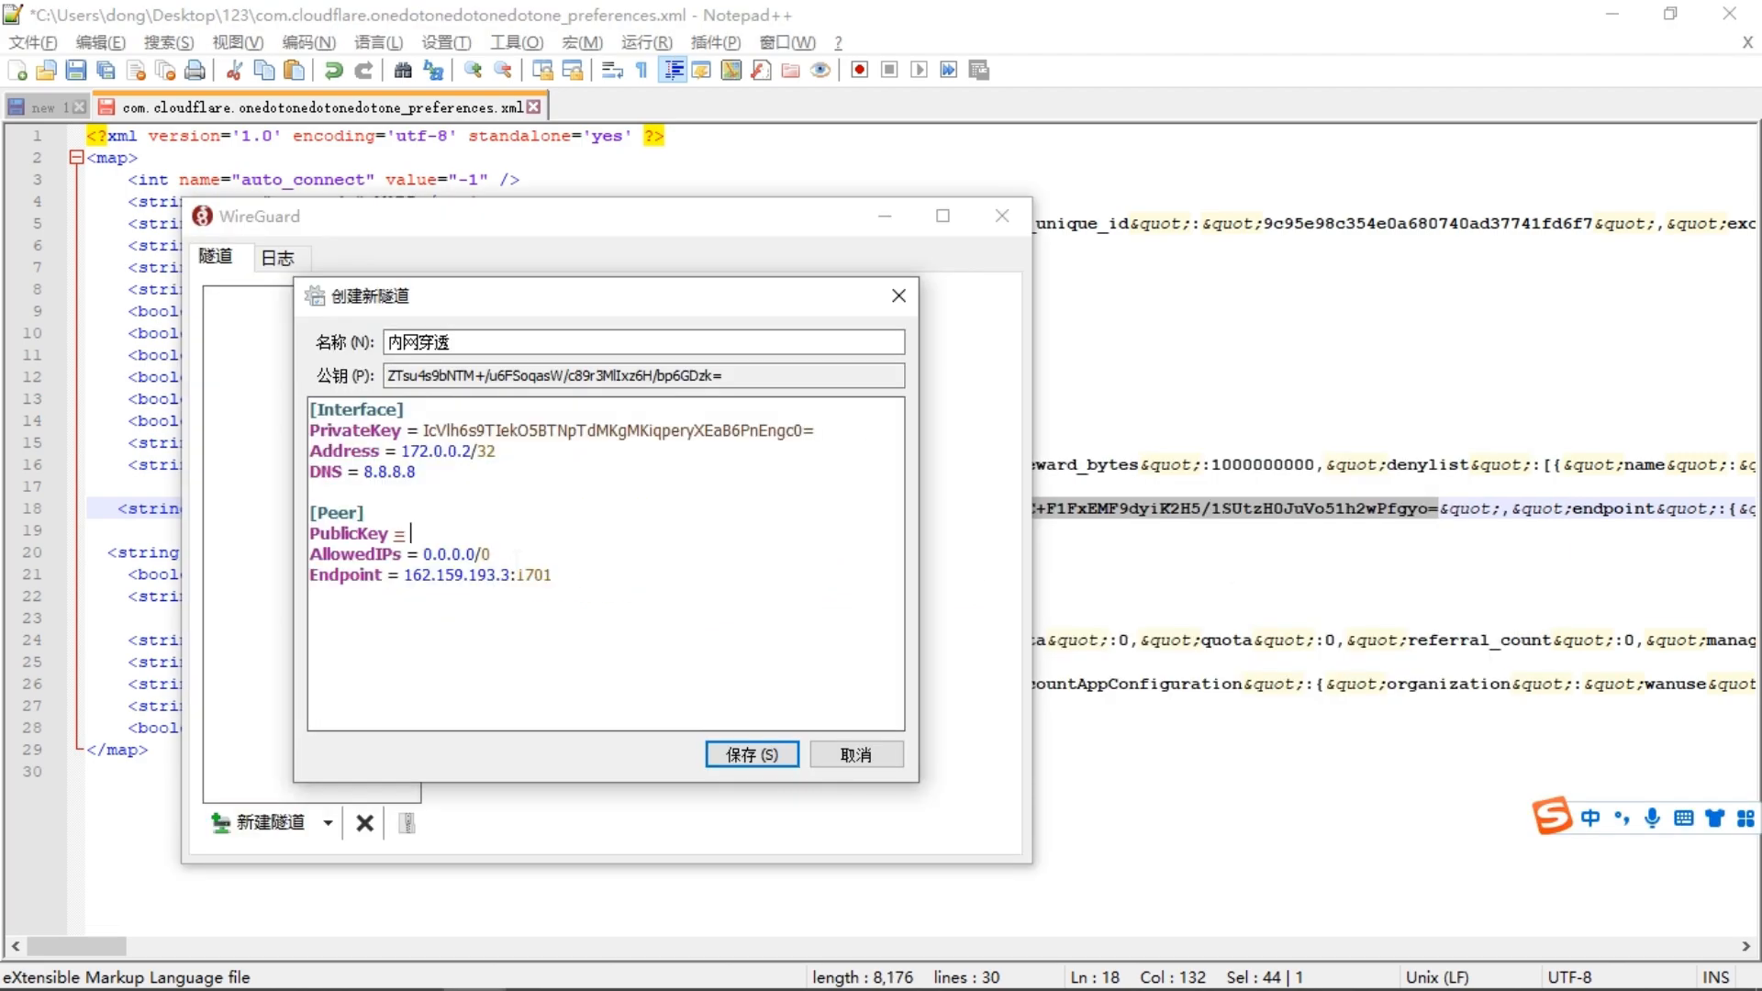
right_click(471, 534)
click(519, 643)
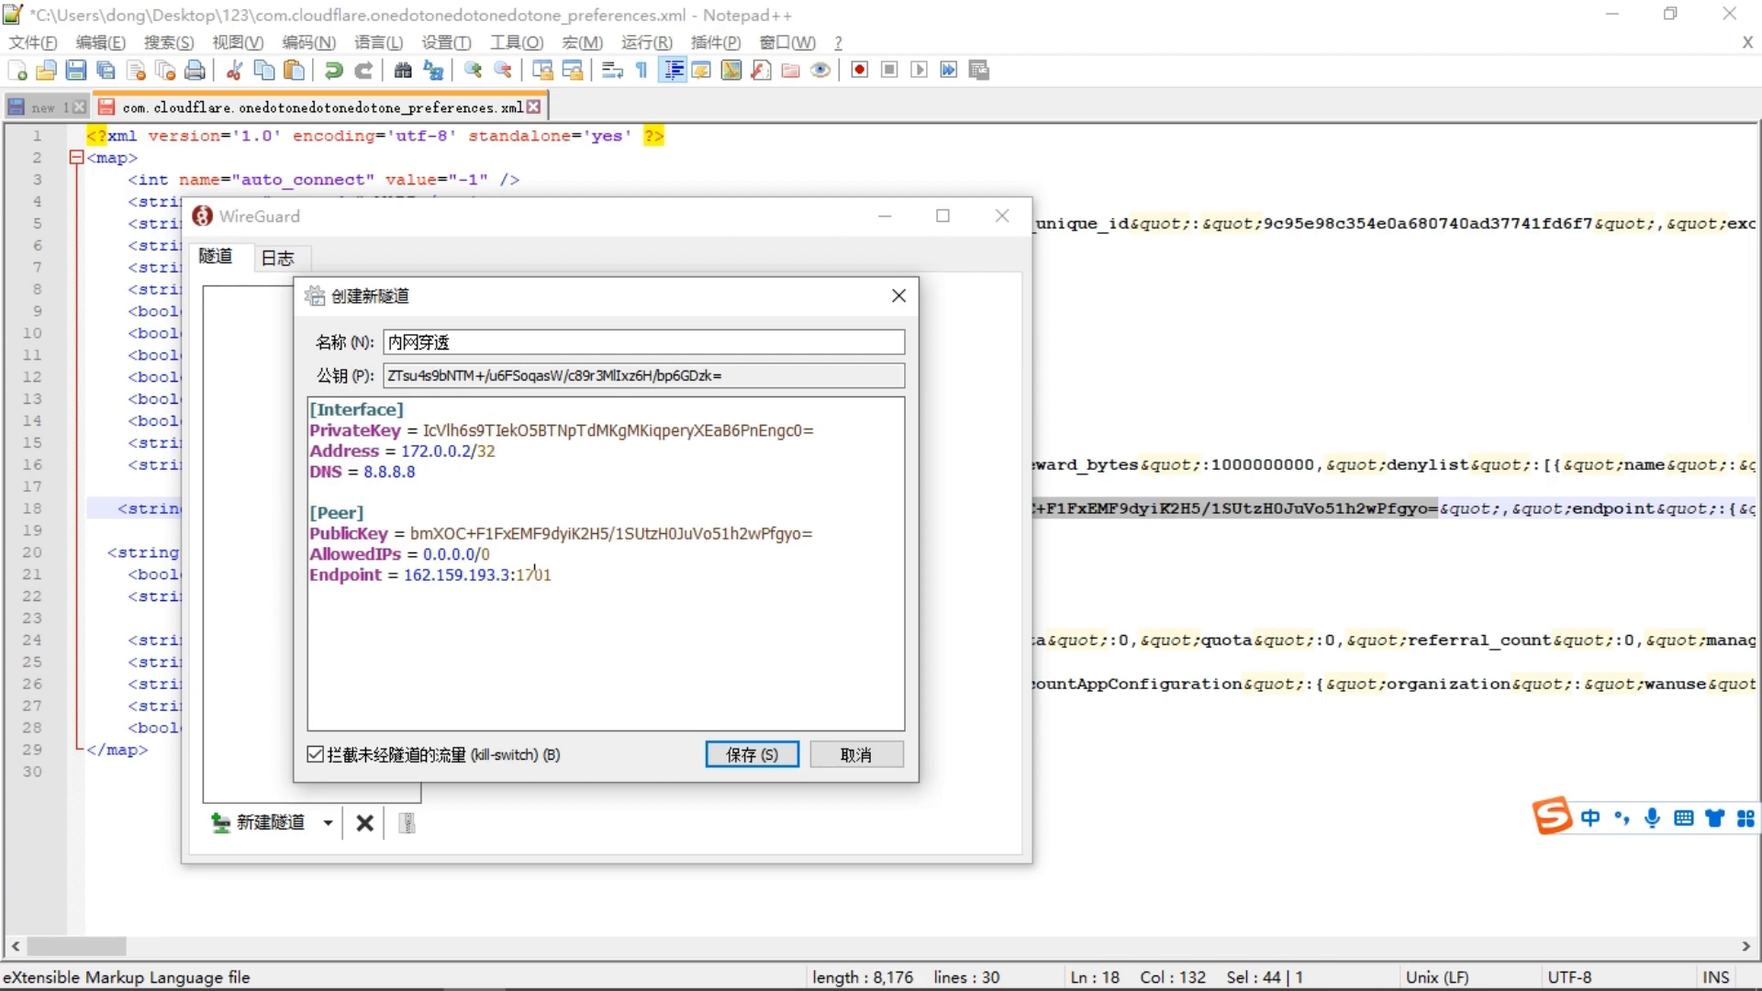
Step: Check the endpoint IP 162.159.193.3 and port 1701 in the tunnel config
double_click(534, 574)
click(640, 609)
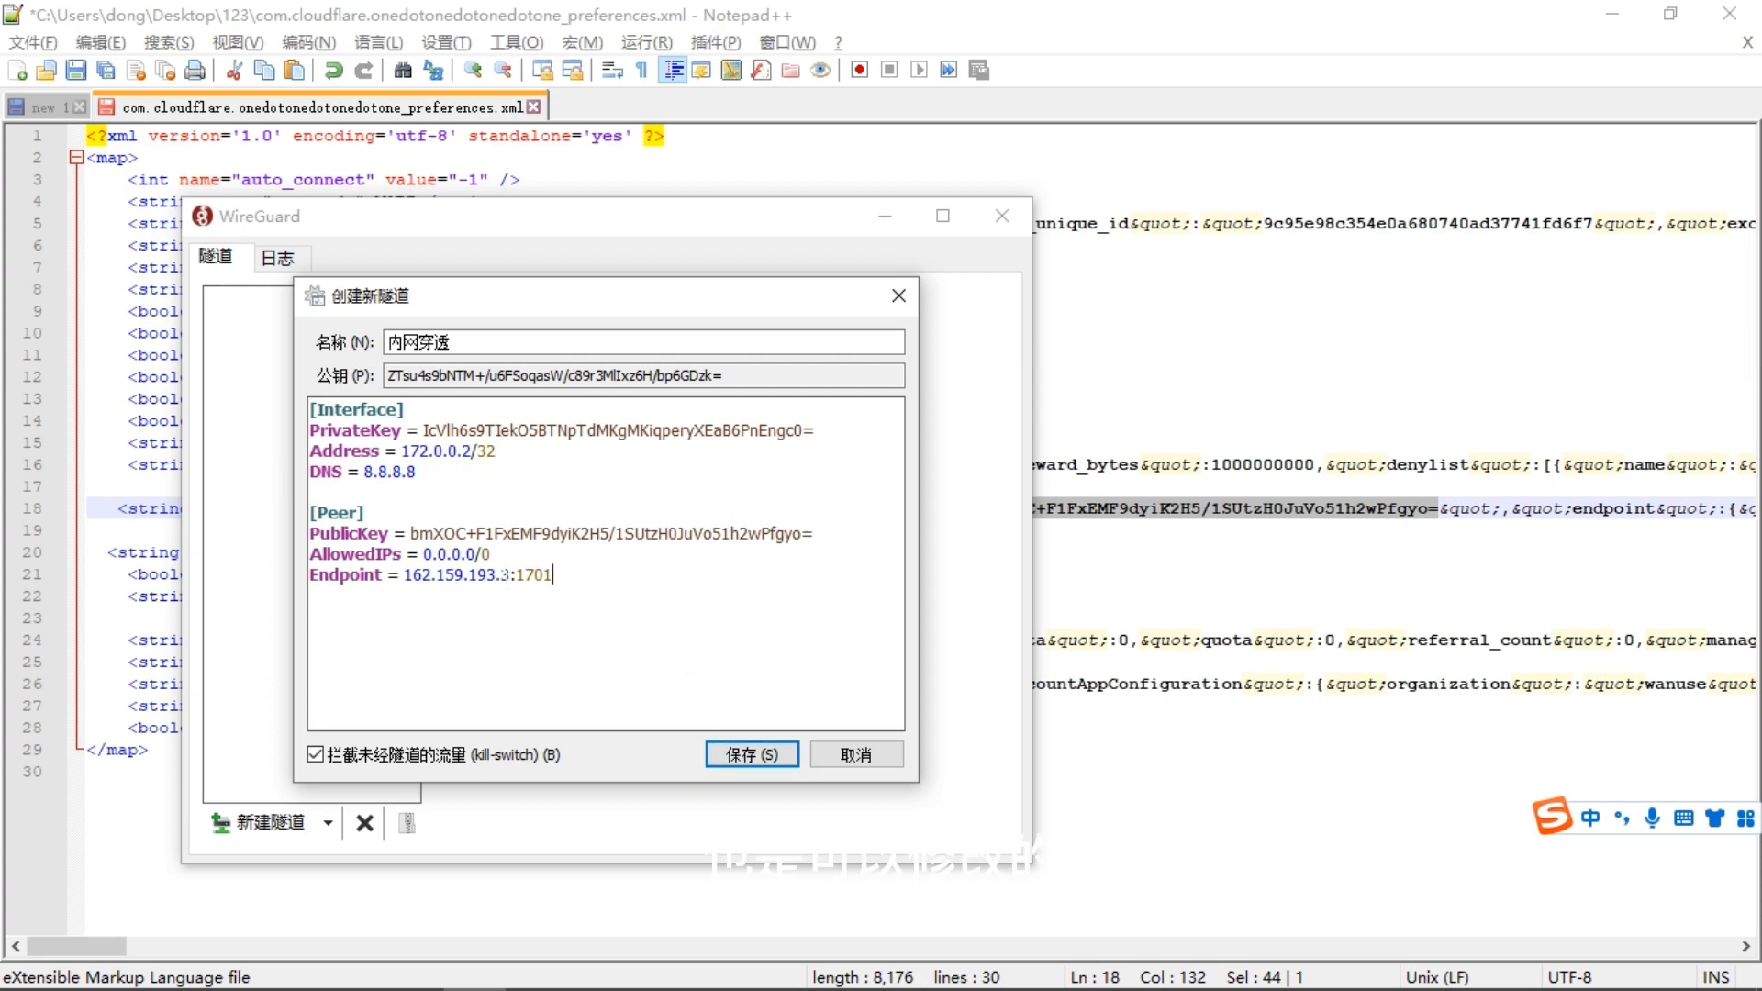
drag(510, 574, 403, 575)
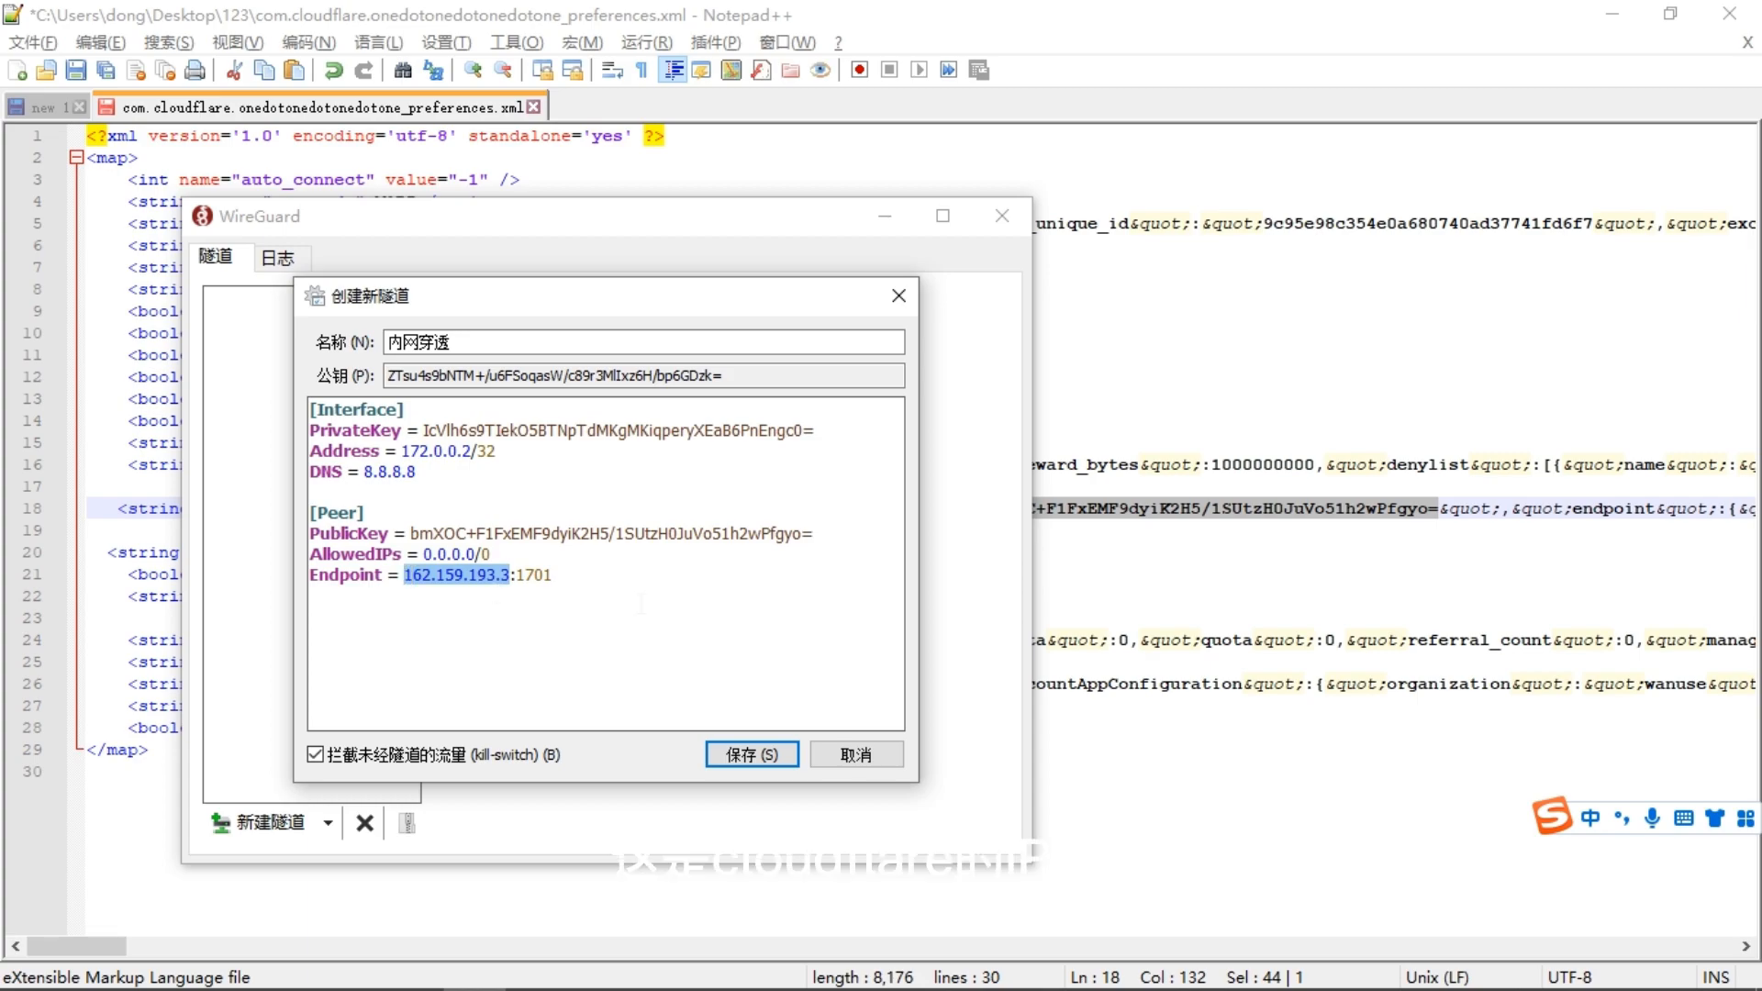
click(584, 577)
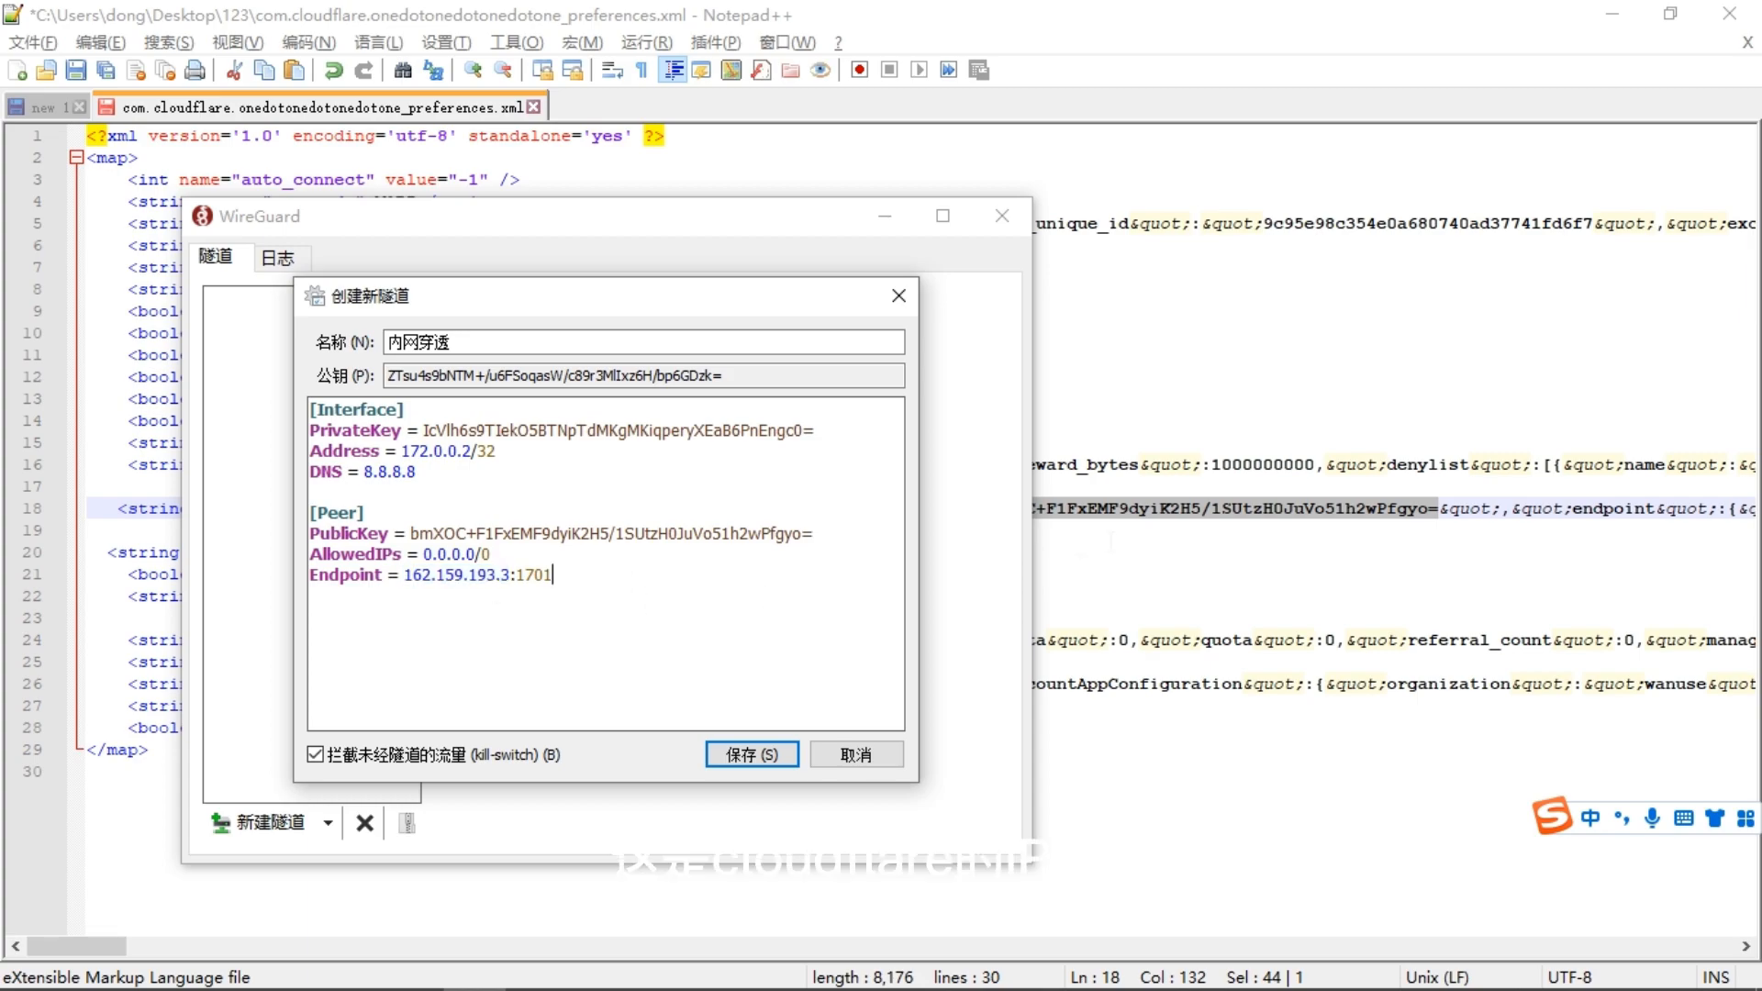
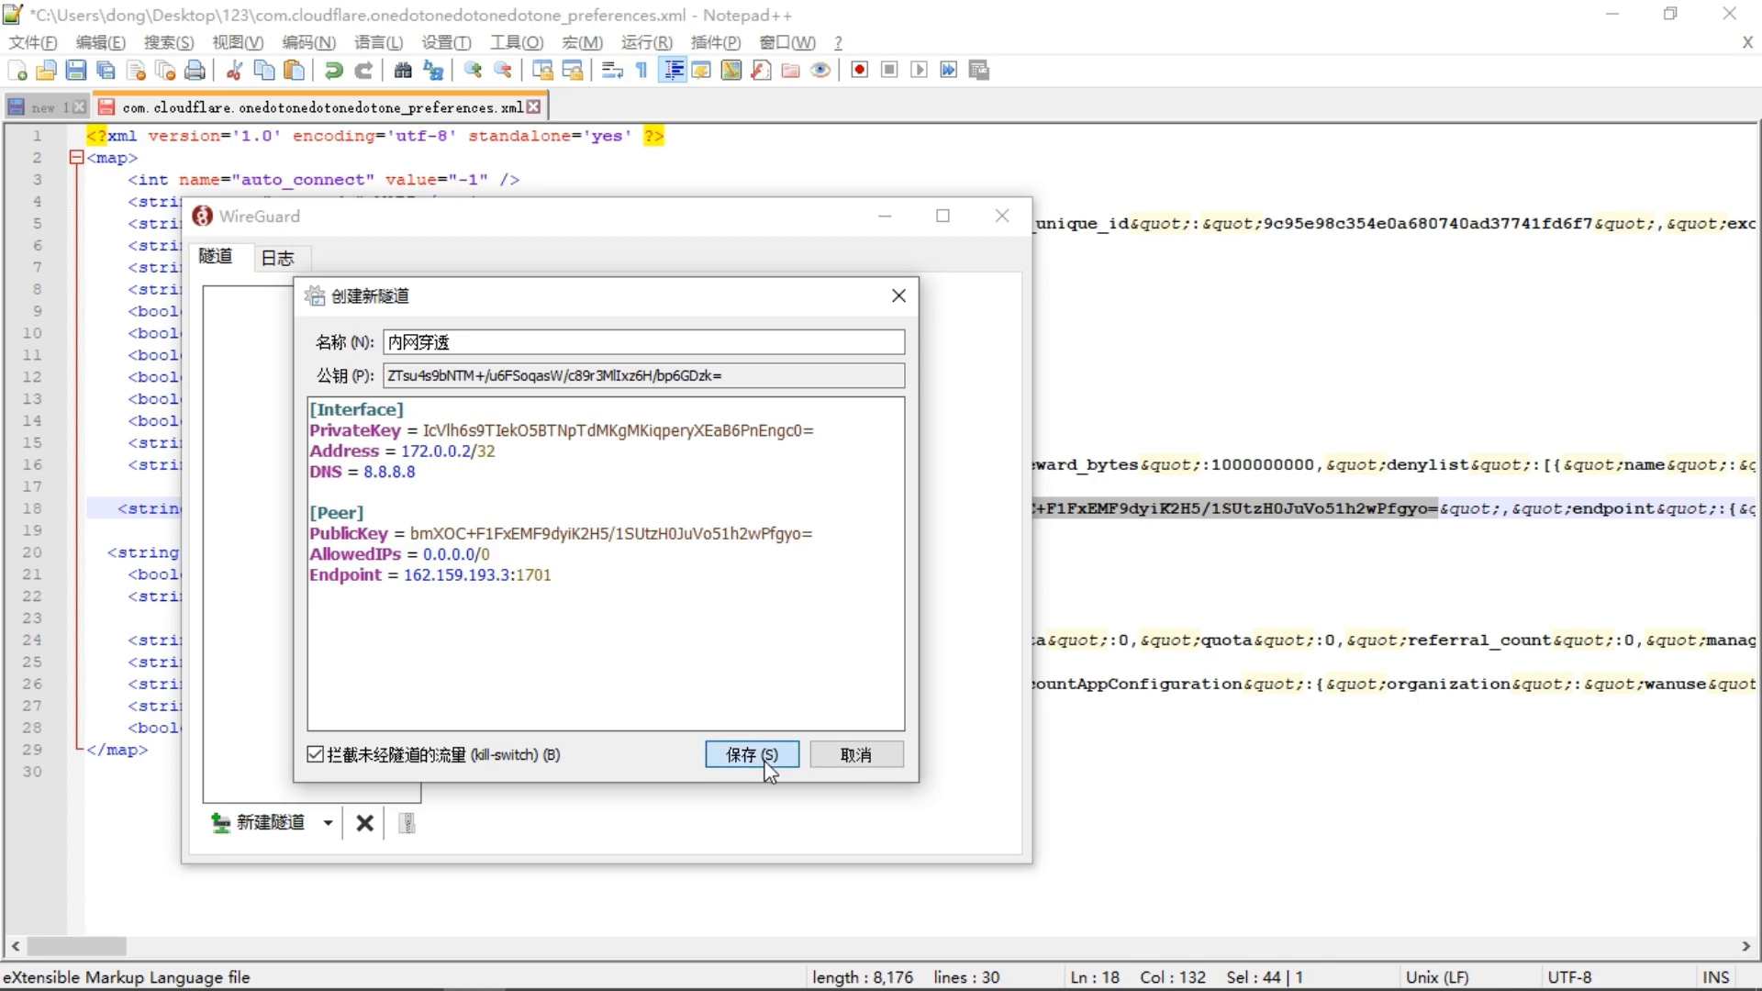
Step: After the invalid-name warning, rename the tunnel to '1' and save it
click(765, 761)
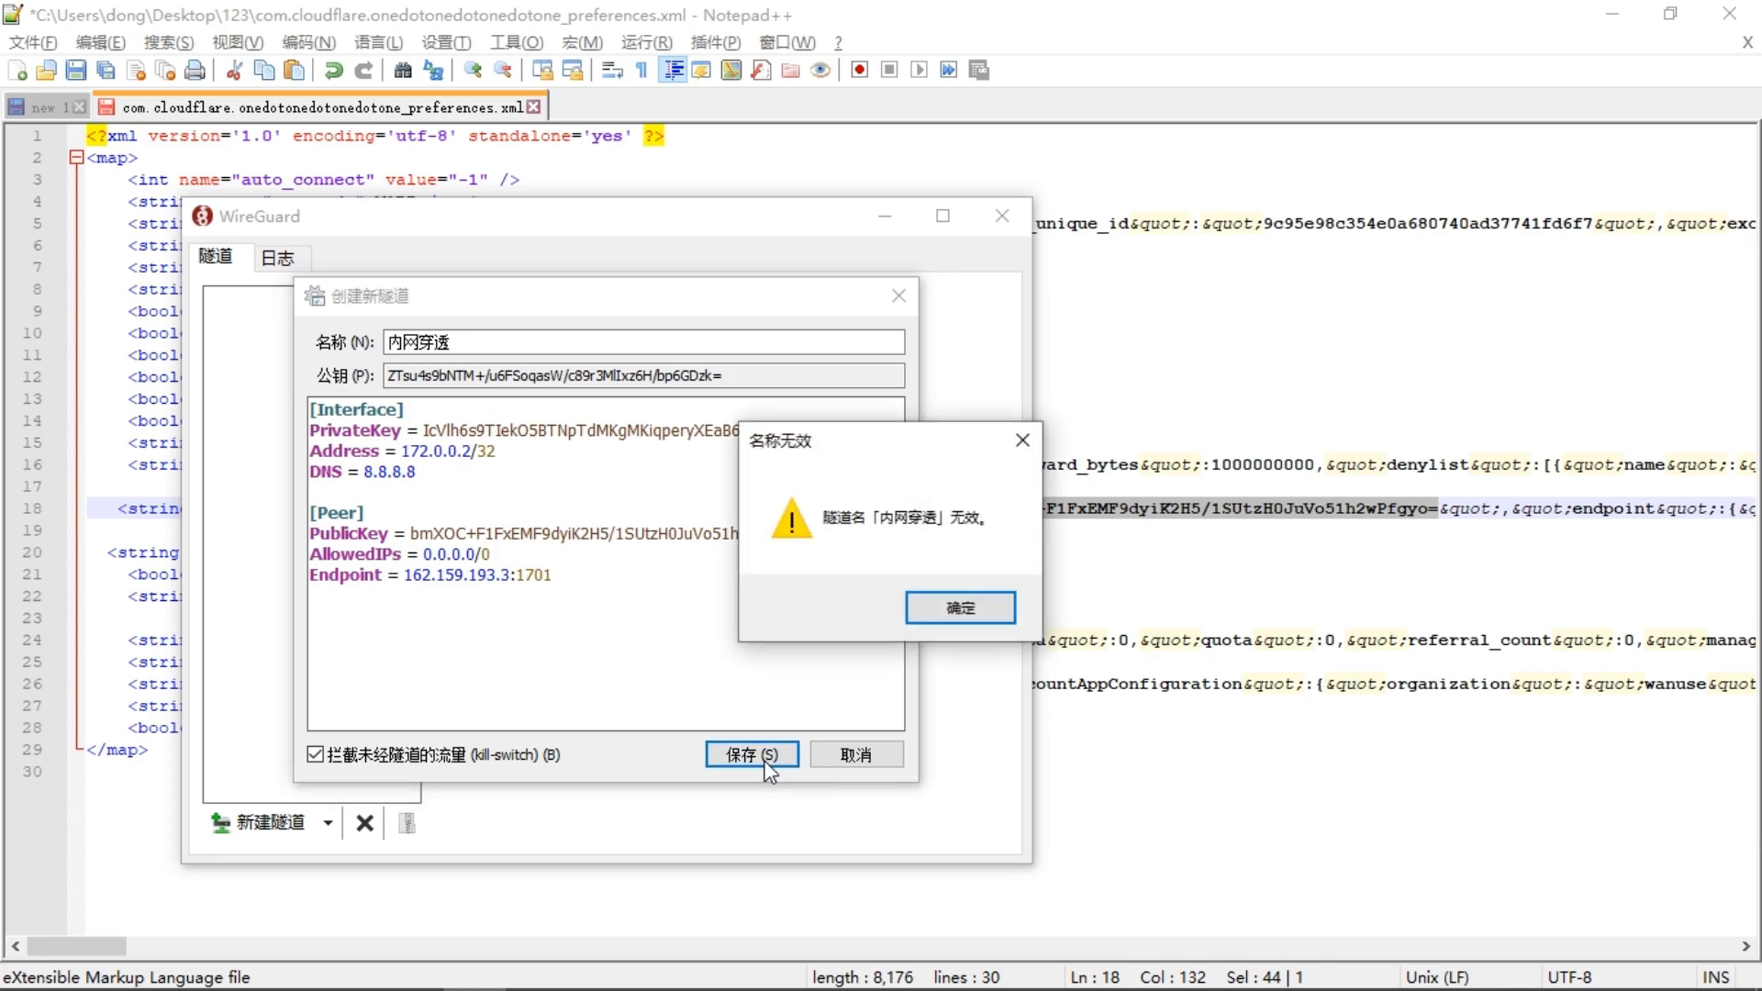
click(960, 606)
key(shift+Left)
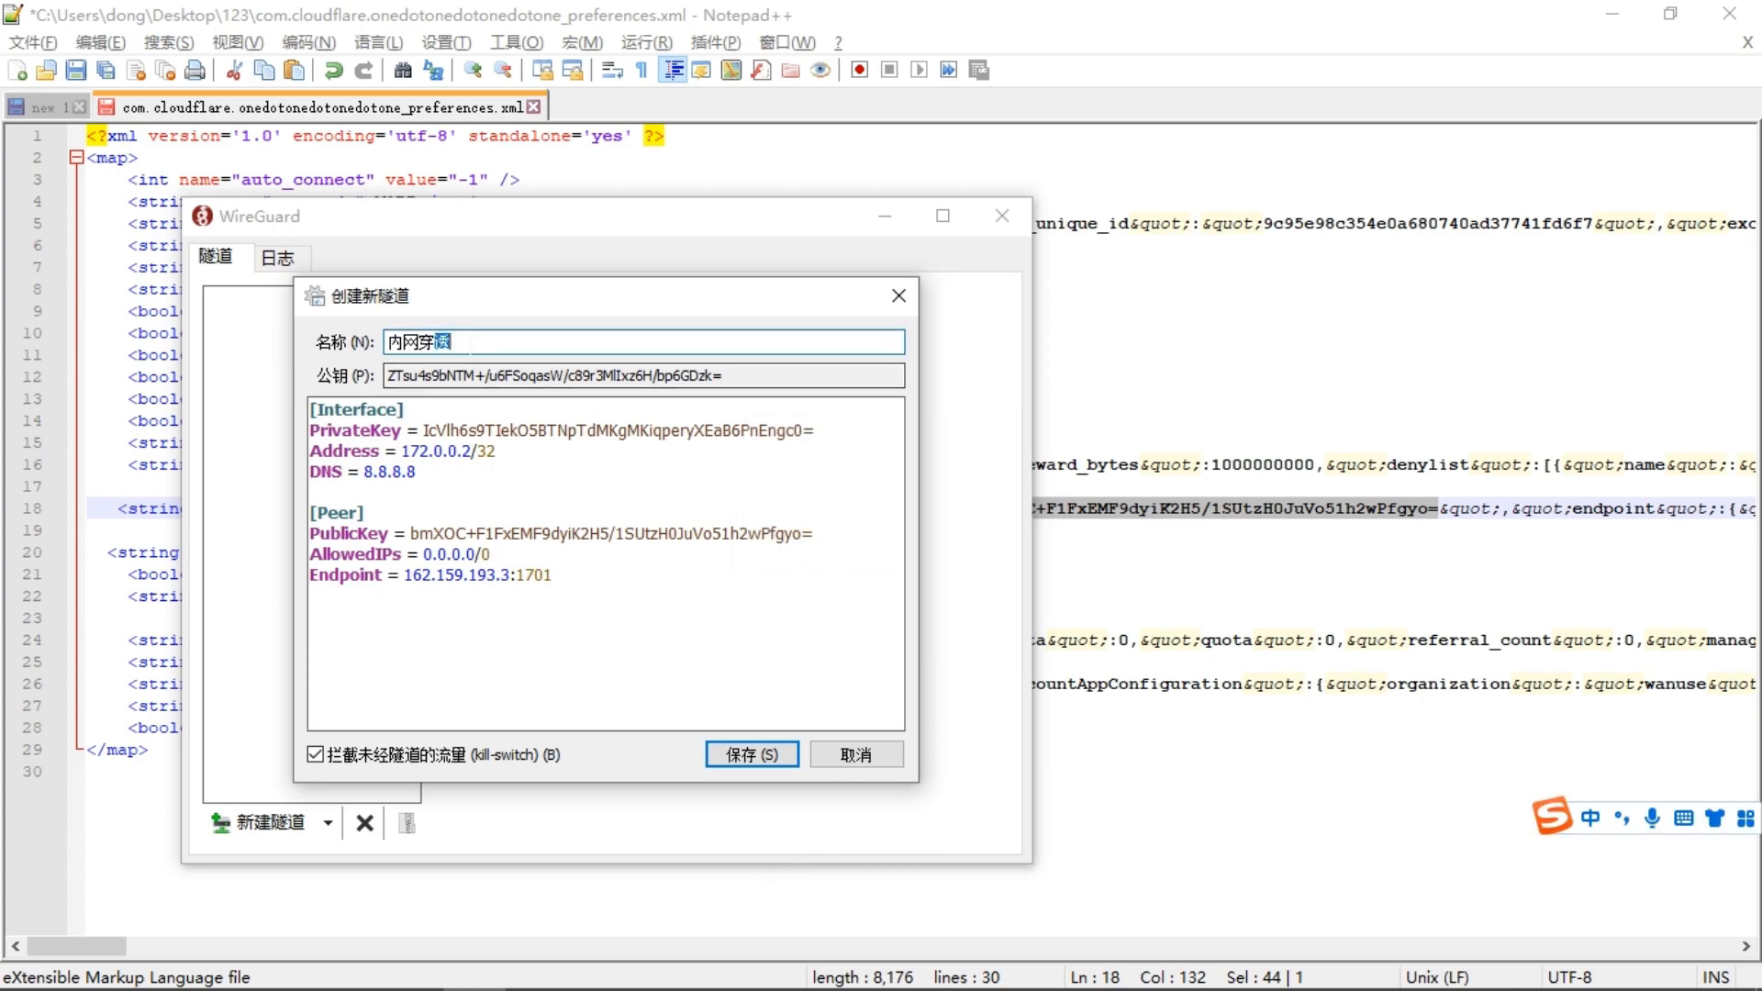
key(Right)
key(BackSpace)
key(BackSpace)
key(BackSpace)
key(BackSpace)
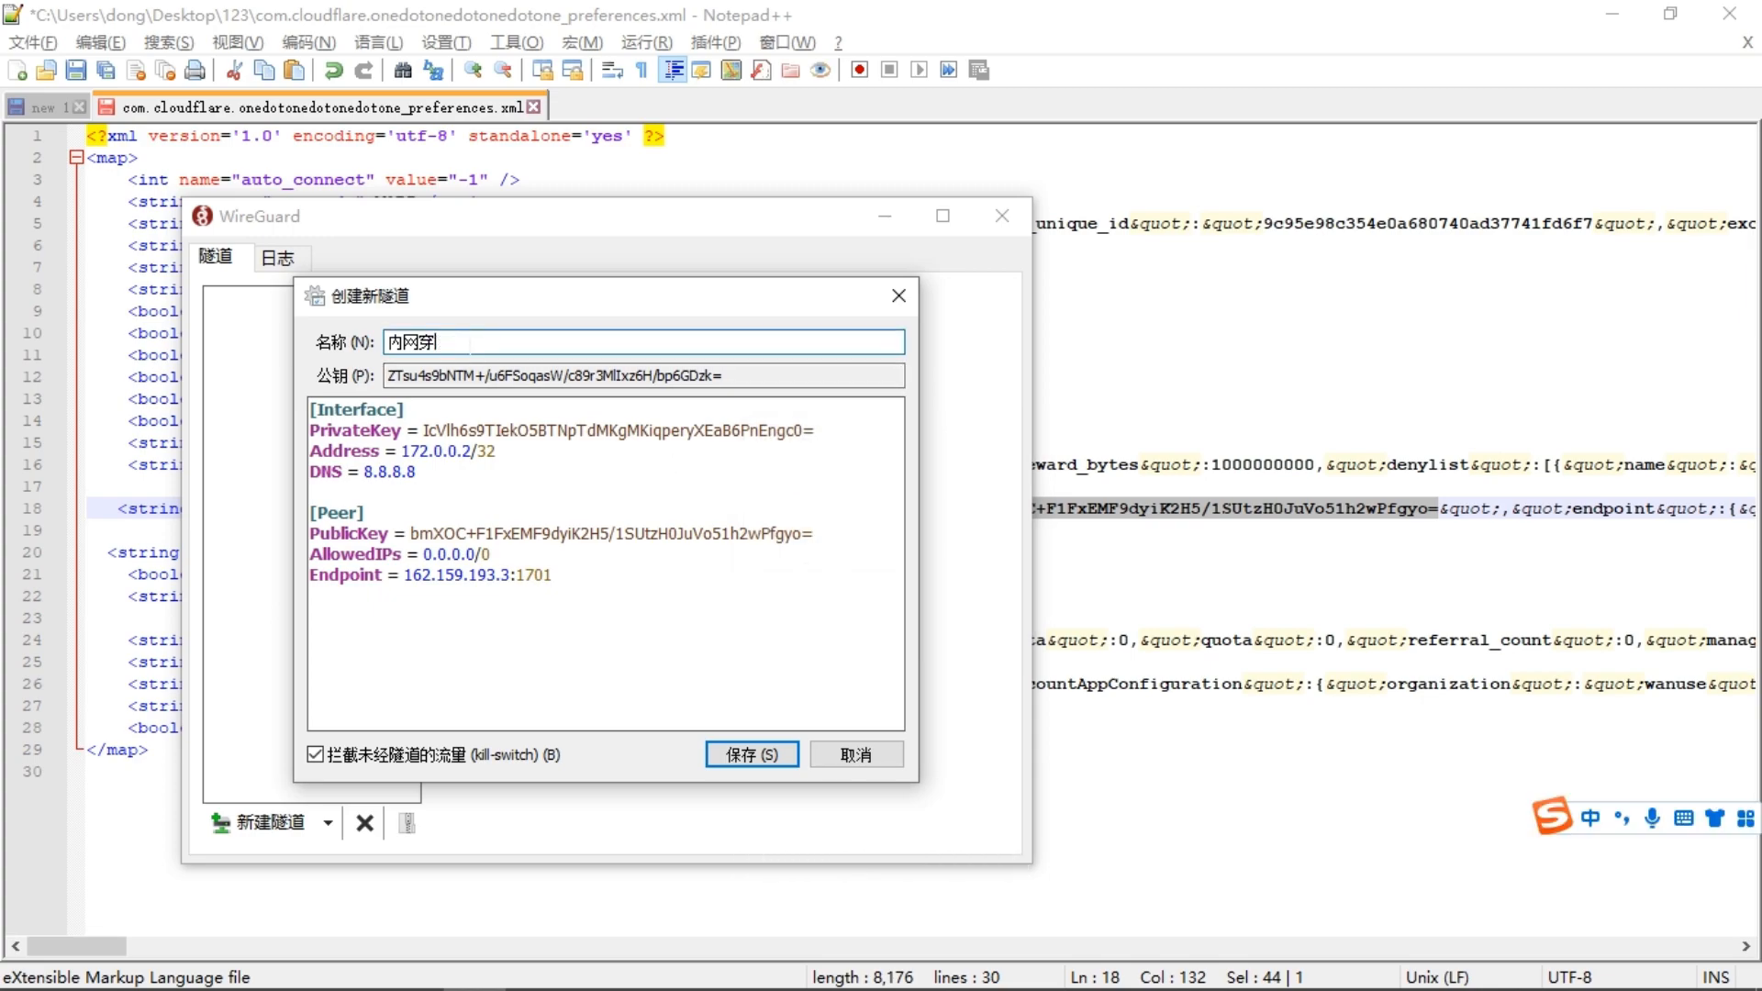
text(1)
click(767, 759)
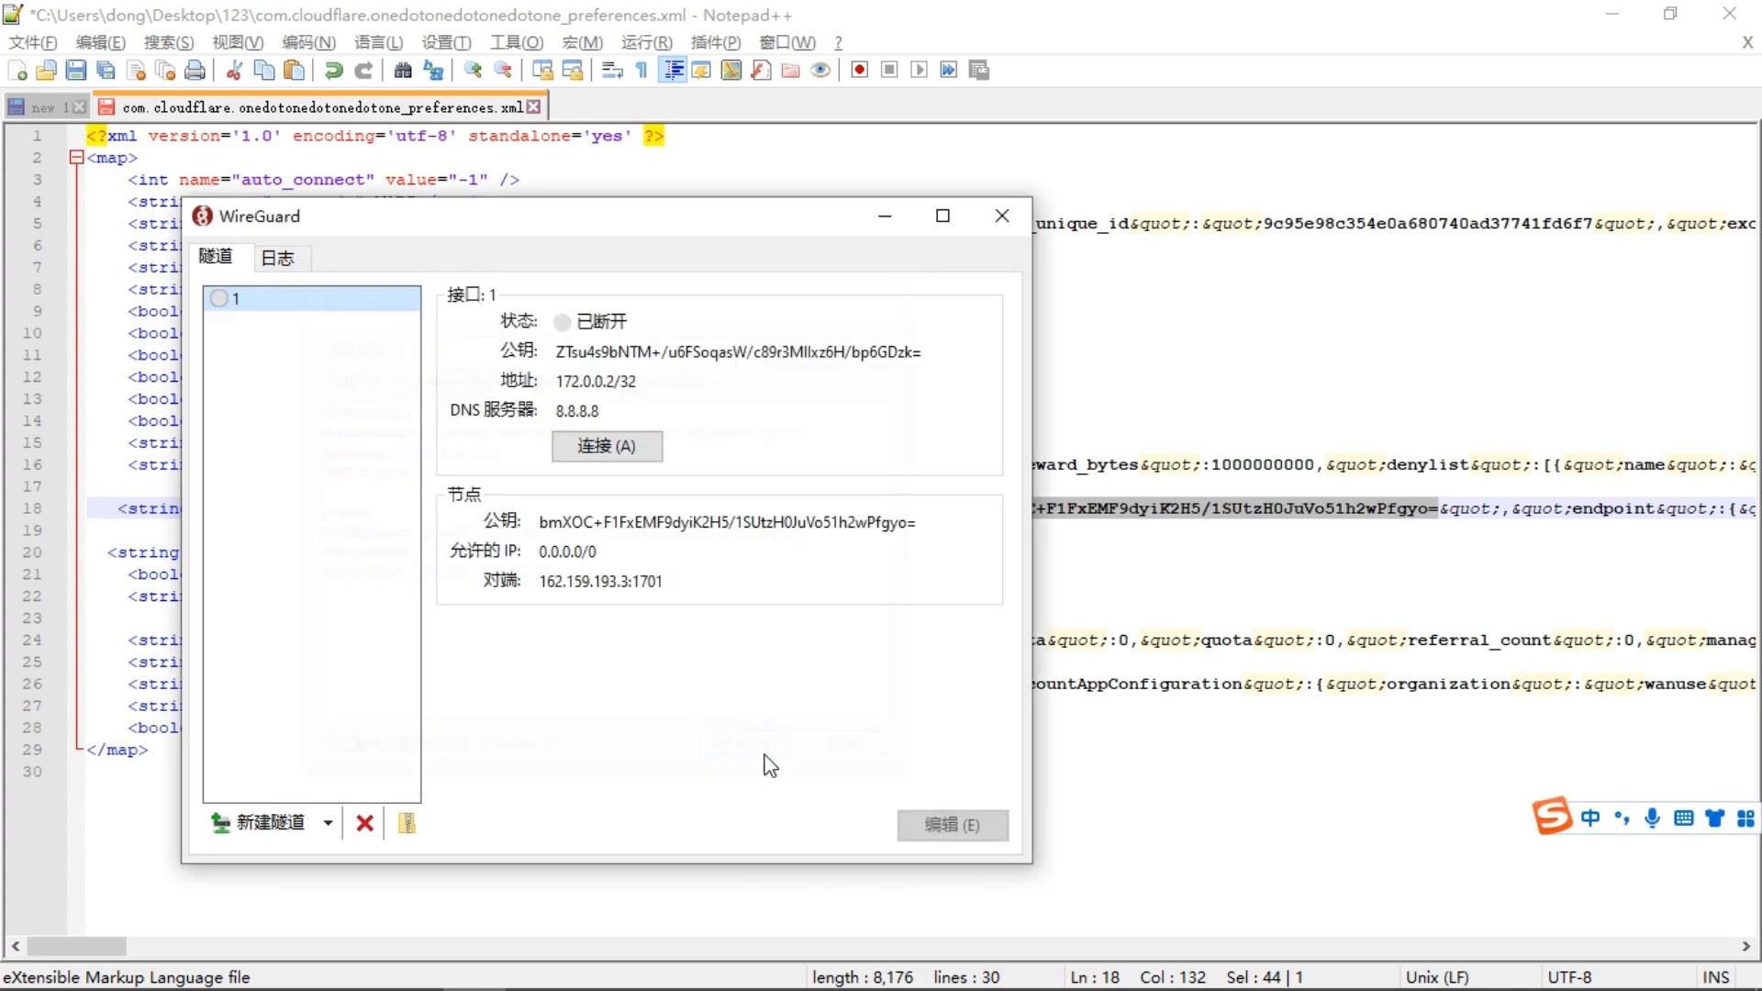
Step: Connect tunnel 1 so it shows a handshake and traffic
click(614, 452)
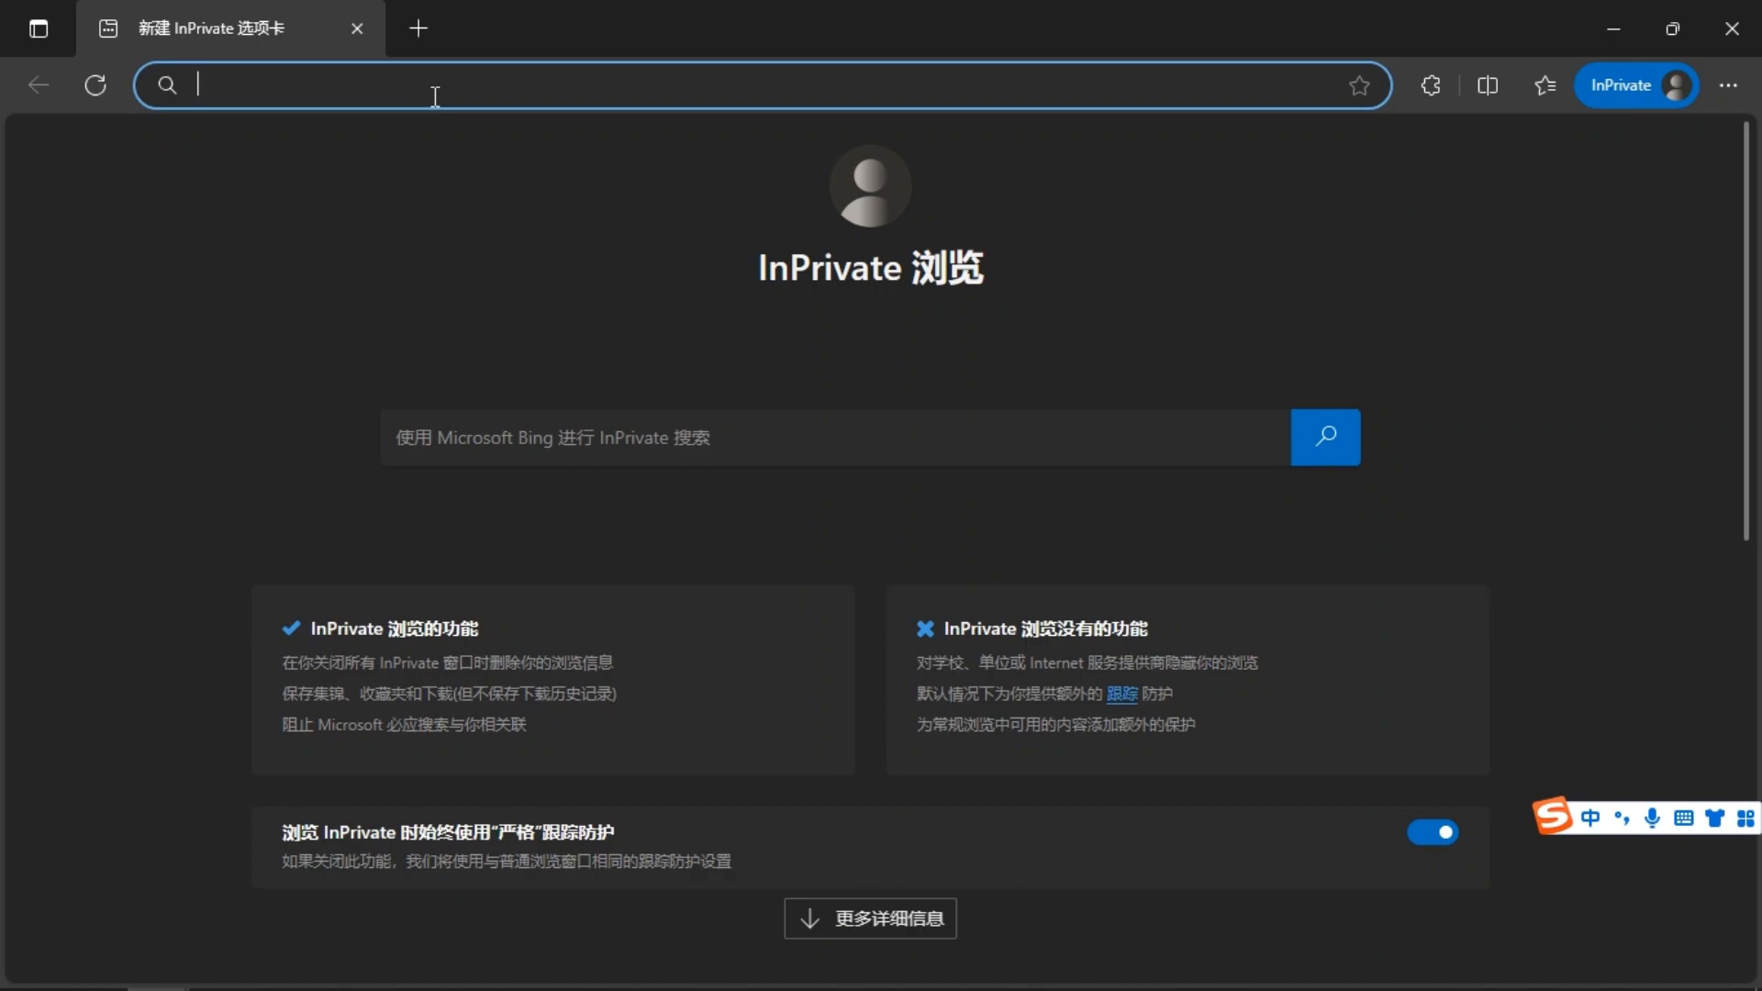
Step: Load youtube.com in the InPrivate window, then bring WireGuard and the notes window forward
text(youtube.com)
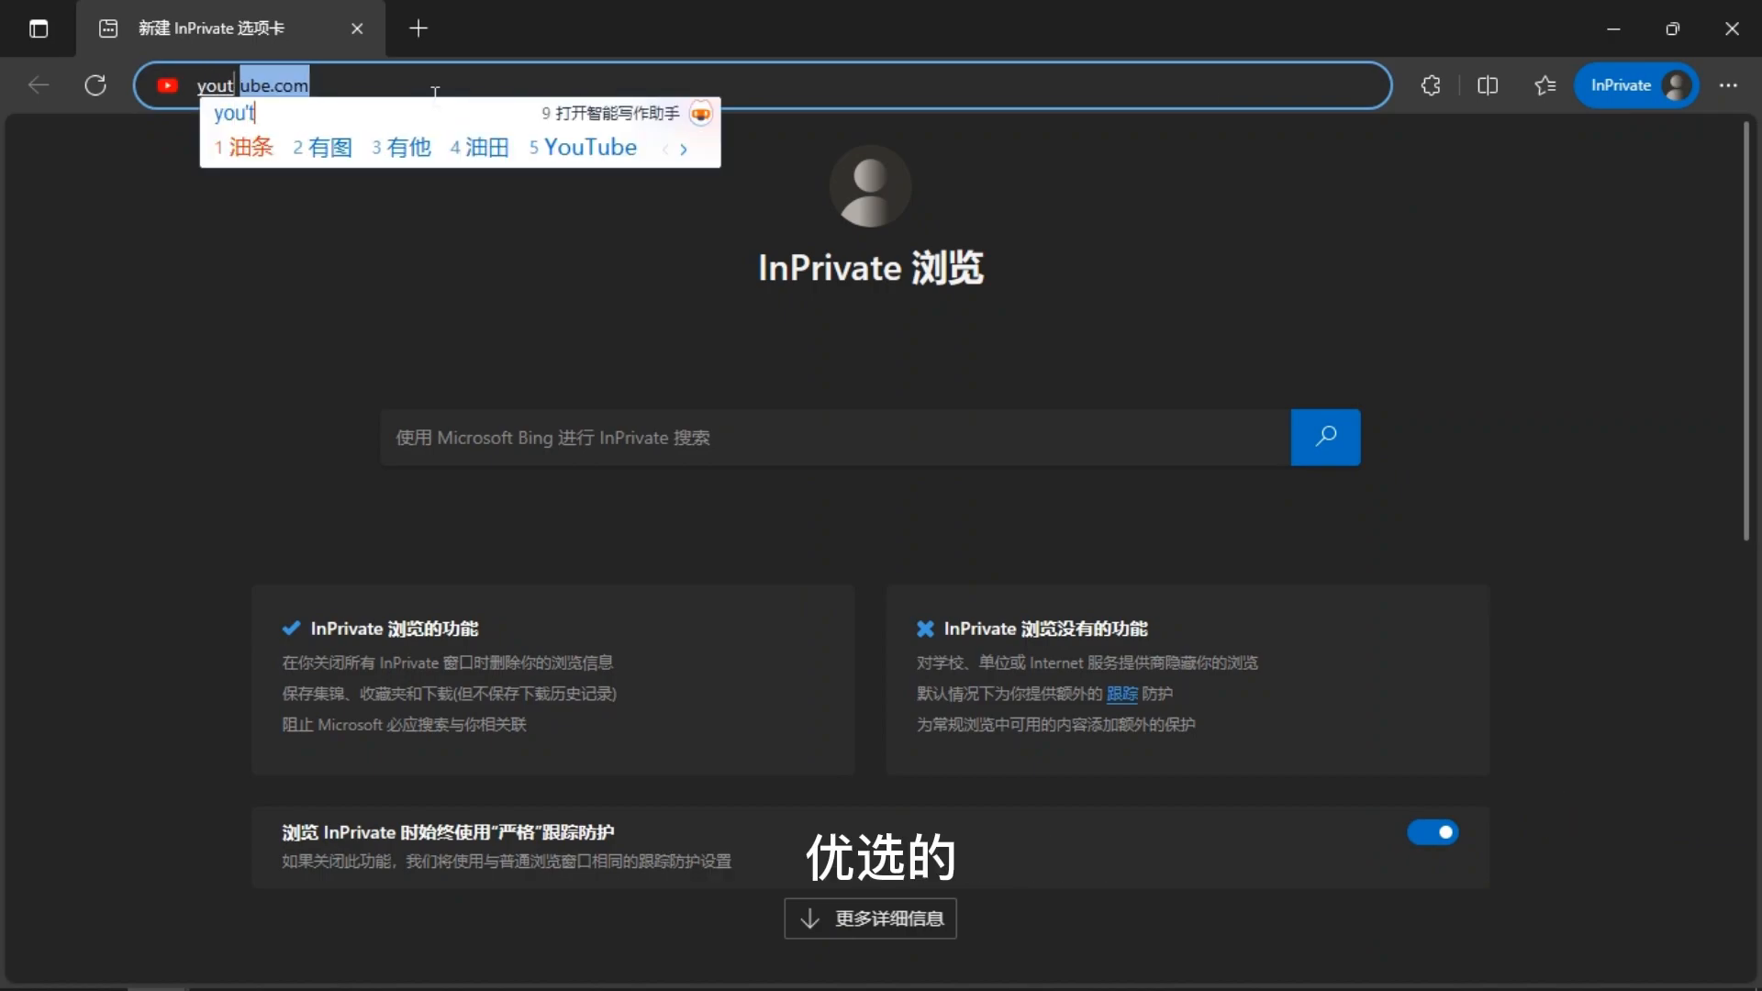
key(Return)
key(Return)
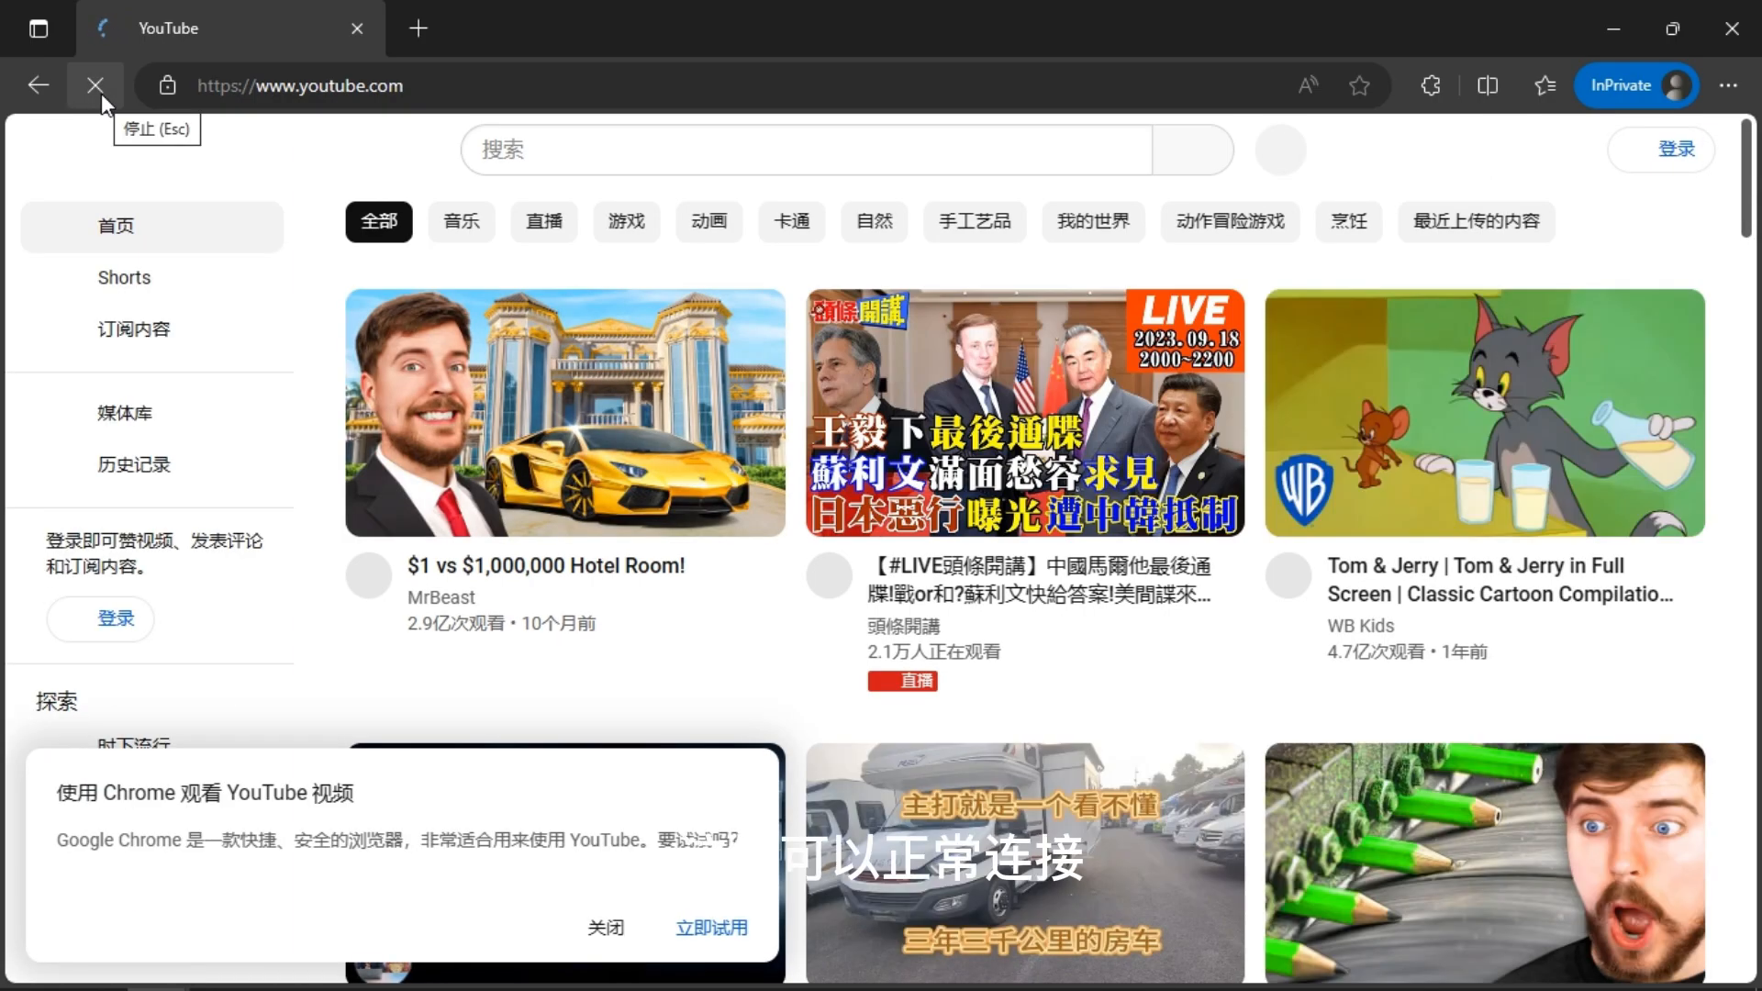
key(alt+Tab)
key(alt+Tab)
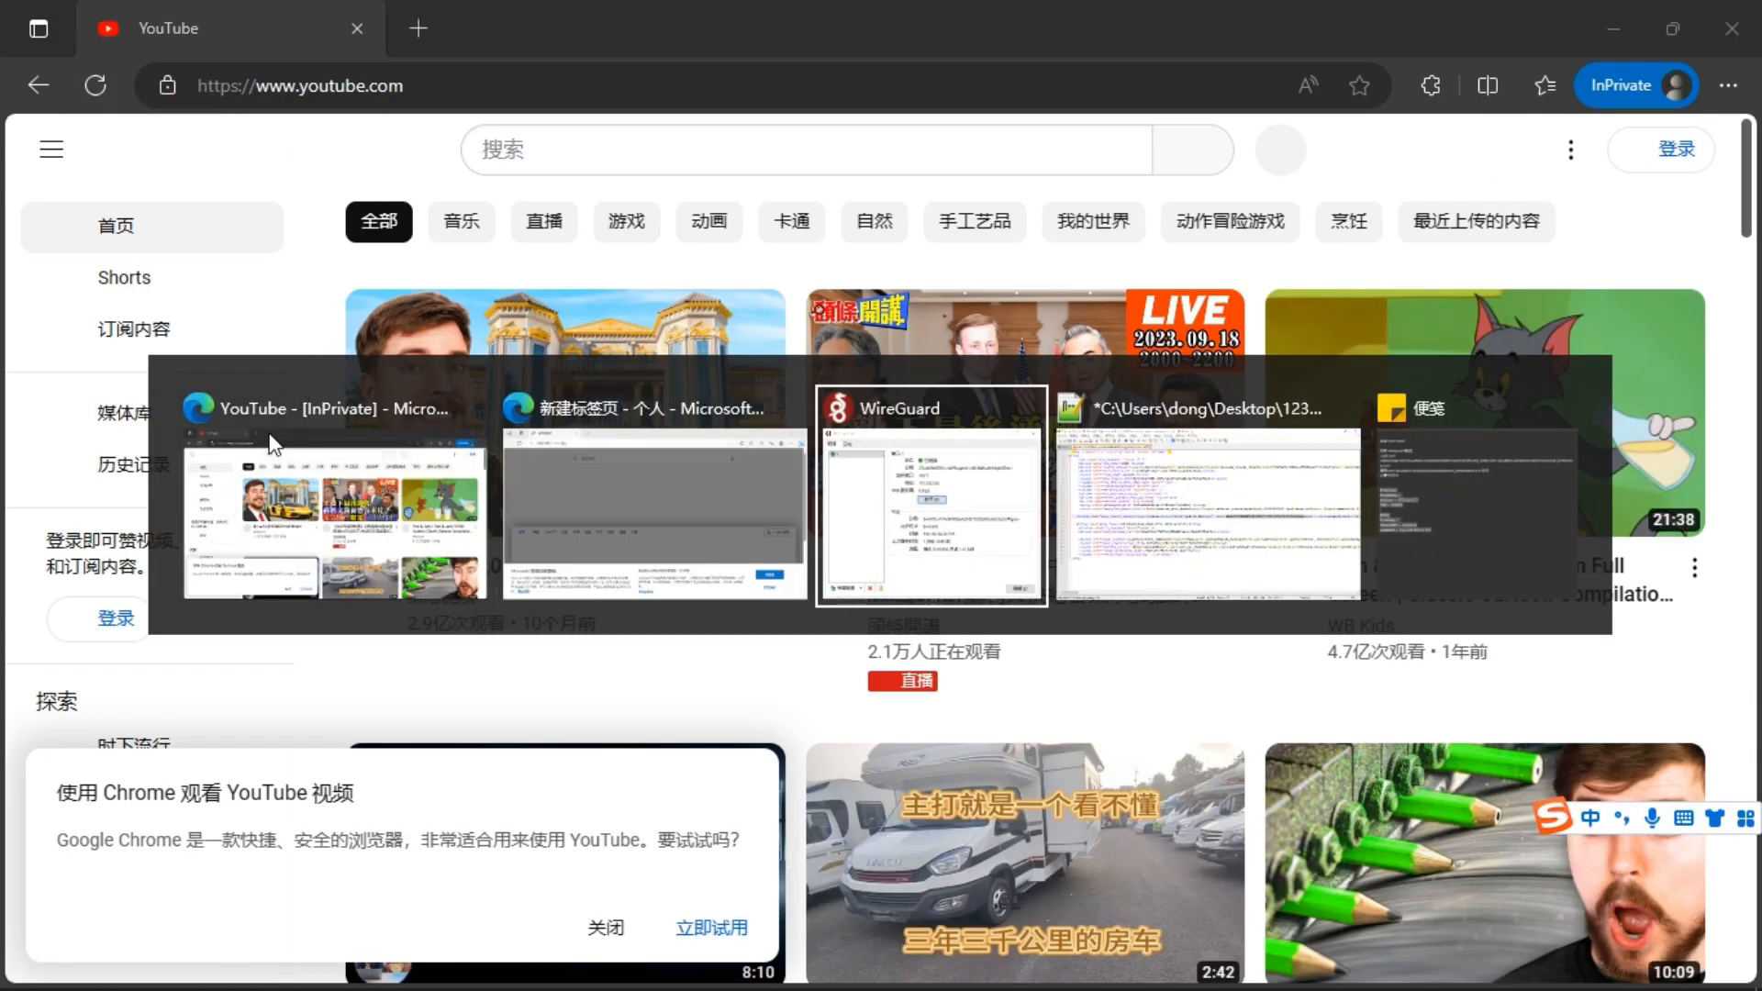
key(alt+Tab)
click(1340, 409)
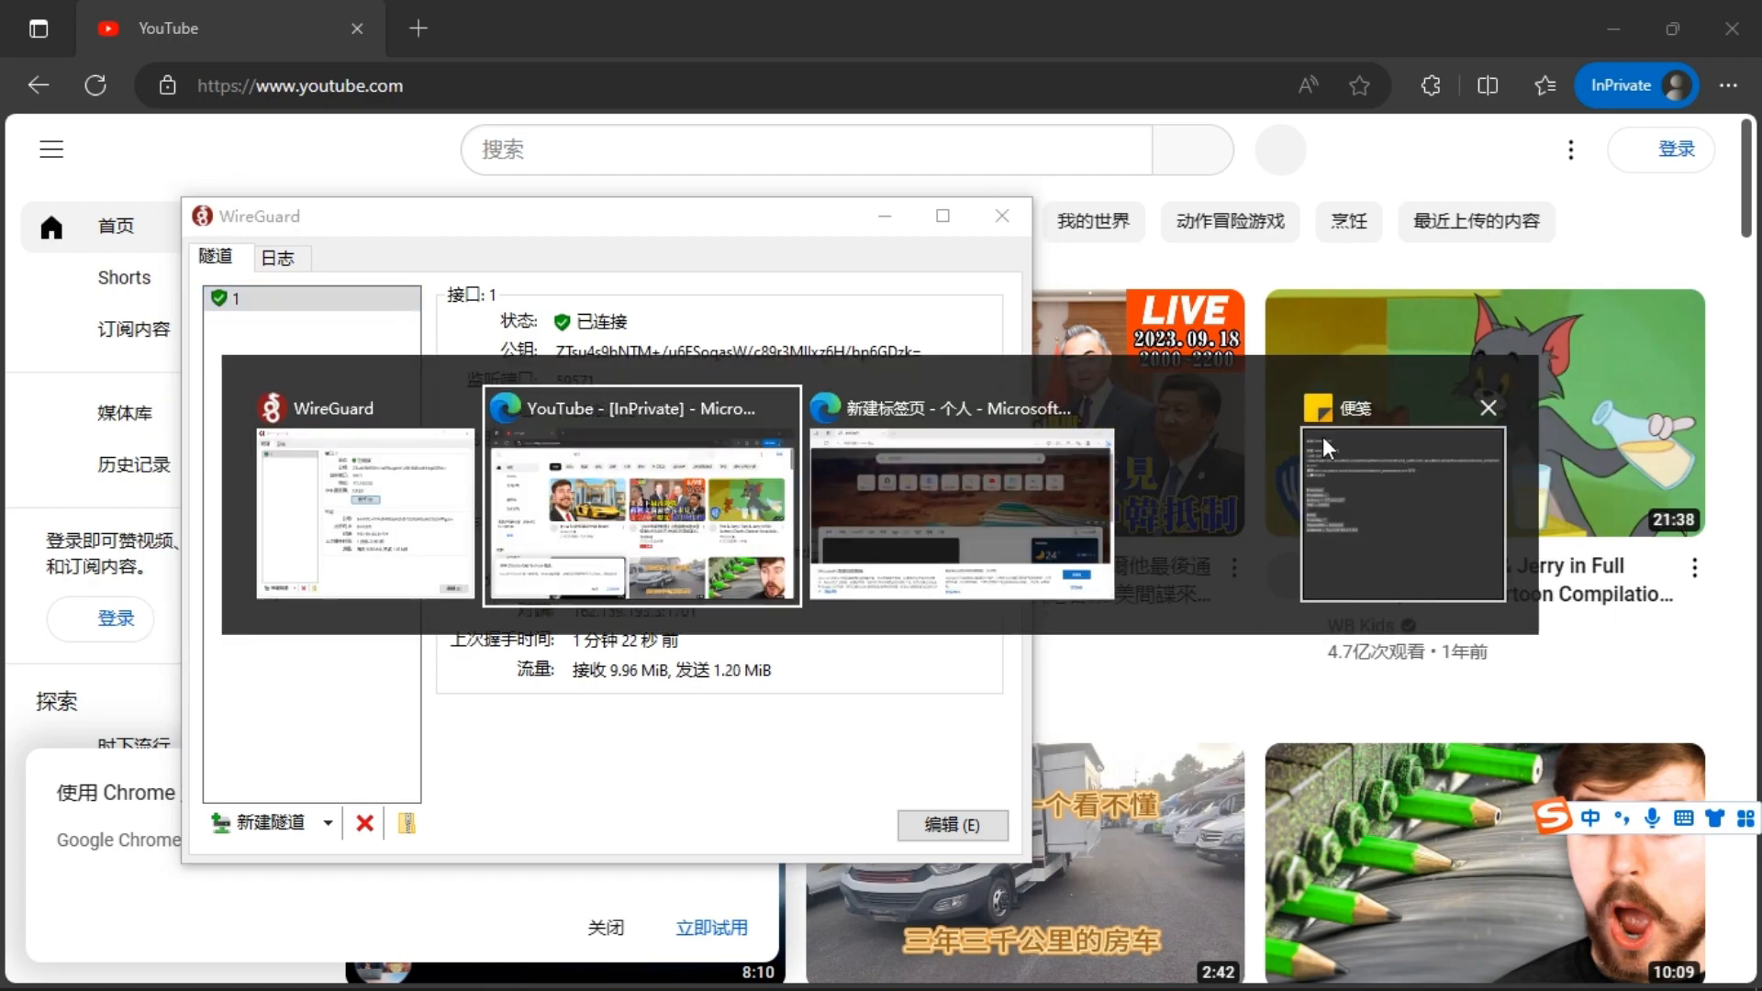
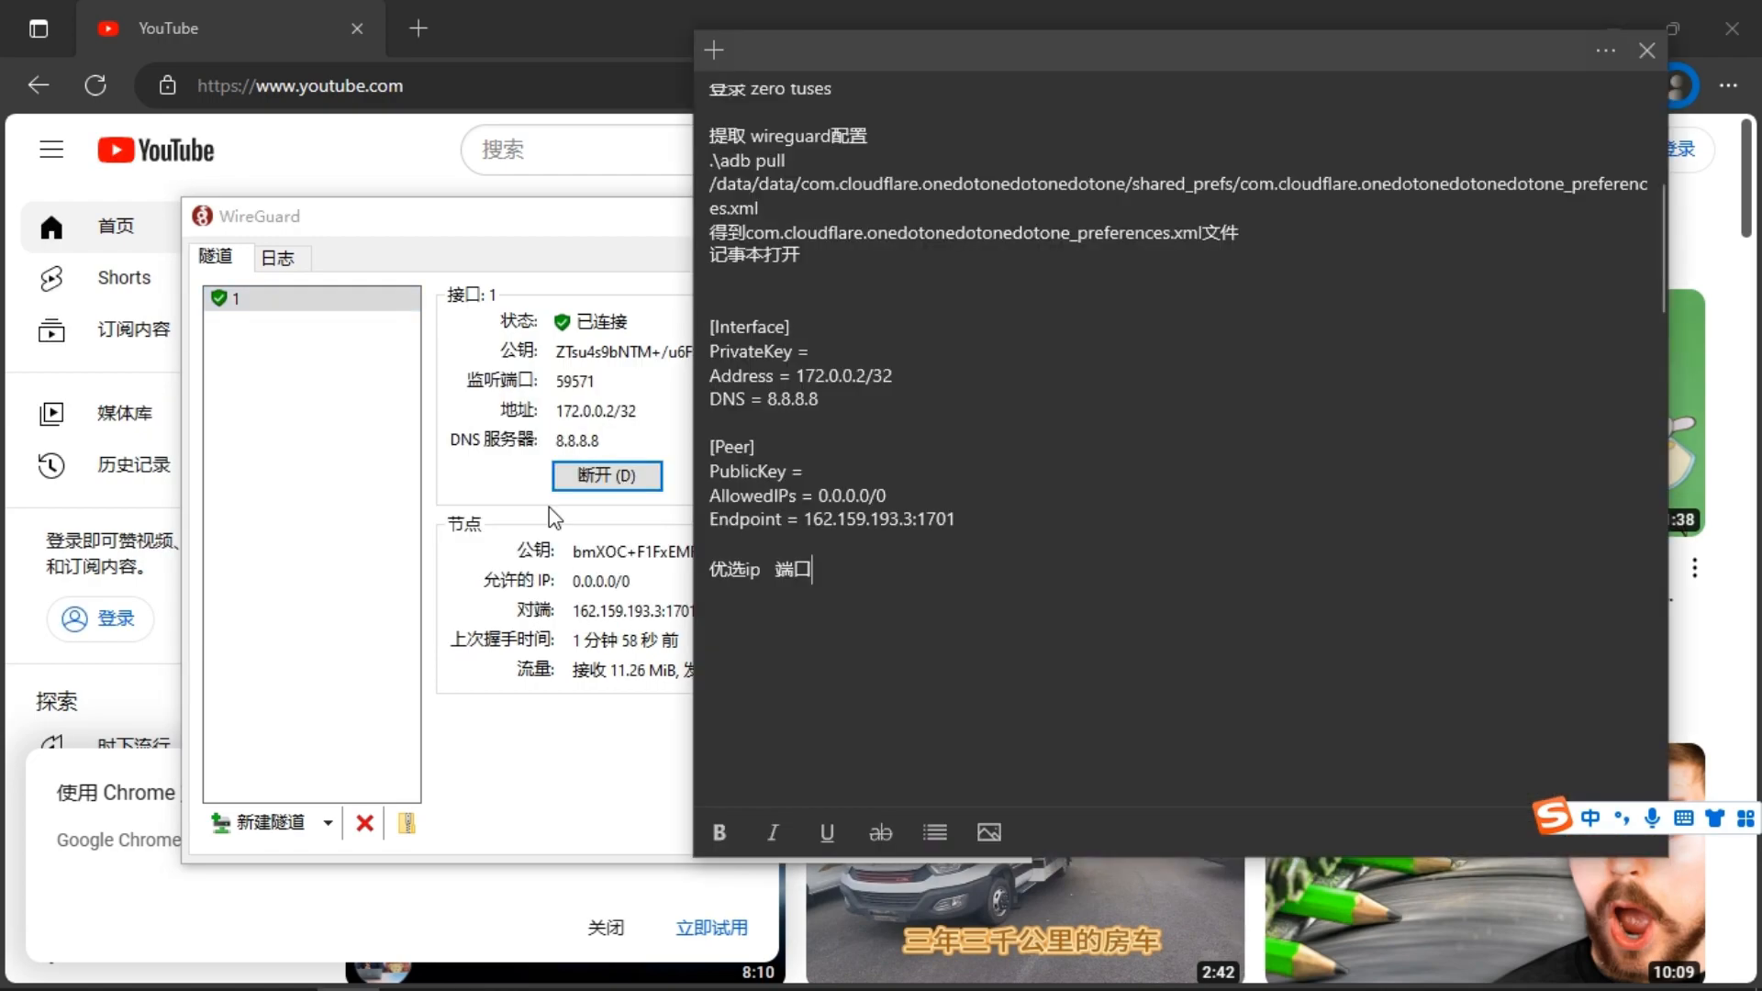
Step: Disconnect tunnel 1 after YouTube loaded through it
click(565, 479)
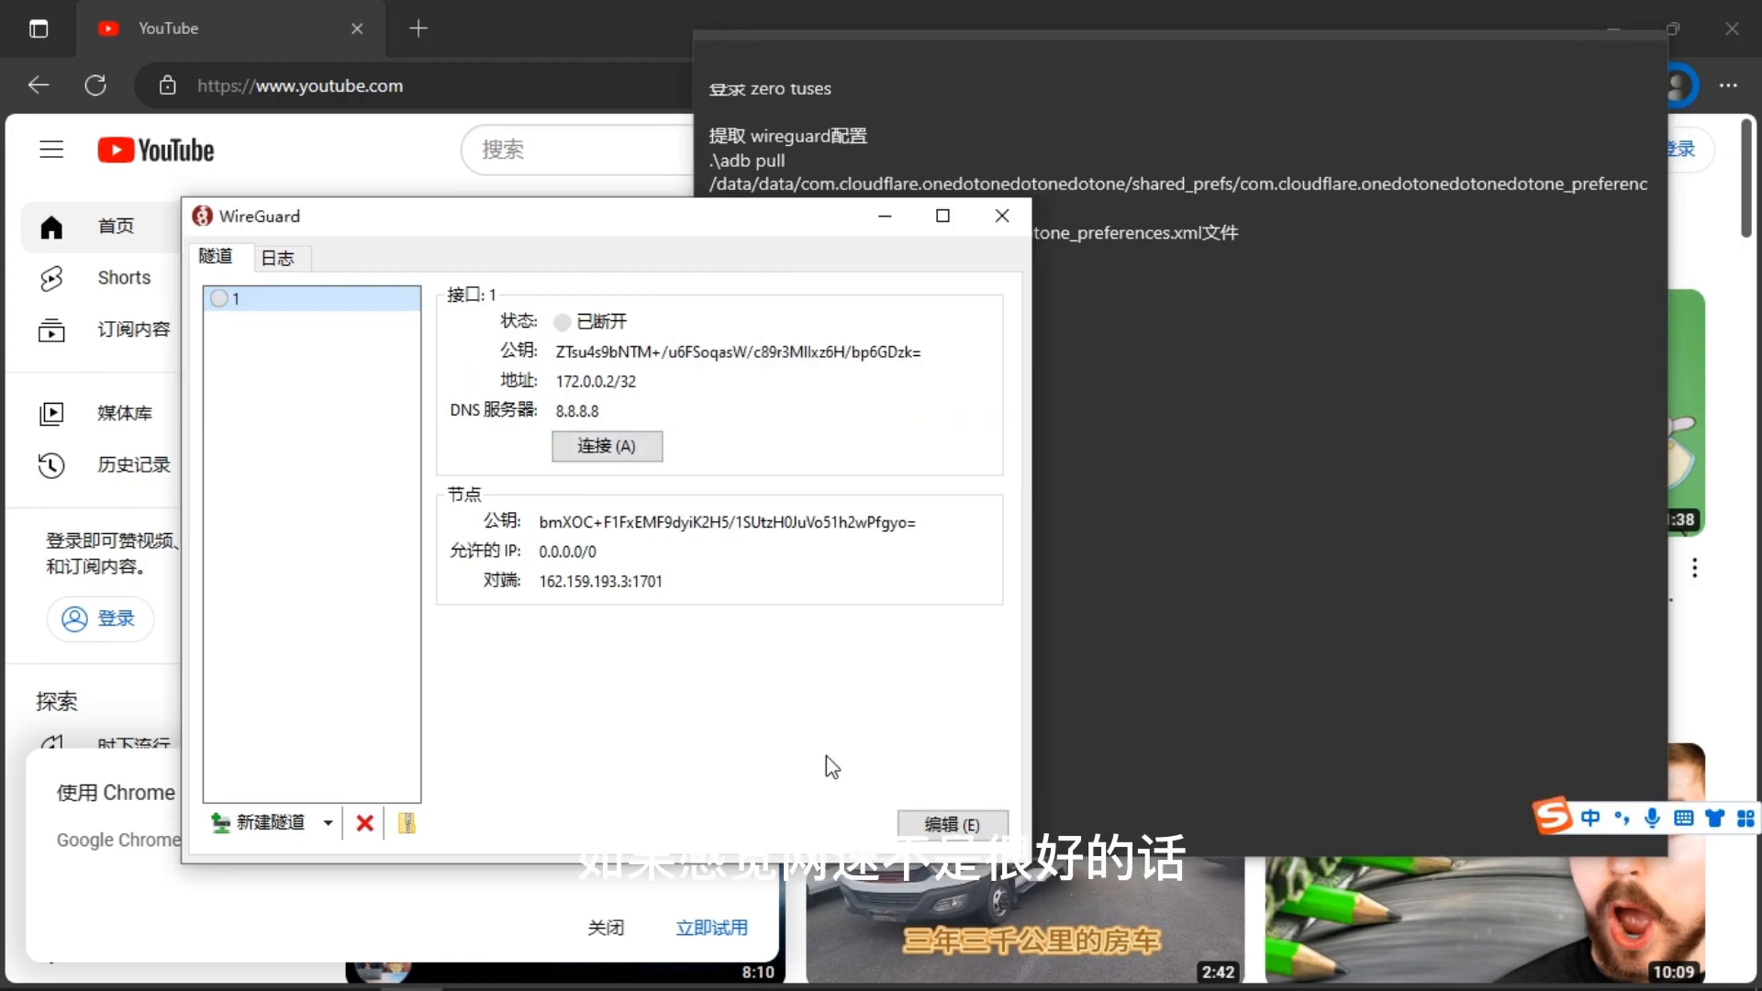
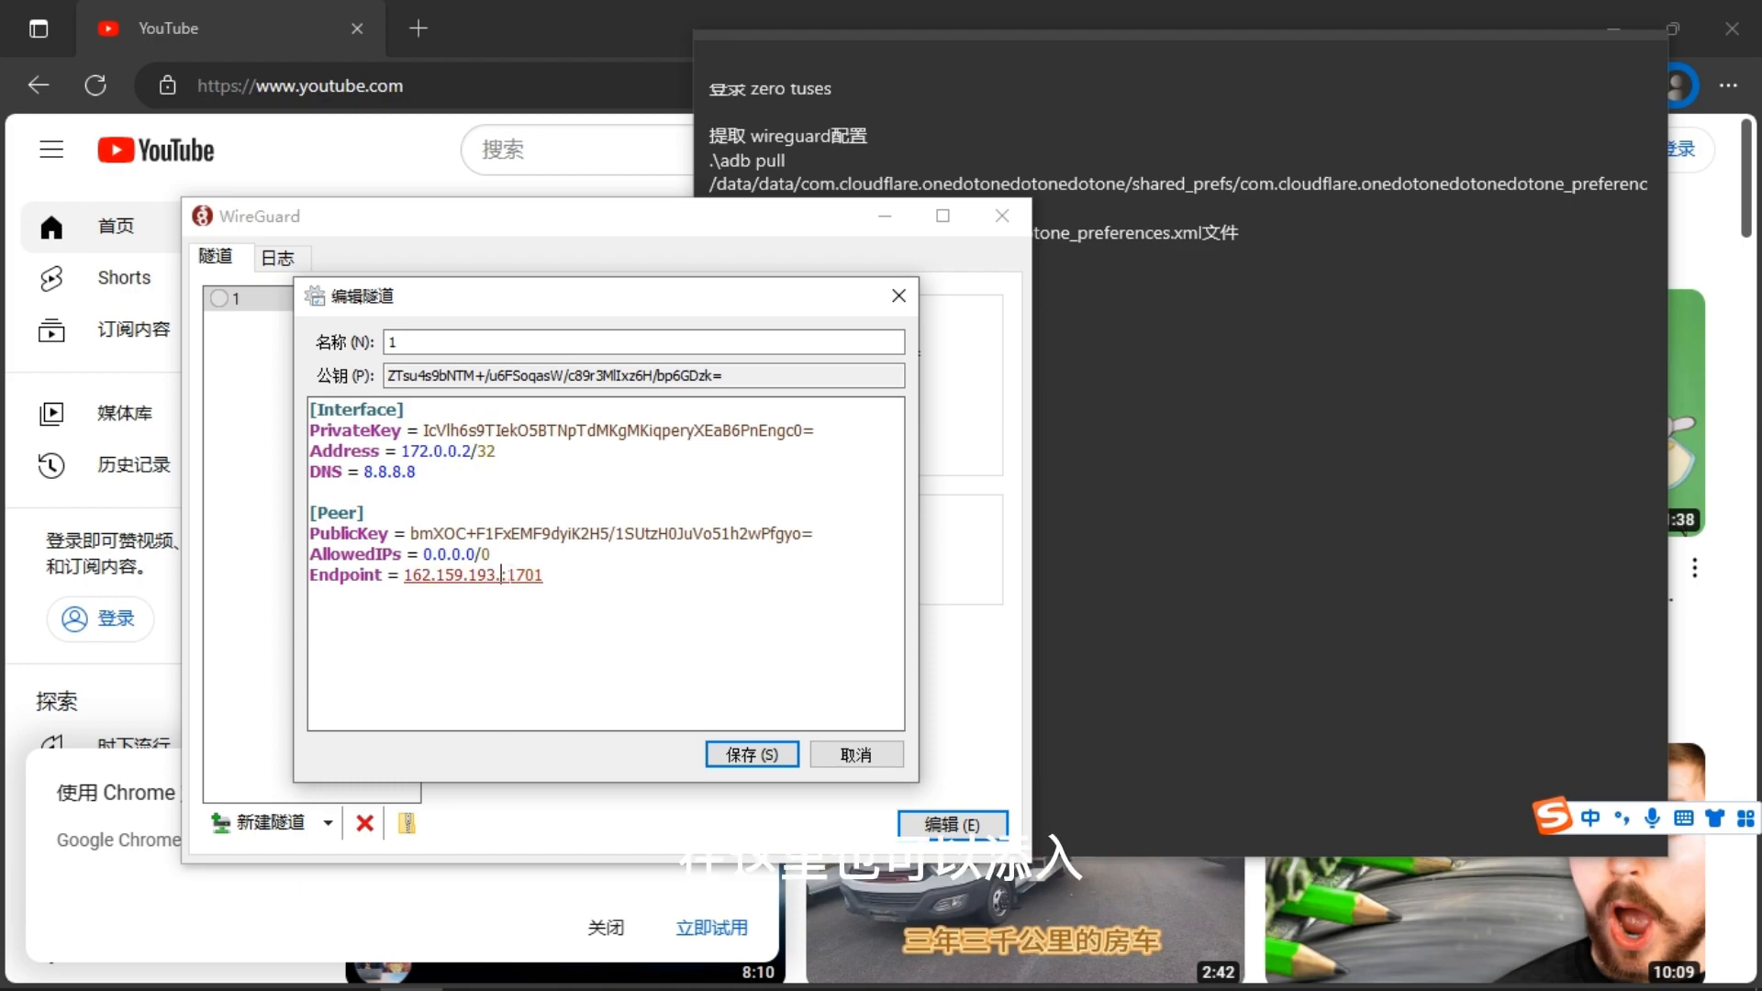
Step: Change the Endpoint address's final digit from 3 to 6, making it 162.159.193.6
text(6)
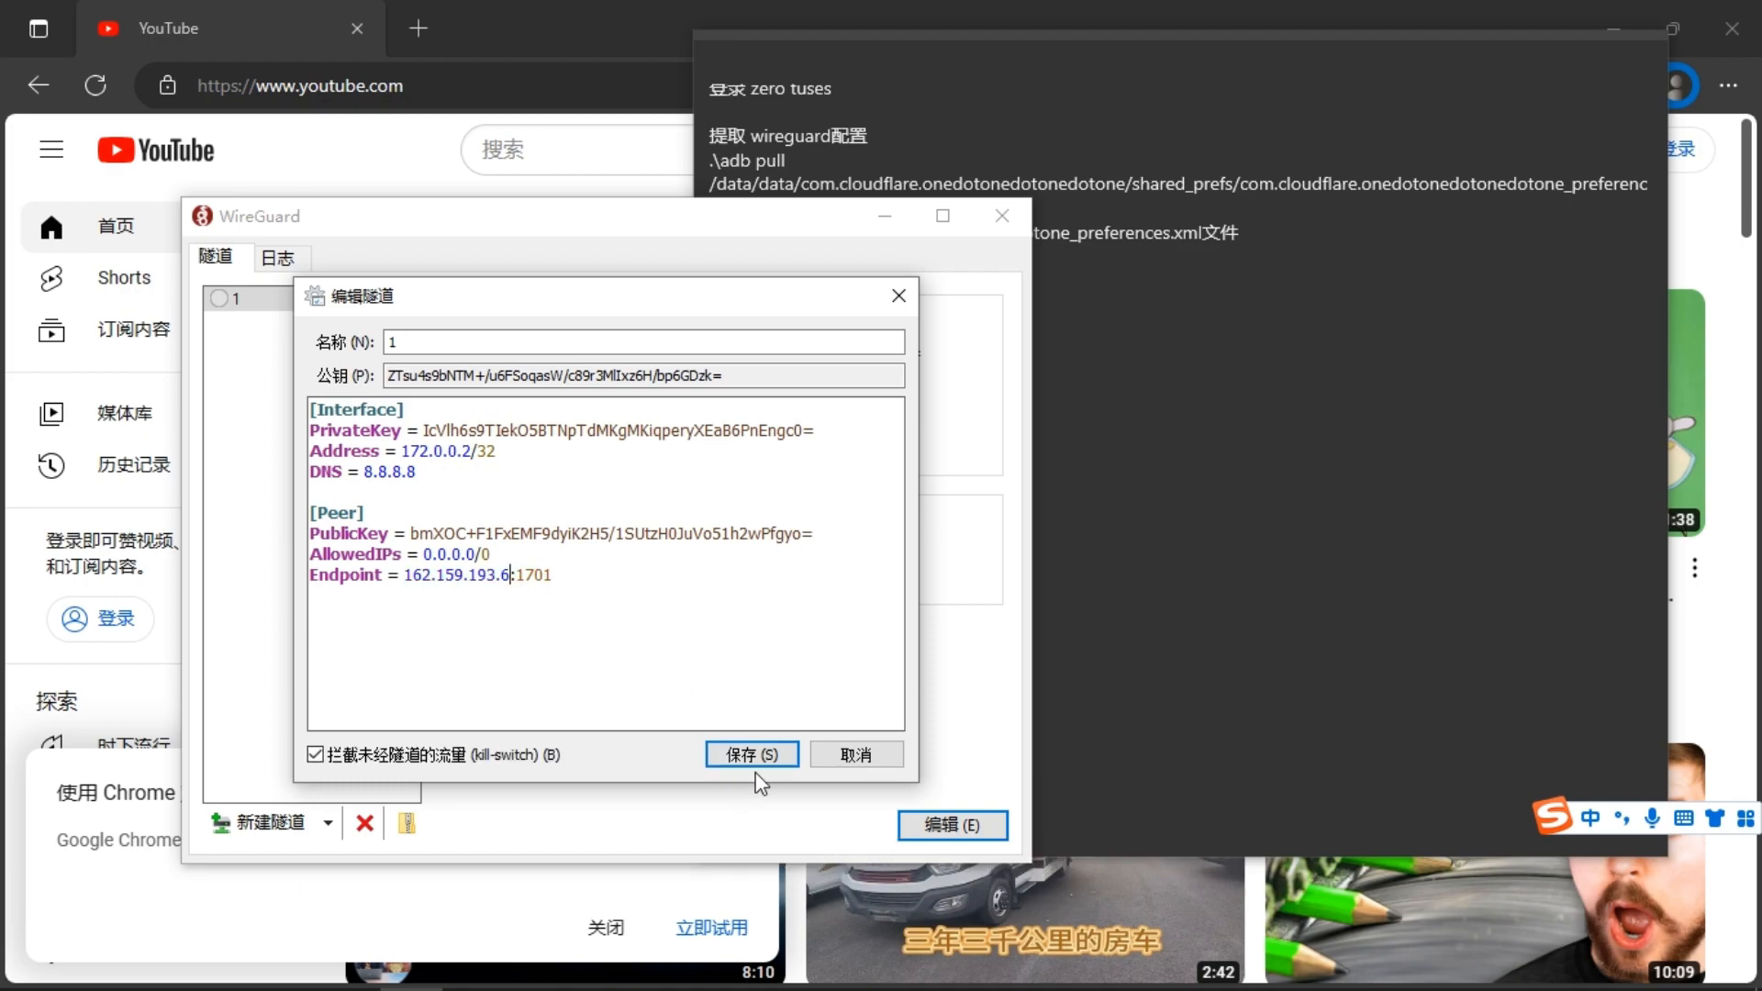
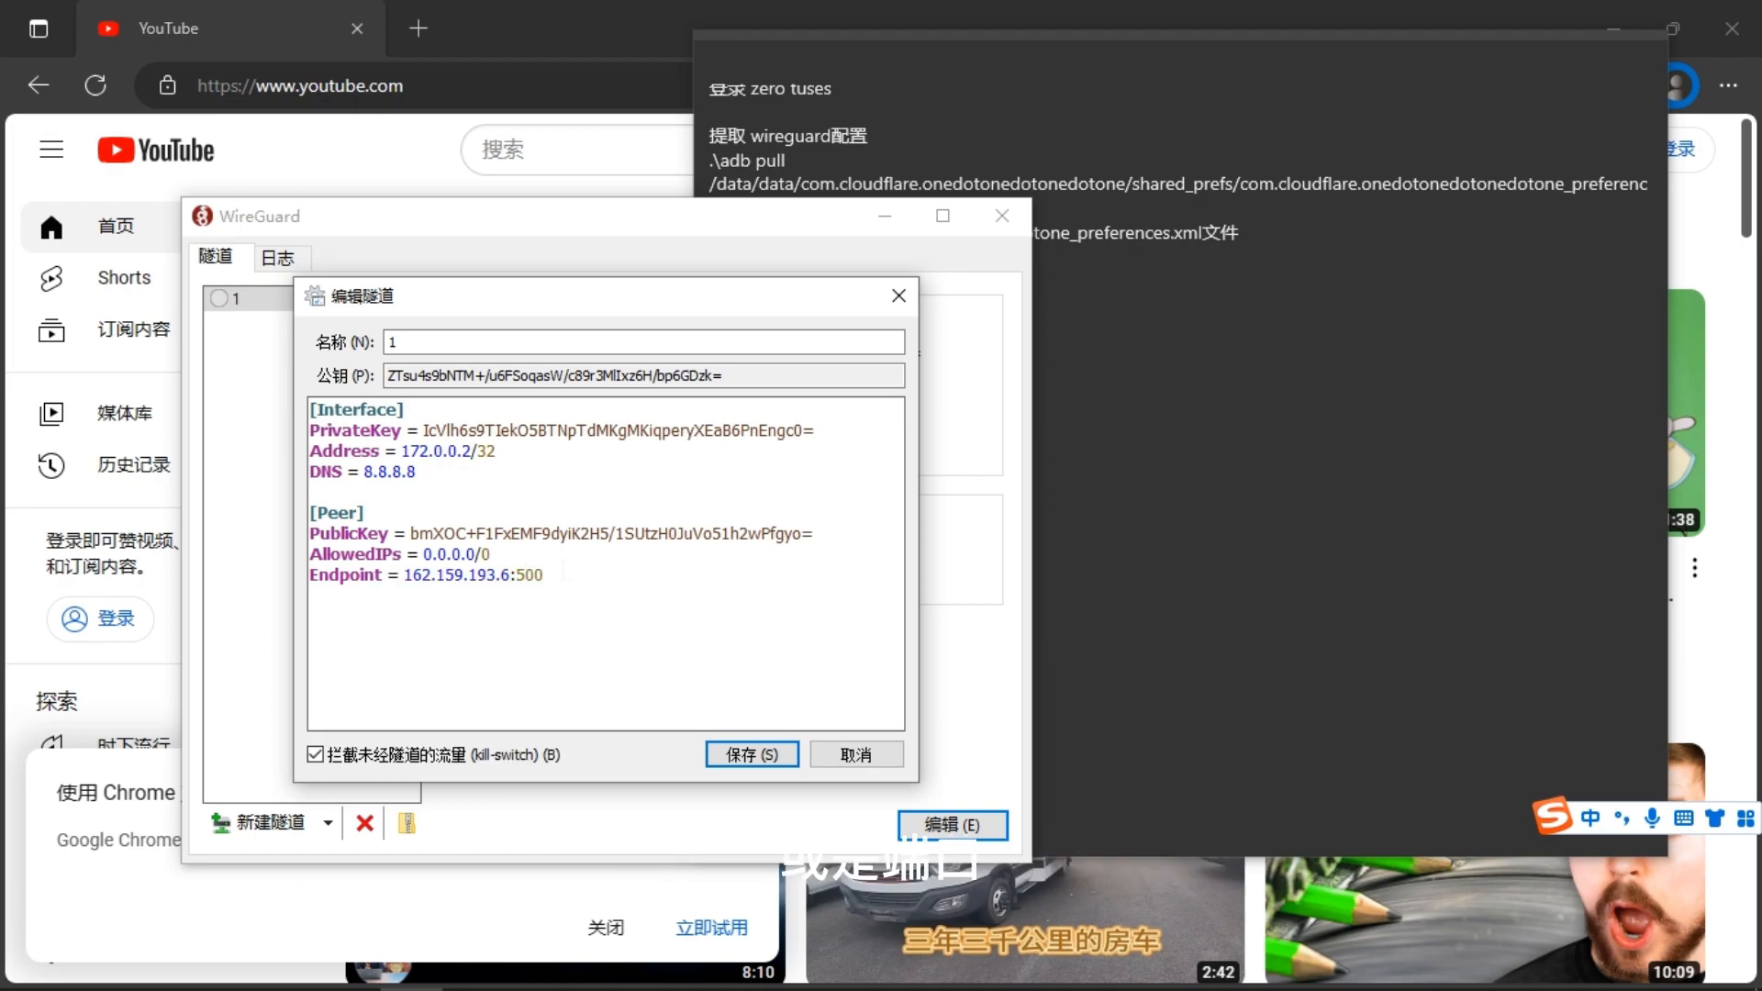
Step: Save tunnel 1 with endpoint 162.159.193.6:500 and activate it so it shows connected
click(721, 754)
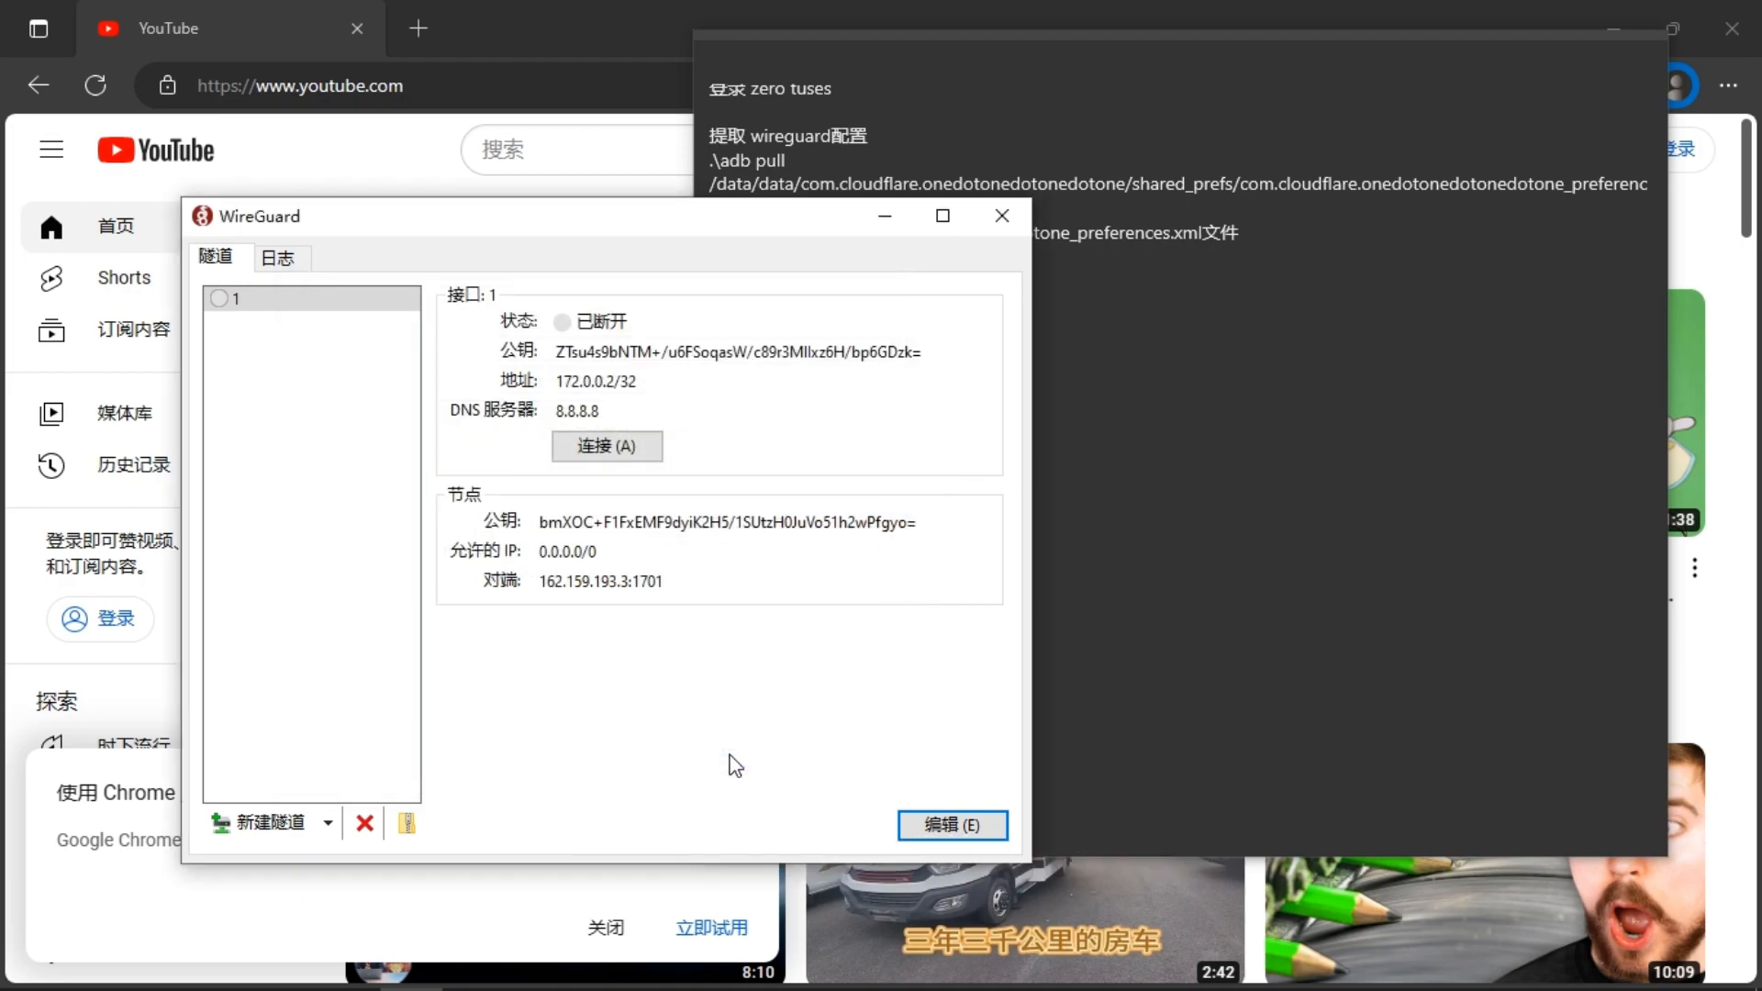
click(632, 450)
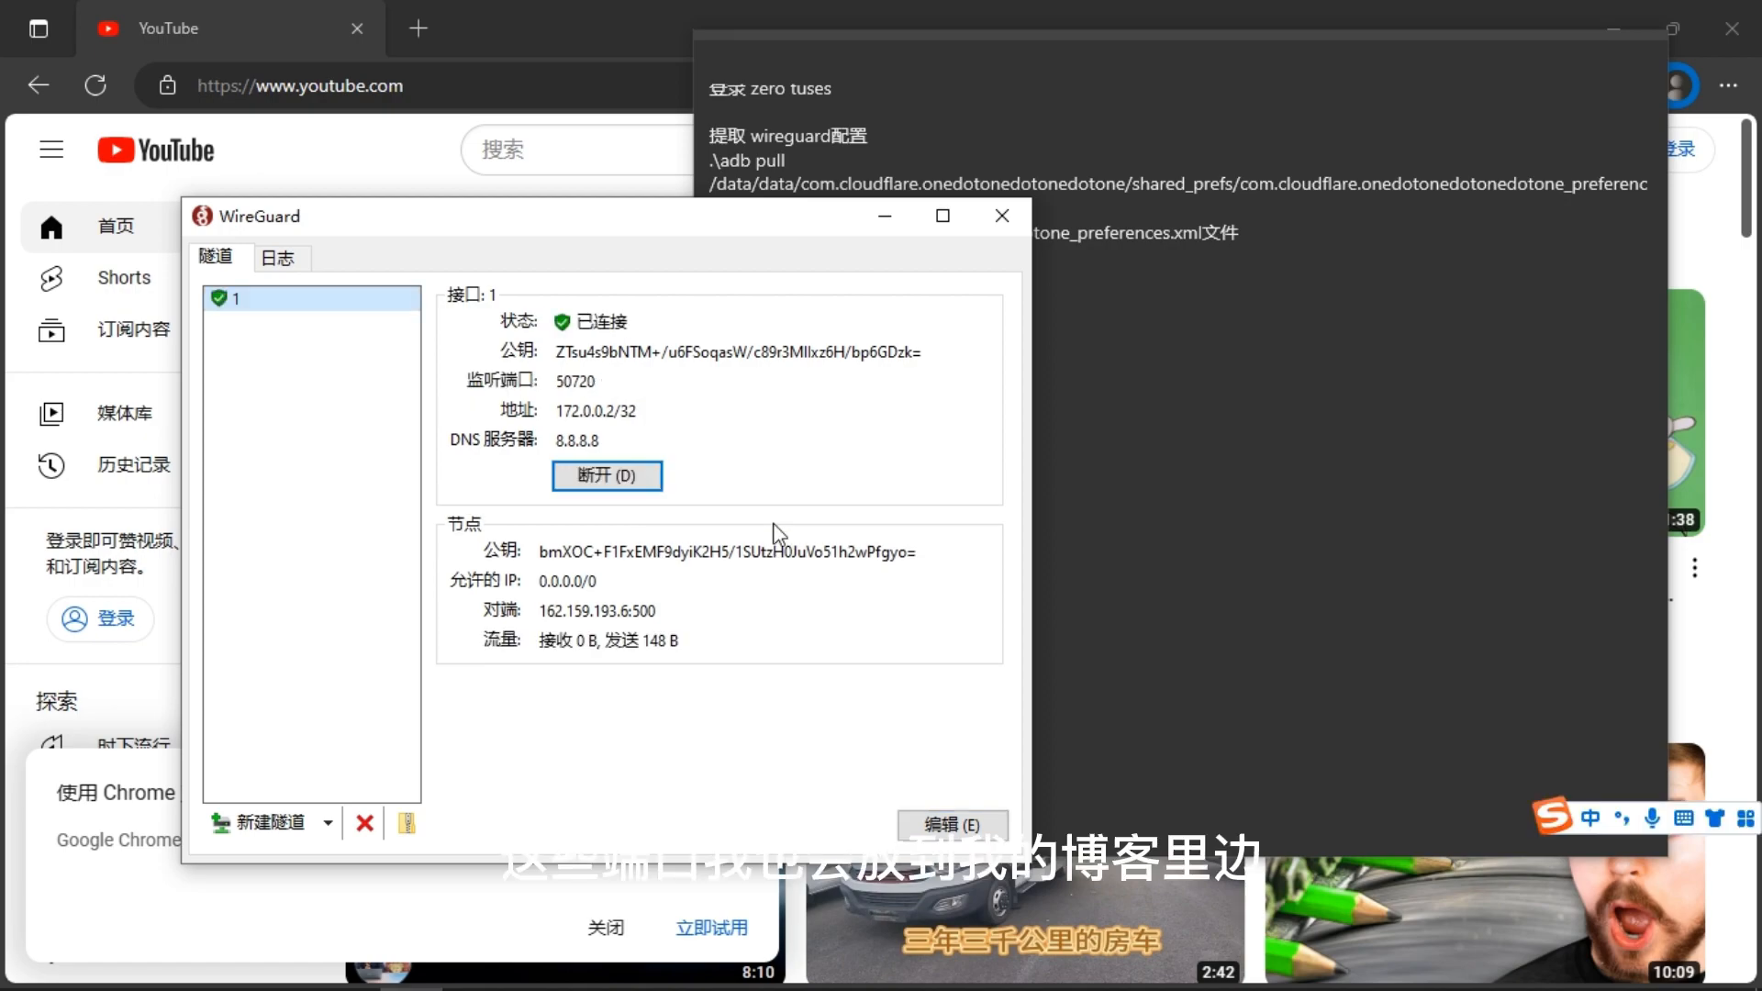
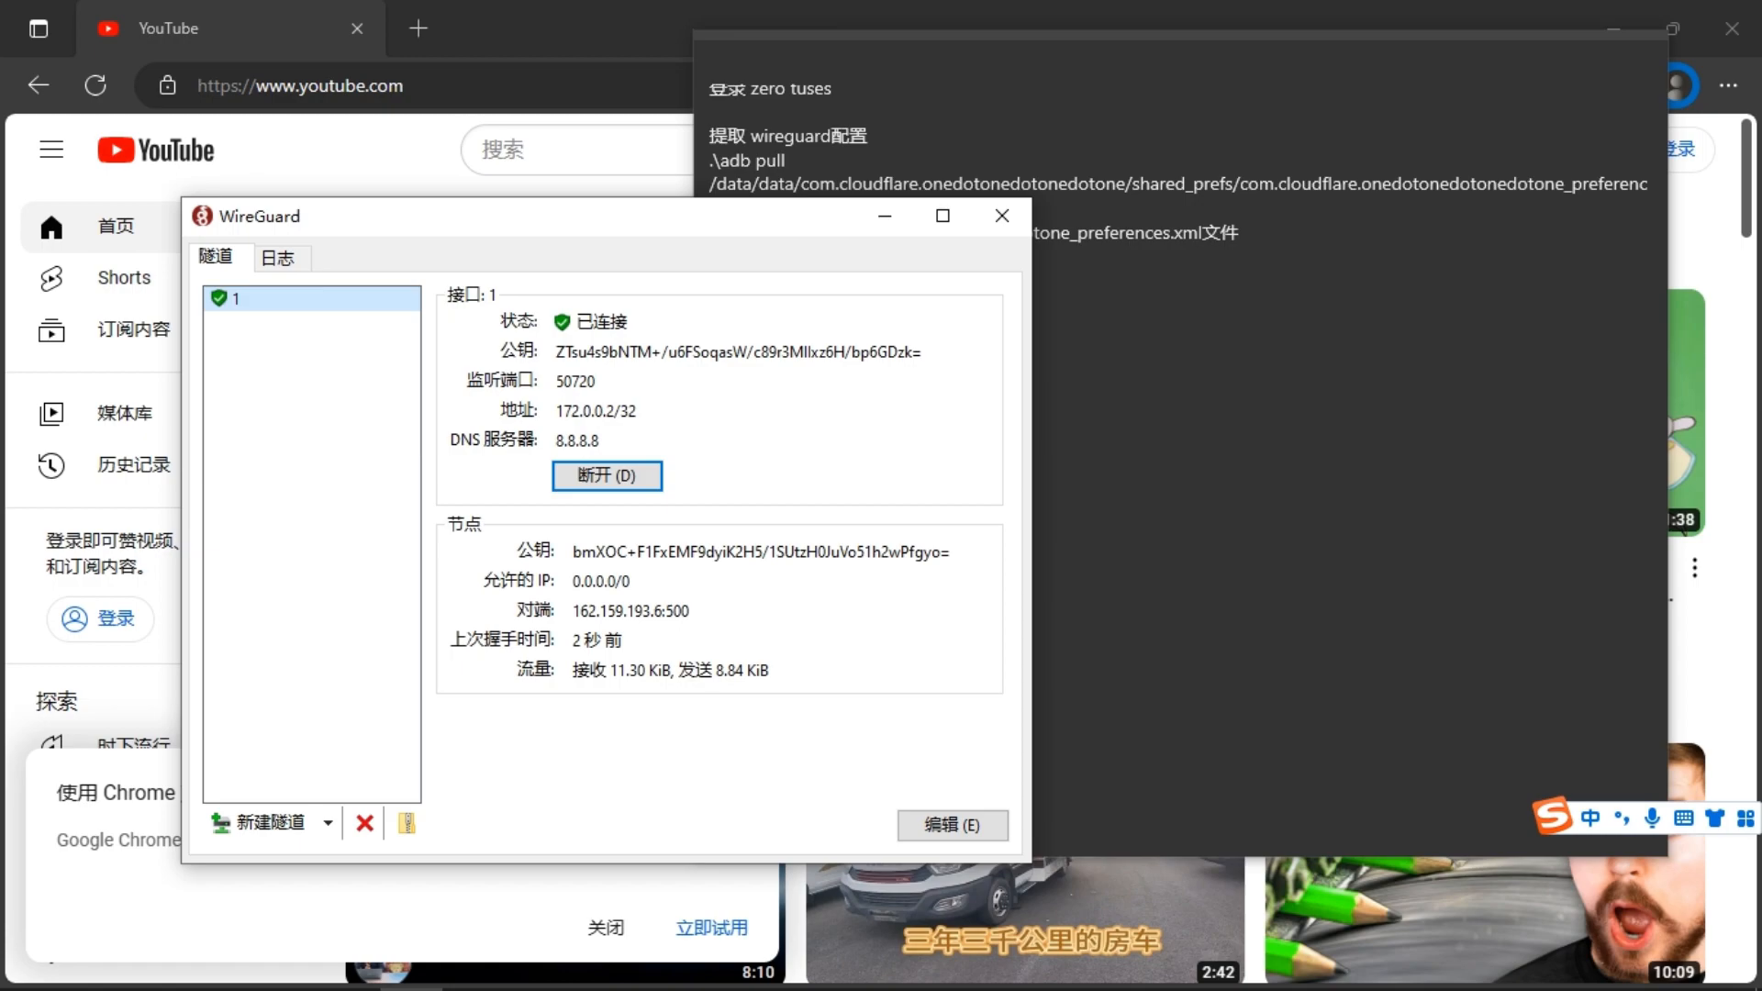
Step: Search YouTube for '4k' and open the ALASKA 4K video
click(94, 85)
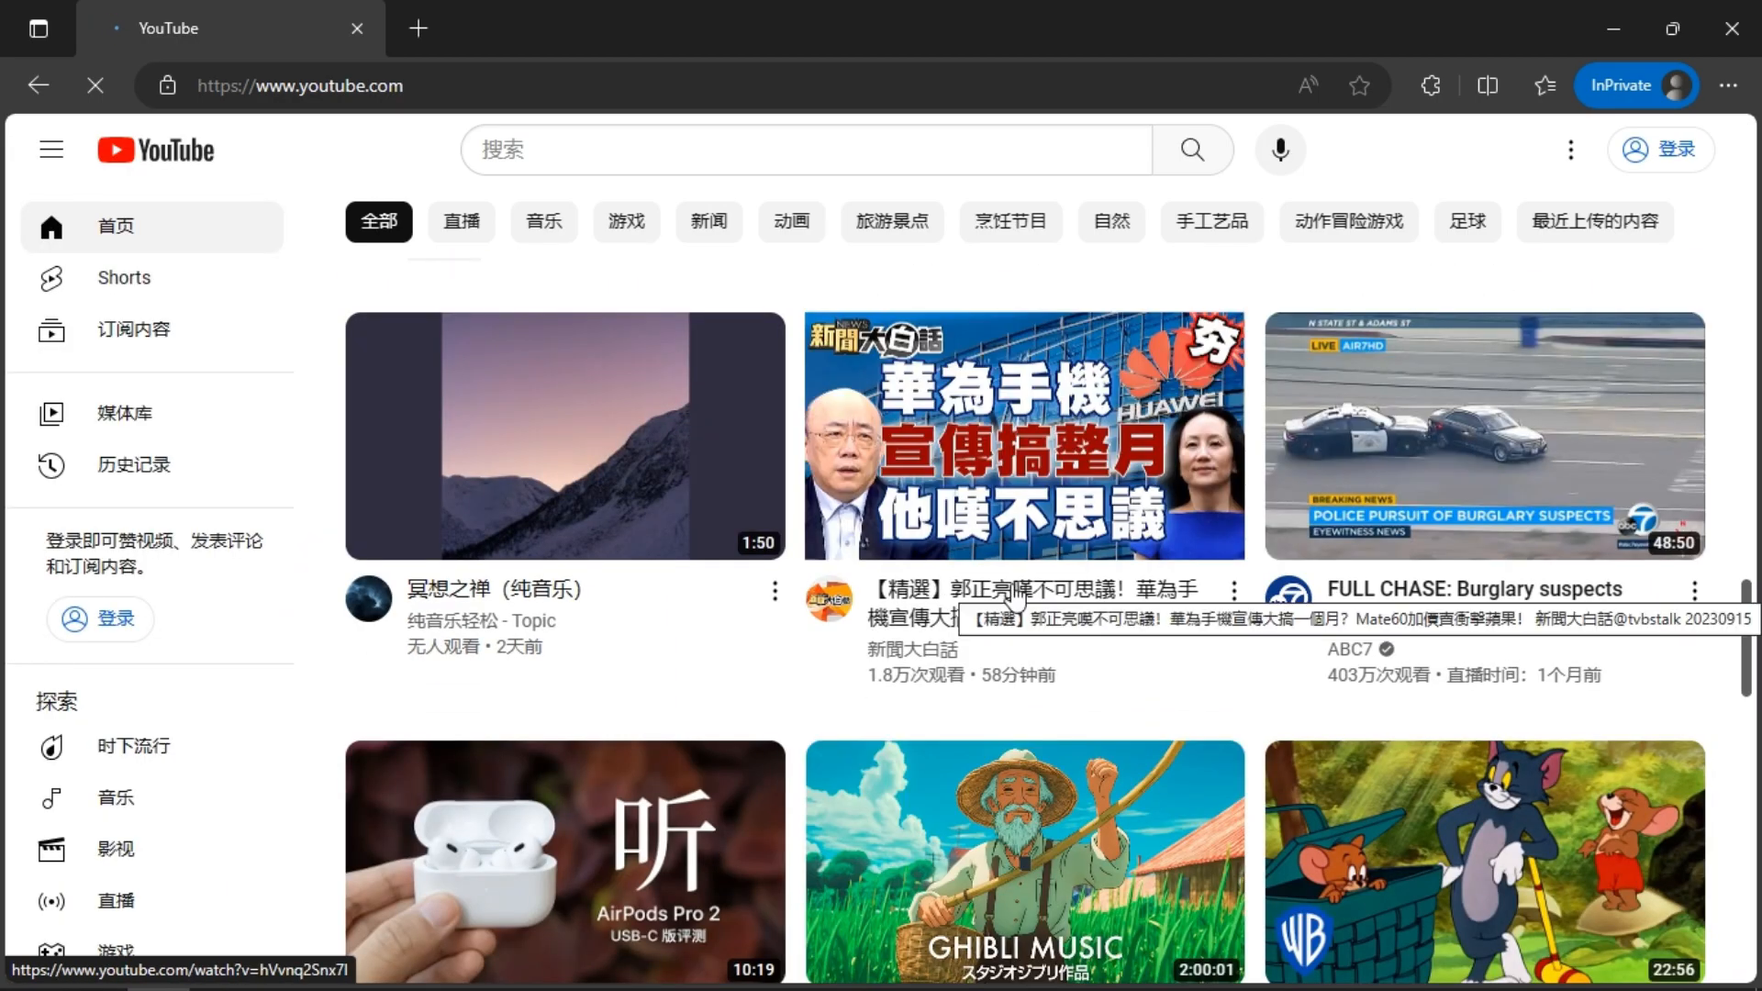
click(563, 147)
text(4k)
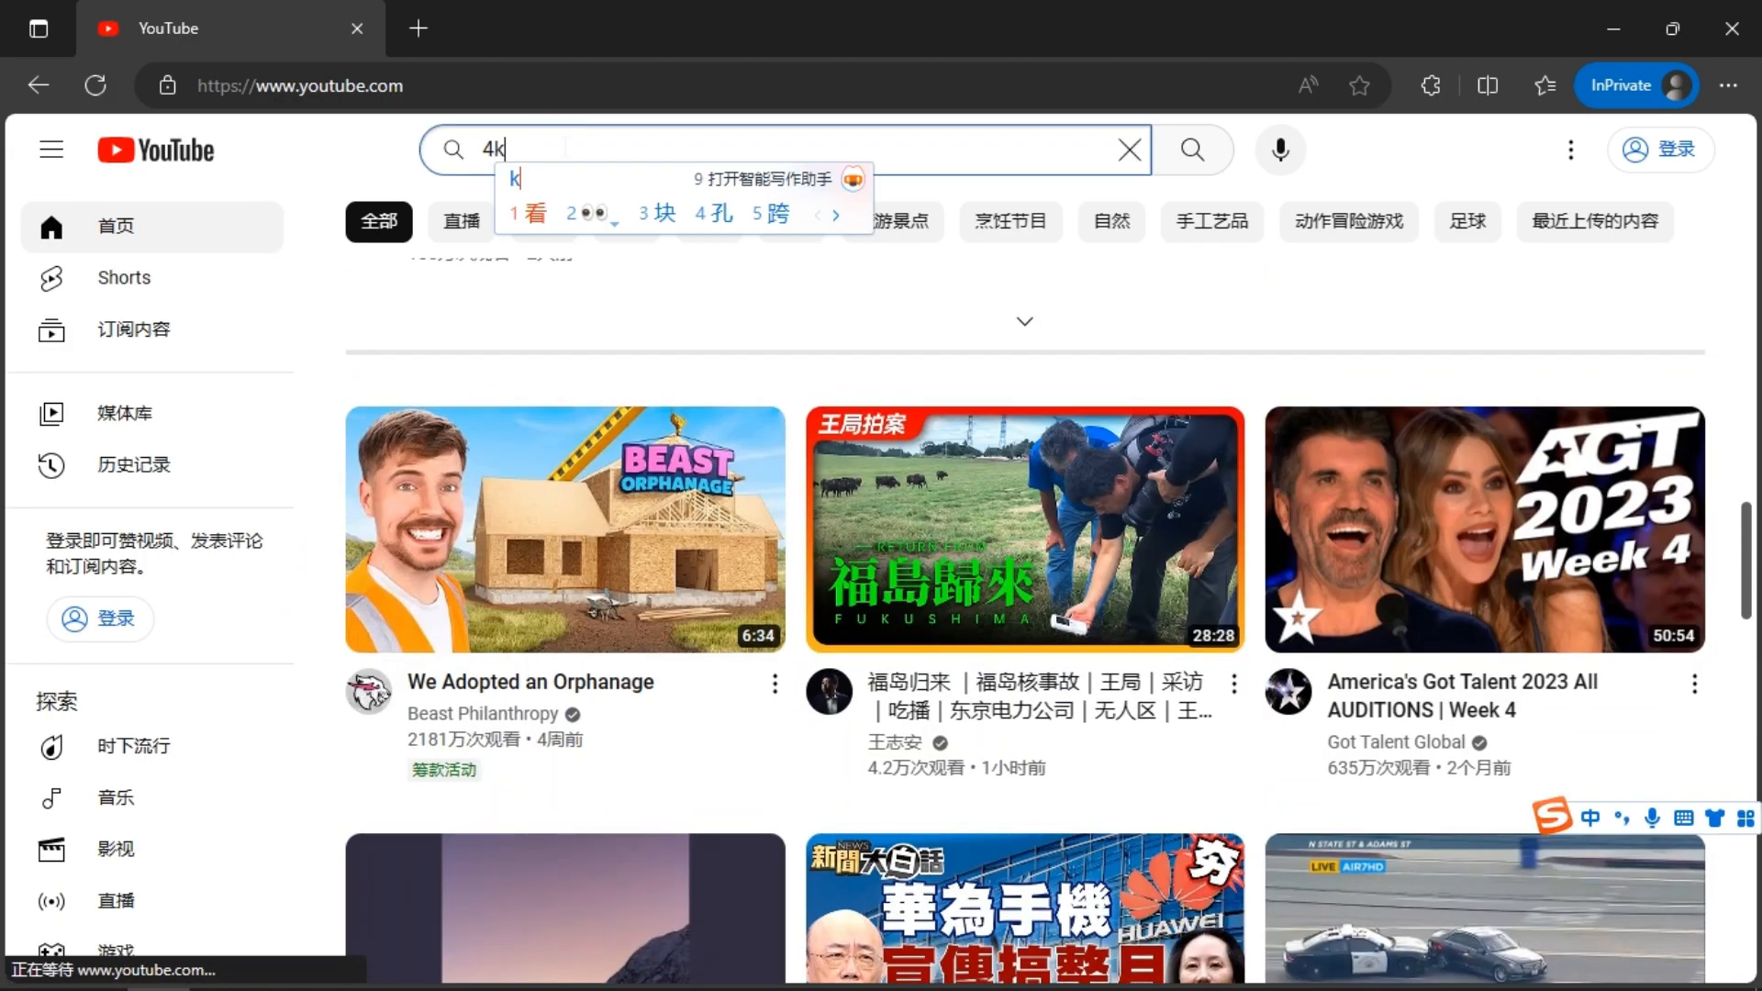
key(Return)
key(Return)
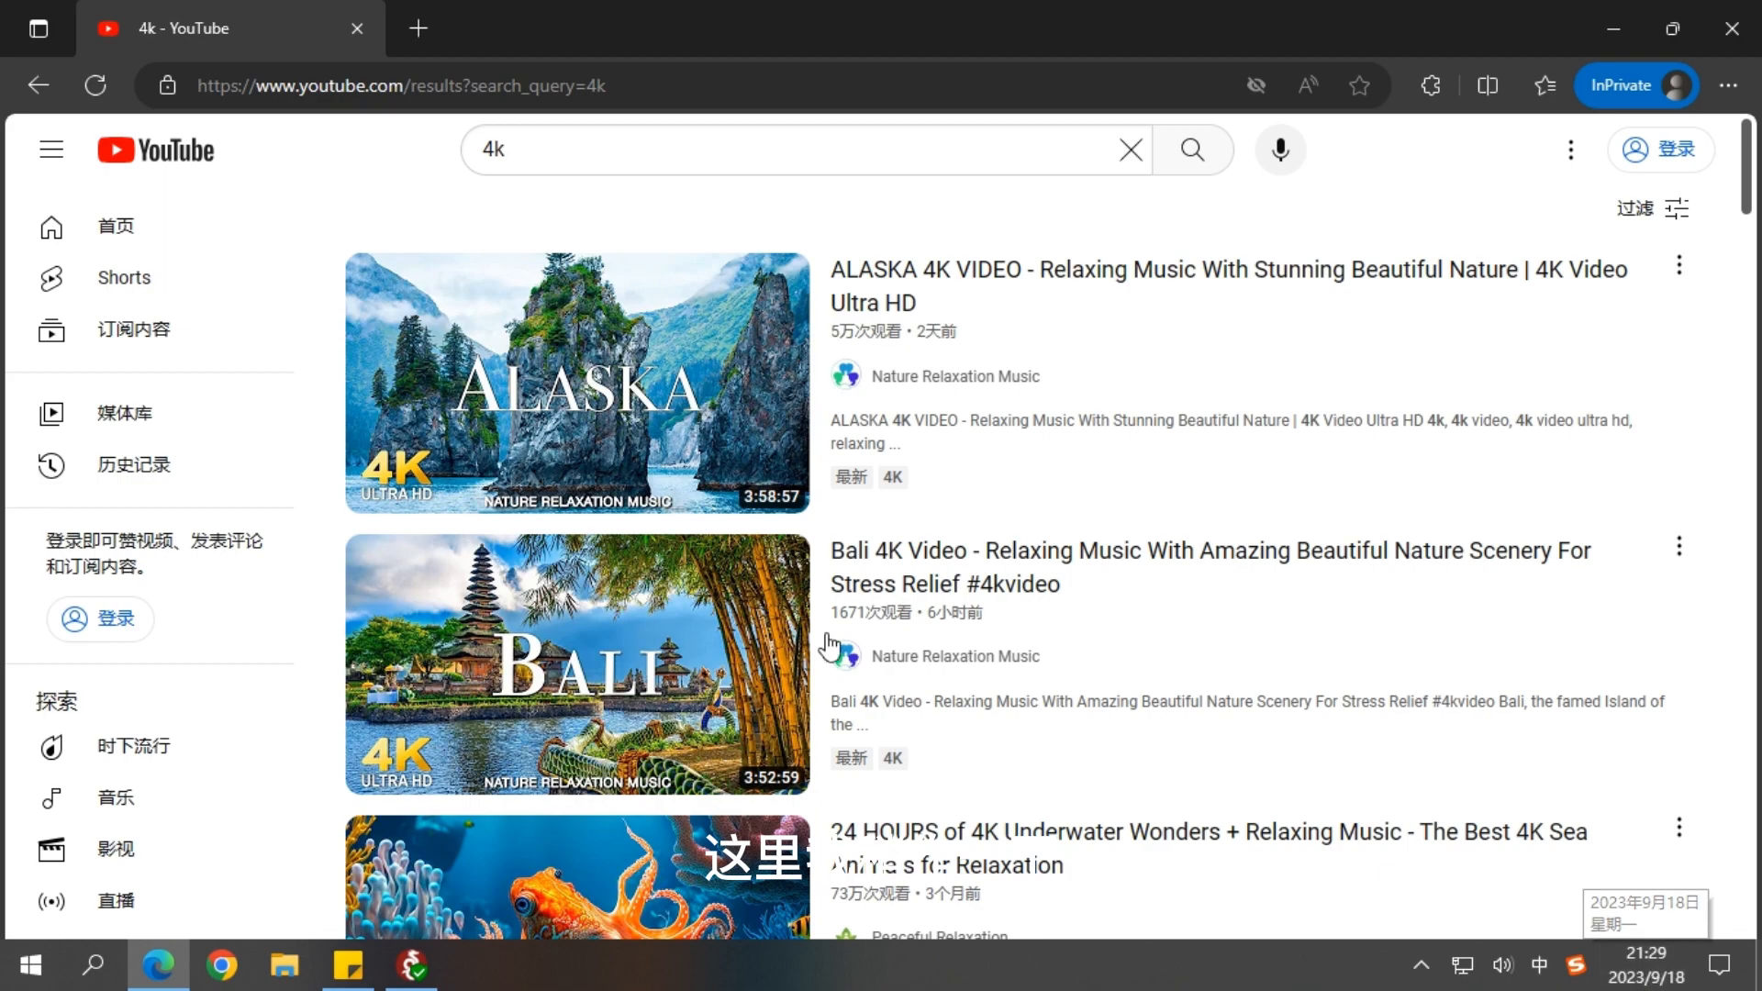
click(1000, 385)
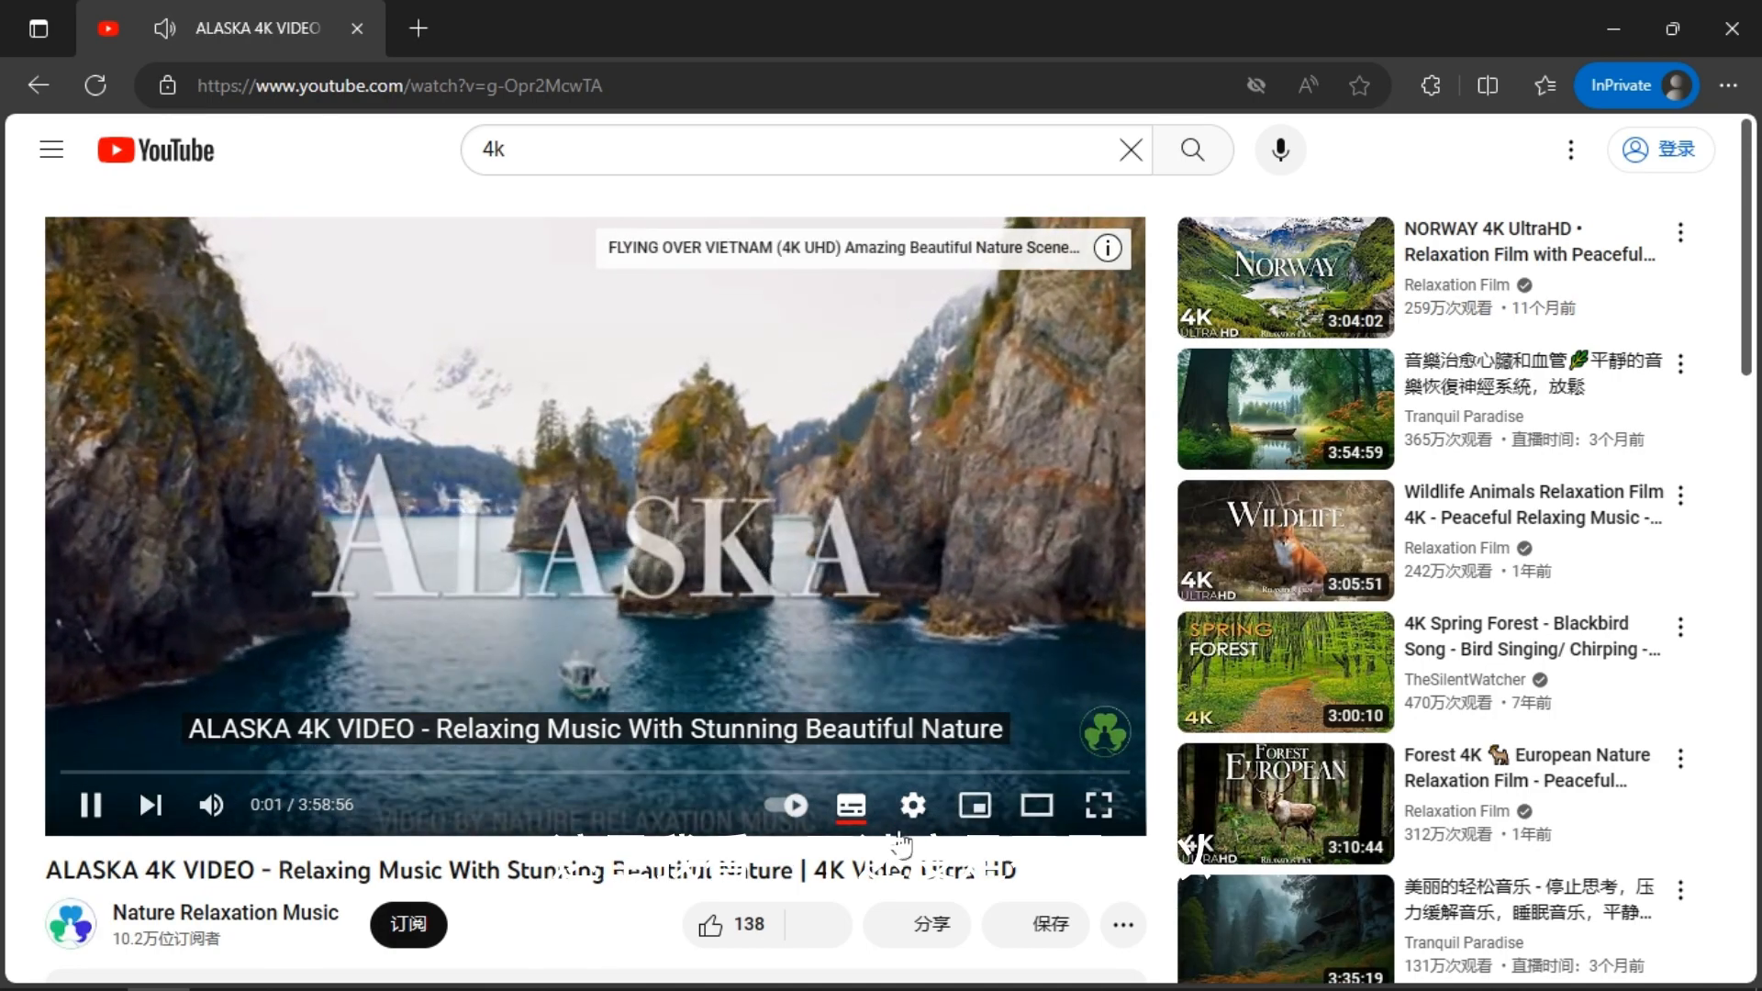
Step: Set the ALASKA video's playback quality to 720p
click(912, 805)
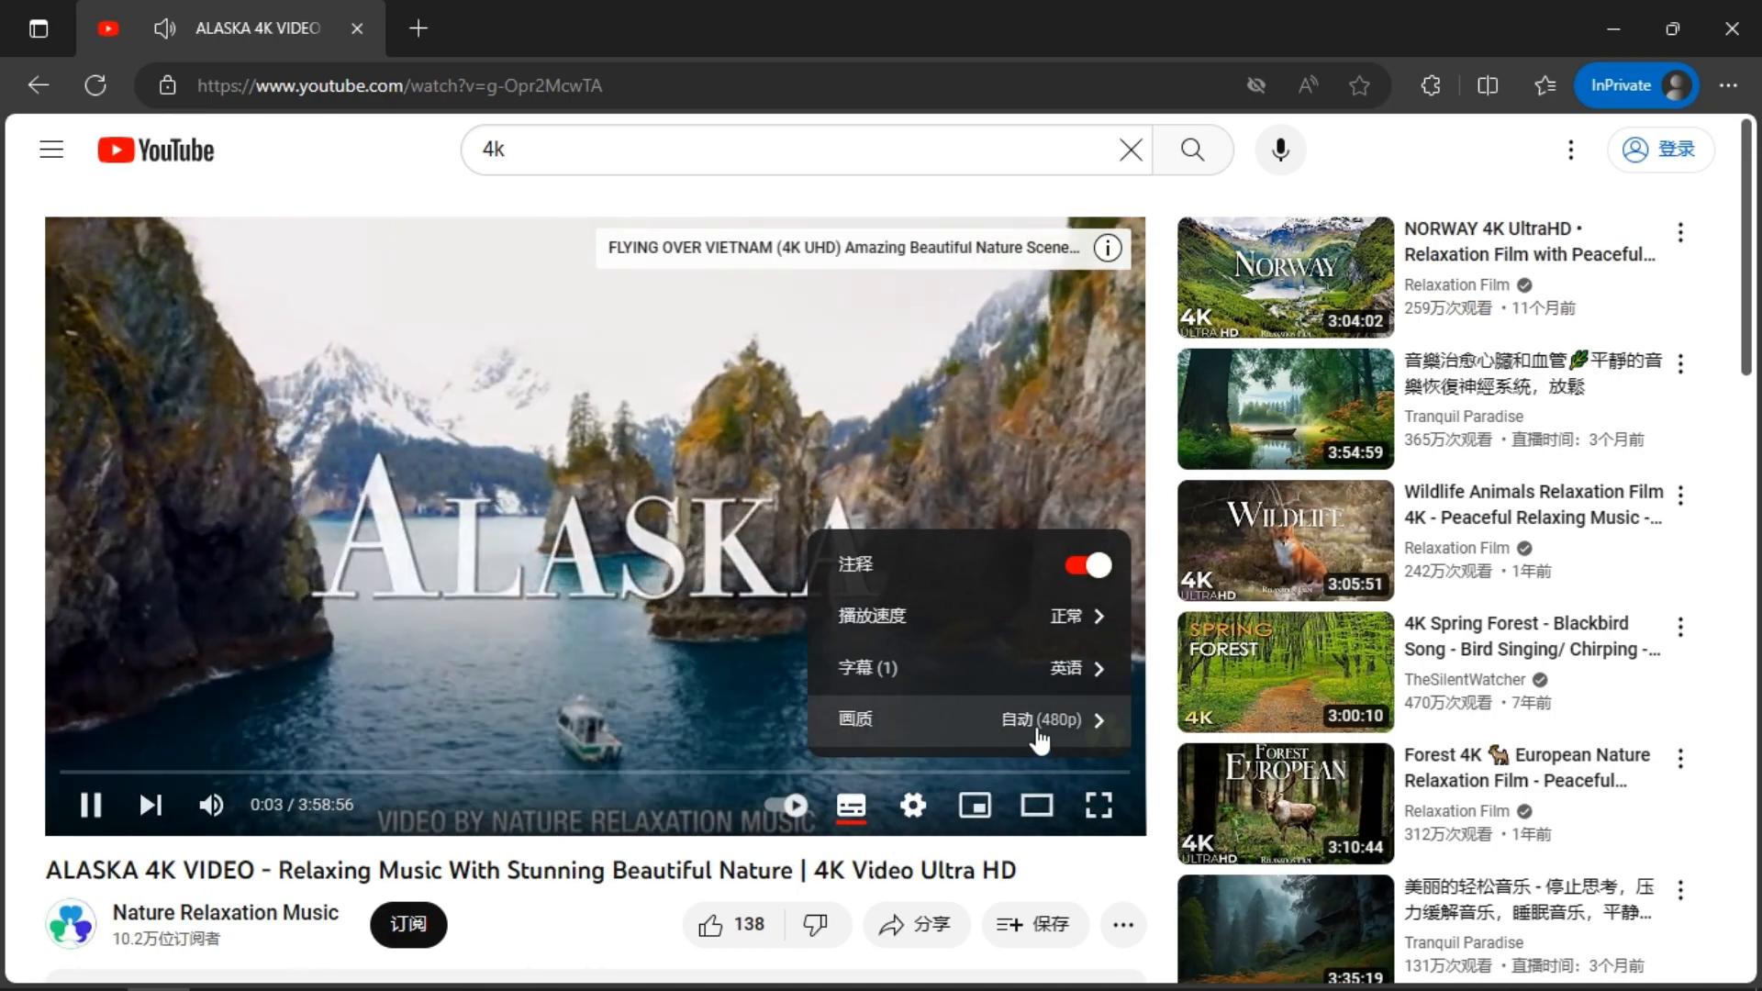
click(1034, 731)
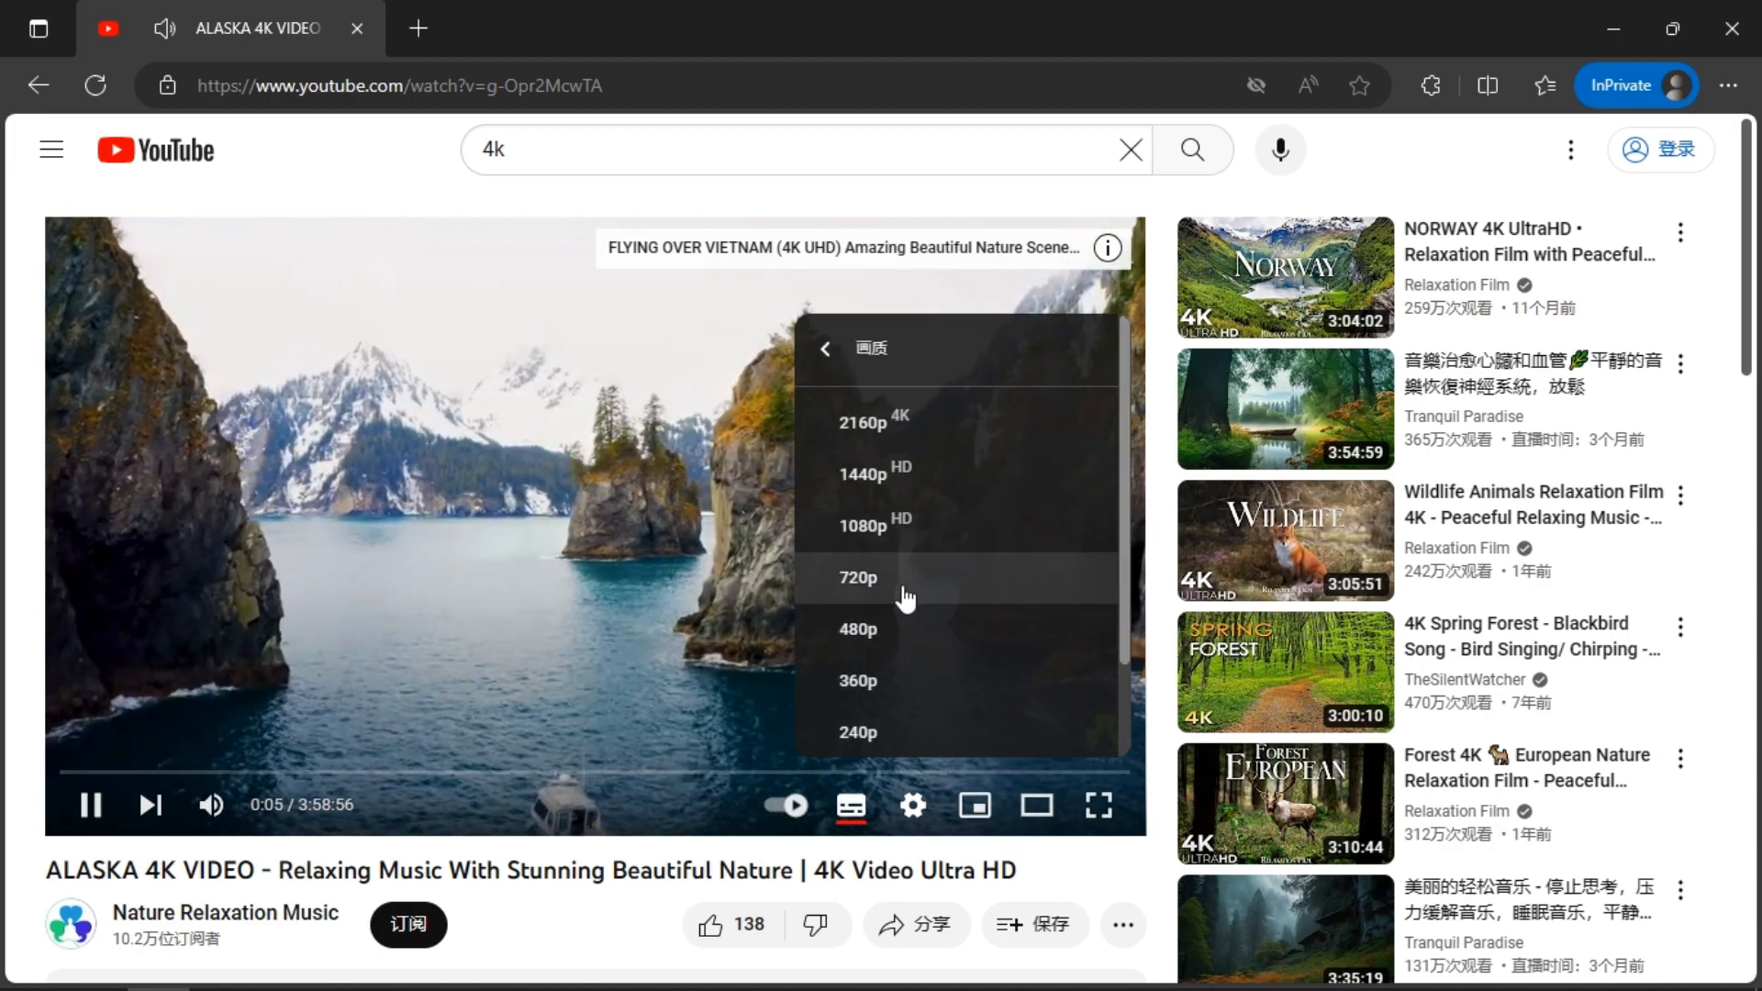
click(902, 584)
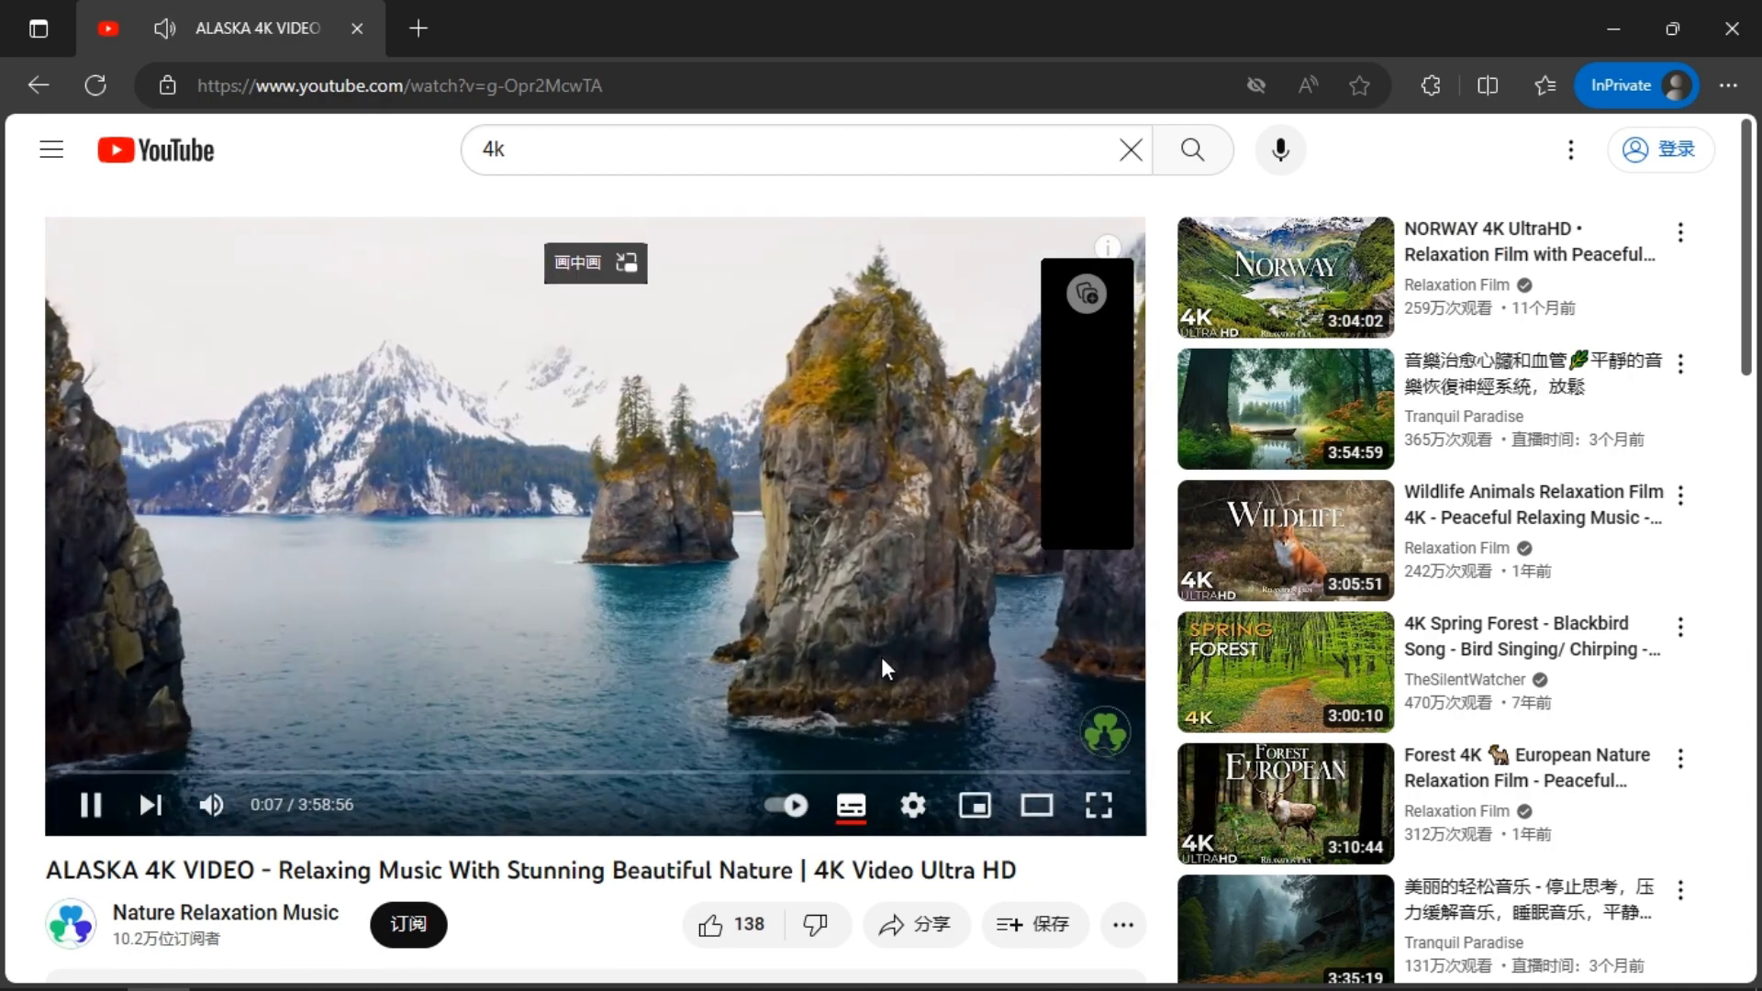
Step: View the video's Stats for nerds, then replace the video tab with a new private tab
right_click(531, 546)
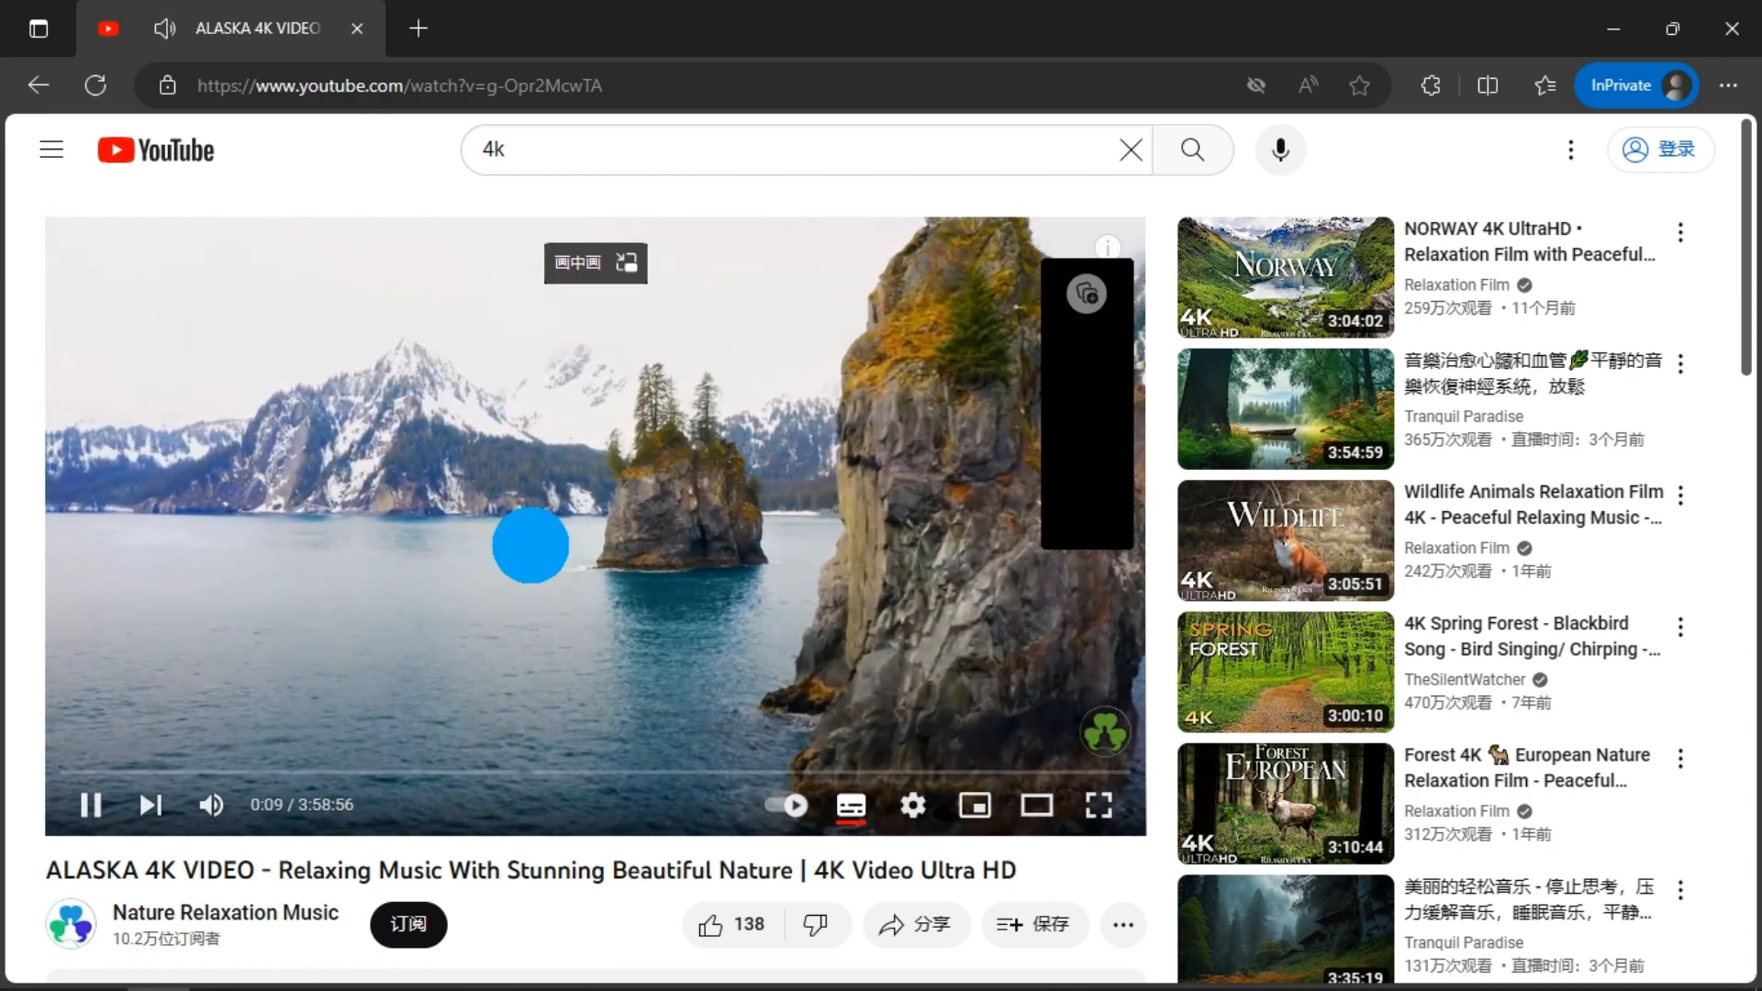
click(665, 892)
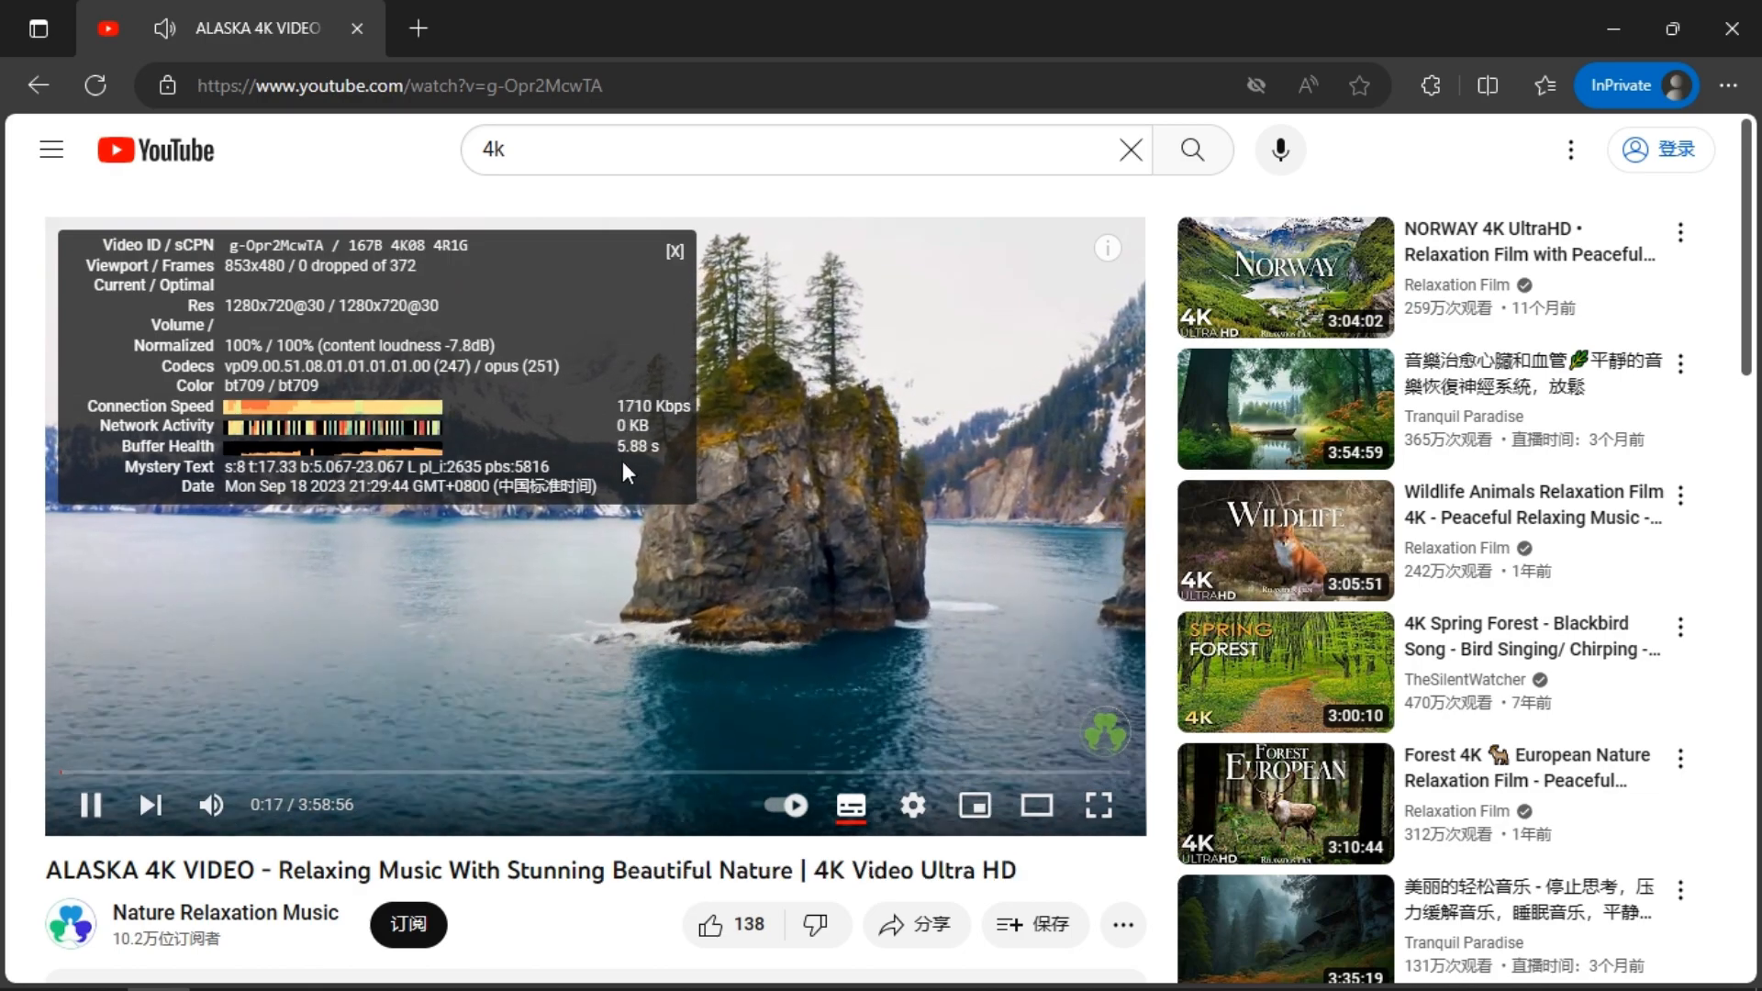
click(675, 250)
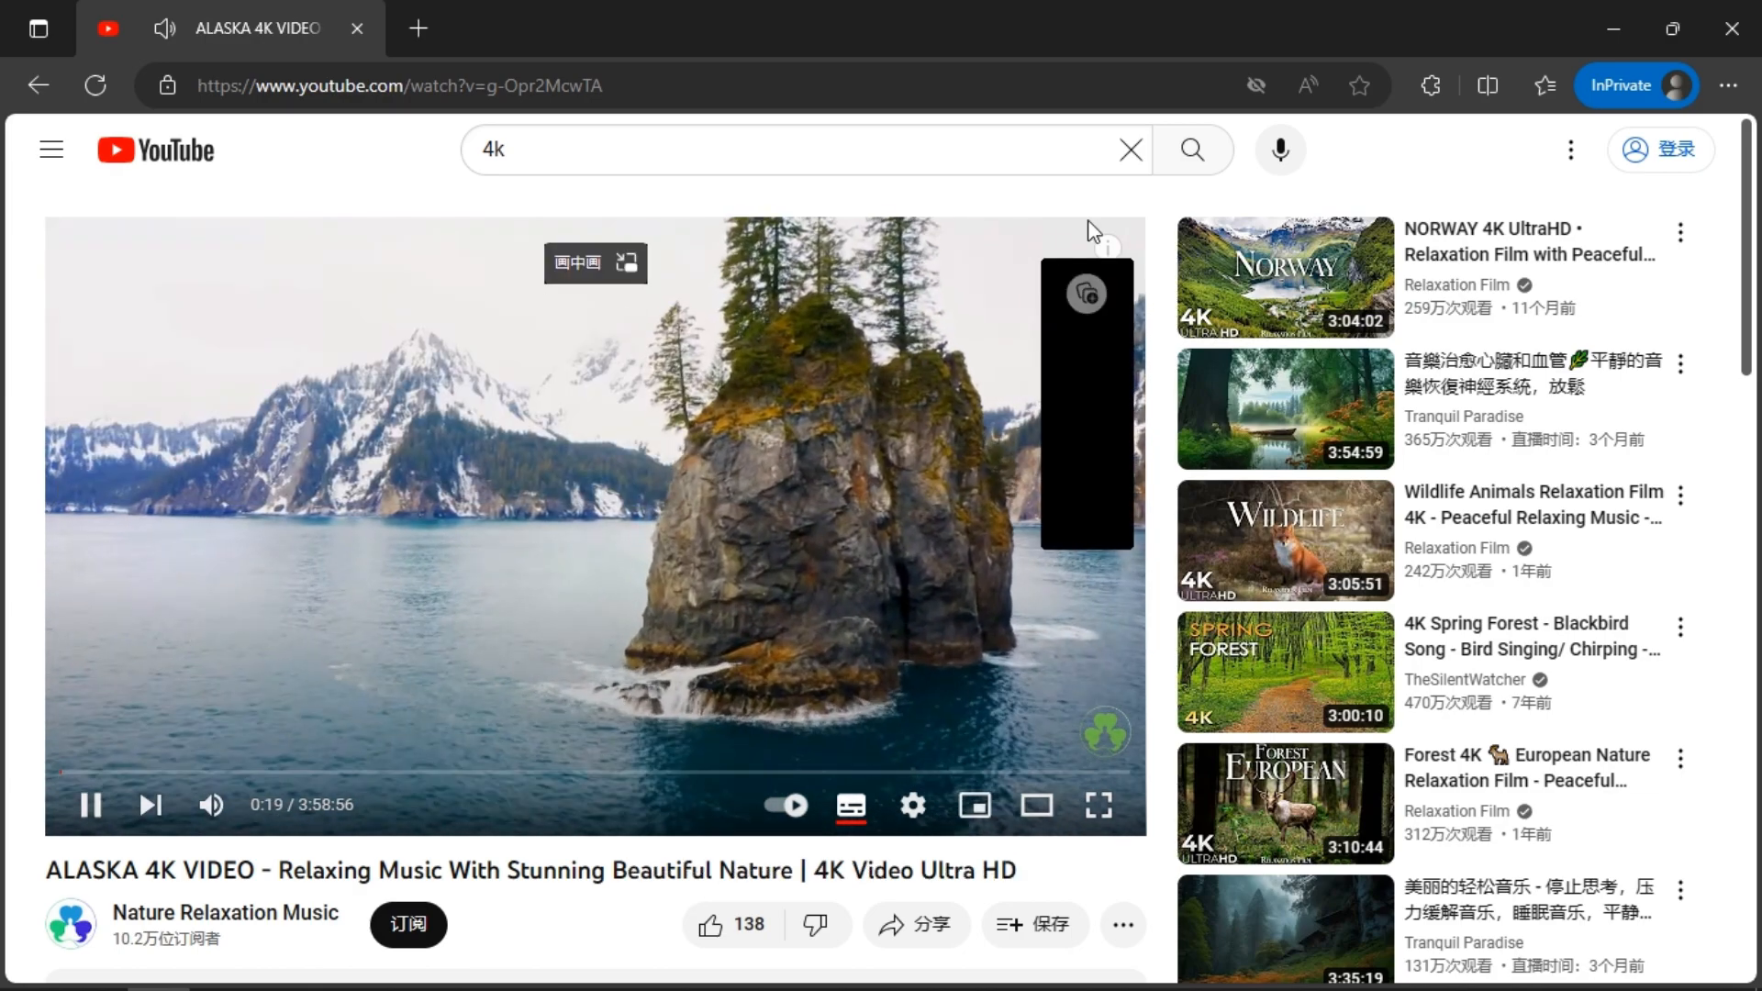
click(404, 30)
click(355, 28)
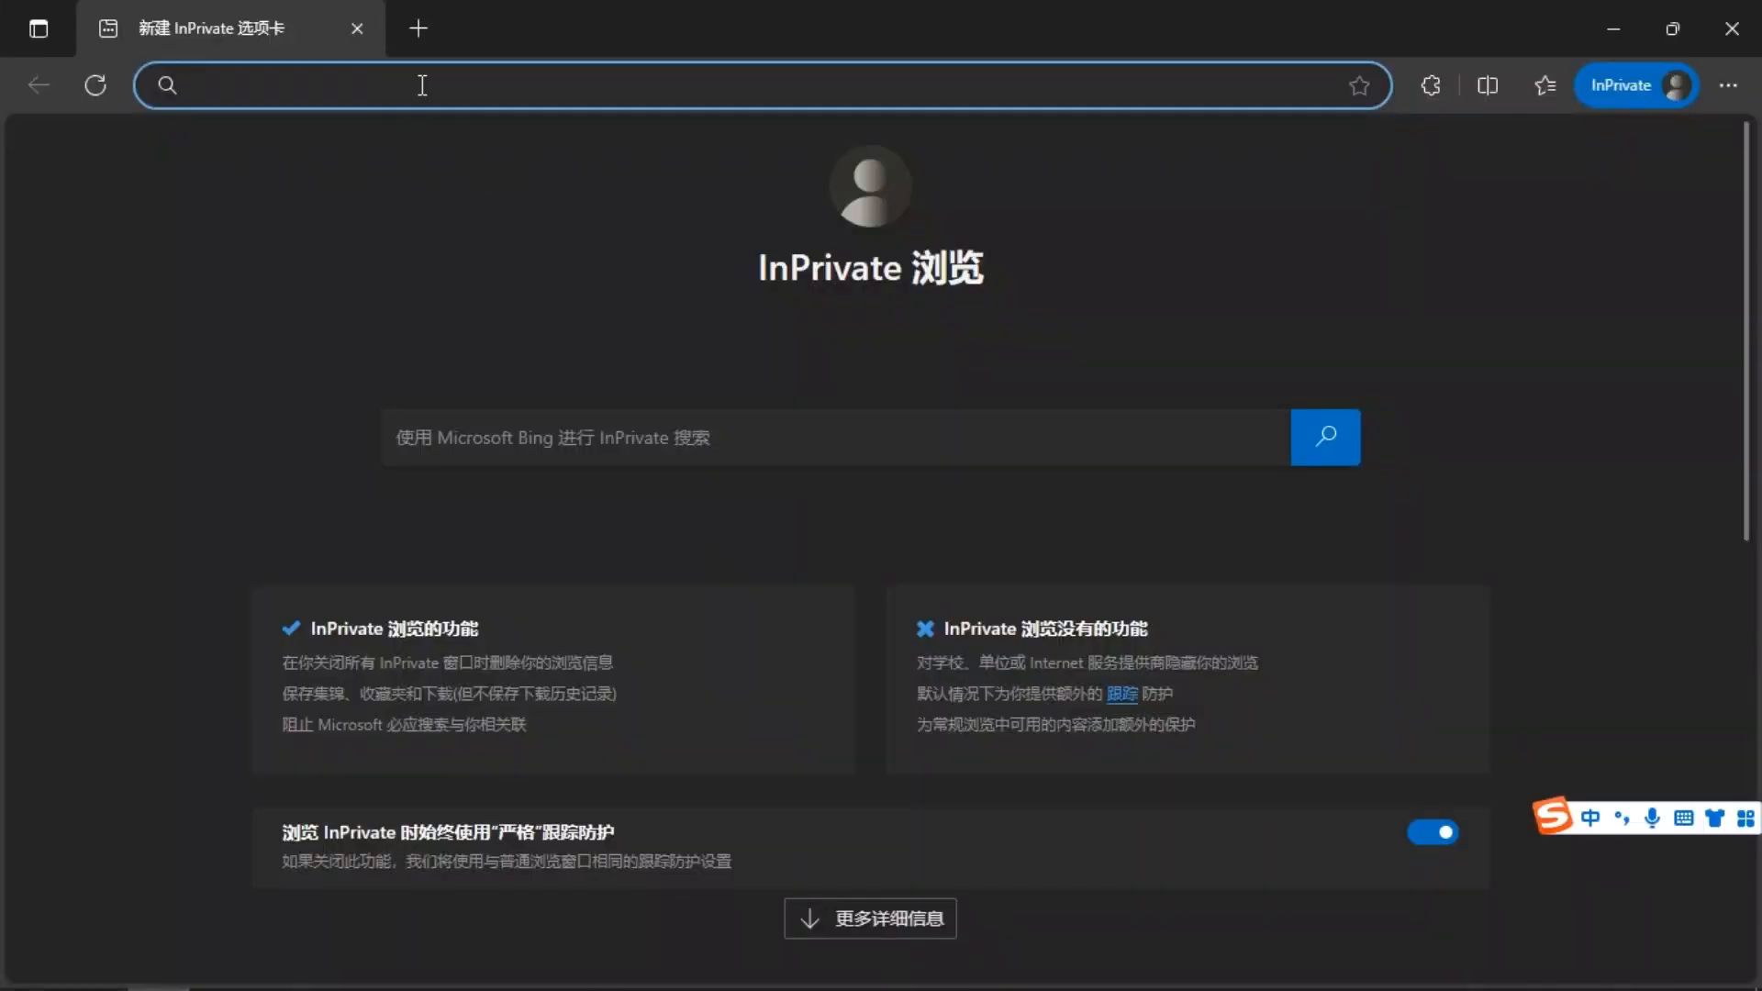
Step: Go to 192.168.1.1 in the Edge address bar
text(192.168.1.)
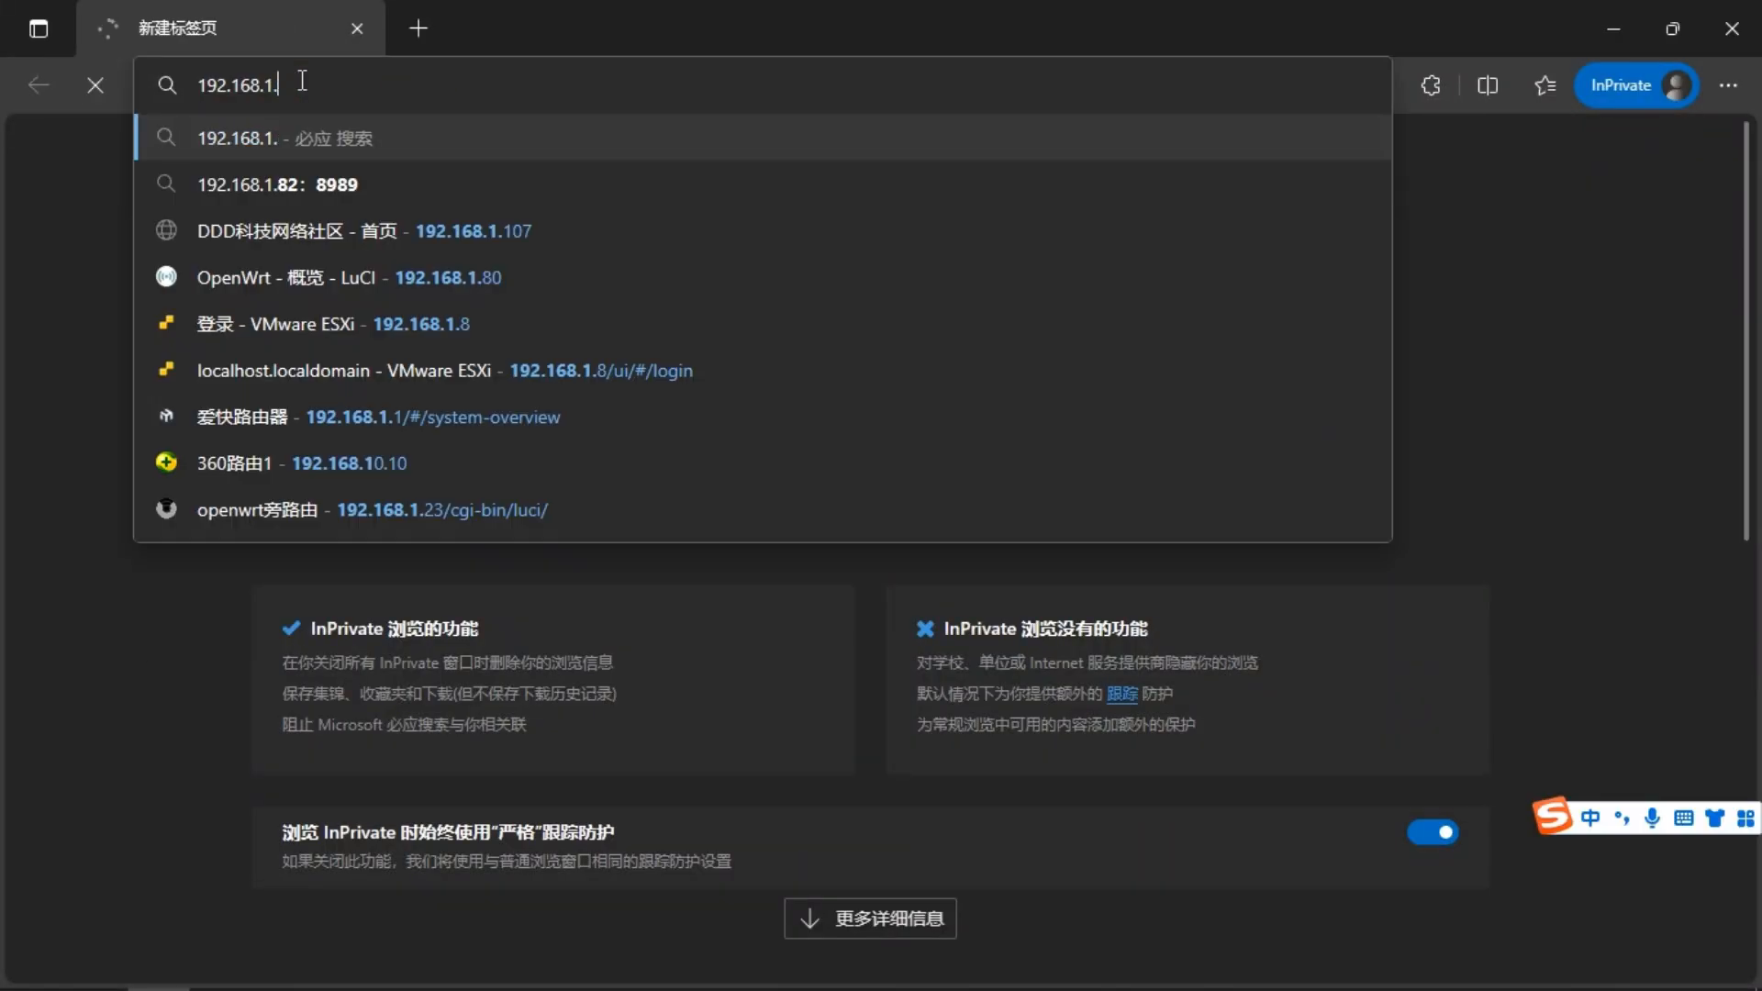
text(1)
key(BackSpace)
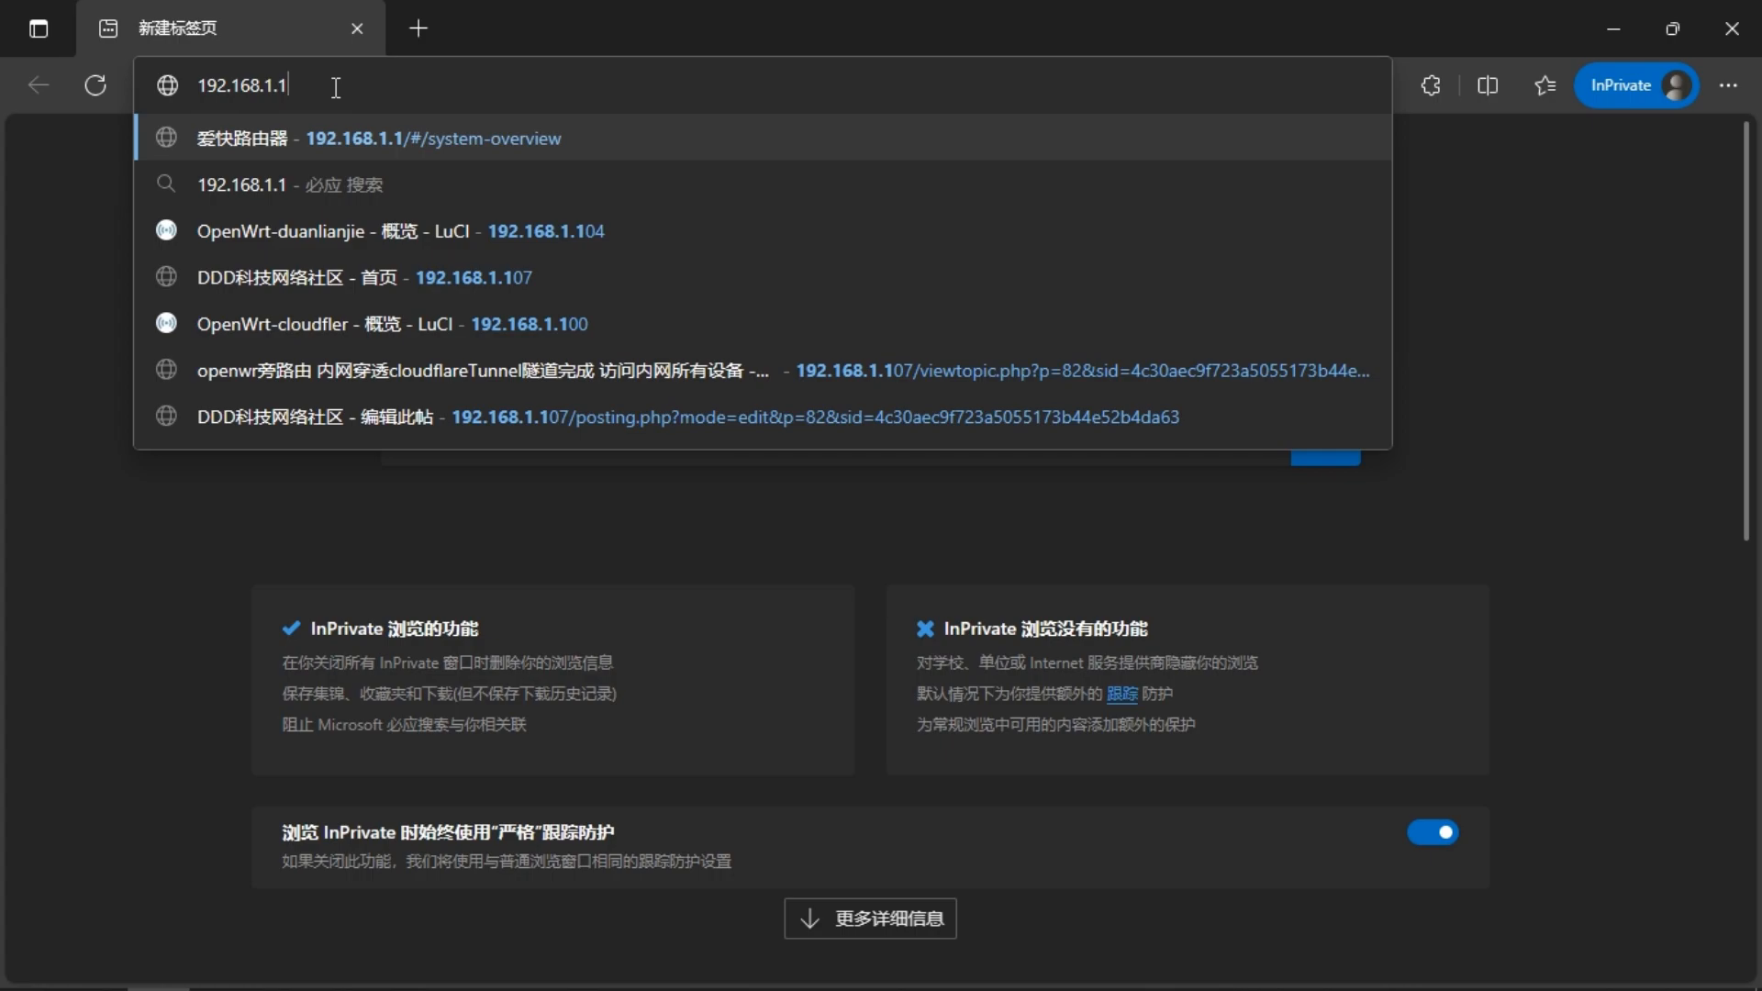
key(Return)
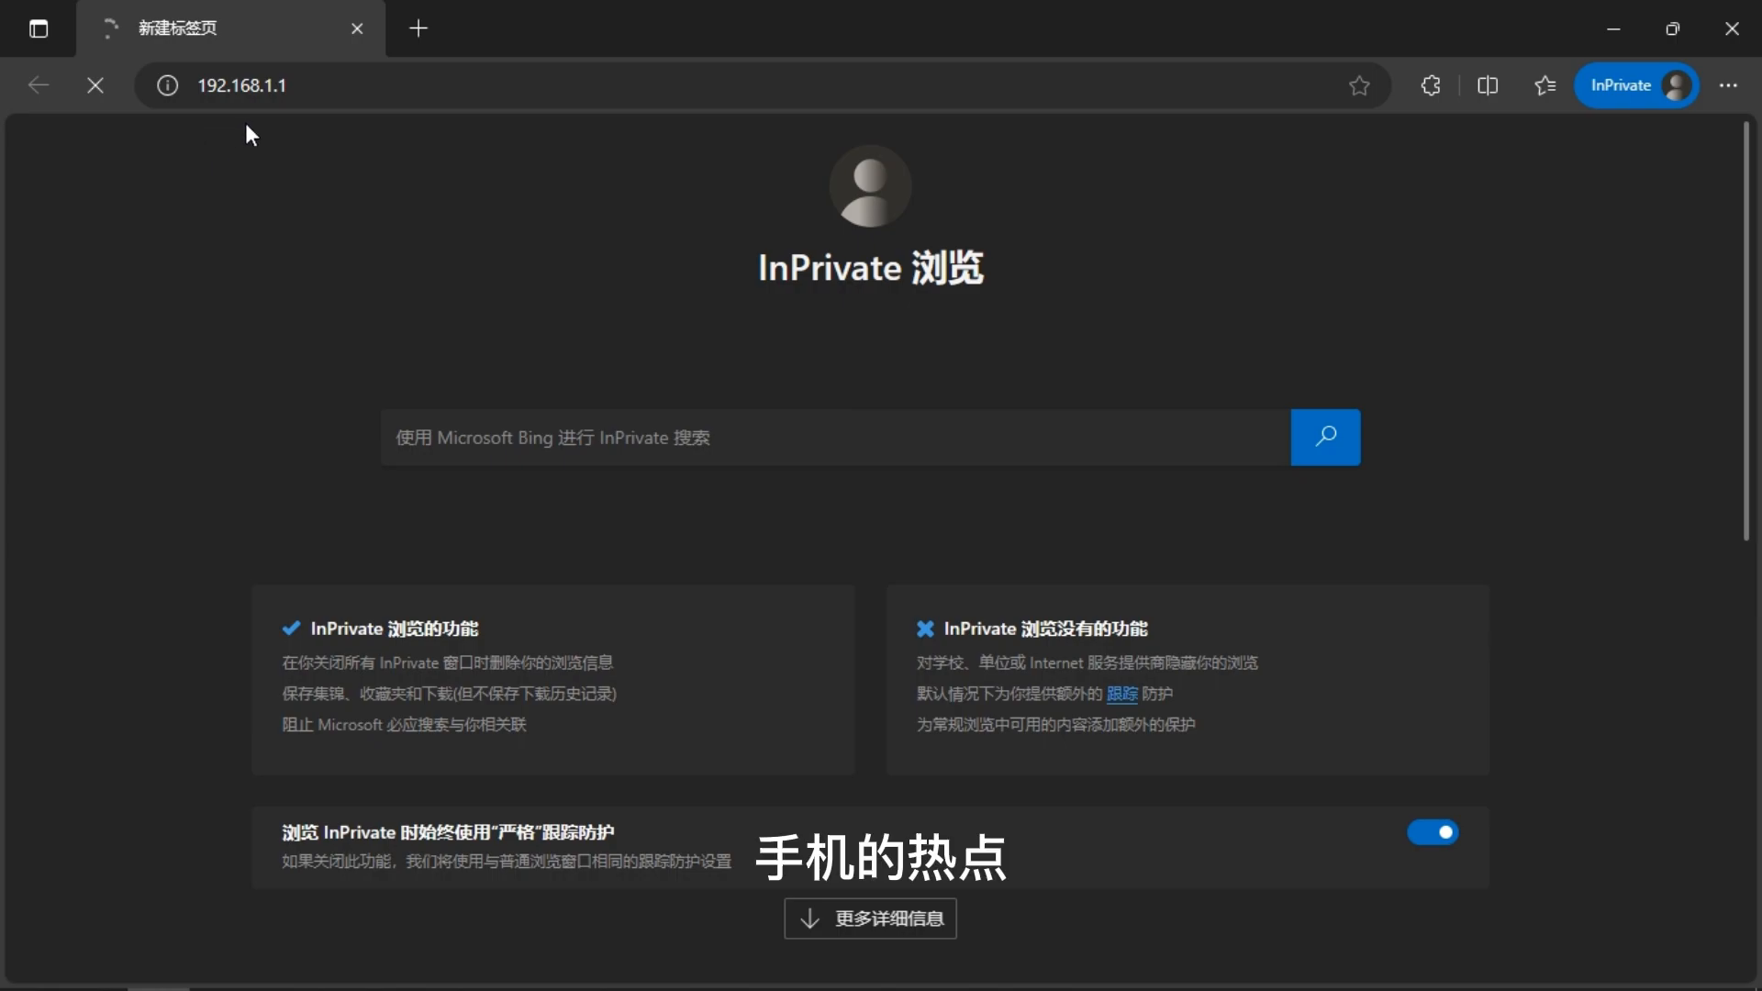
Step: Connect the WireGuard tunnel and reload 192.168.1.1, which returns a Cloudflare 502 Bad Gateway
key(alt+Tab)
key(alt+Tab)
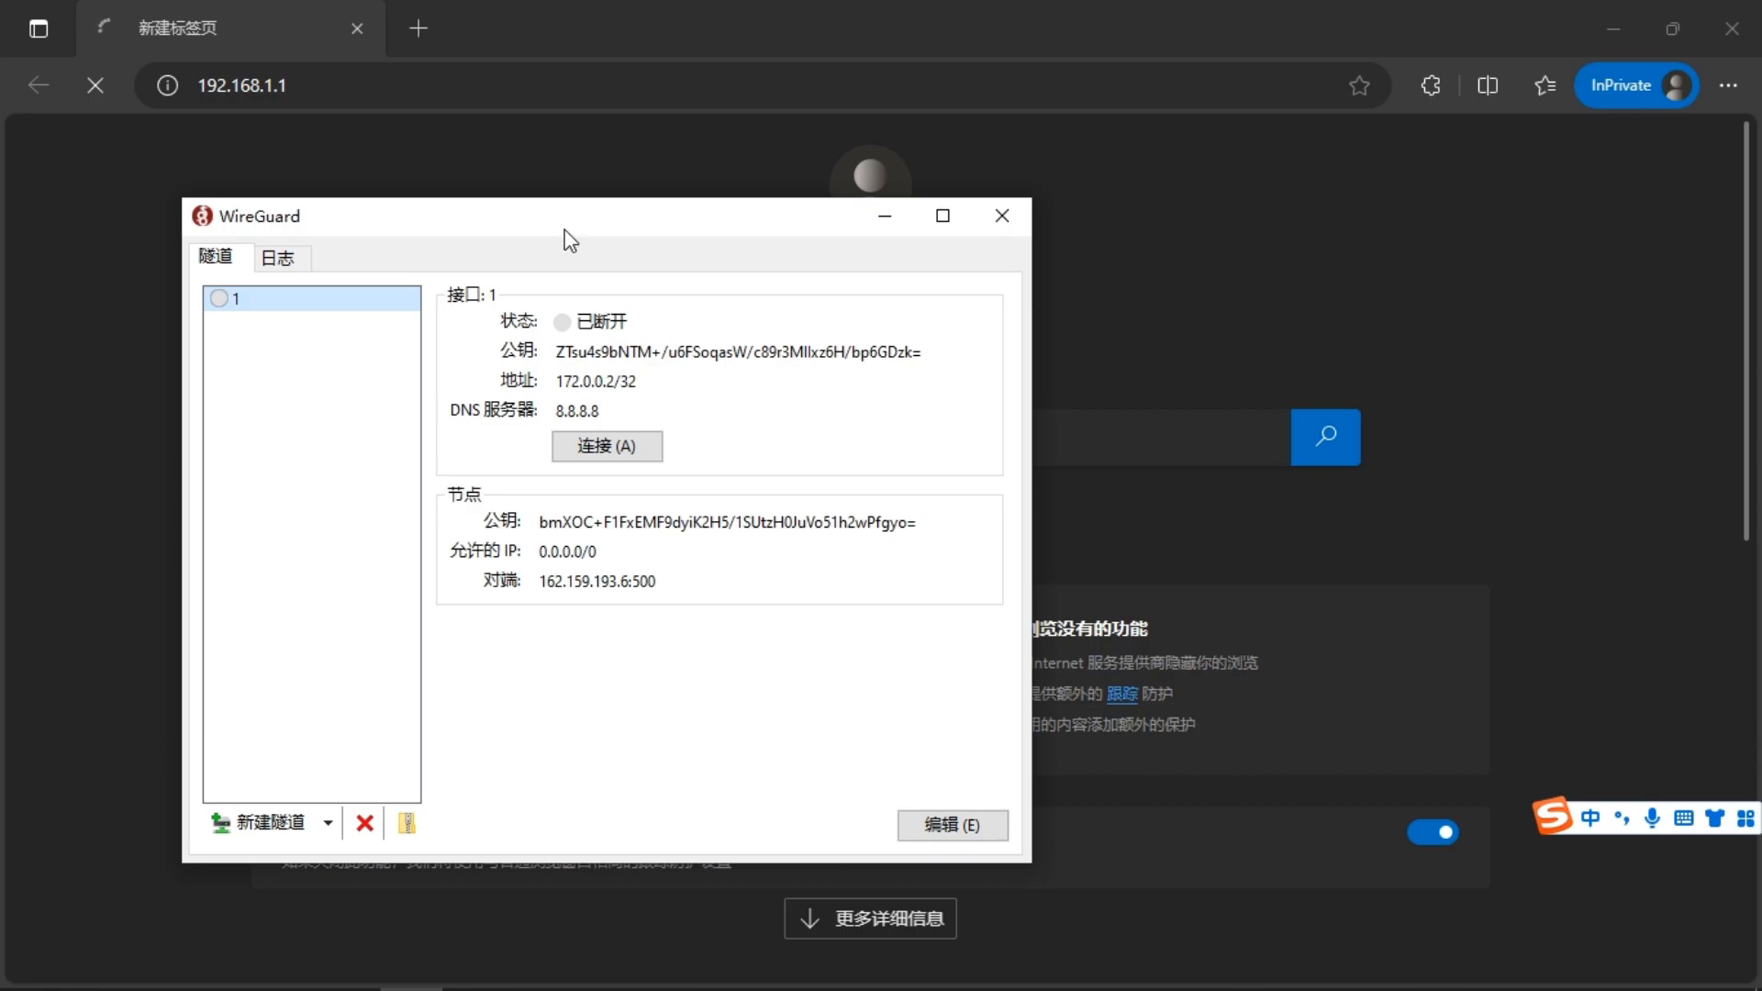
drag(564, 230, 965, 197)
click(1017, 415)
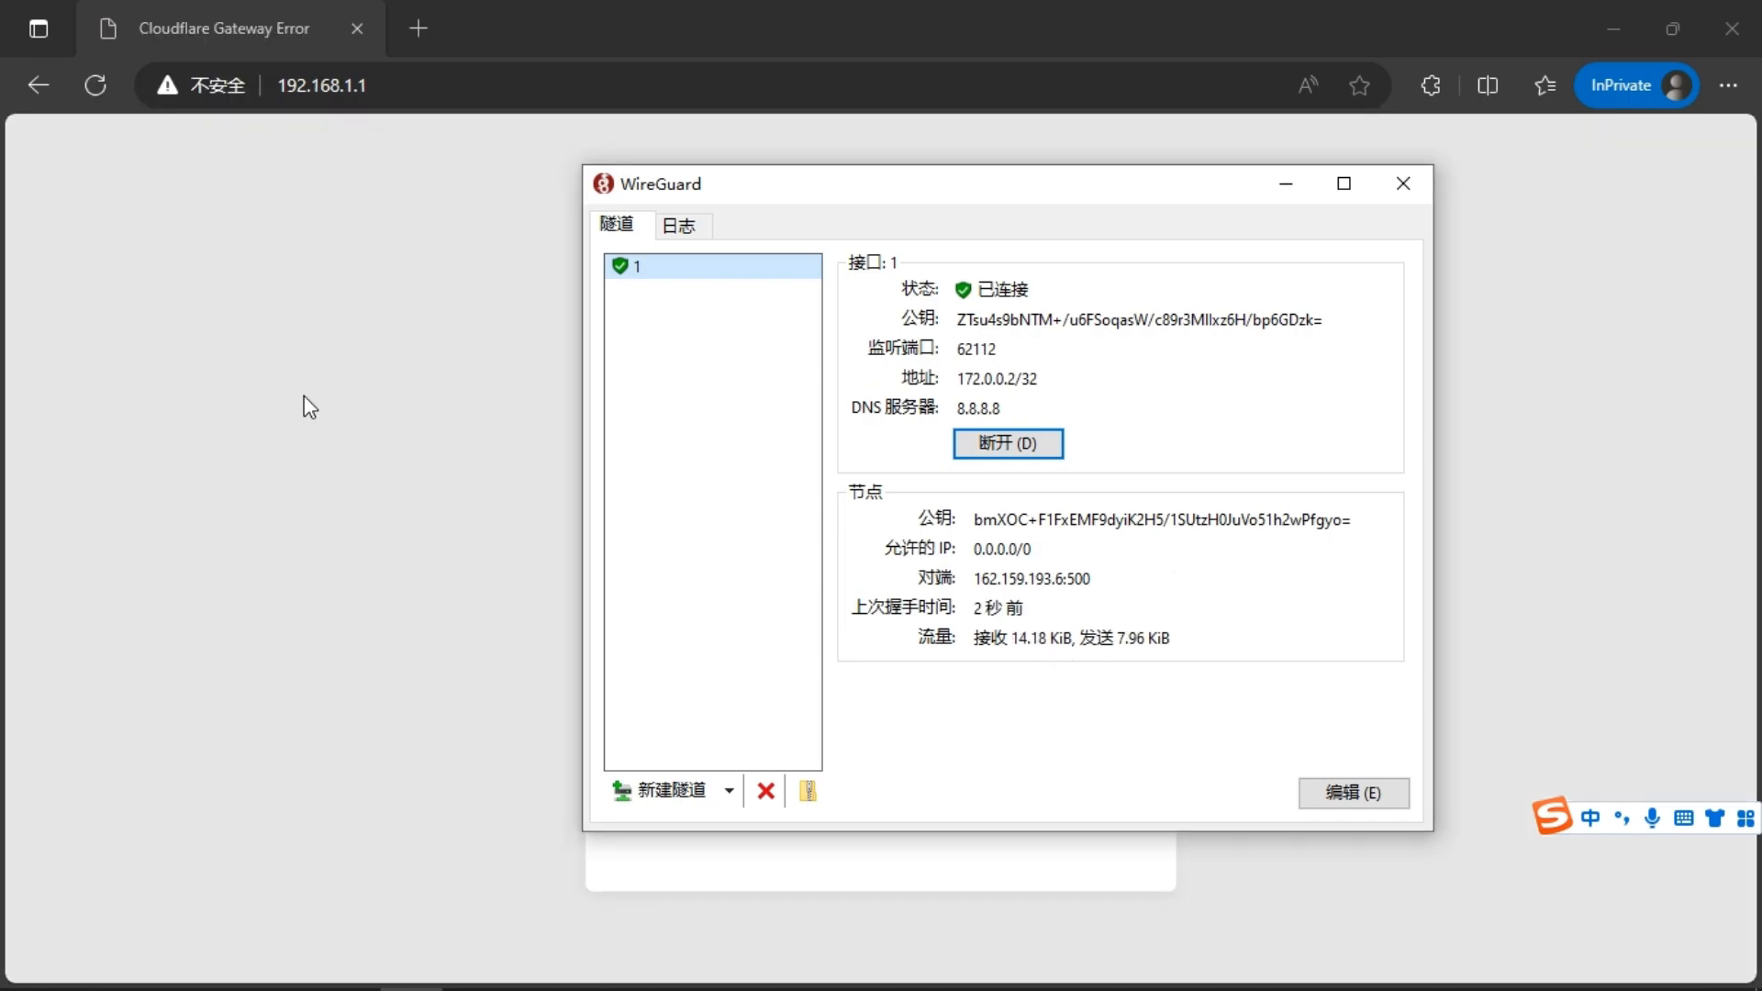
click(484, 403)
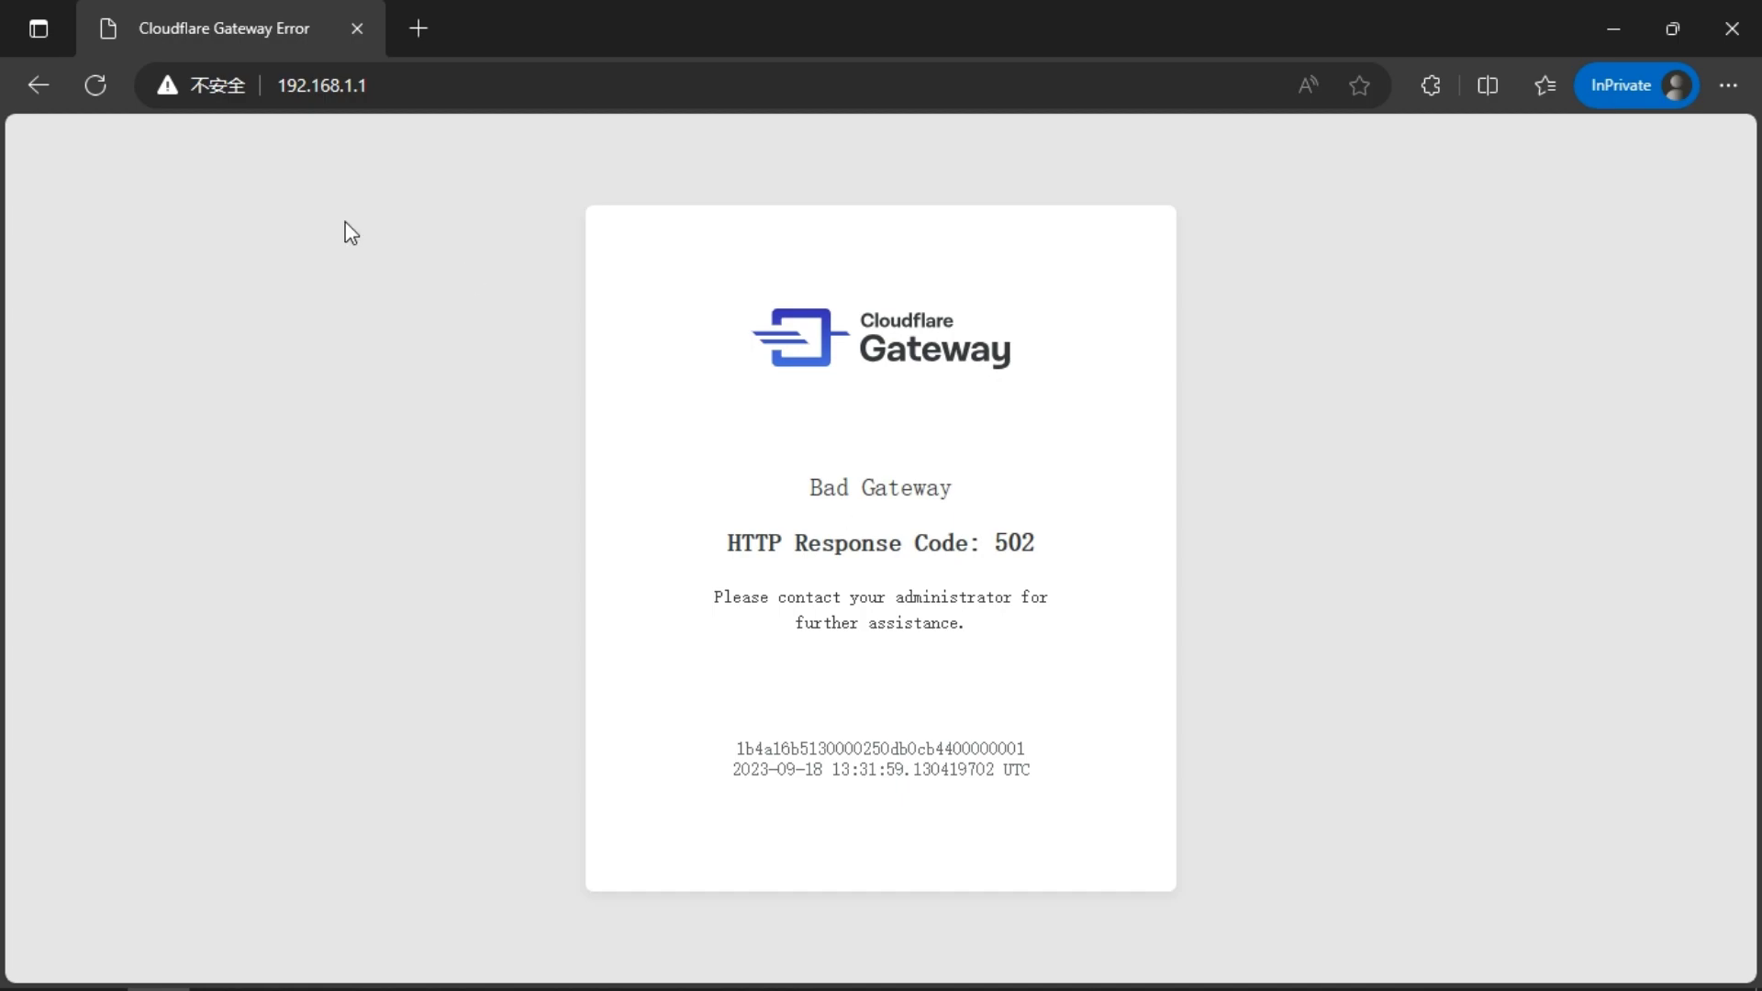
click(101, 86)
Step: Power on the op82-试验平台 VM in ESXi and close its console window
click(433, 86)
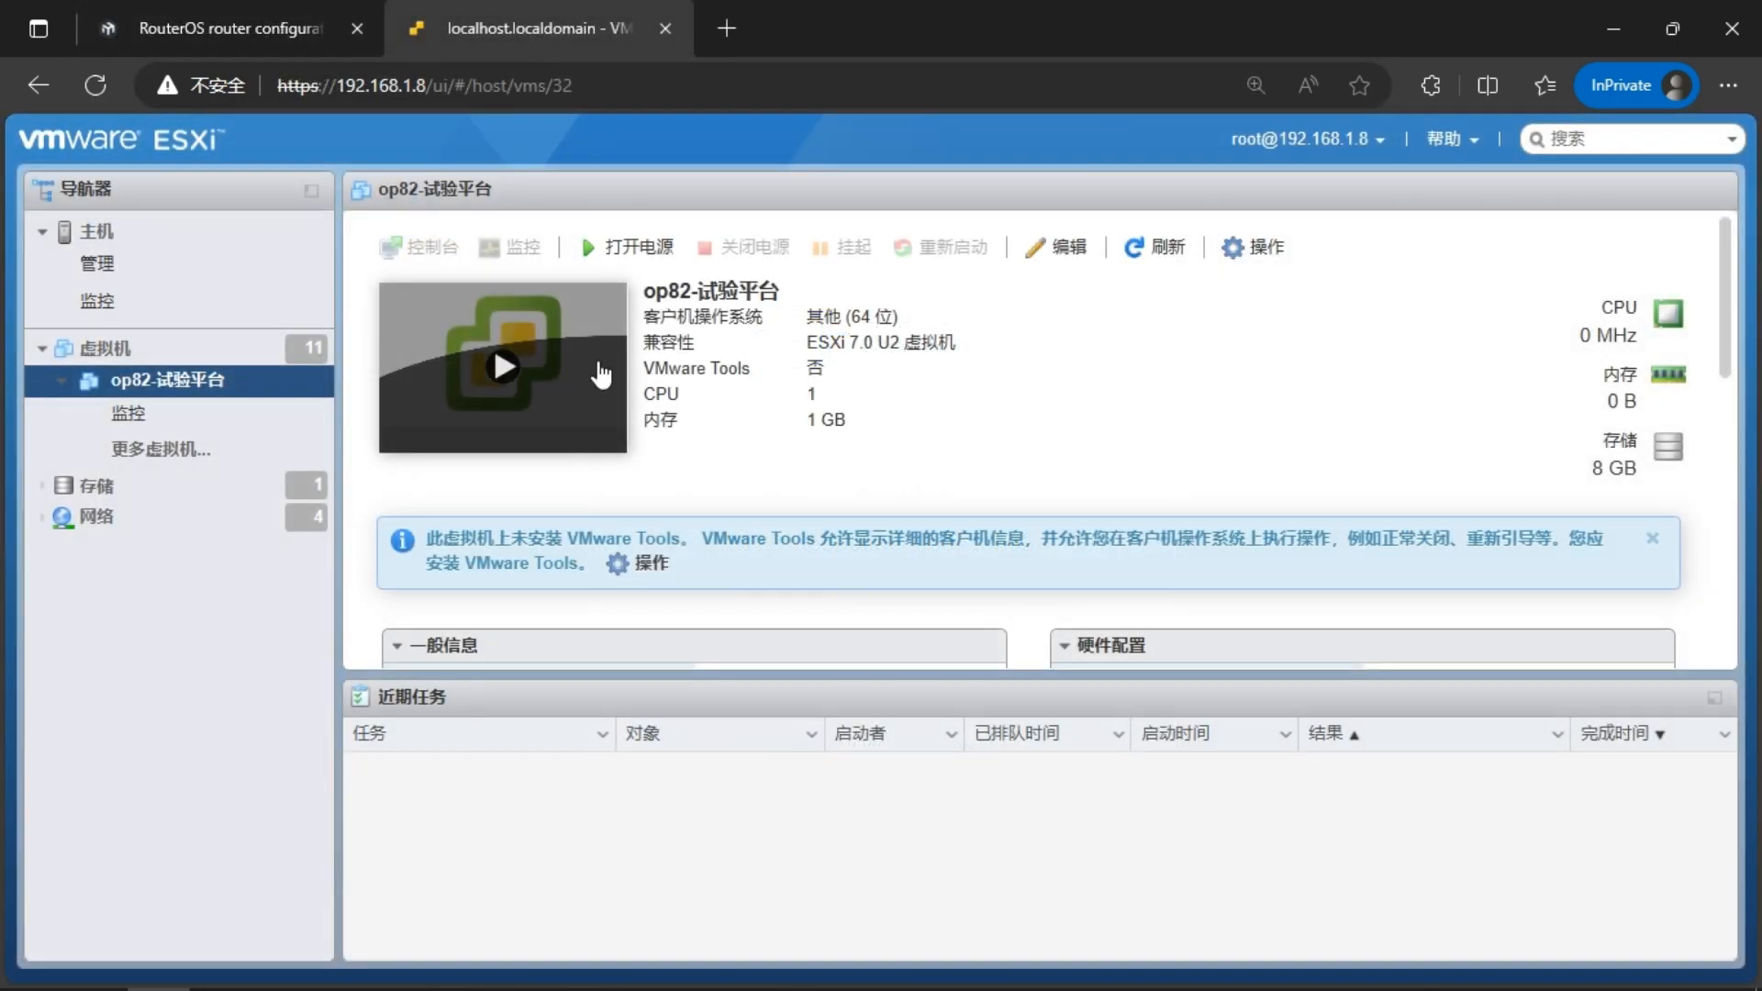
click(610, 246)
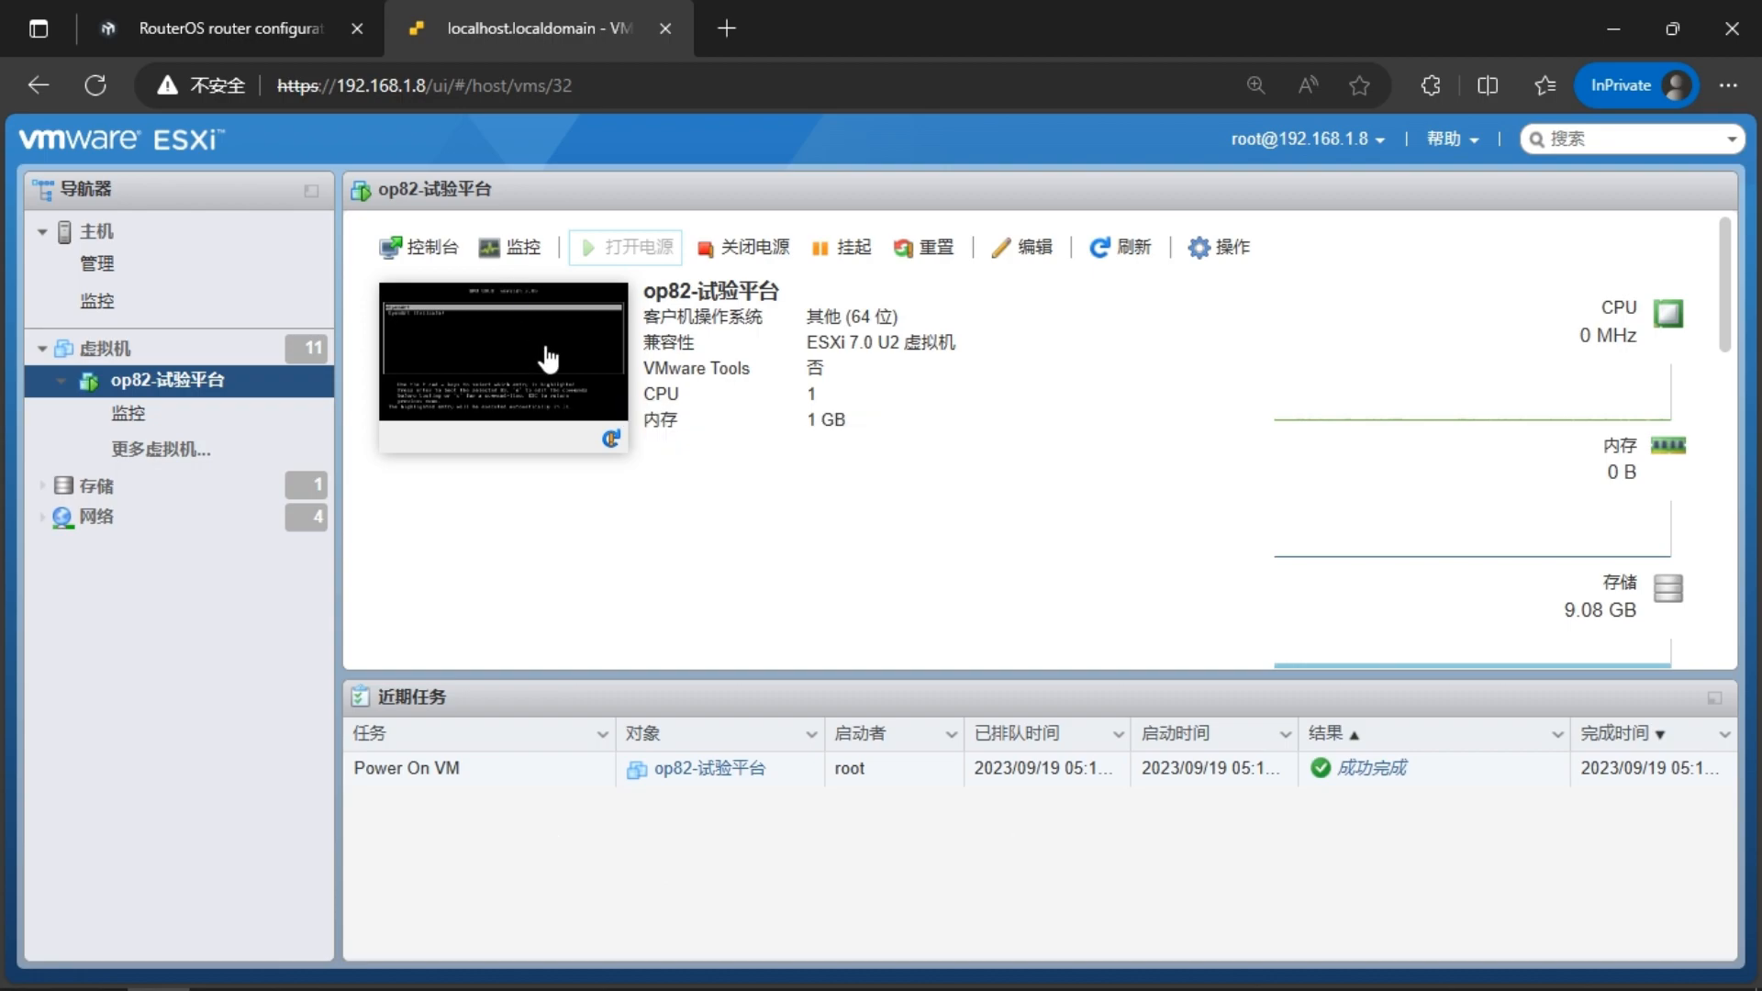
click(534, 378)
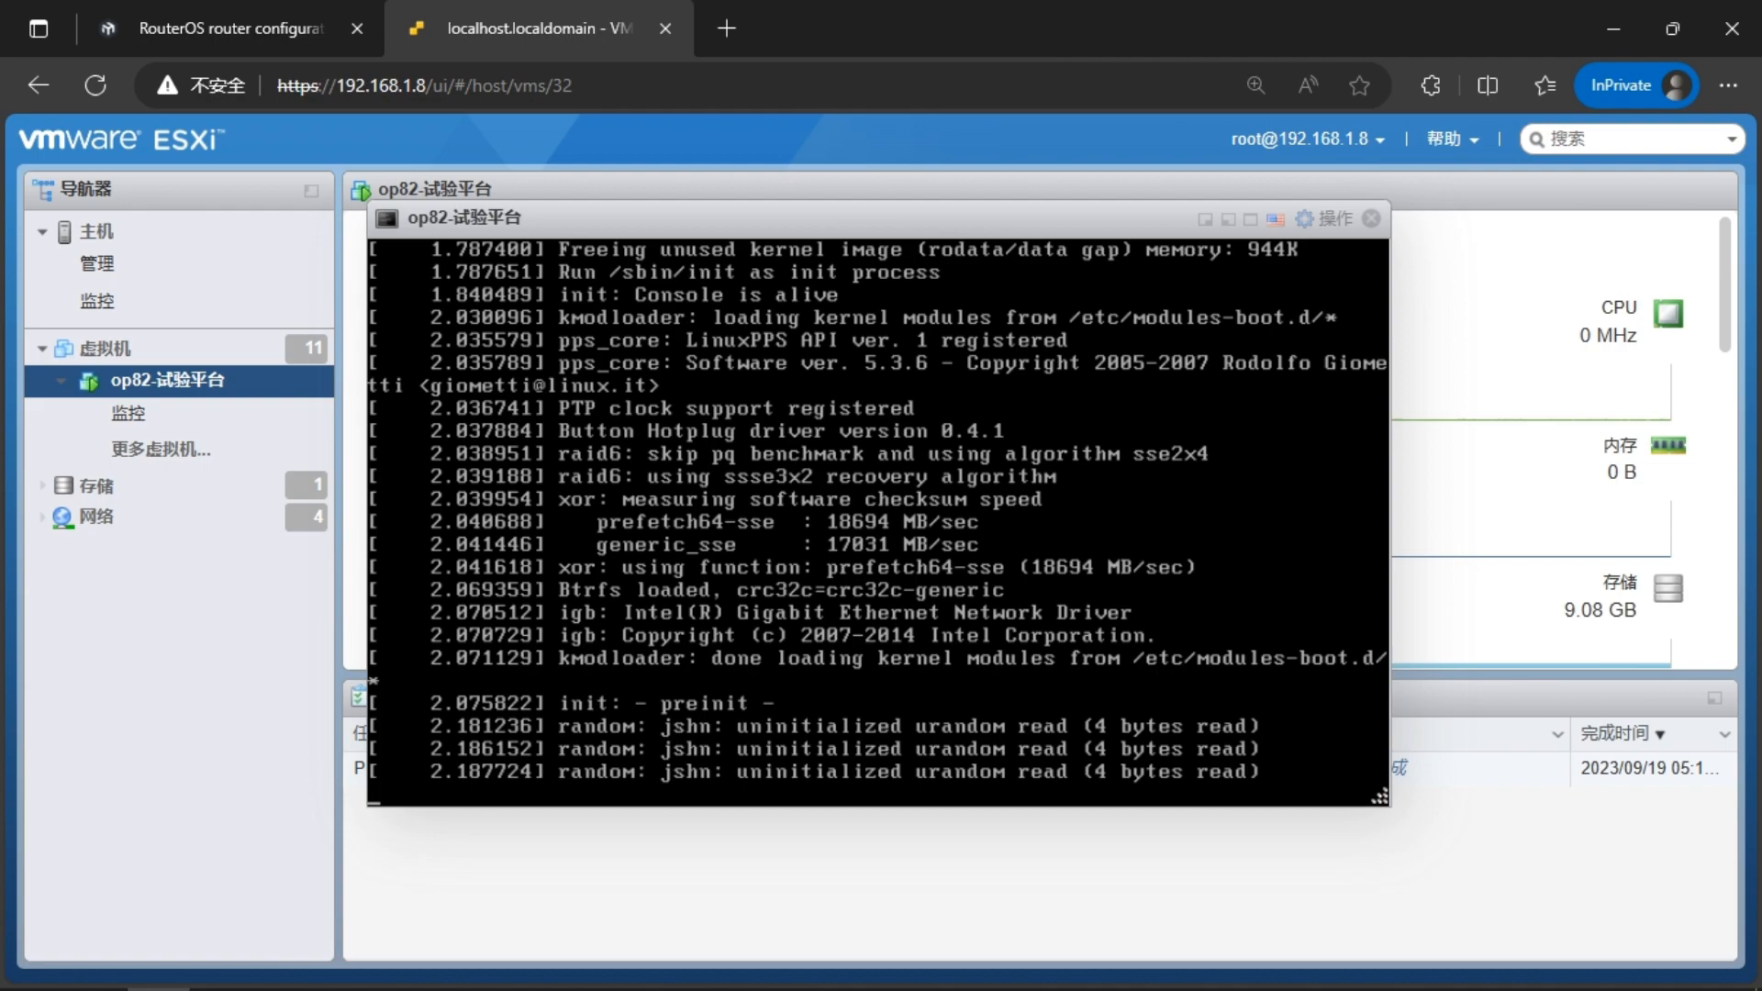
click(1371, 219)
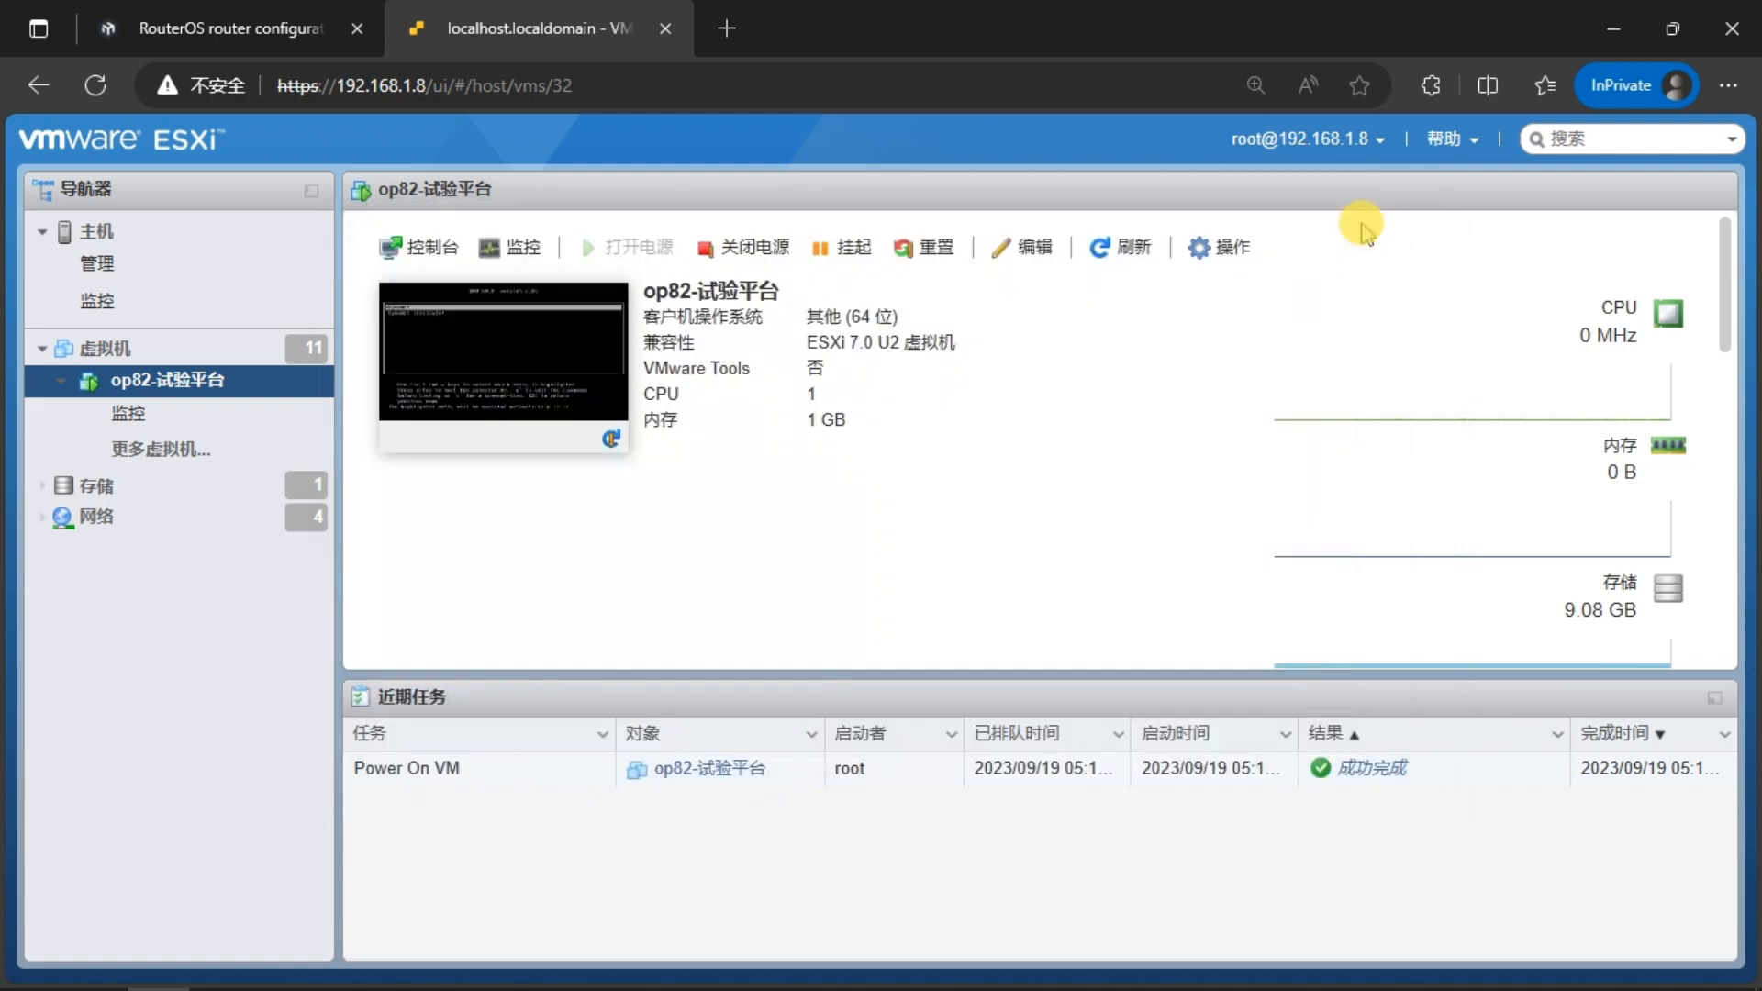
Step: Open a fresh InPrivate tab and bring up the disconnected WireGuard tunnel 1
click(599, 88)
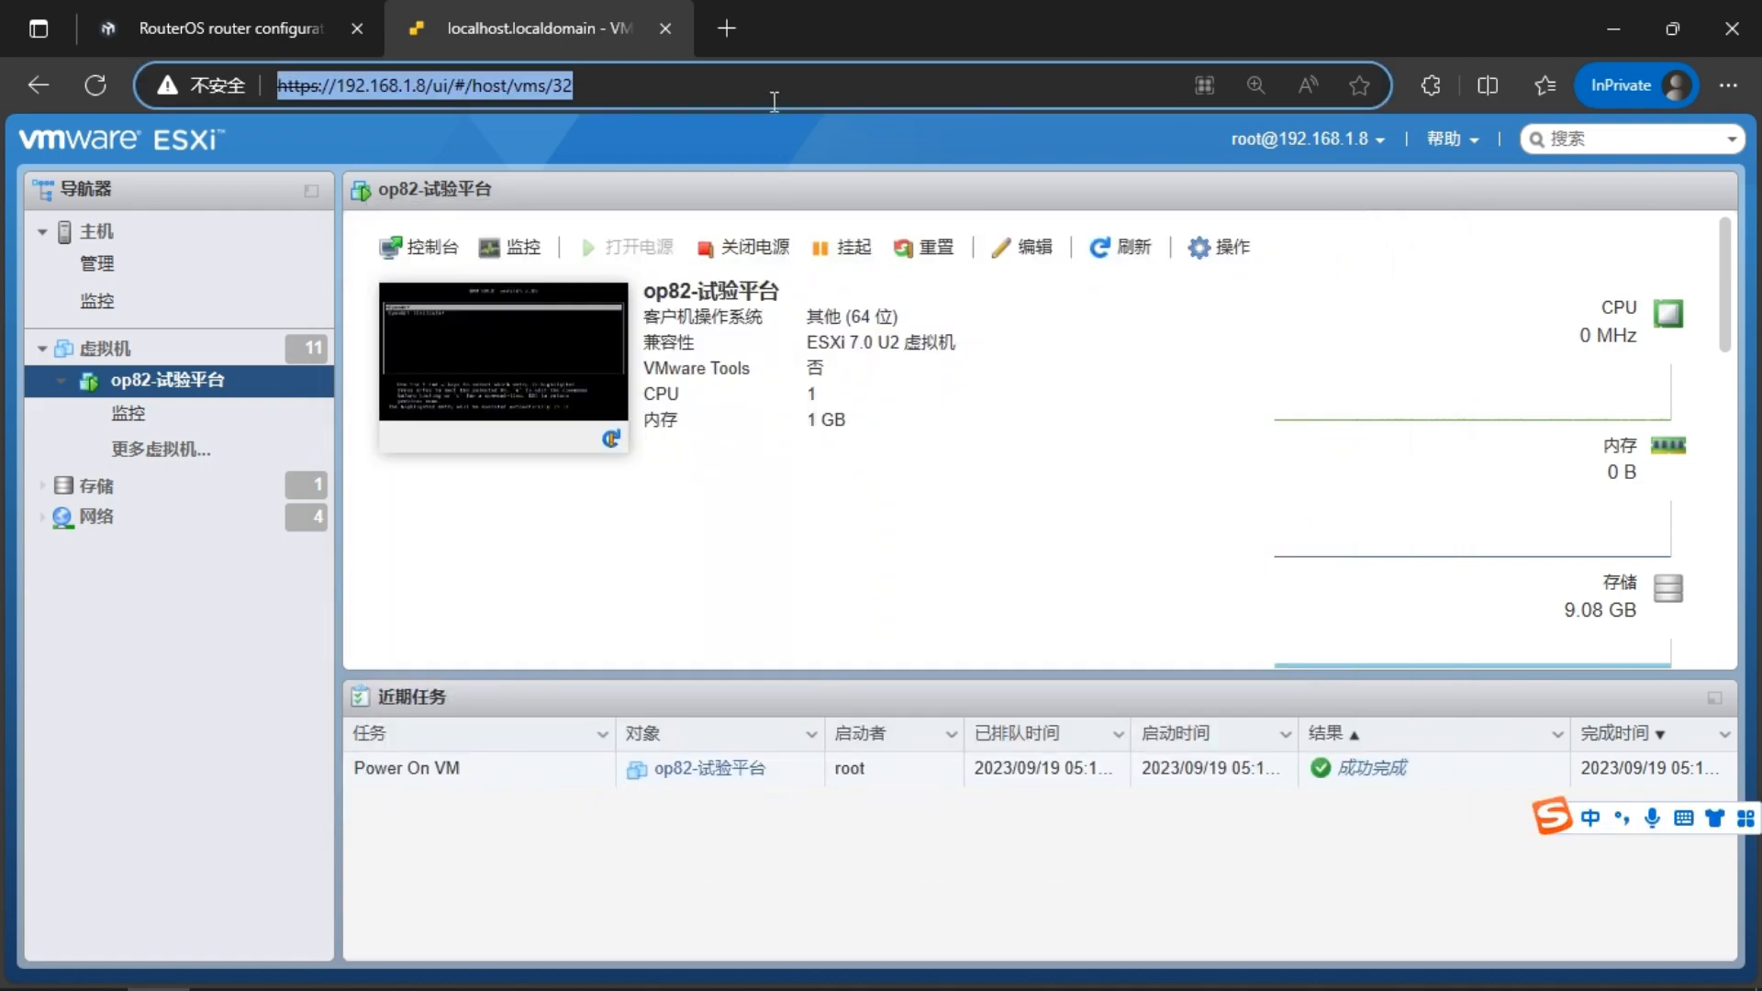
click(727, 28)
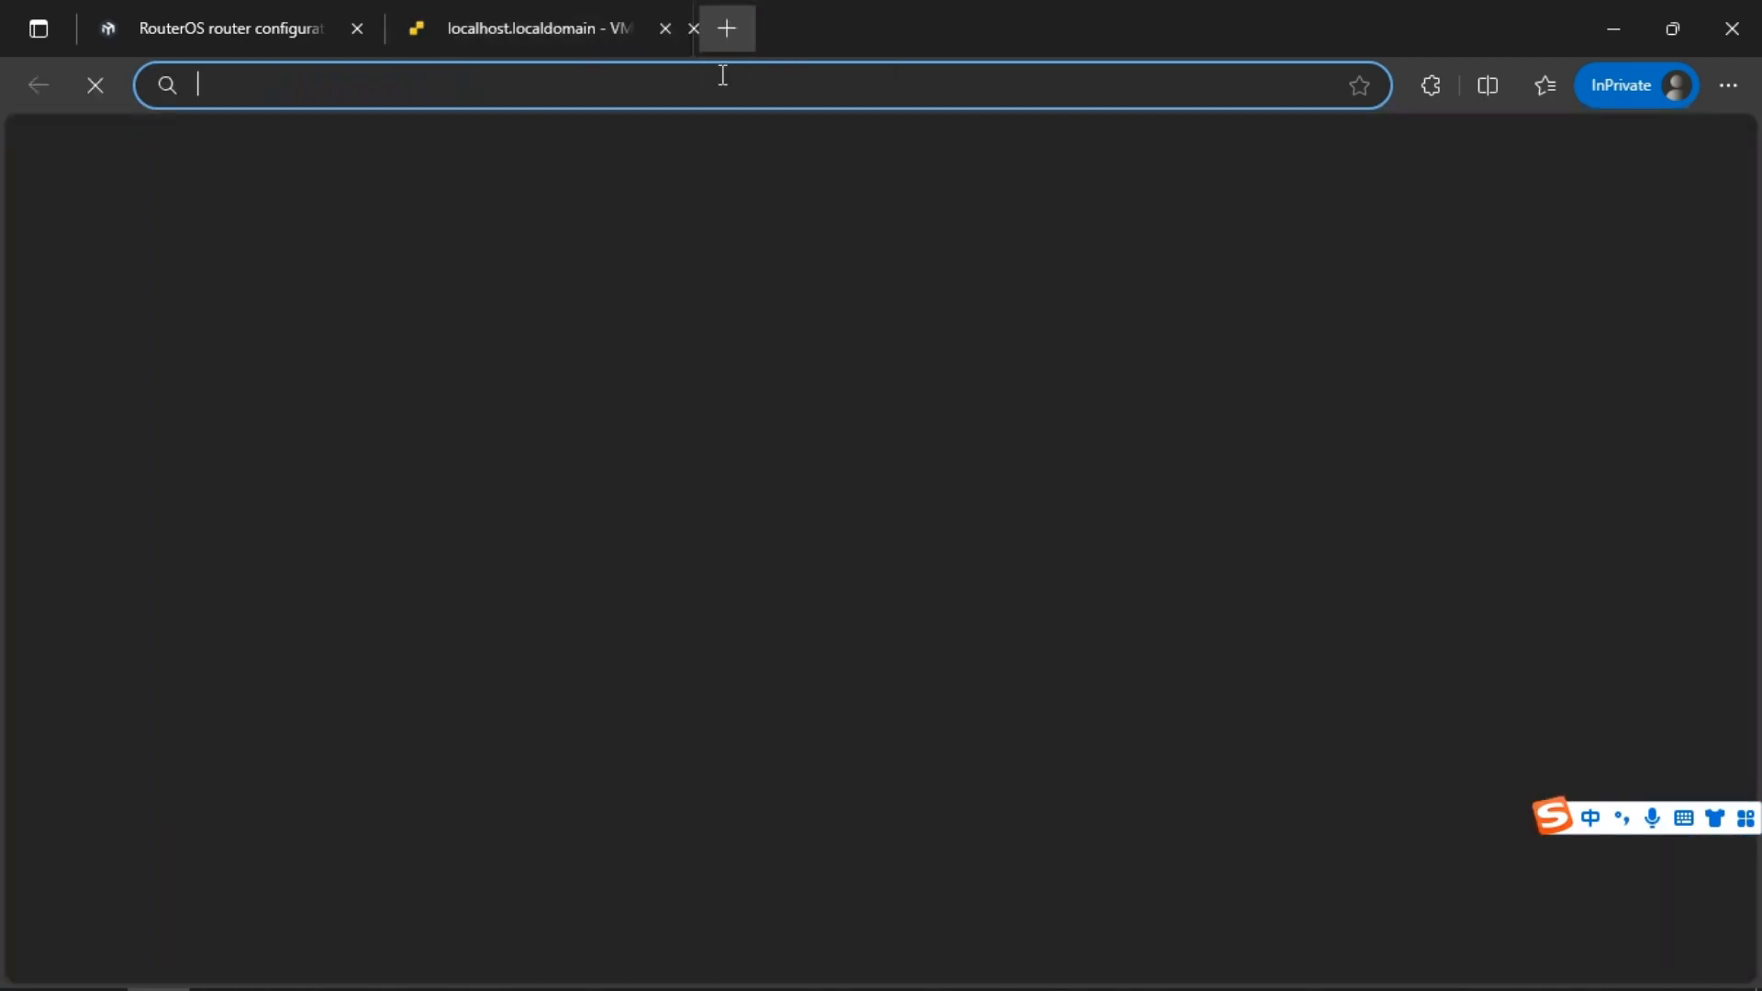
click(411, 964)
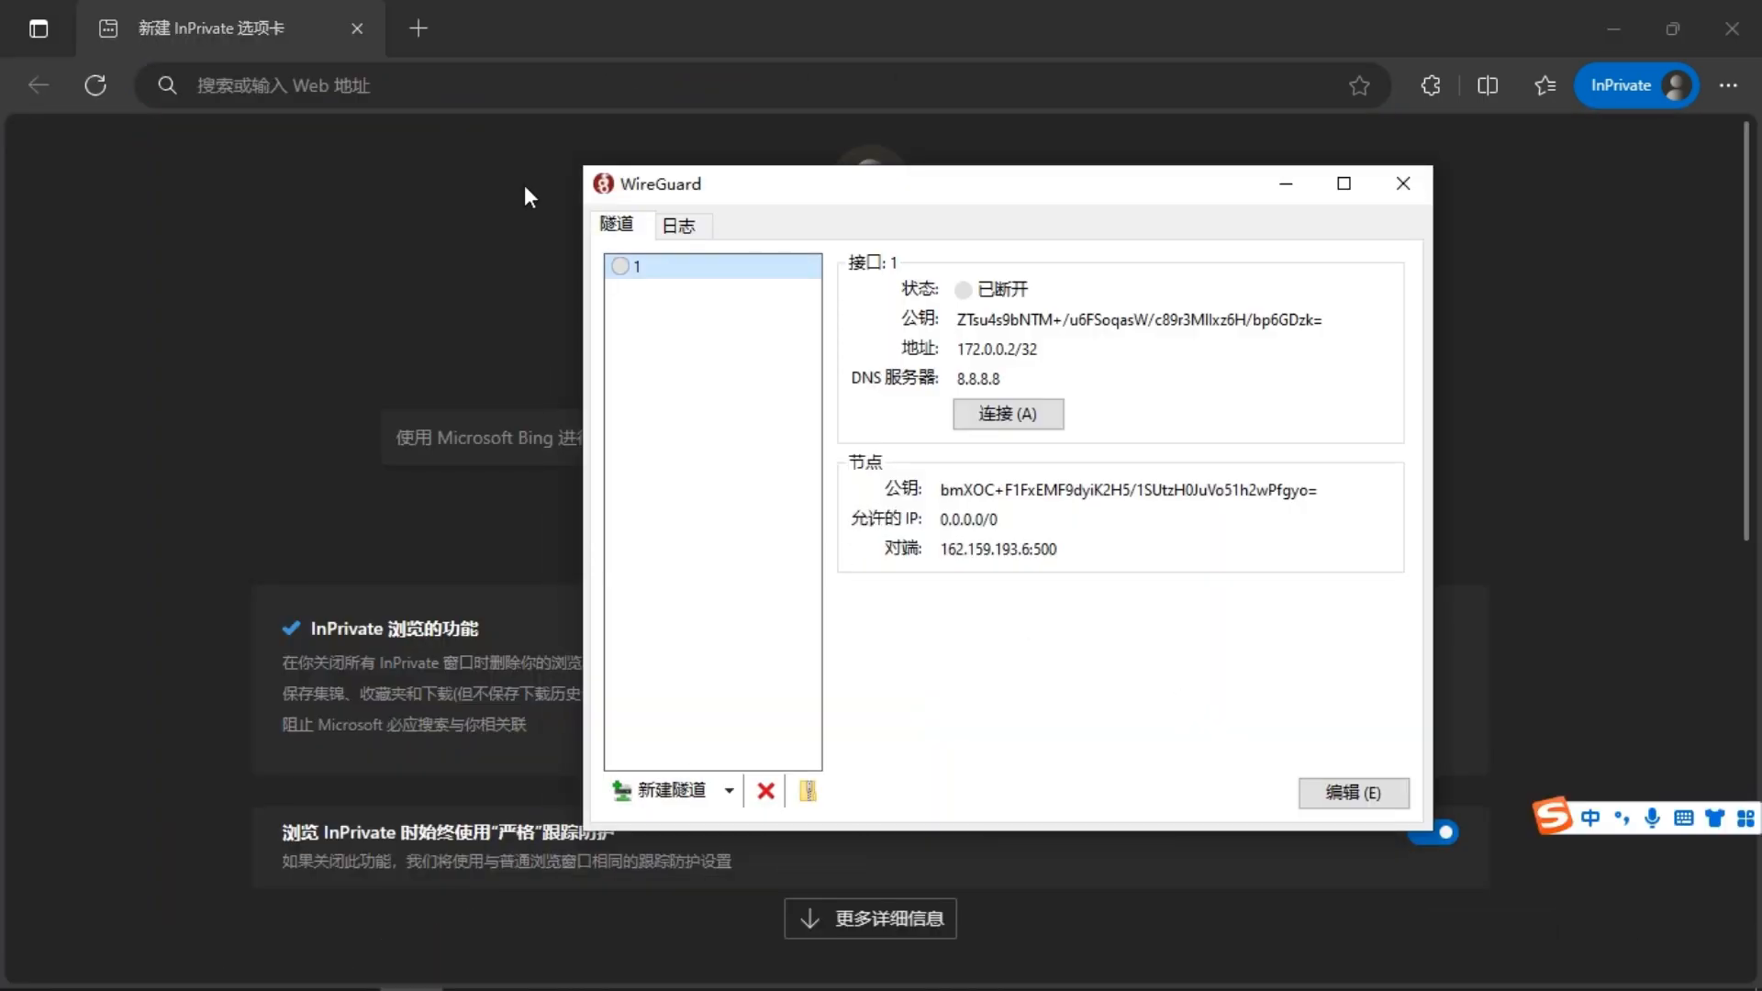
Step: Load 192.168.1.1 in the private browser tab
key(alt+Tab)
key(alt+Tab)
key(alt+Tab)
key(alt+Tab)
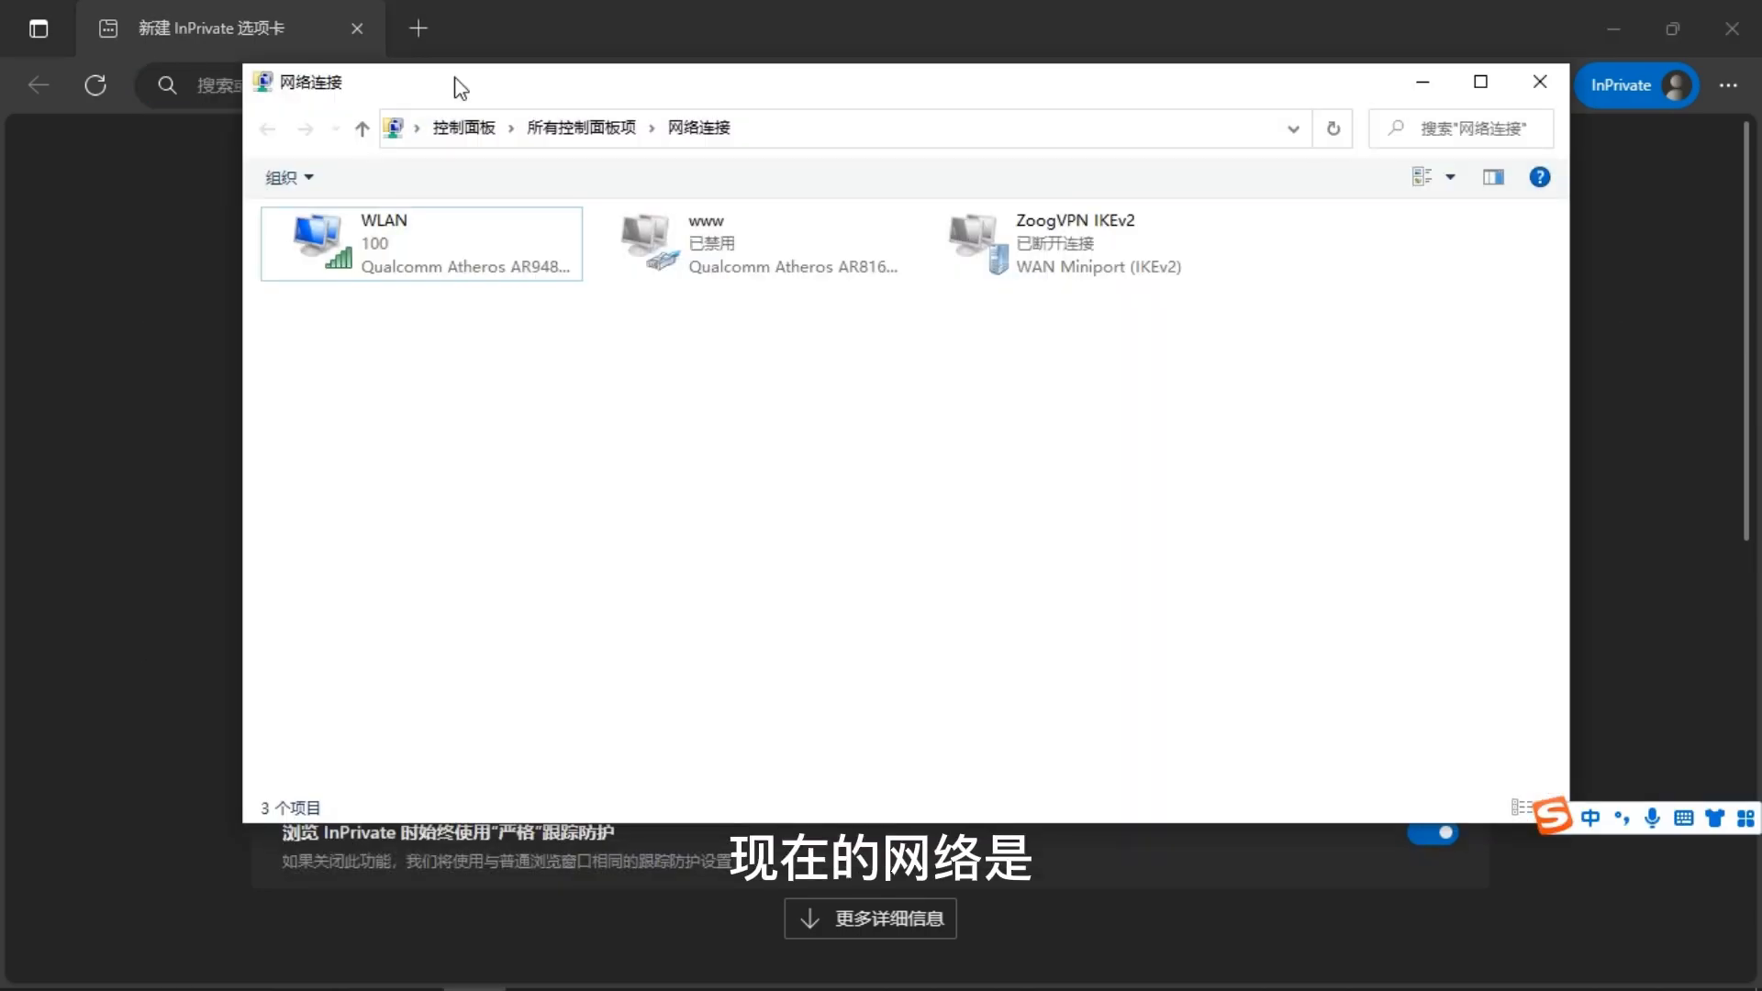
key(alt+Tab)
key(alt+Tab)
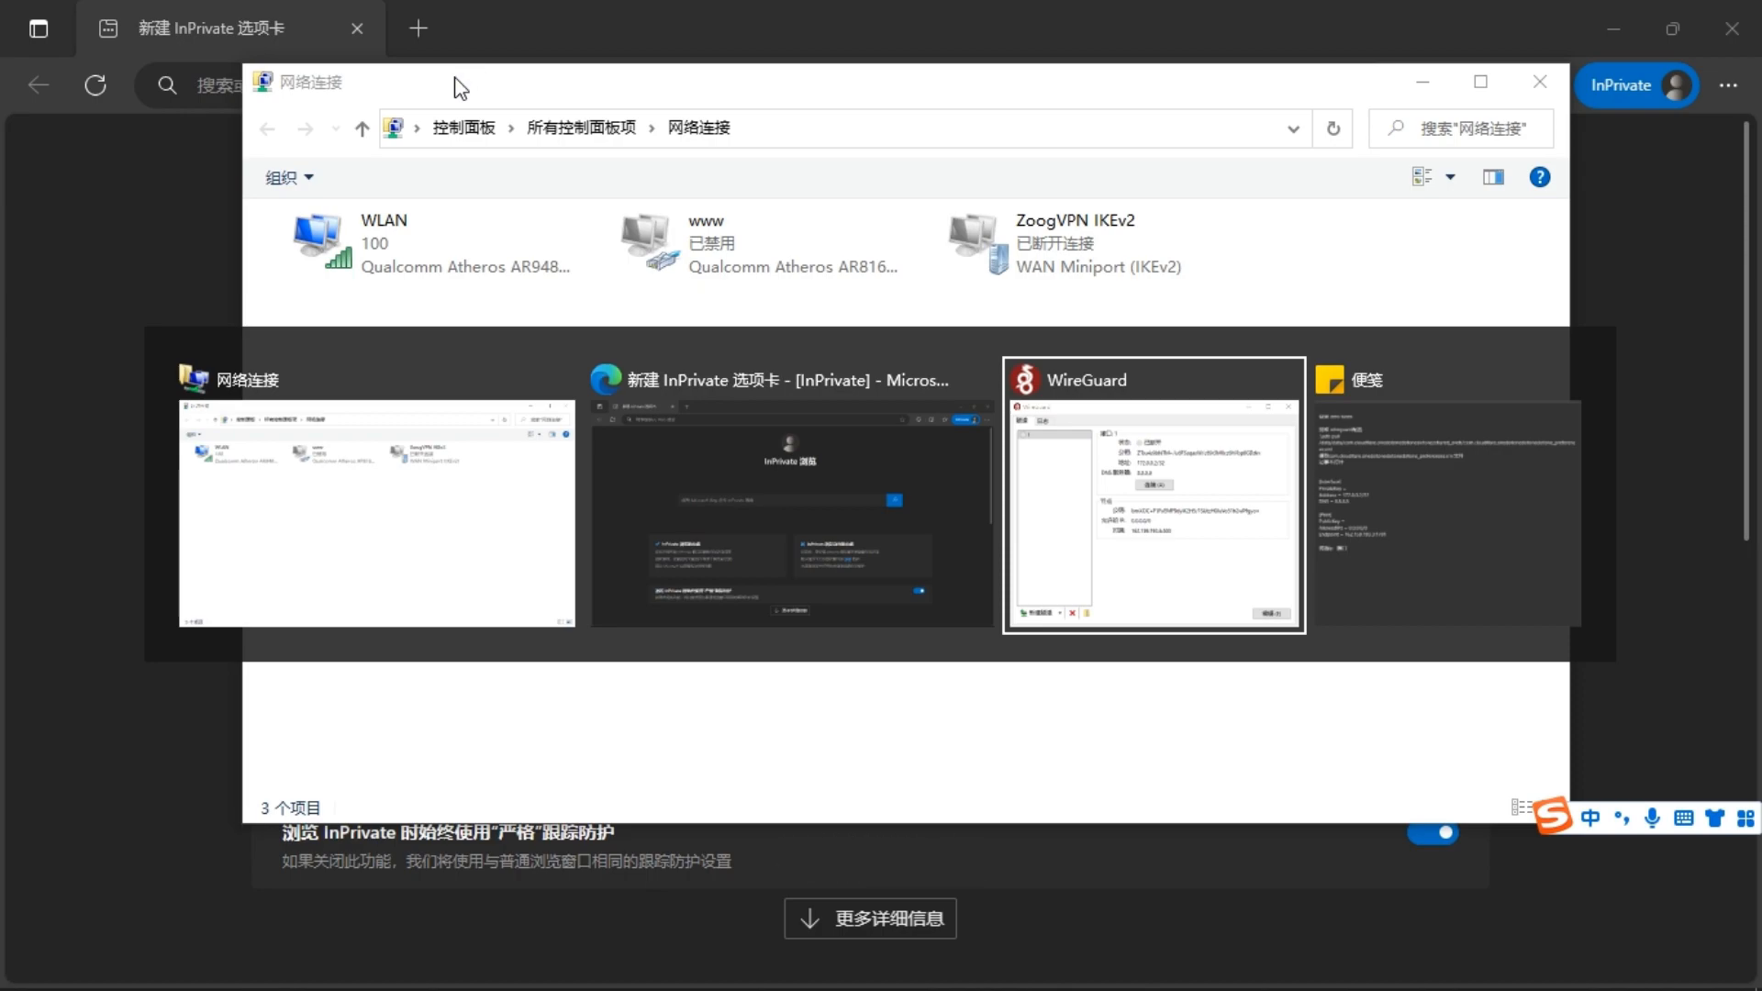
key(alt+Tab)
key(alt+Tab)
key(alt+Tab)
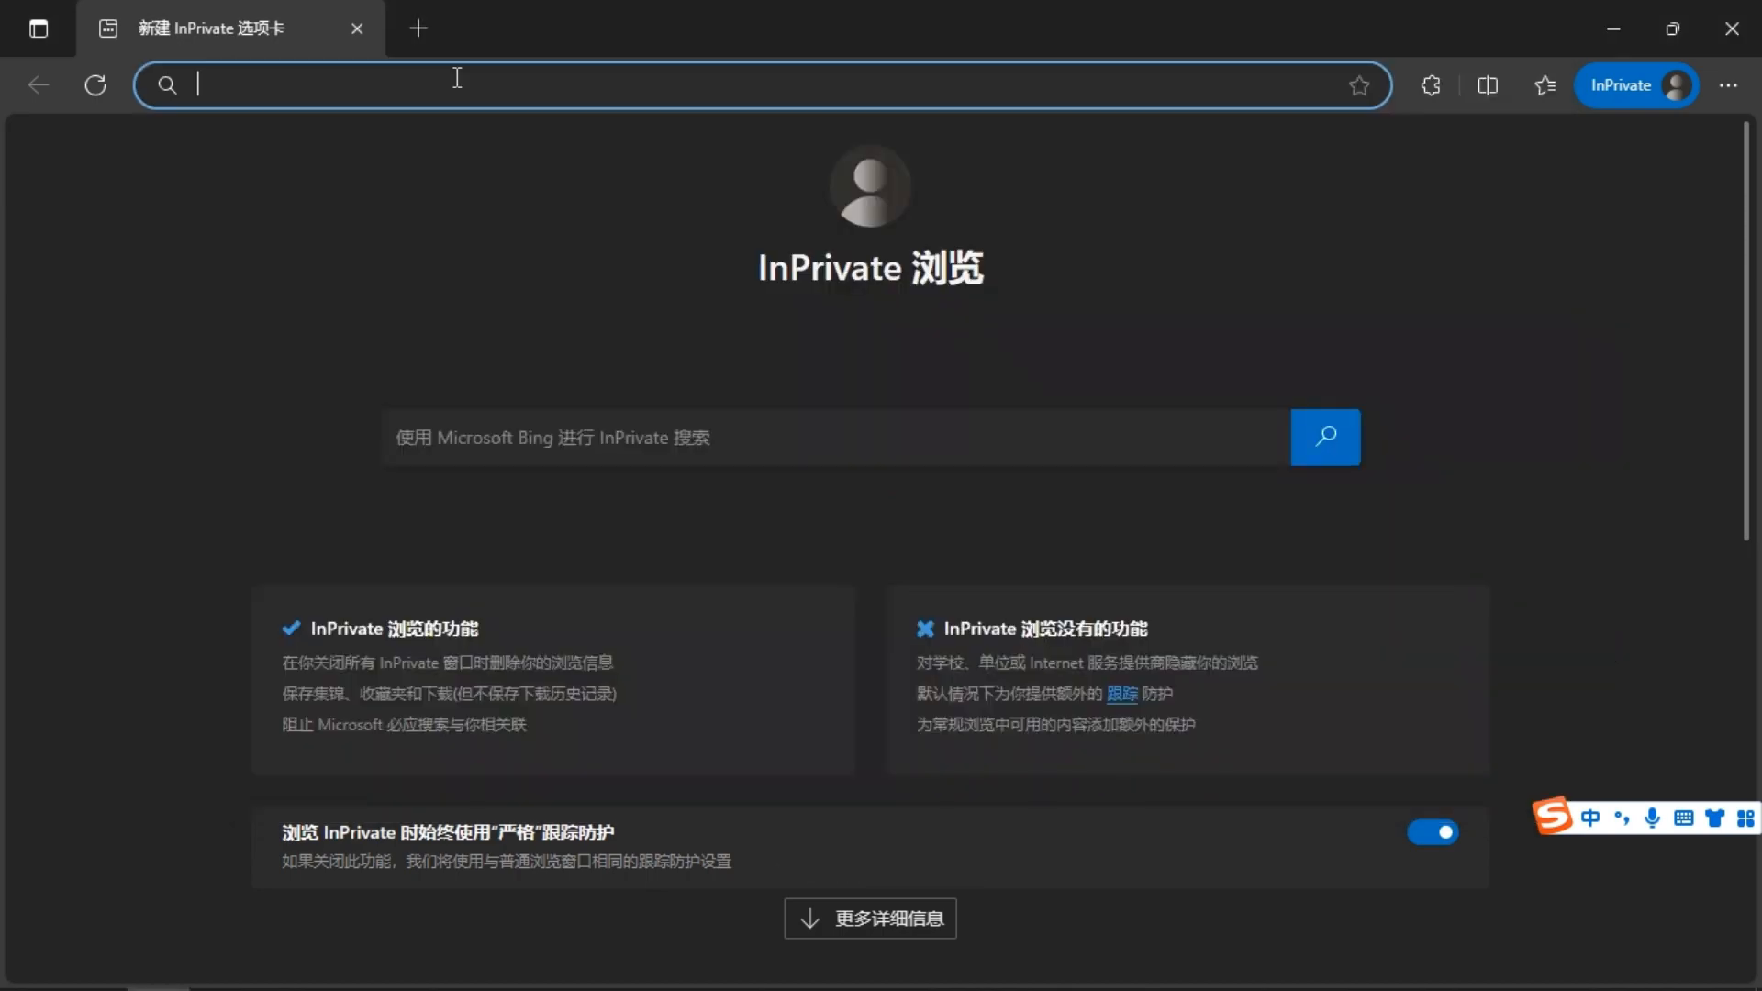
click(455, 78)
text(192)
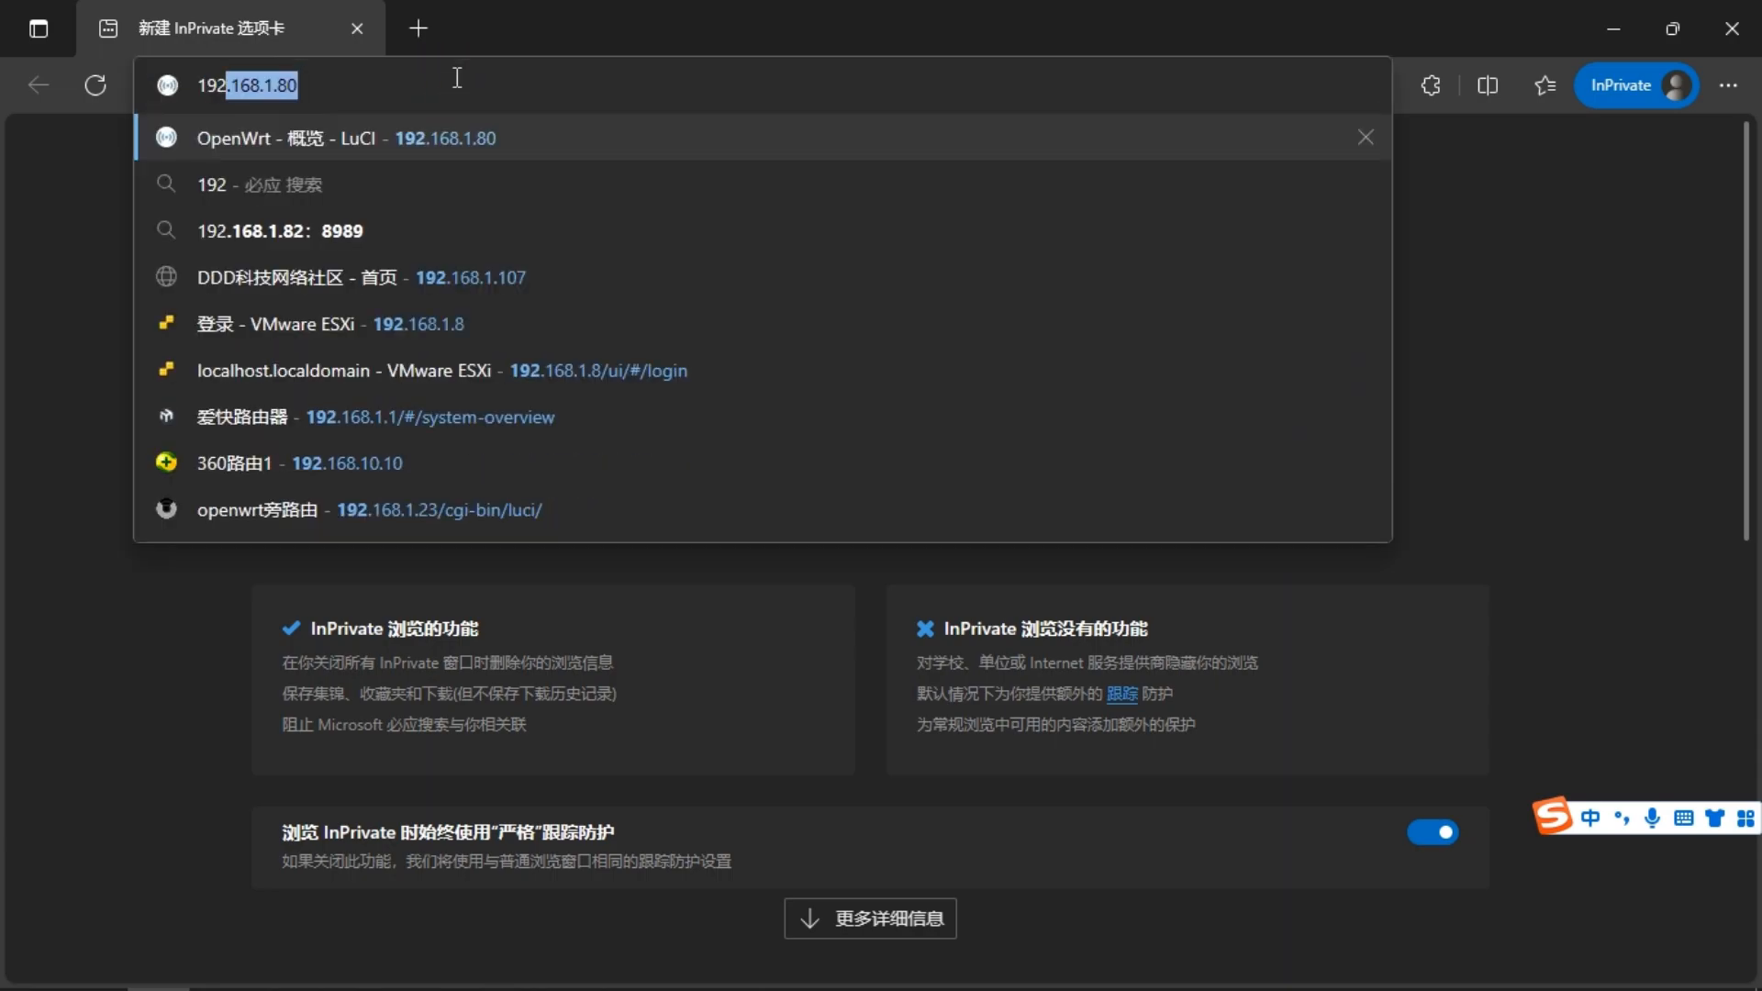
key(Right)
key(BackSpace)
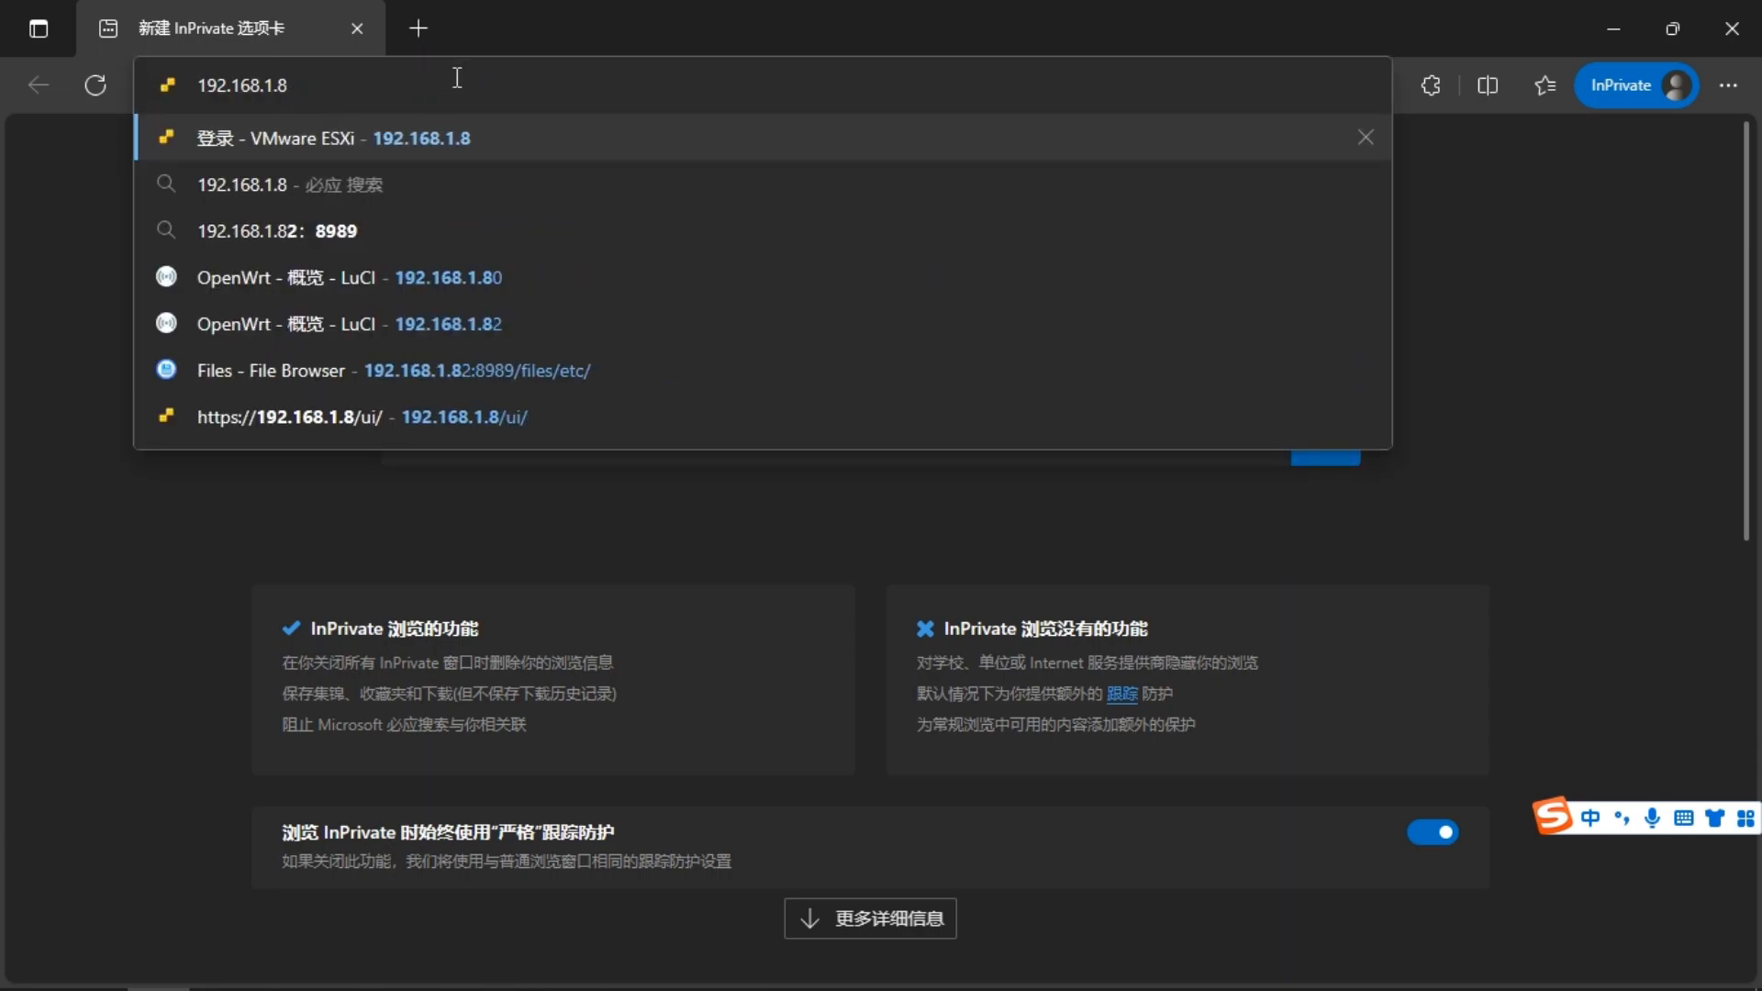
key(BackSpace)
text(1)
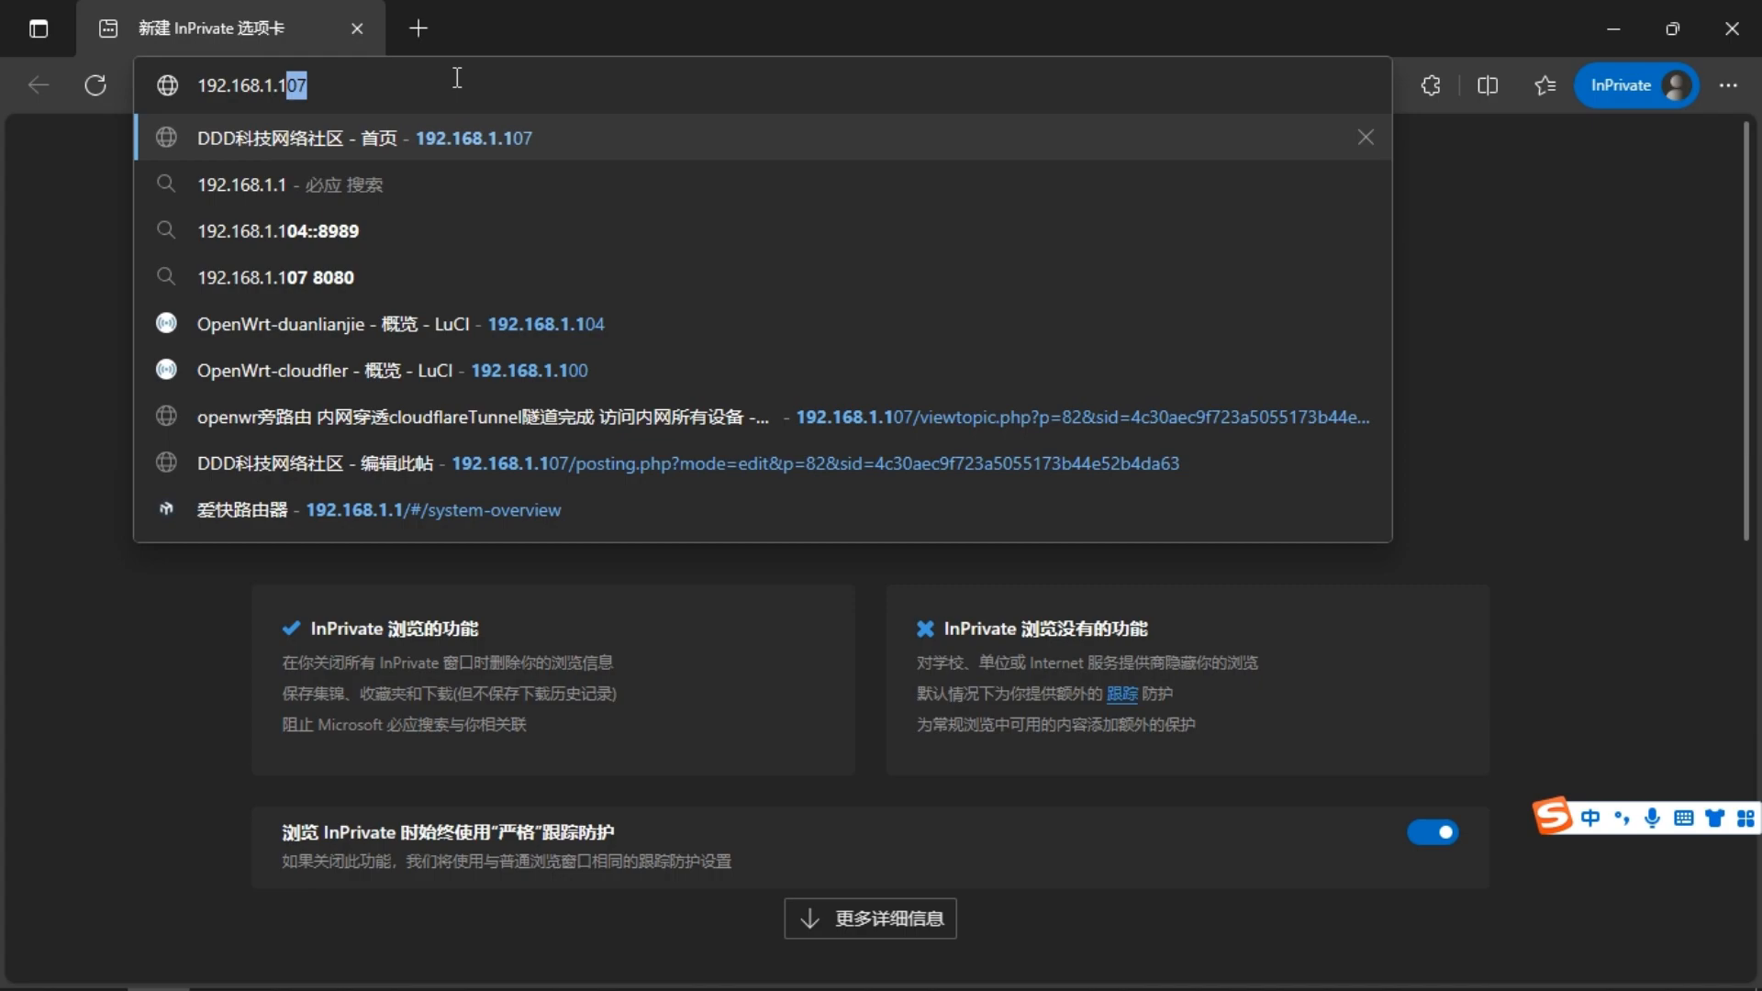
key(Delete)
key(Return)
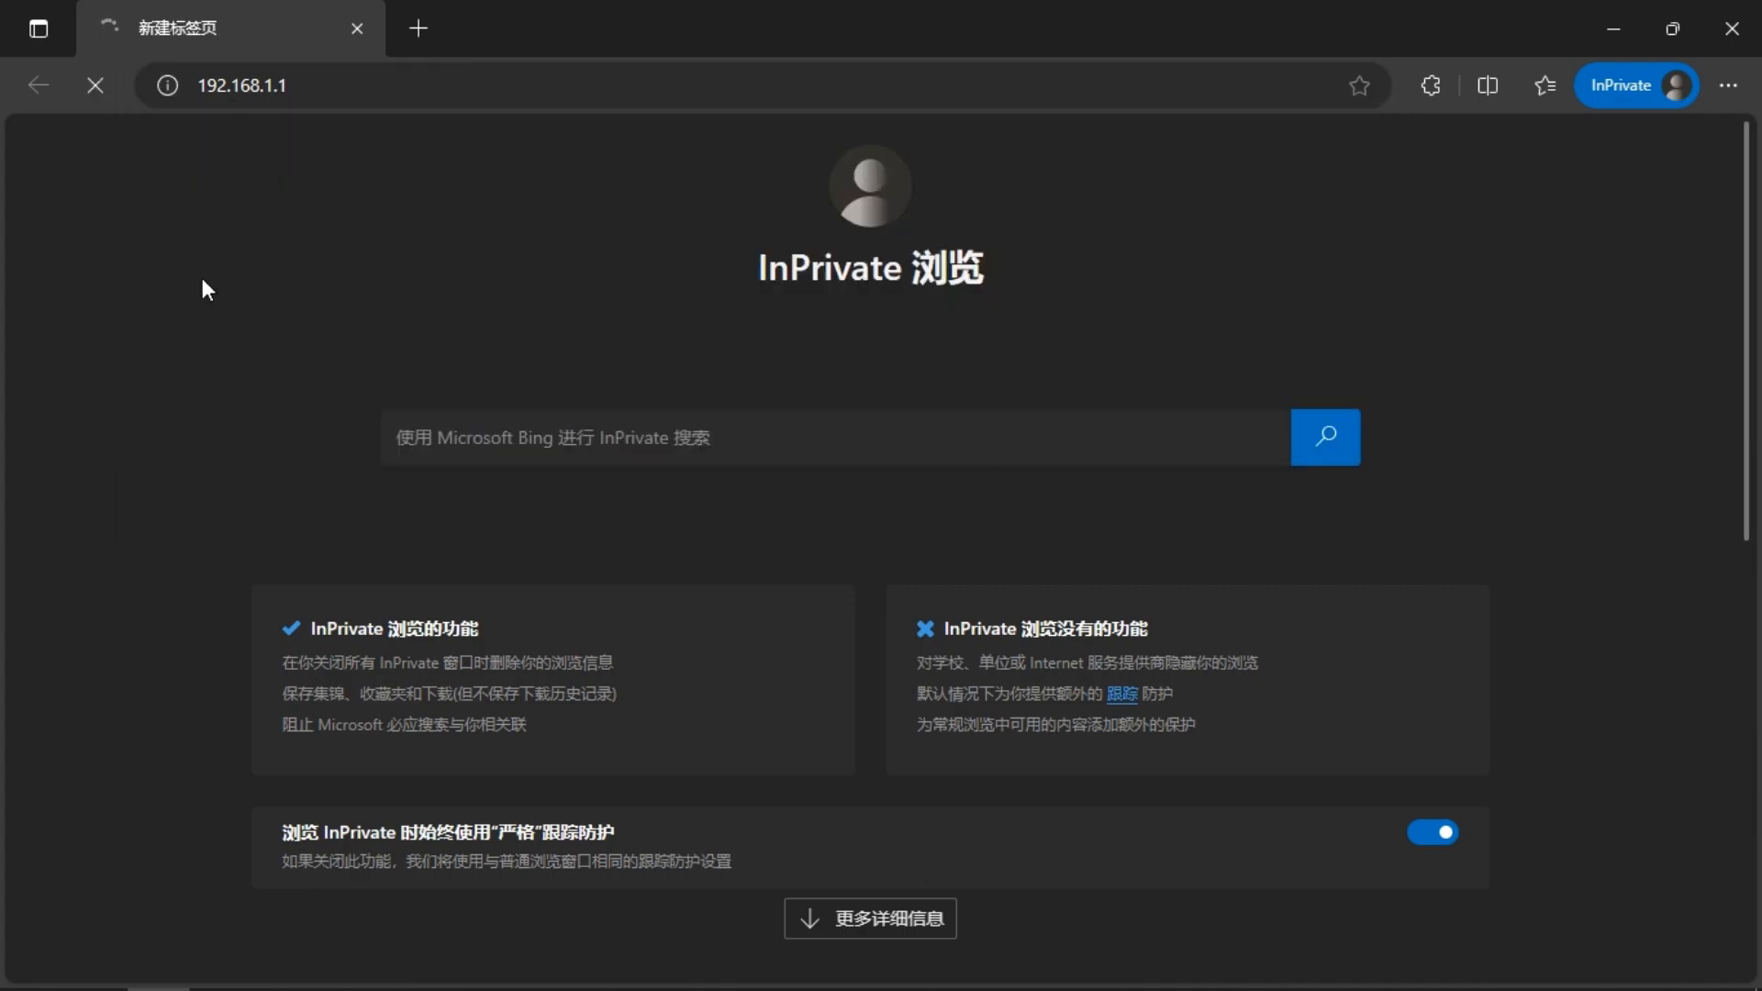
Step: Connect WireGuard tunnel 1 so the MikroTik WebFig login page appears
key(alt+Tab)
key(alt+Tab)
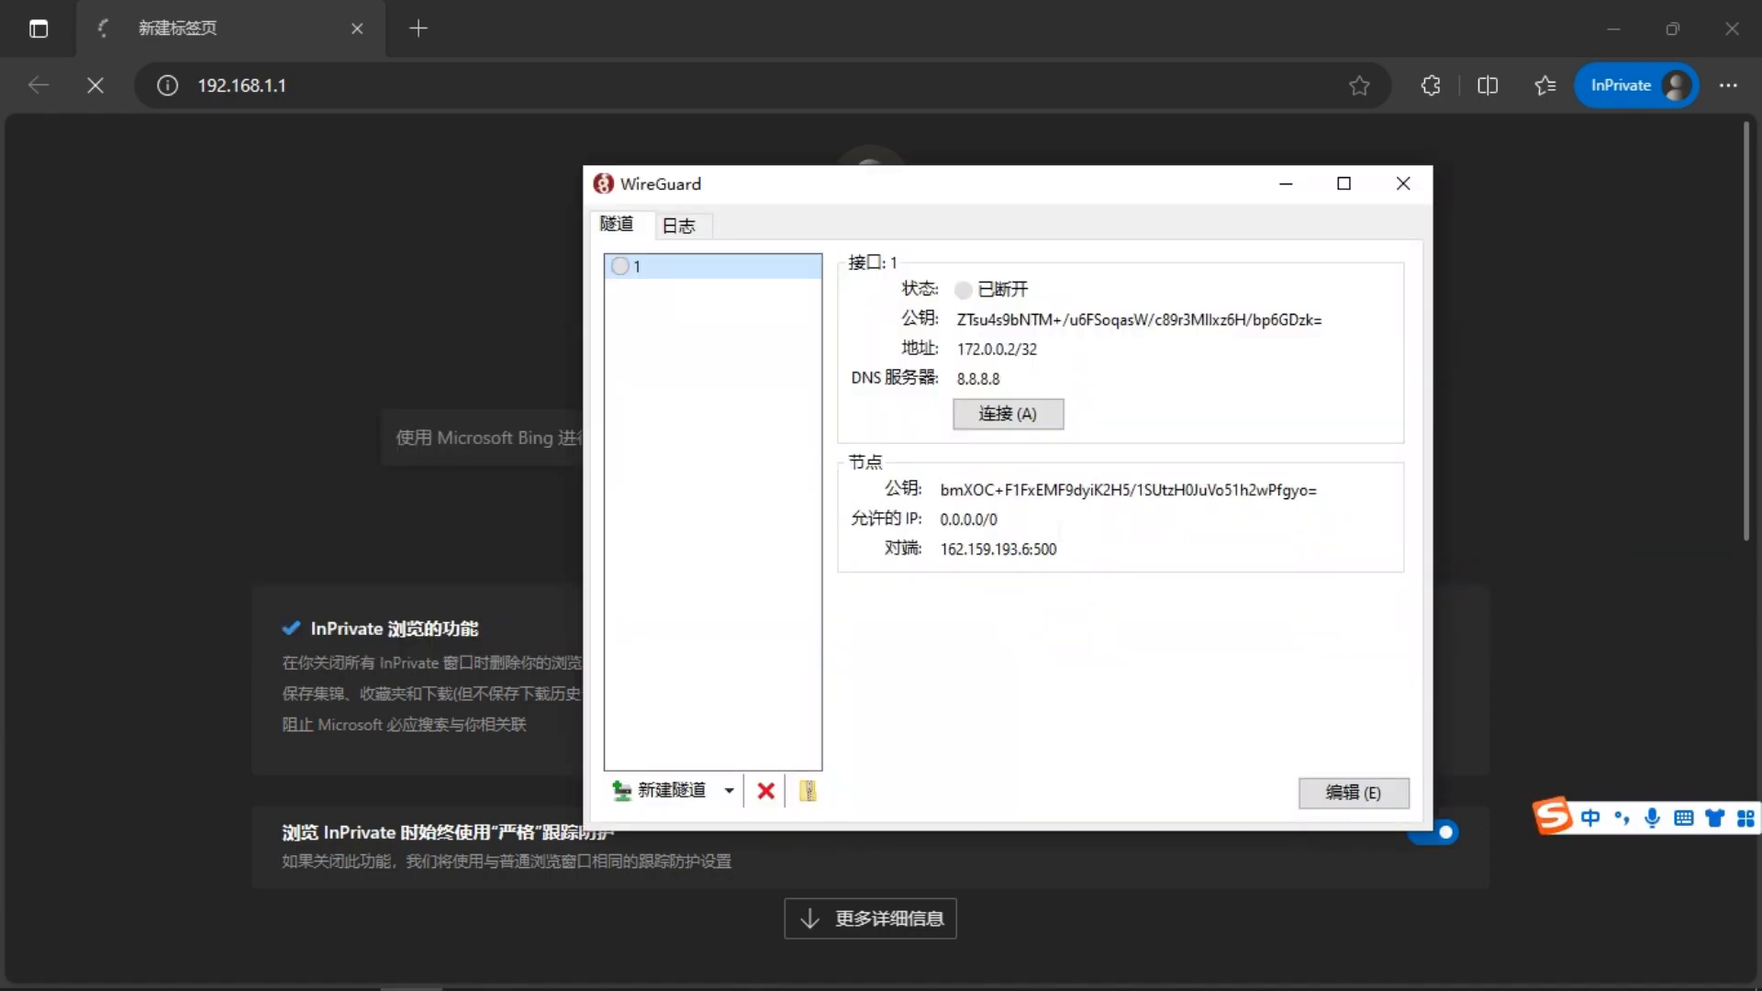
click(1010, 414)
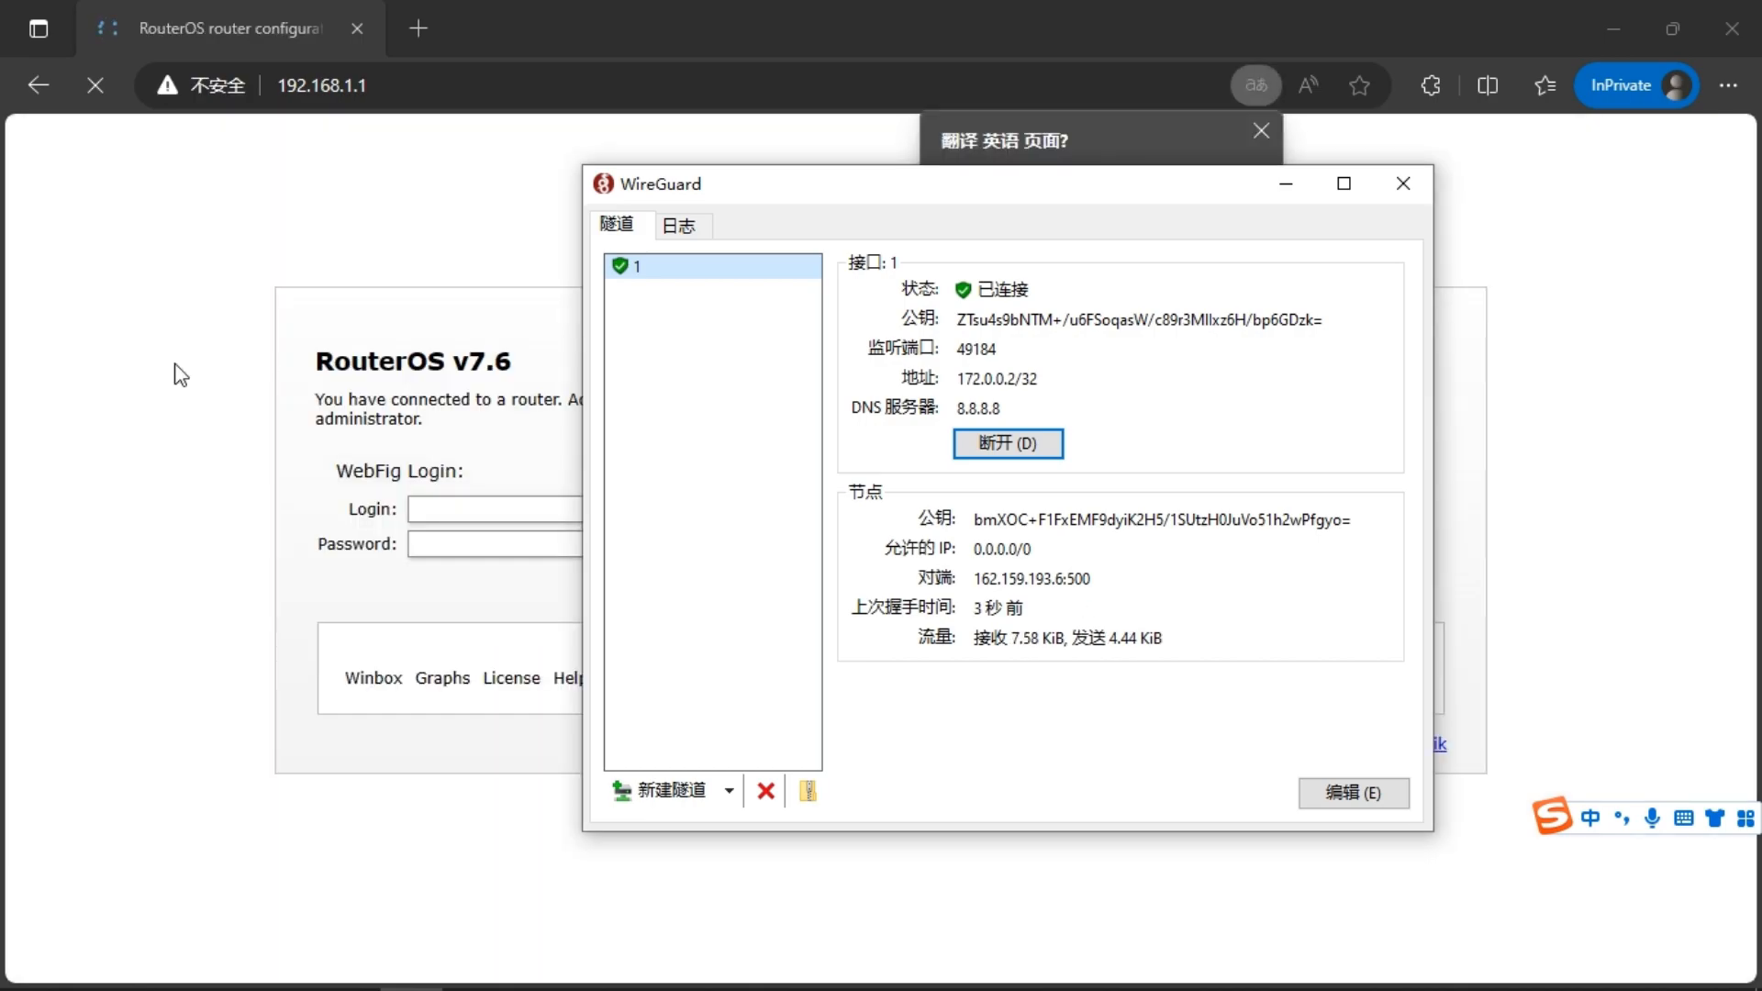
click(555, 452)
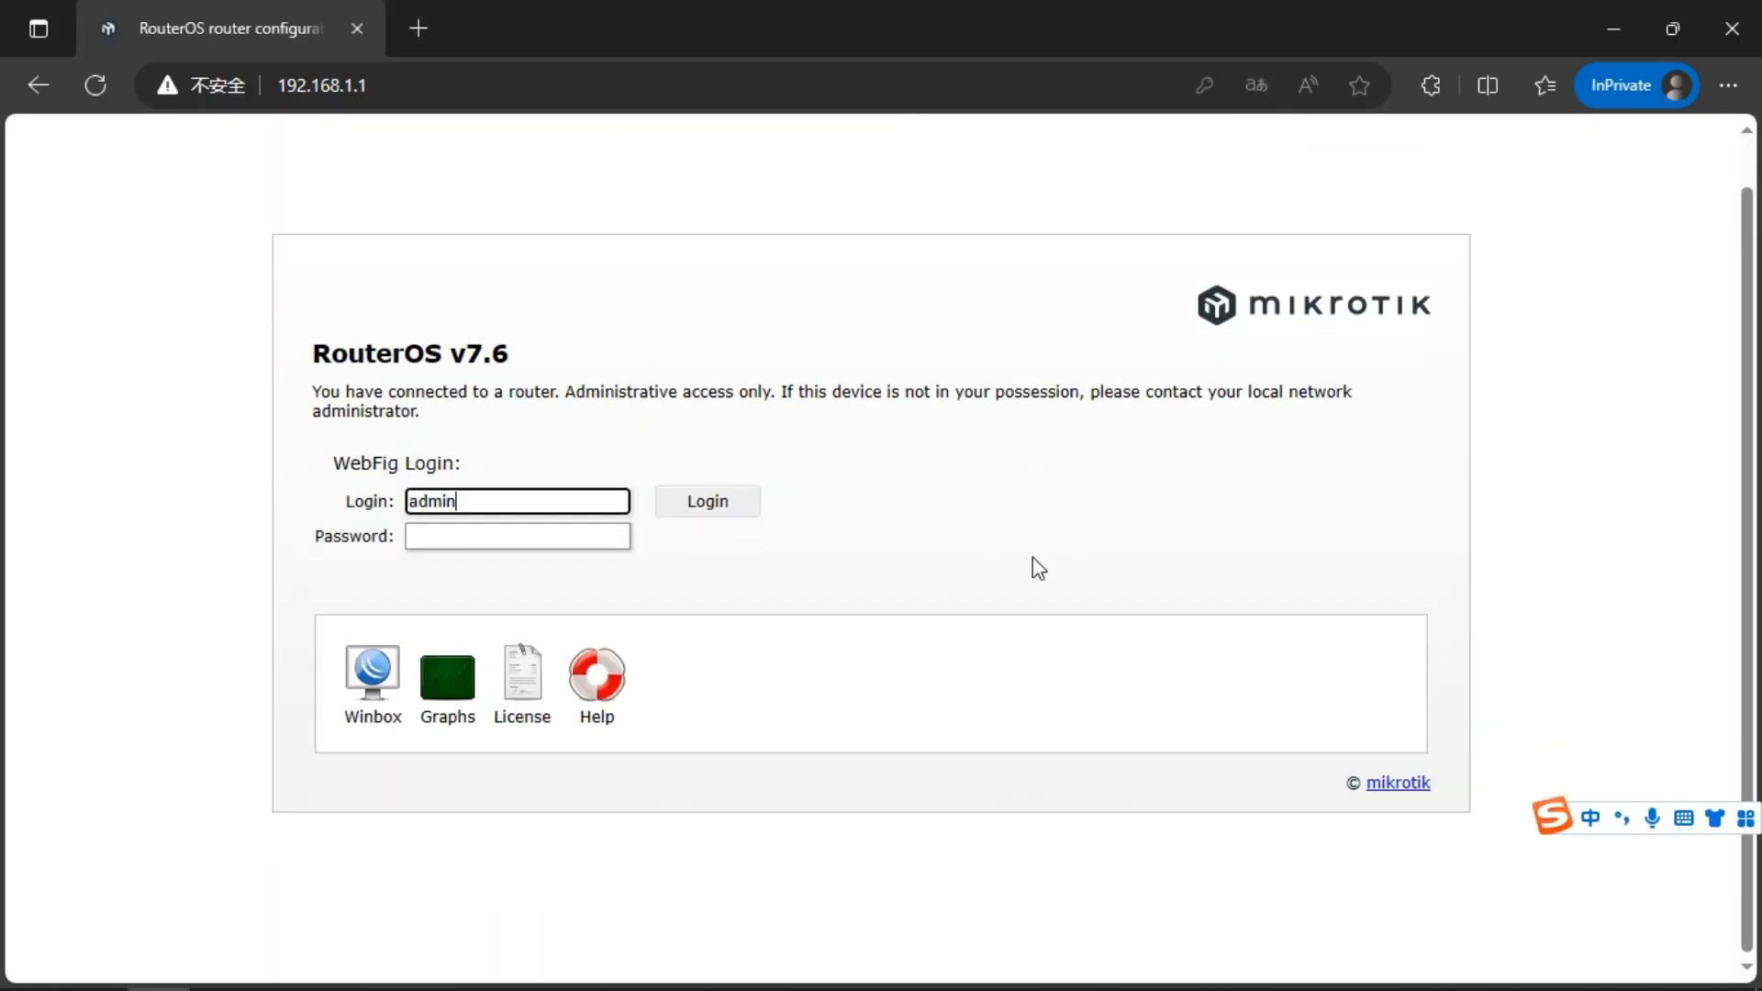
Step: Submit the MikroTik RouterOS v7.6 WebFig login, then open a blank InPrivate tab
click(401, 86)
click(415, 75)
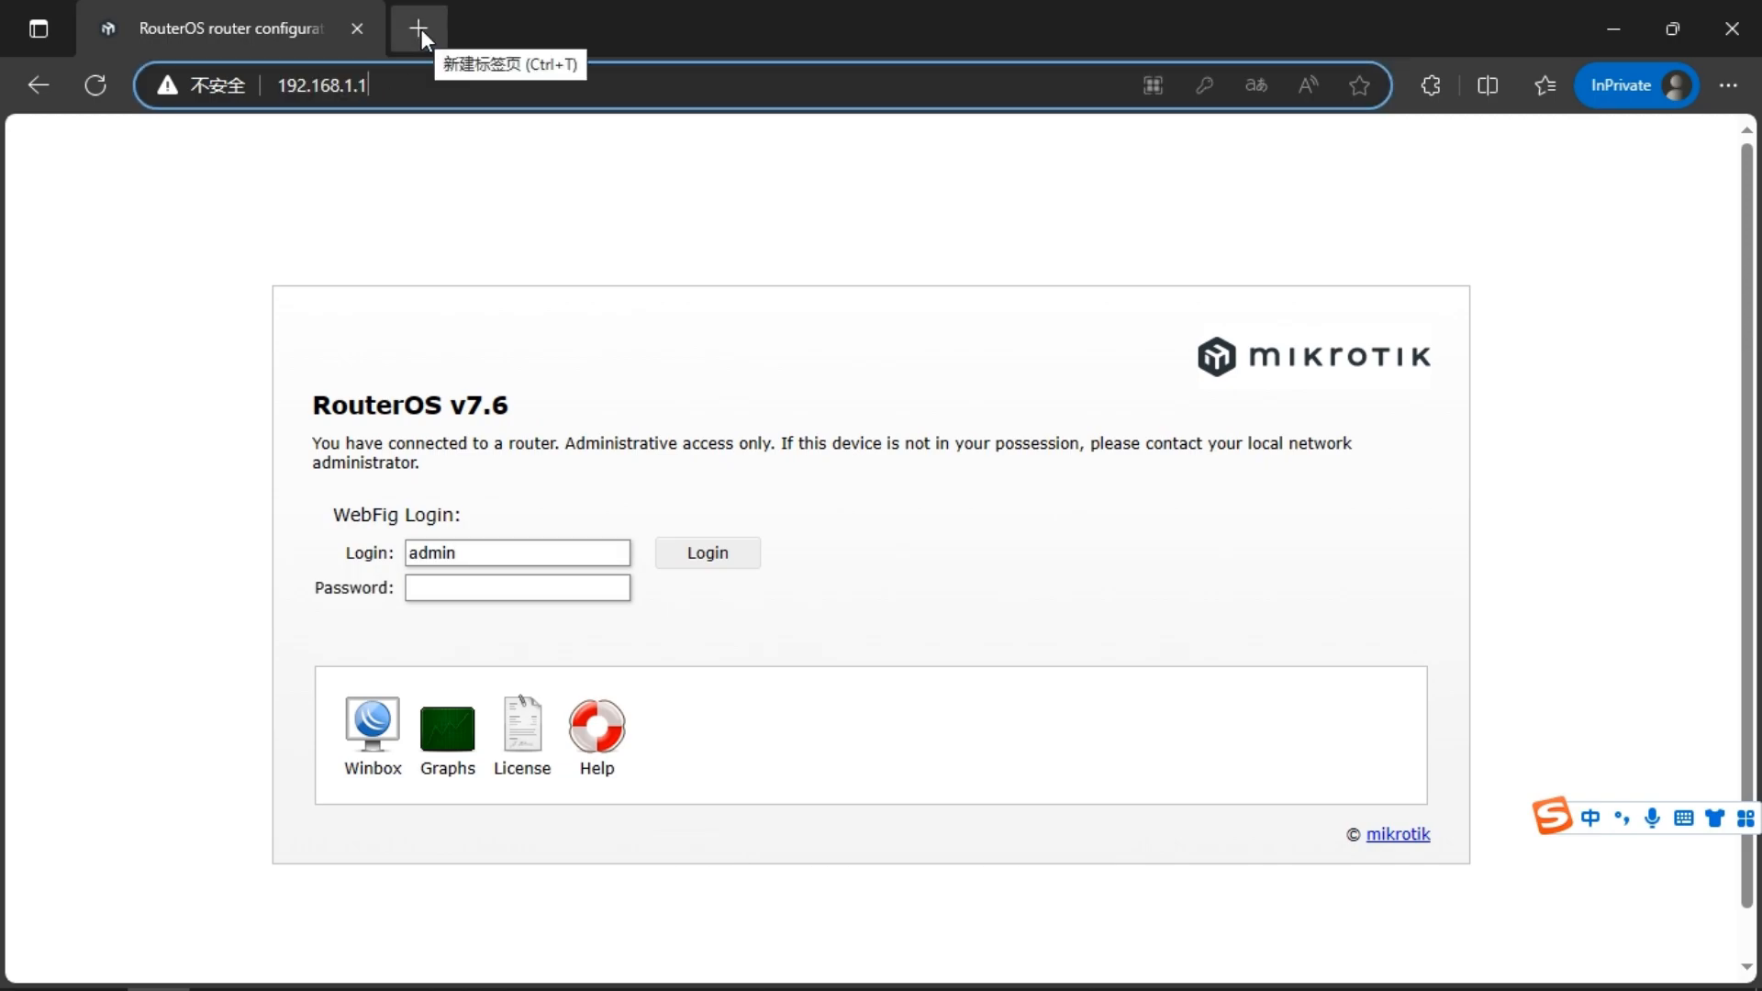
click(682, 567)
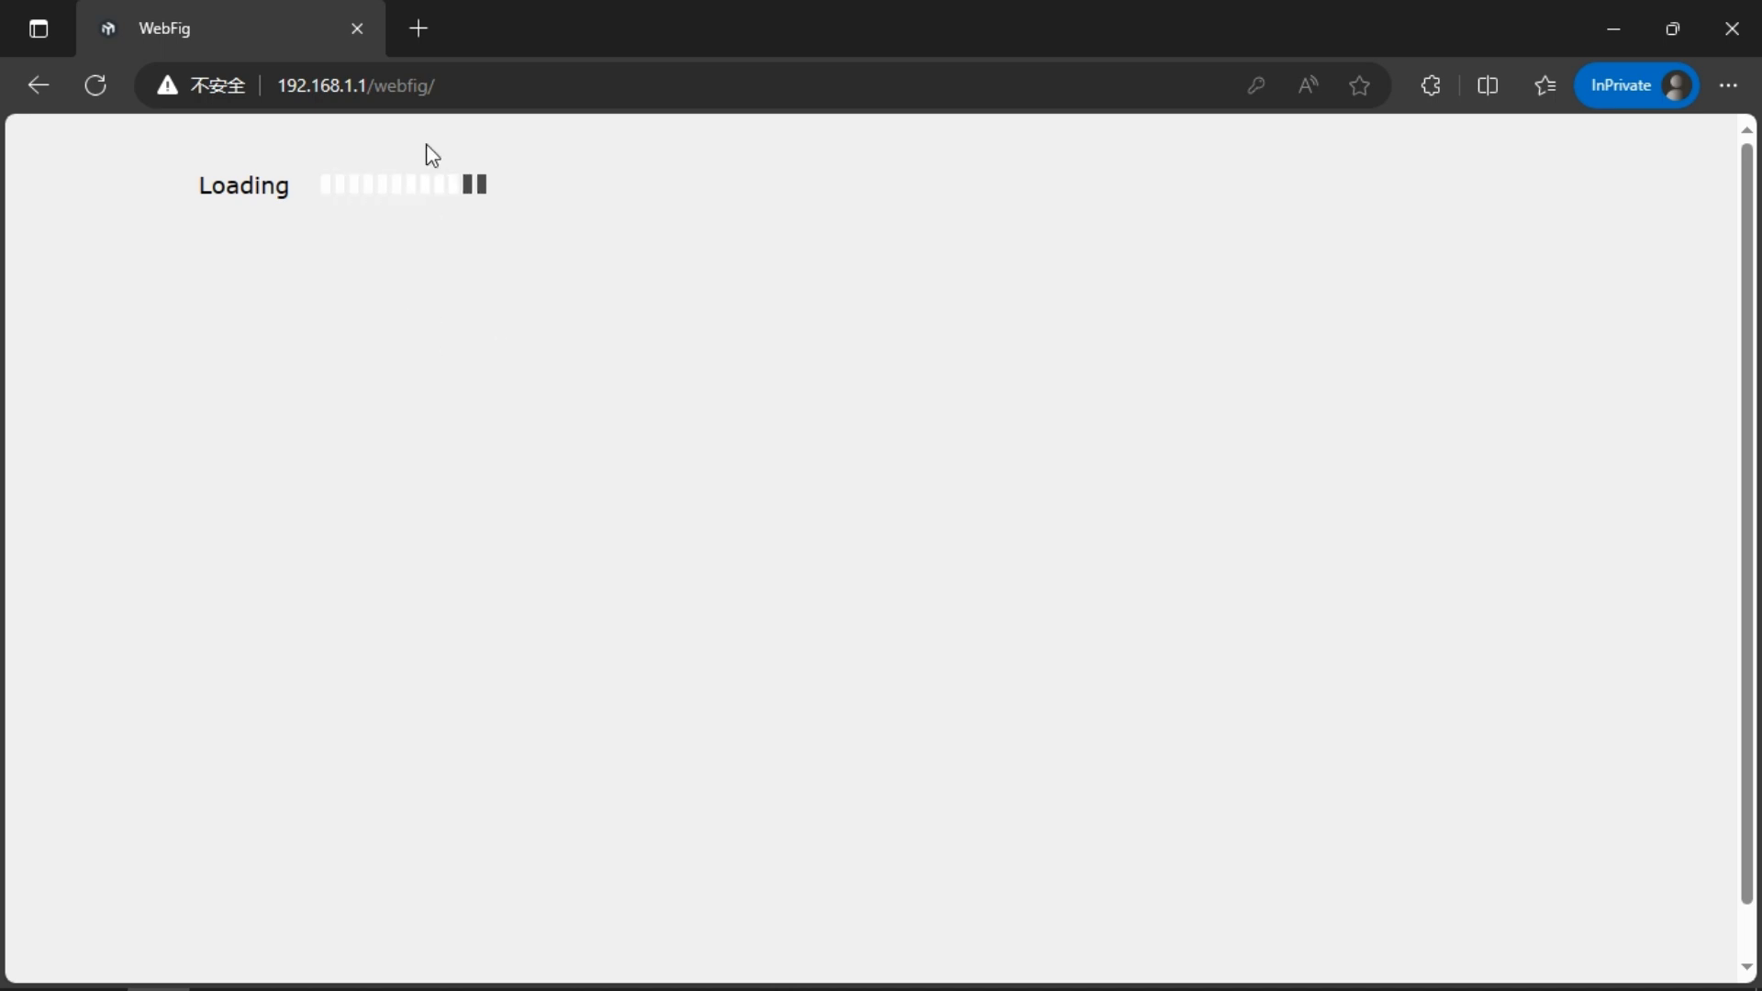
click(419, 29)
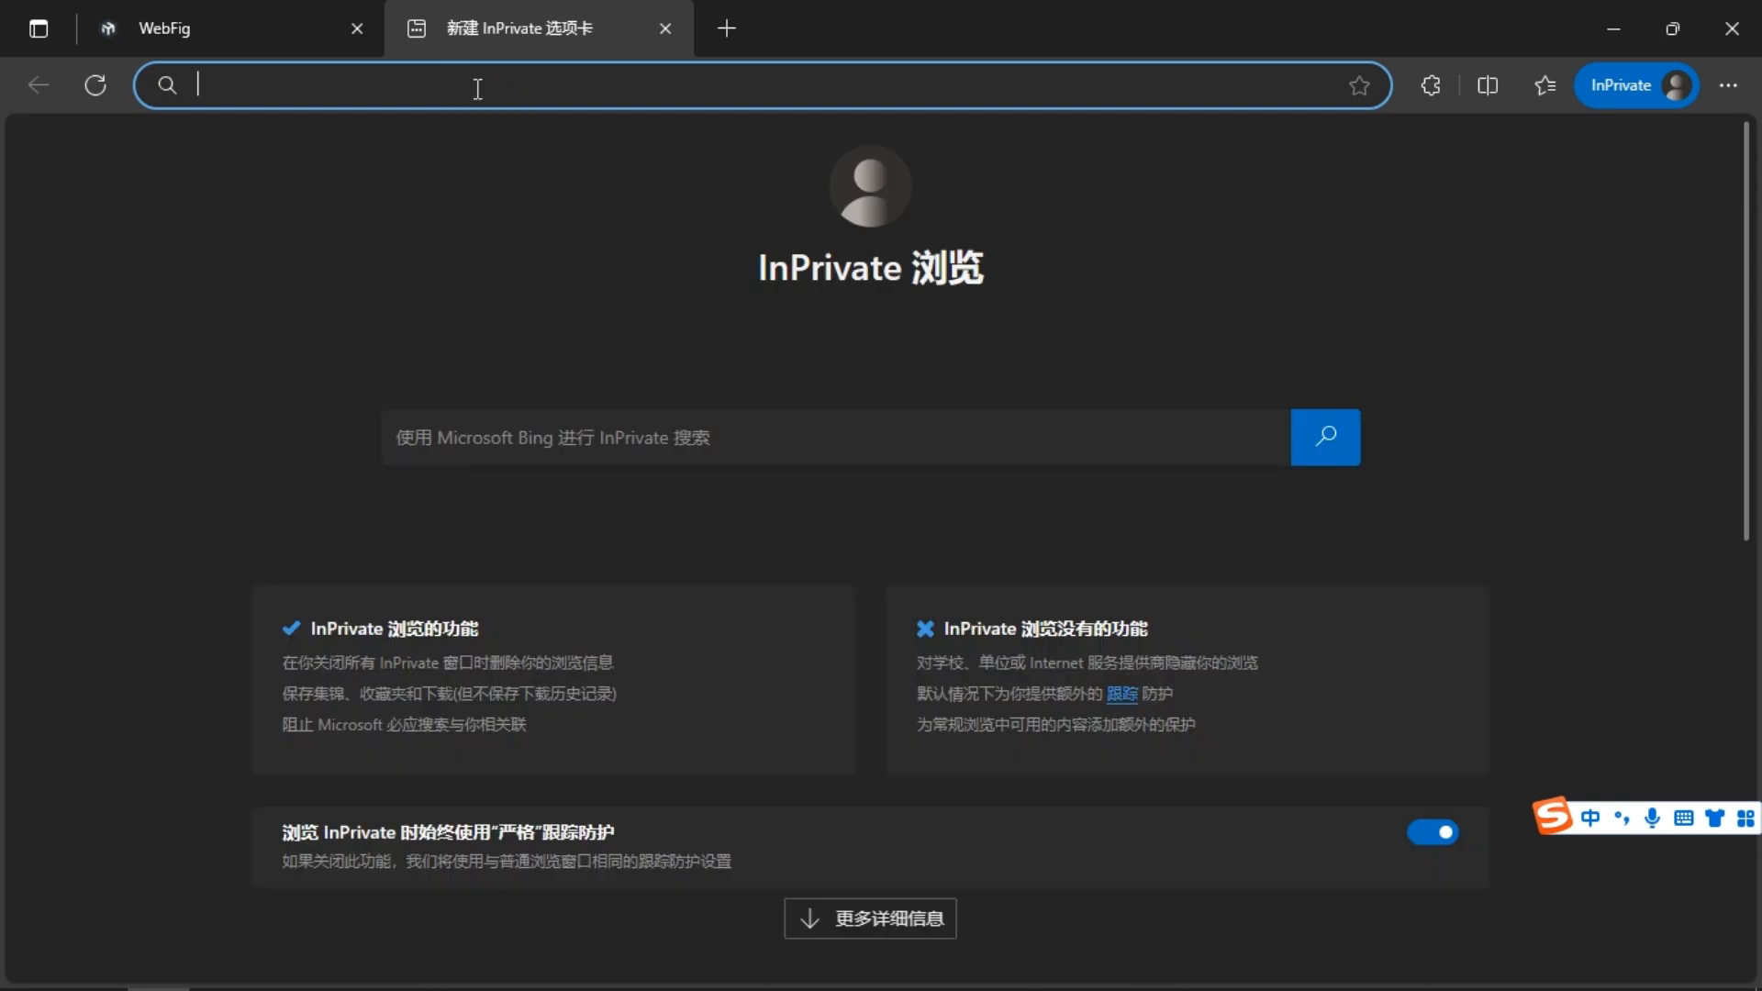
Step: Load 192.168.1.82 and submit the OpenWrt LuCI login as root
text(192)
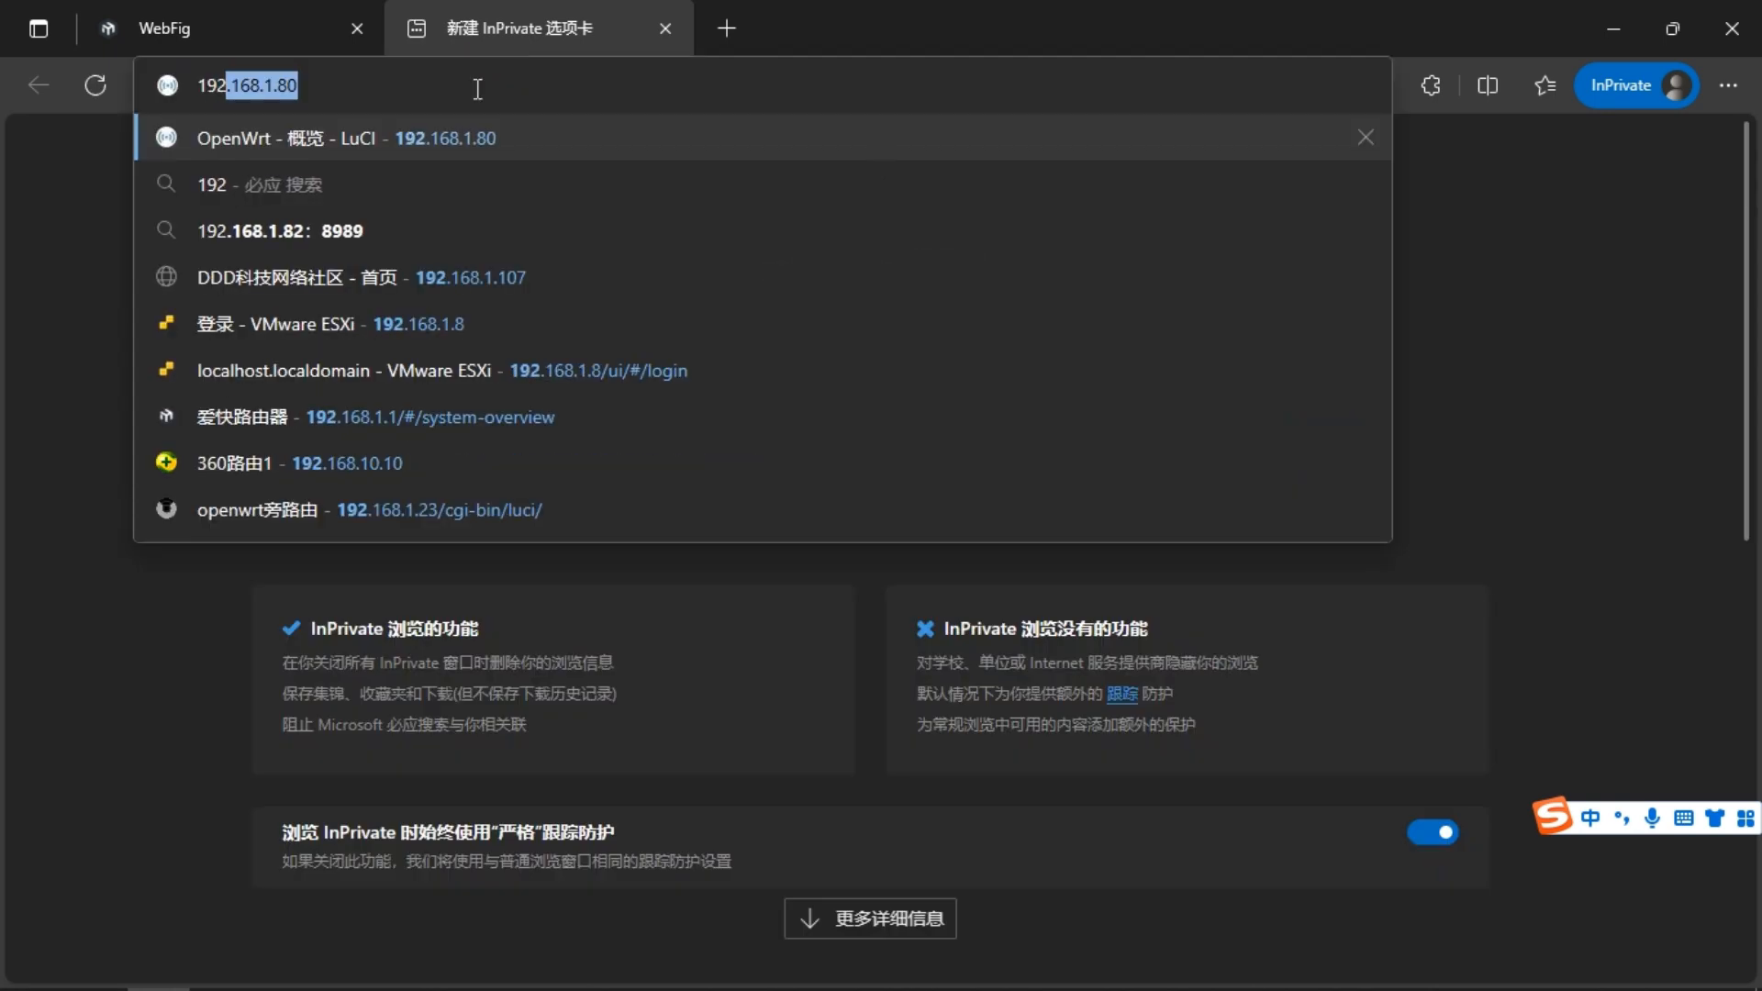
text(.168.1.82)
key(Return)
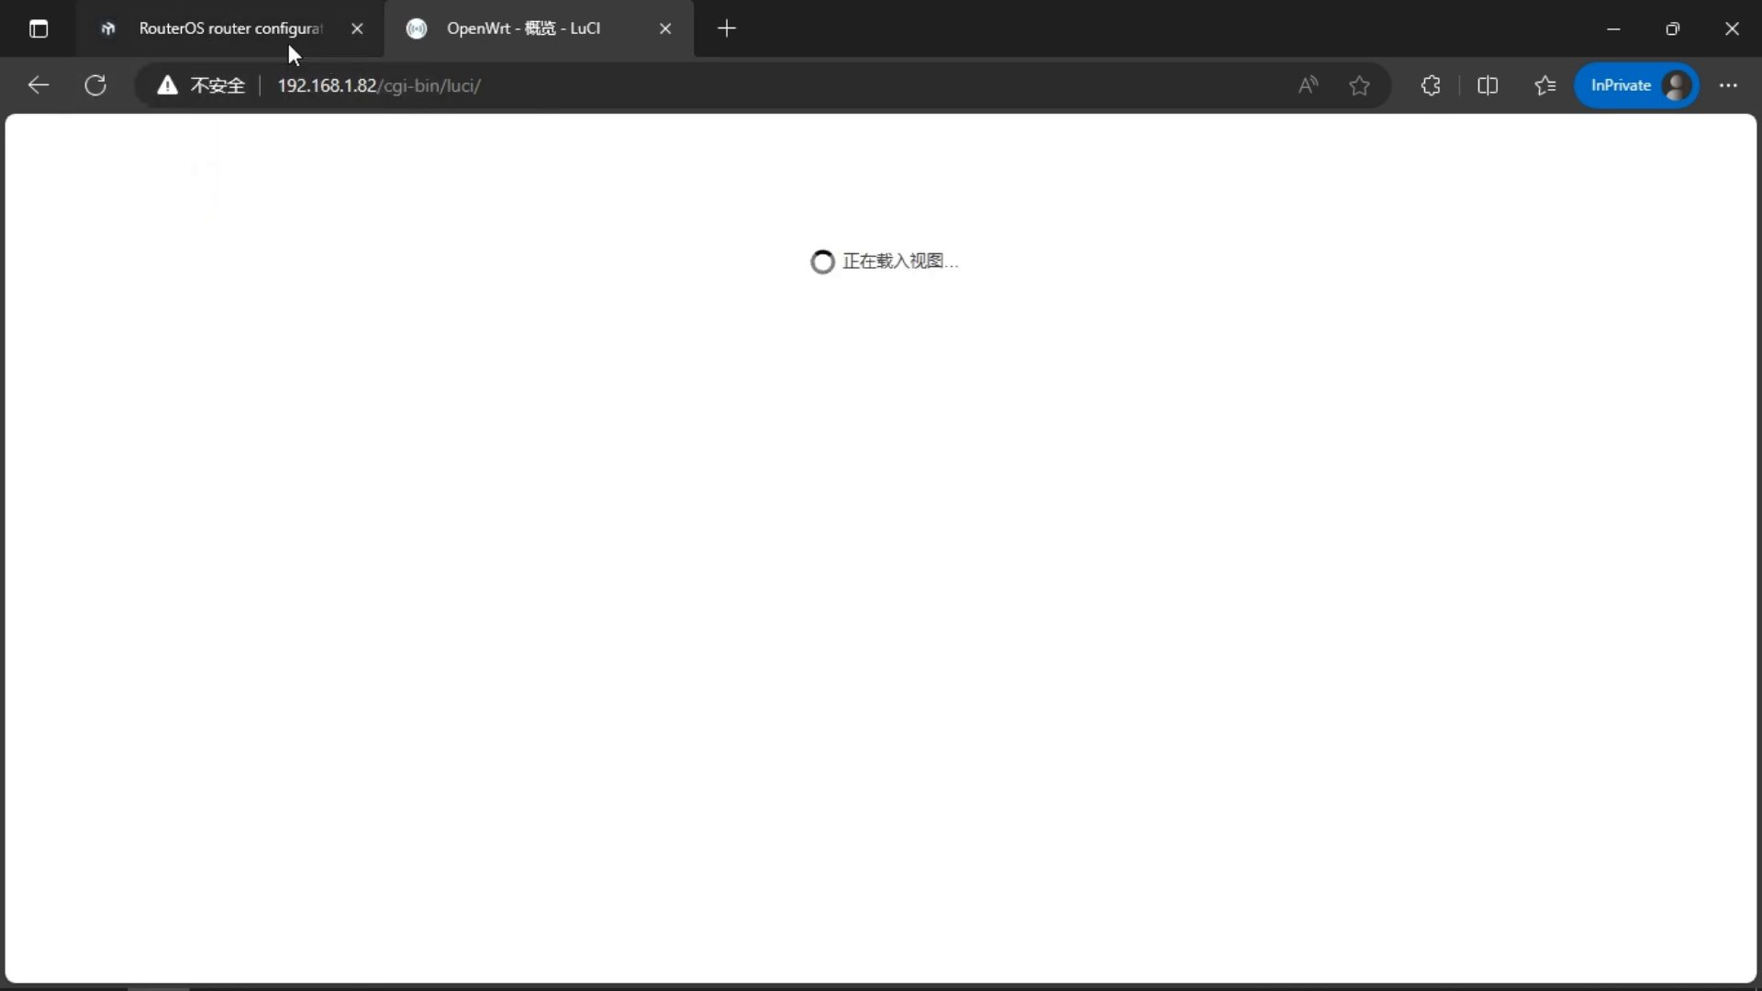
click(263, 30)
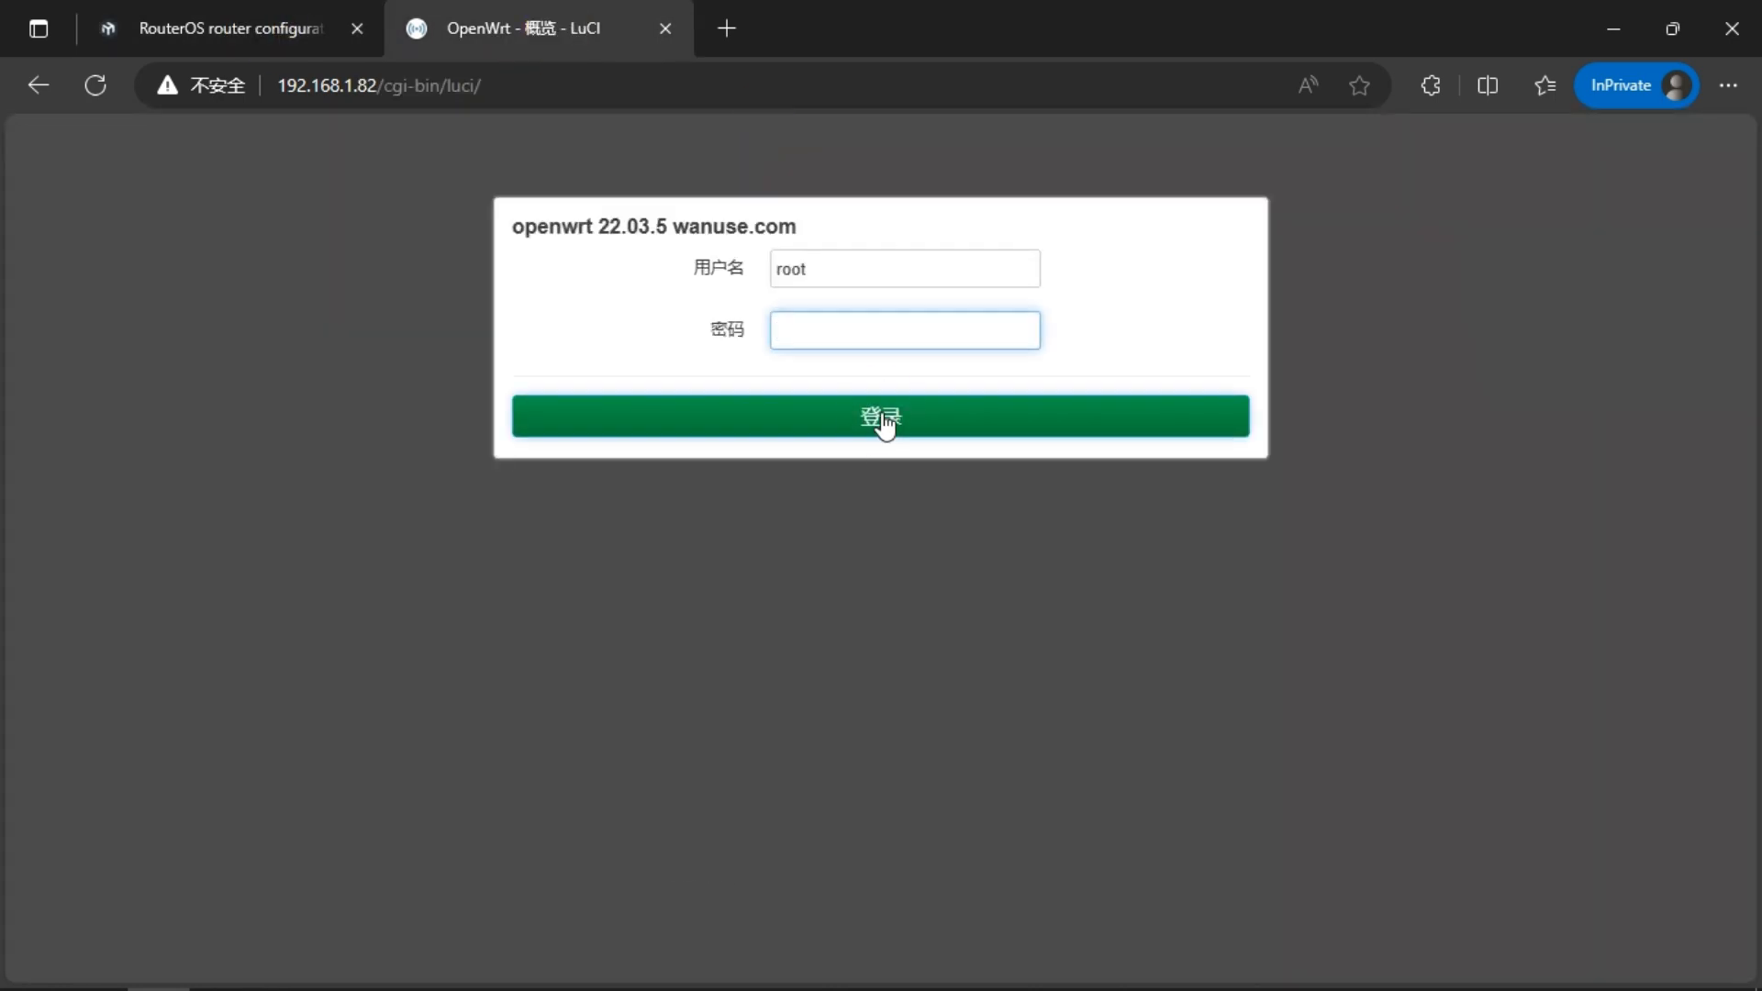
click(881, 419)
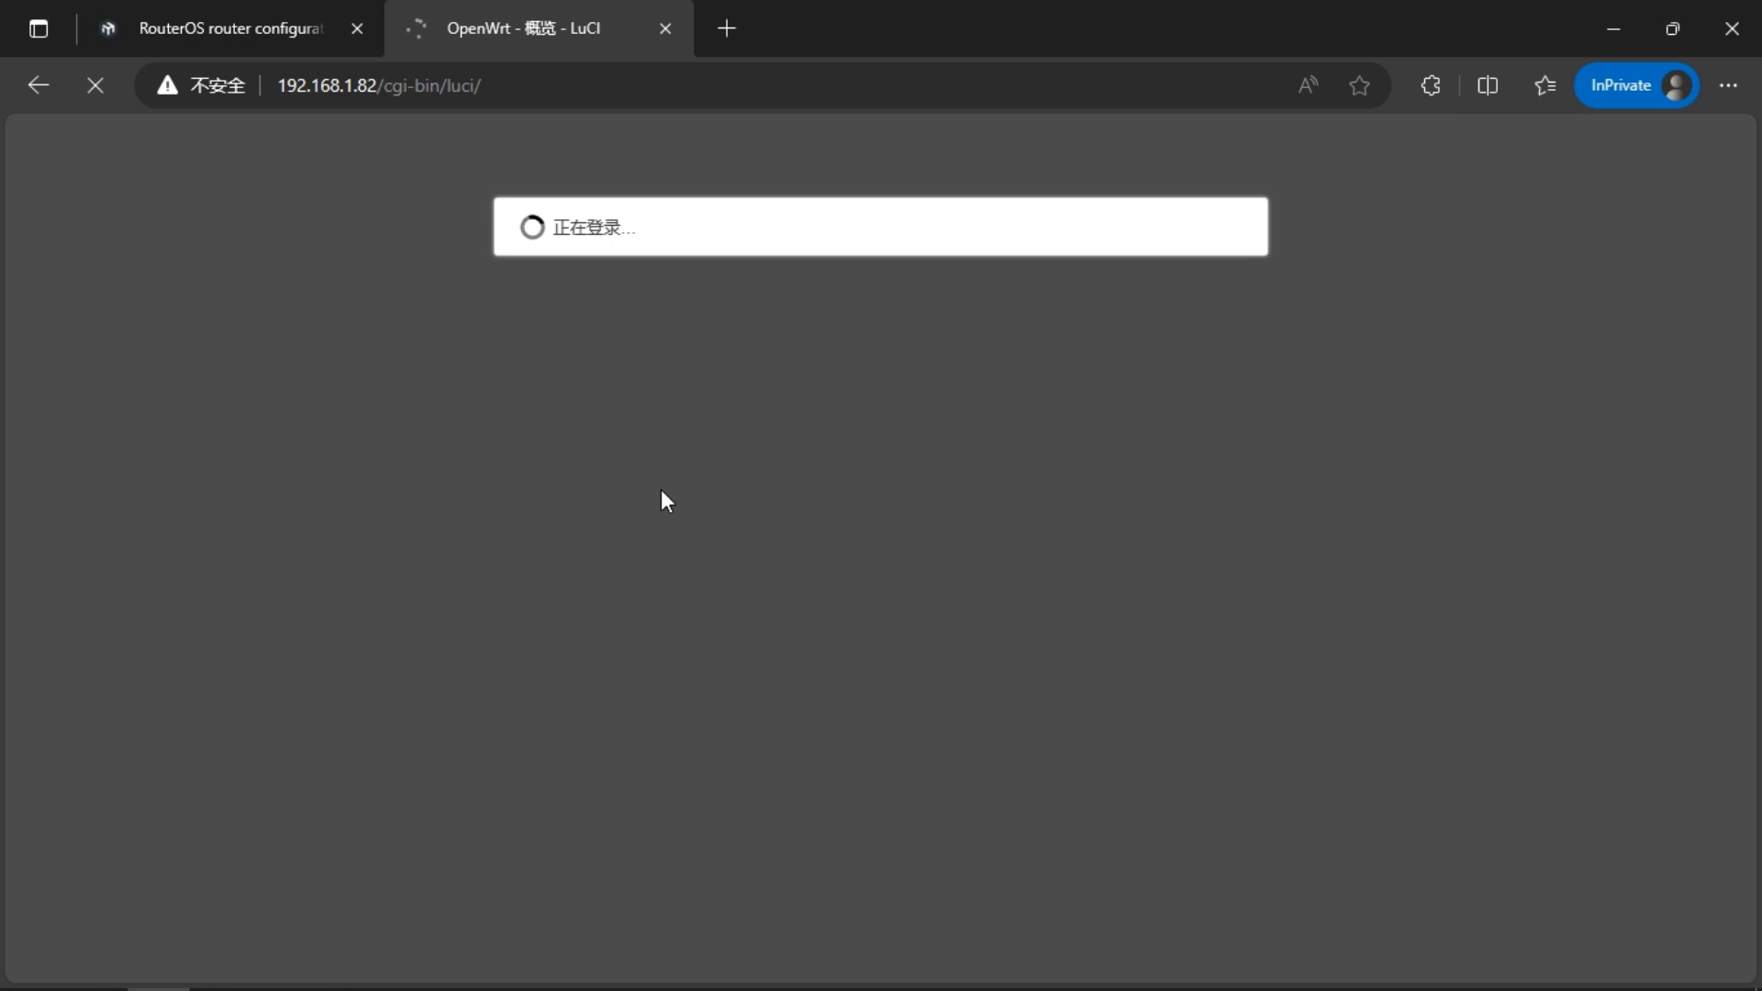